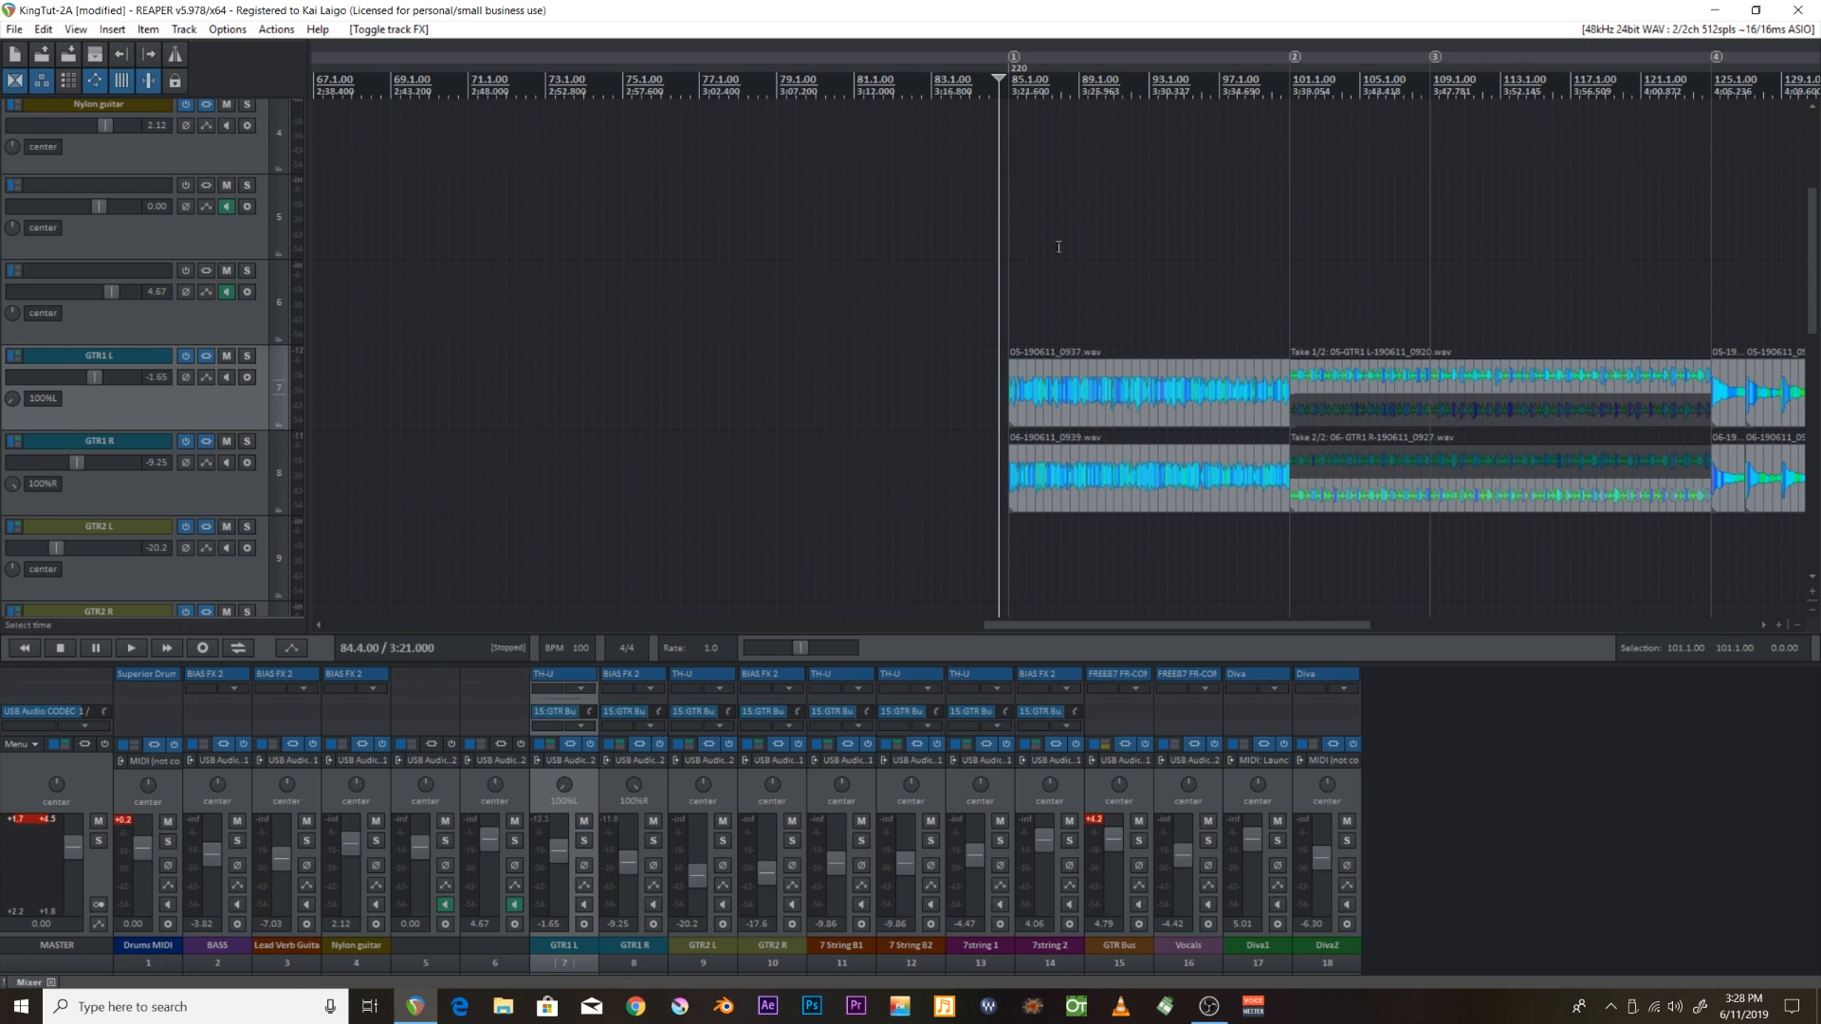
# Look over the recorded GTR1 L and GTR1 R guitar items across the timeline.
pyautogui.scroll(-3, 1038, 329)
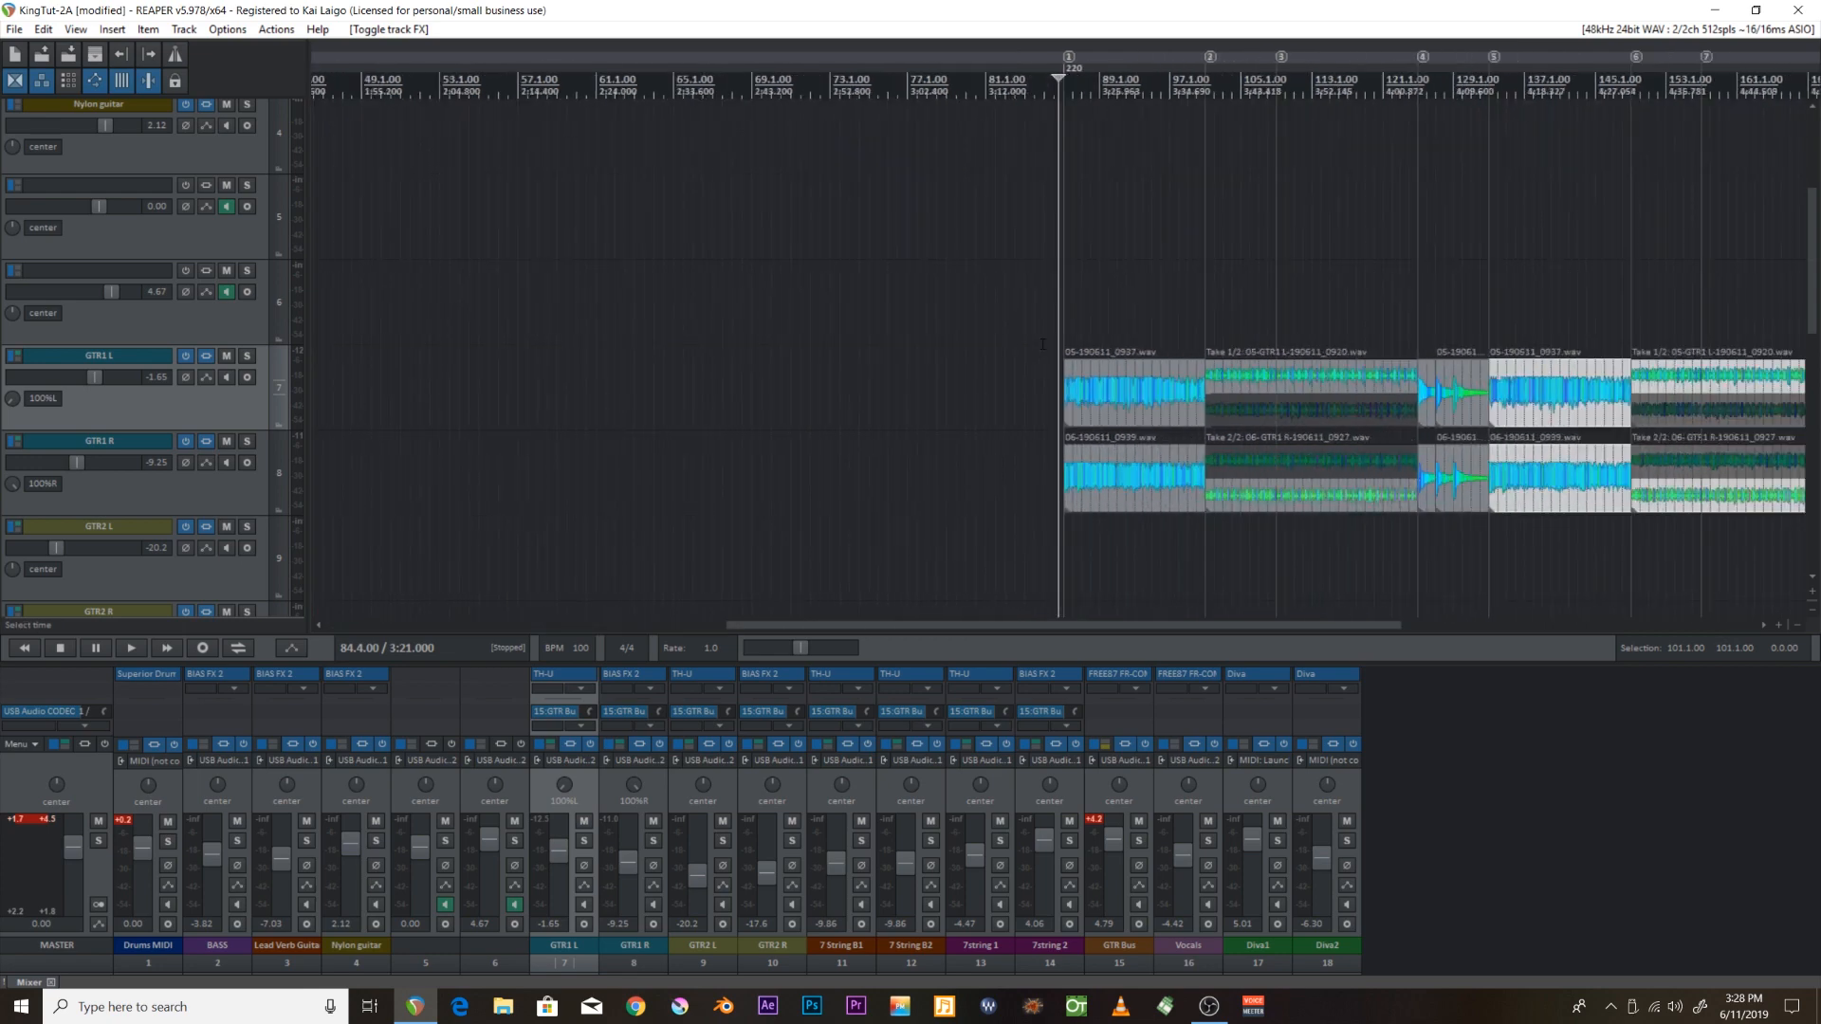
pyautogui.scroll(-2, 1039, 347)
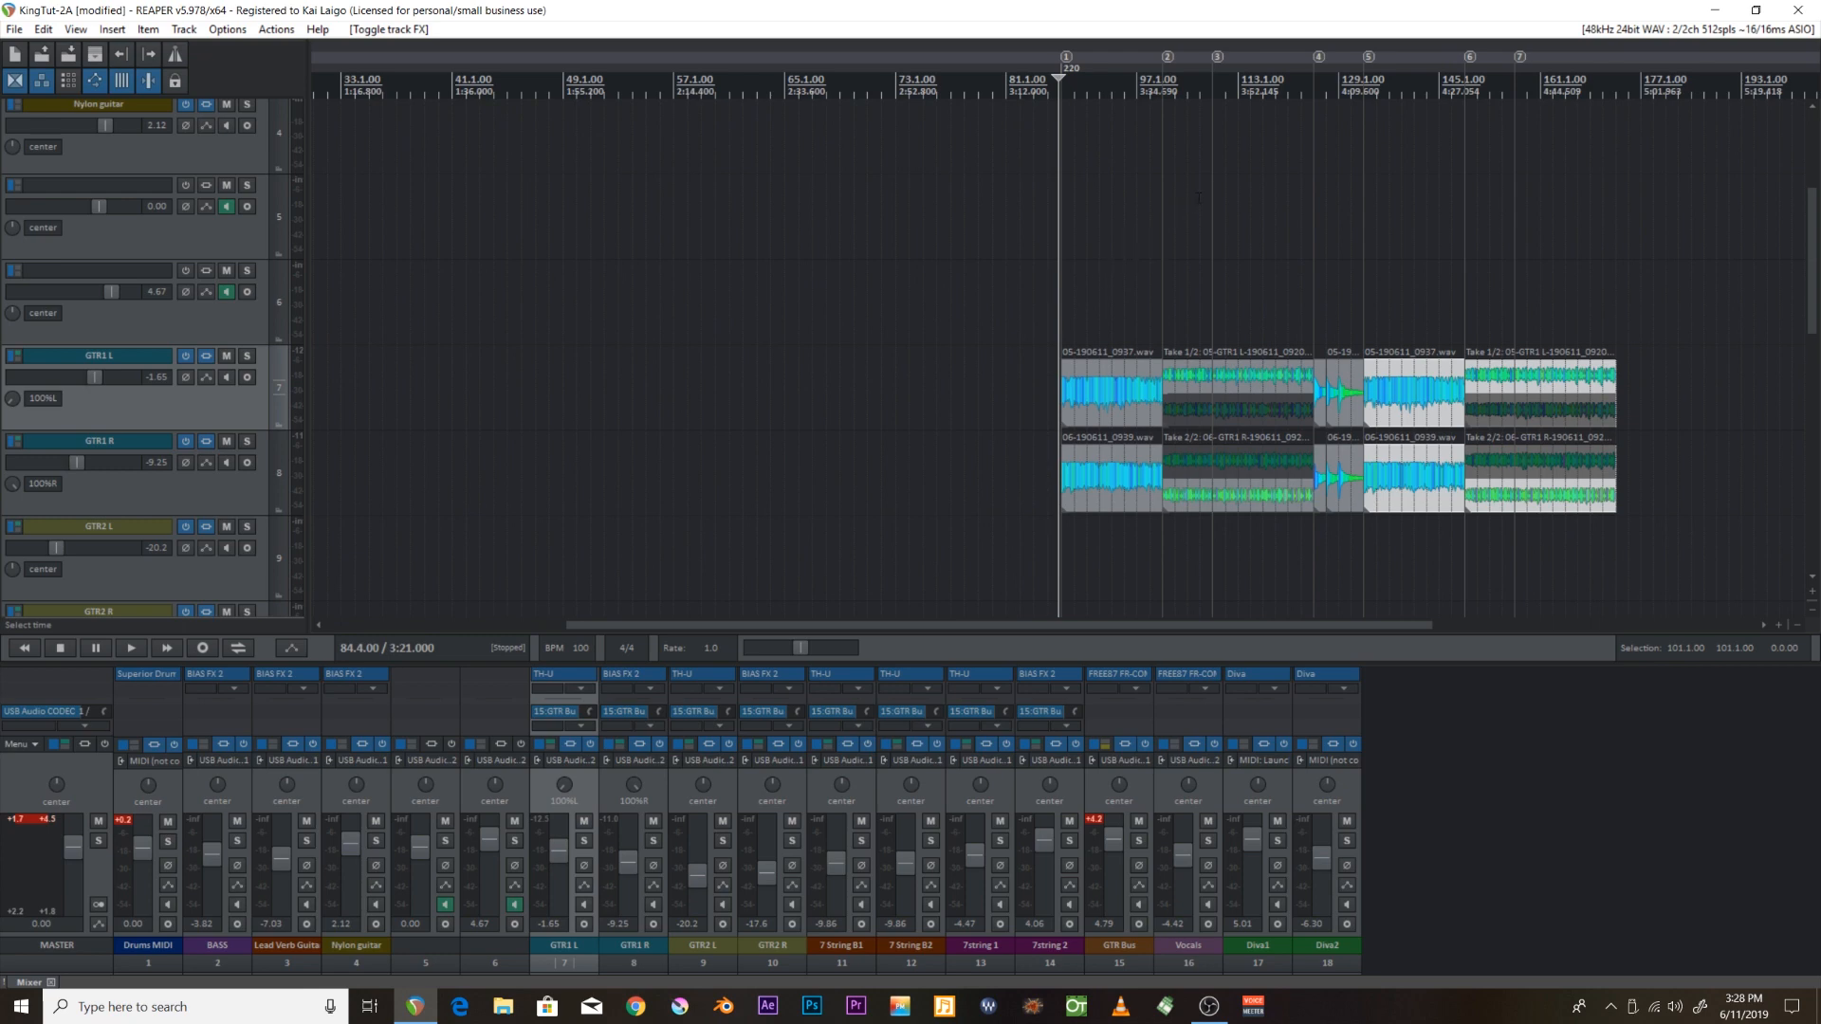
pyautogui.scroll(-1, 1198, 197)
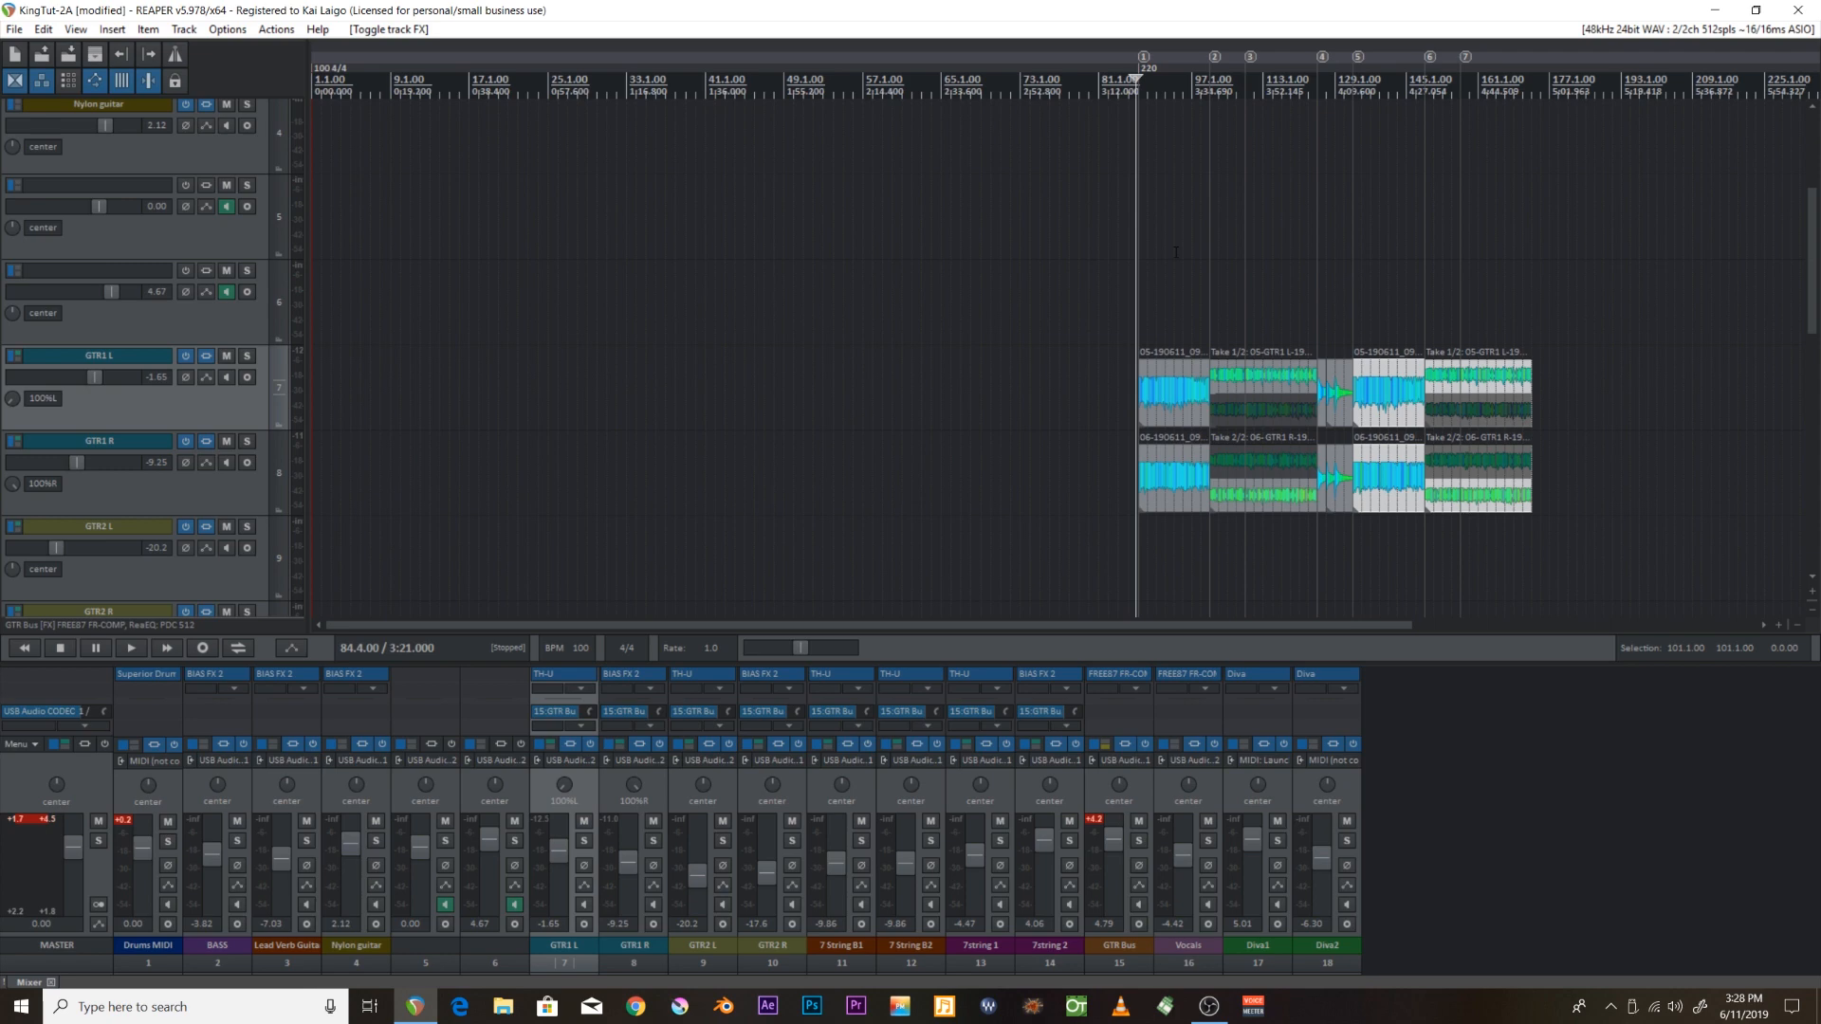
pyautogui.scroll(-3, 1128, 351)
pyautogui.scroll(5, 1123, 358)
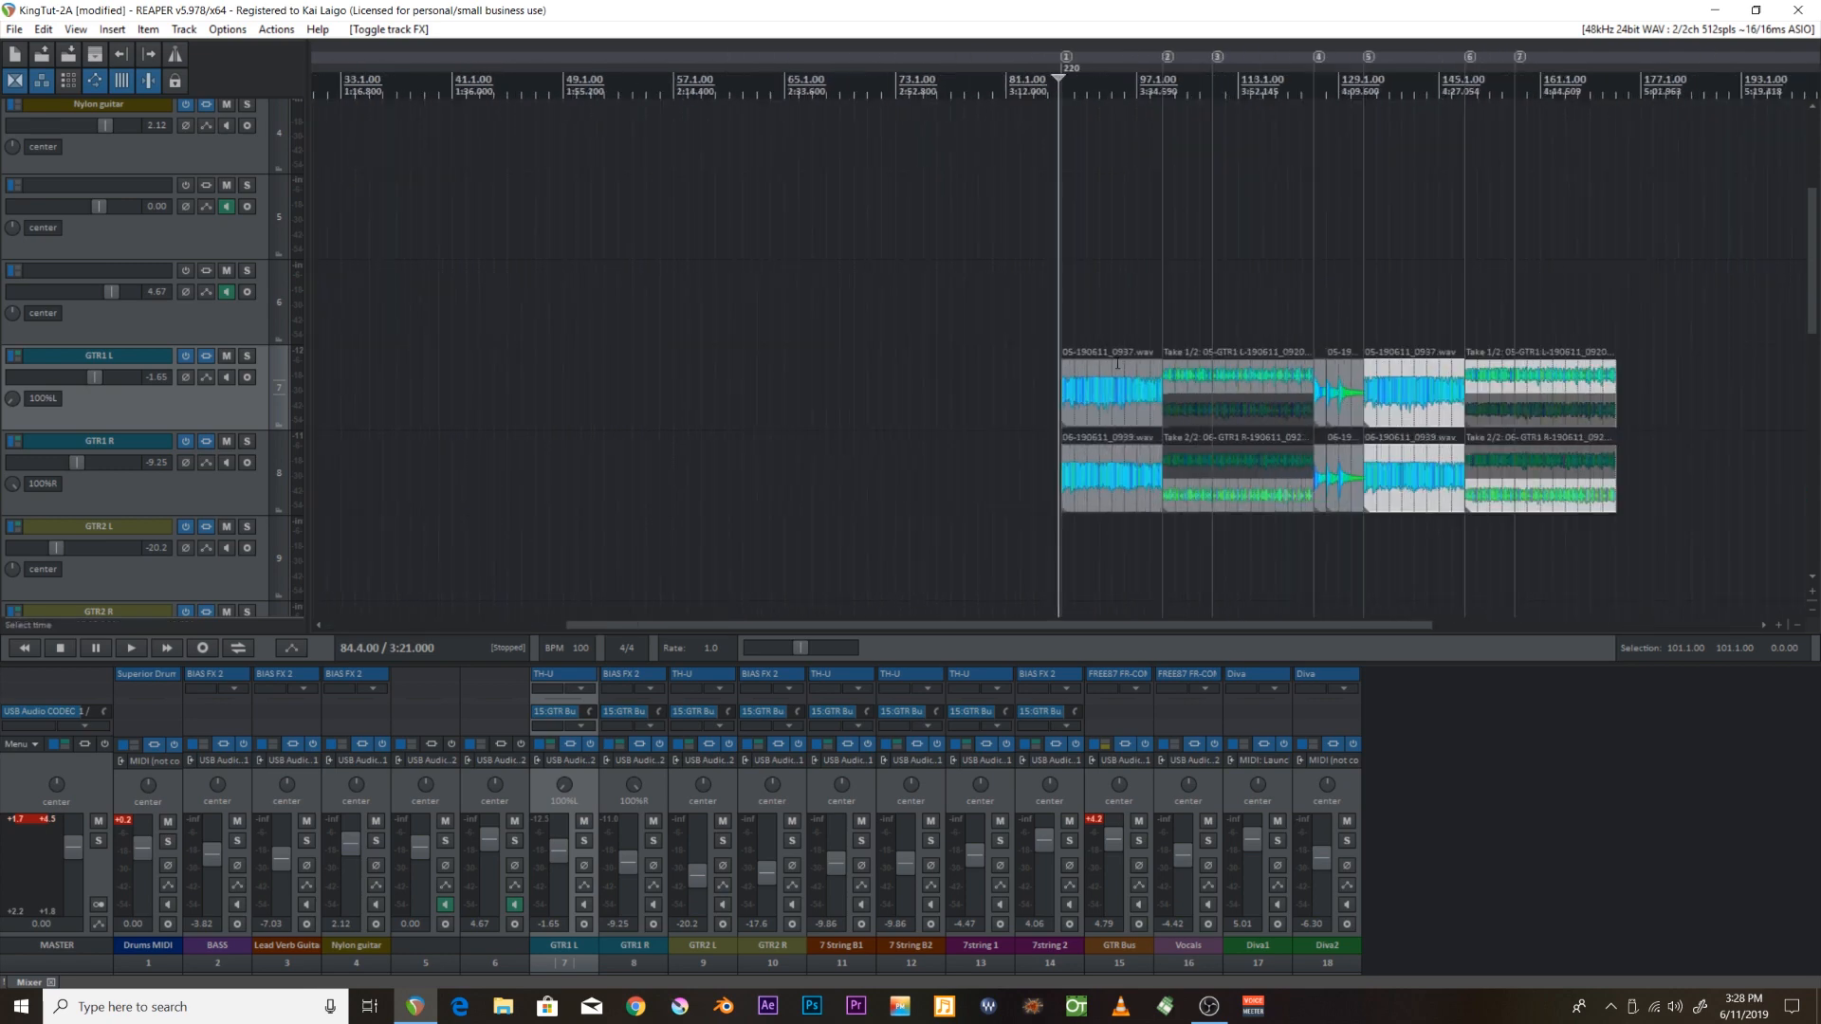
pyautogui.scroll(-3, 1117, 363)
pyautogui.scroll(2, 1112, 359)
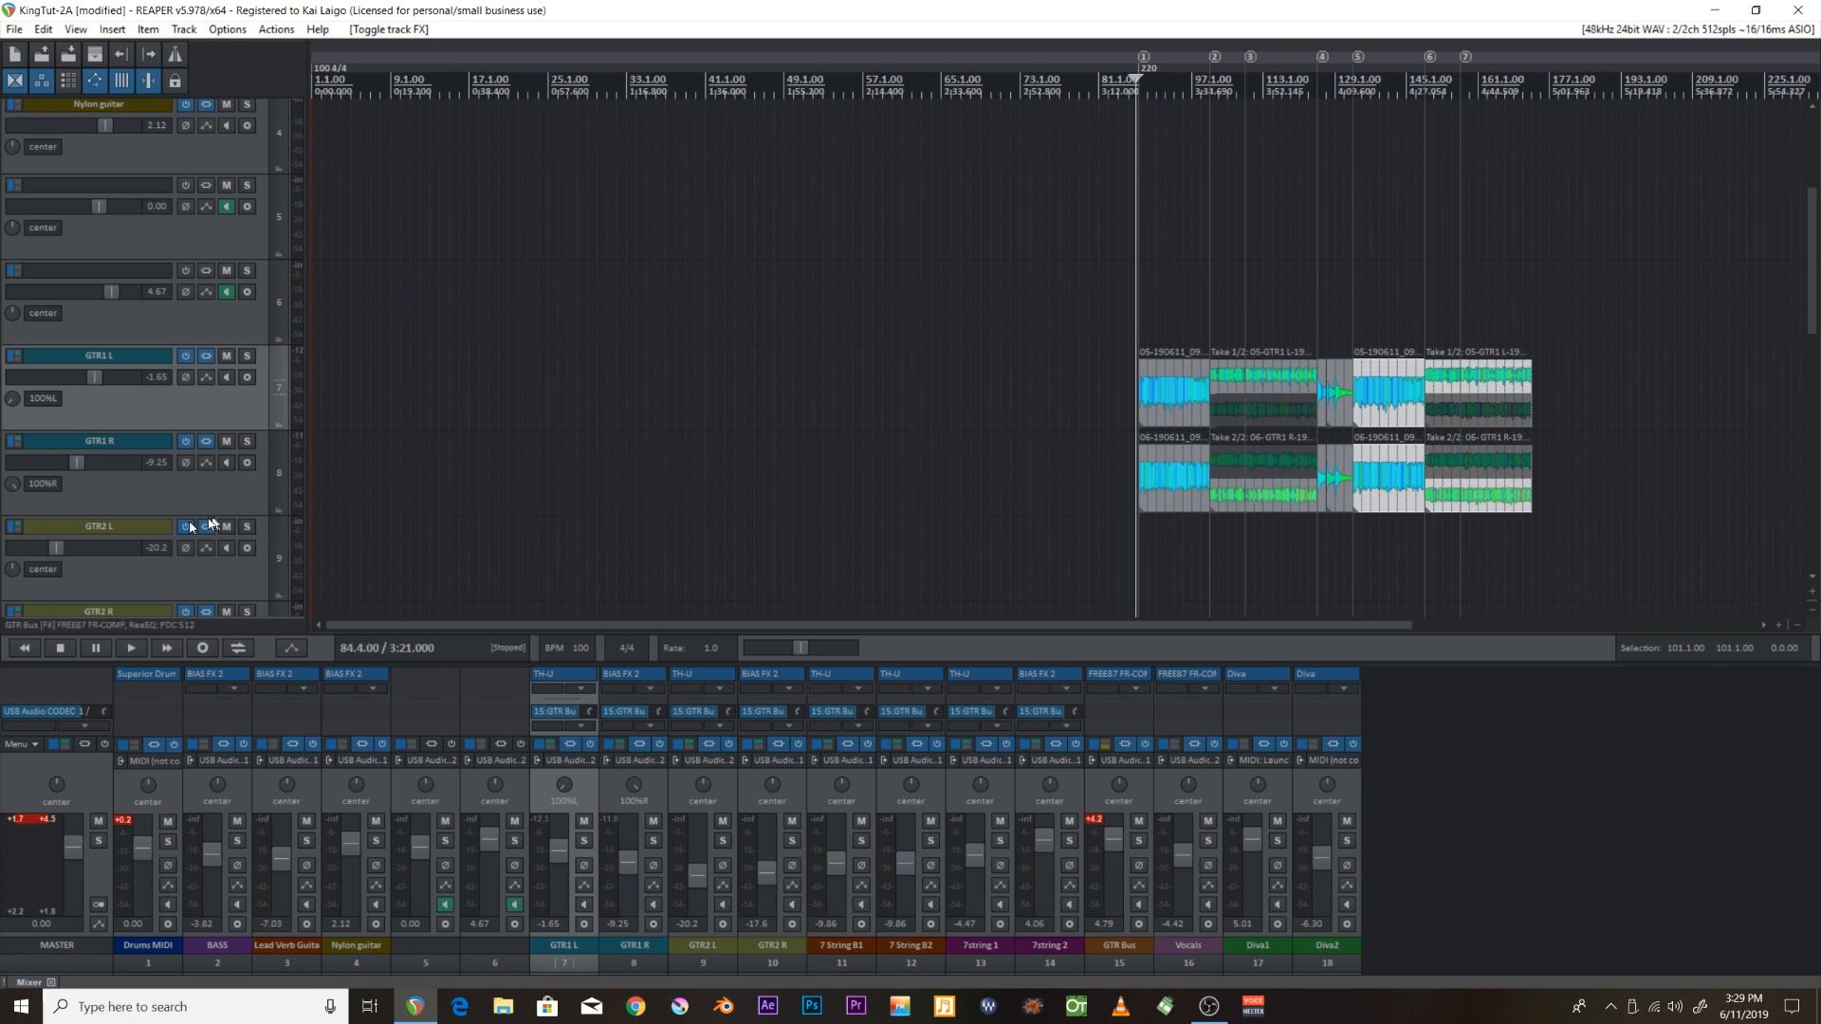
# Move the two unnamed tracks 5 and 6 together to between 7 String B2 and 7string 1.
pyautogui.click(994, 775)
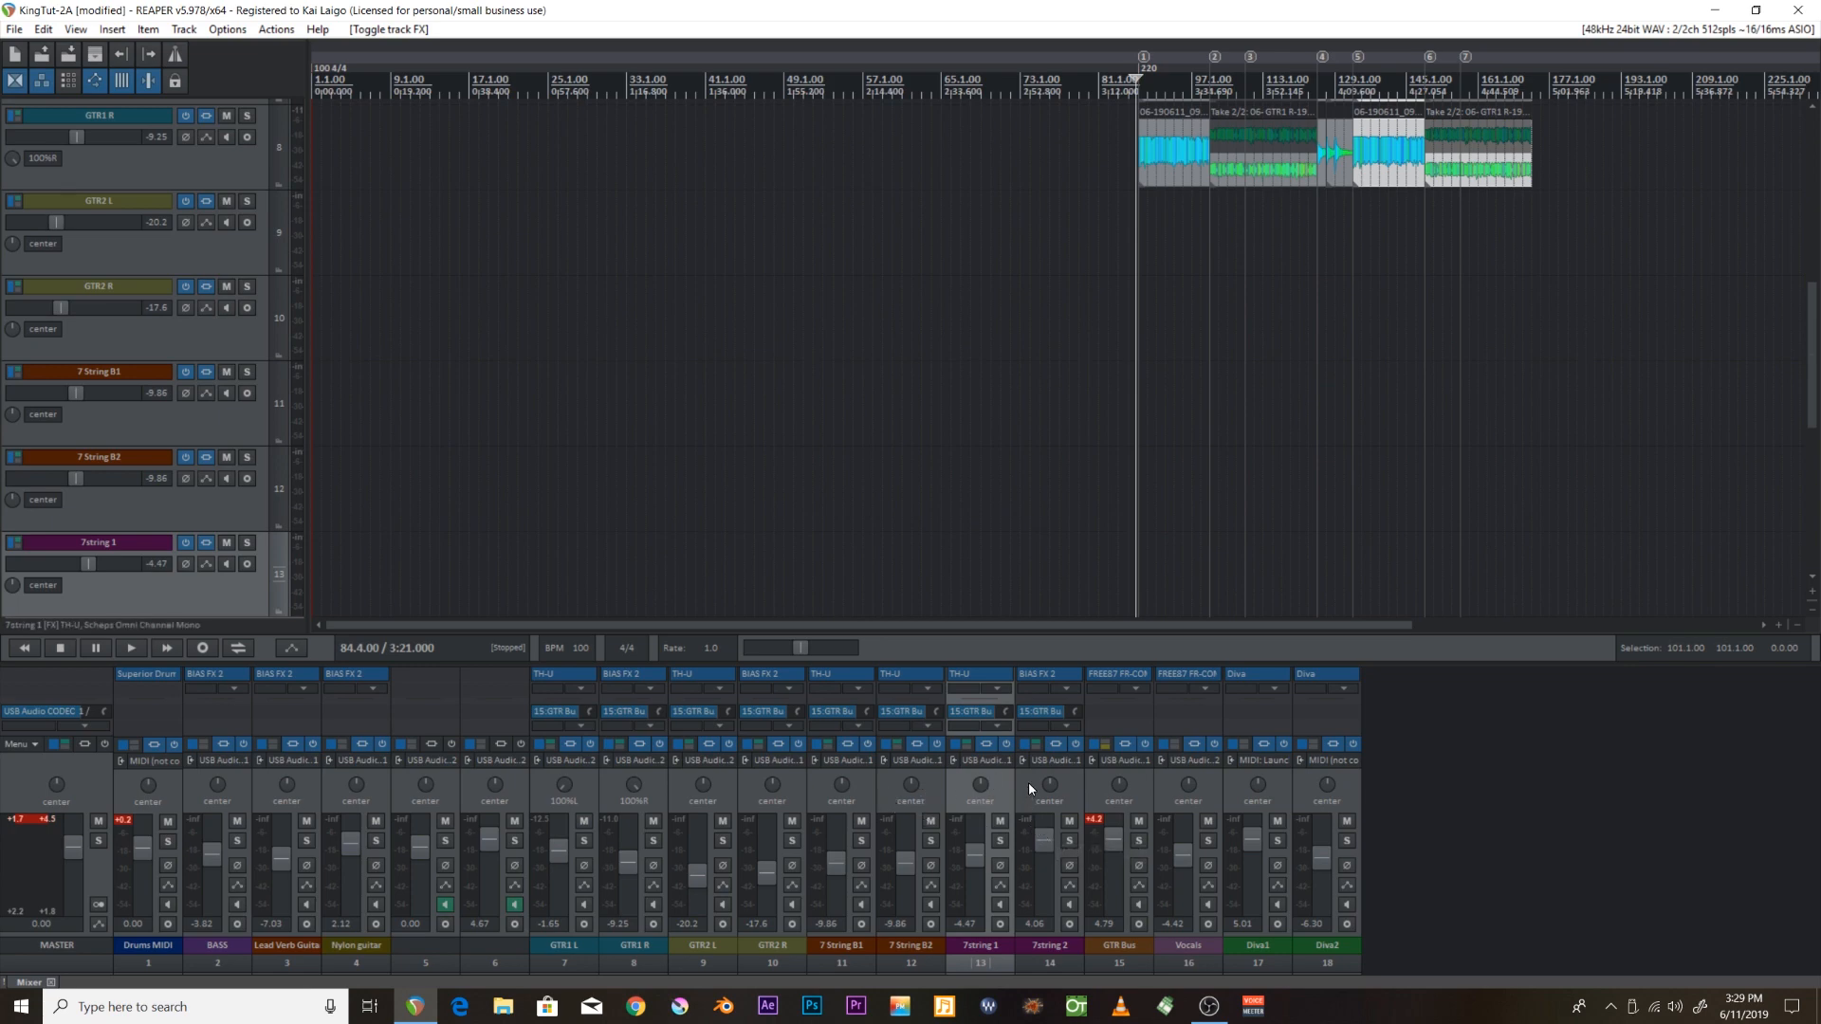
pyautogui.click(1028, 783)
pyautogui.click(999, 782)
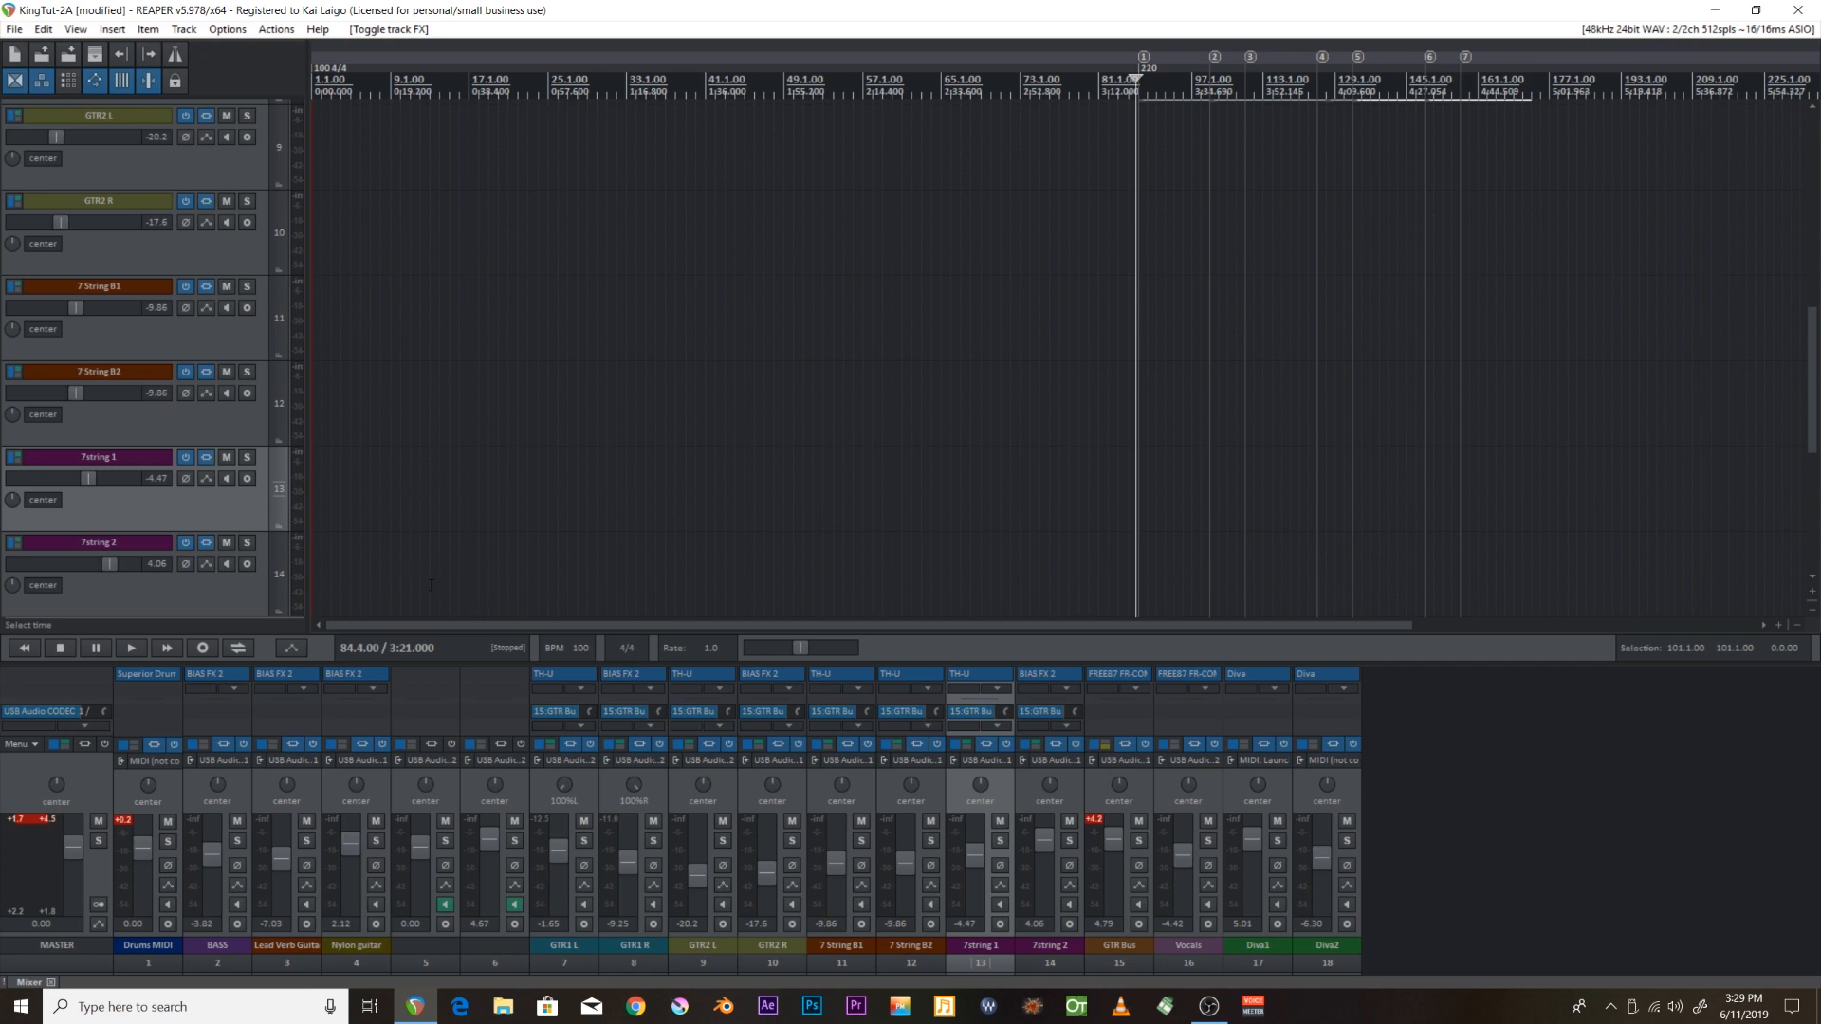
pyautogui.click(437, 789)
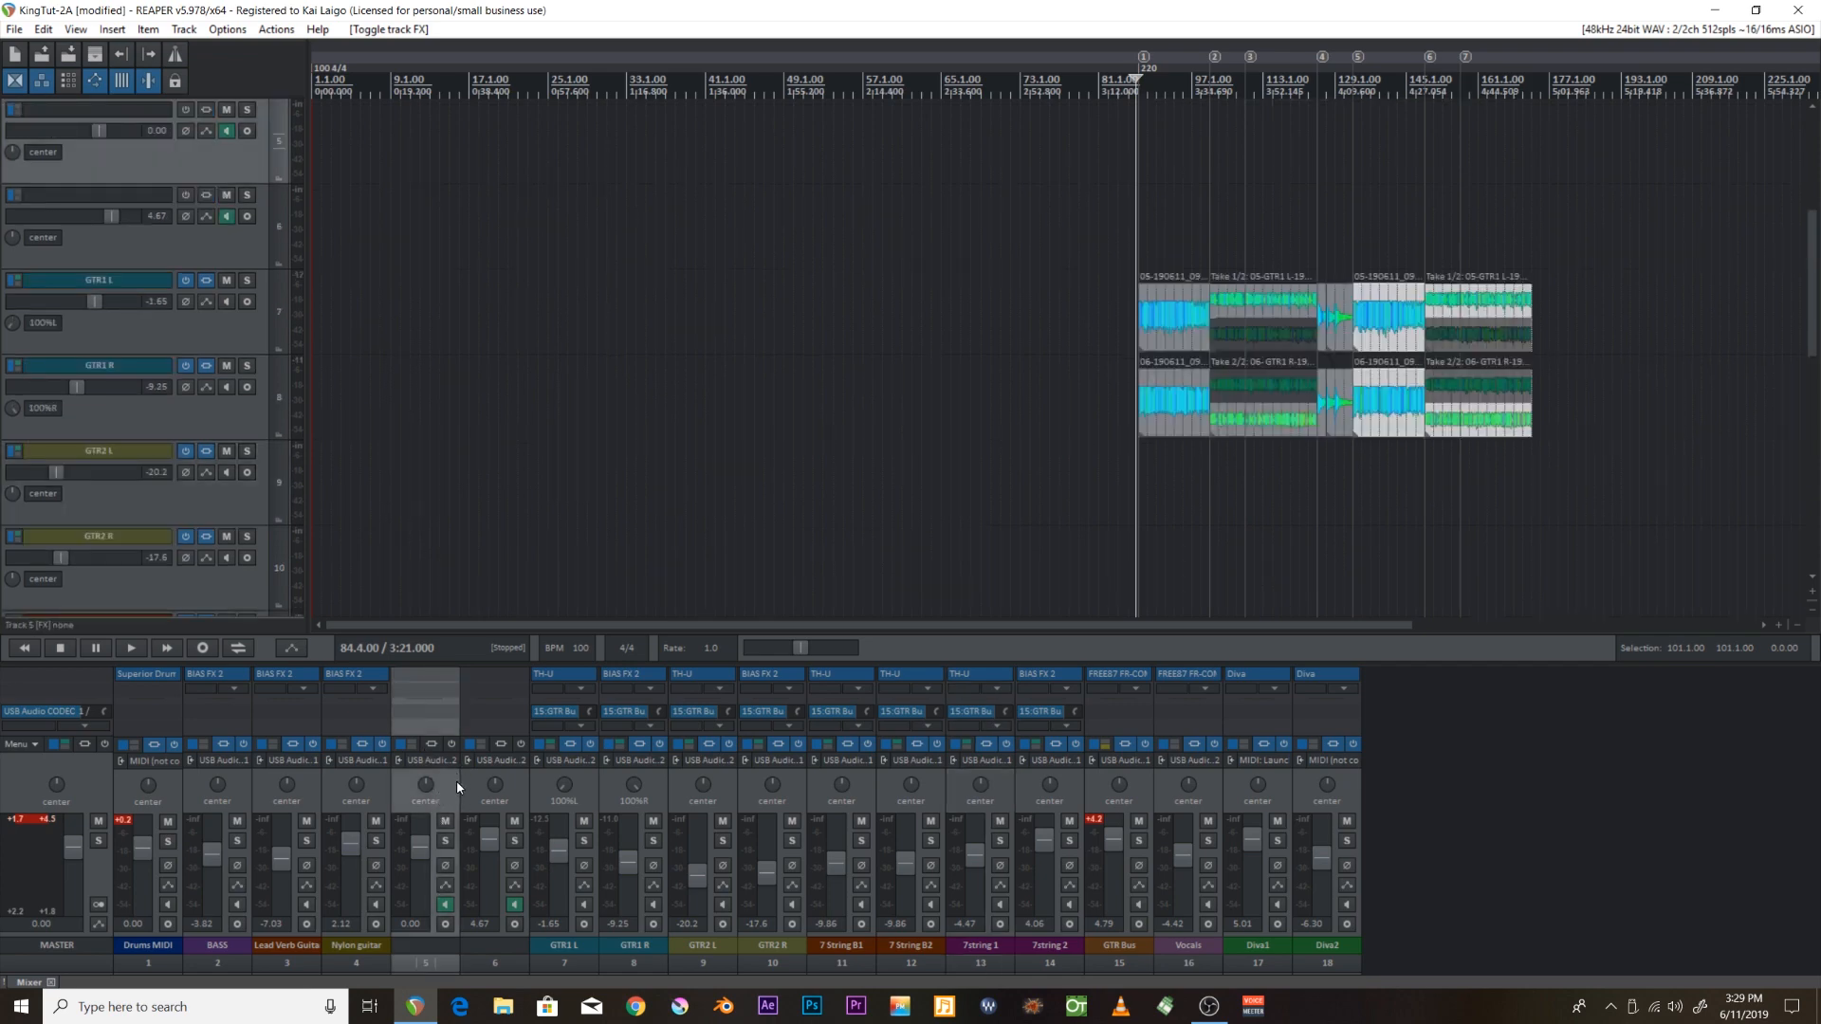
pyautogui.keyDown('ctrl'); pyautogui.click(474, 782); pyautogui.keyUp('ctrl')
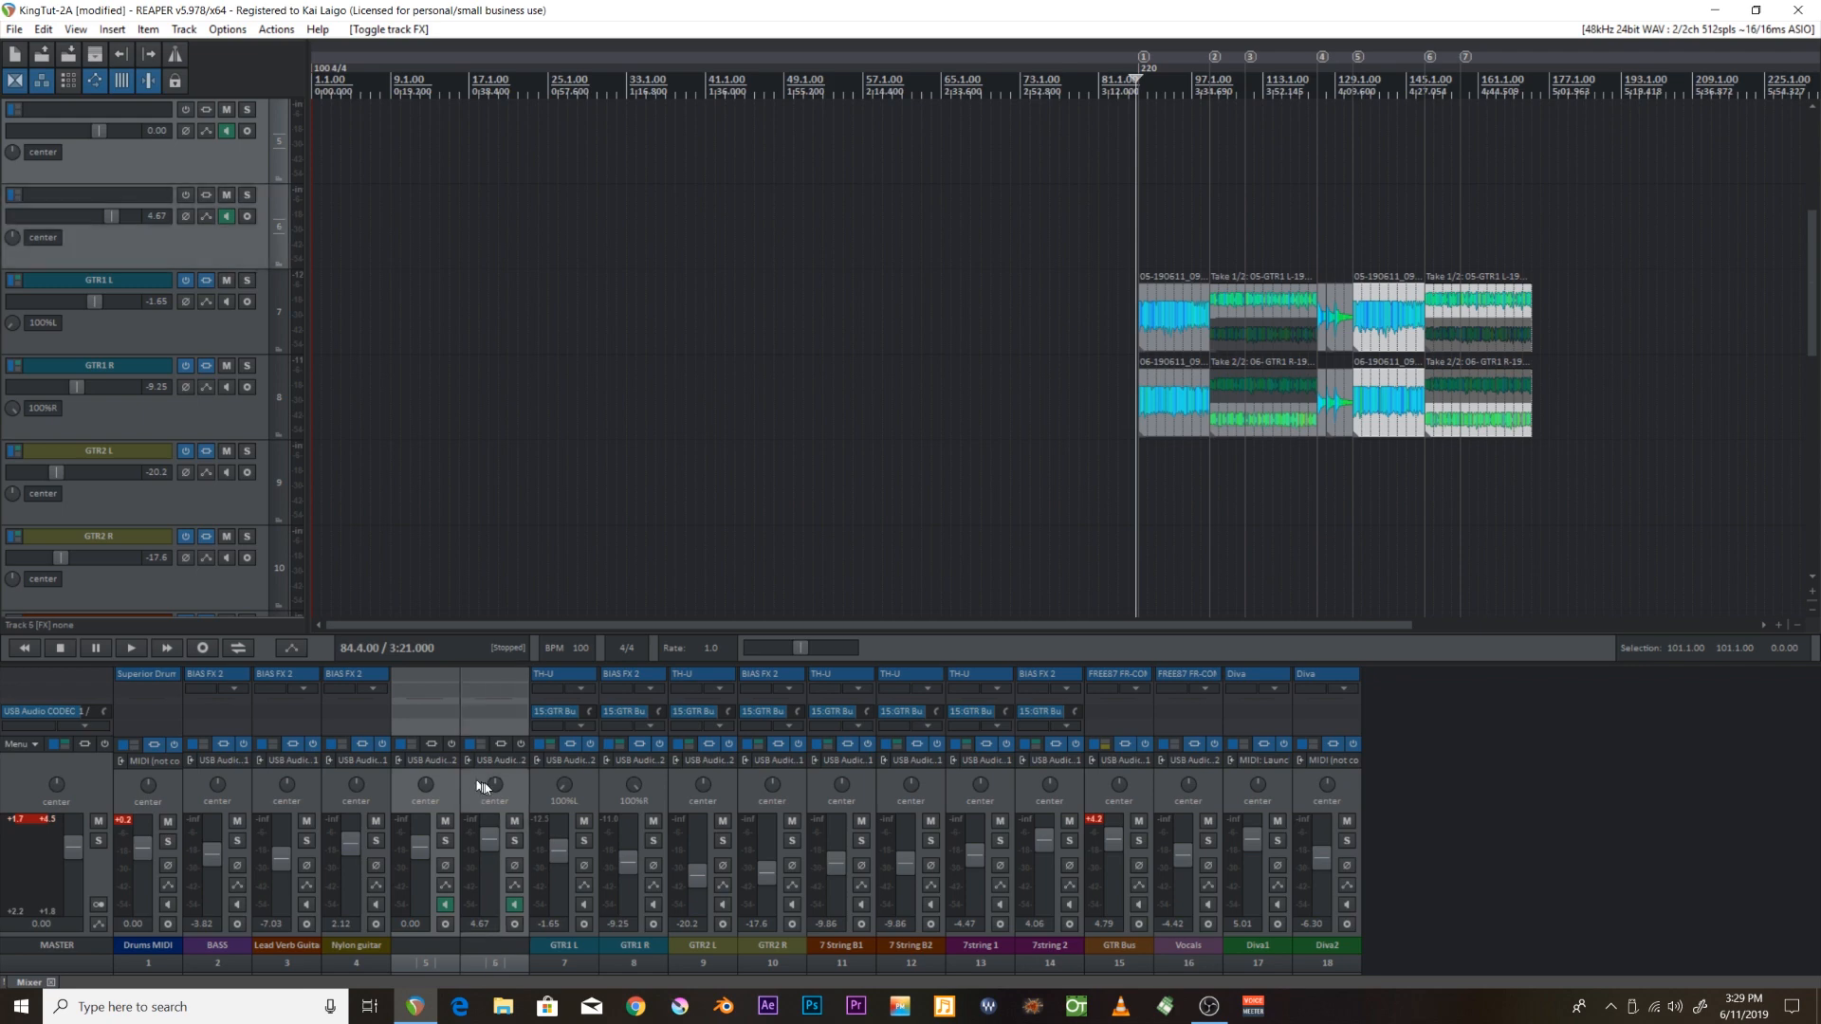
pyautogui.moveTo(481, 787); pyautogui.dragTo(943, 837)
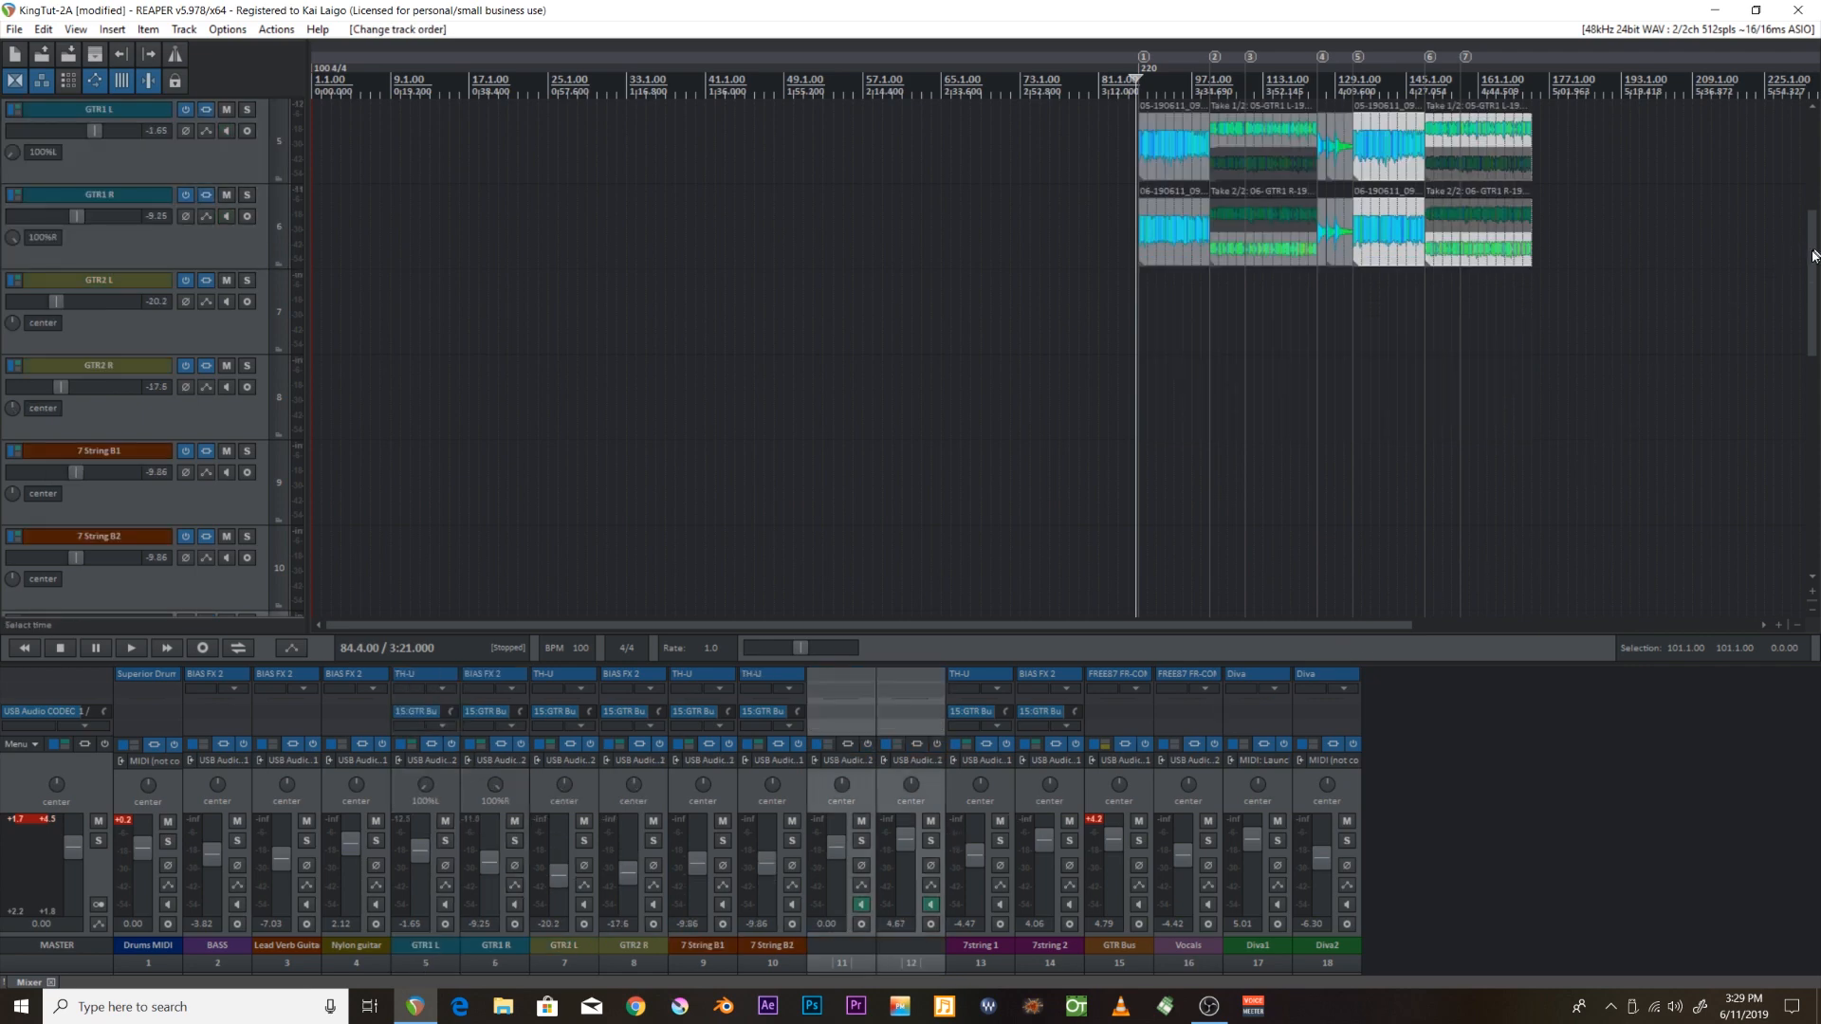
pyautogui.moveTo(1812, 256); pyautogui.dragTo(1812, 381)
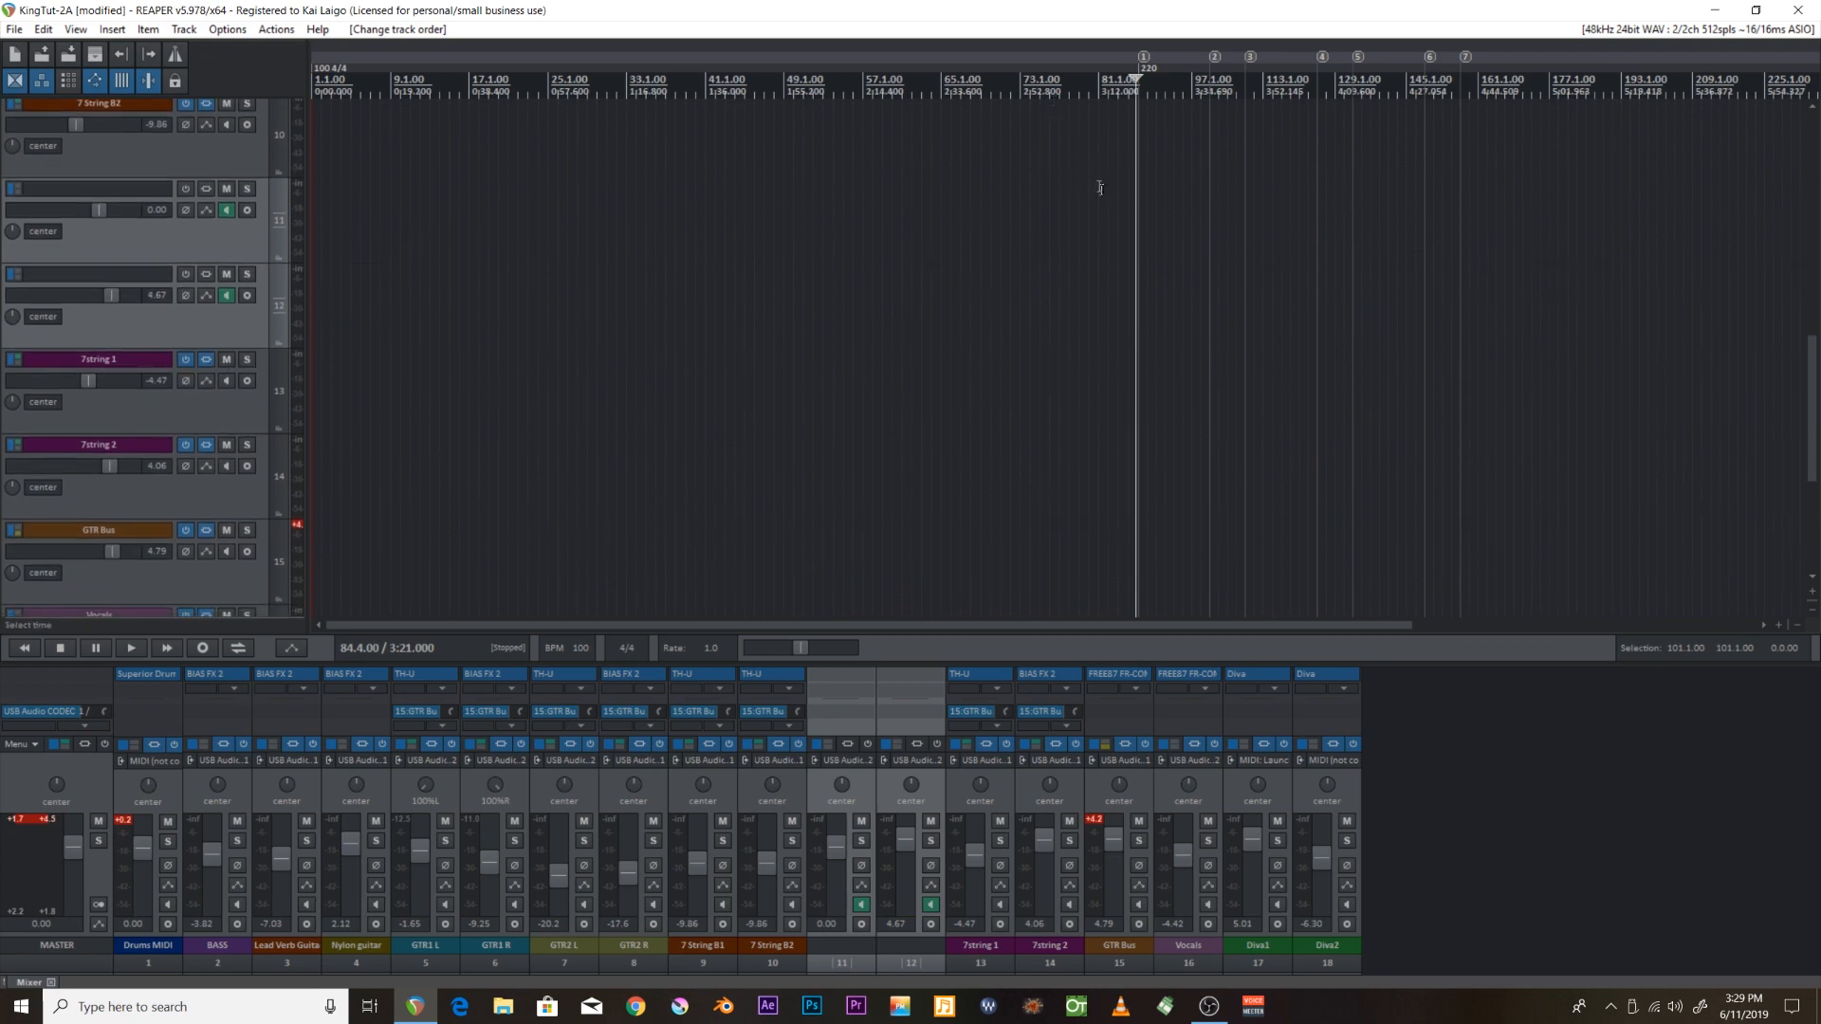
# Place the edit cursor at 84.4.00, just before marker 1, and play back the section with the metronome on.
pyautogui.click(1124, 202)
pyautogui.scroll(6, 1119, 203)
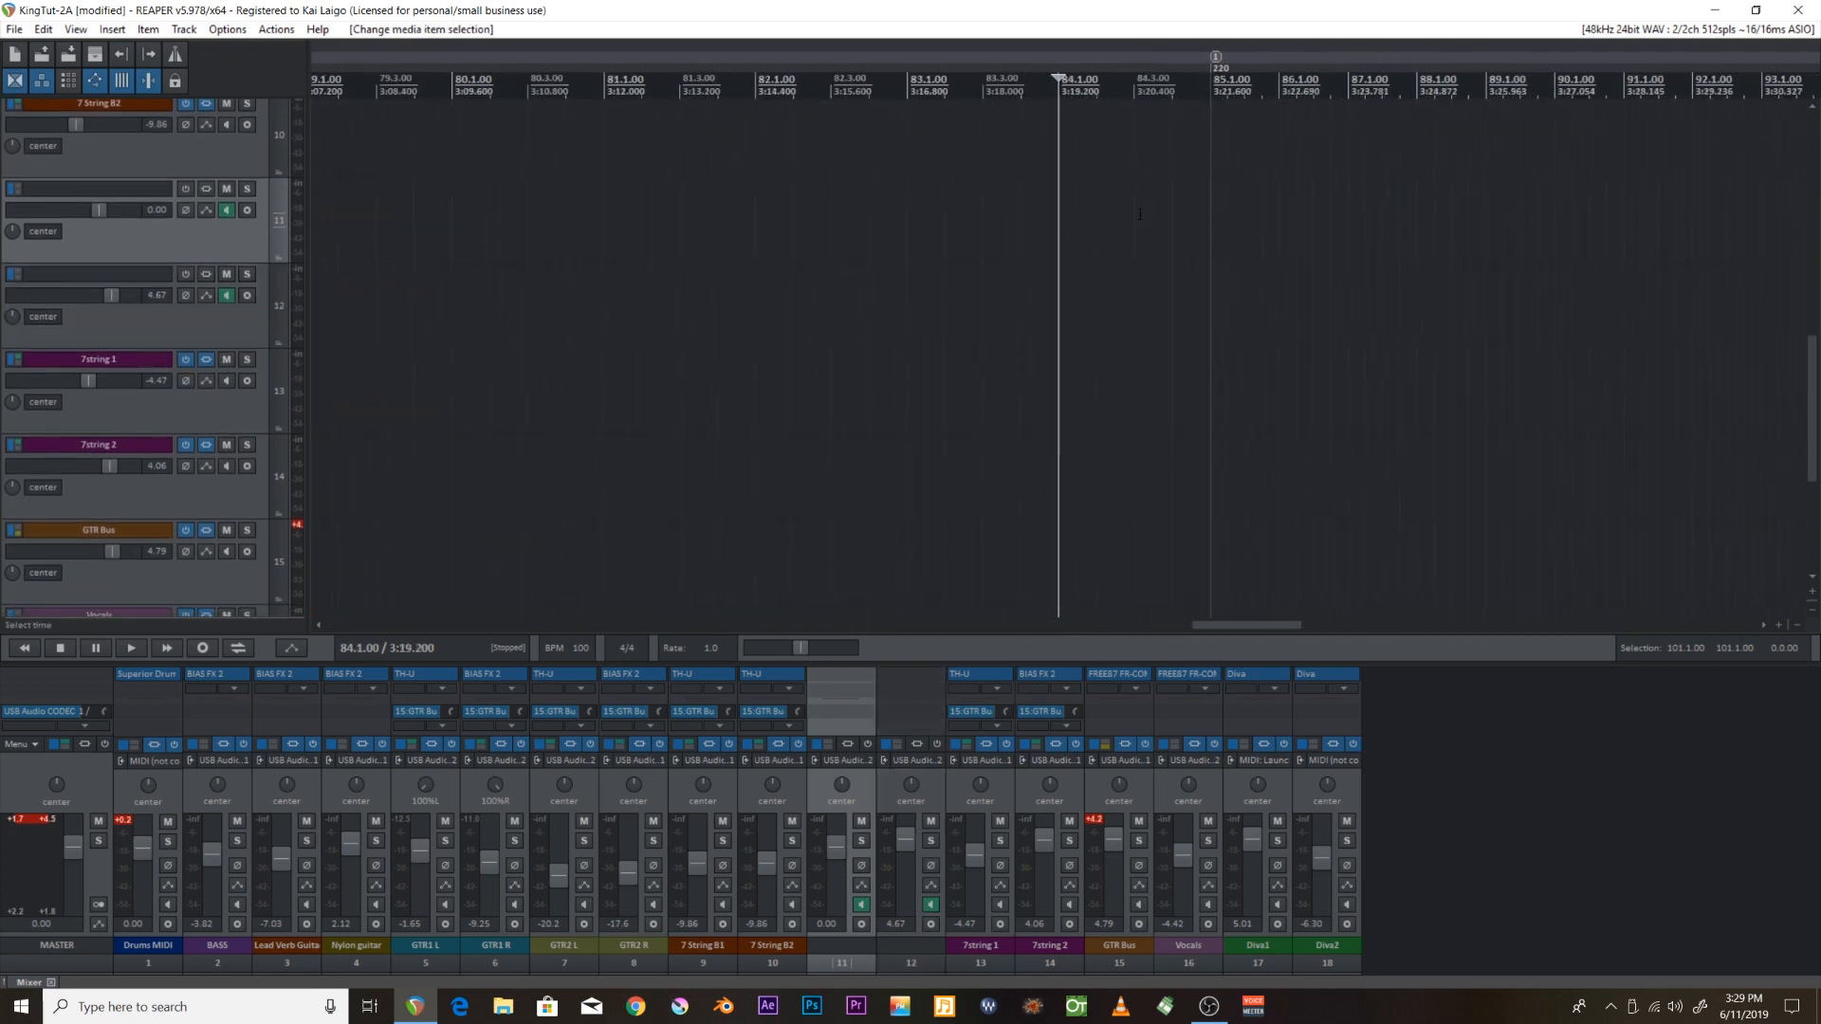
pyautogui.click(1165, 225)
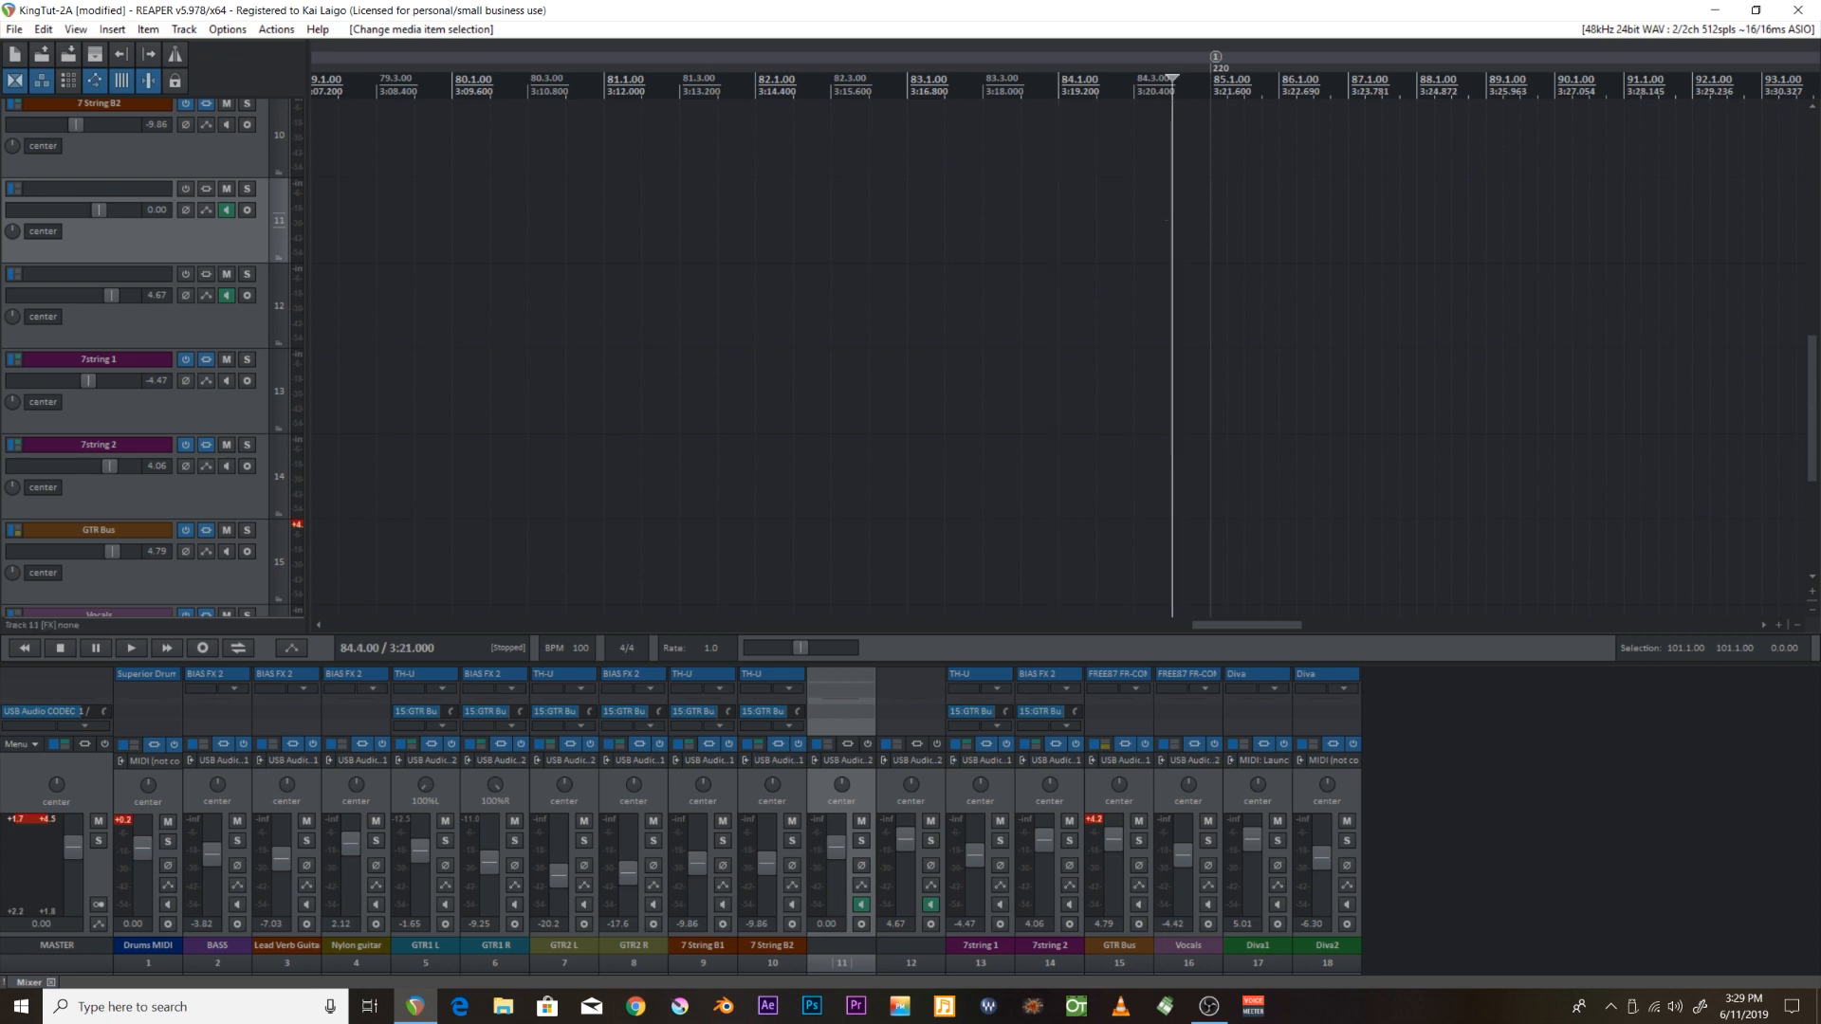
pyautogui.press('space')
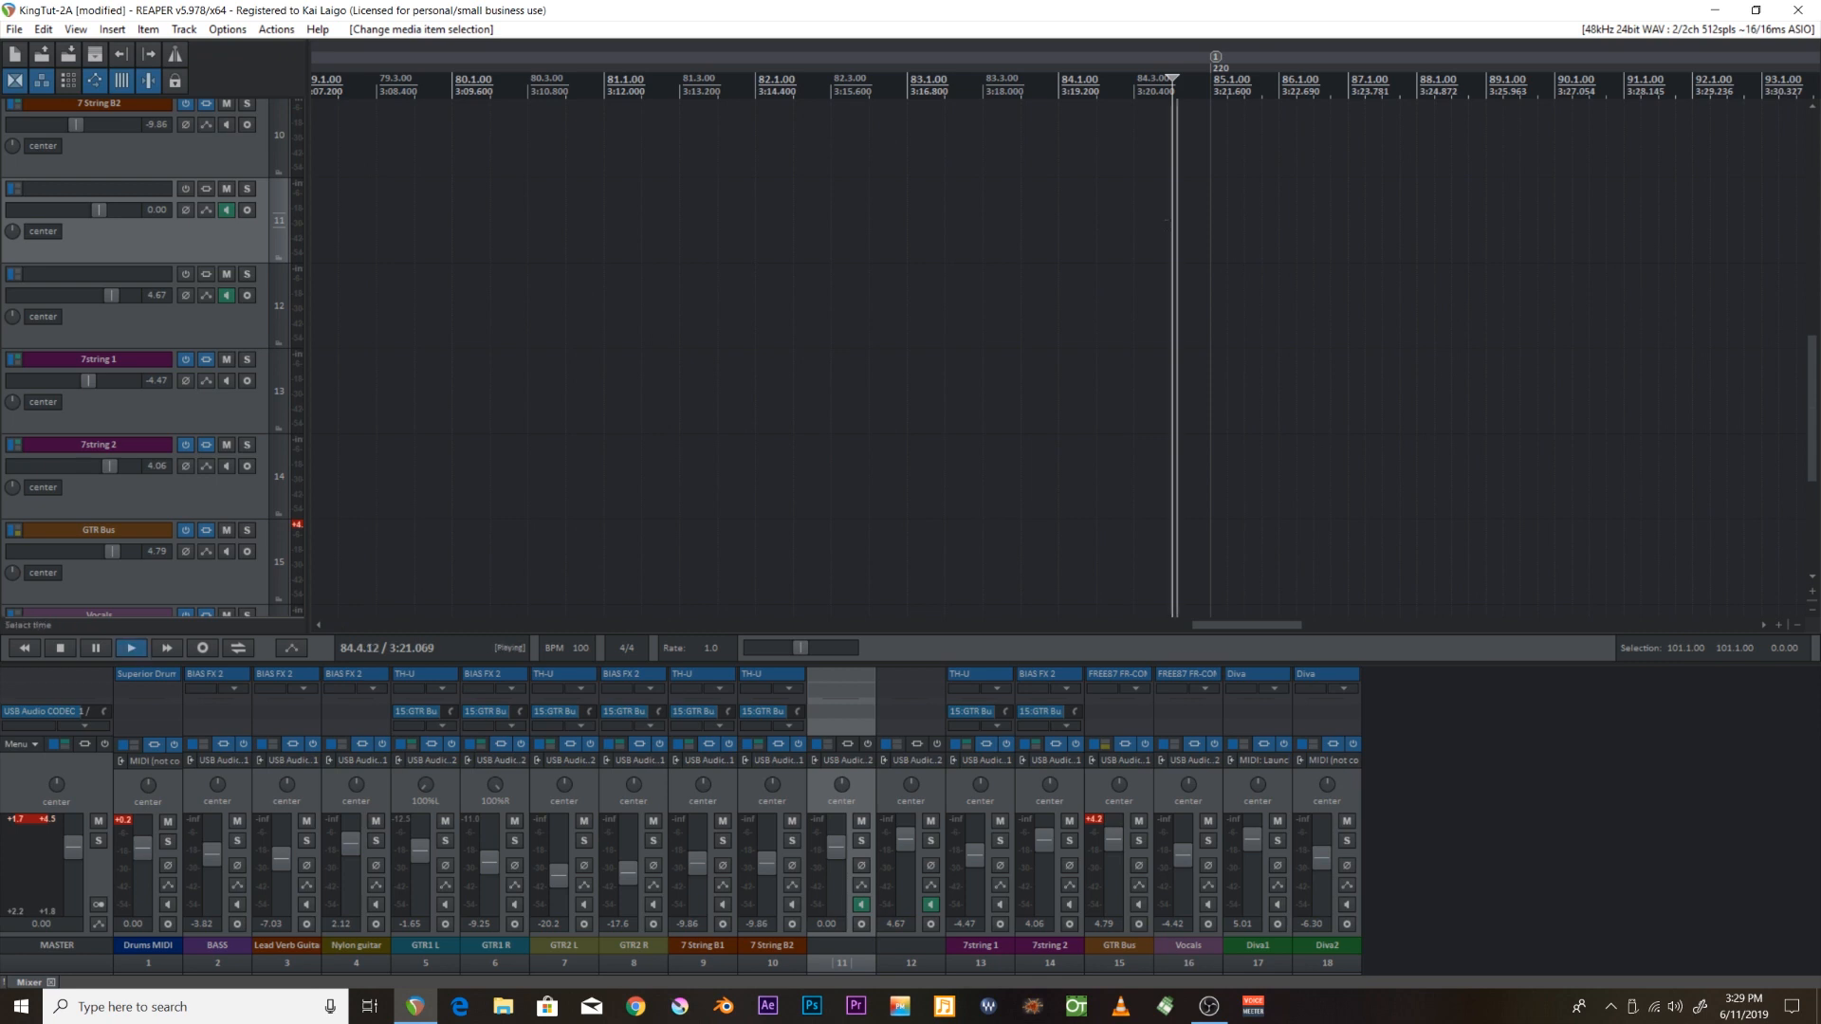
pyautogui.press('space')
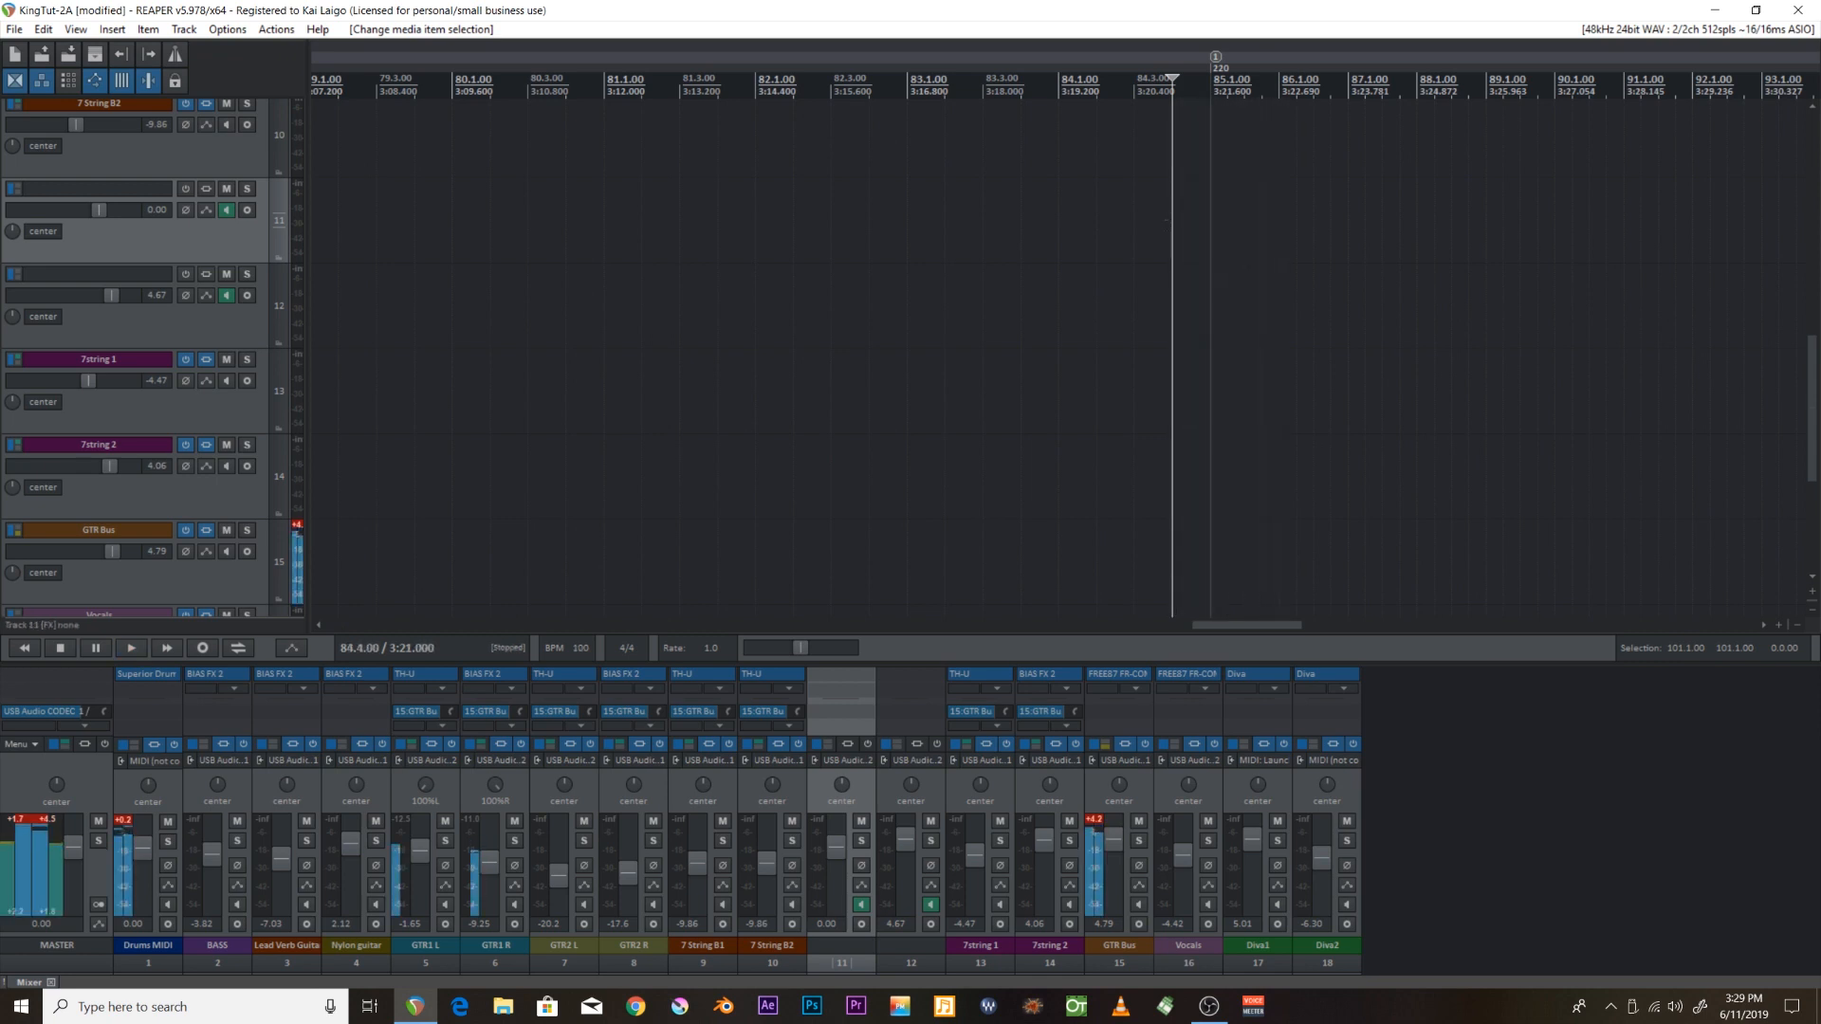
pyautogui.press('space')
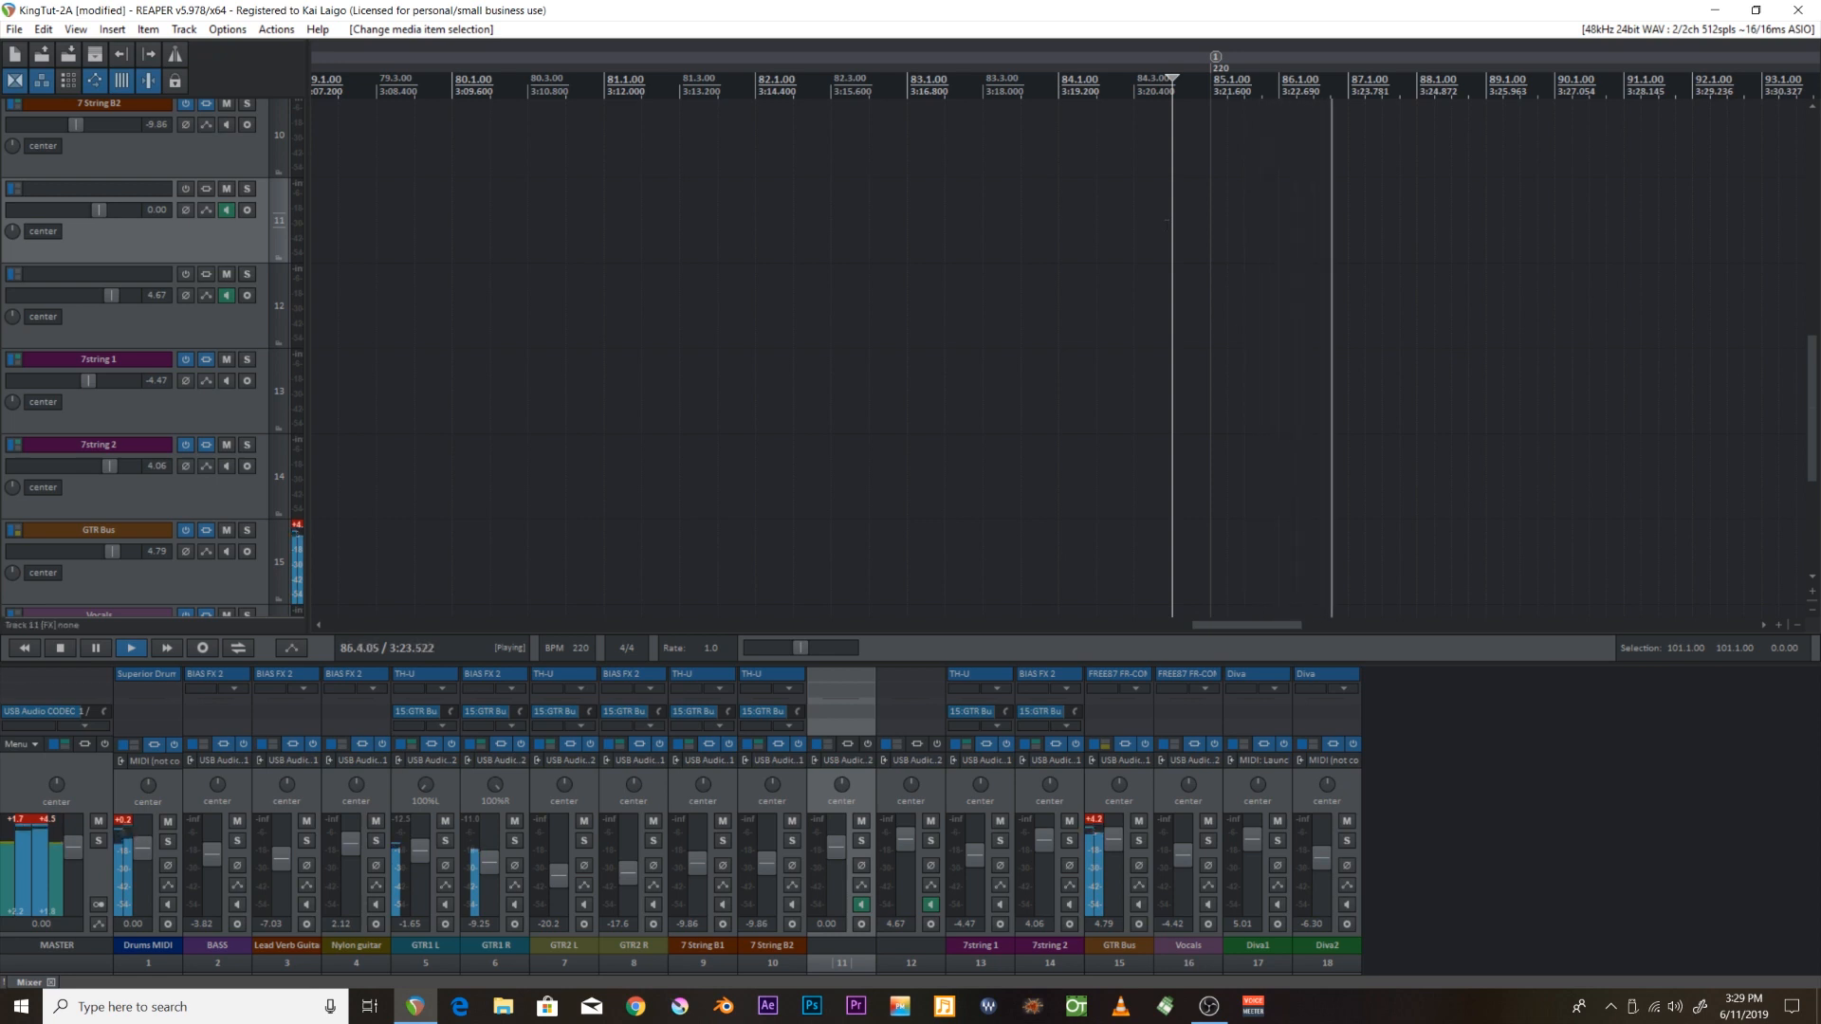
pyautogui.scroll(-2, 1128, 261)
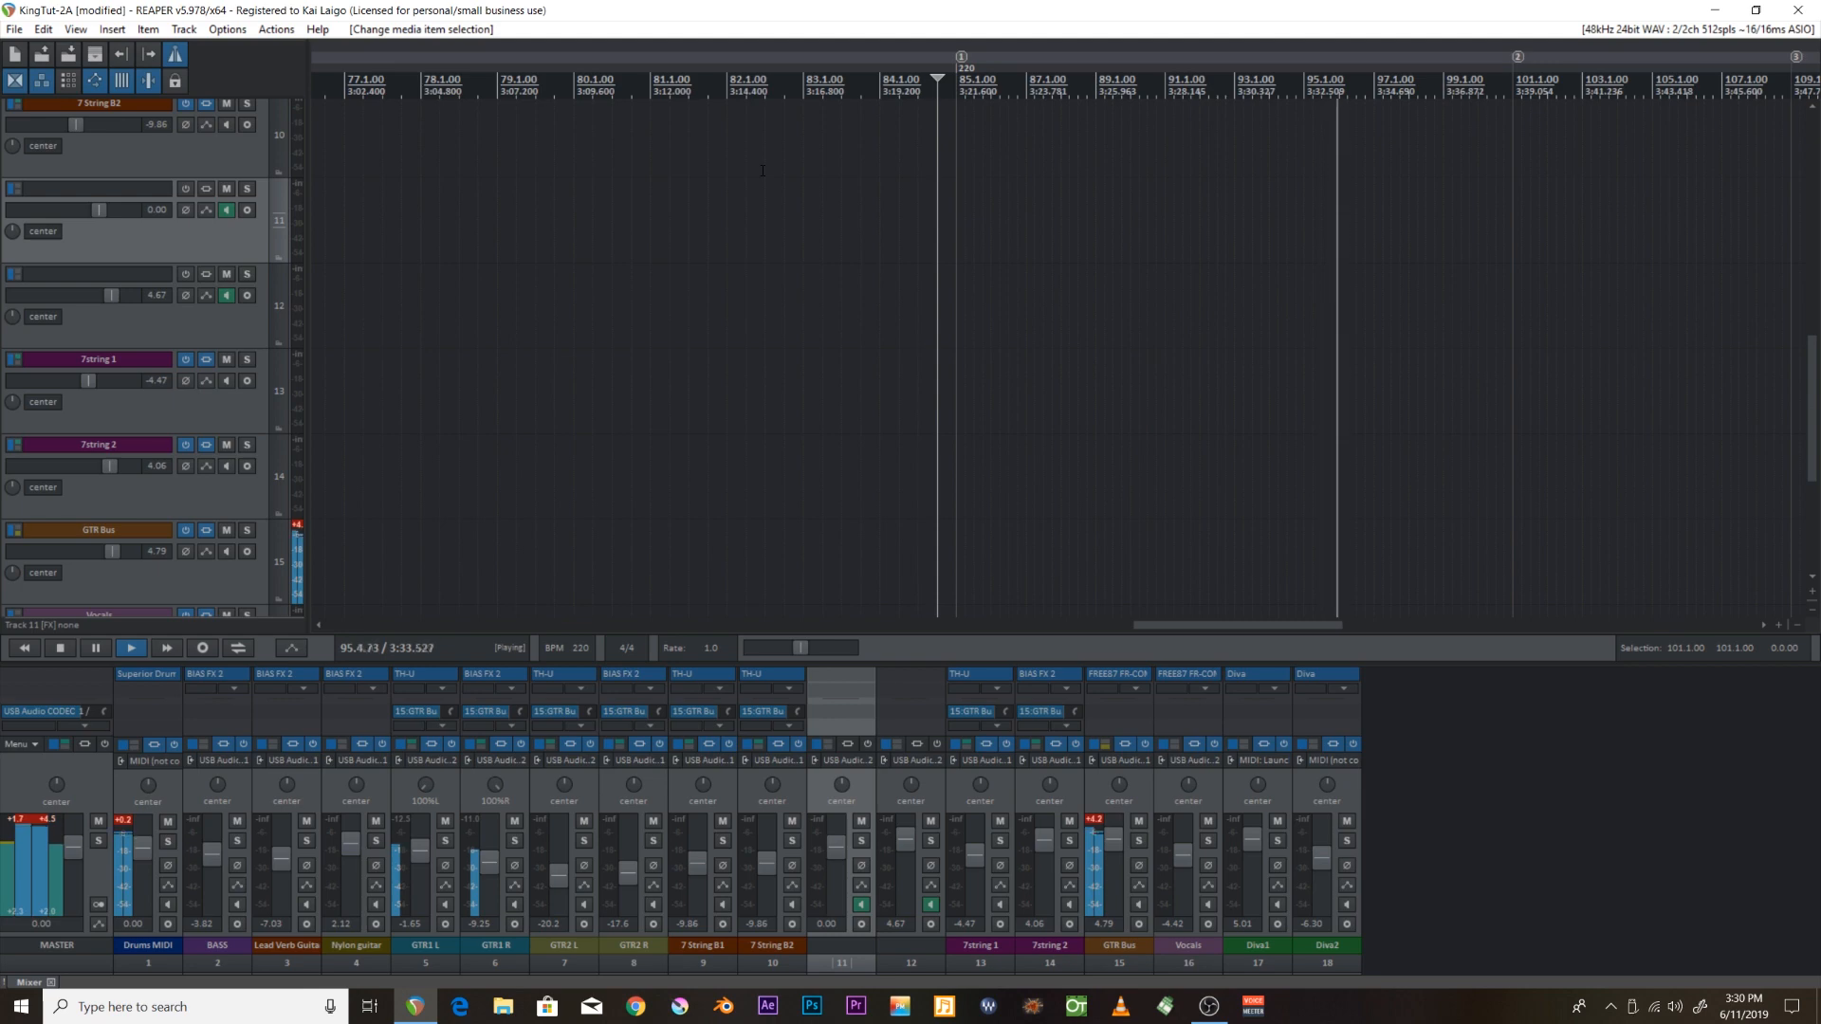
pyautogui.press('space')
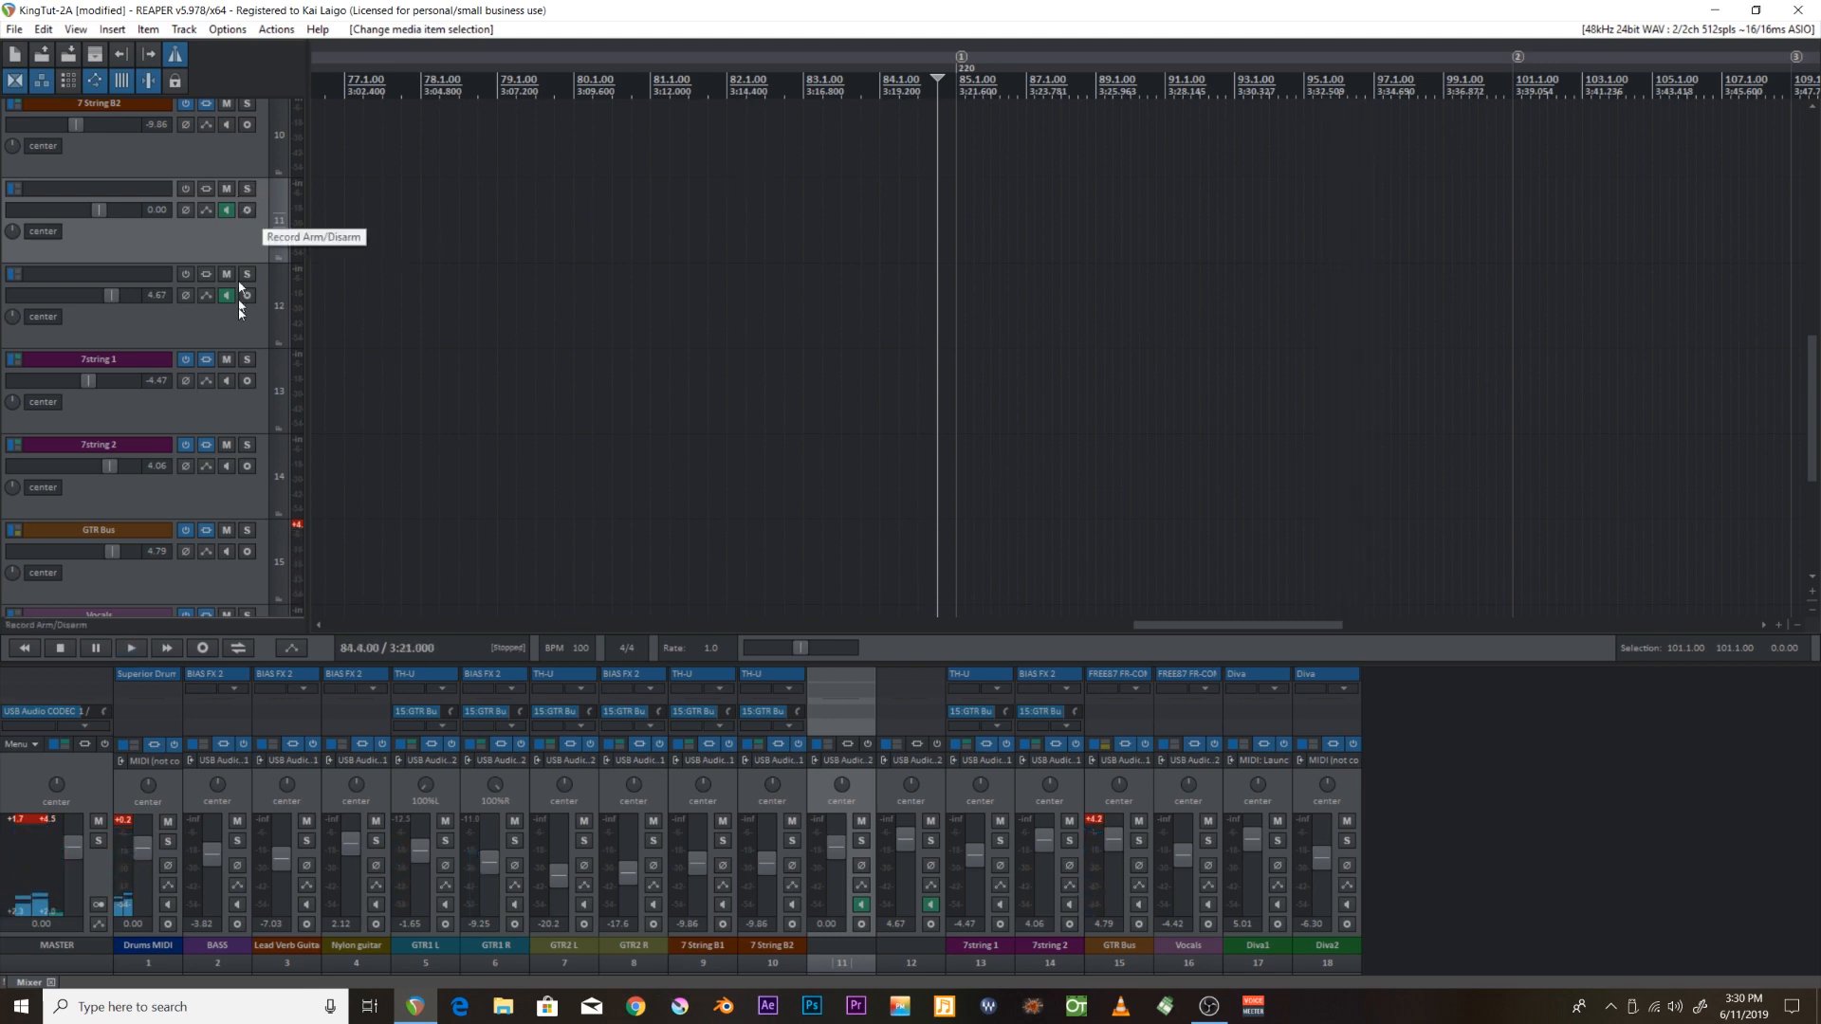
# Arm the unnamed track 11 for recording and mute the GTR1 L and GTR1 R tracks.
pyautogui.click(247, 210)
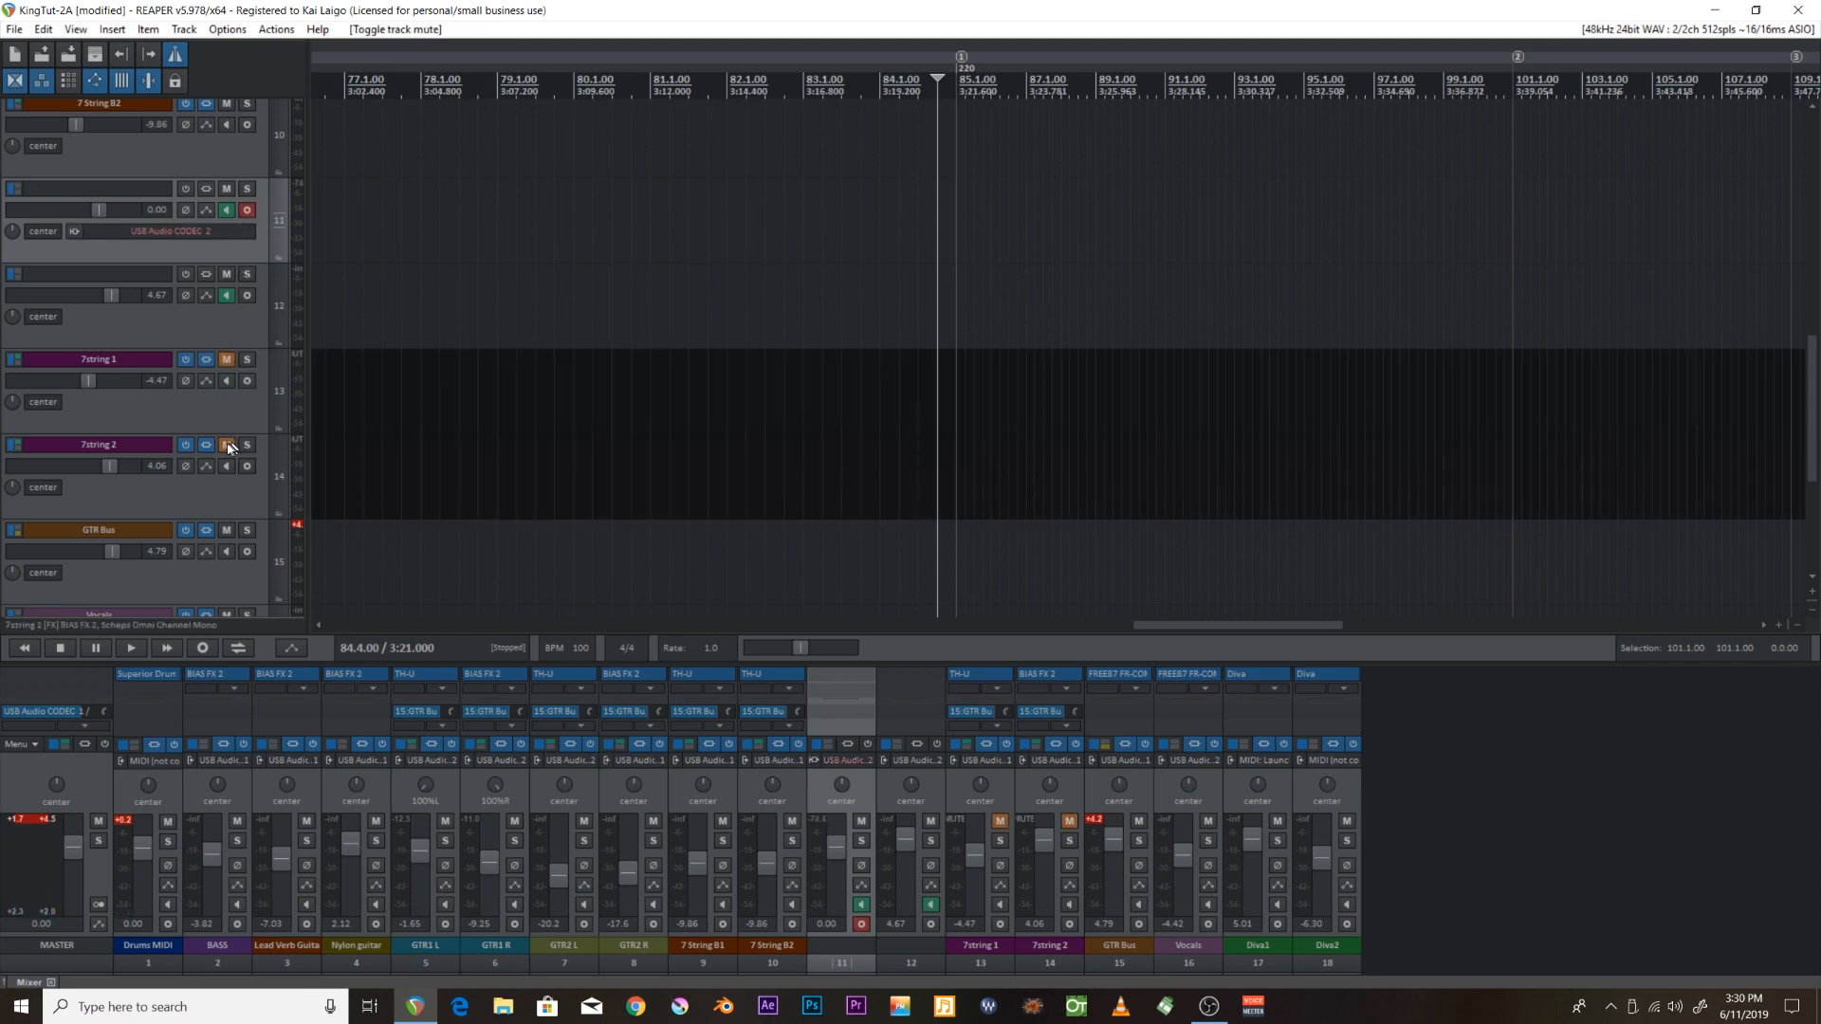
pyautogui.click(445, 822)
pyautogui.click(515, 822)
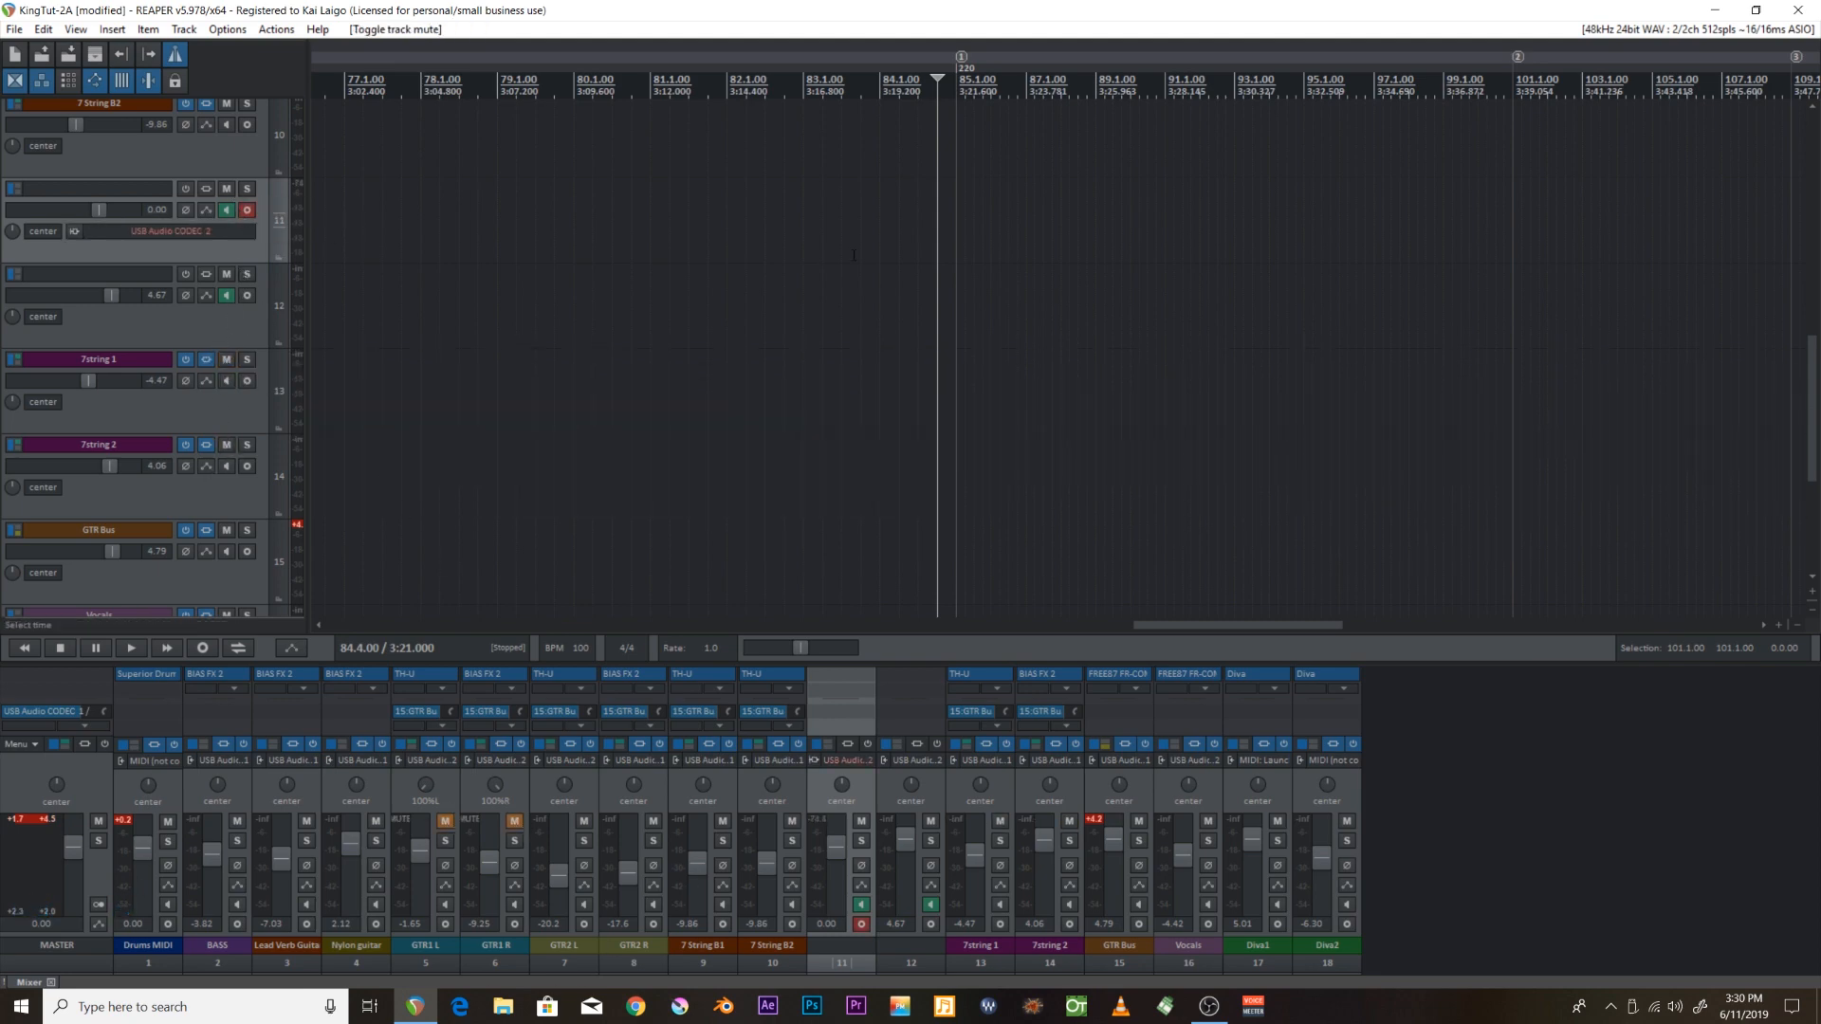
# Raise track 11's volume to 6.79 dB and delete the recorded take 11-190611_1531.wav.
pyautogui.press('space')
pyautogui.moveTo(98, 212); pyautogui.dragTo(114, 223)
pyautogui.press('space')
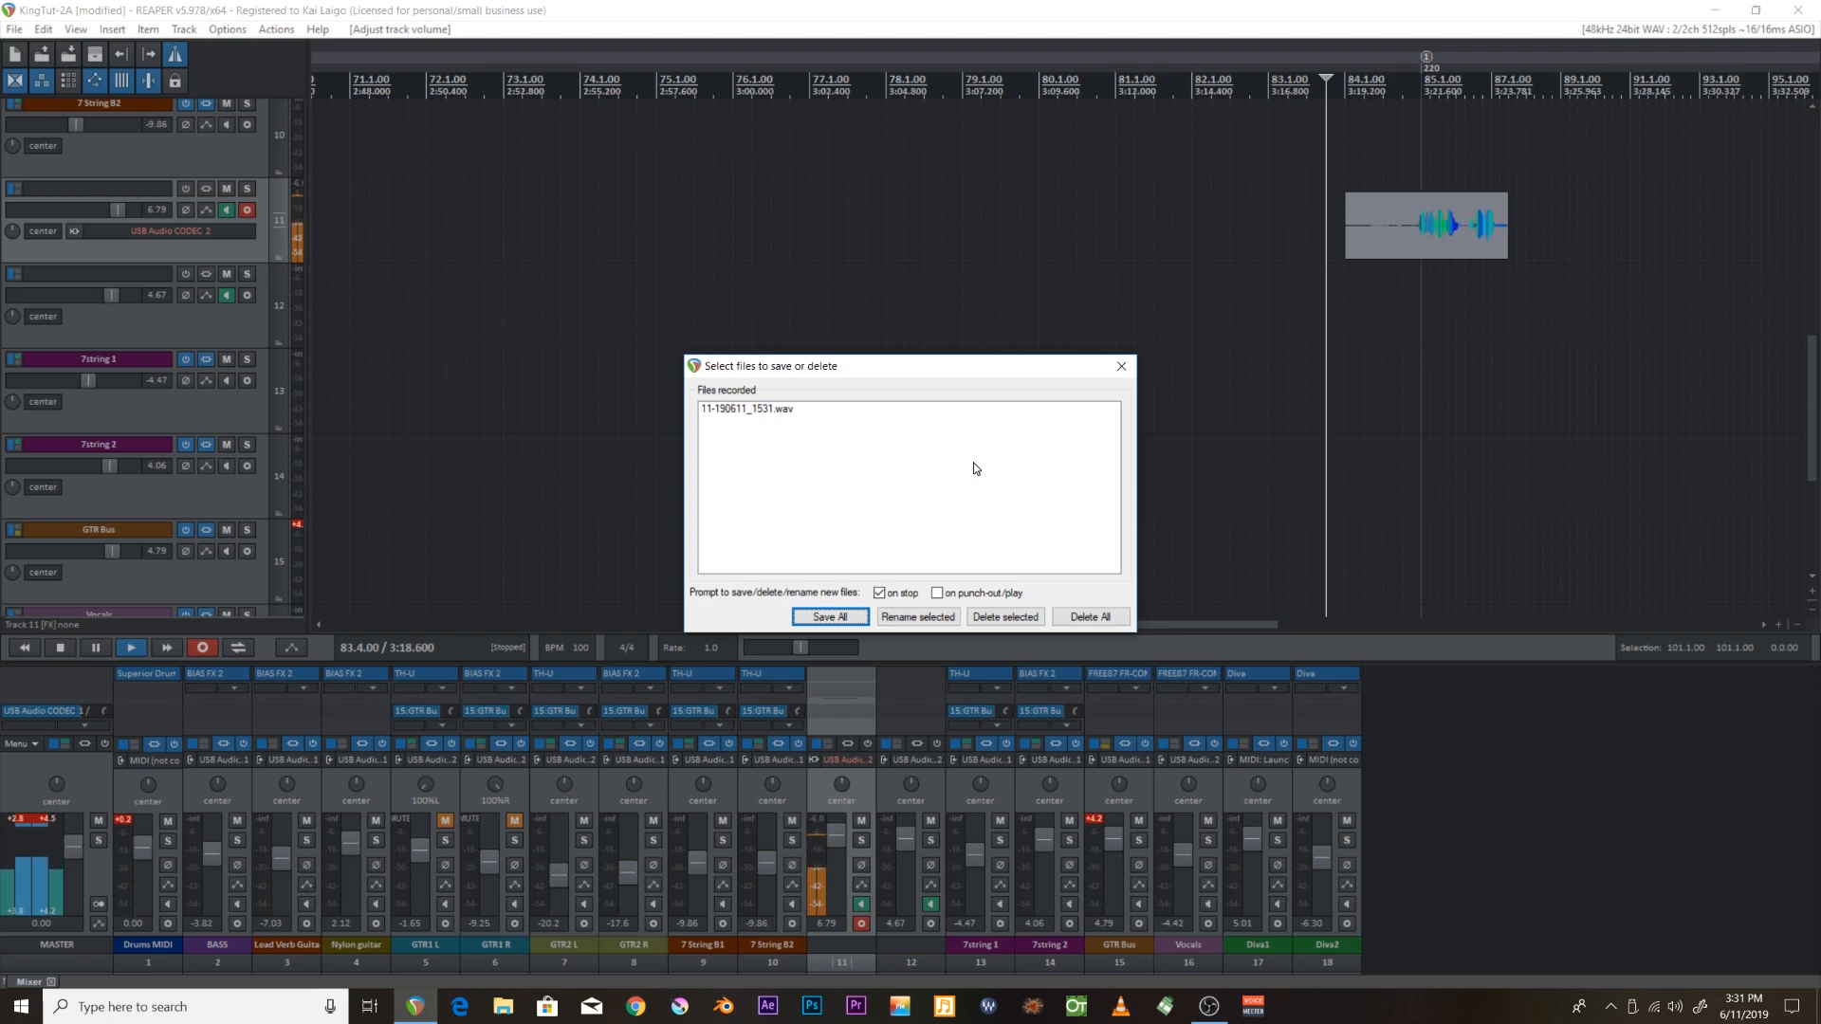
pyautogui.click(1080, 622)
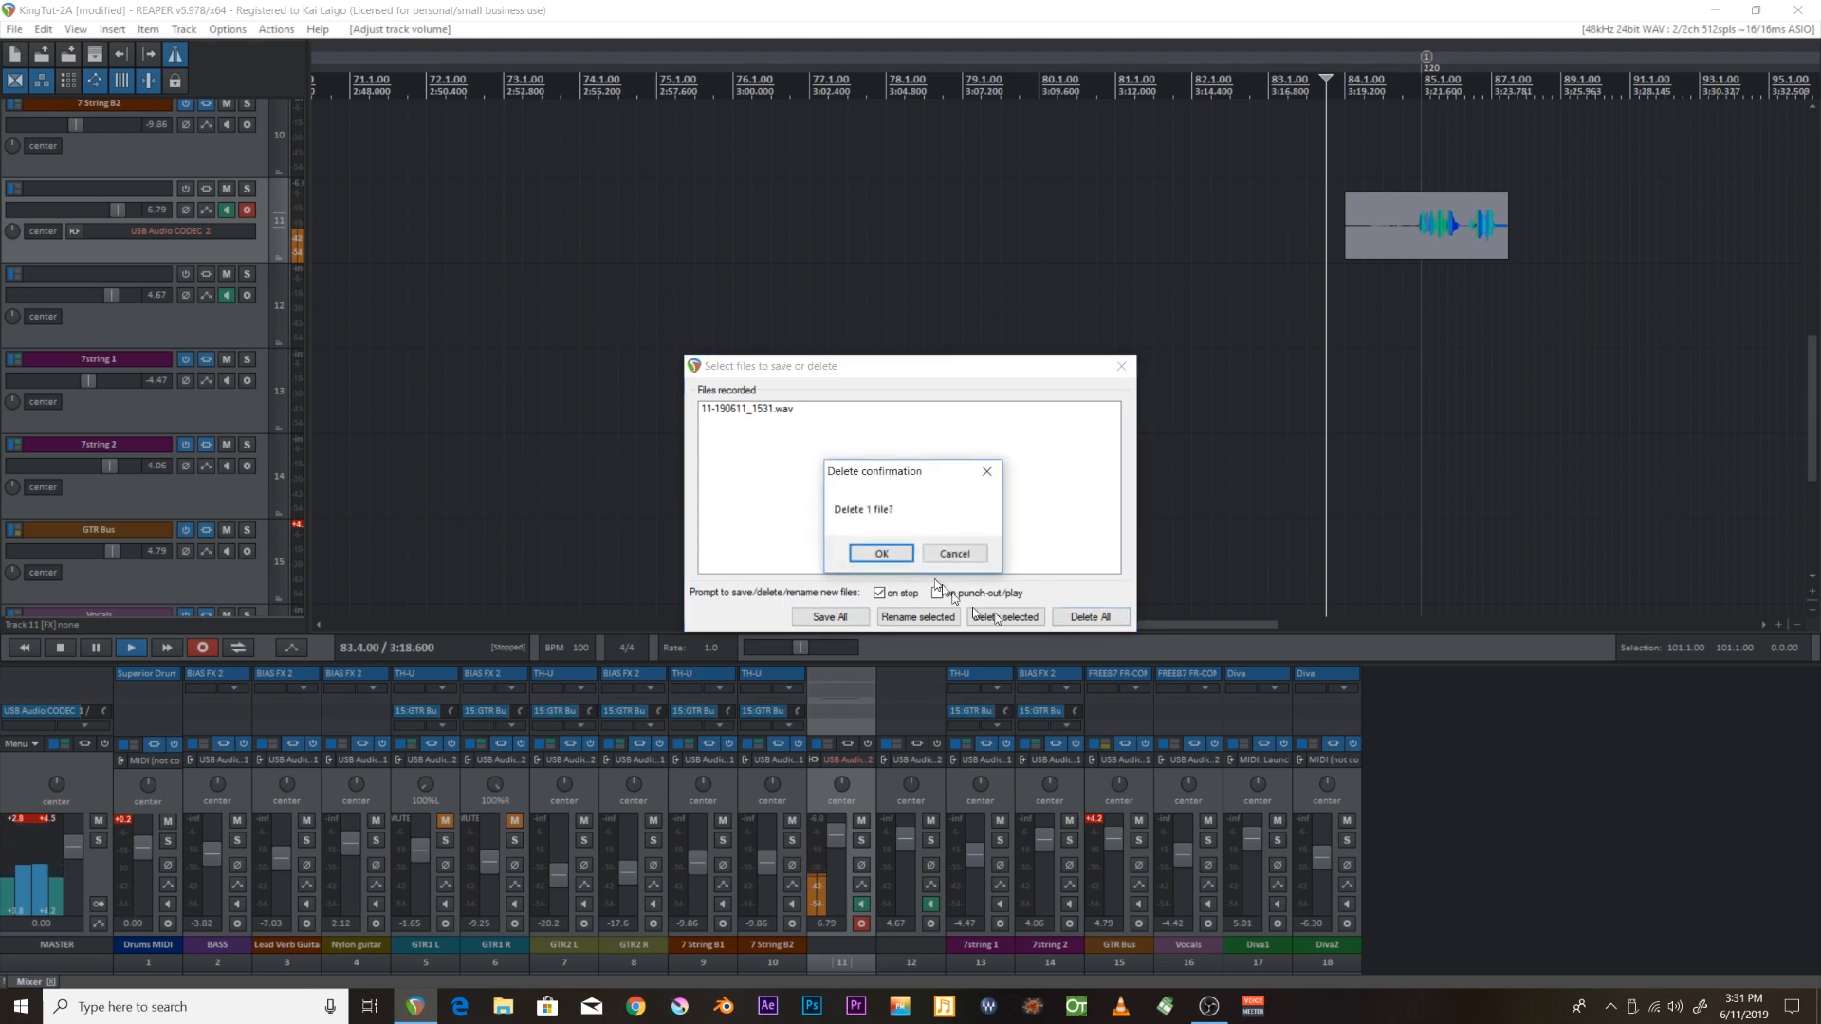
pyautogui.click(889, 561)
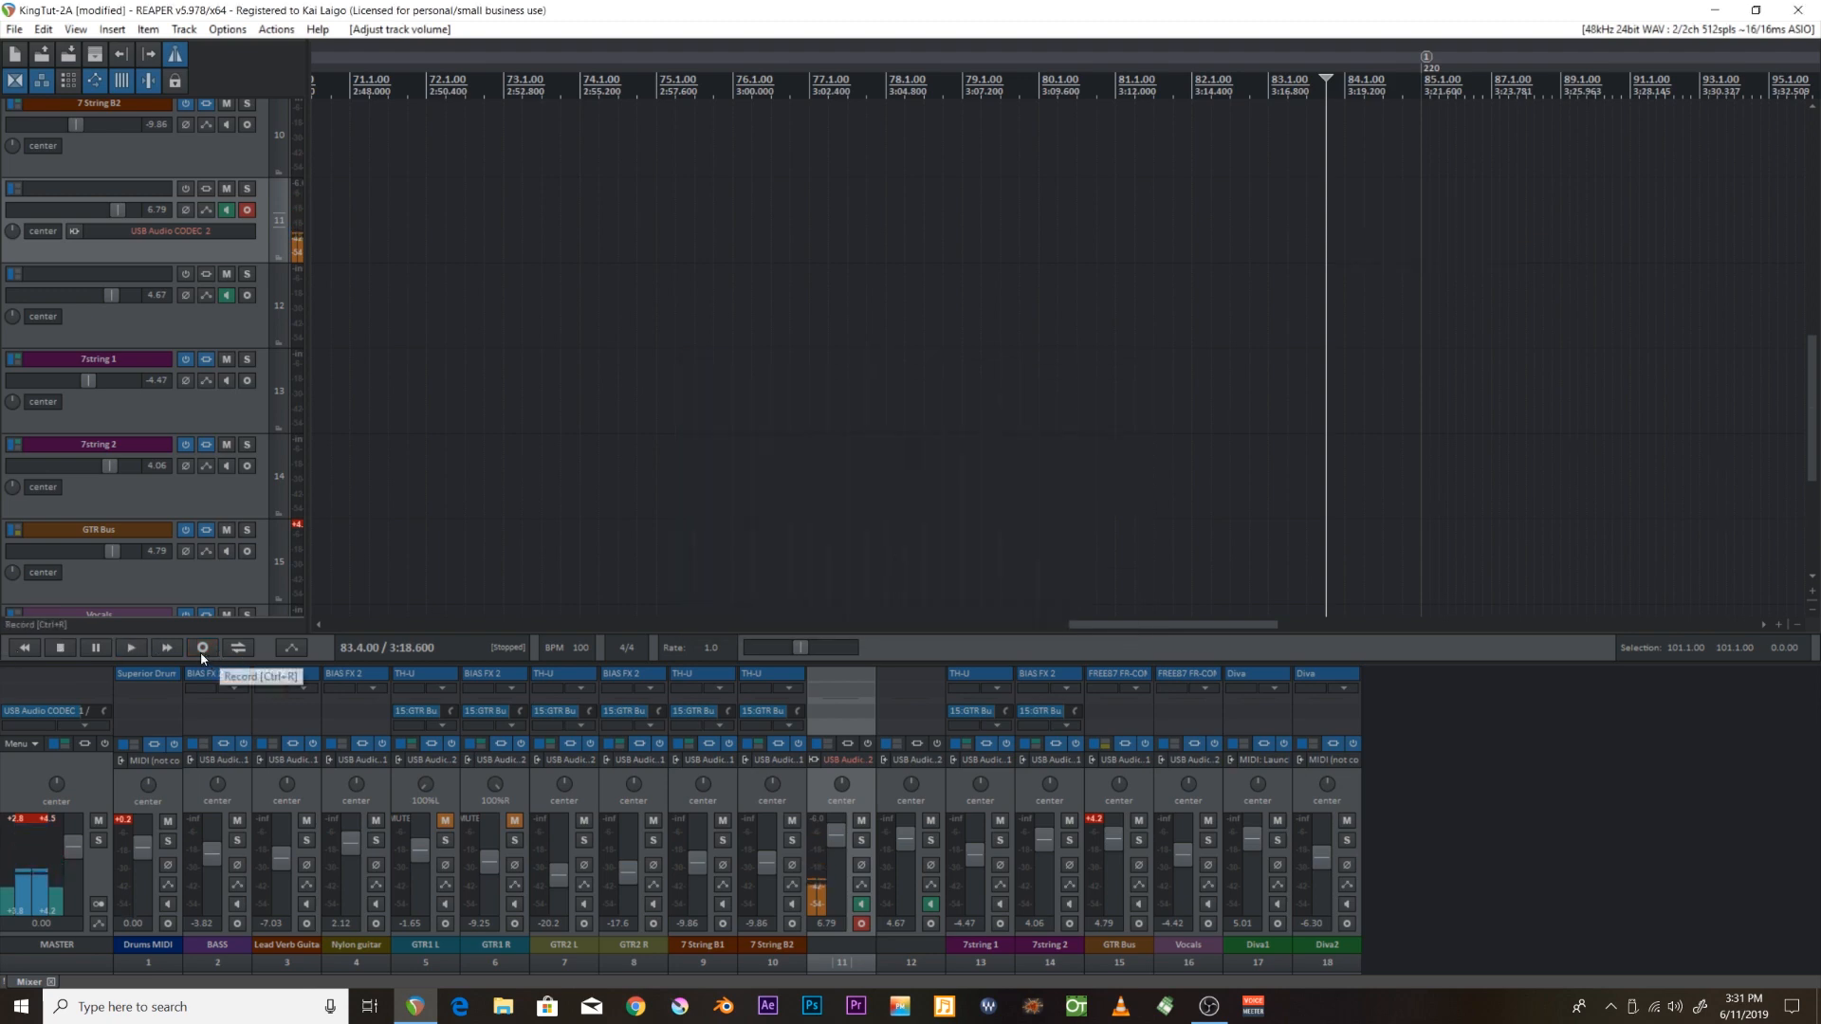
# Play the section from 83.4.00 with the GTR1 effects bypassed, and re-enable the effects on GTR1 R and GTR1 L.
pyautogui.click(133, 647)
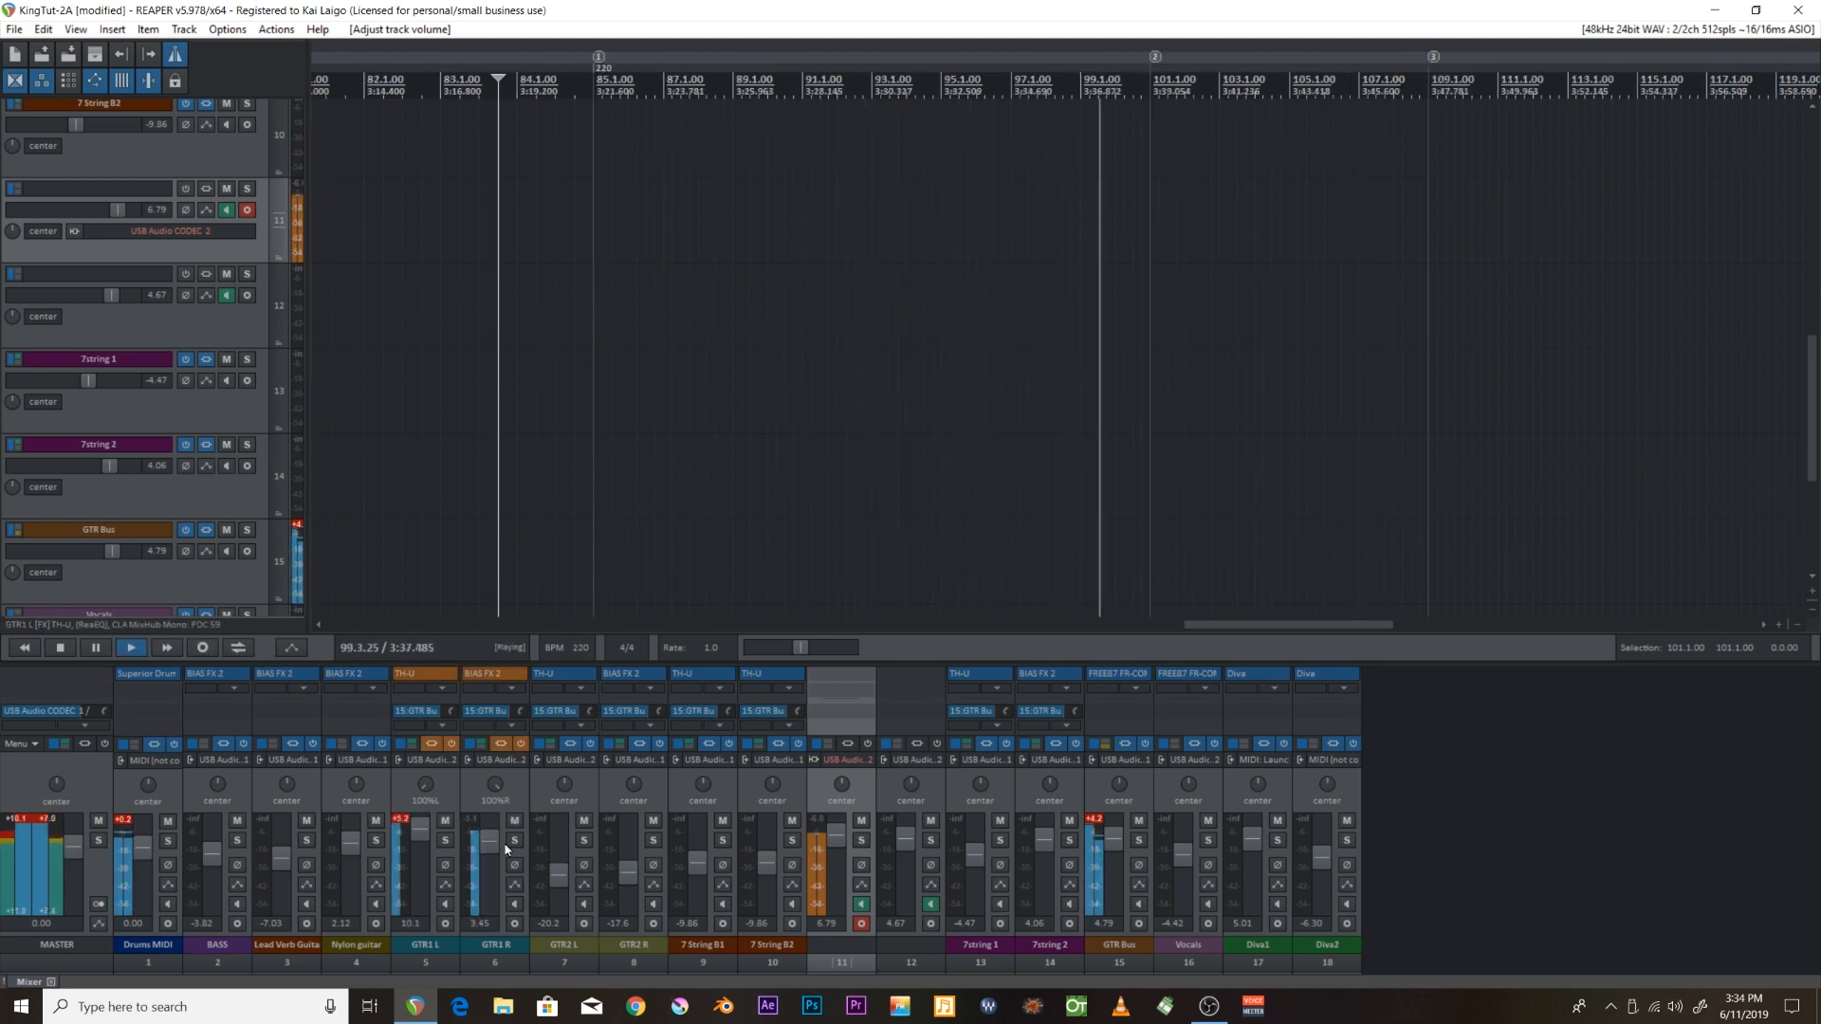
pyautogui.press('space')
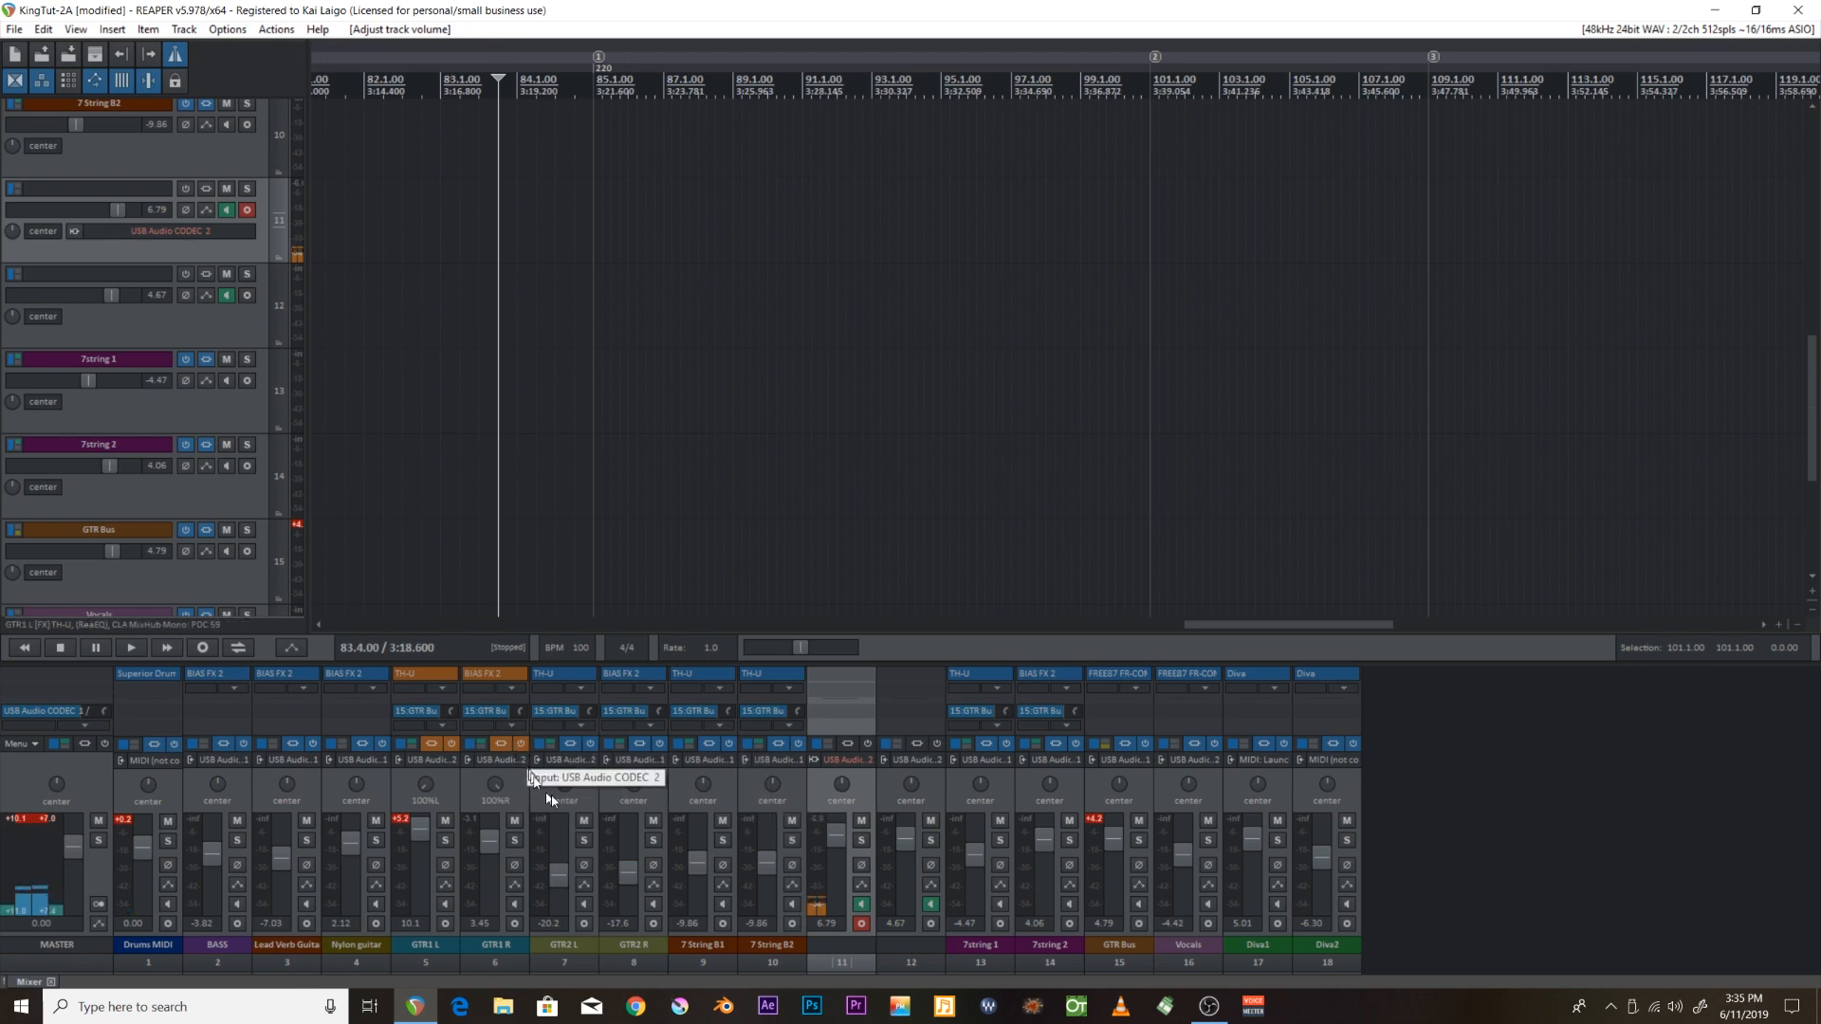
pyautogui.click(520, 745)
pyautogui.click(453, 744)
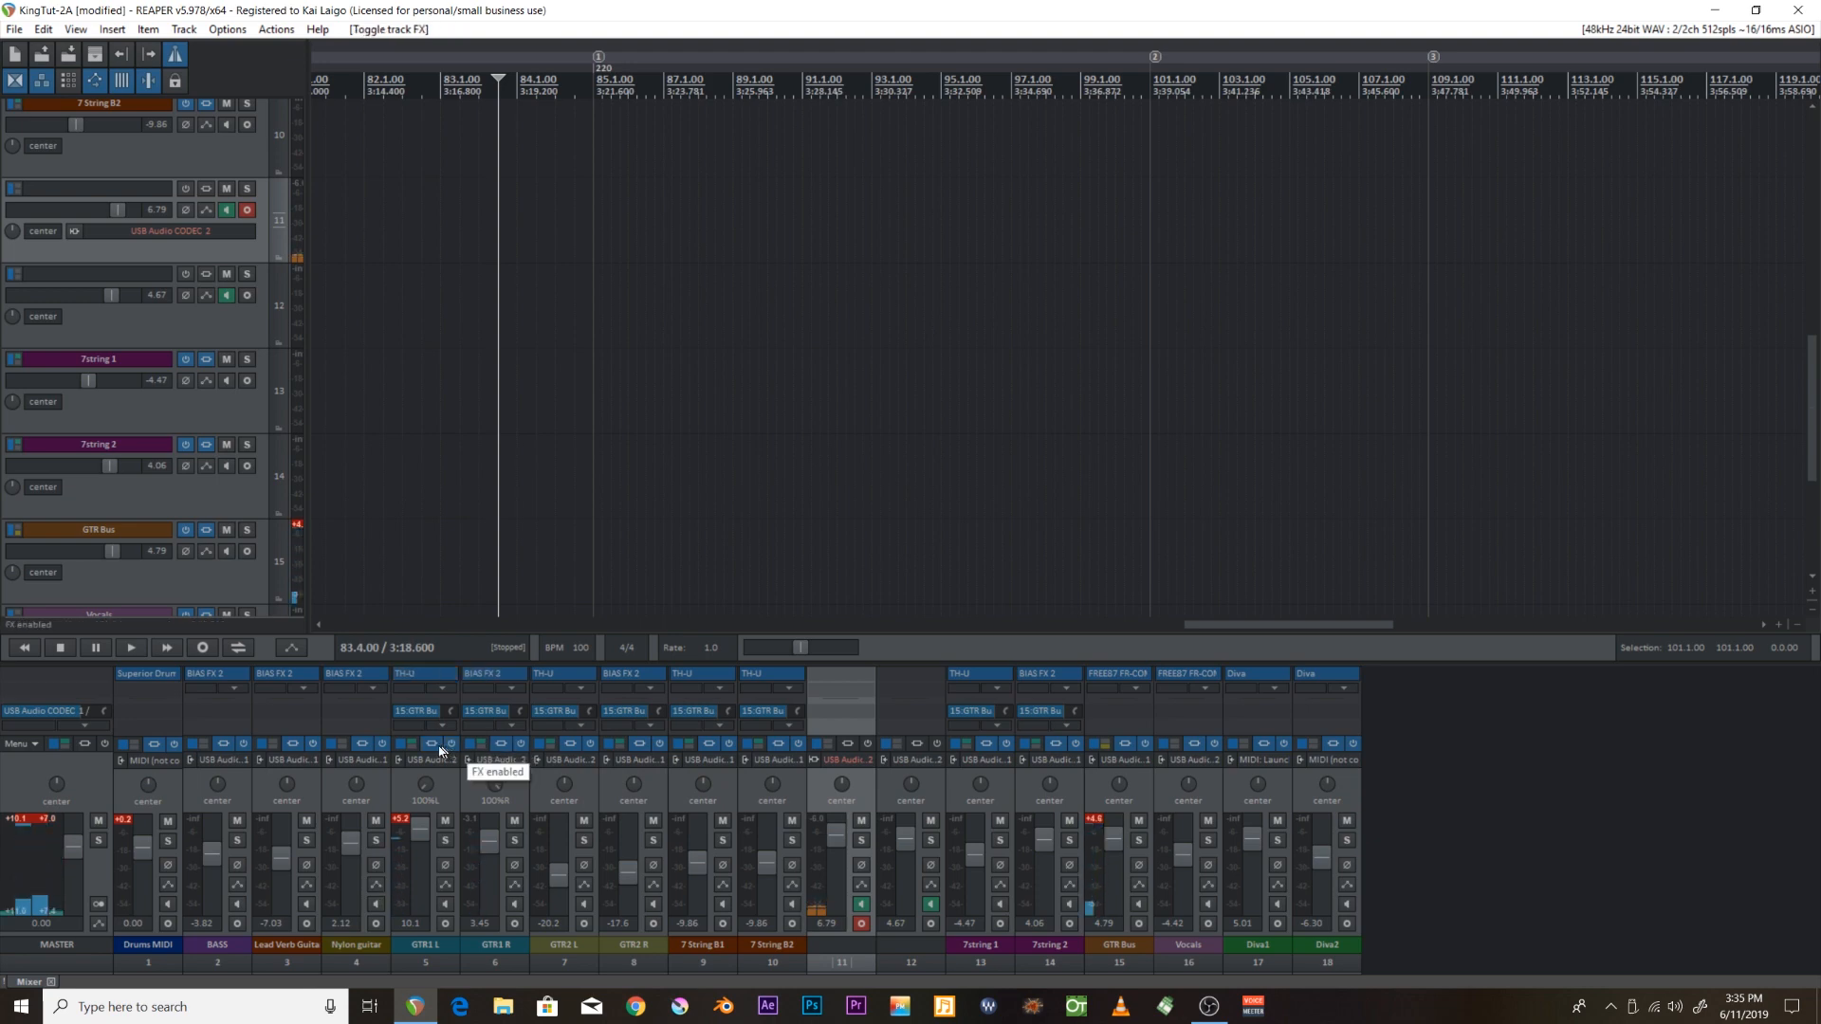
# Mute GTR1 L and lower the volumes to about -3.92 dB on GTR1 L and -8.05 dB on GTR1 R.
pyautogui.click(446, 821)
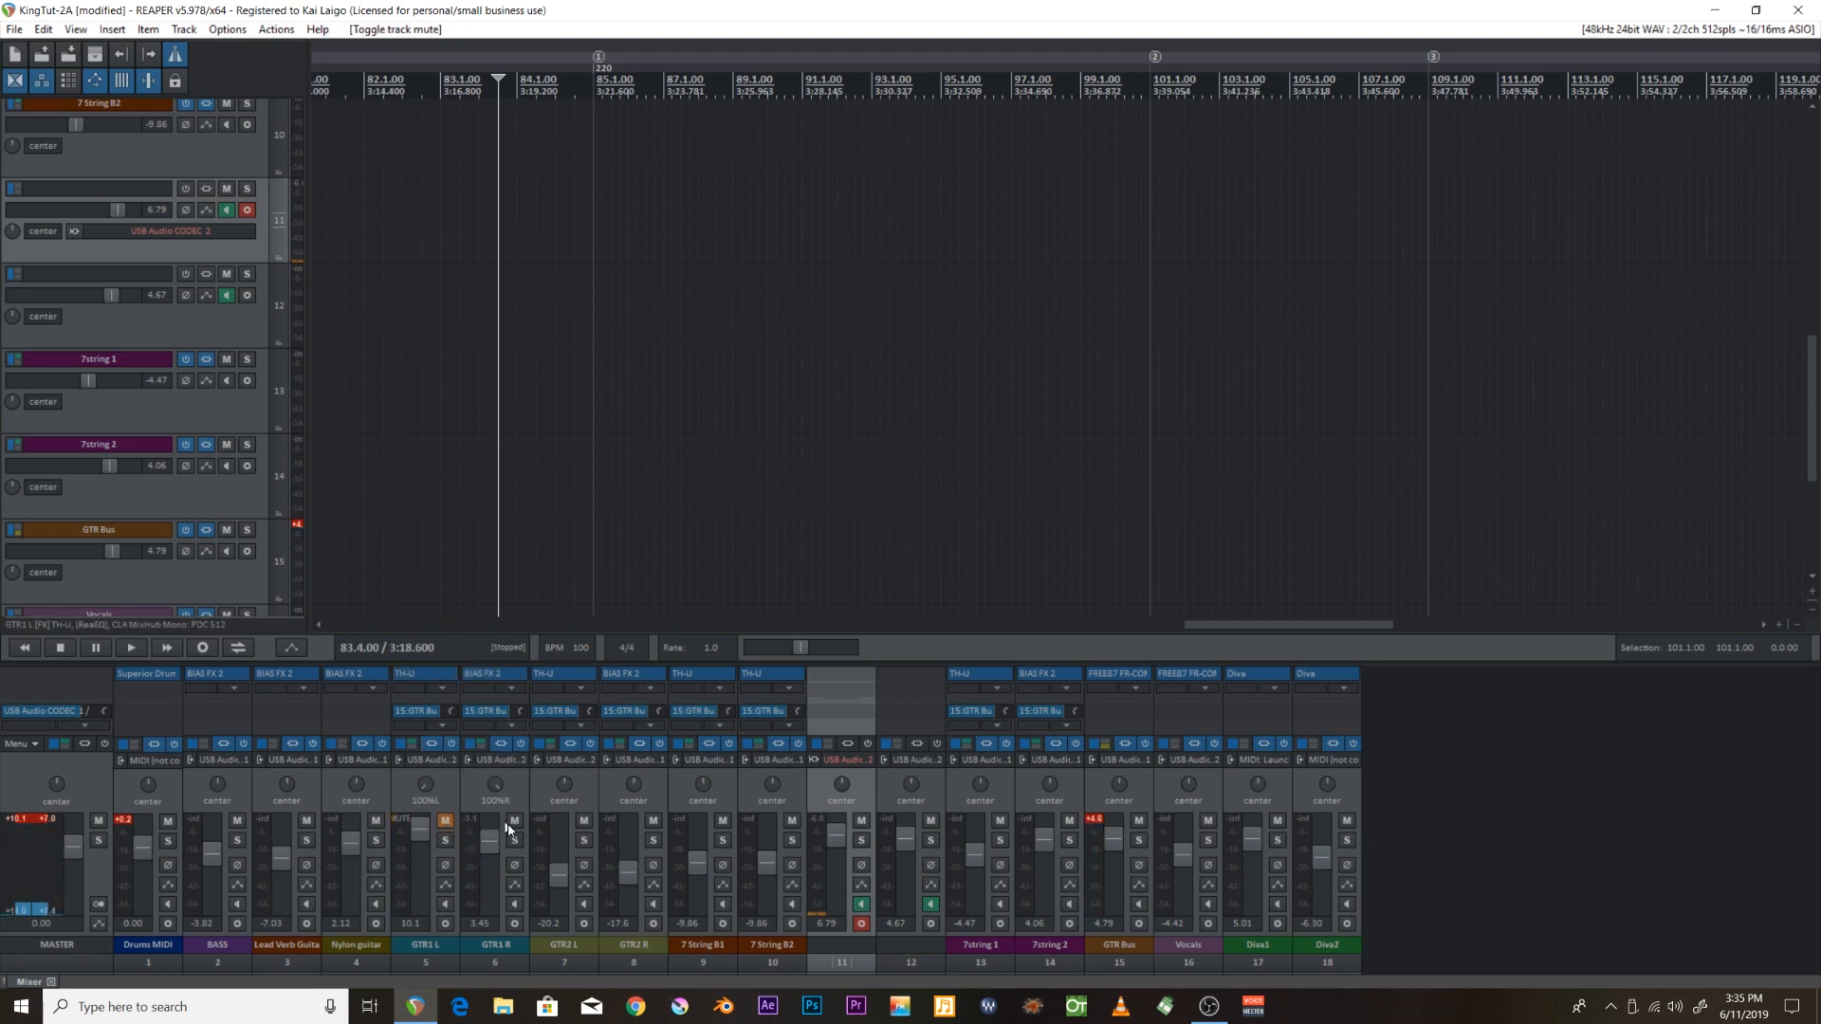
pyautogui.moveTo(490, 839); pyautogui.dragTo(425, 867)
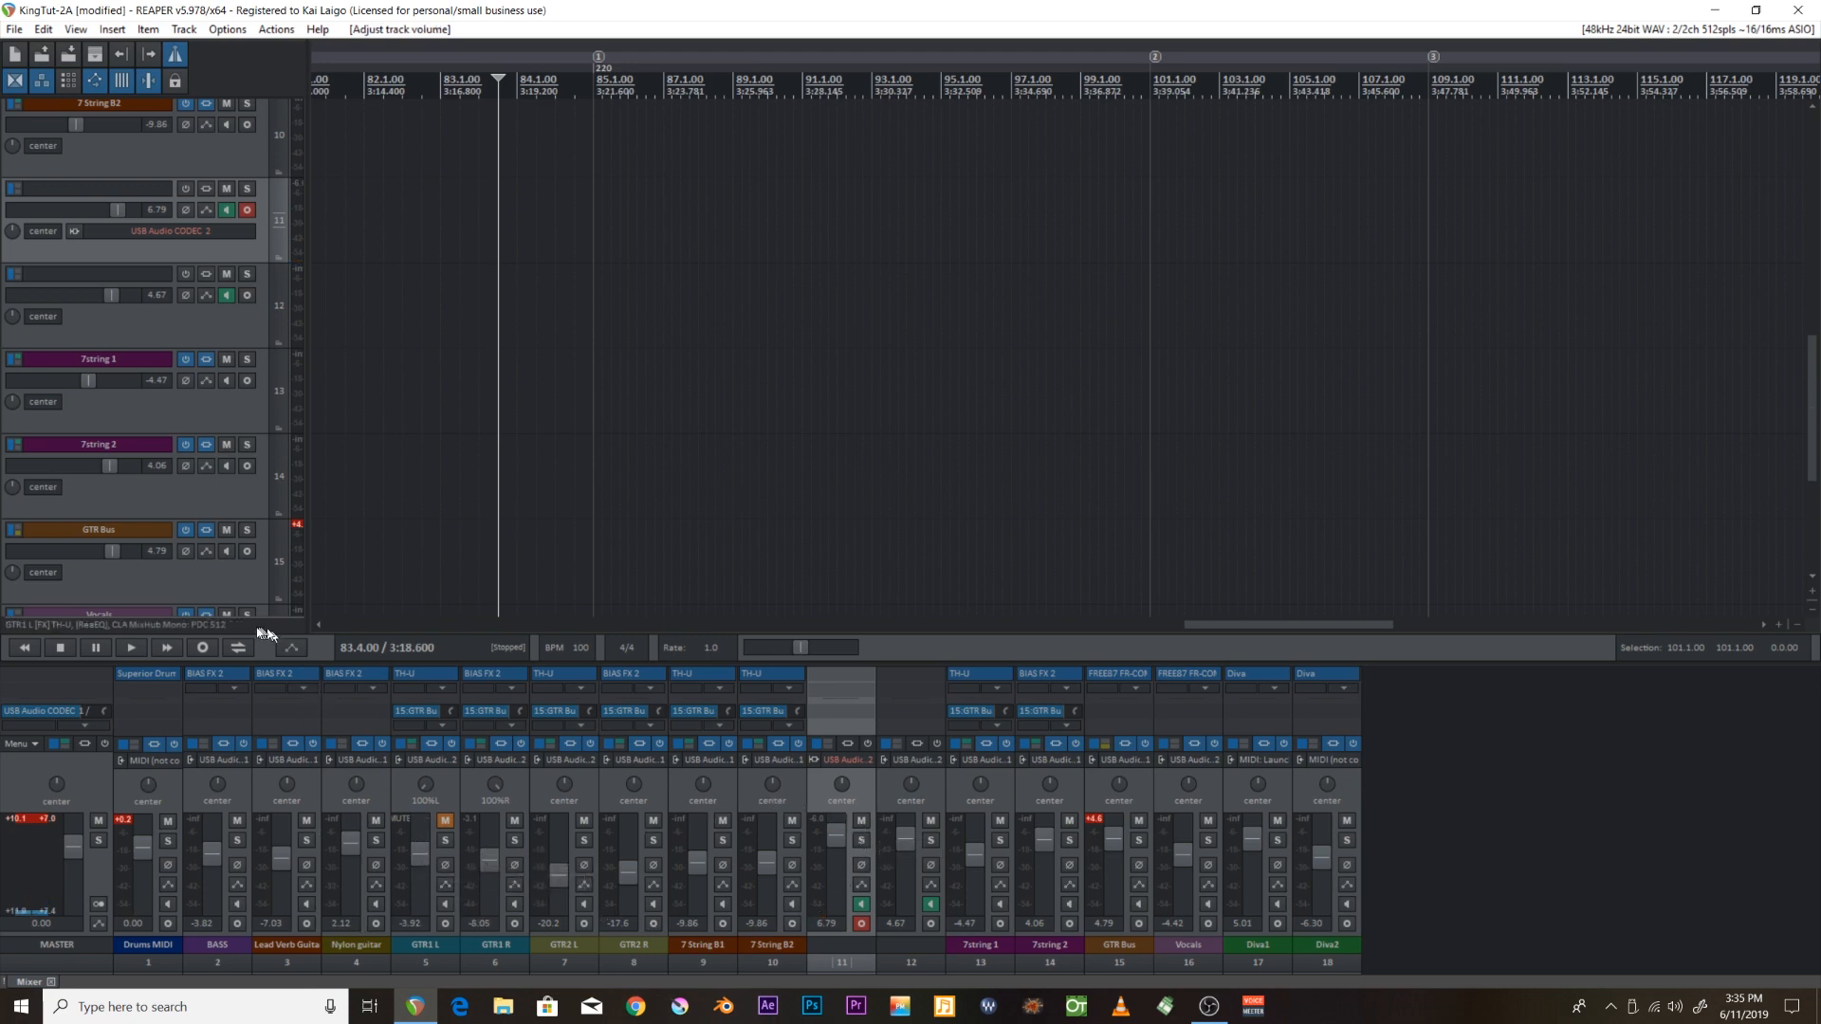
# Try recording the guitar part on track 11 from 83.4.00 twice, deleting both takes.
pyautogui.click(201, 648)
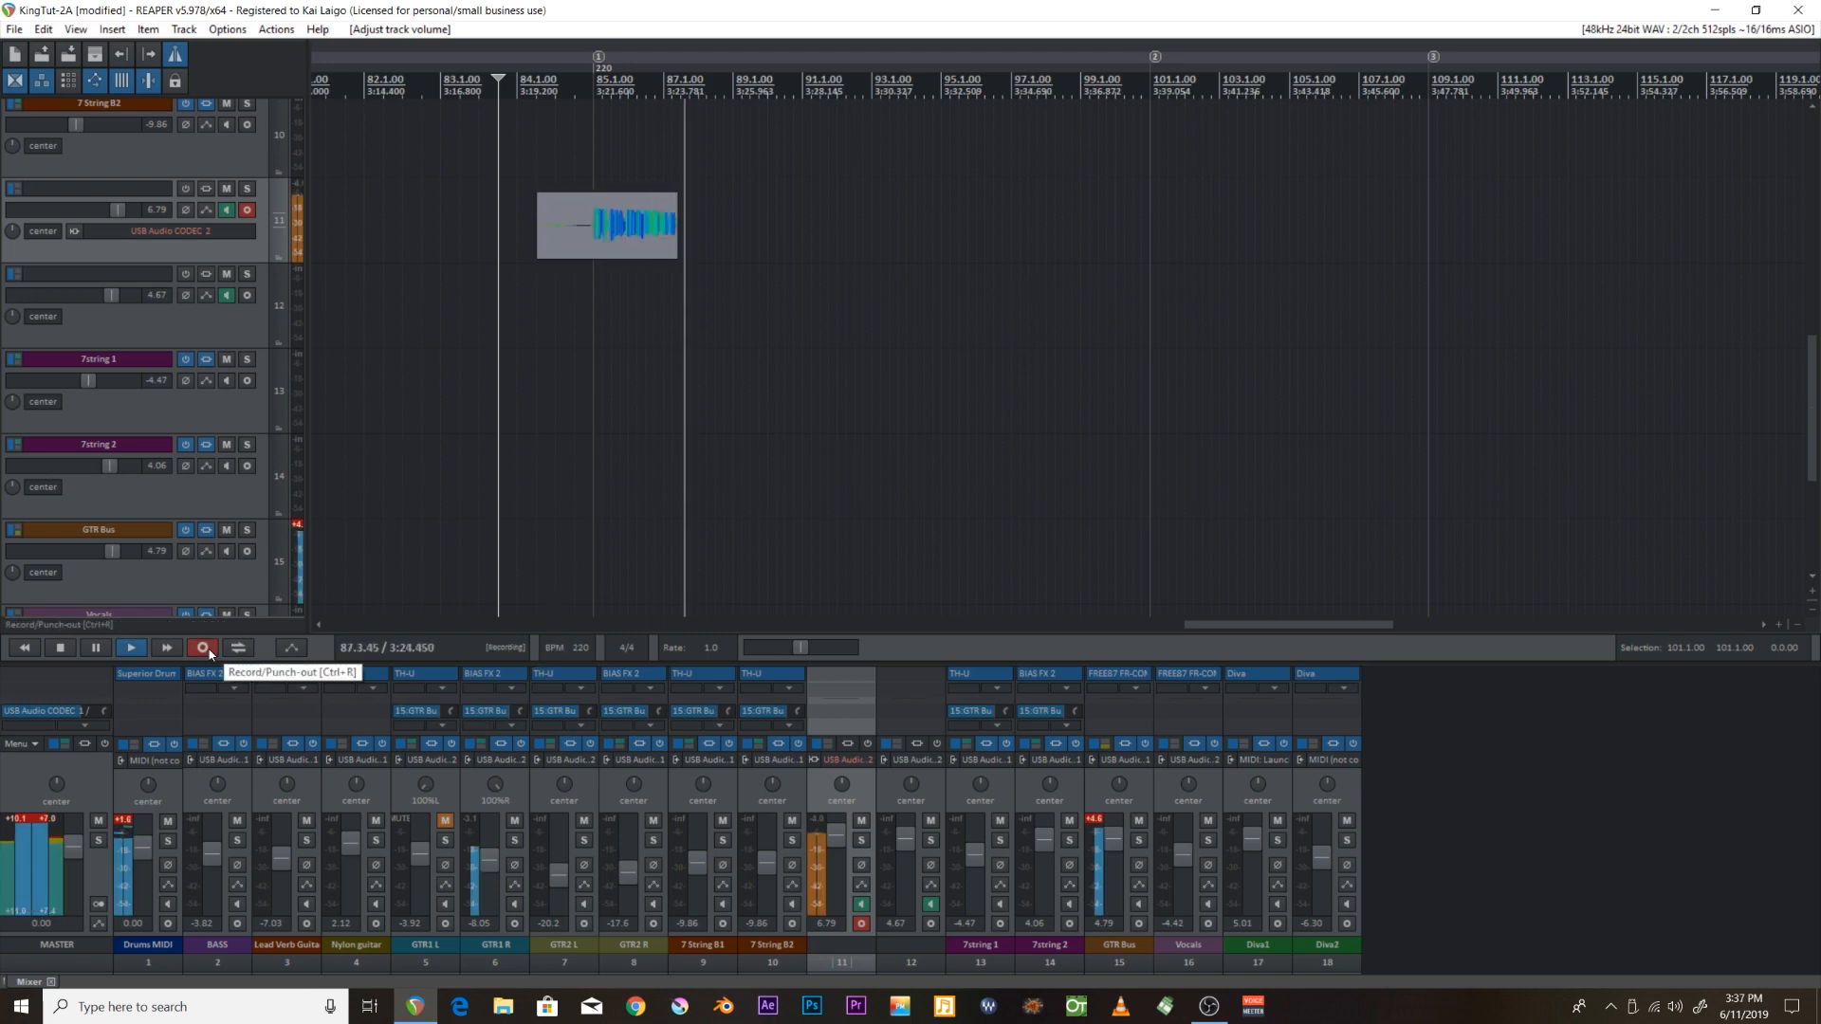
pyautogui.click(201, 647)
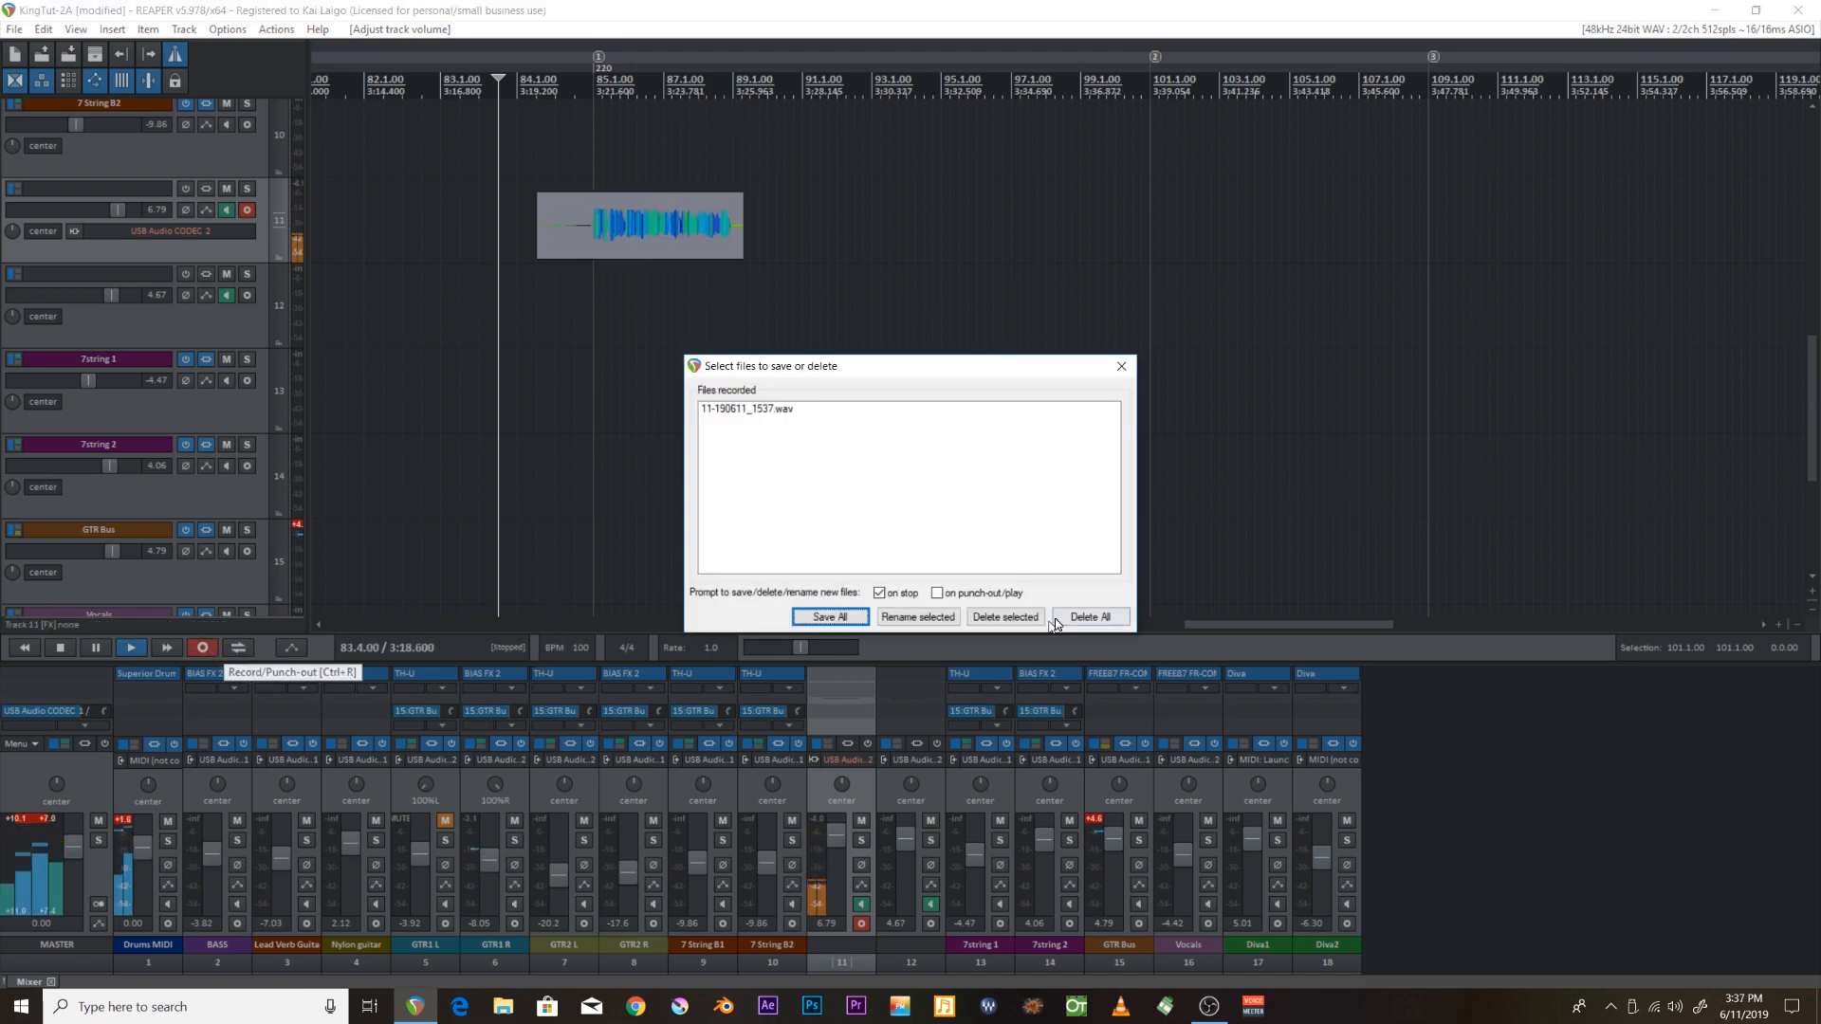
pyautogui.press('Delete')
pyautogui.click(201, 647)
pyautogui.click(201, 647)
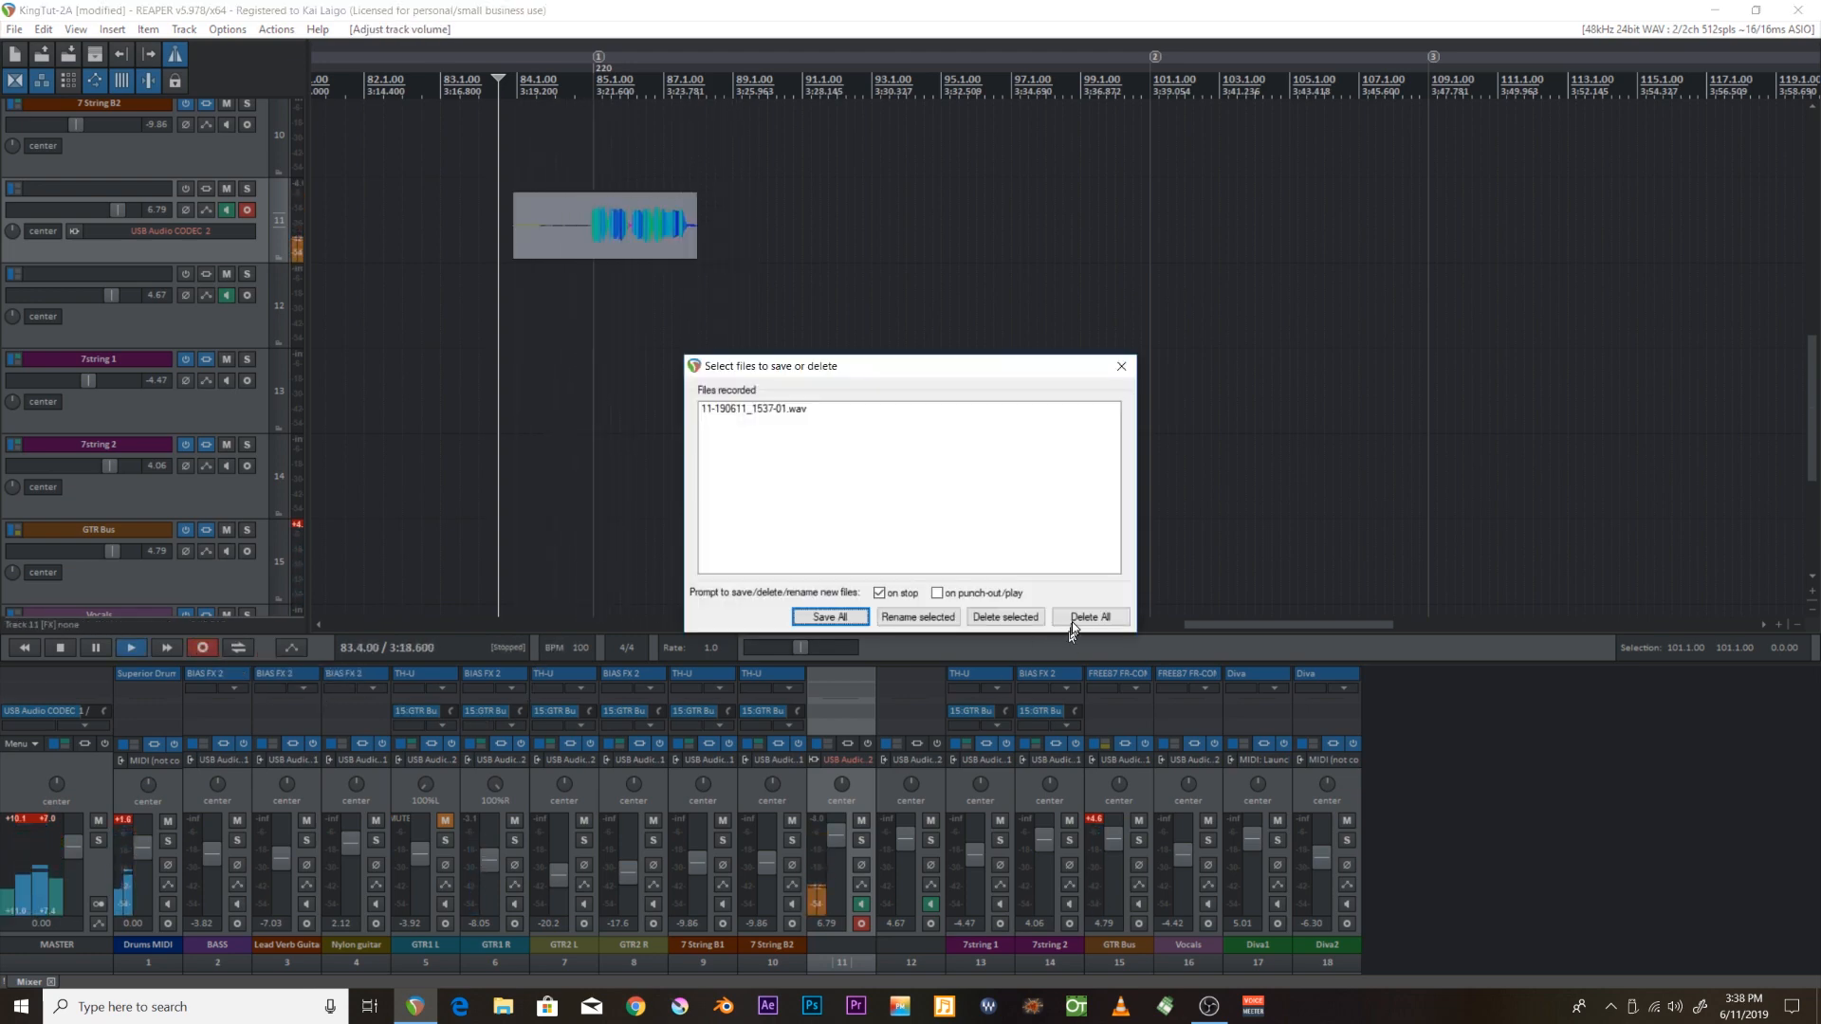
pyautogui.press('Delete')
# Record a full guitar take on track 11 from before marker 1 to just past marker 2, and save it.
pyautogui.click(201, 648)
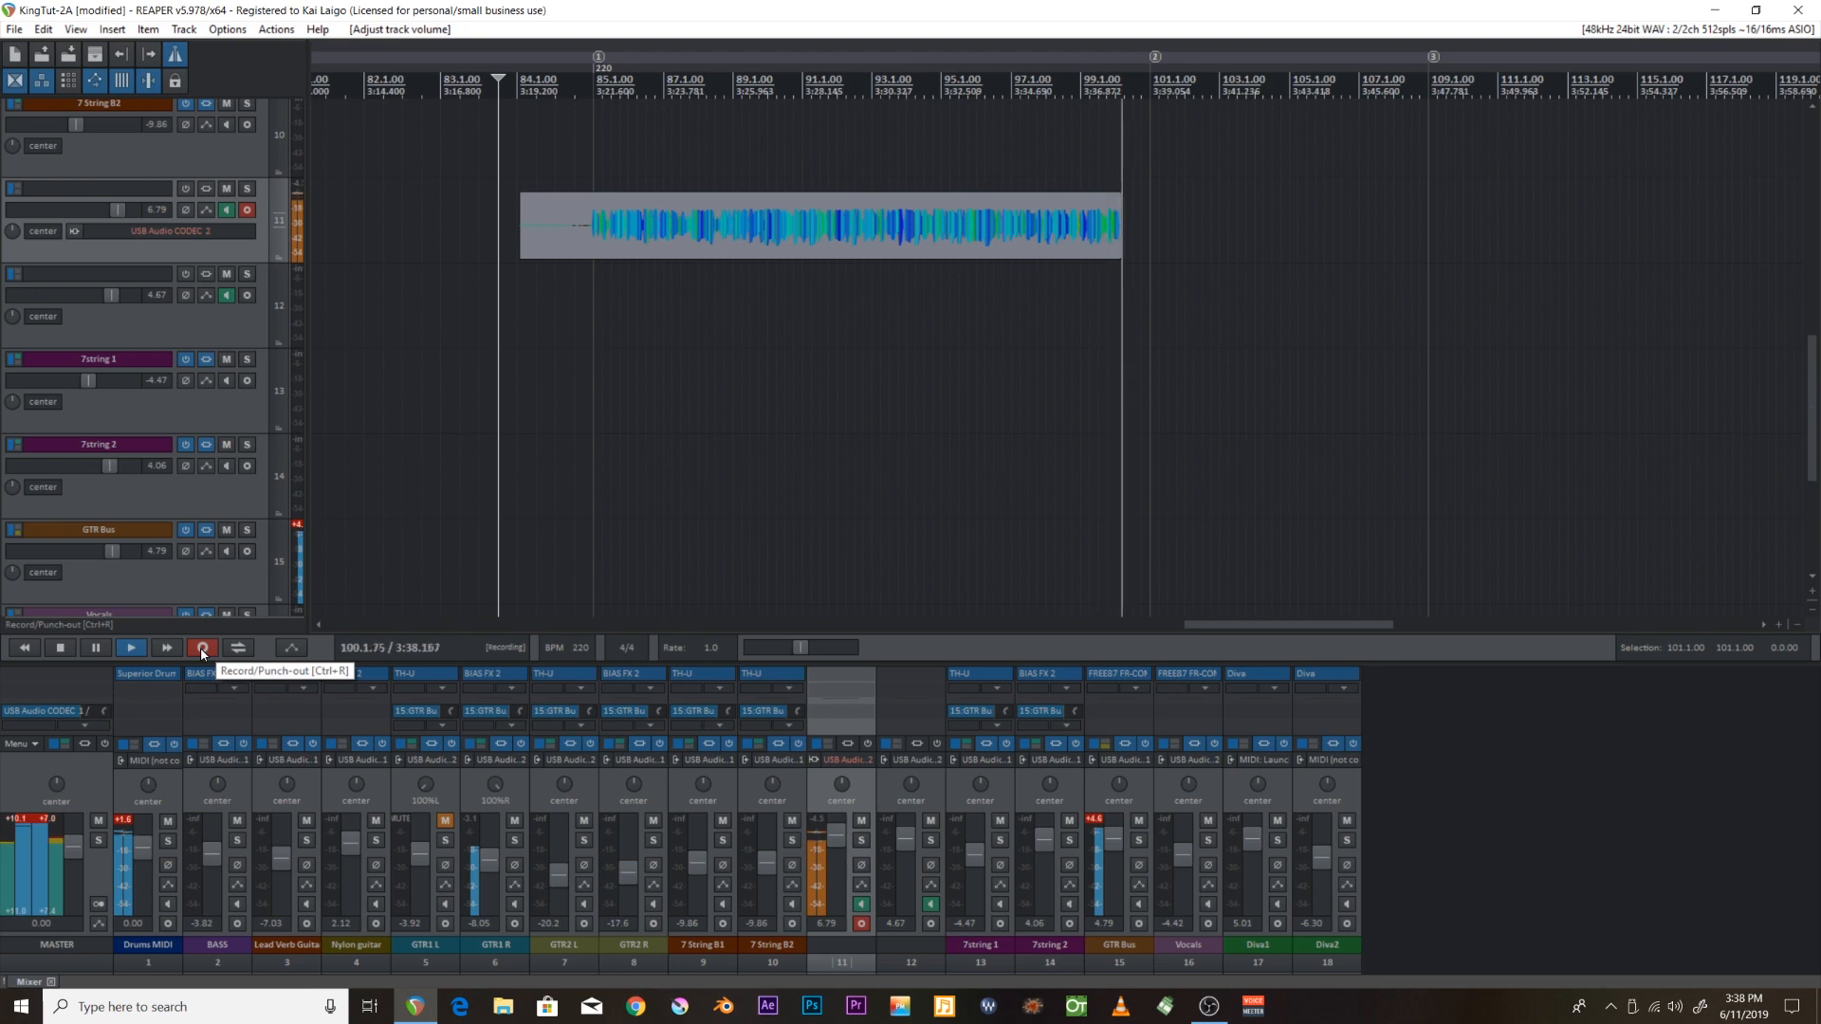
pyautogui.click(201, 651)
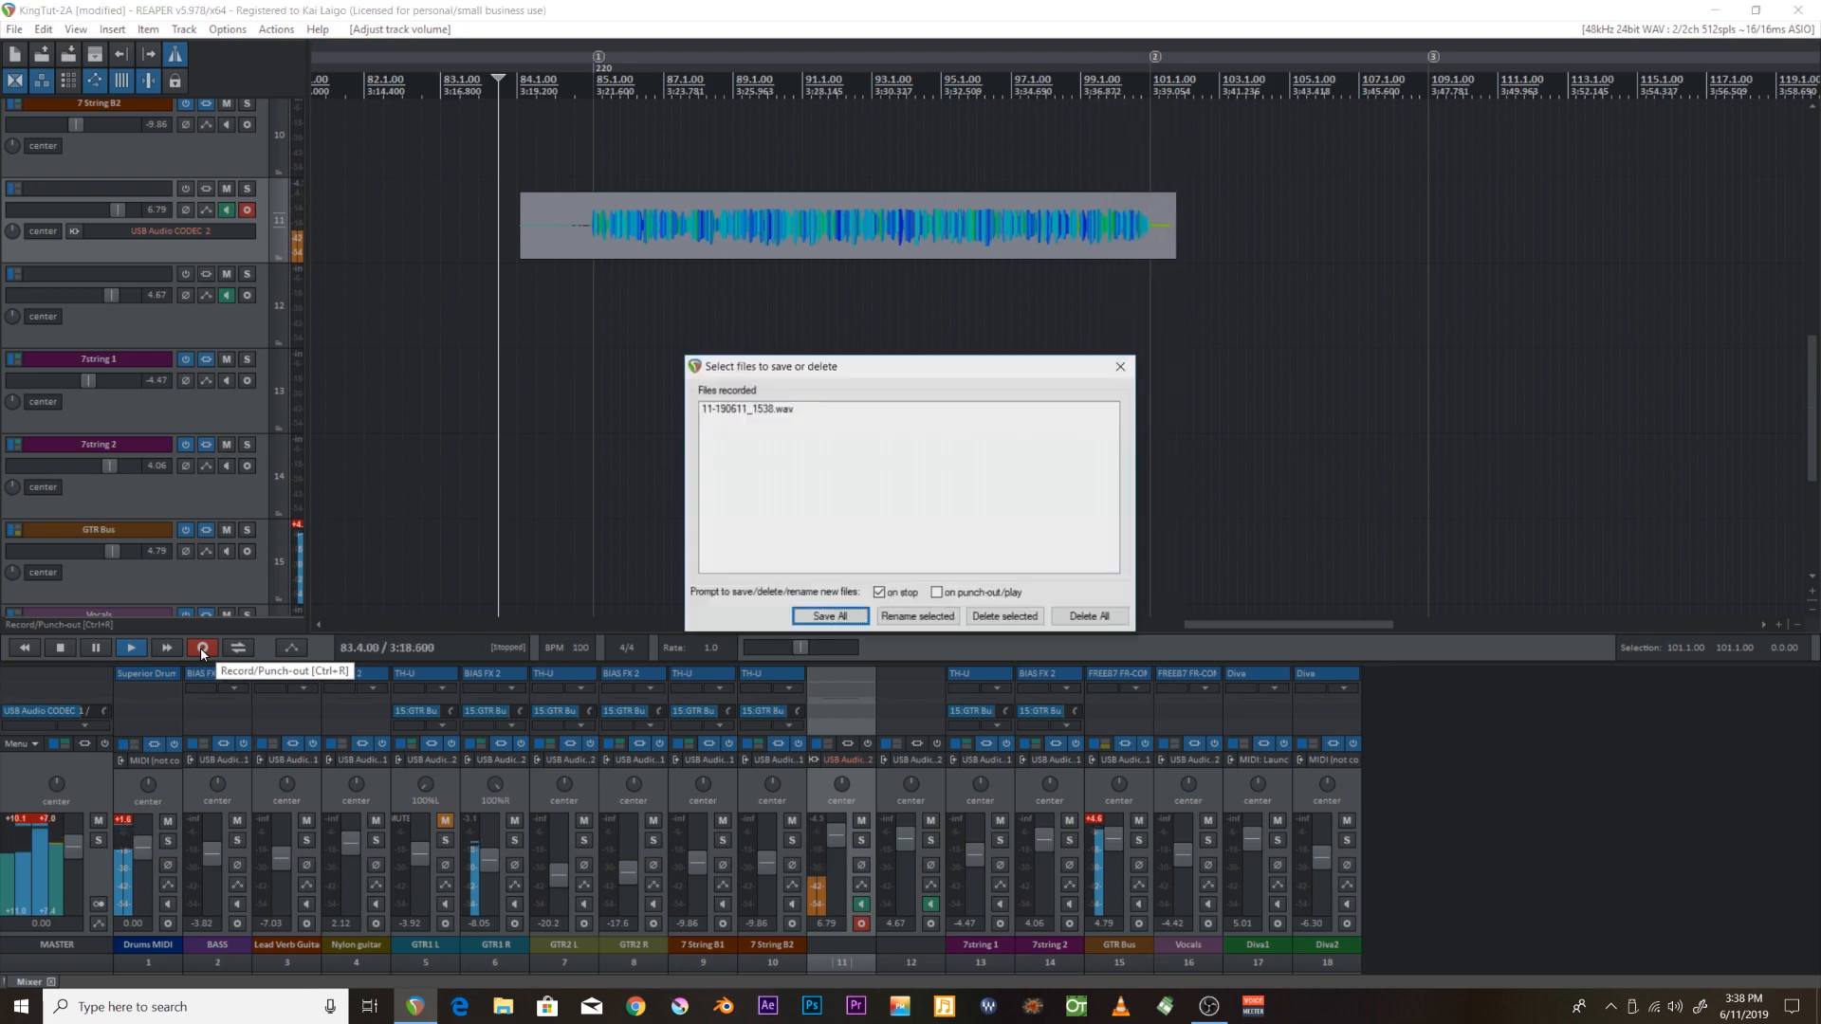
pyautogui.press('Return')
# Split the track 11 take just before 85.4.00 and move the first piece slightly later to line up its opening note with marker 1.
pyautogui.scroll(5, 686, 203)
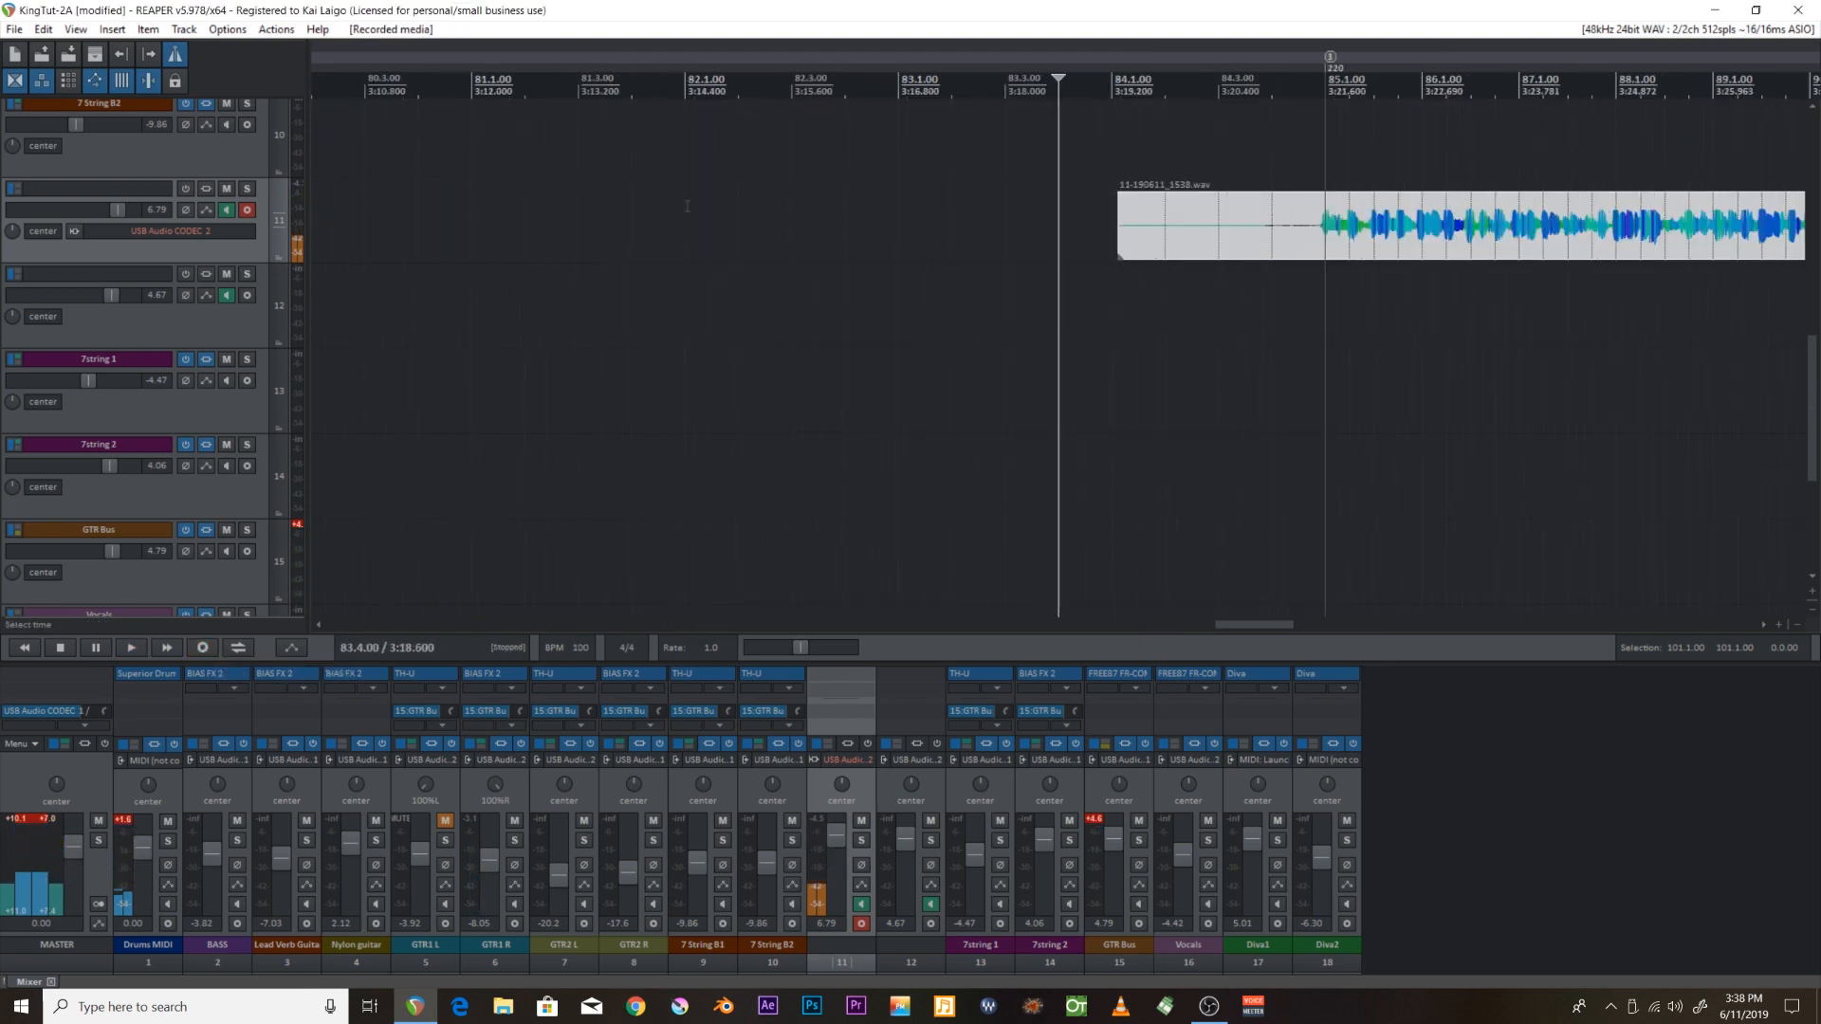
pyautogui.click(1465, 232)
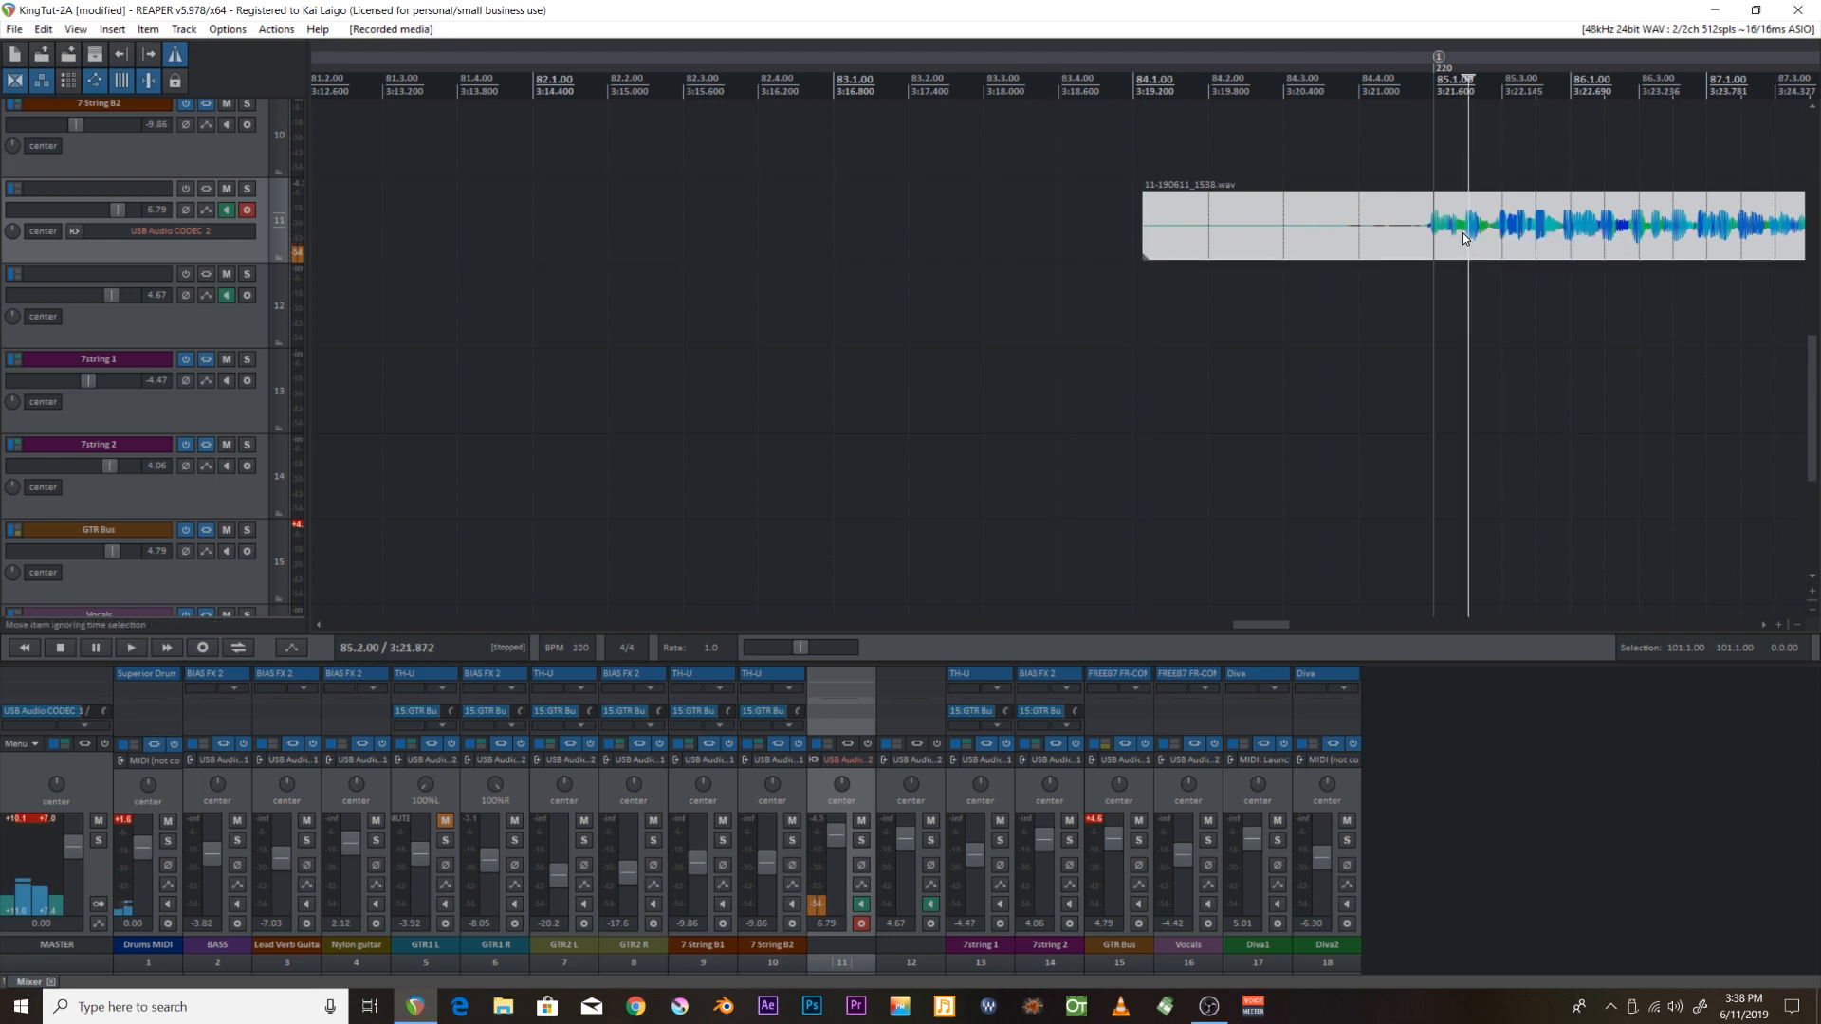
pyautogui.scroll(4, 1453, 235)
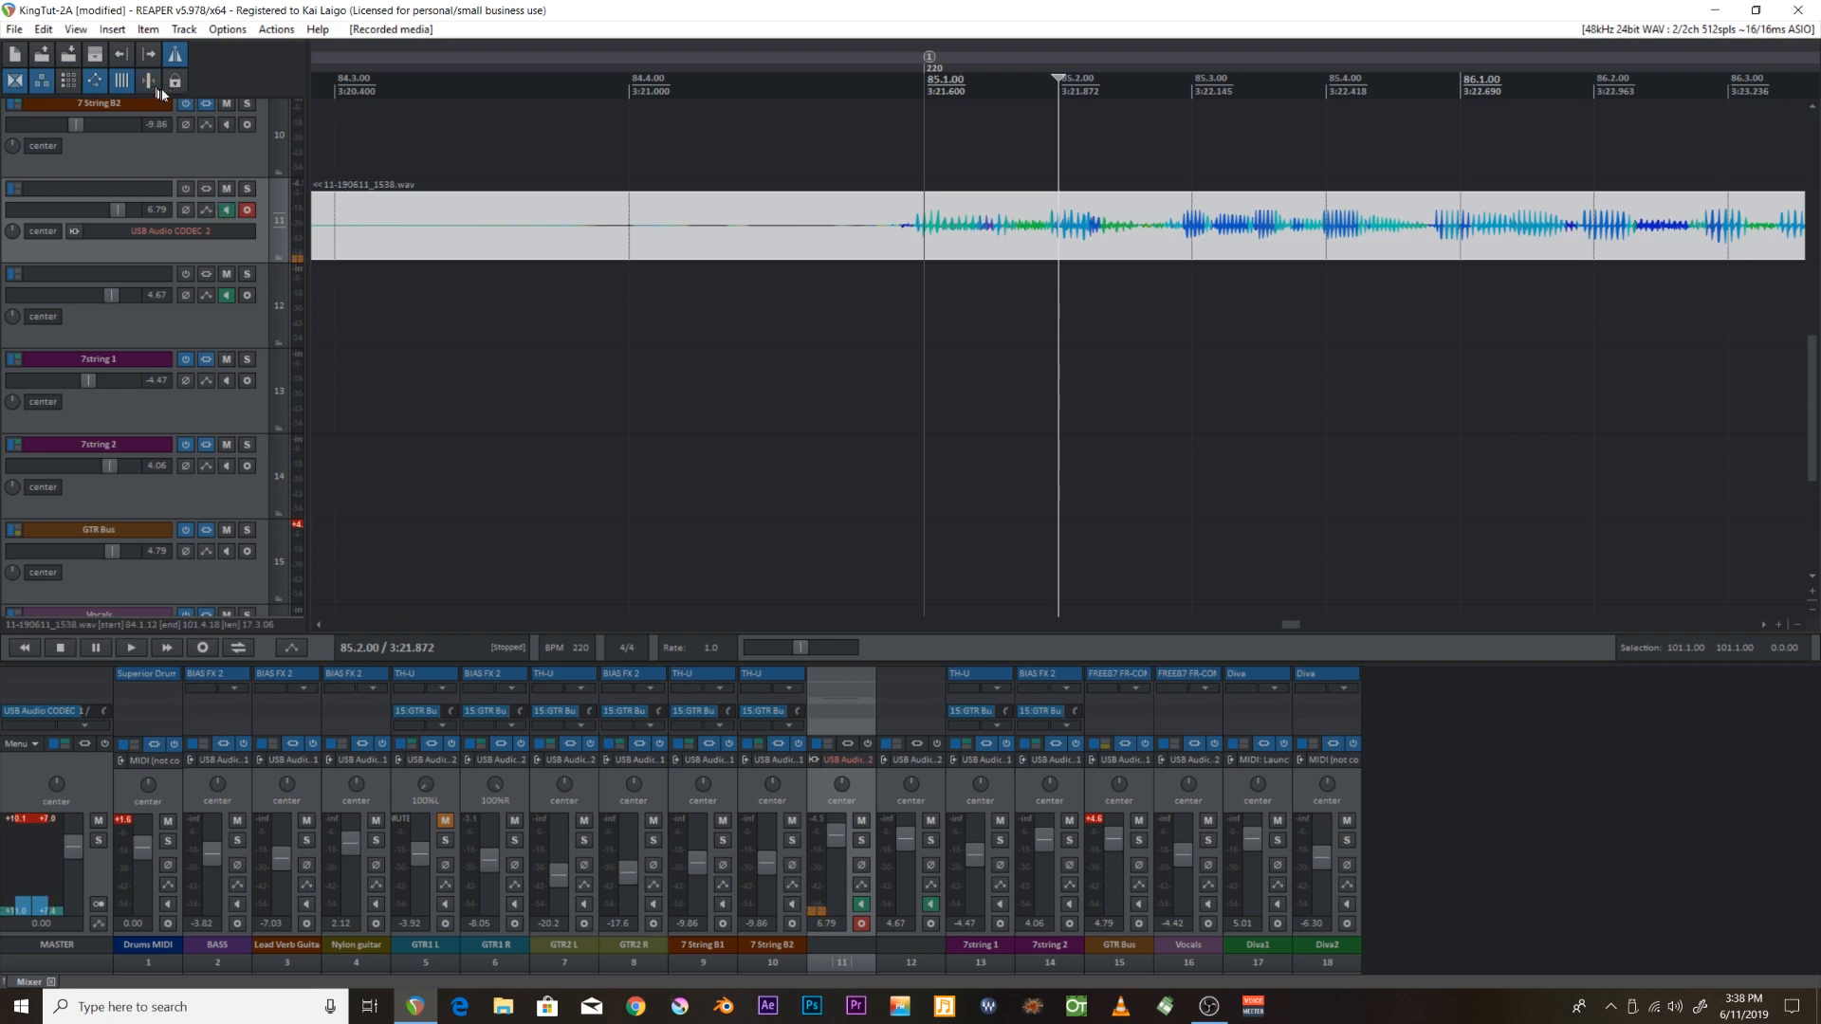
pyautogui.click(1319, 225)
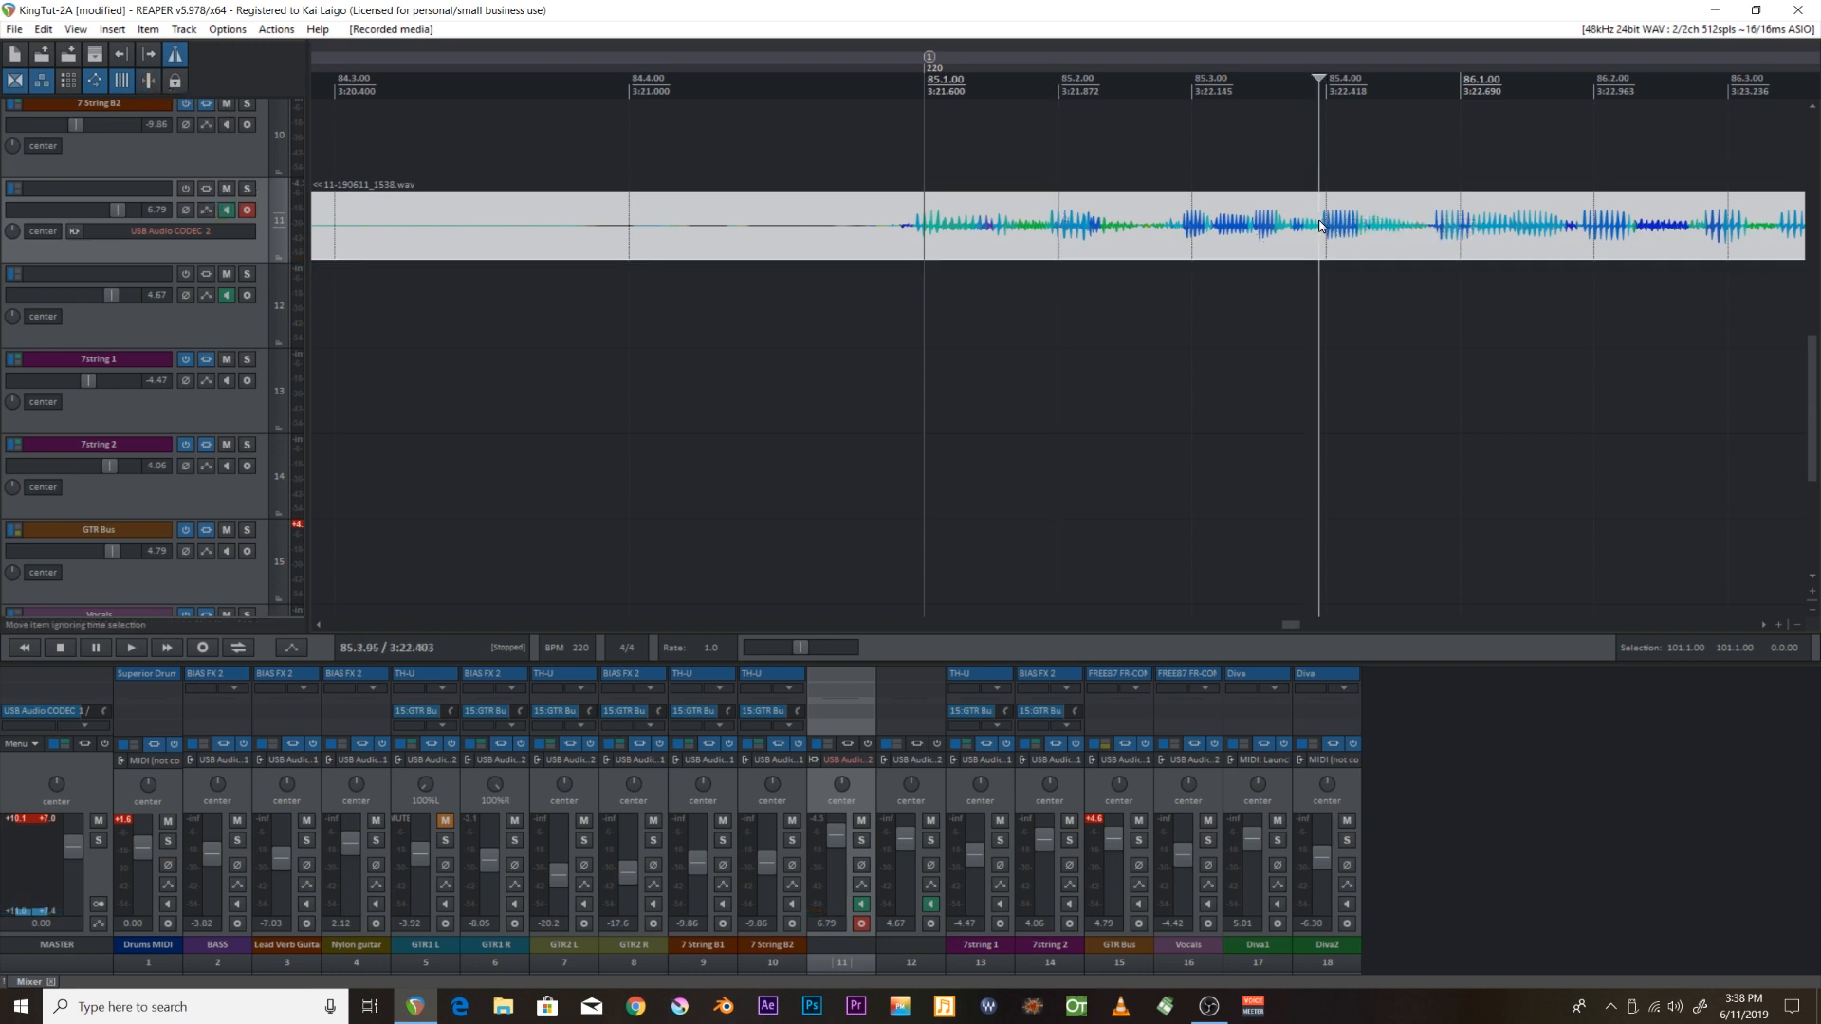
pyautogui.press('s')
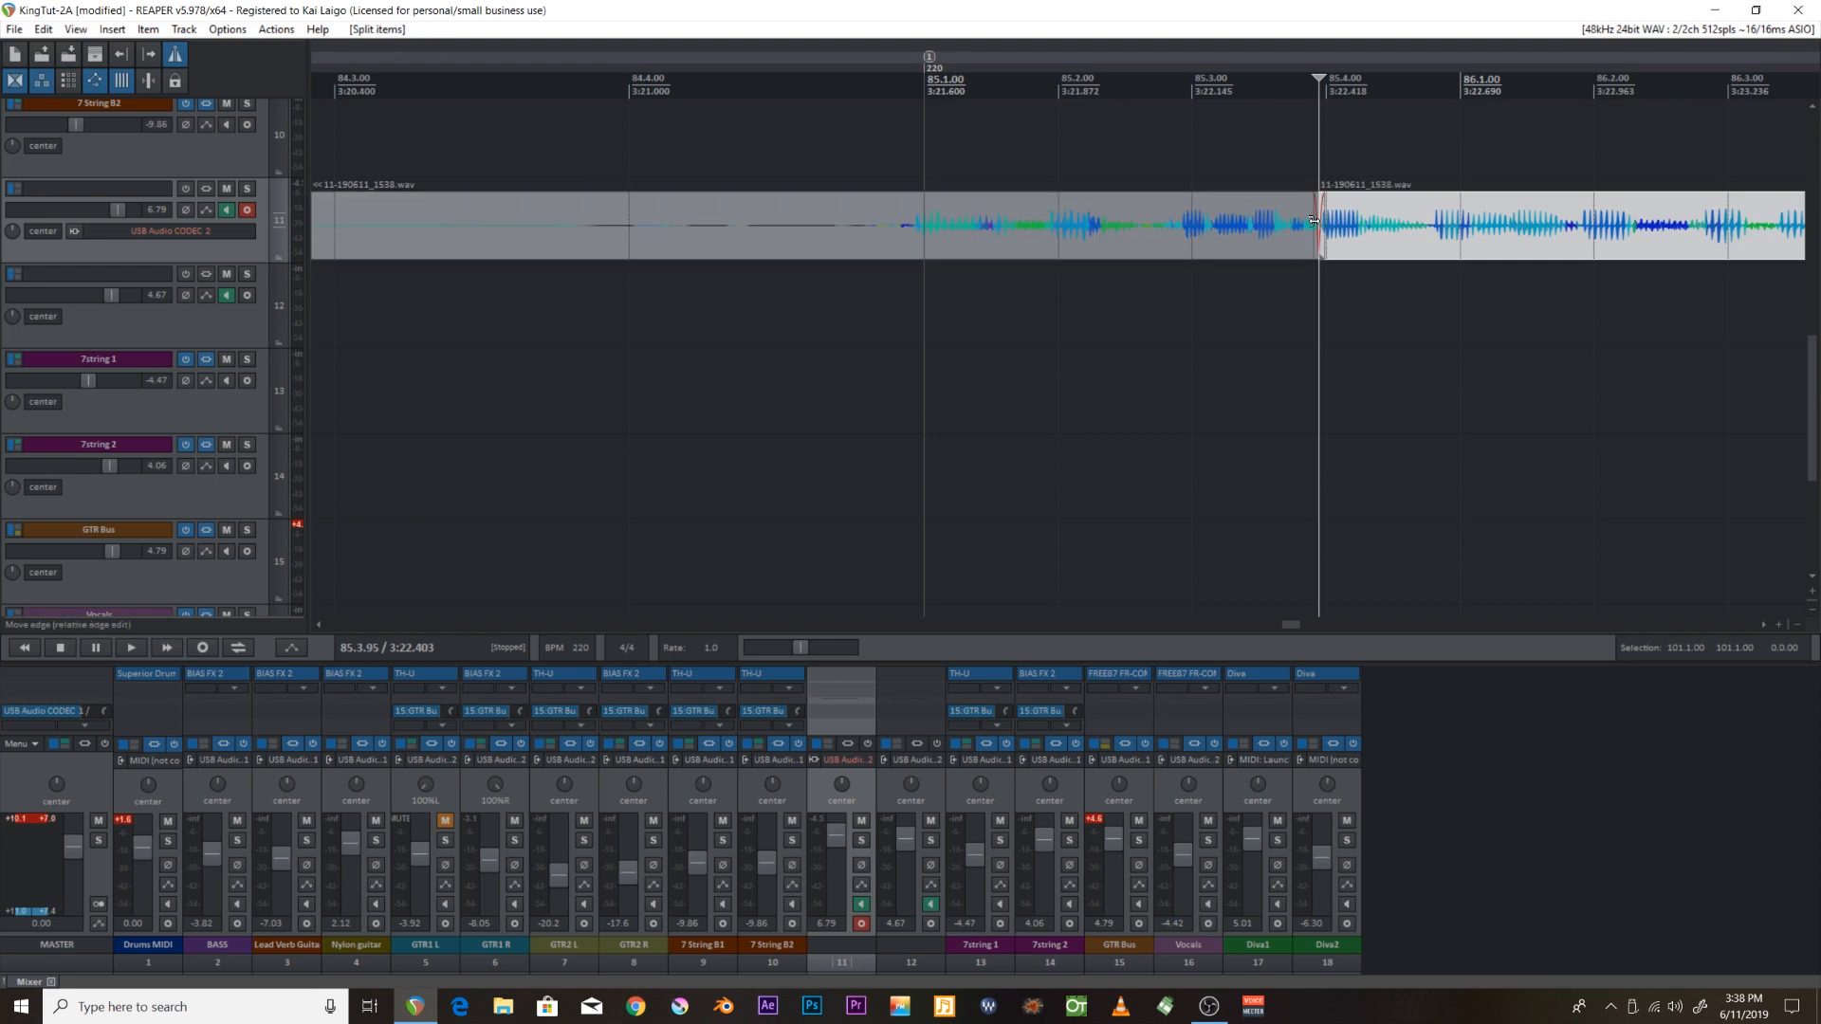
pyautogui.click(1212, 224)
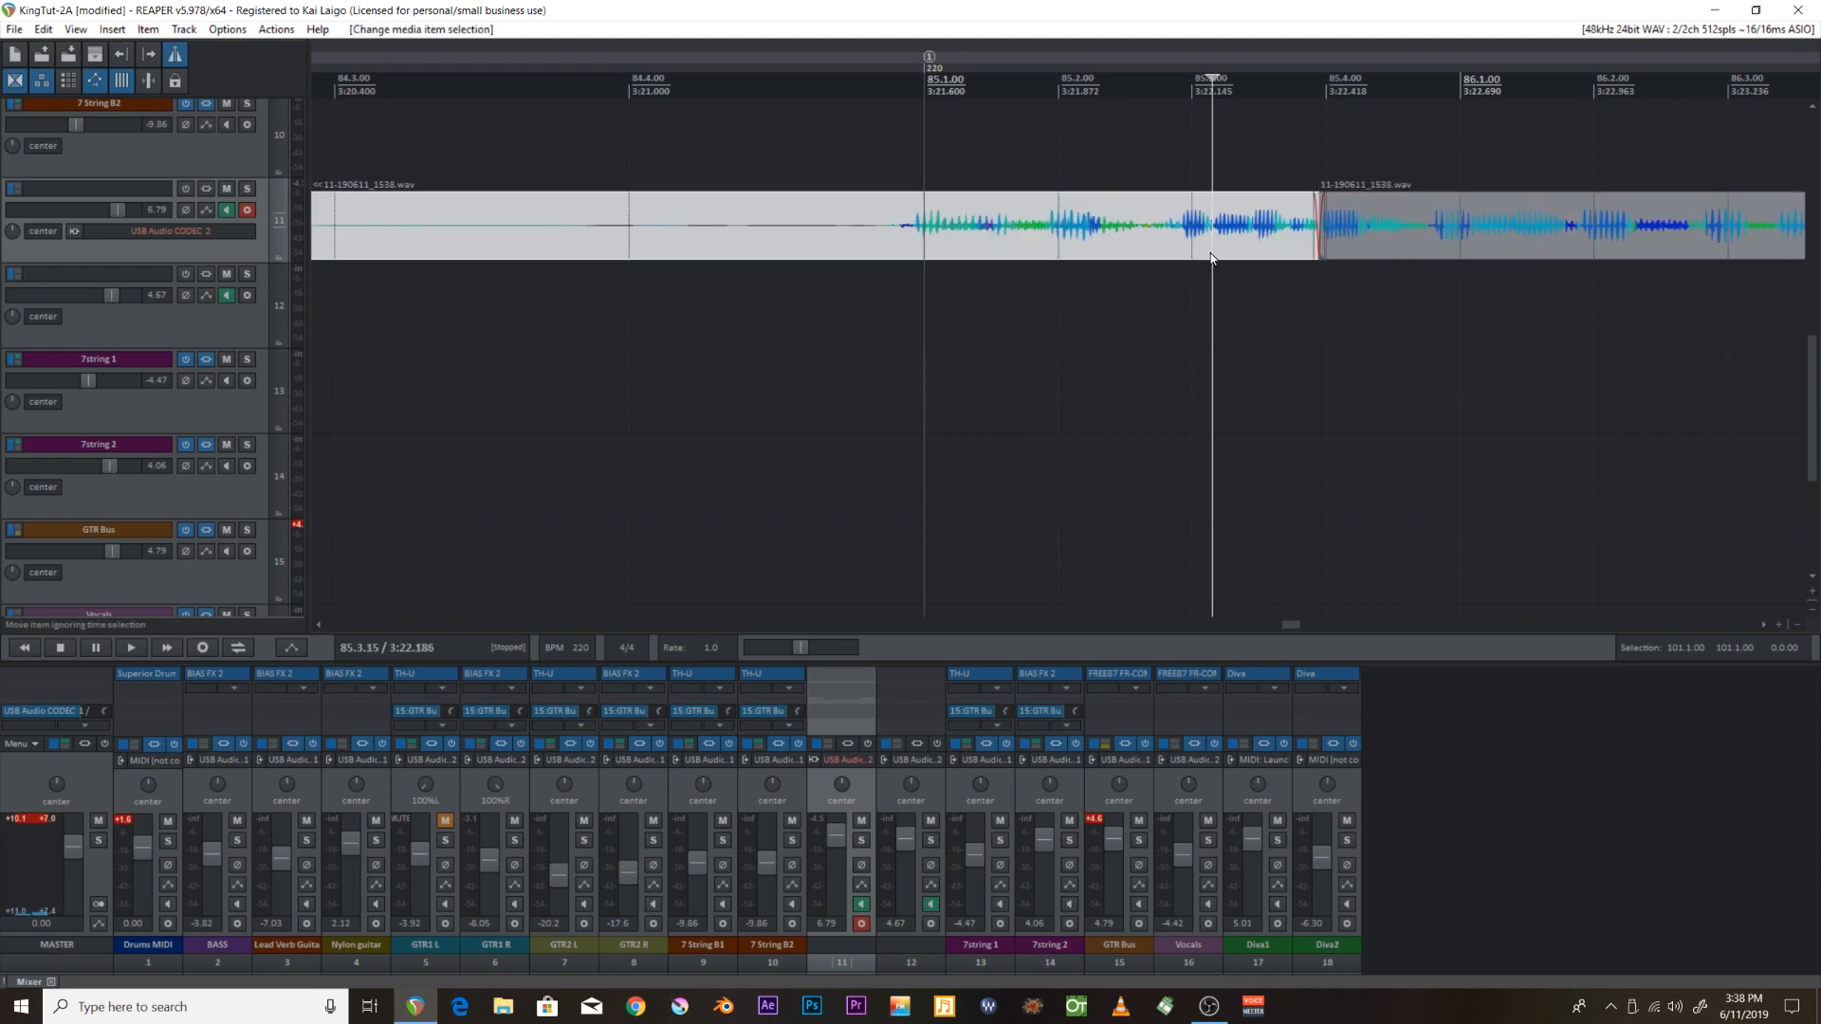
pyautogui.moveTo(1028, 237); pyautogui.dragTo(1040, 258)
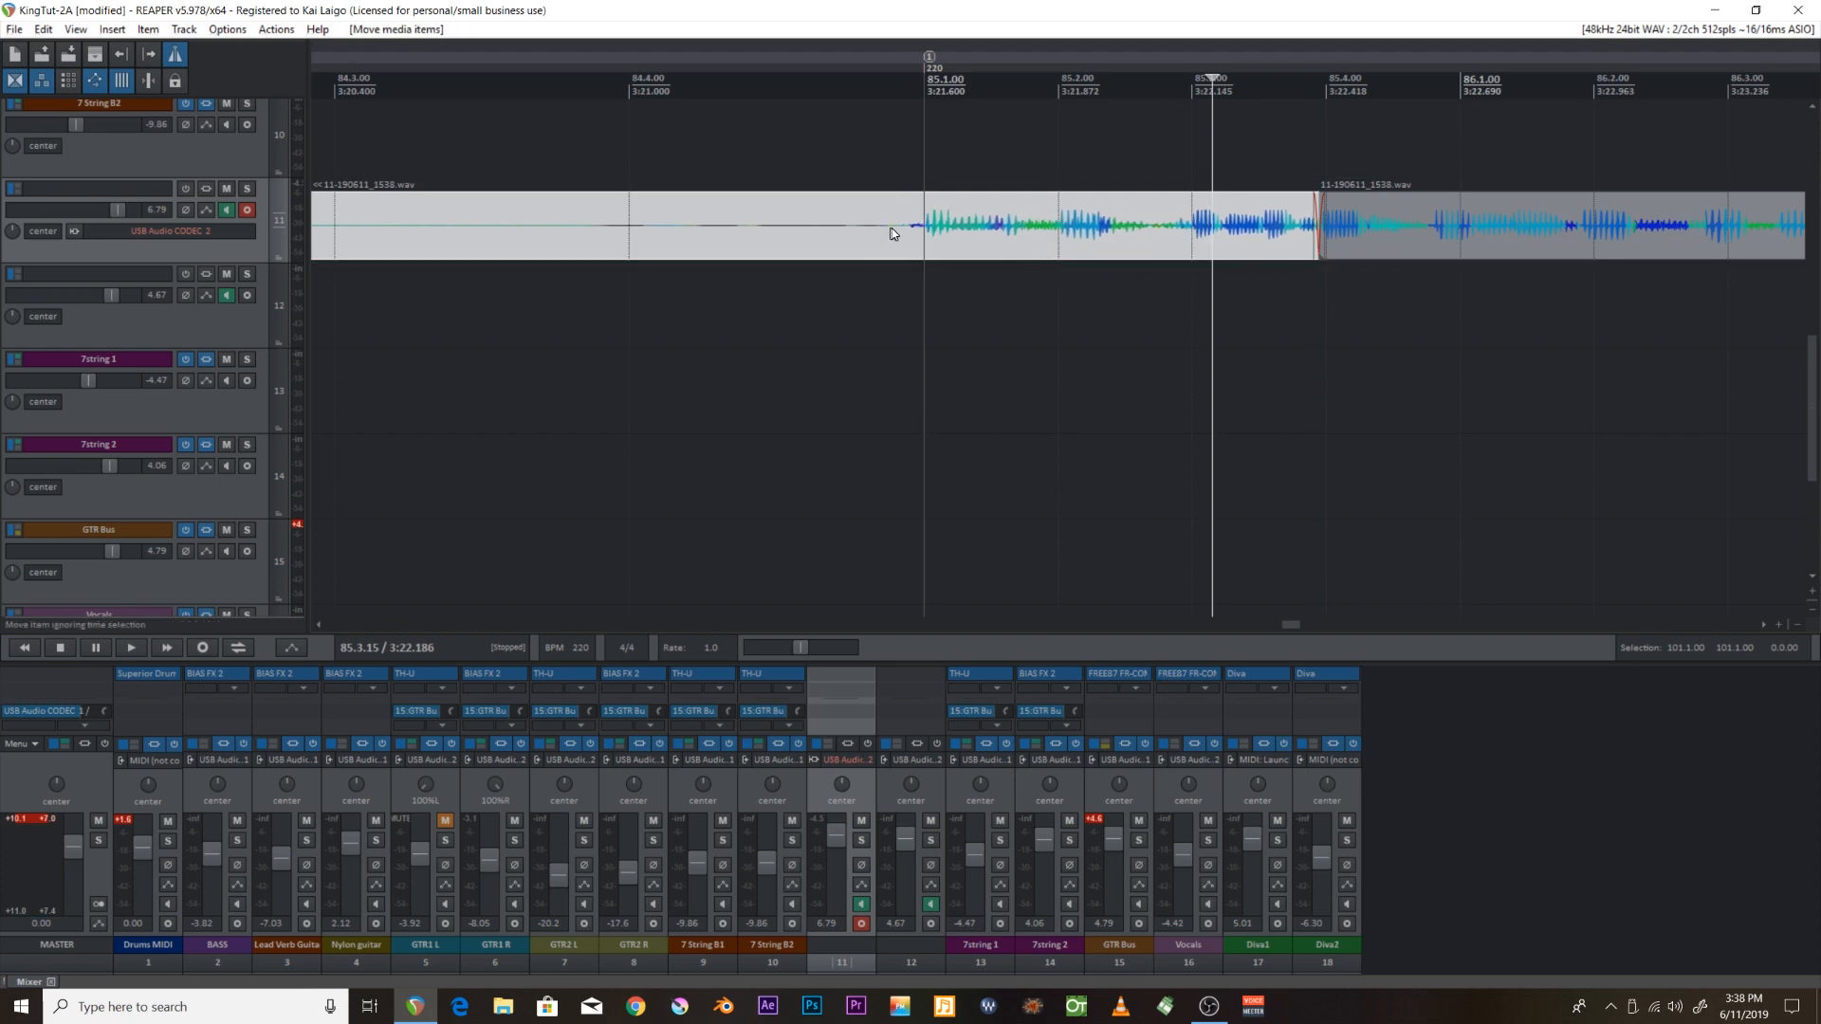
# Turn snapping on and trim the start of the track 11 take to marker 1 at 85.1.00.
pyautogui.scroll(-3, 890, 228)
pyautogui.click(671, 220)
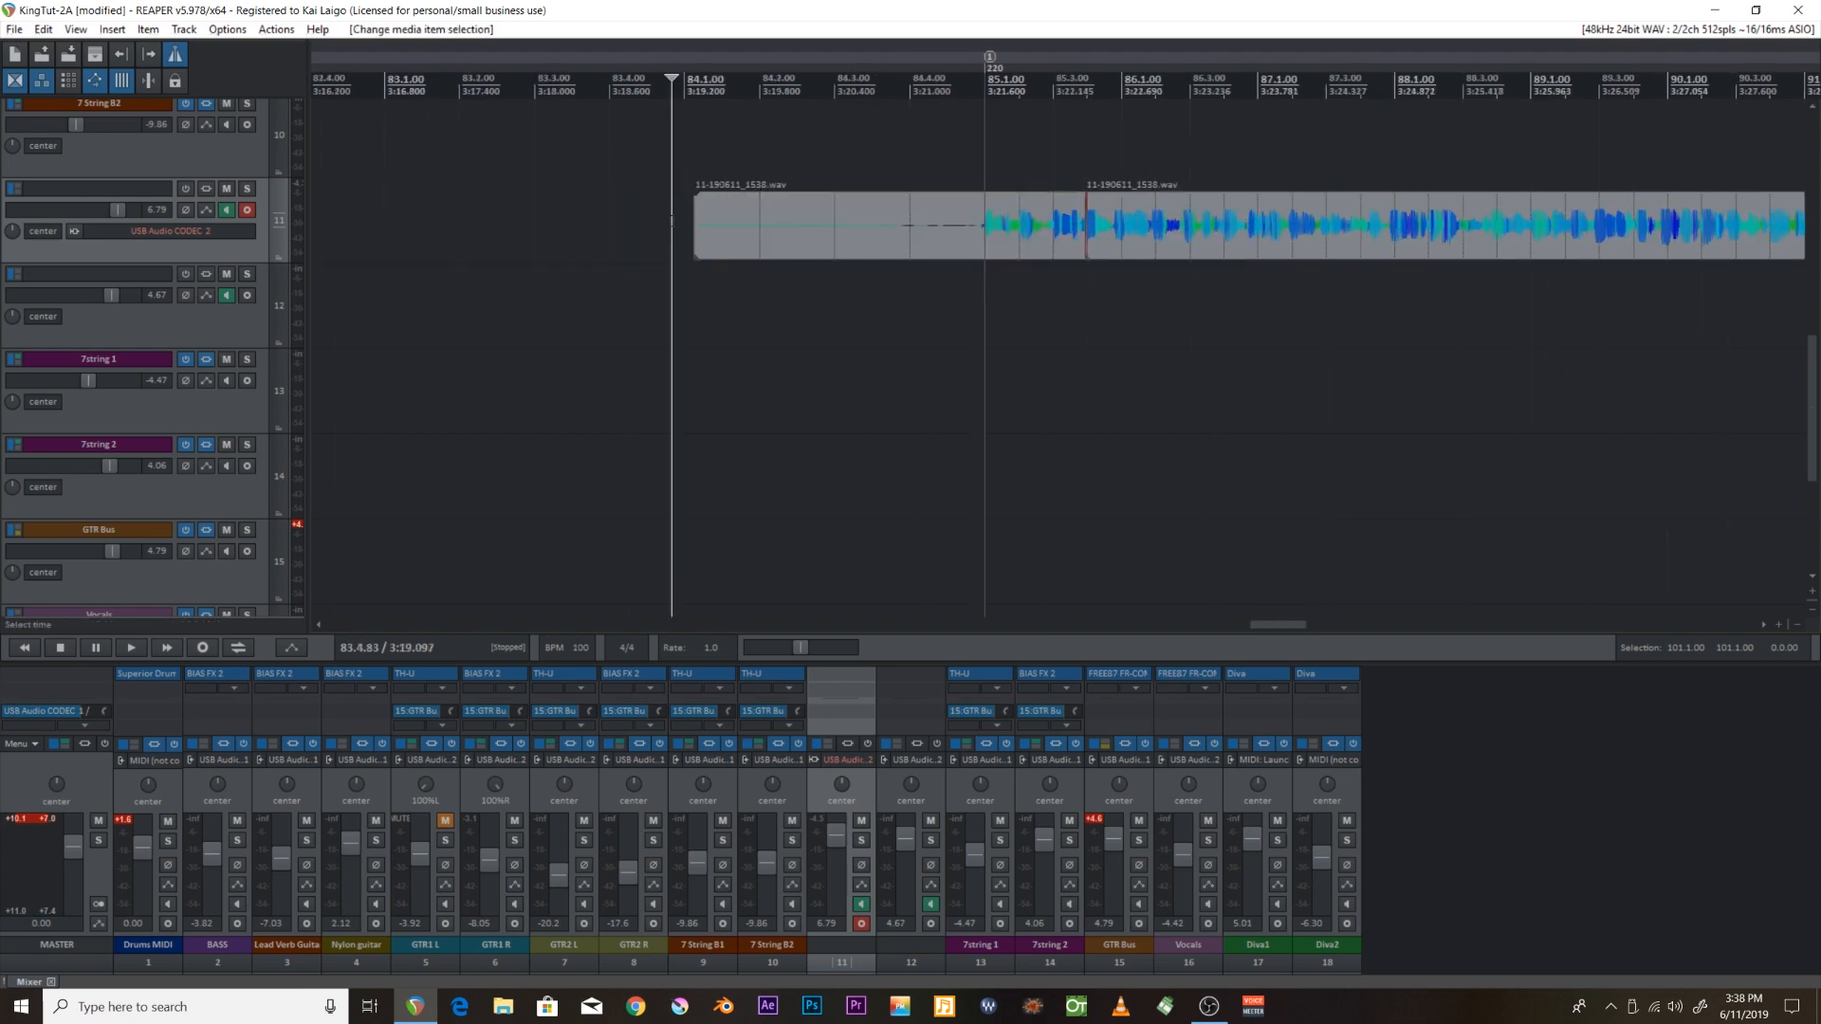
pyautogui.click(148, 81)
pyautogui.moveTo(693, 226); pyautogui.dragTo(986, 224)
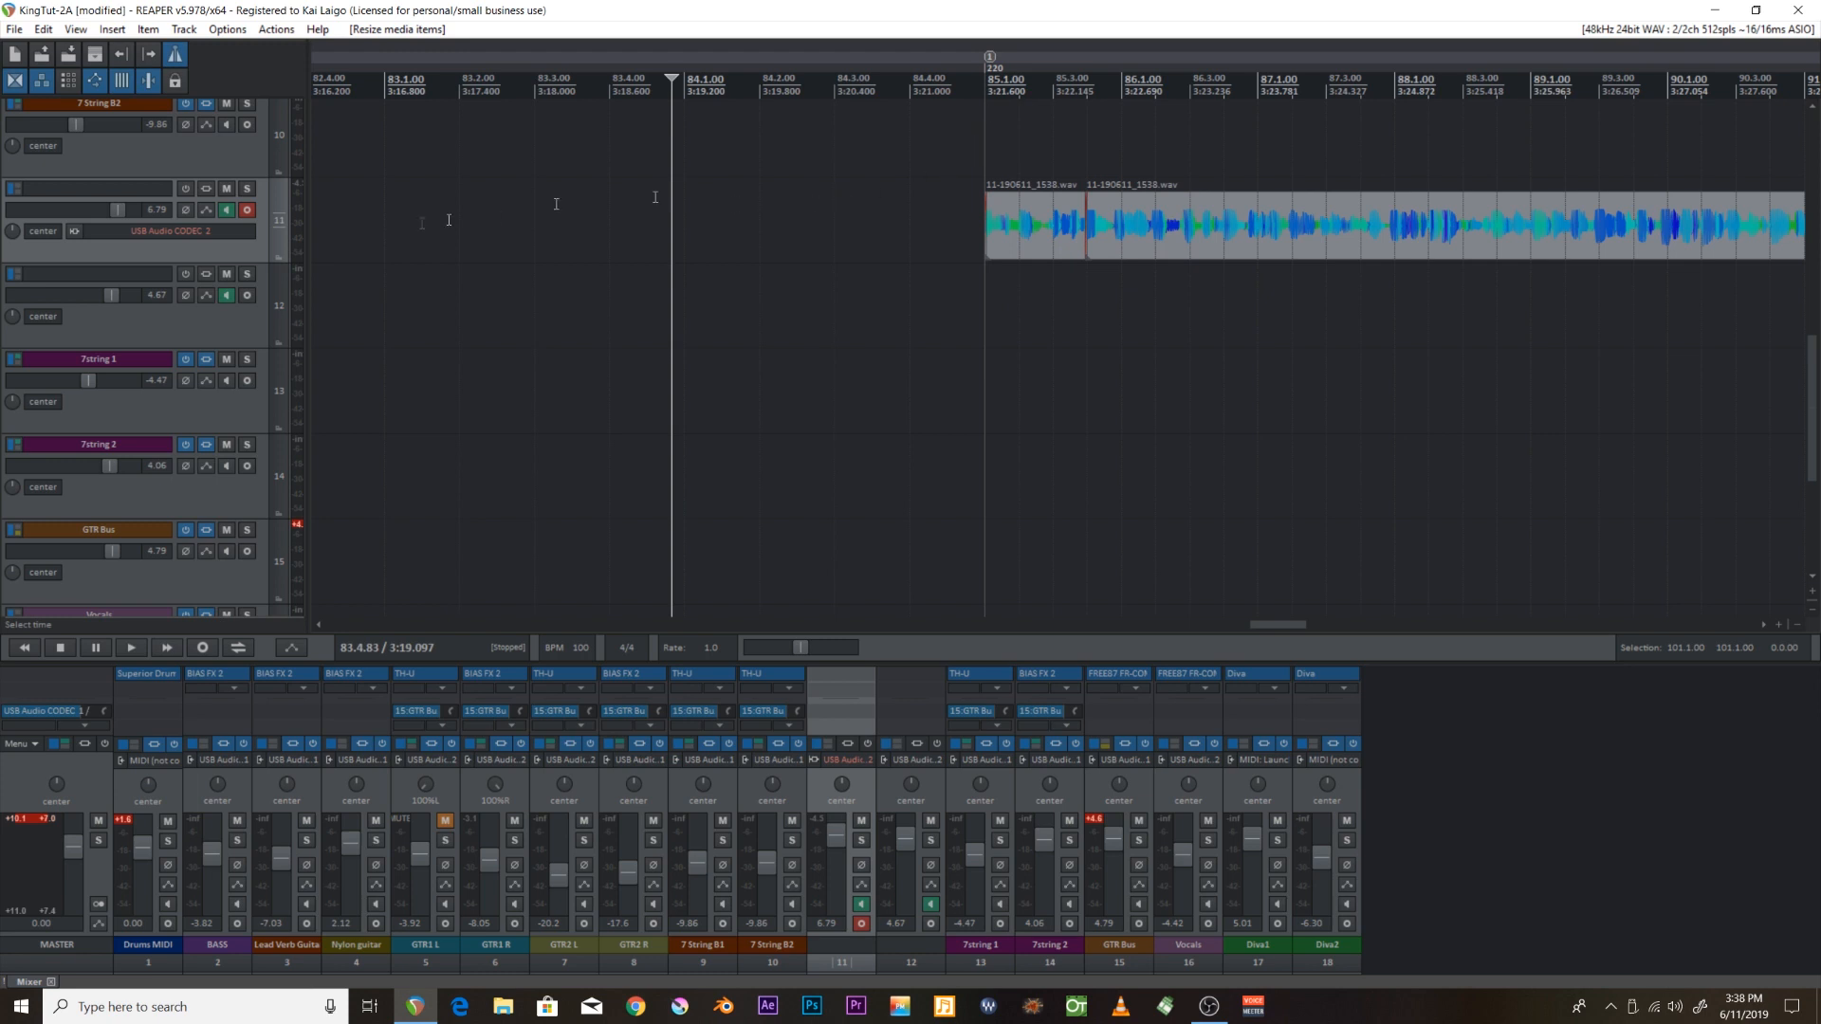
# Disarm track 11, arm track 12 for recording, and mute track 11.
pyautogui.click(247, 210)
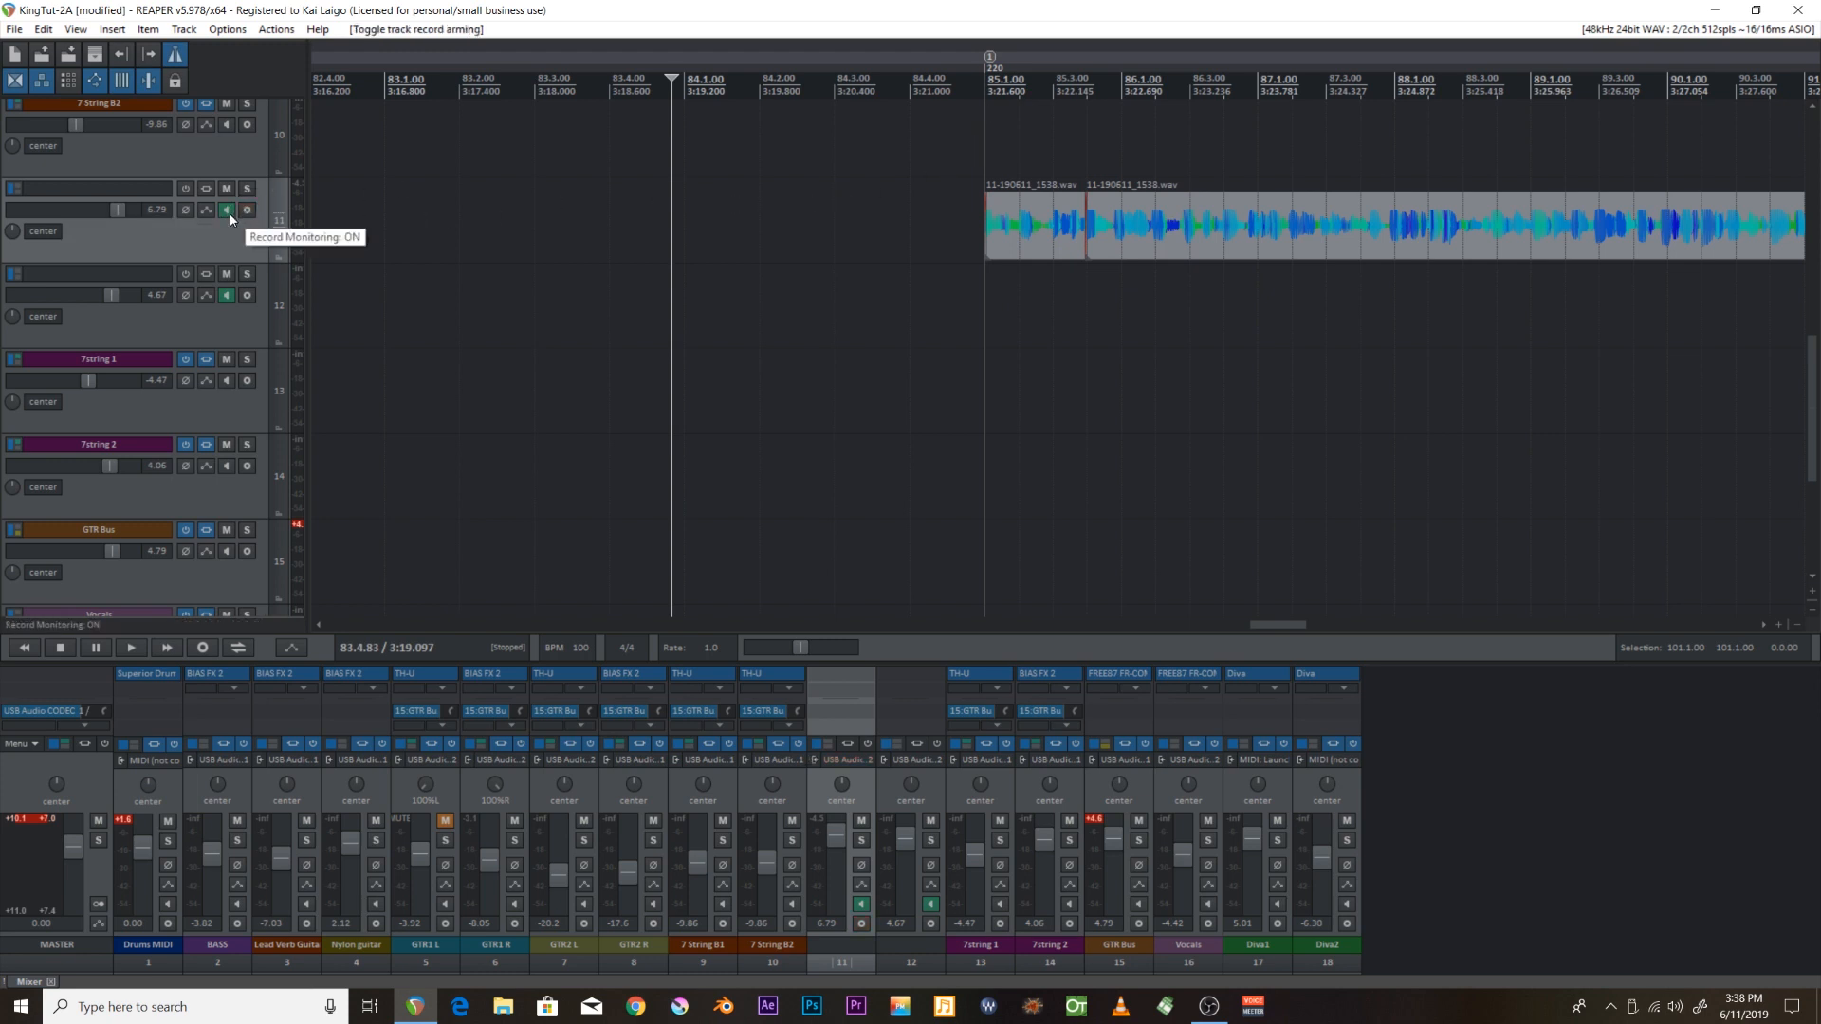
pyautogui.click(246, 296)
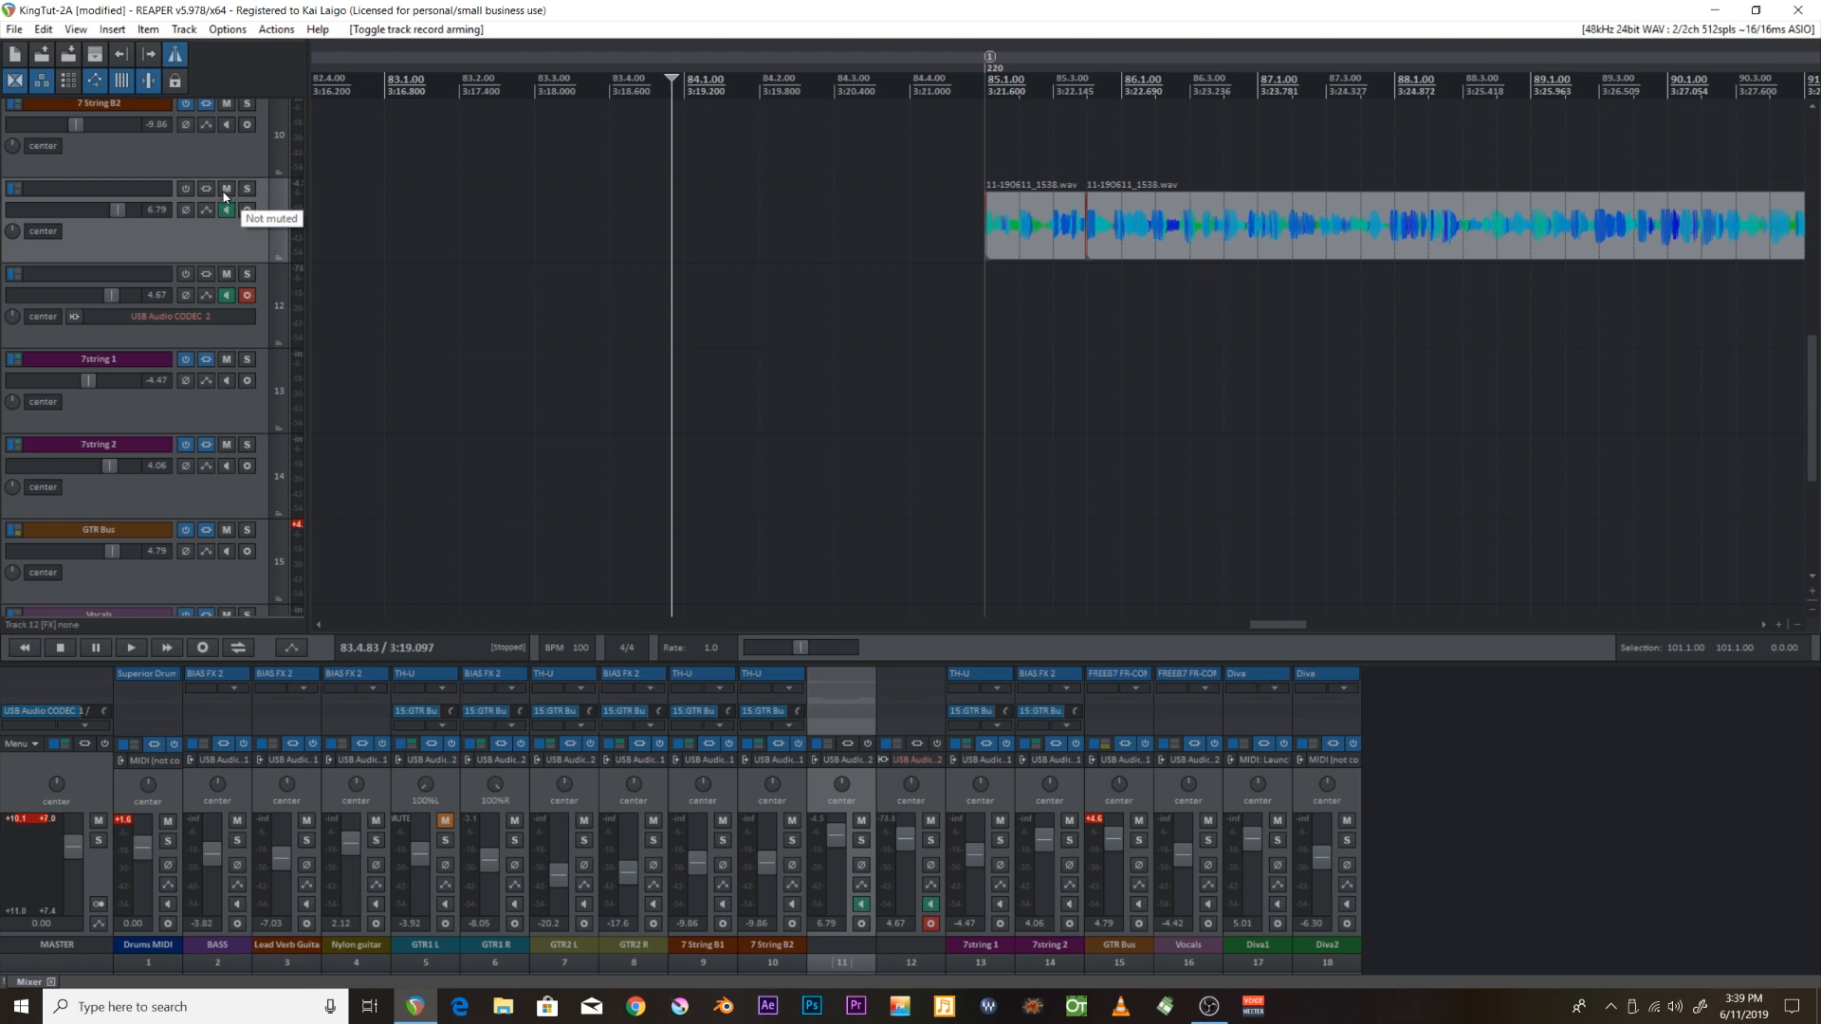
pyautogui.click(226, 190)
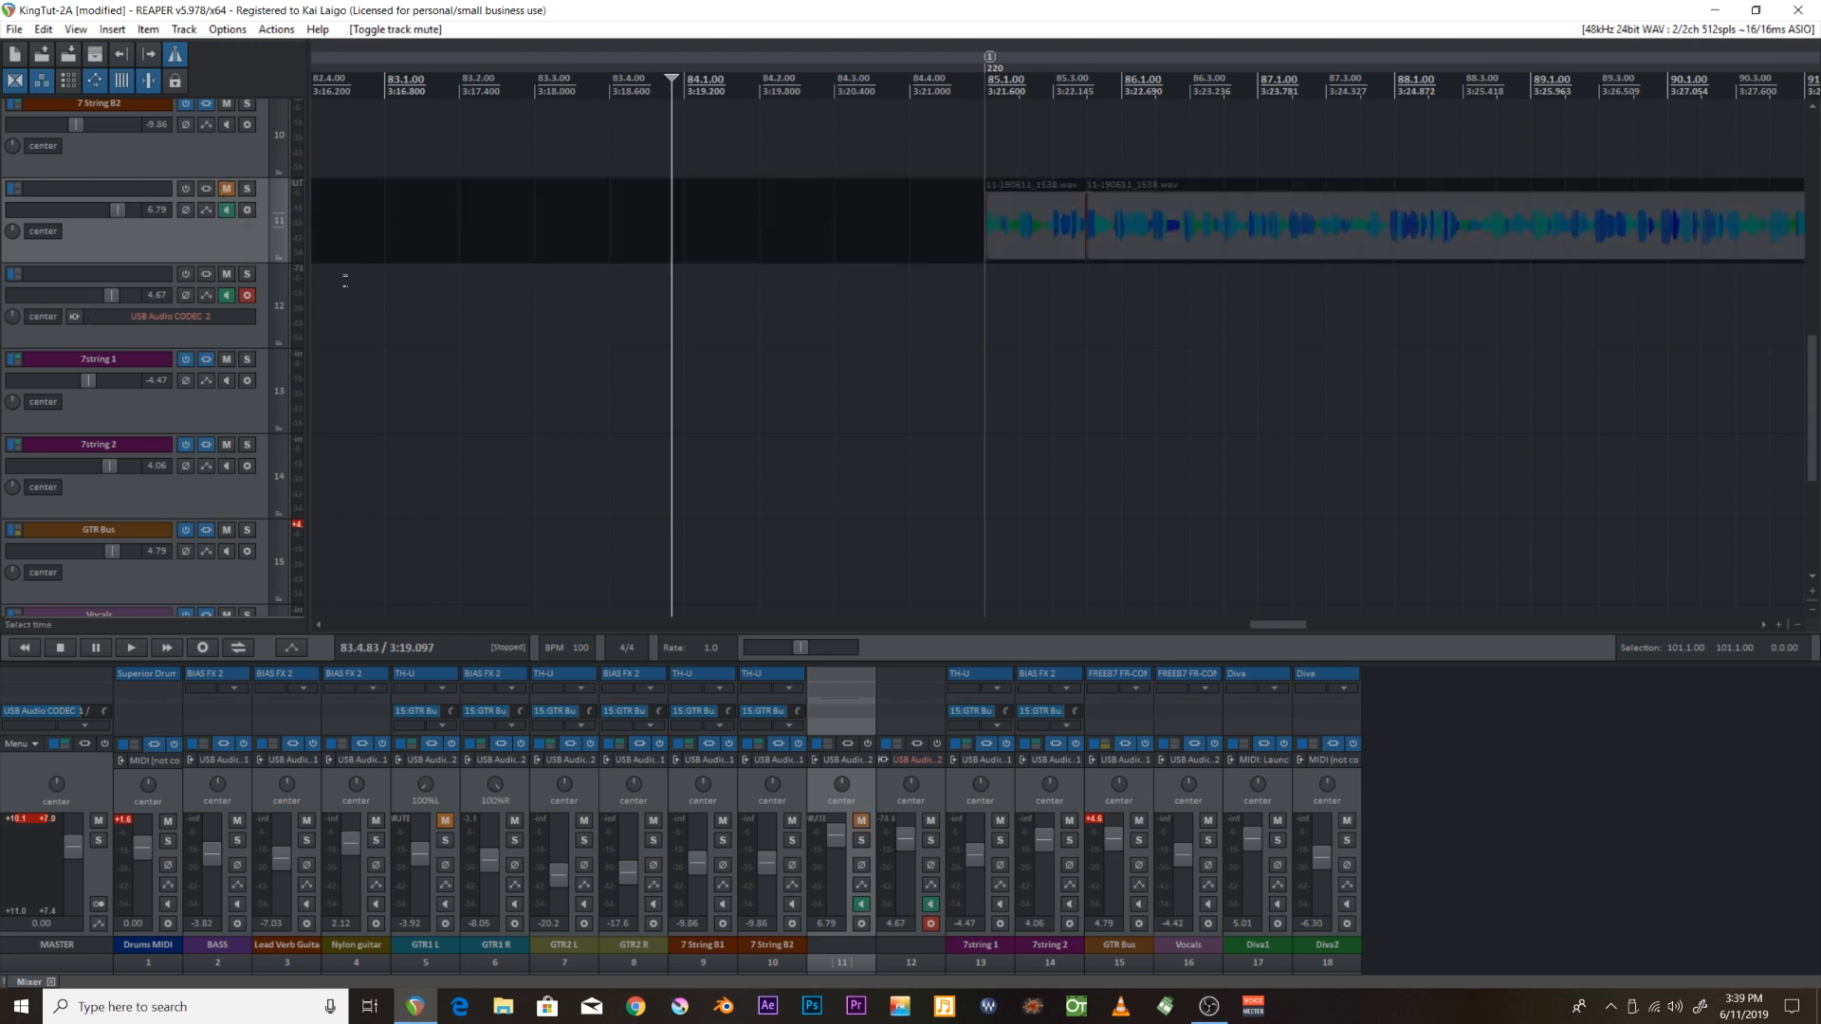
# Try recording the guitar part on track 12 from 83.4.83 several times, deleting each take.
pyautogui.click(210, 649)
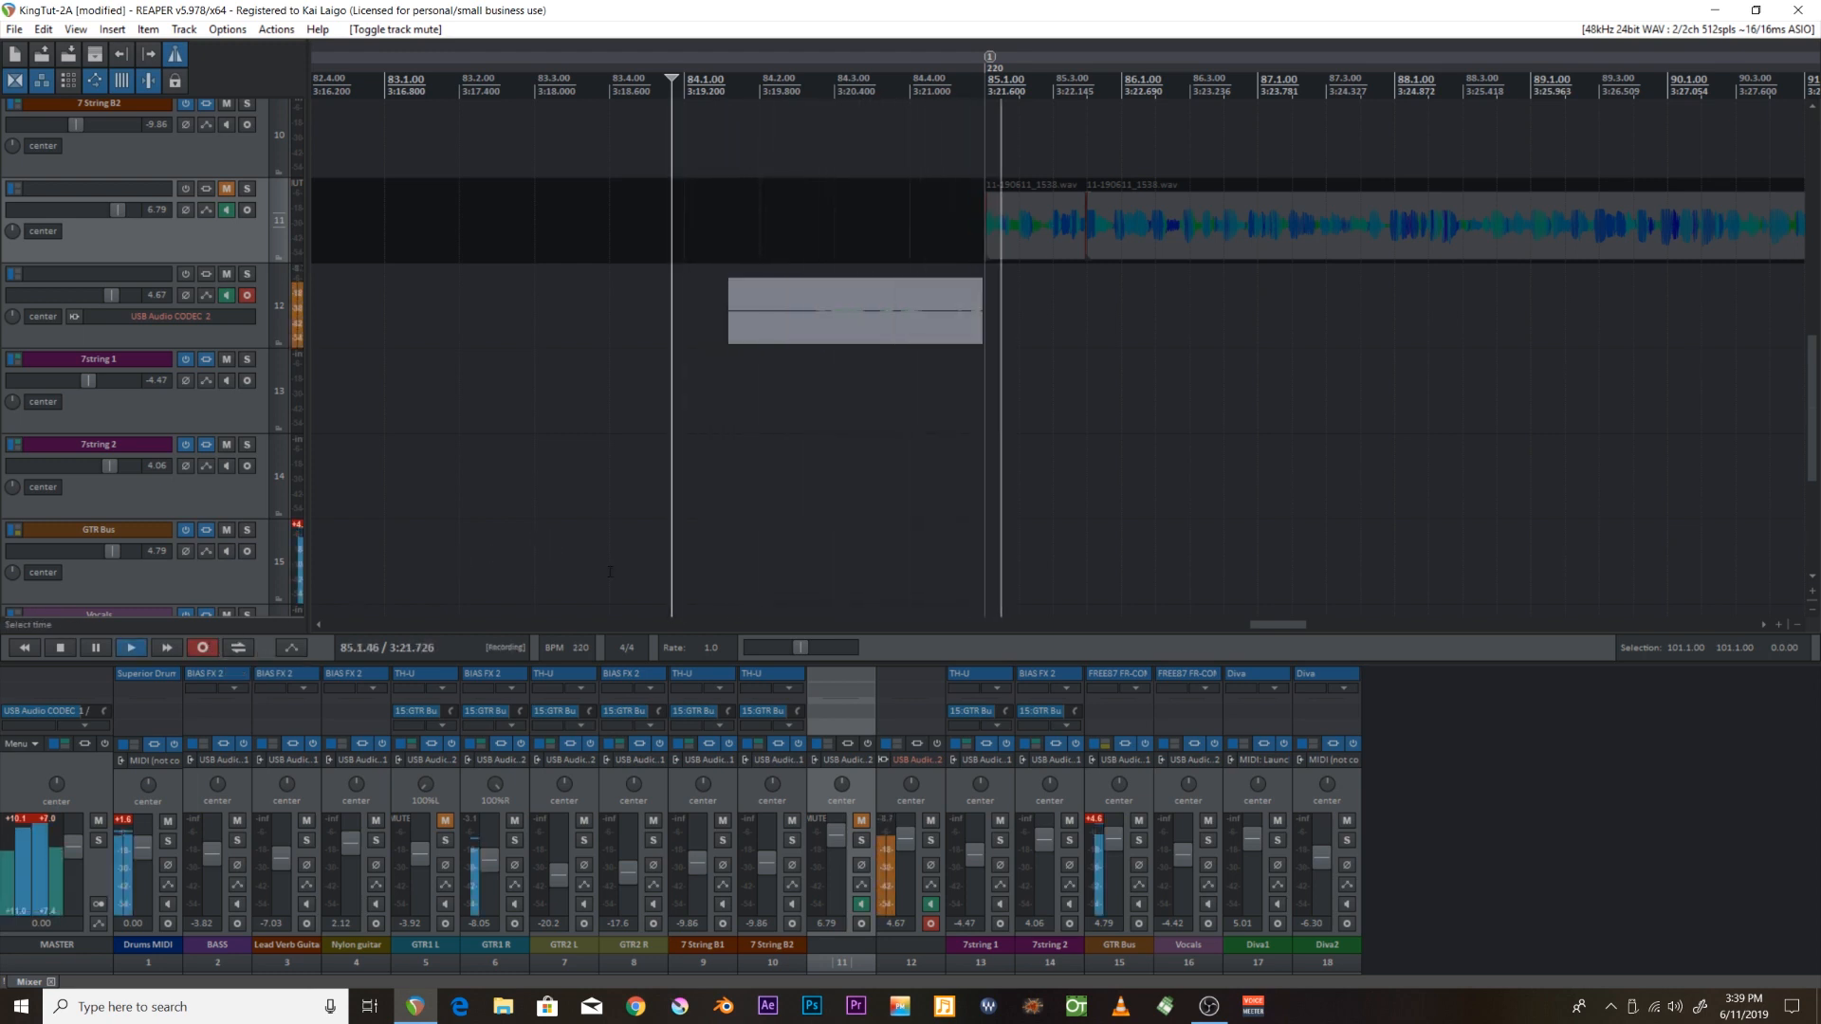
pyautogui.press('space')
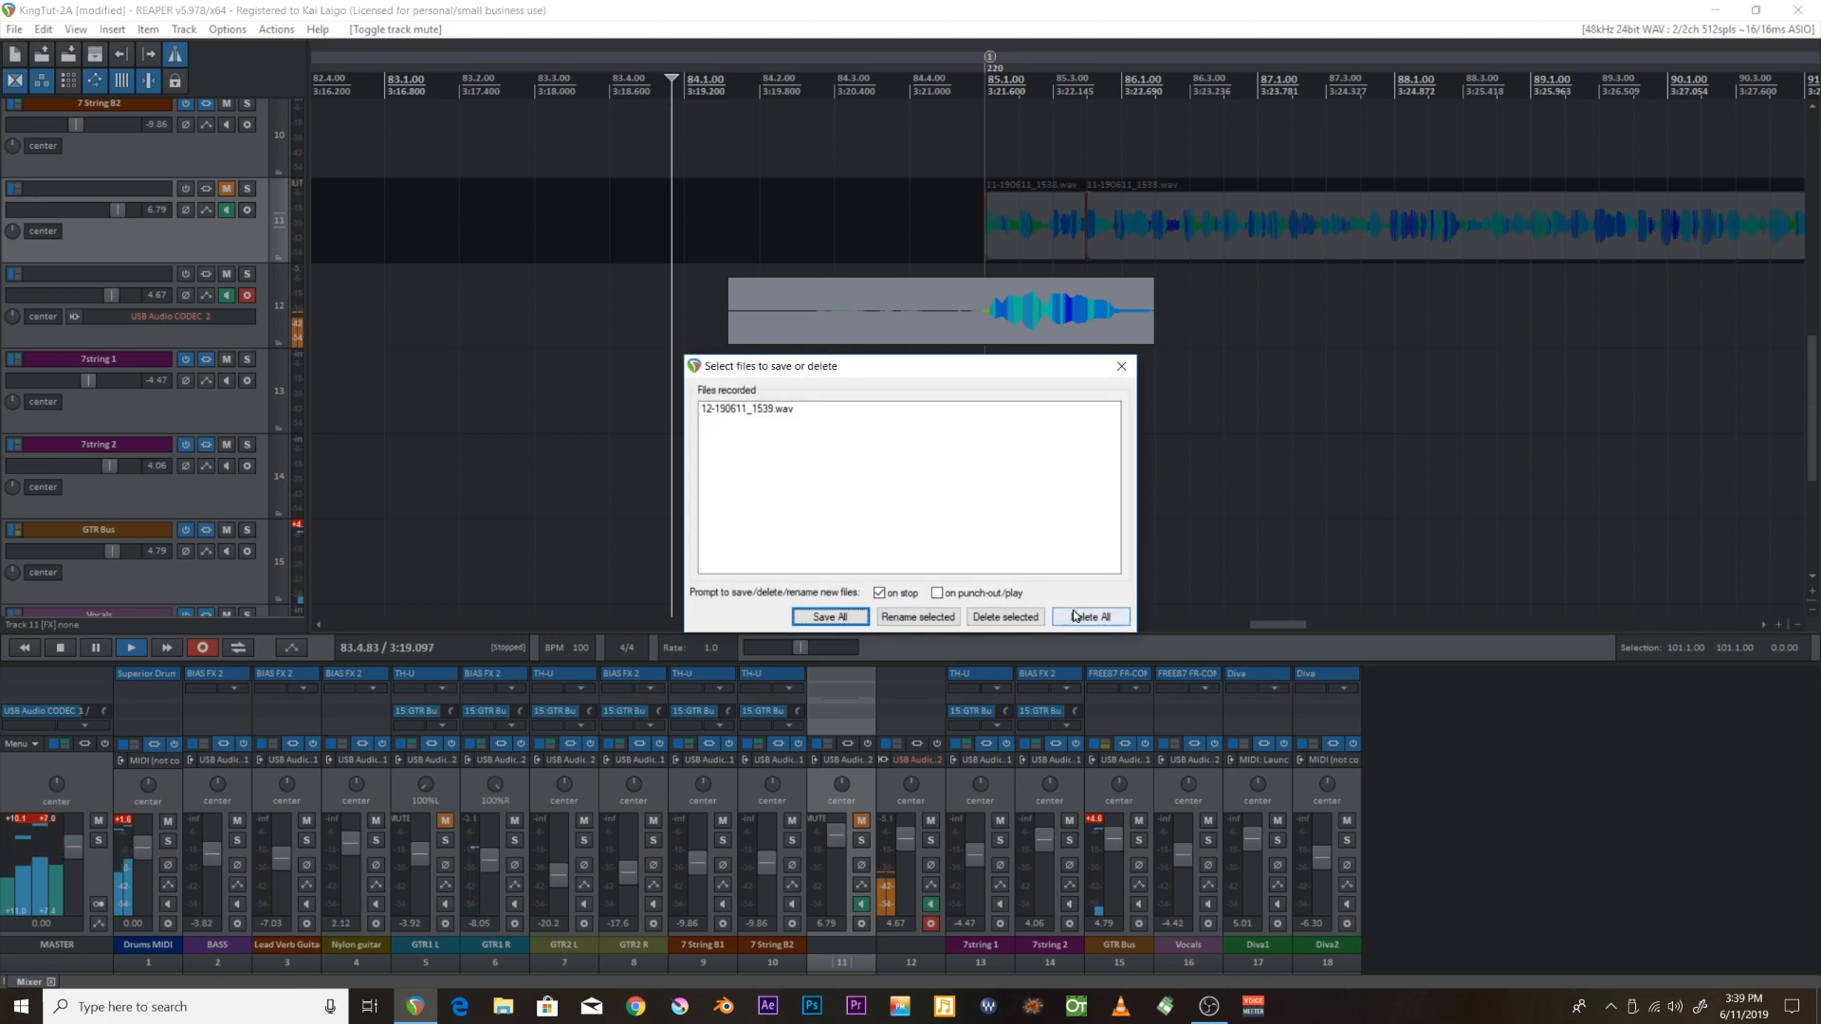
pyautogui.click(1079, 618)
pyautogui.press('Return')
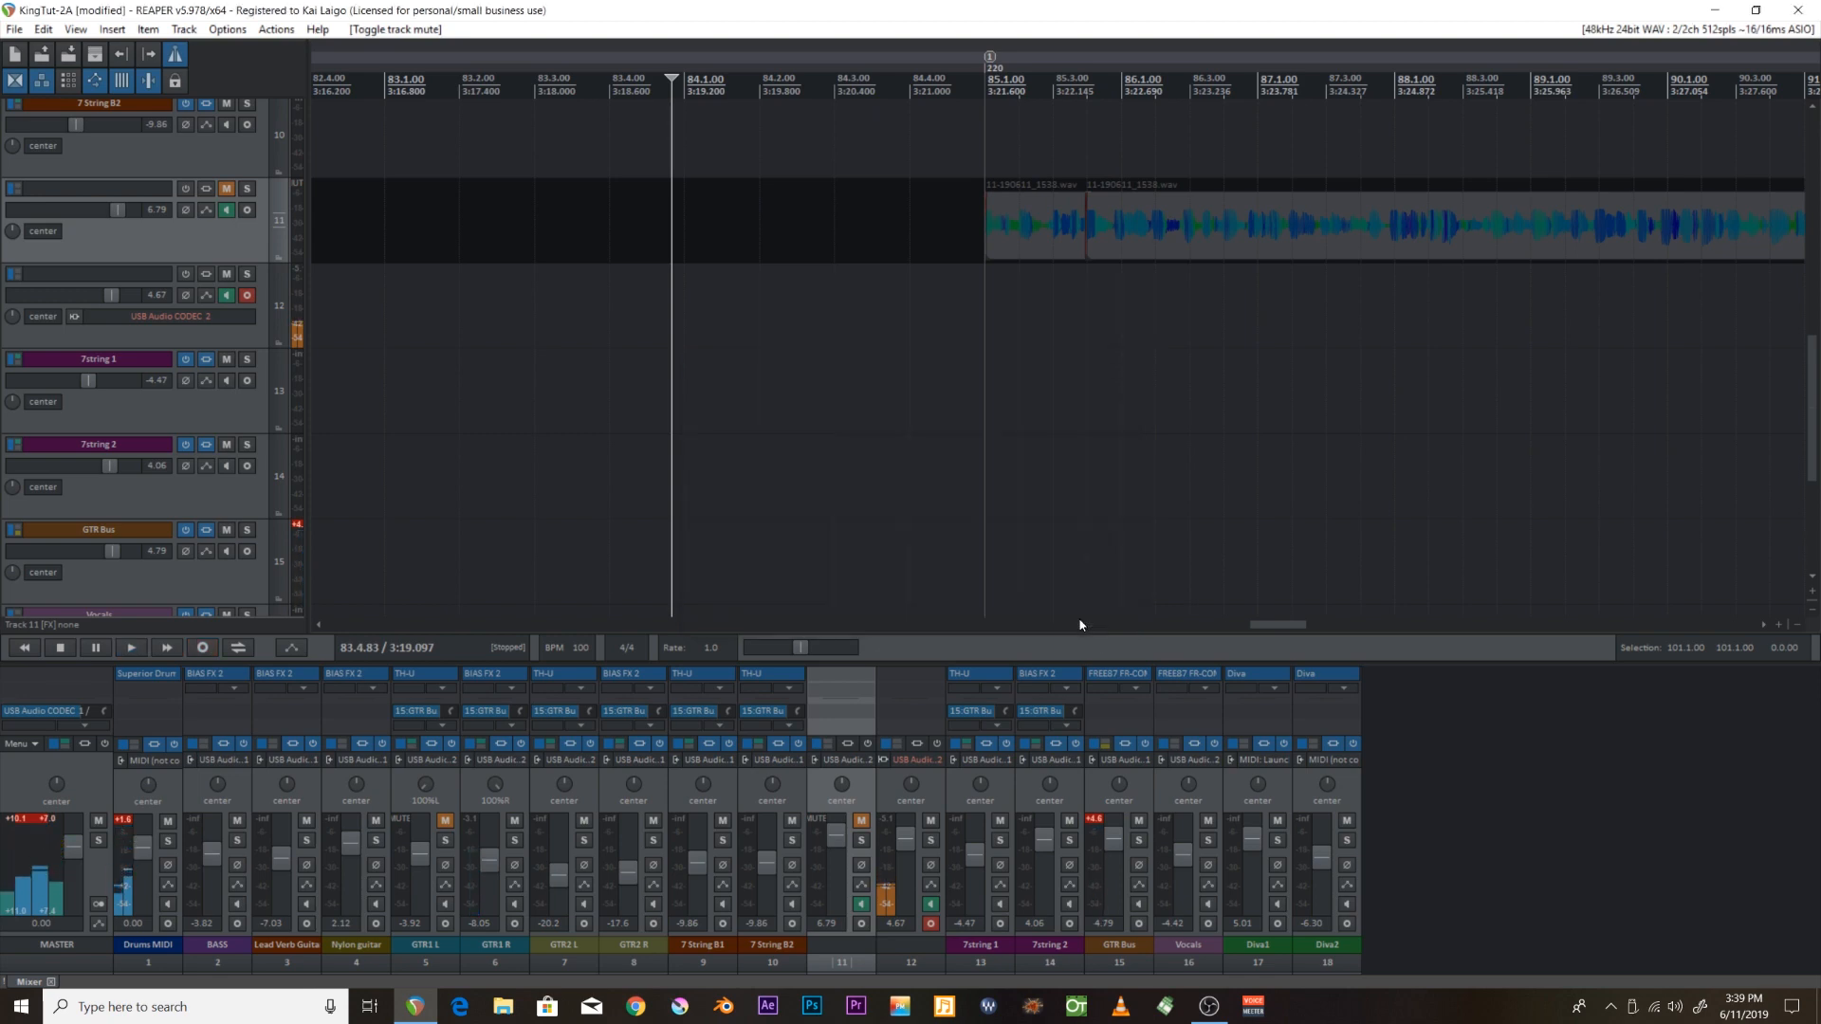
pyautogui.click(197, 649)
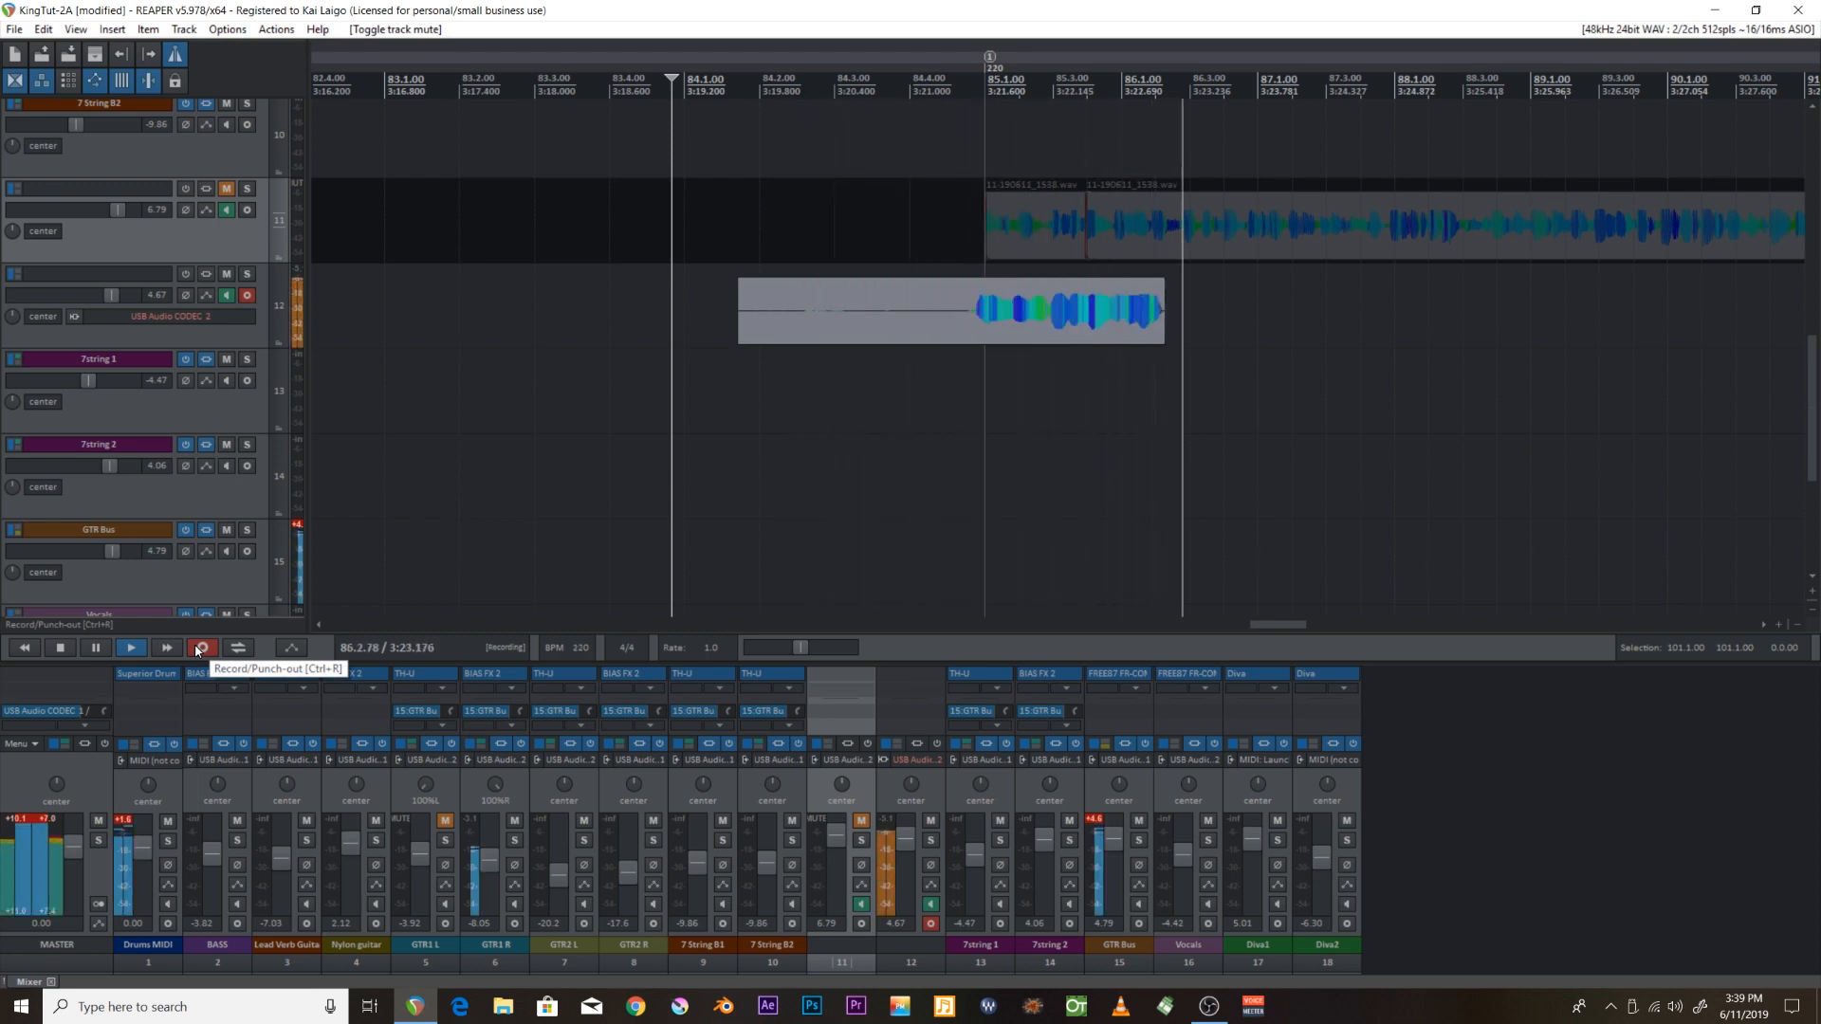
pyautogui.click(199, 649)
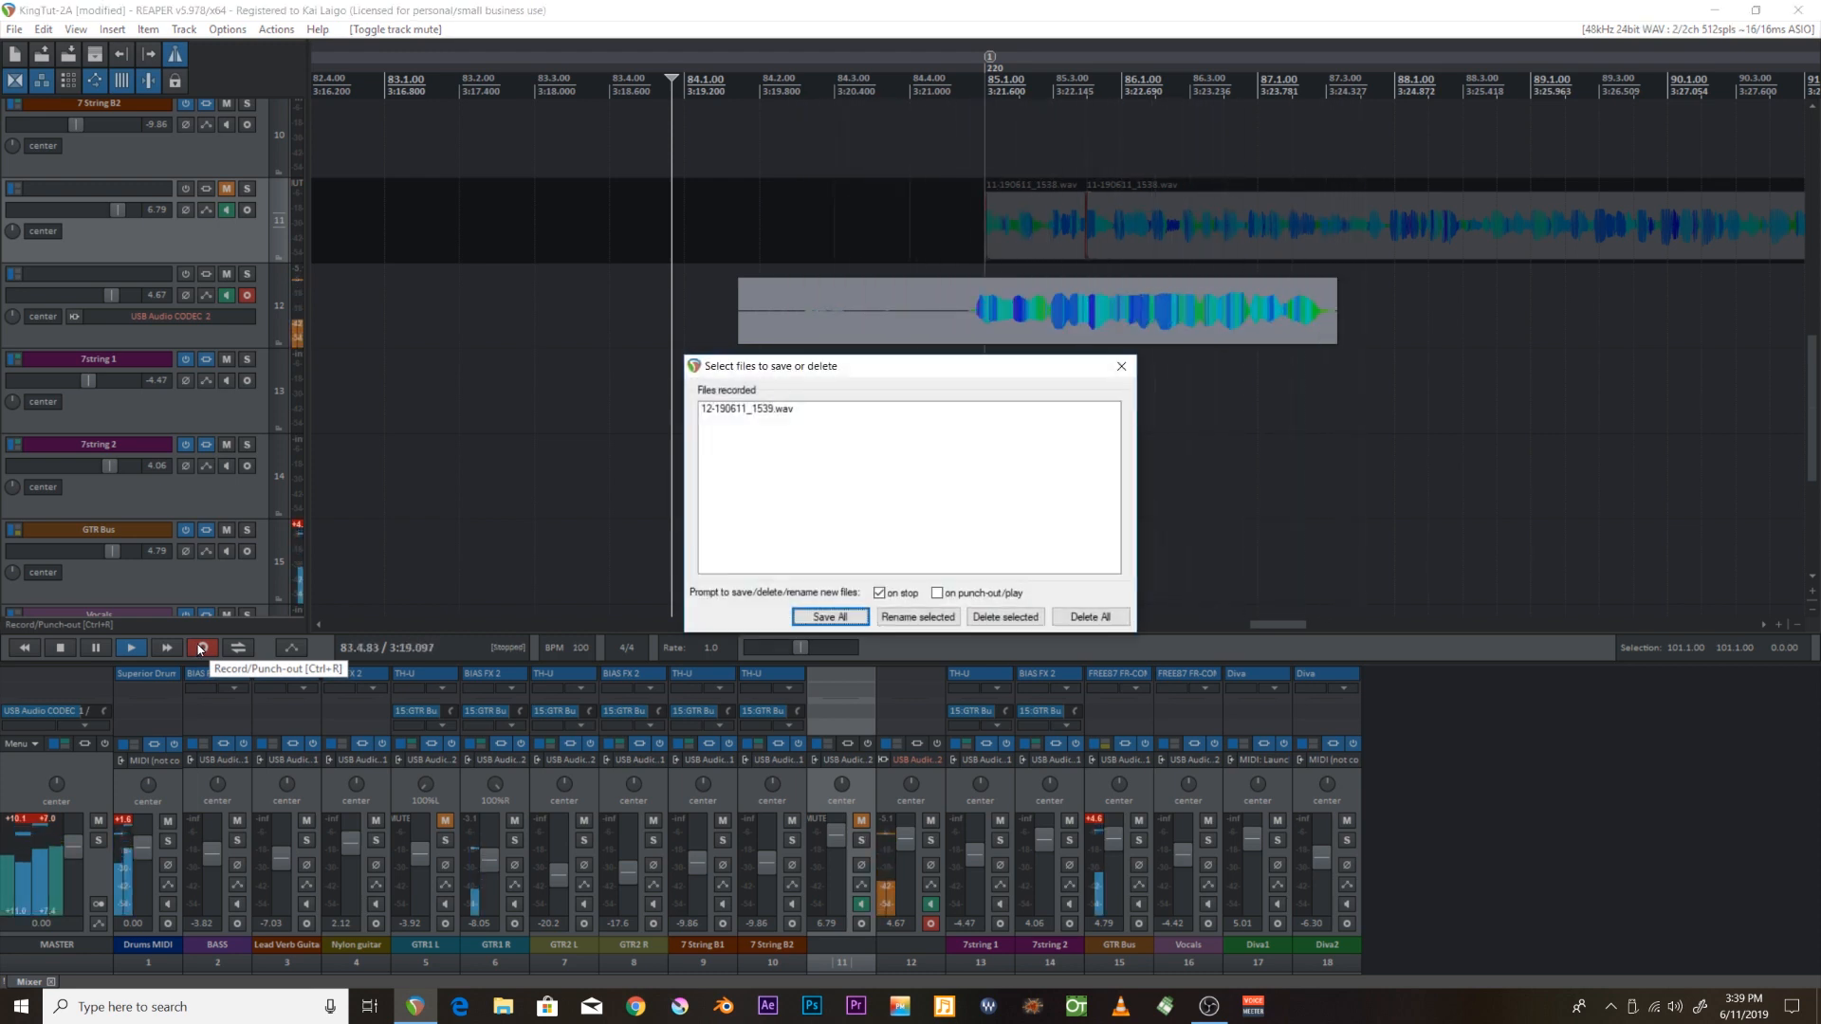
pyautogui.click(1072, 619)
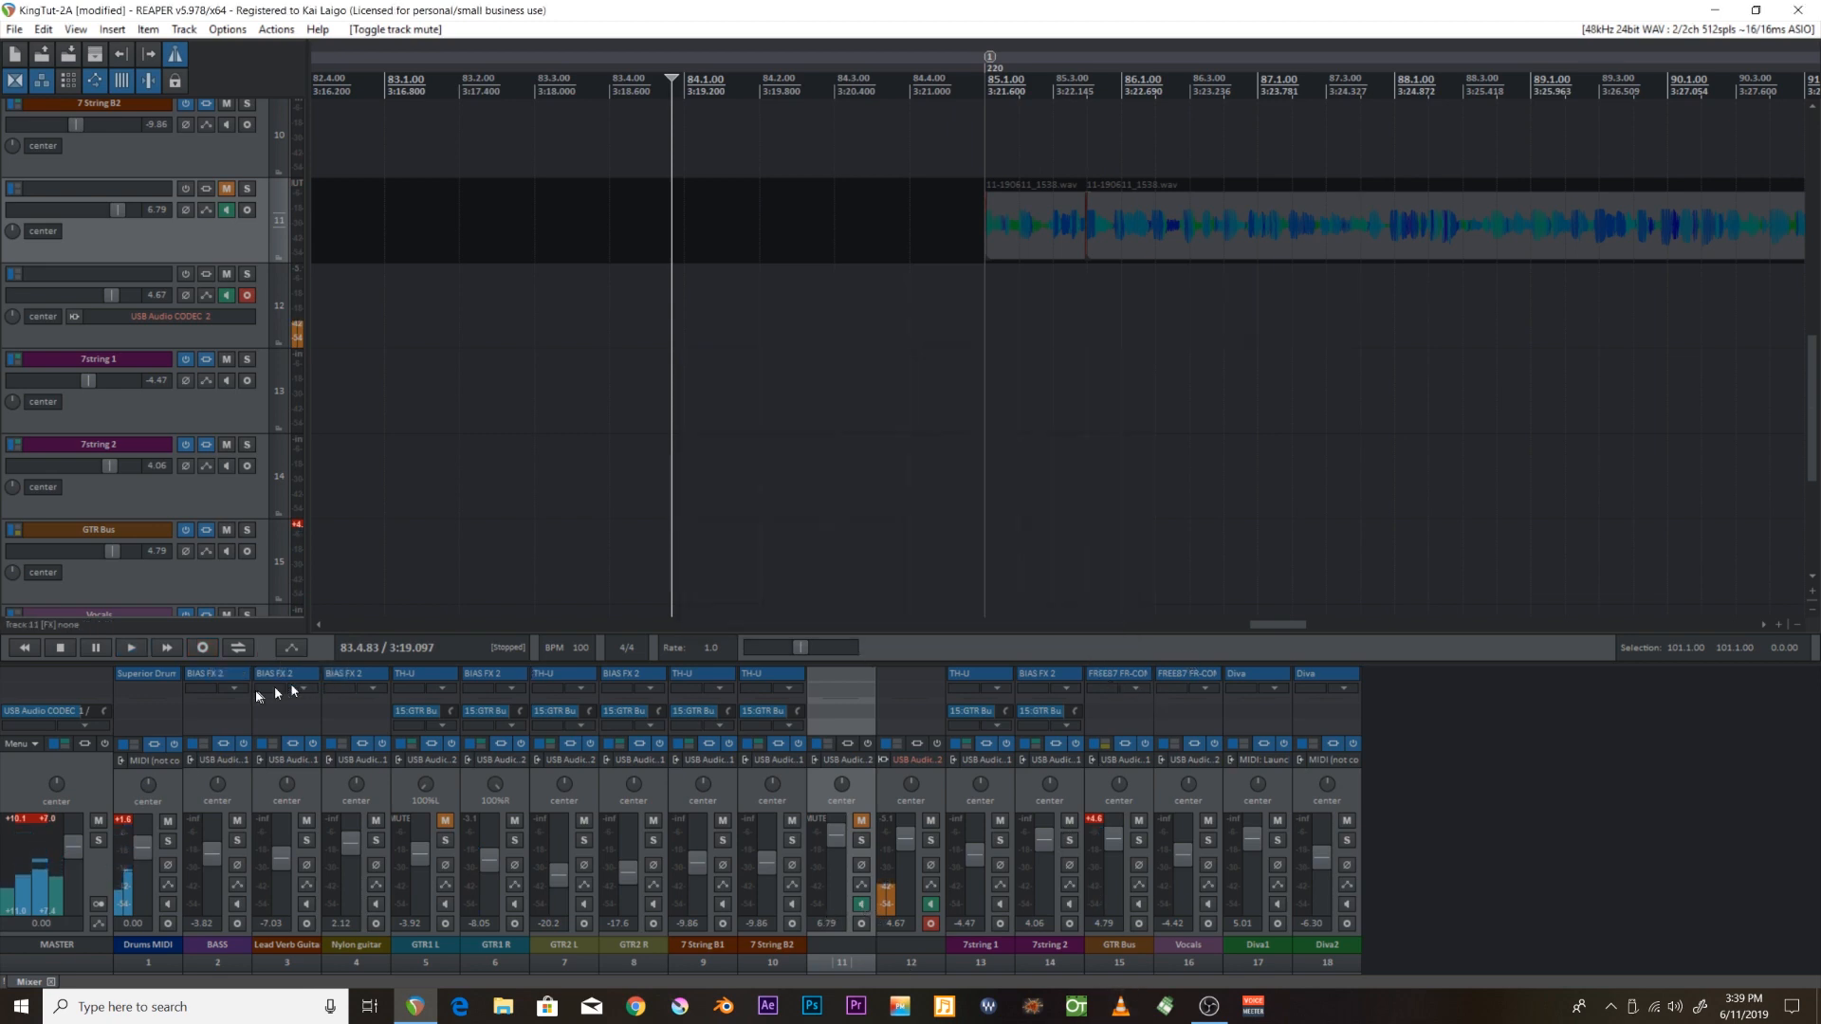
pyautogui.click(203, 649)
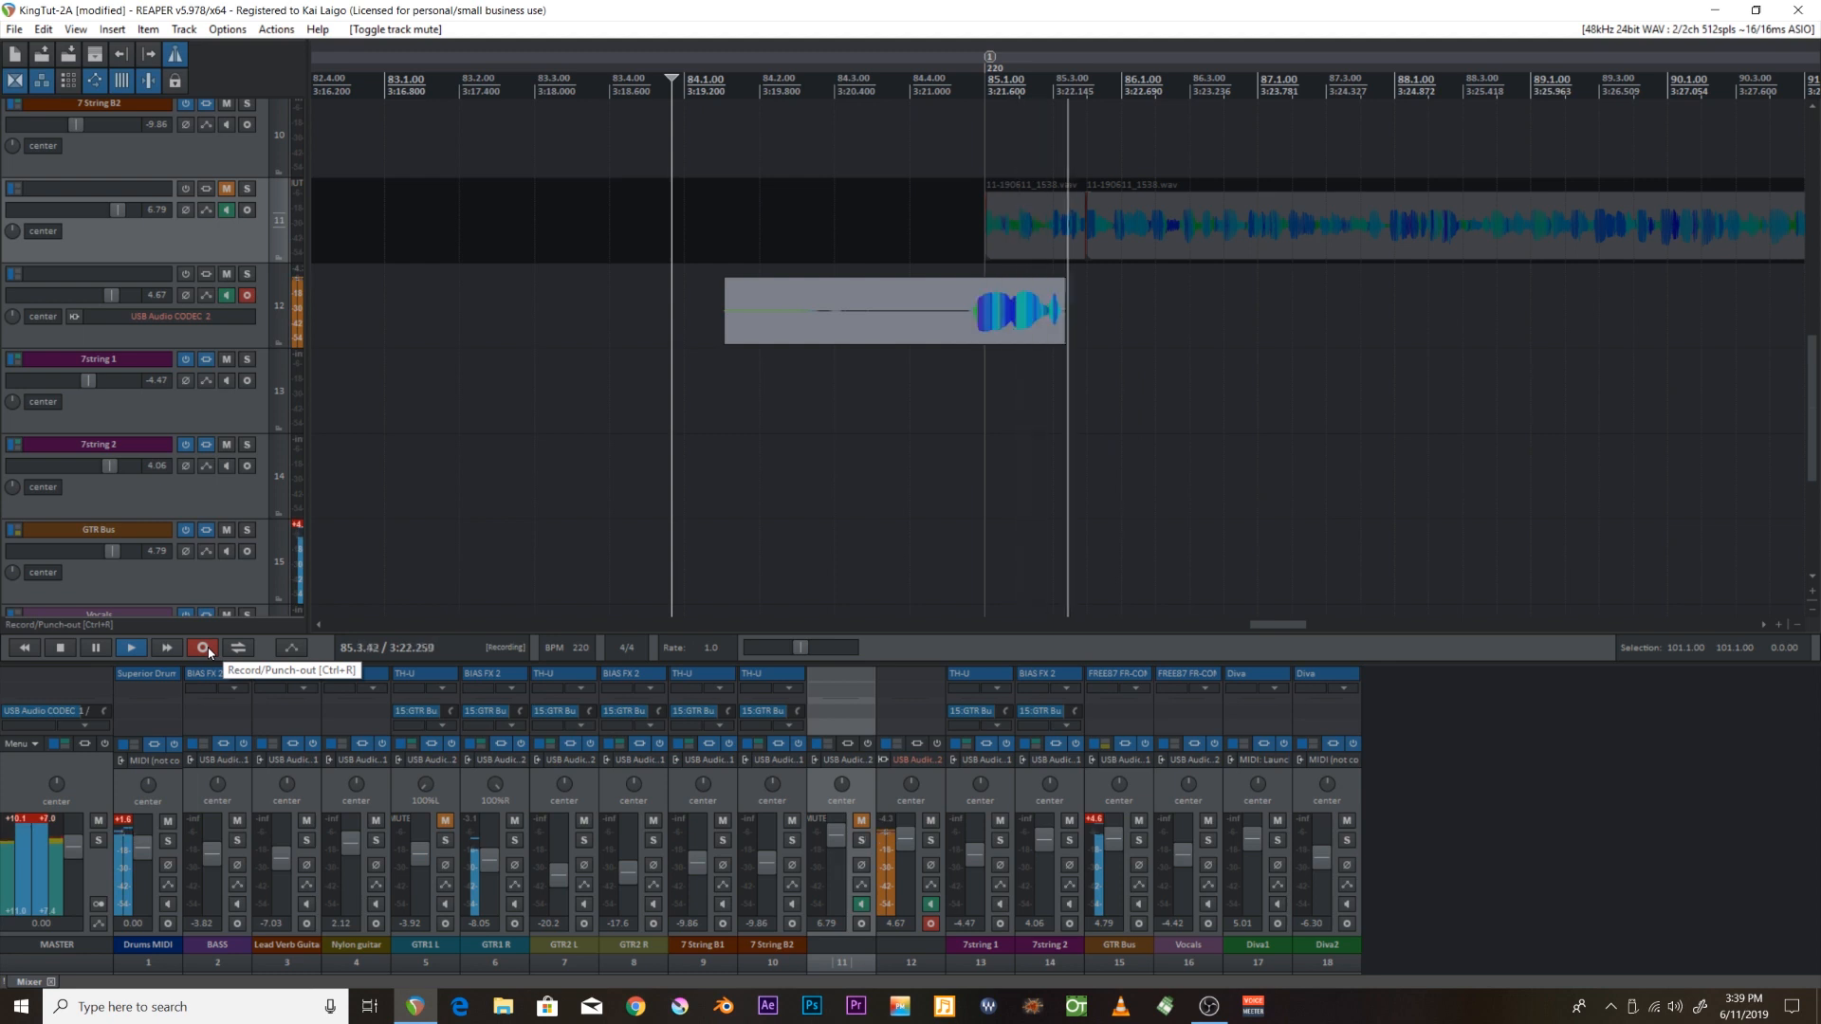
pyautogui.click(209, 653)
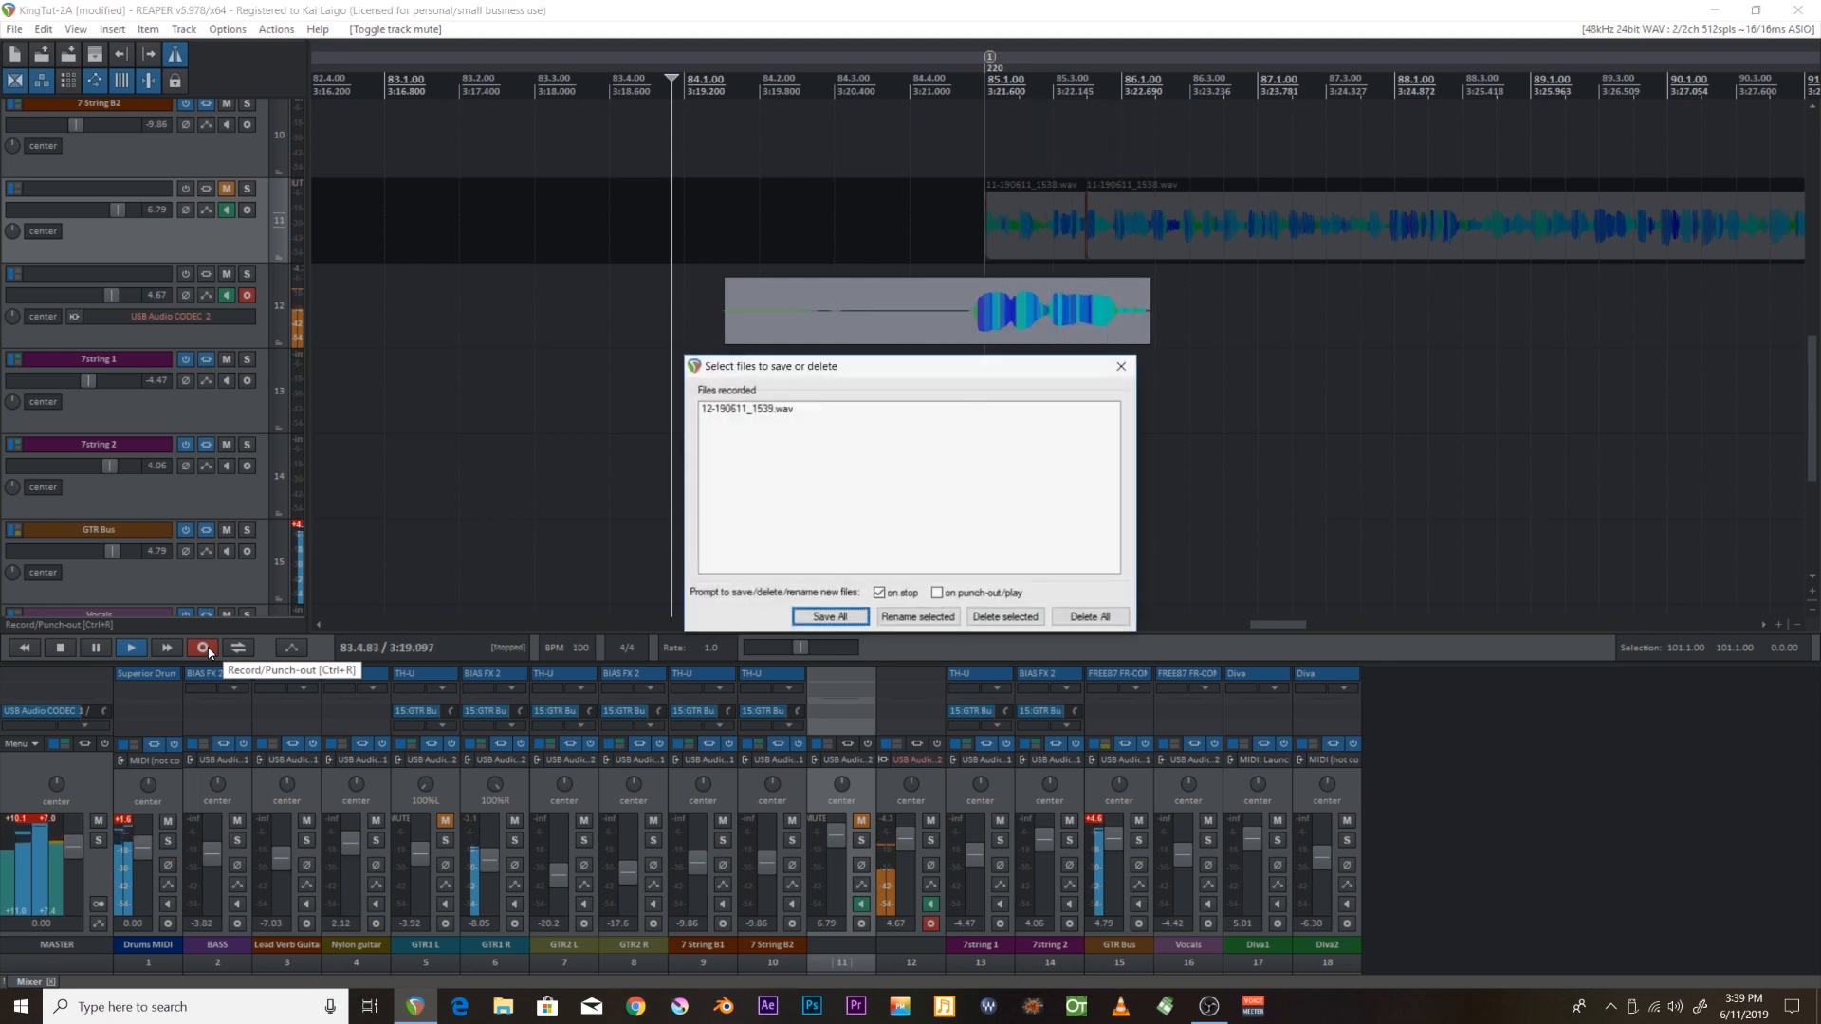
pyautogui.click(1090, 616)
pyautogui.click(880, 553)
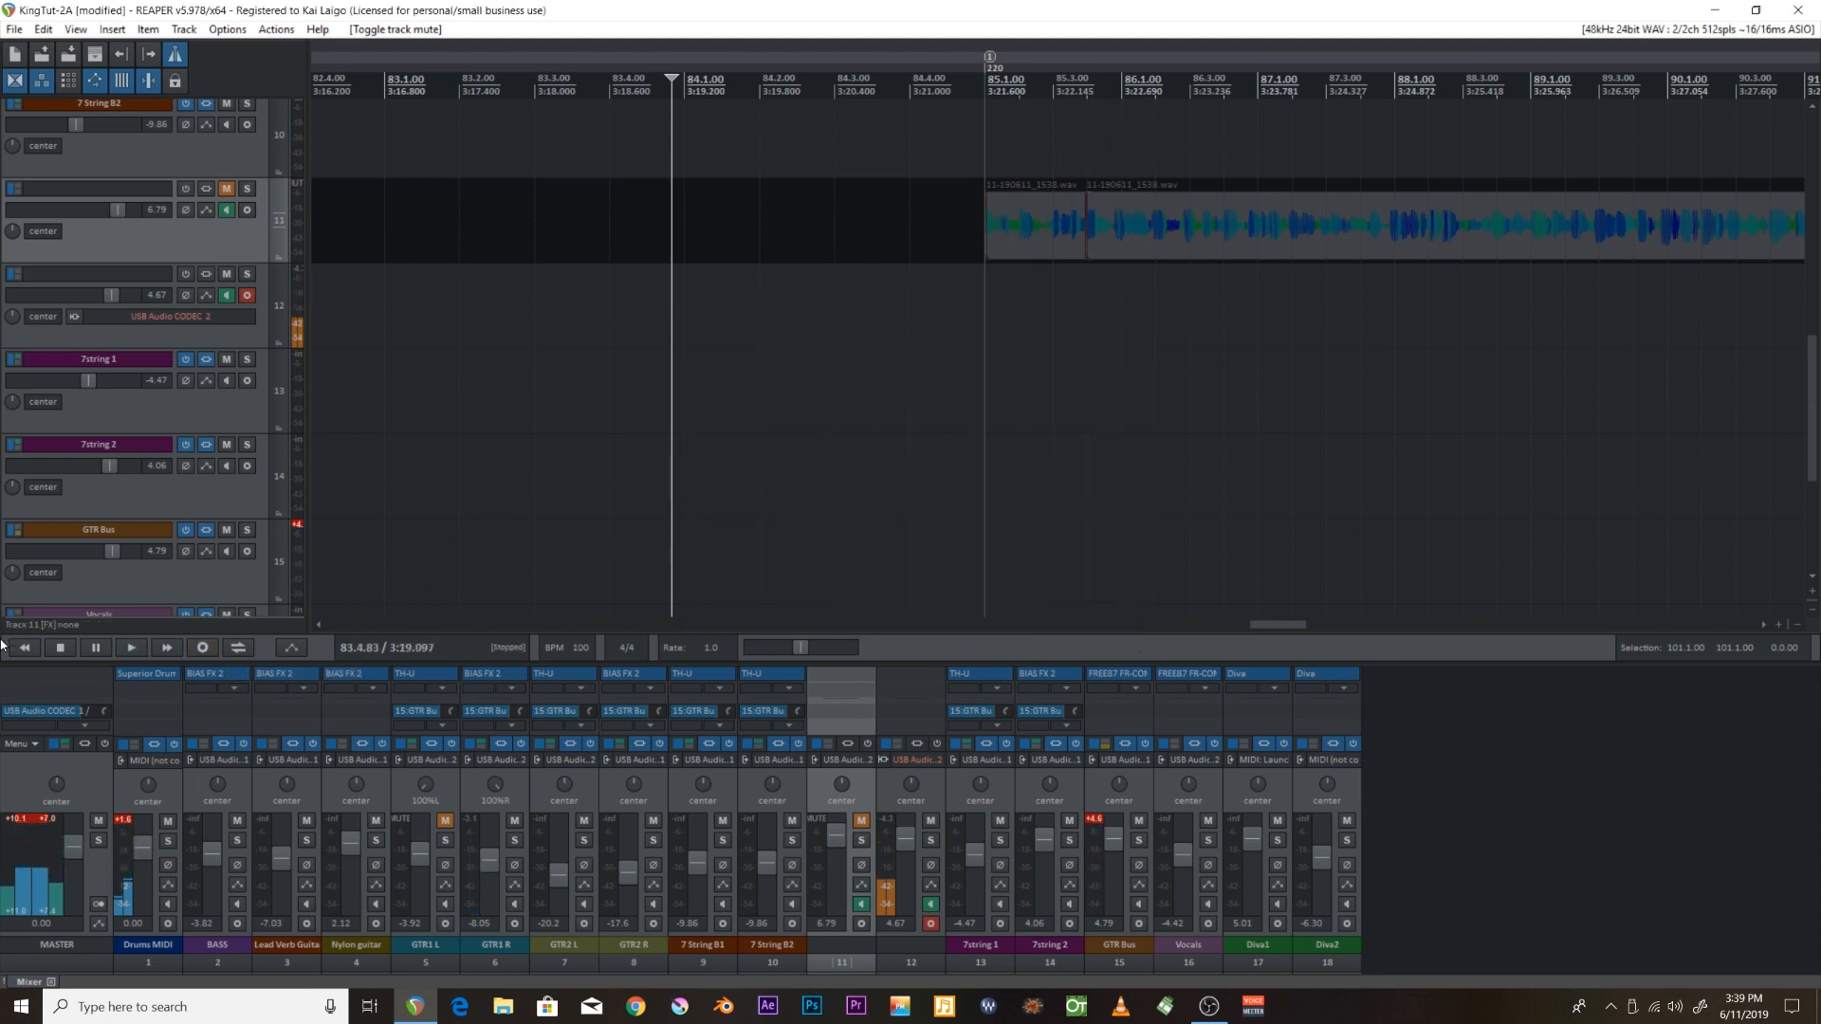
pyautogui.click(213, 650)
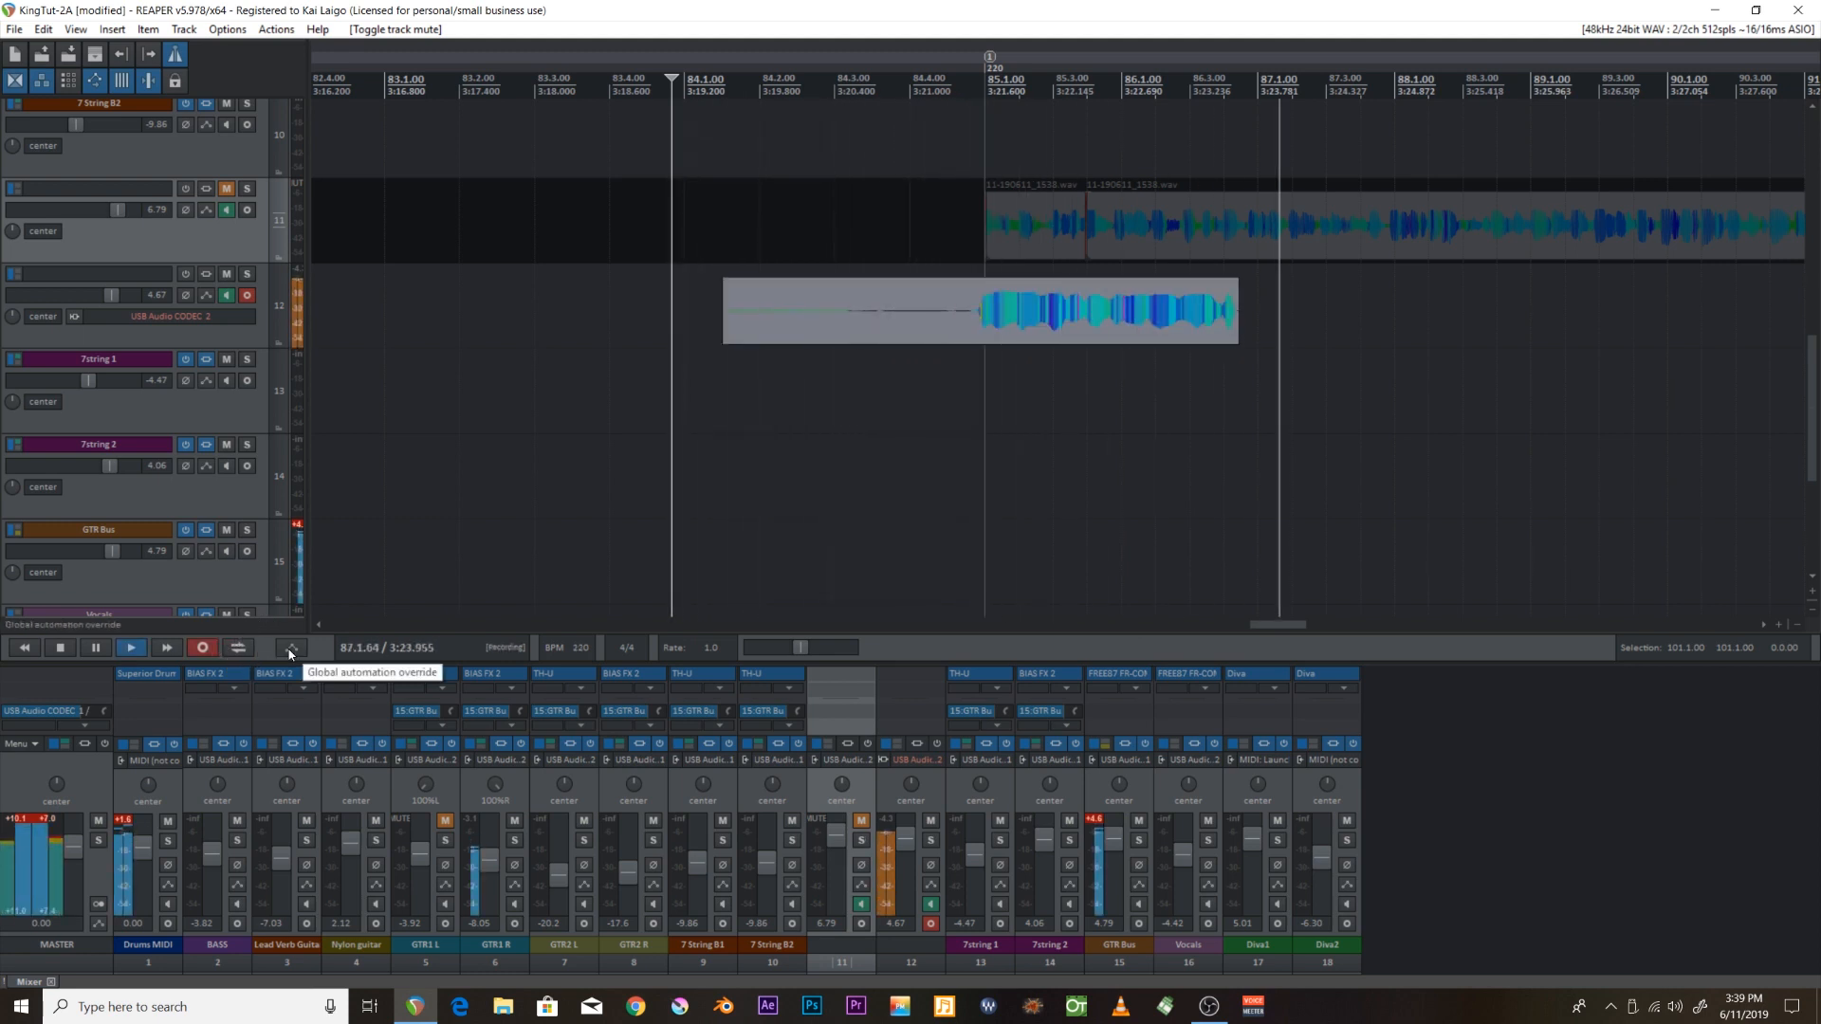
pyautogui.press('space')
pyautogui.click(197, 648)
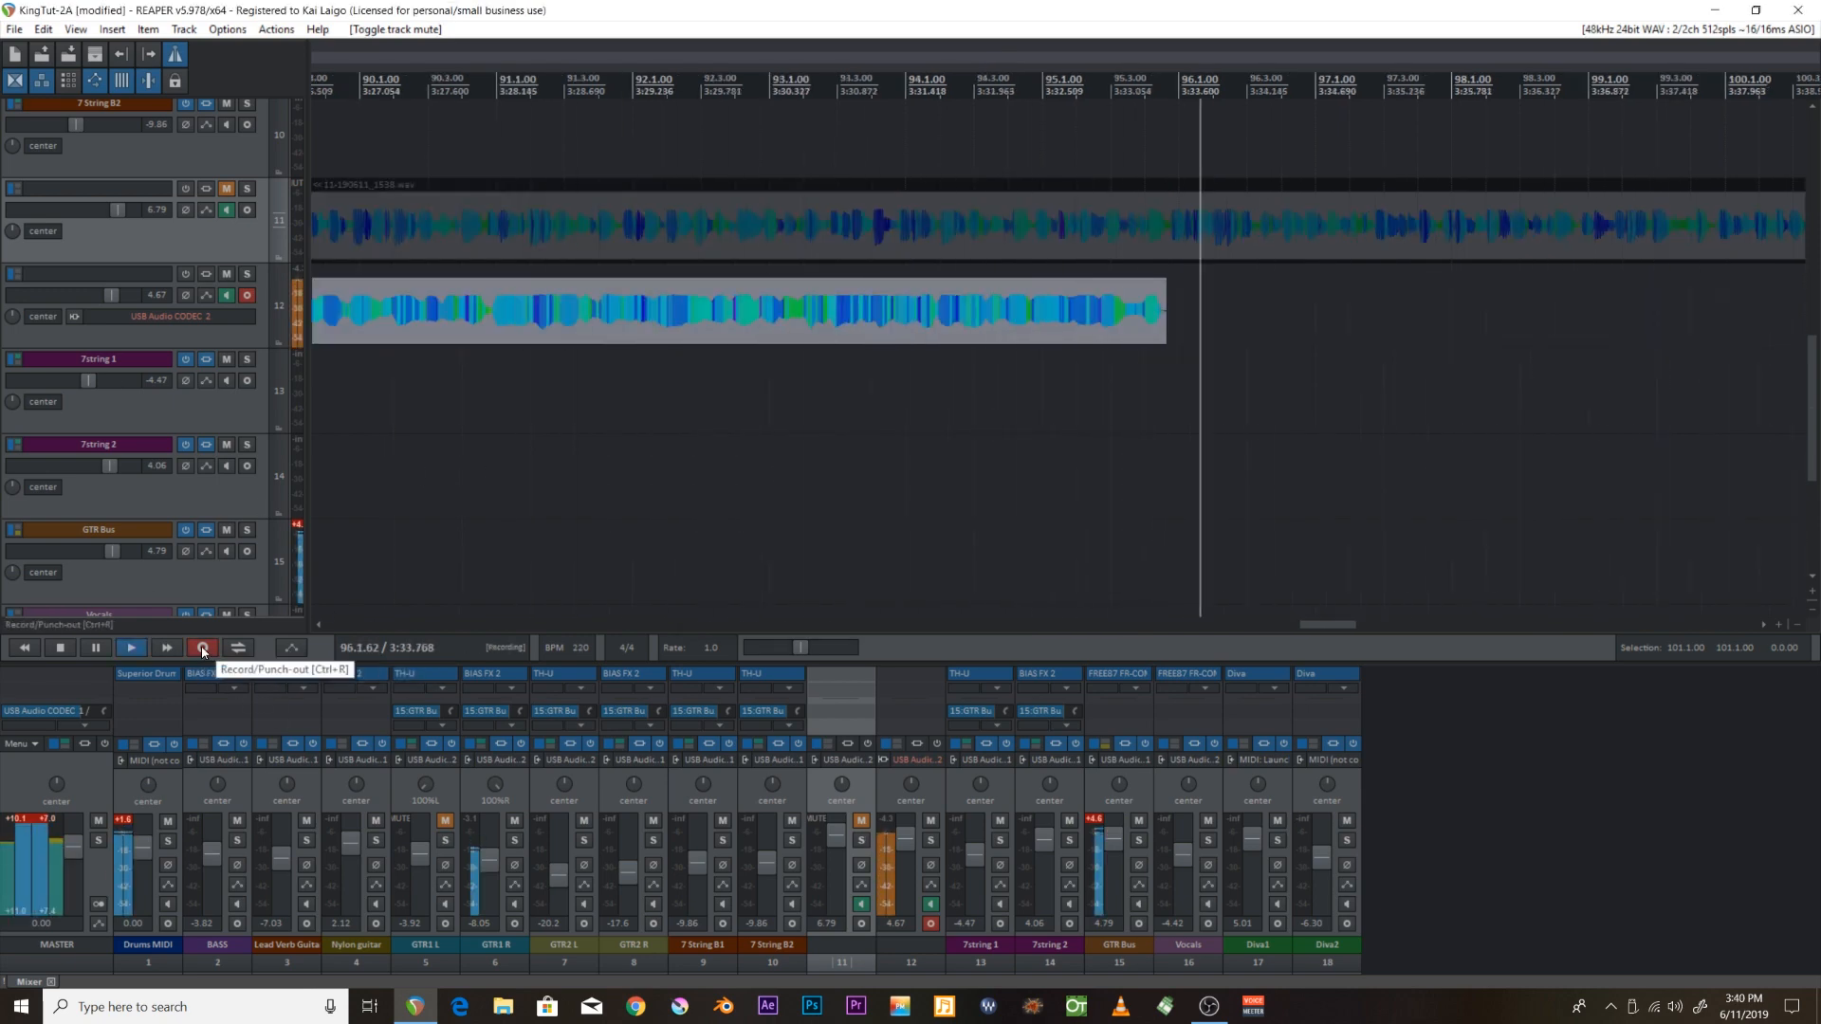
pyautogui.press('space')
pyautogui.click(1090, 617)
# Record a full guitar take on track 12 from before marker 1 to just past marker 2, and save it.
pyautogui.click(215, 649)
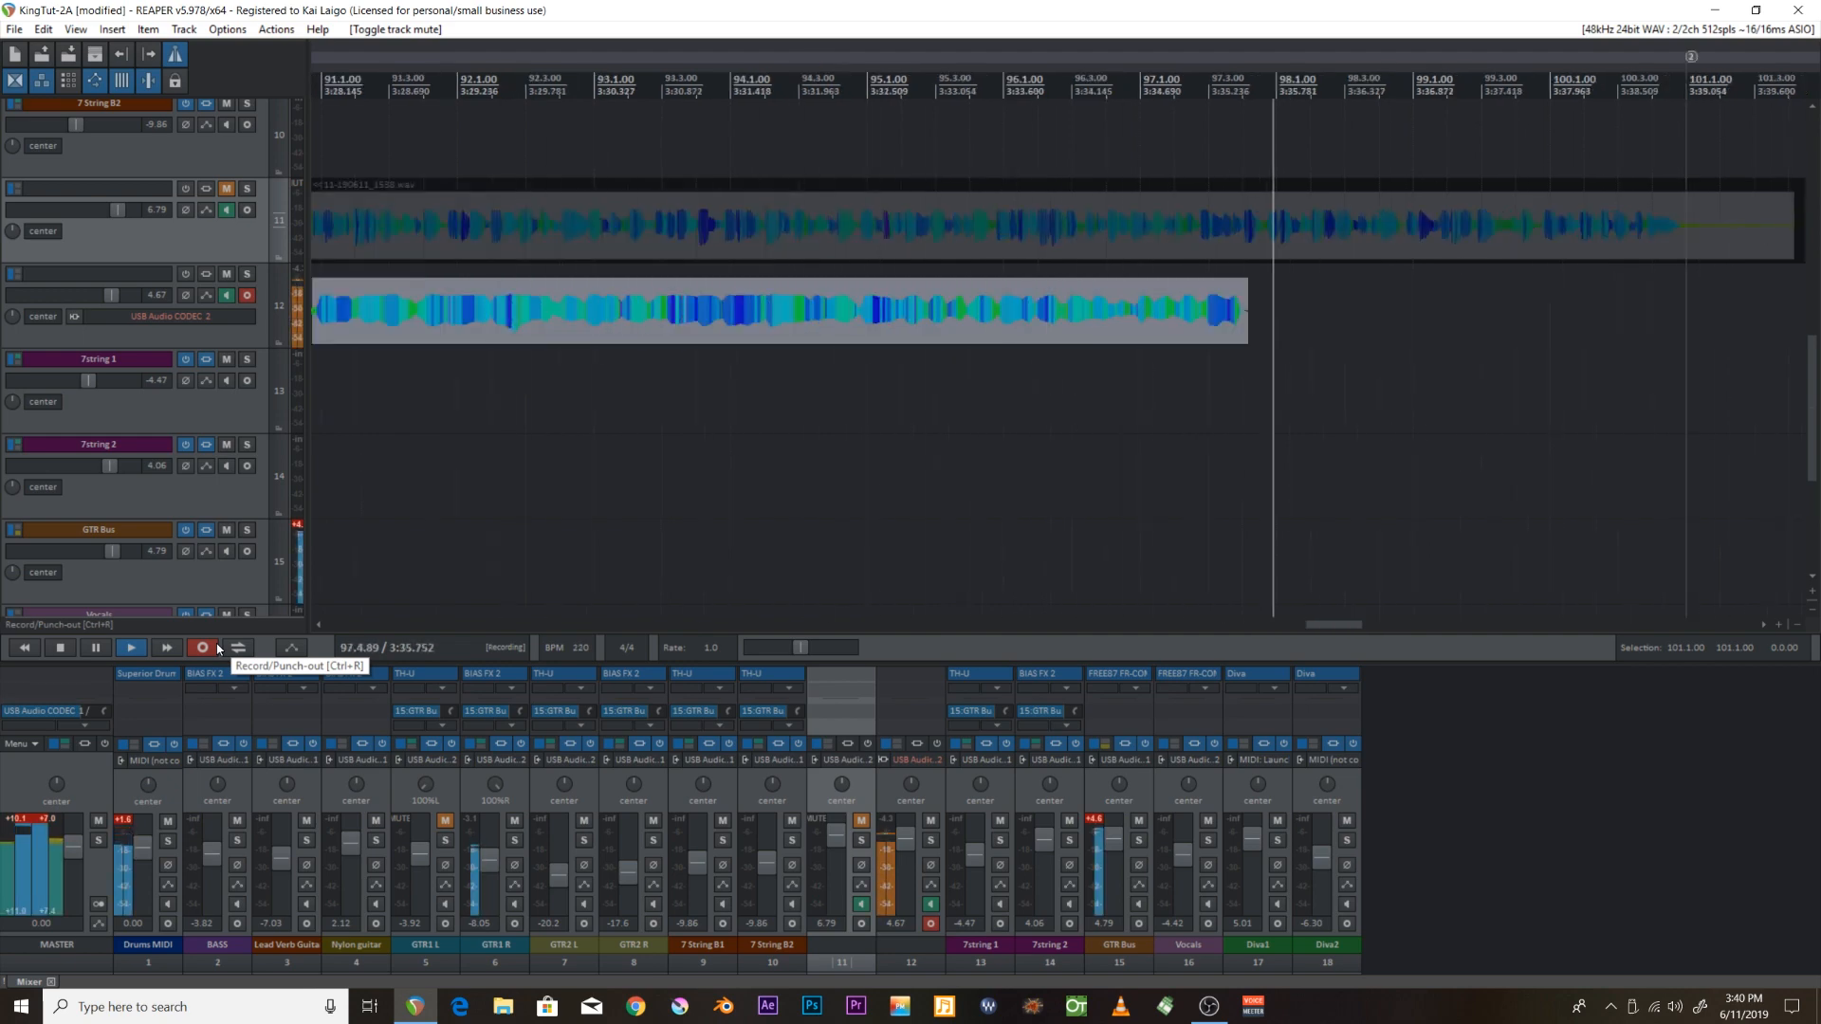
pyautogui.click(217, 647)
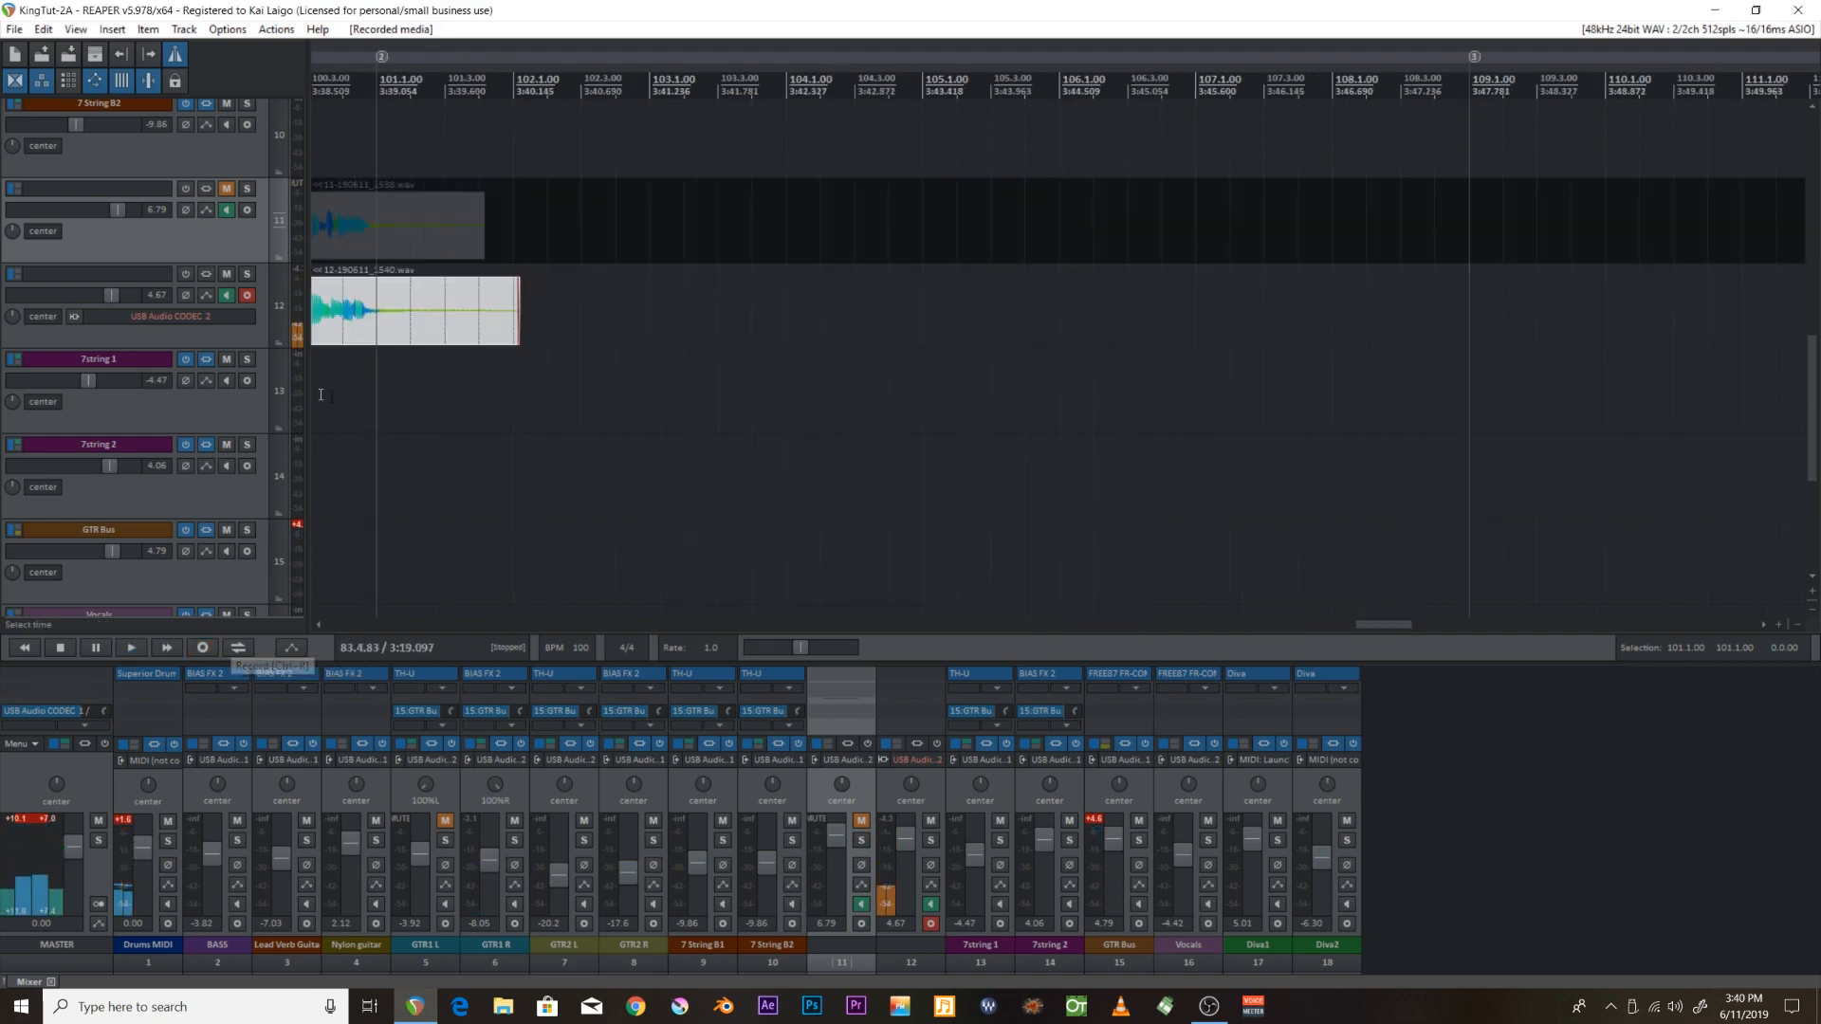
pyautogui.press('space')
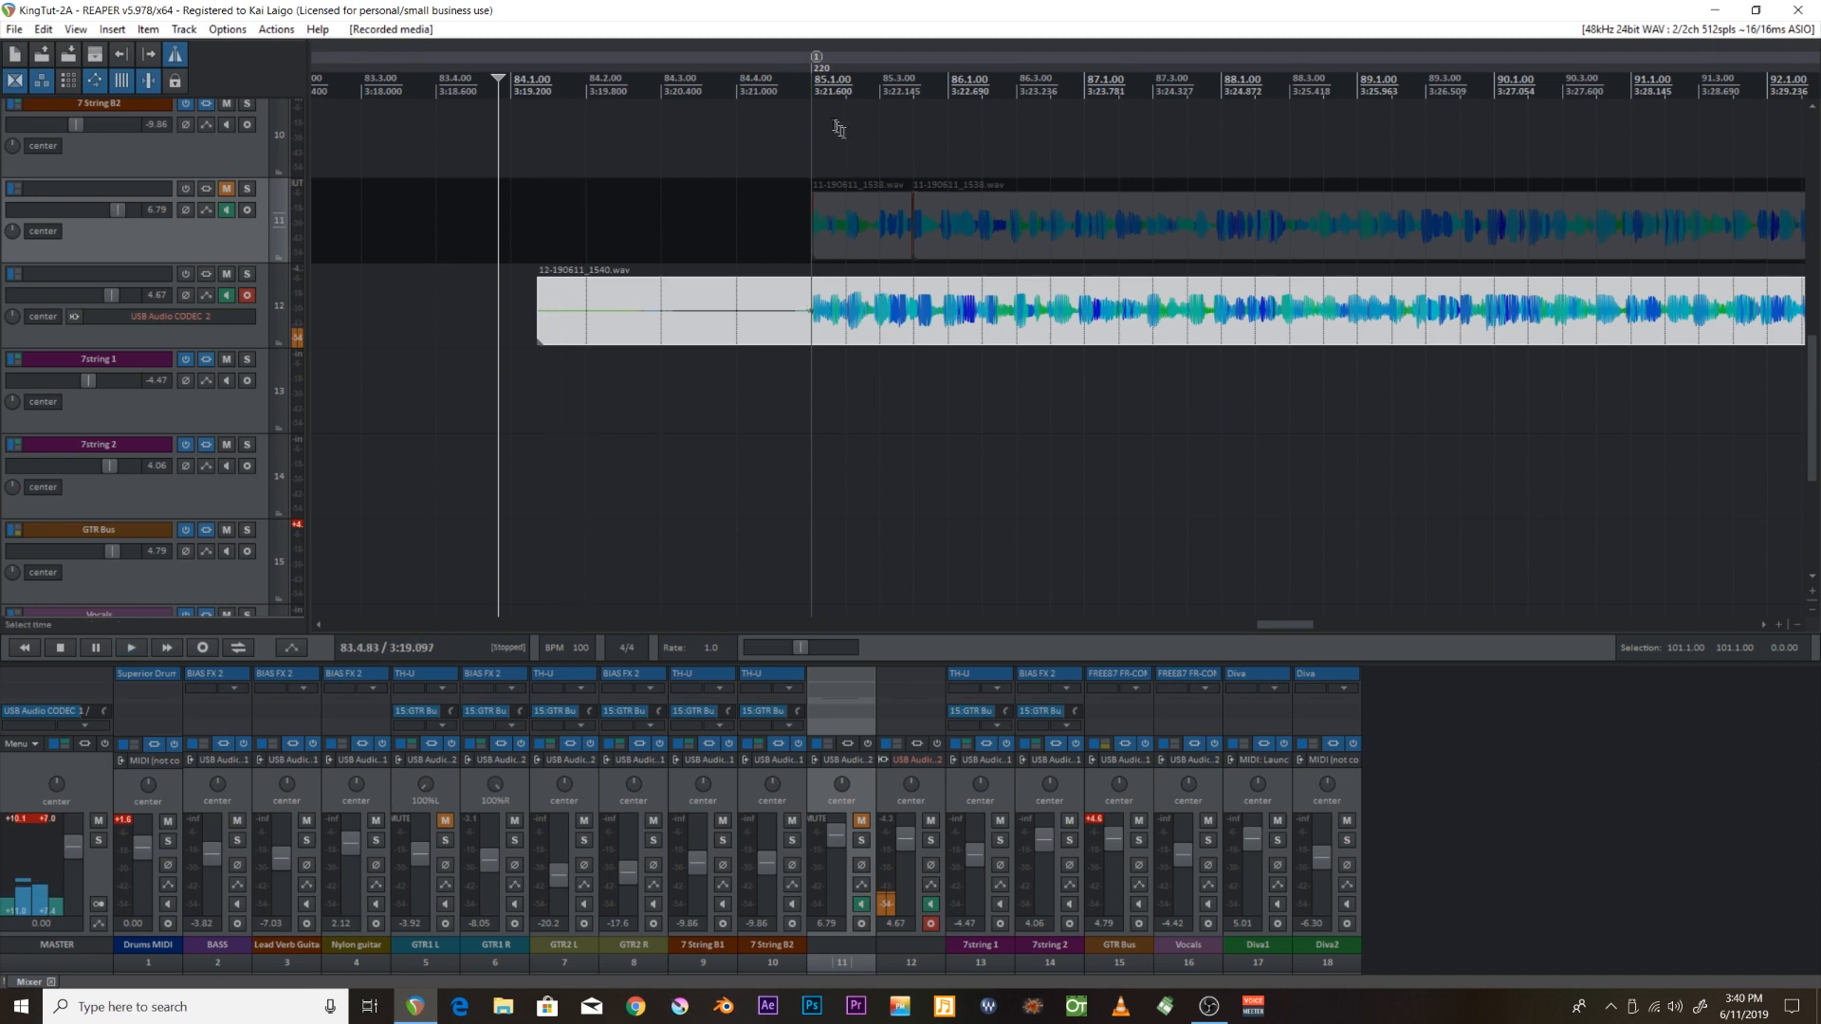
# Trim the start of the track 12 take to marker 1 at 85.1.00.
pyautogui.scroll(3, 881, 232)
pyautogui.scroll(-3, 881, 232)
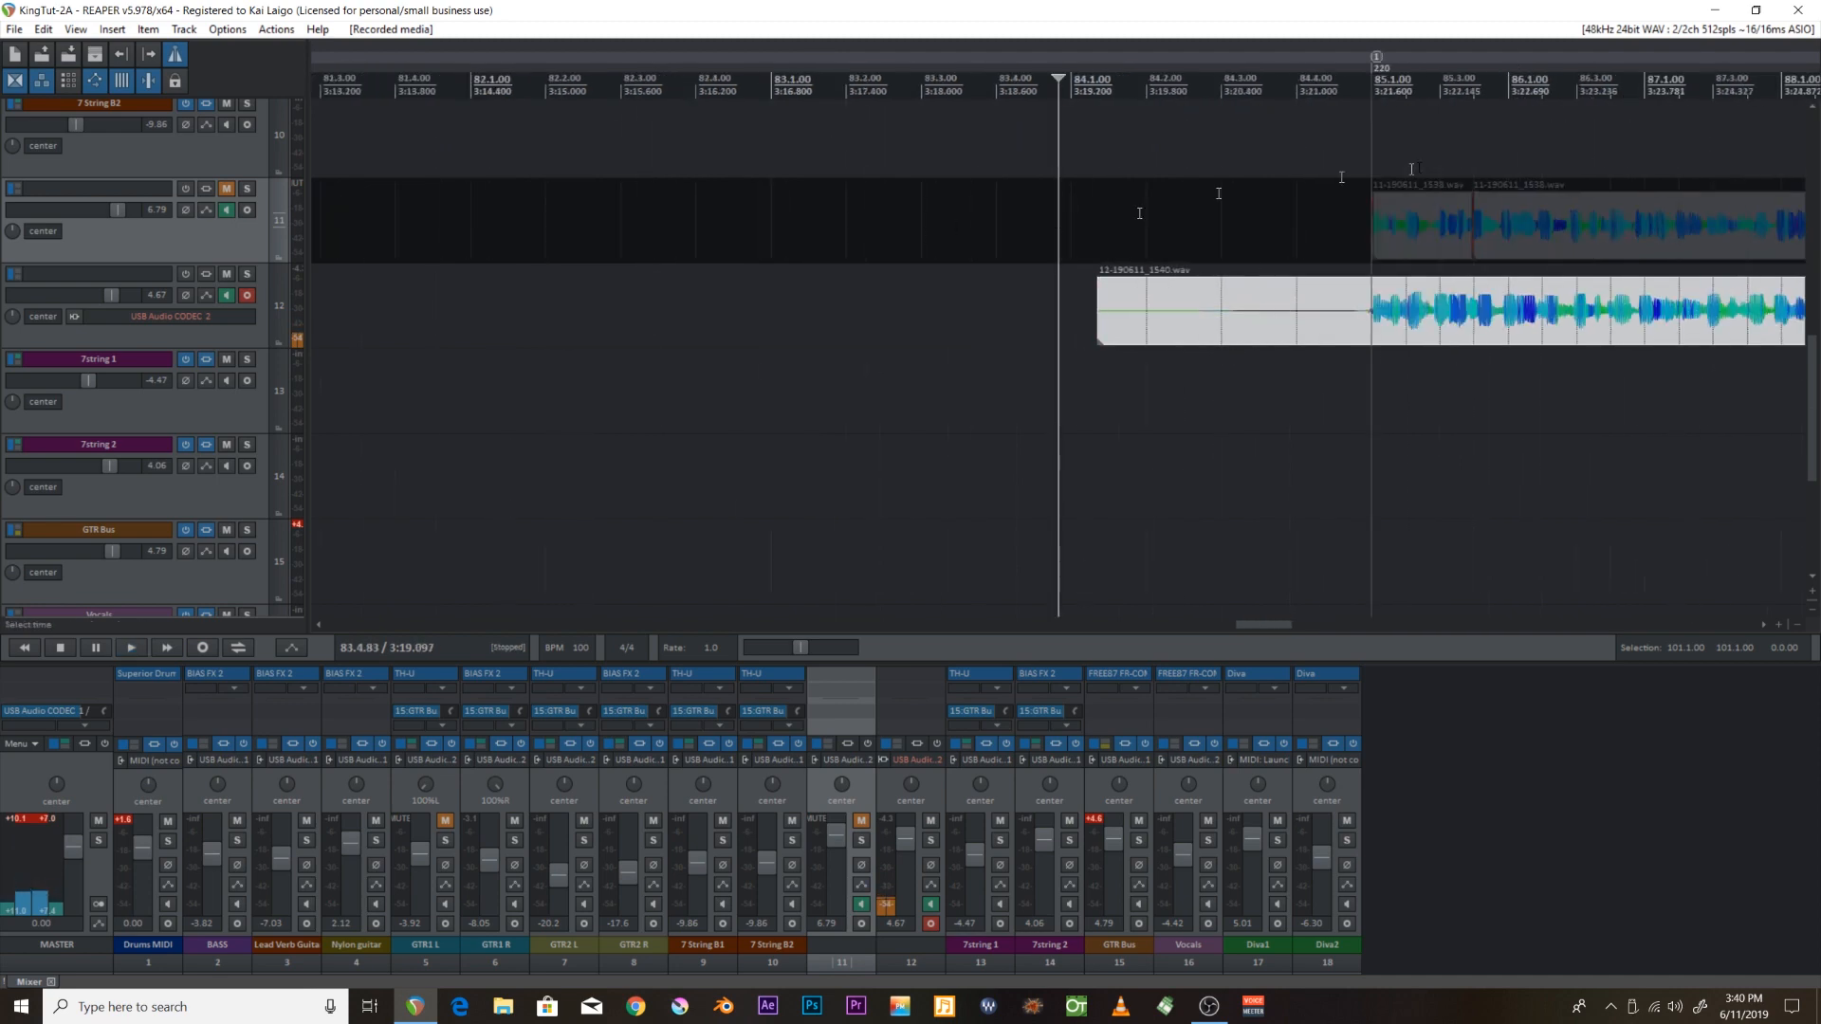
pyautogui.click(1373, 133)
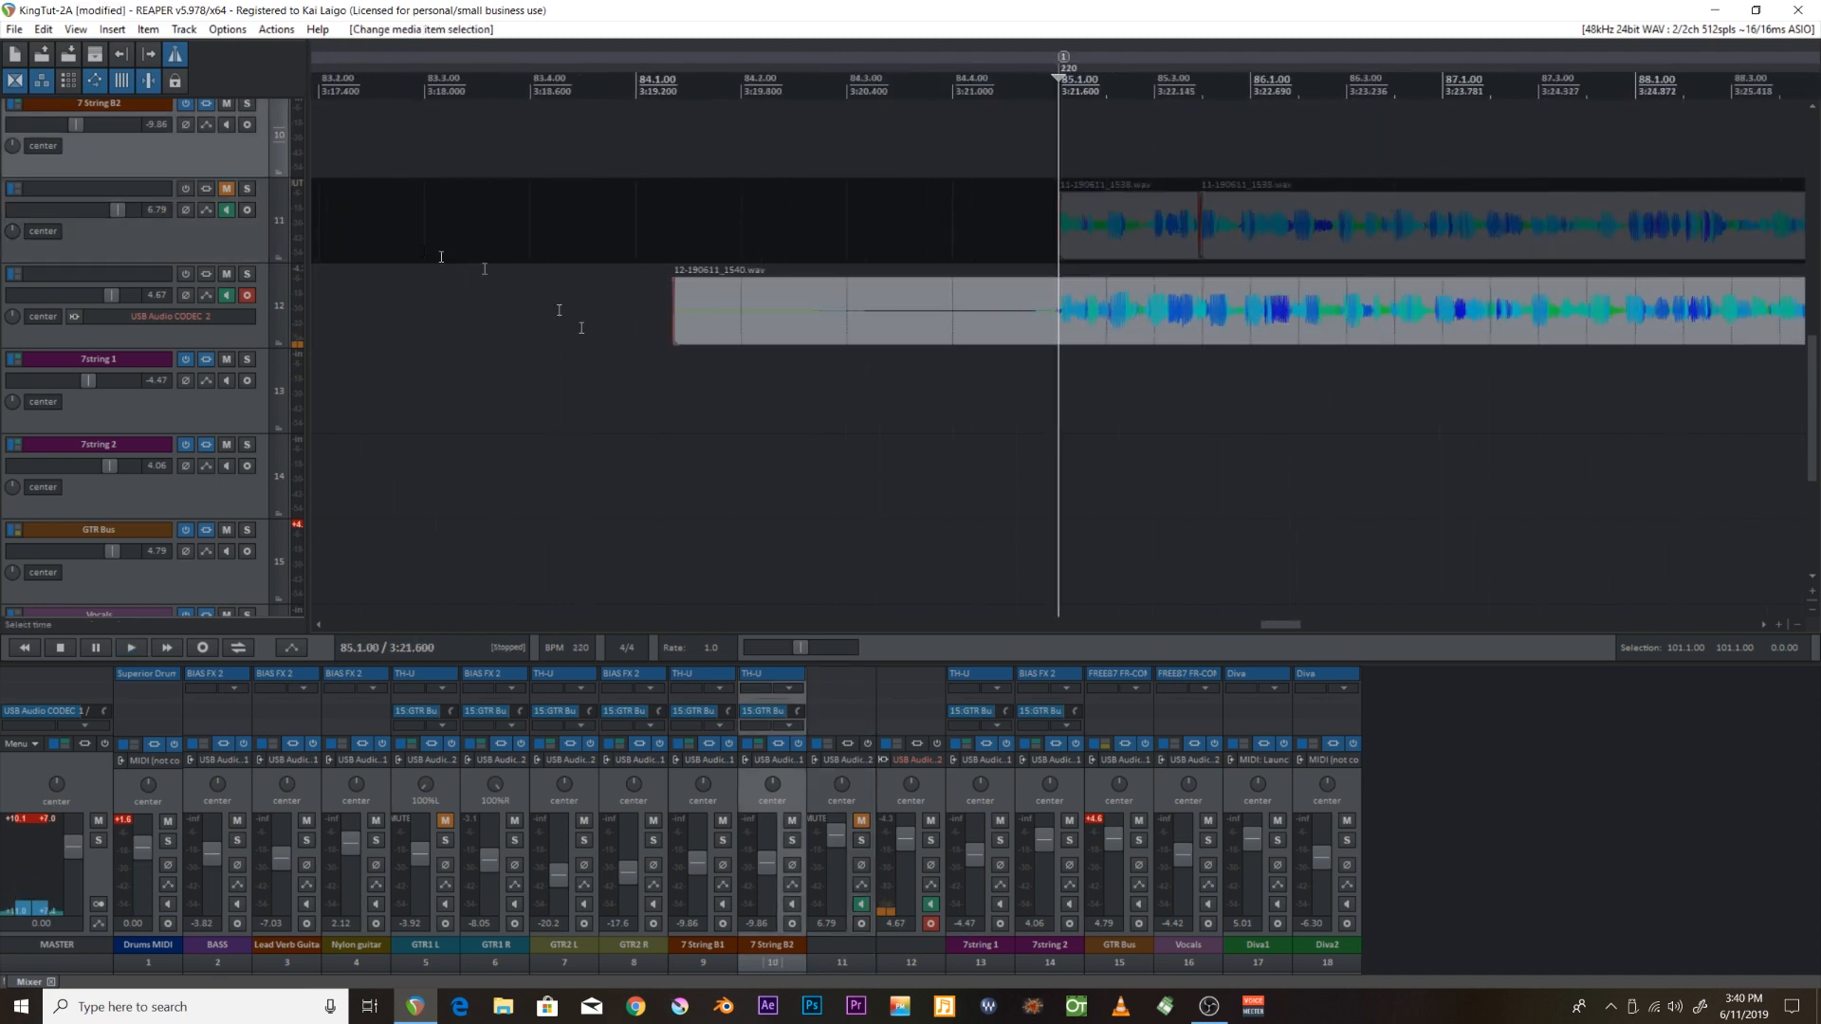
pyautogui.click(646, 326)
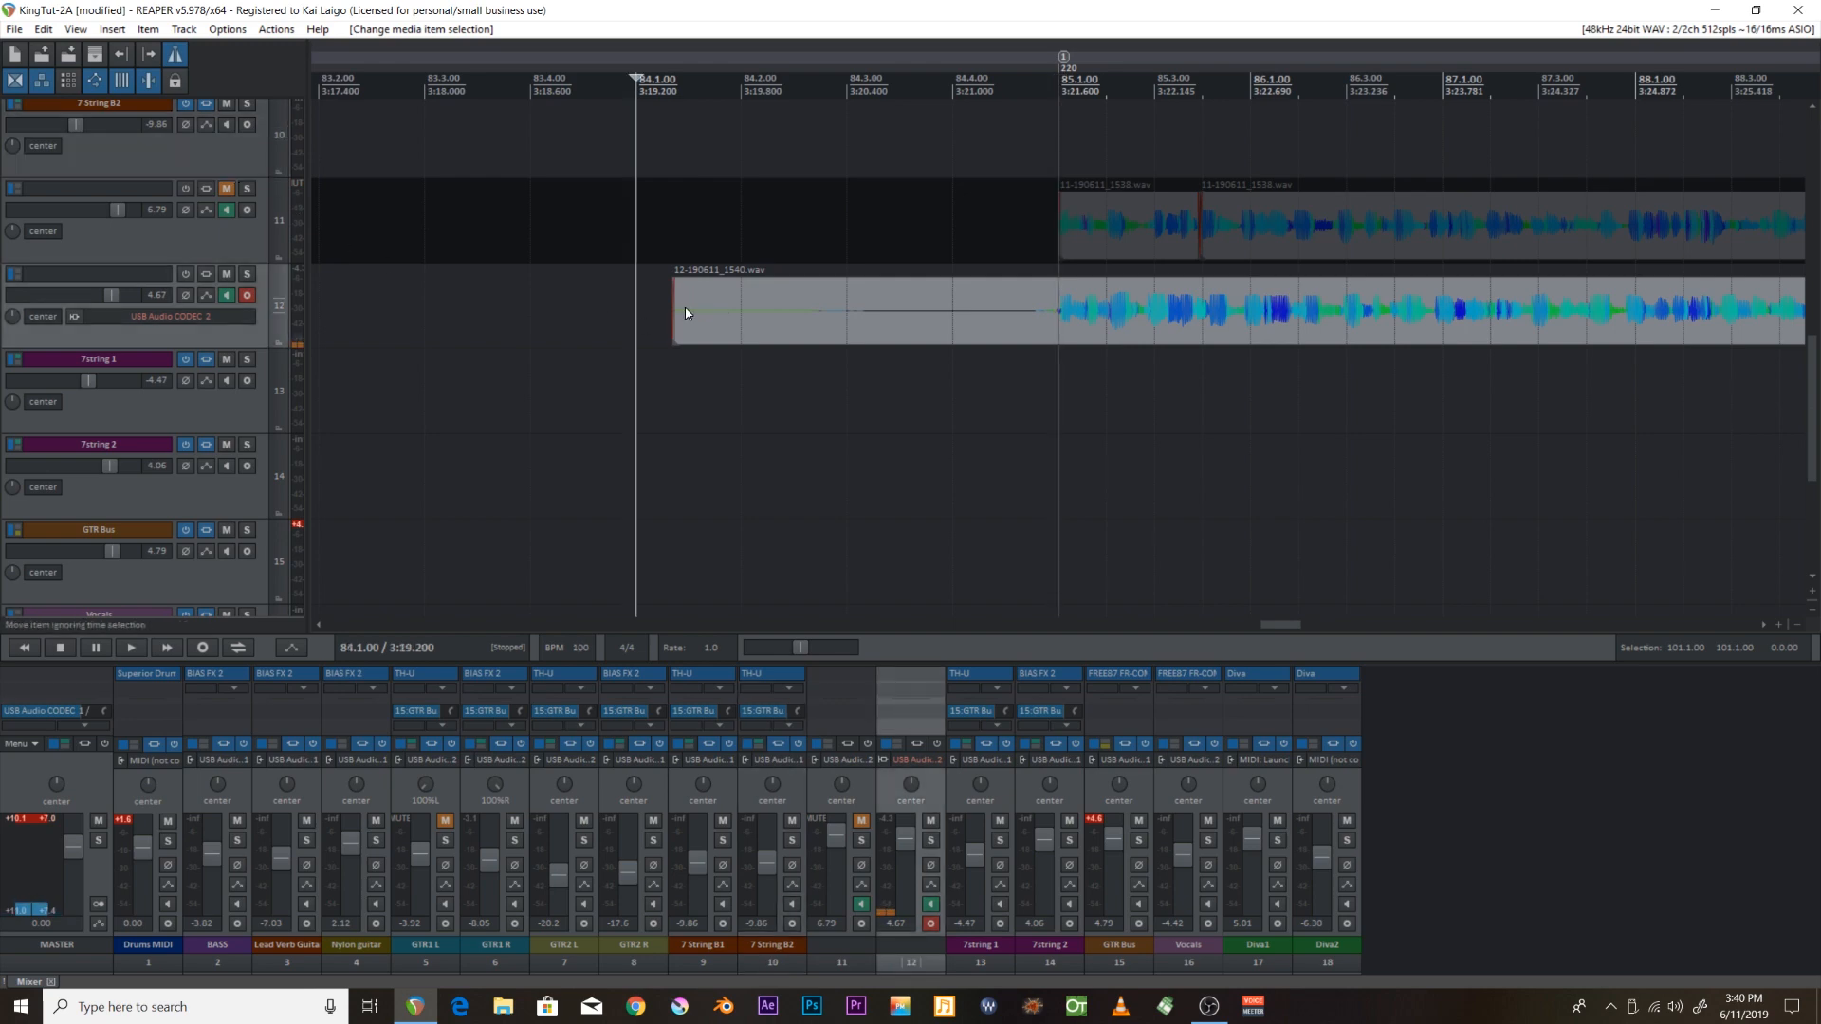
pyautogui.moveTo(671, 315); pyautogui.dragTo(1073, 323)
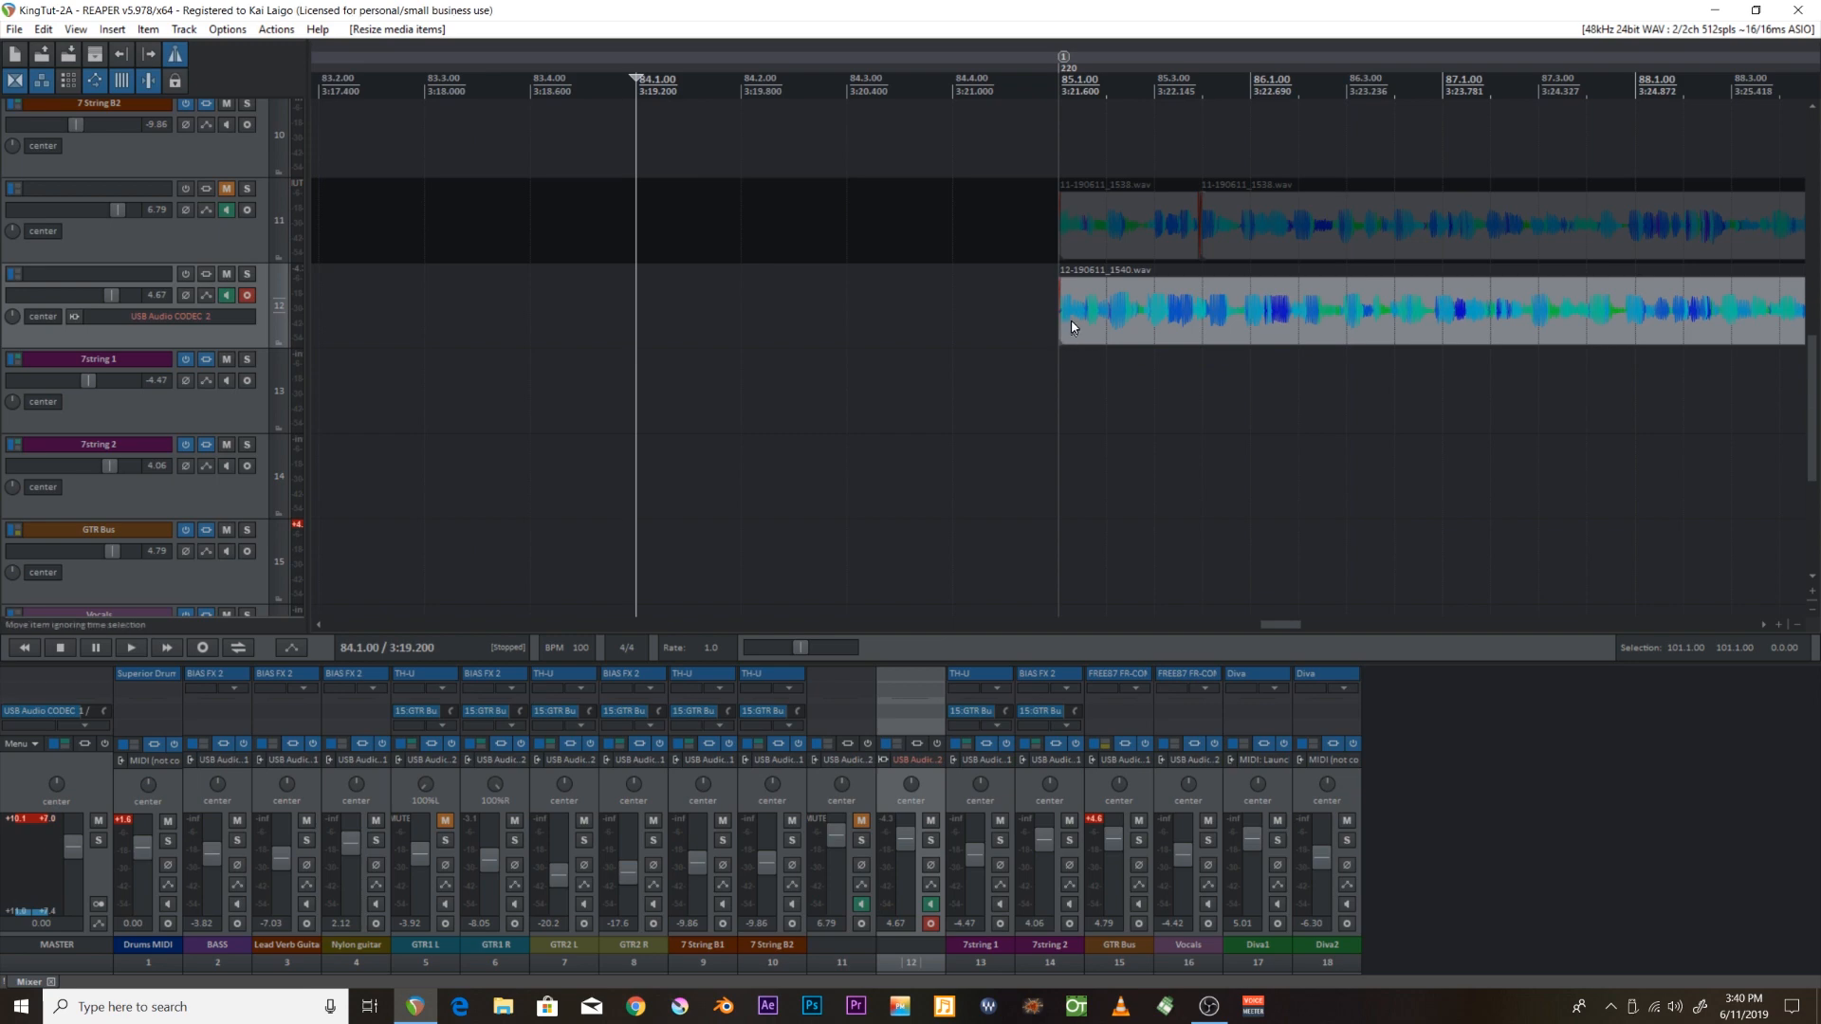
# Trim the ends of the takes on tracks 12 and 11 to marker 2 at 101.1.00.
pyautogui.scroll(-10, 1066, 327)
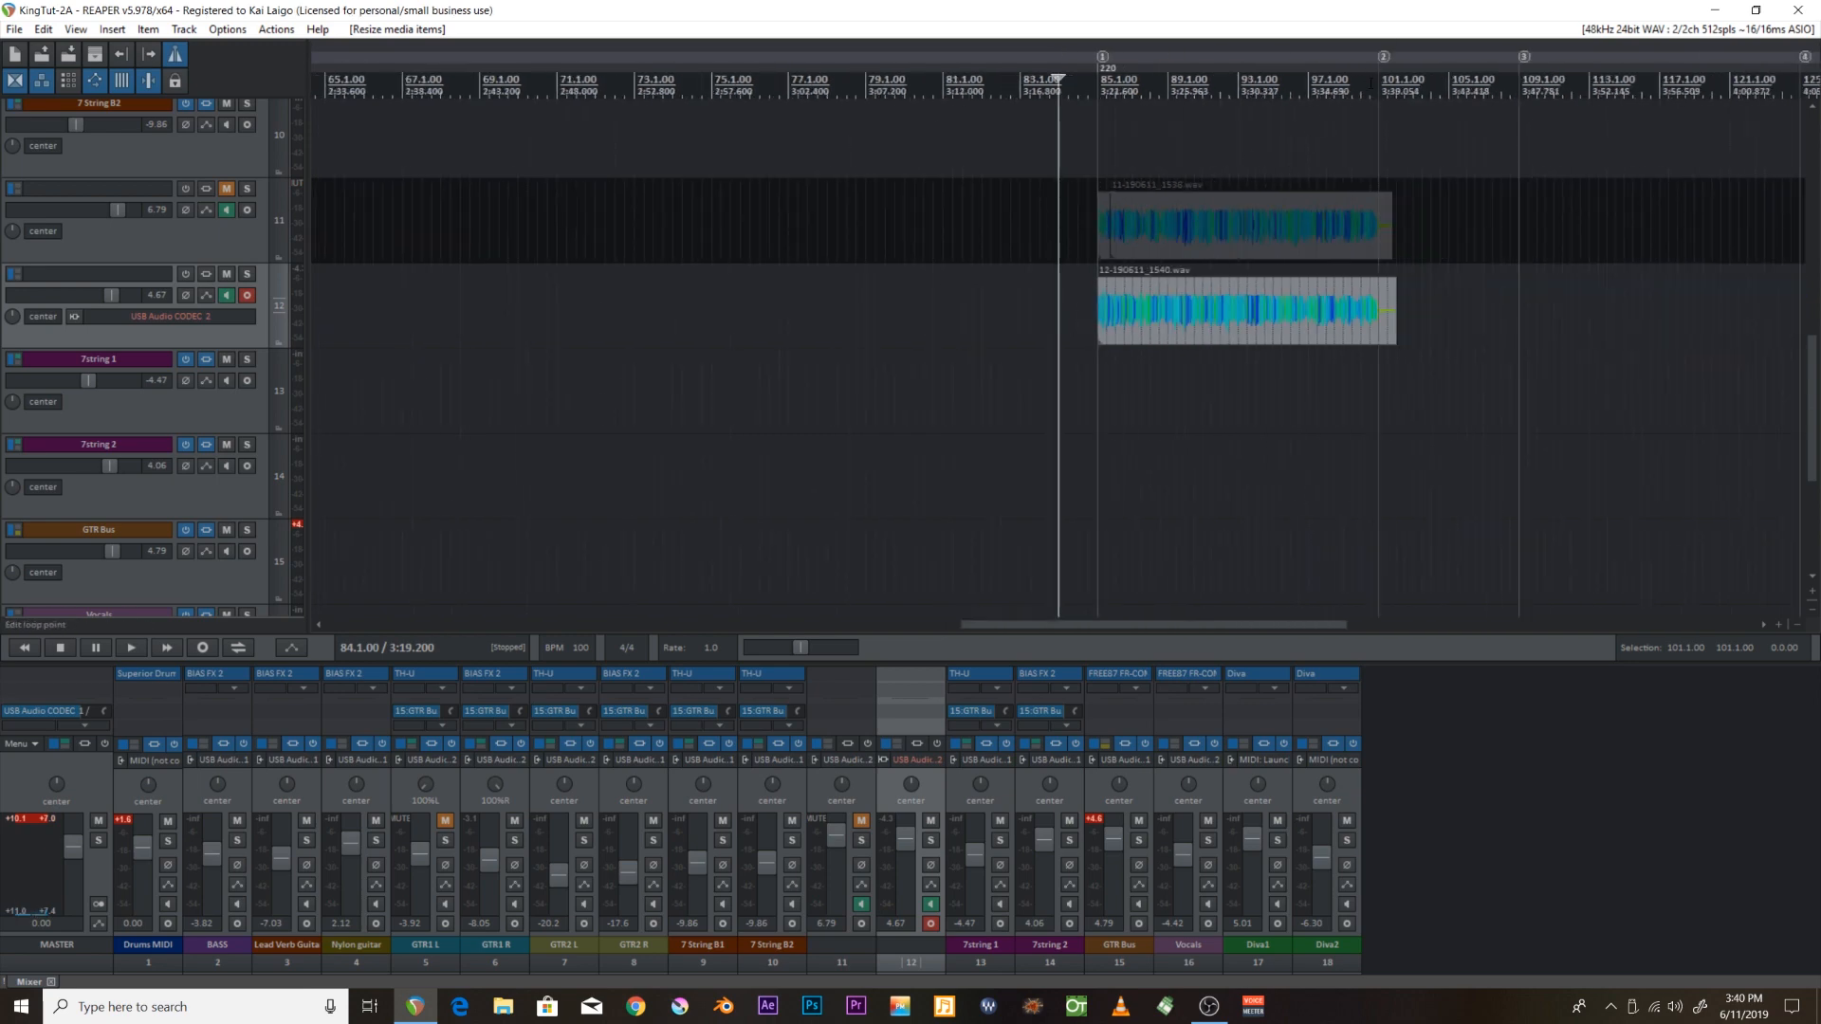
pyautogui.click(1369, 84)
pyautogui.scroll(5, 1370, 84)
pyautogui.moveTo(1207, 300); pyautogui.dragTo(1106, 313)
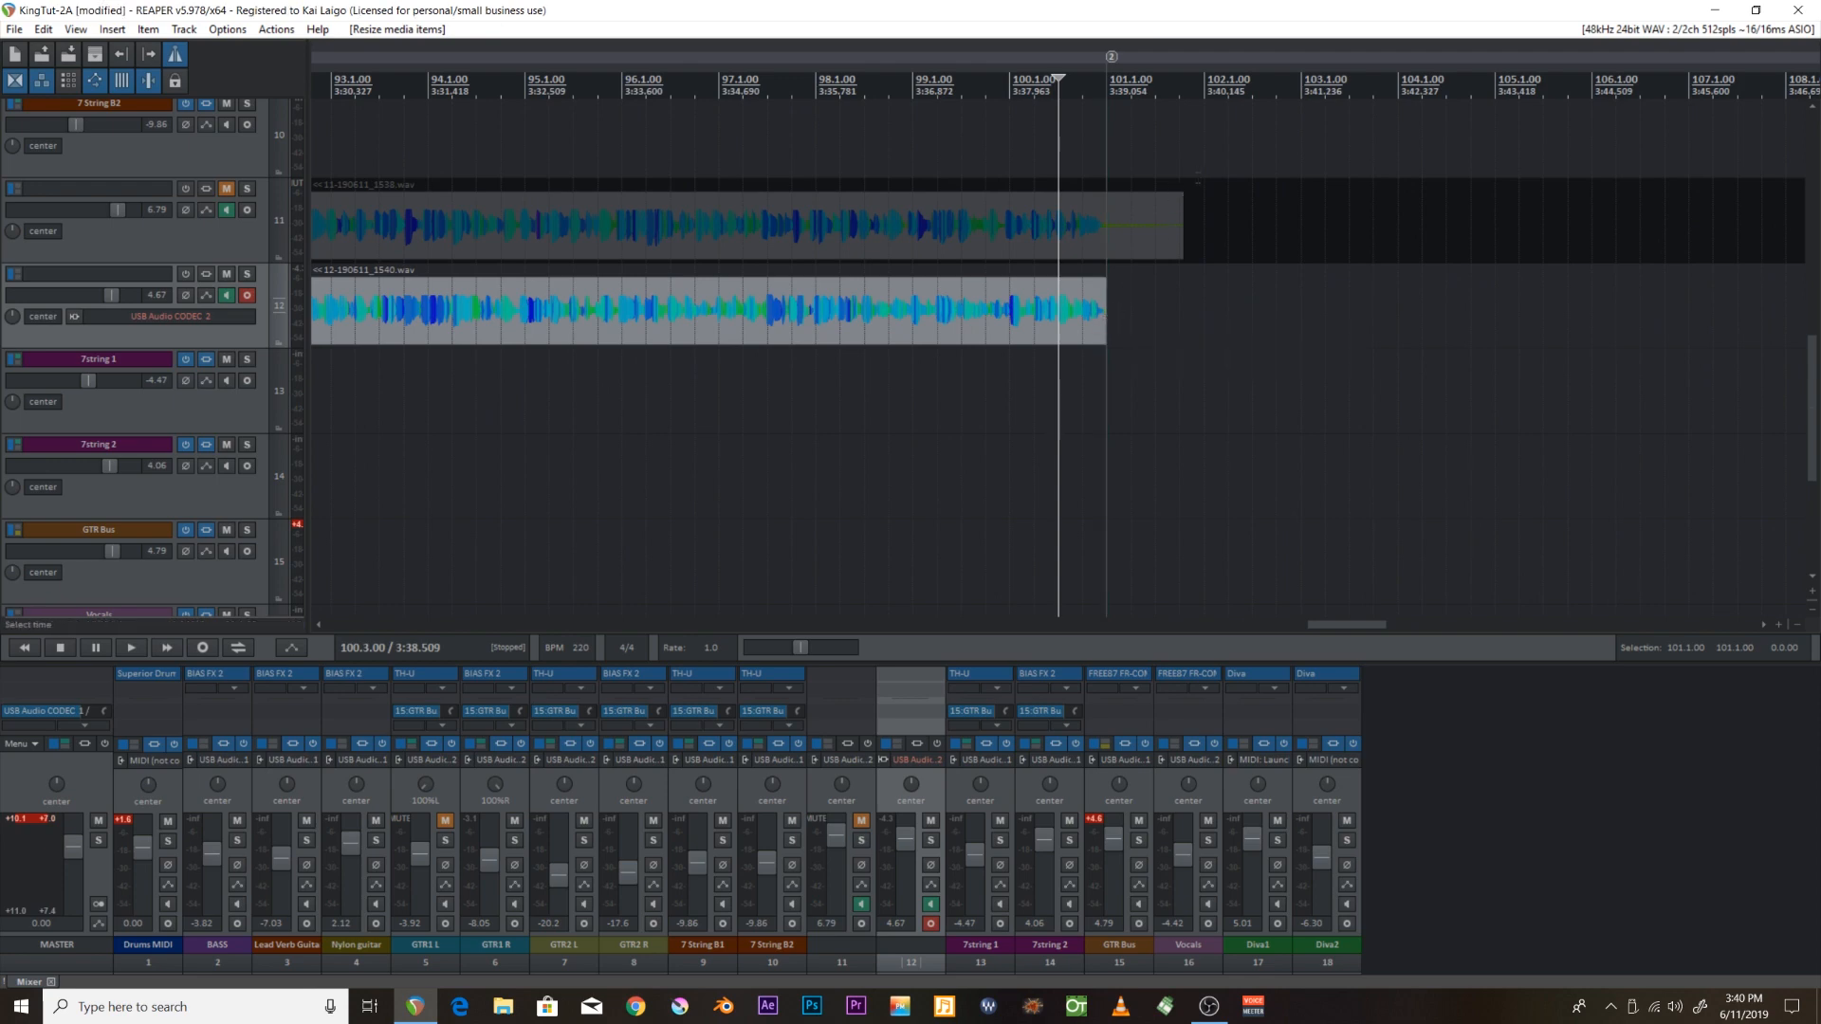
pyautogui.moveTo(1176, 223); pyautogui.dragTo(1106, 225)
pyautogui.scroll(-6, 1085, 253)
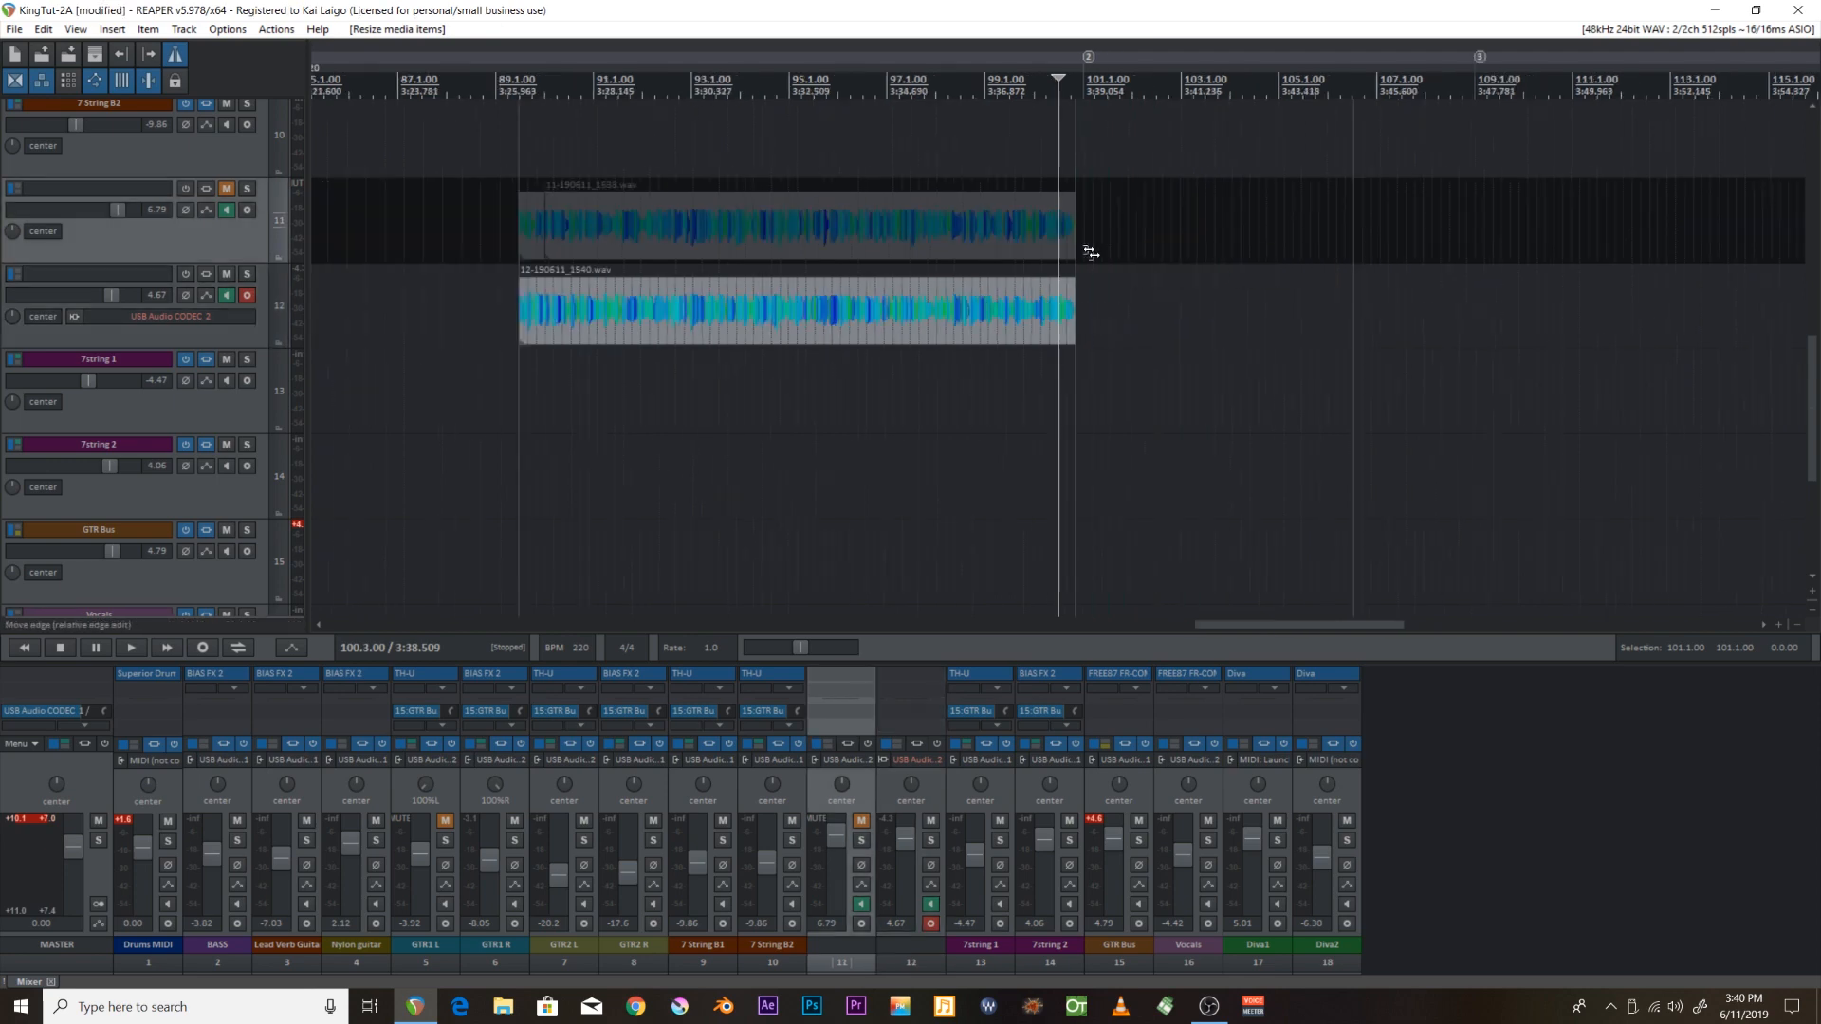
# Move the trimmed guitar takes from unnamed tracks 11 and 12 onto the 7string 1 and 7string 2 tracks, keeping their start at marker 1.
pyautogui.click(801, 114)
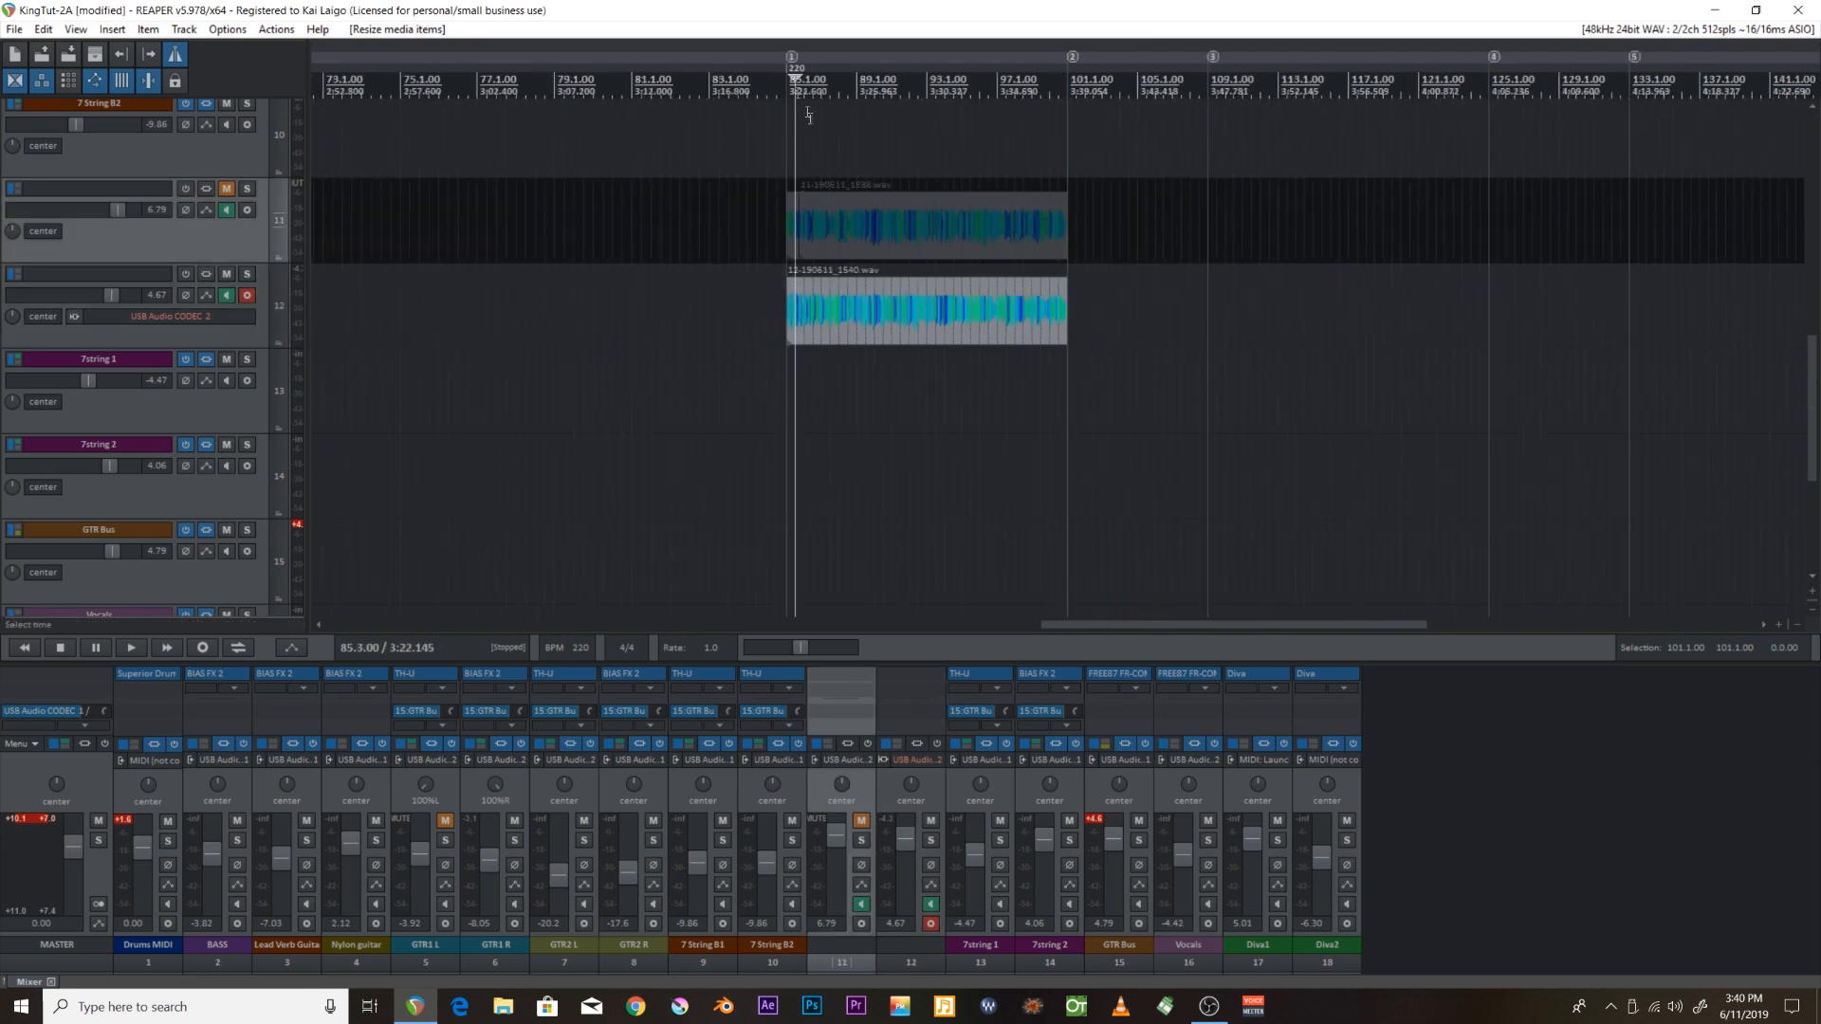
pyautogui.scroll(8, 1043, 270)
pyautogui.click(1010, 244)
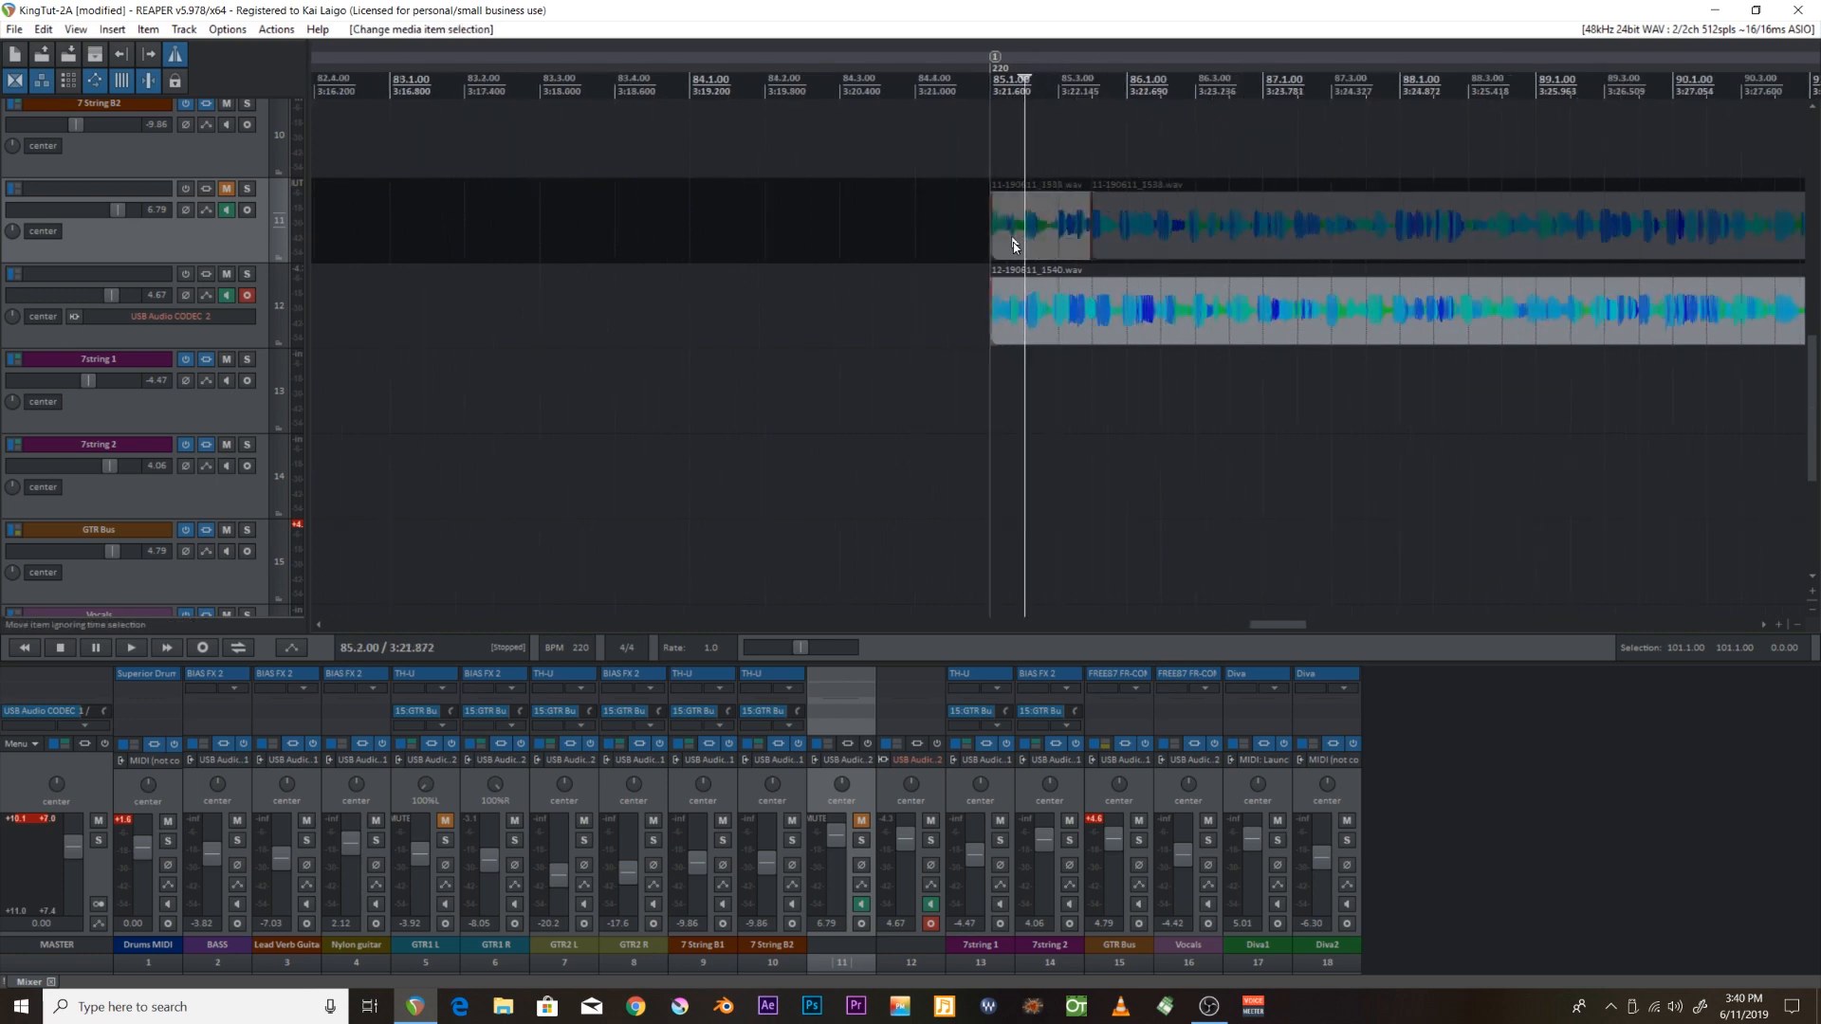
pyautogui.keyDown('shift'); pyautogui.click(1151, 328); pyautogui.keyUp('shift')
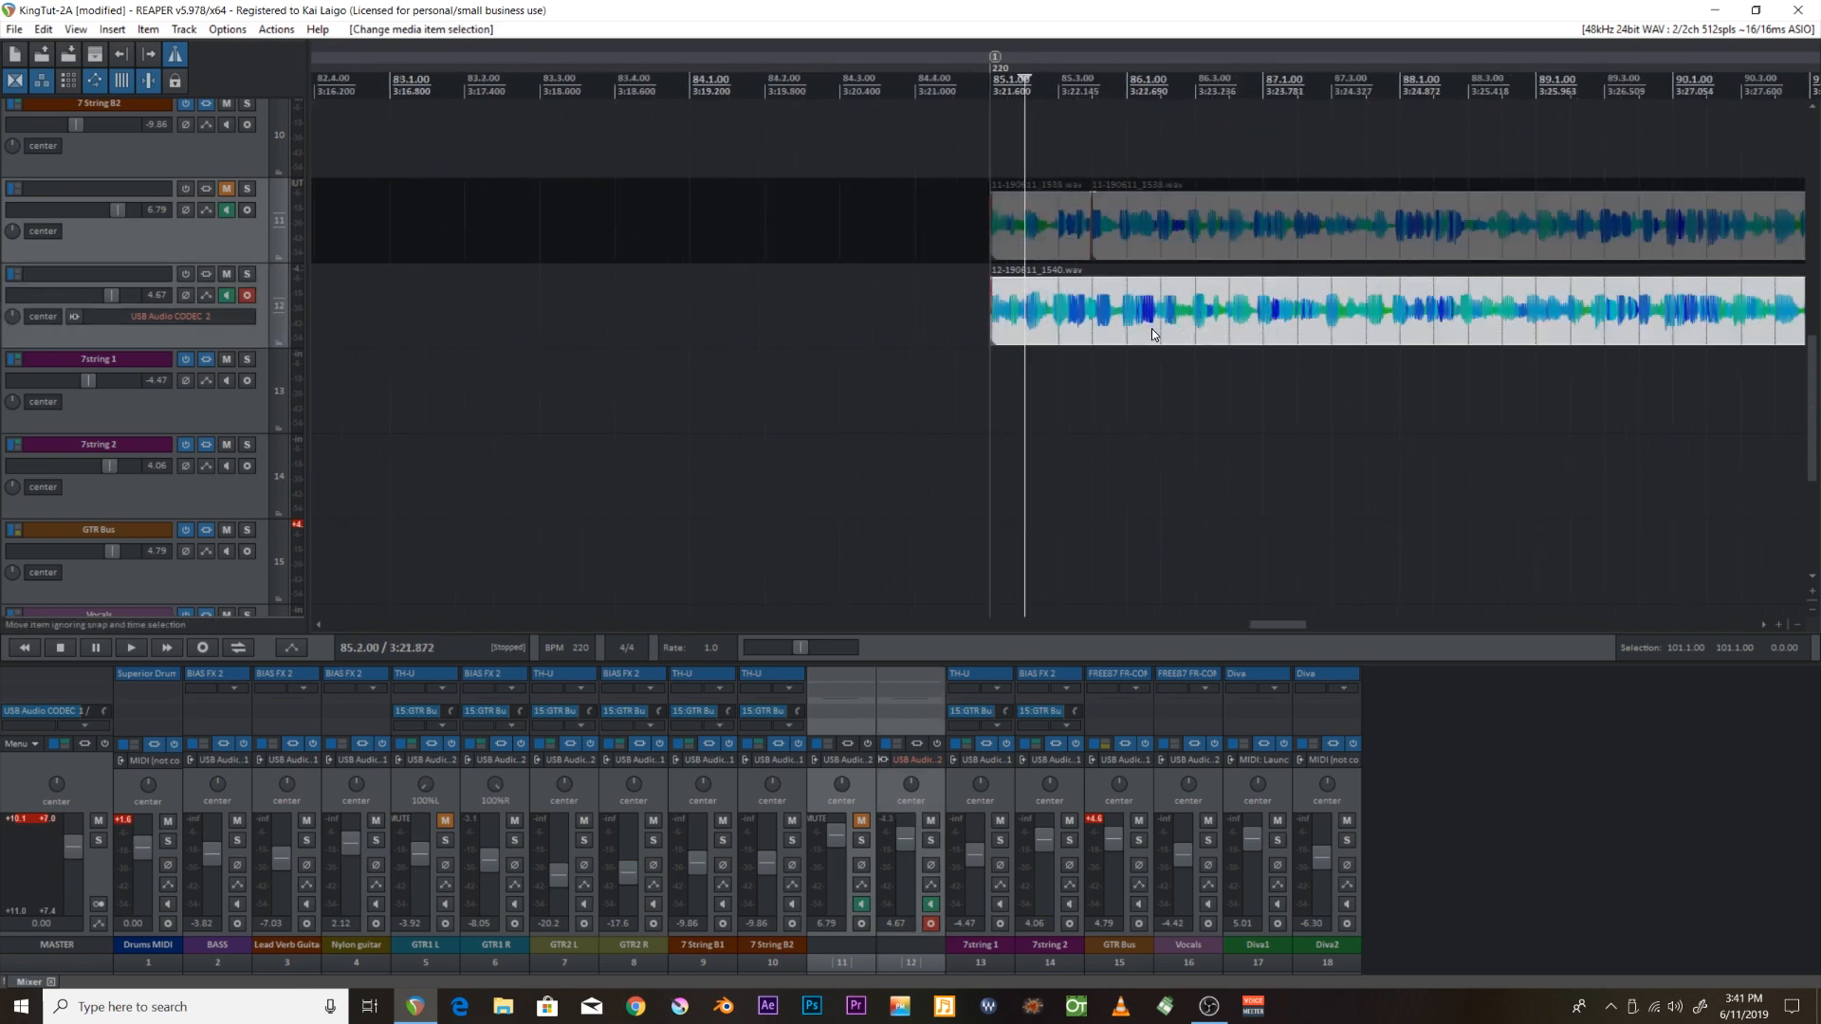
pyautogui.moveTo(1008, 242); pyautogui.dragTo(1005, 372)
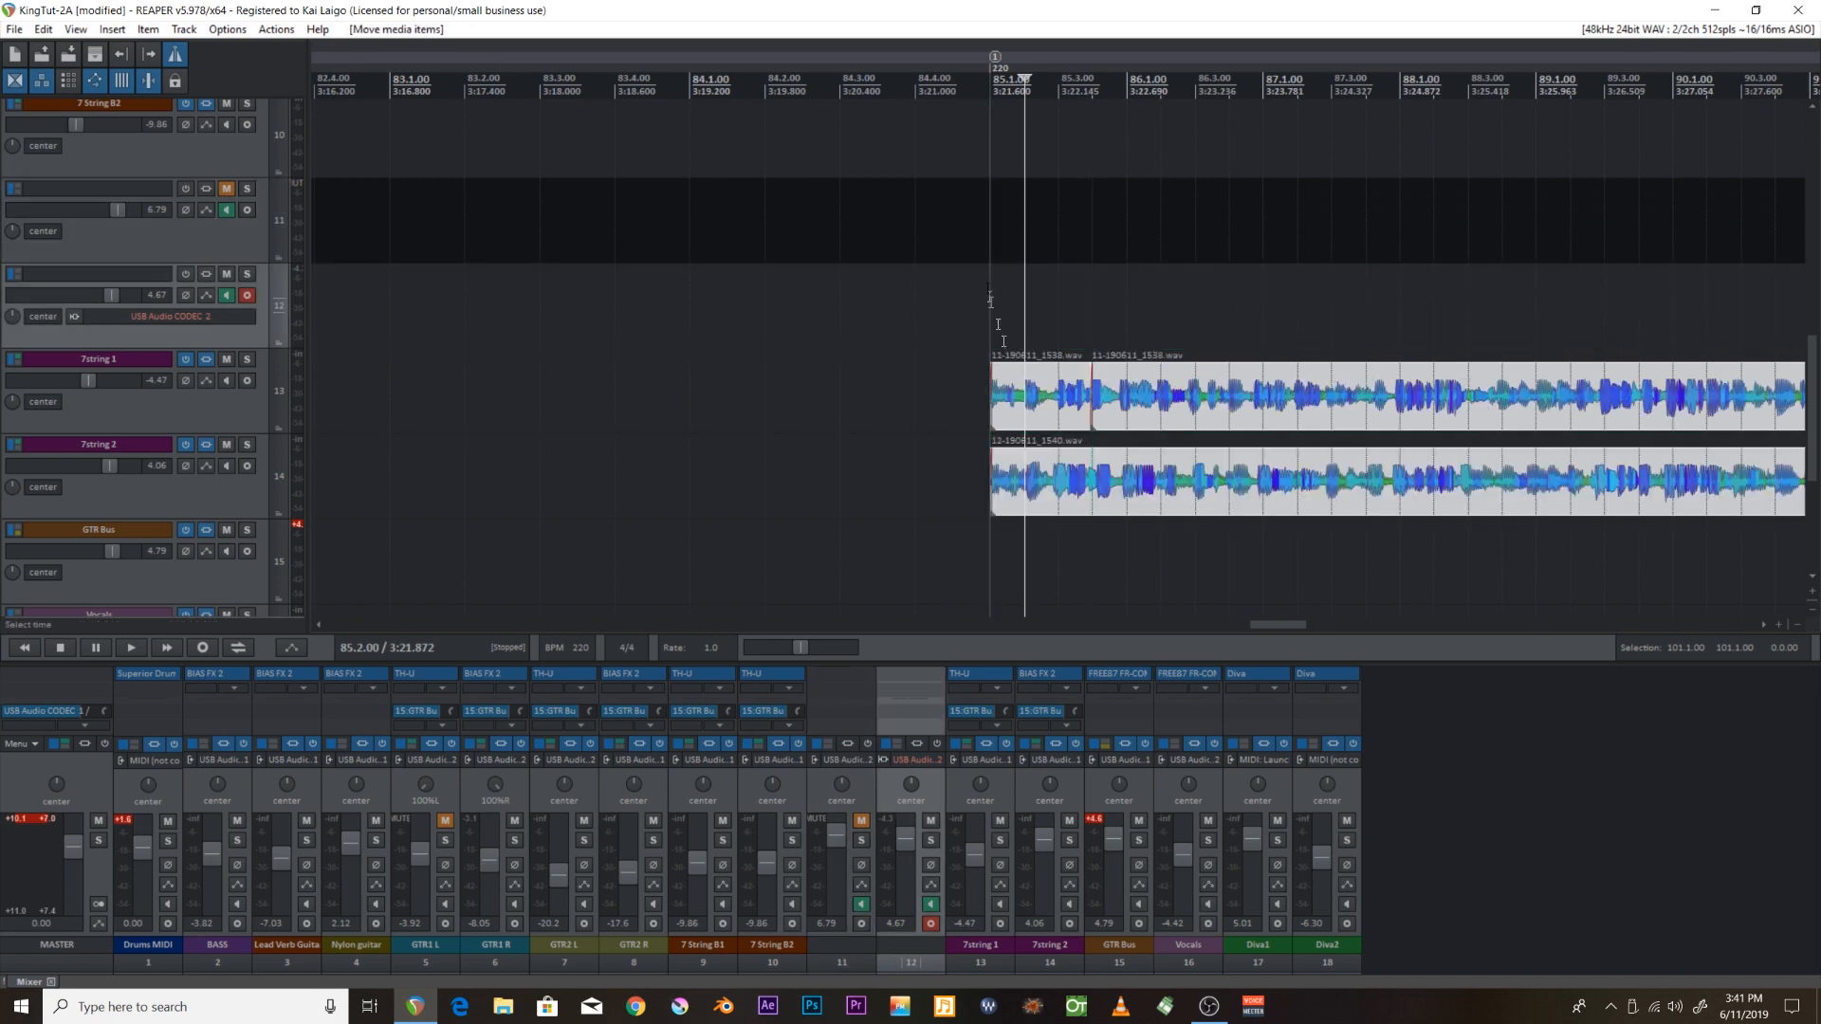
# Disarm track 12 and play the moved 7string takes back from marker 1 at 85.1.00.
pyautogui.click(980, 112)
pyautogui.scroll(5, 980, 112)
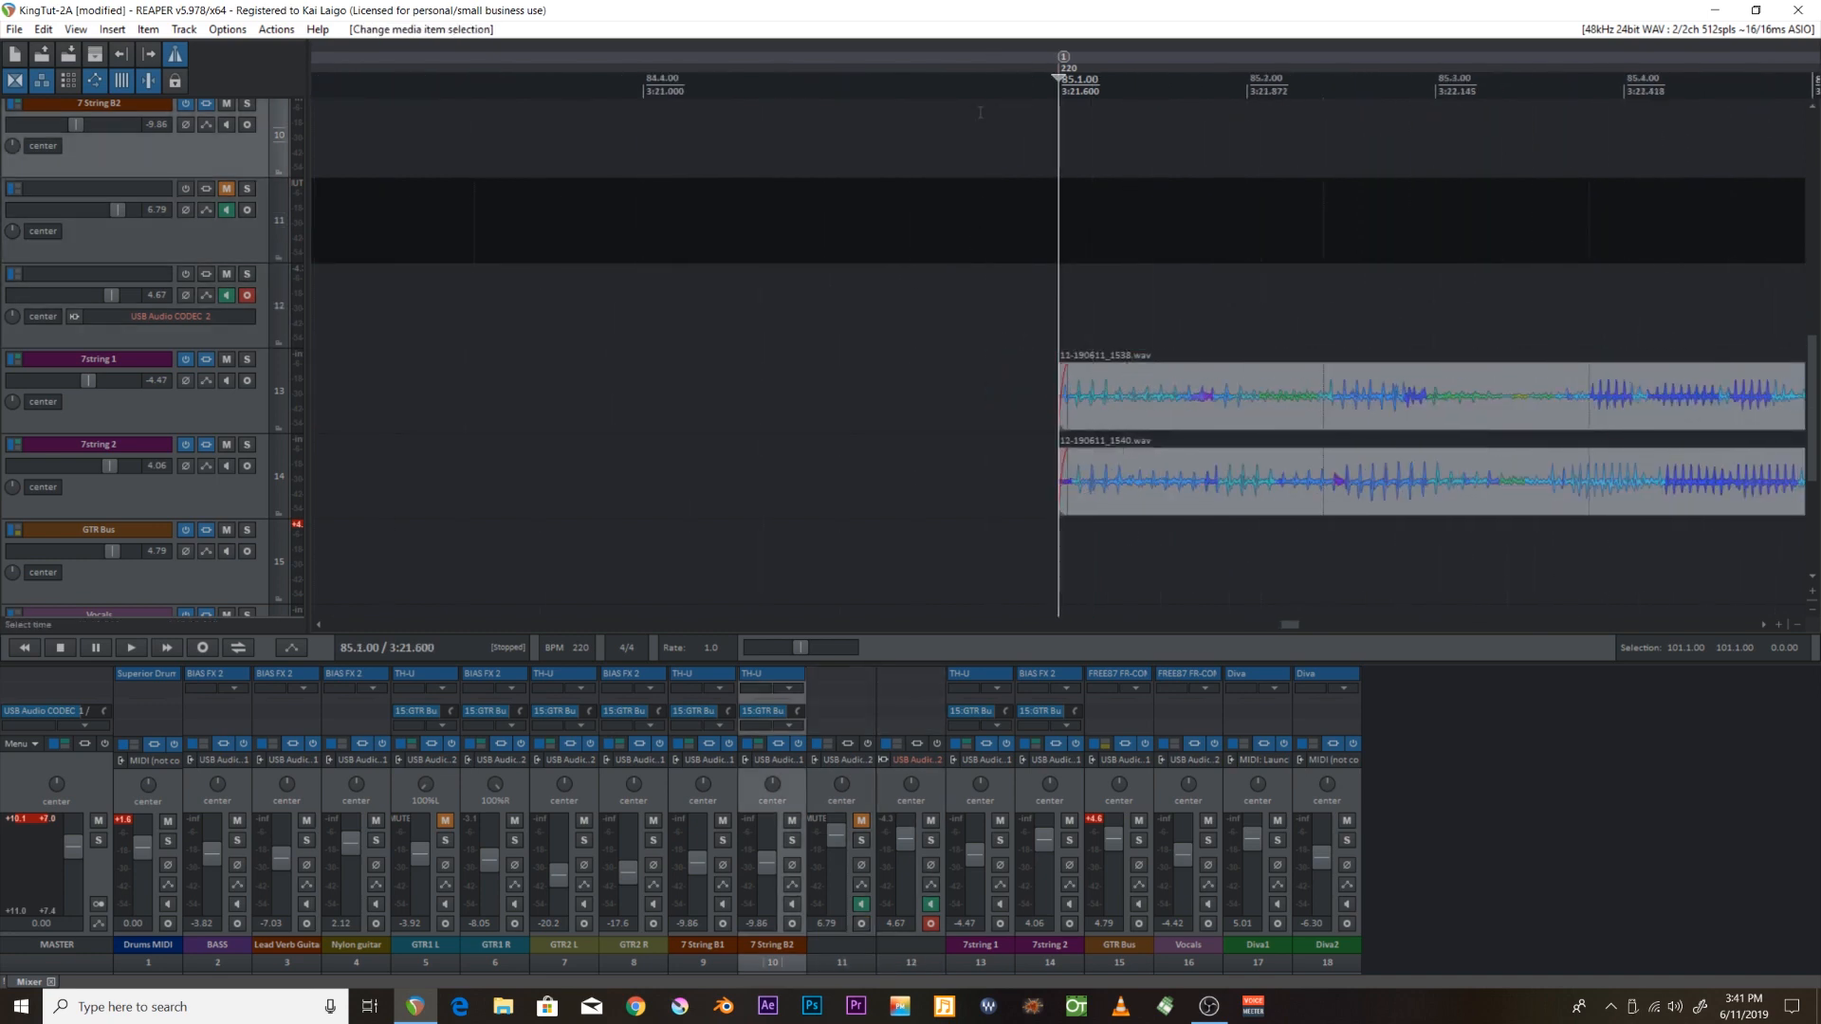
pyautogui.click(247, 297)
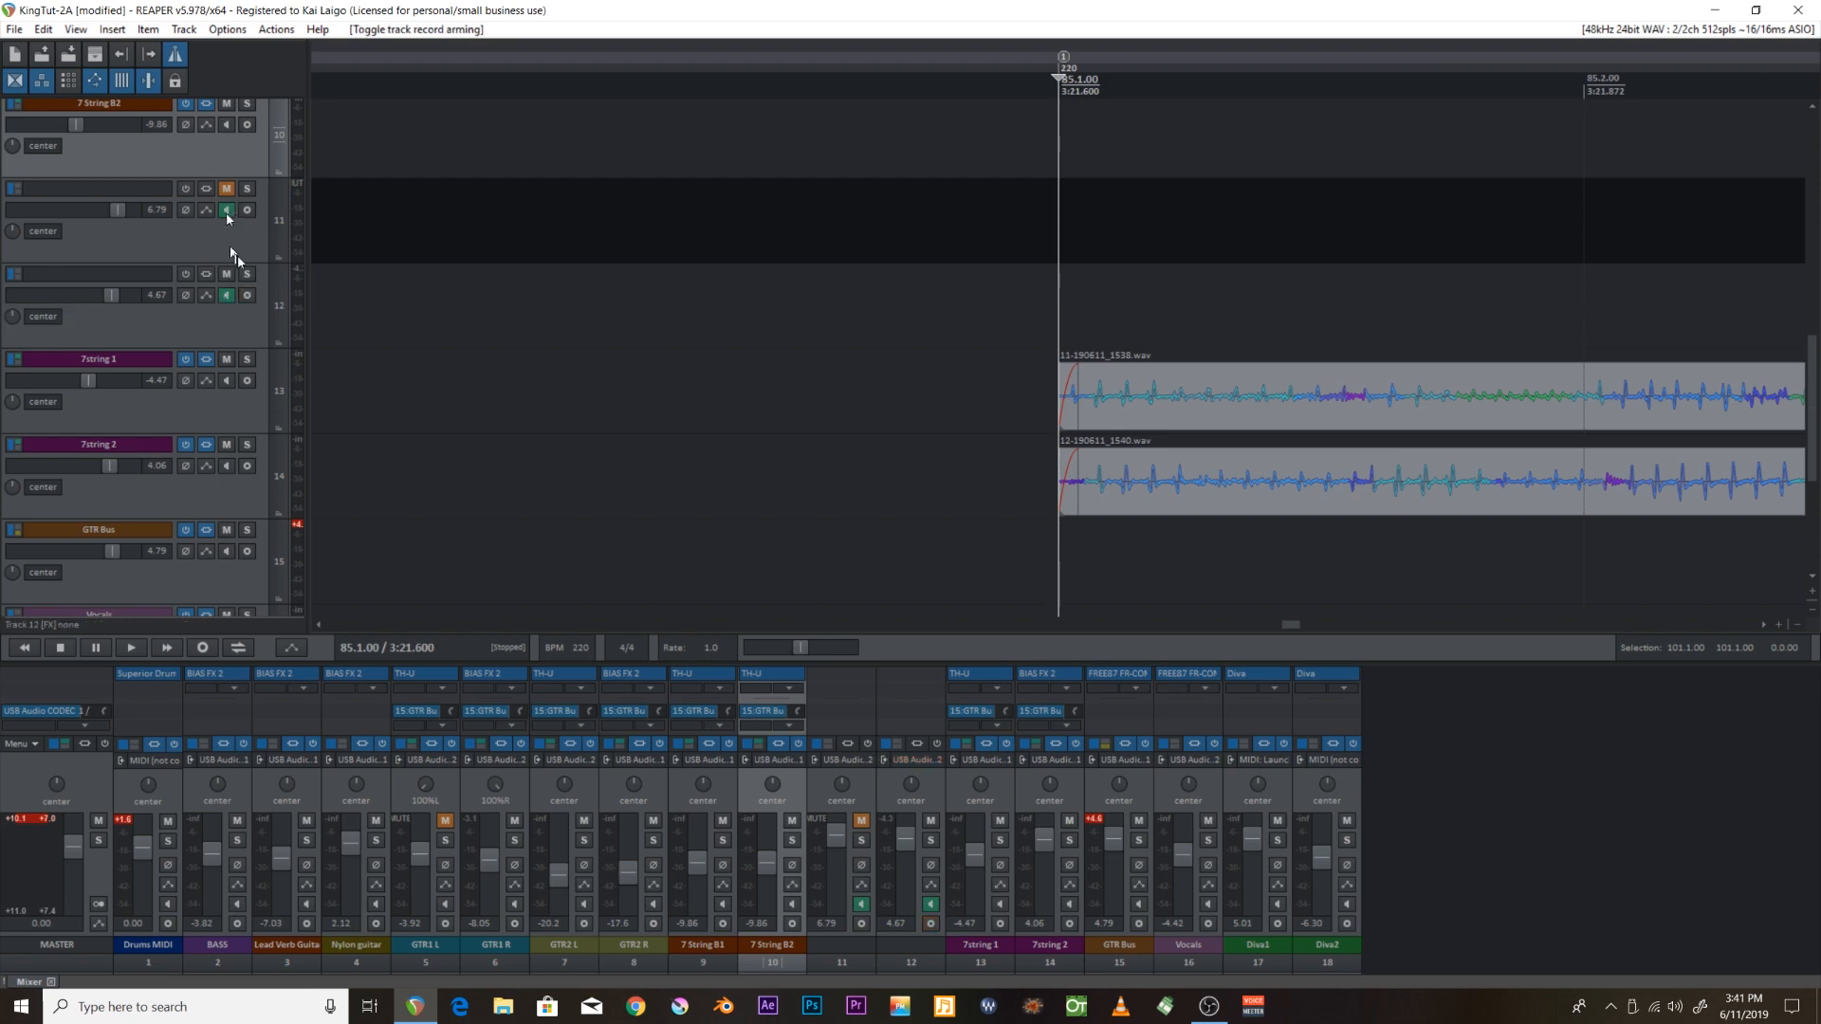
pyautogui.press('space')
pyautogui.scroll(-4, 569, 351)
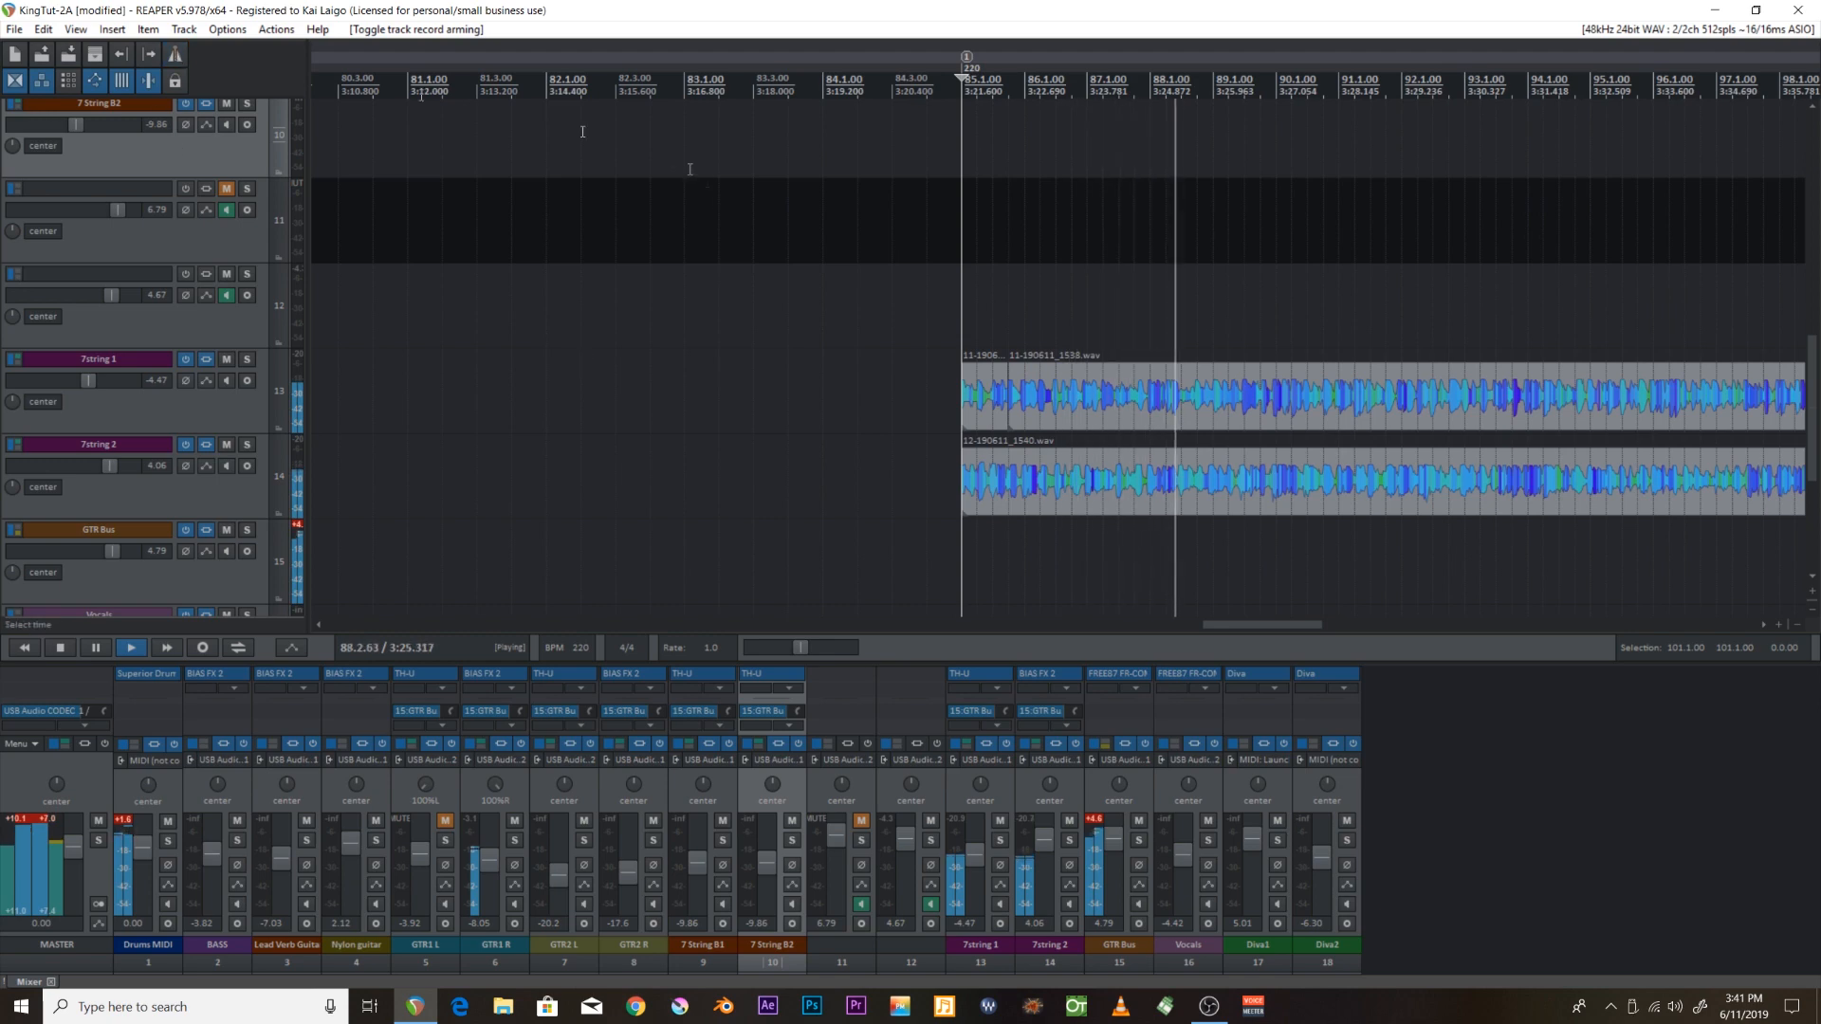
pyautogui.scroll(-2, 689, 169)
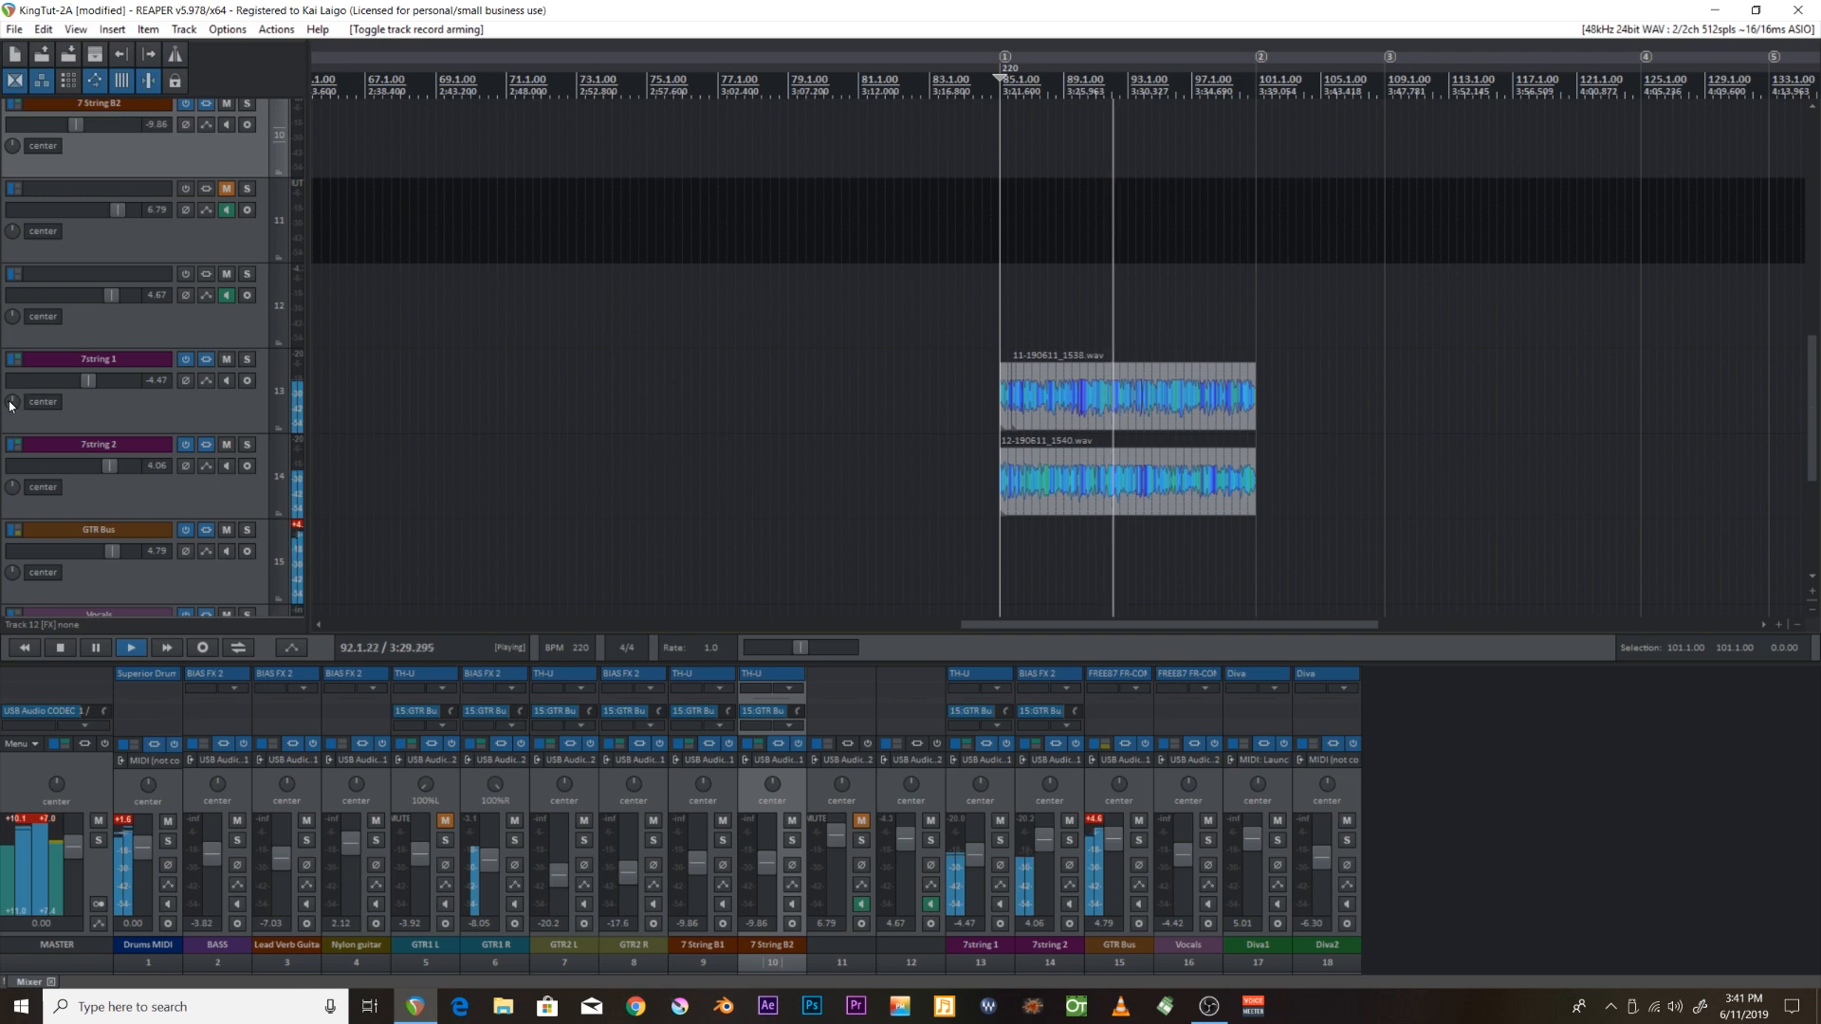
# Pan 7string 1 to 100% left and 7string 2 to 100% right, and save the project.
pyautogui.moveTo(10, 406); pyautogui.dragTo(11, 476)
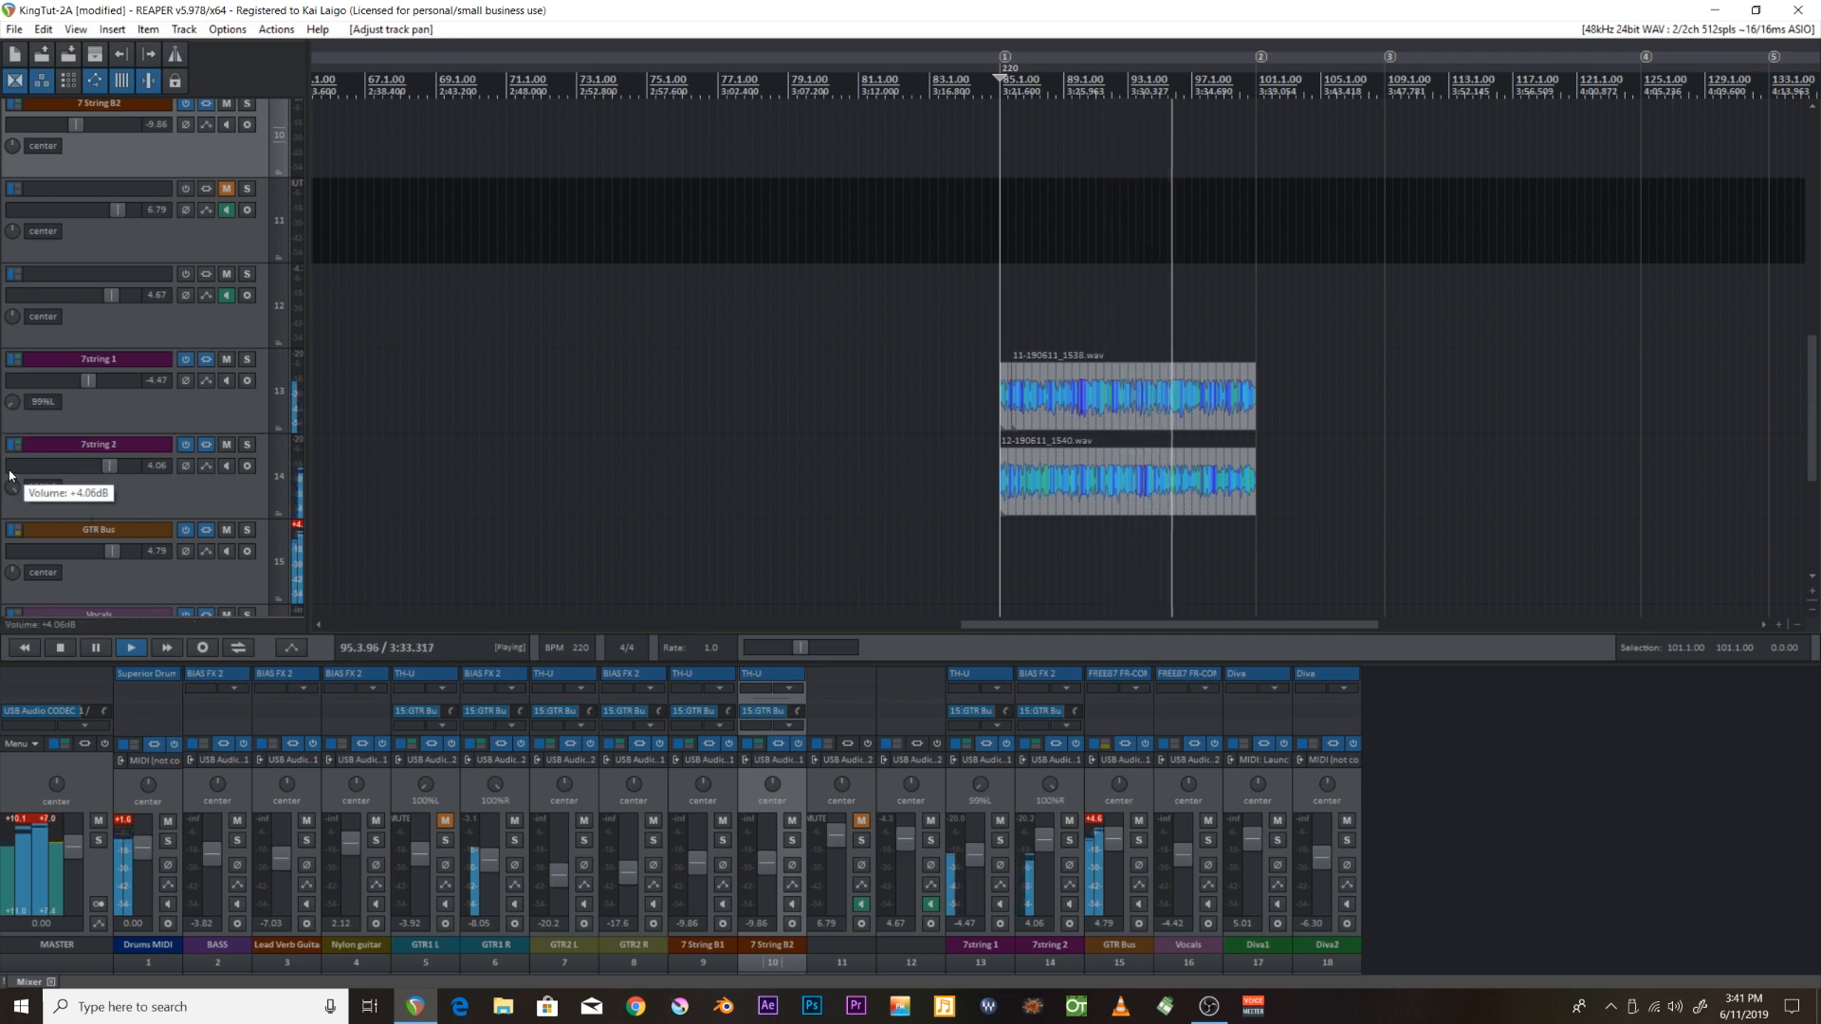
pyautogui.moveTo(11, 404); pyautogui.dragTo(13, 407)
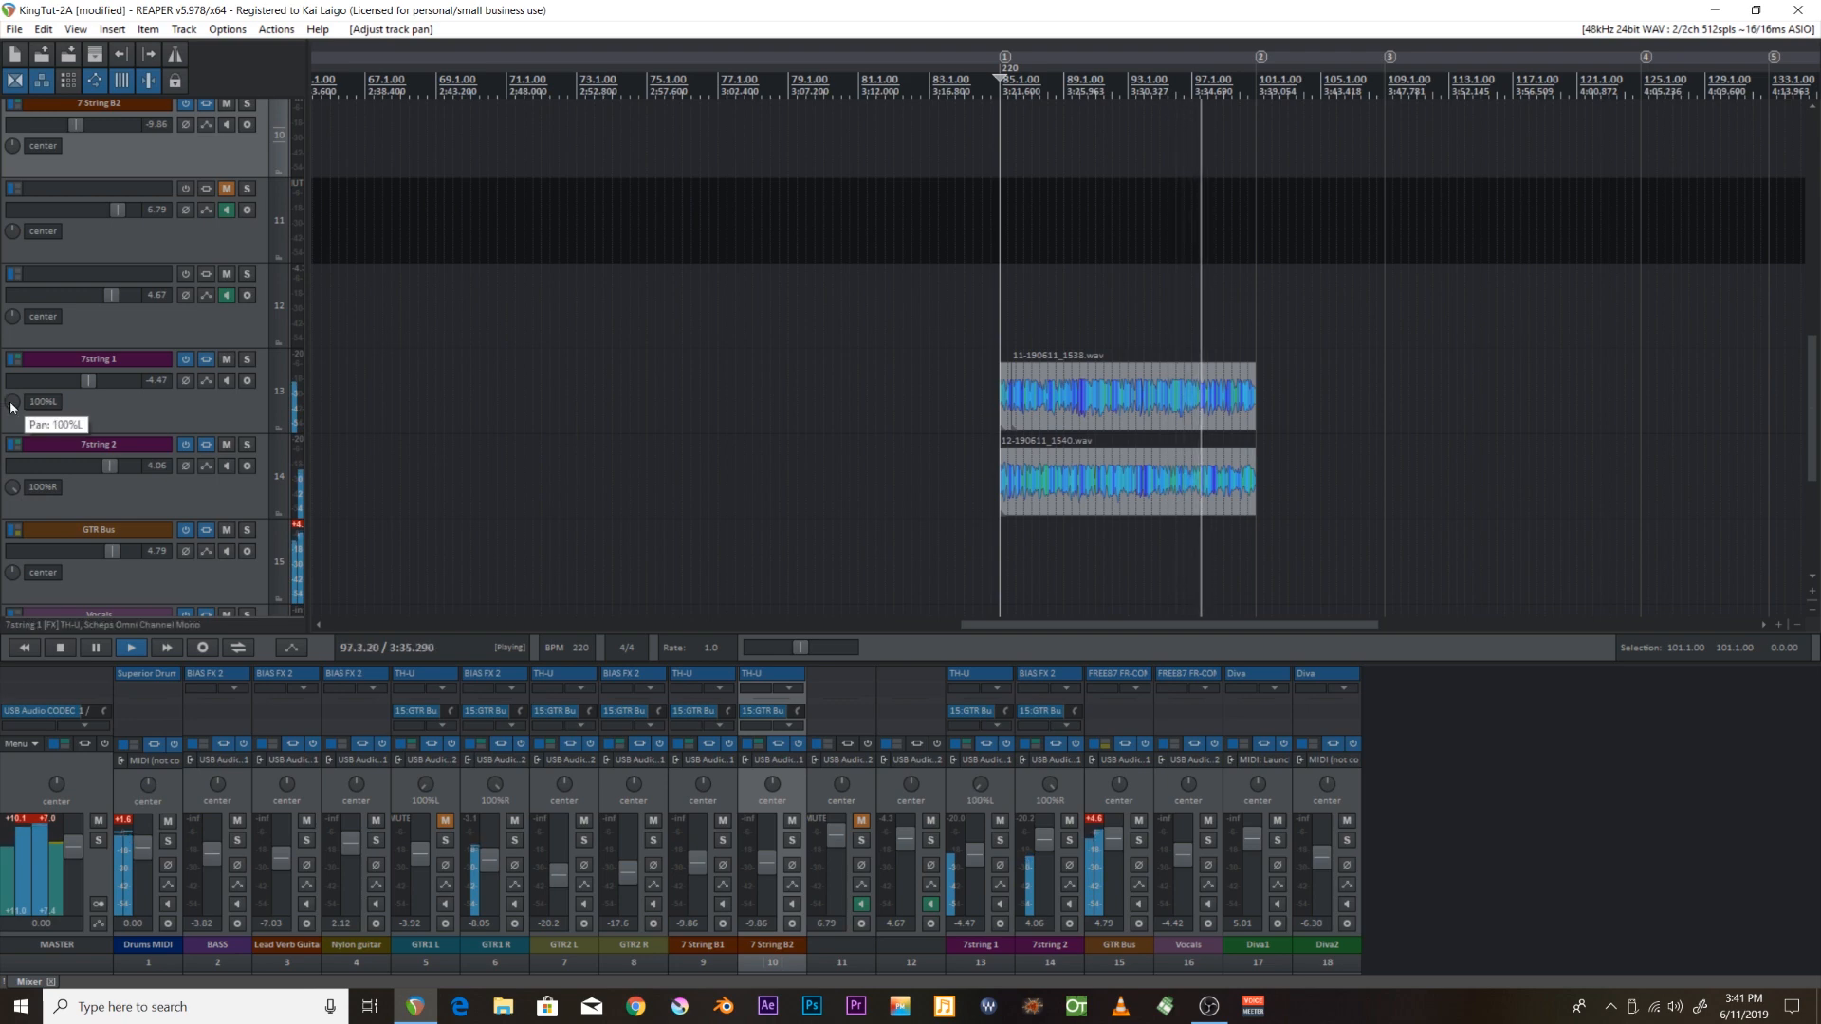
pyautogui.scroll(3, 1151, 348)
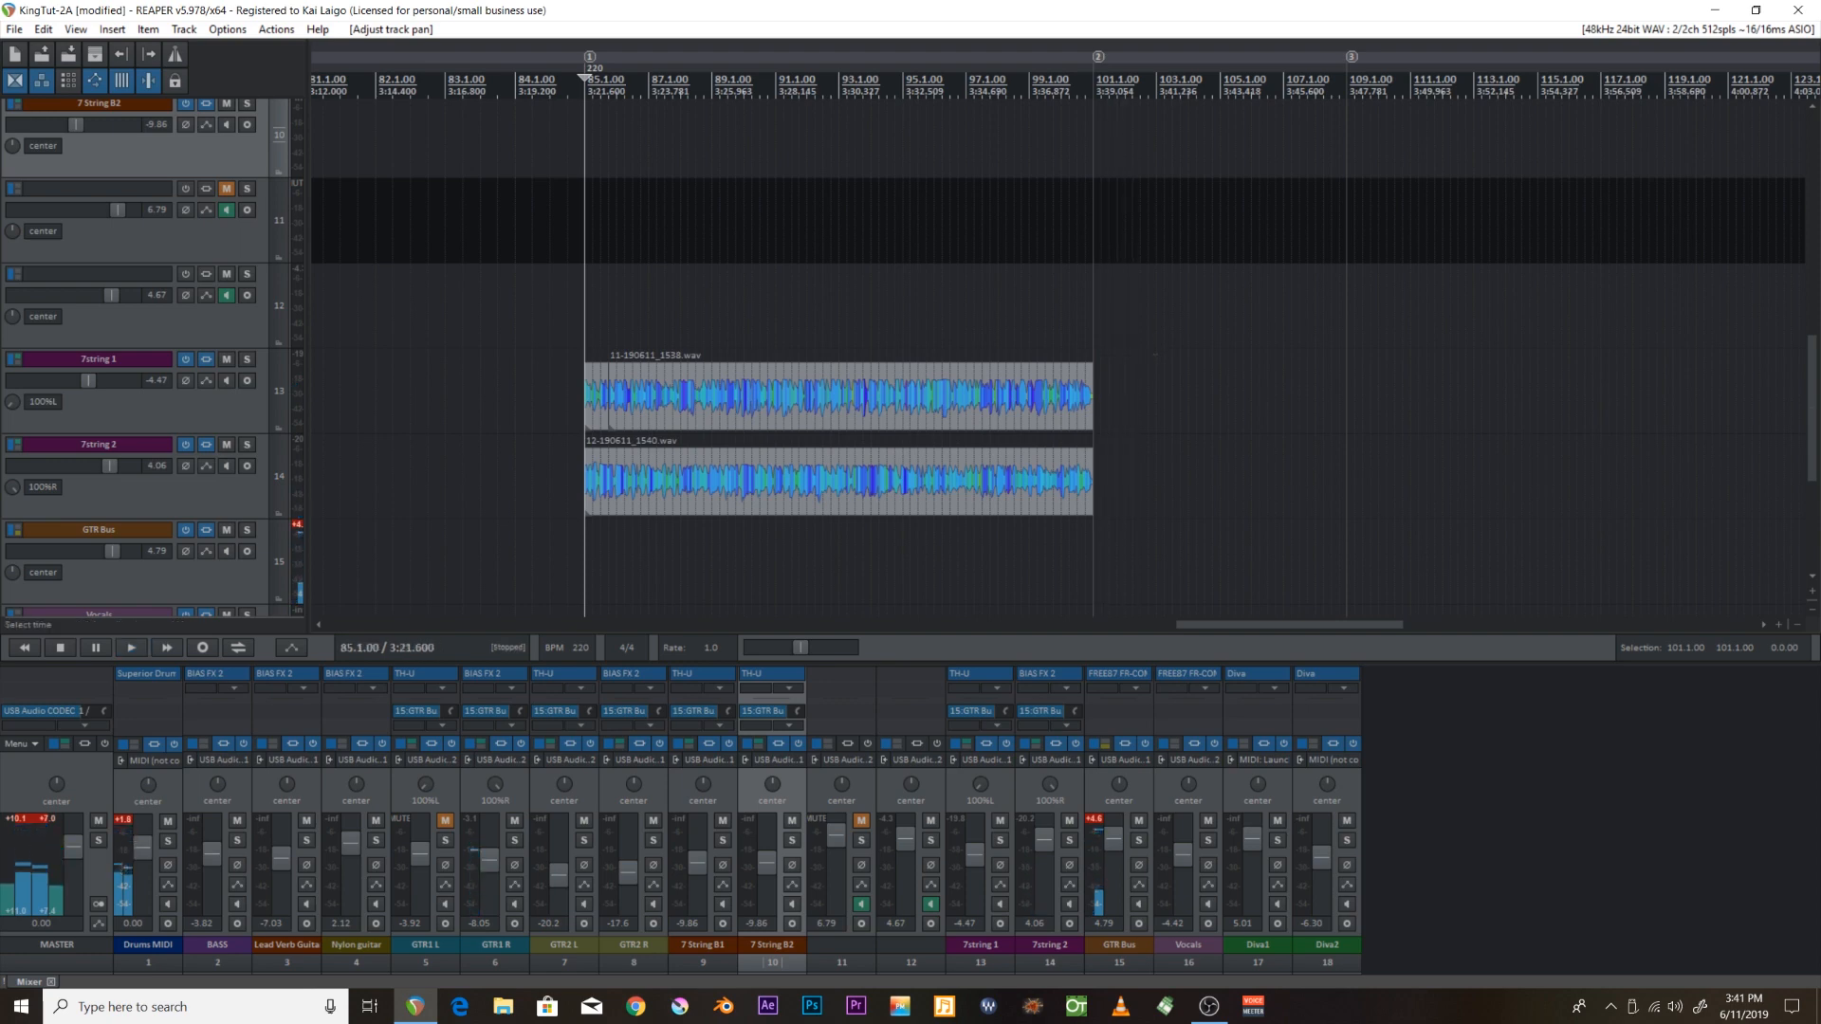
pyautogui.hotkey('ctrl', 's')
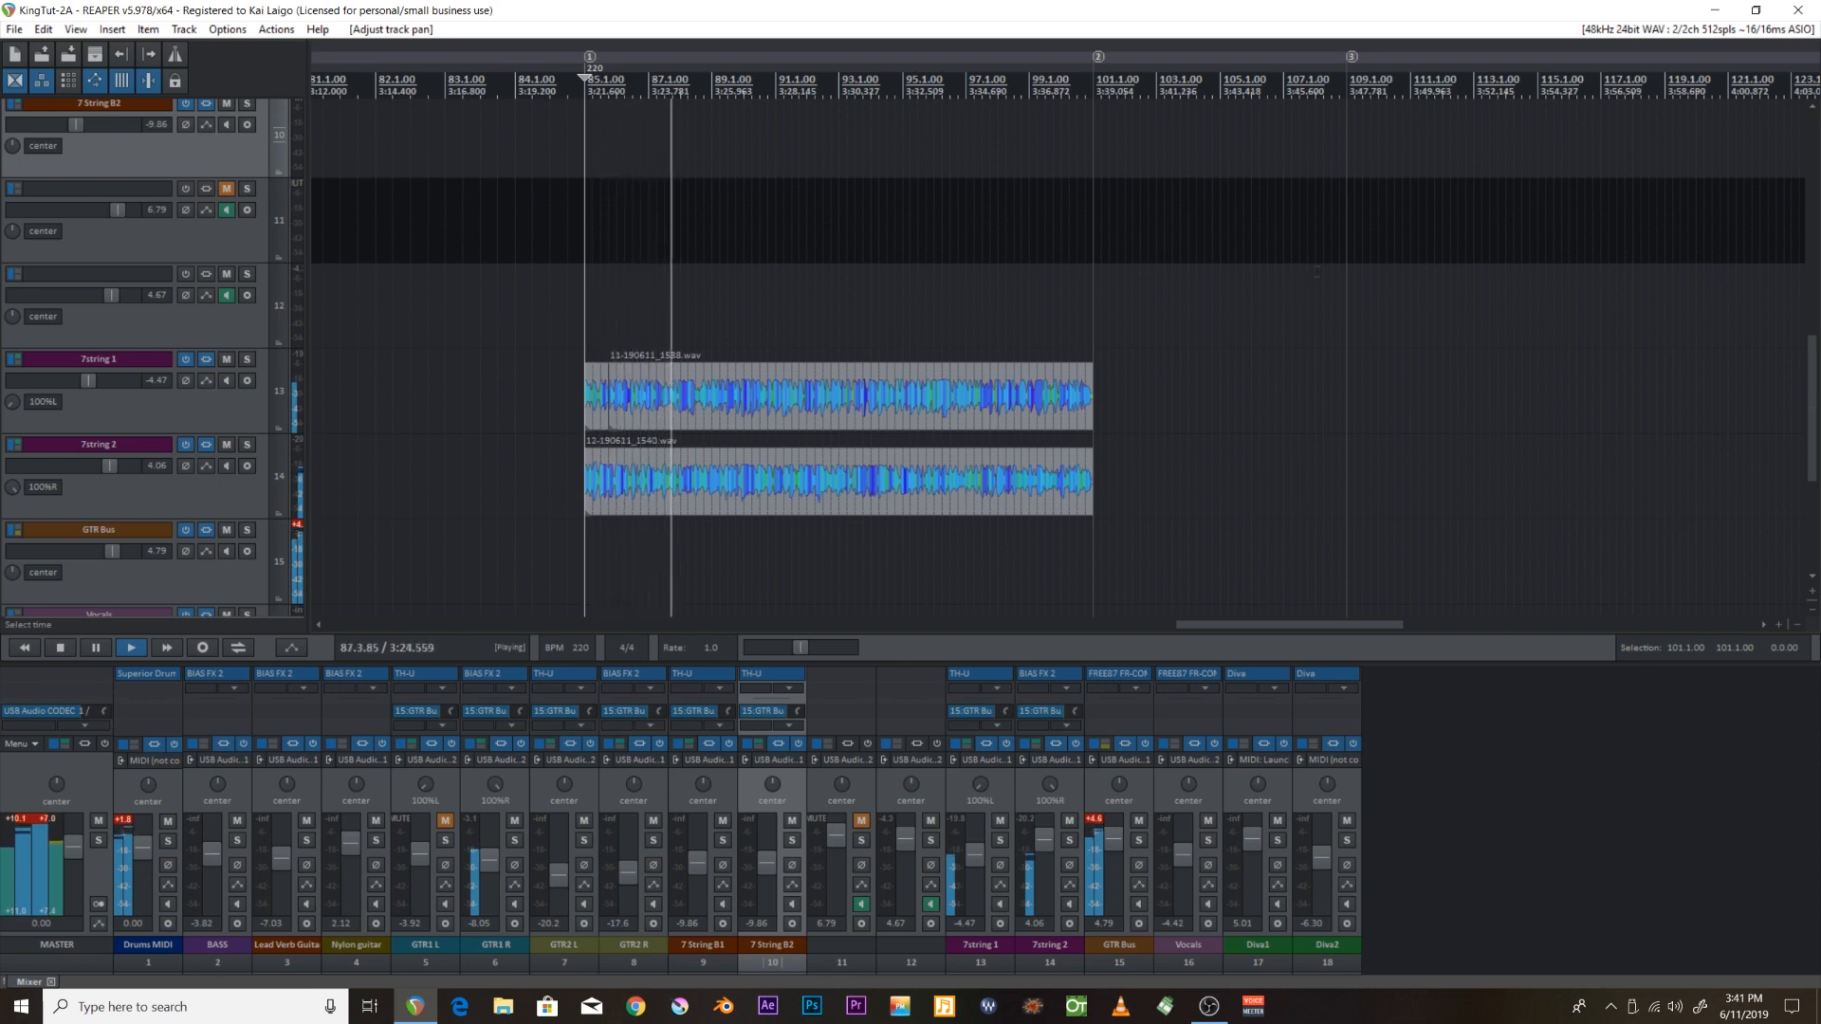
# Compare the mix during playback with the 7string 1 and 7string 2 tracks muted and unmuted together.
pyautogui.scroll(-3, 1312, 284)
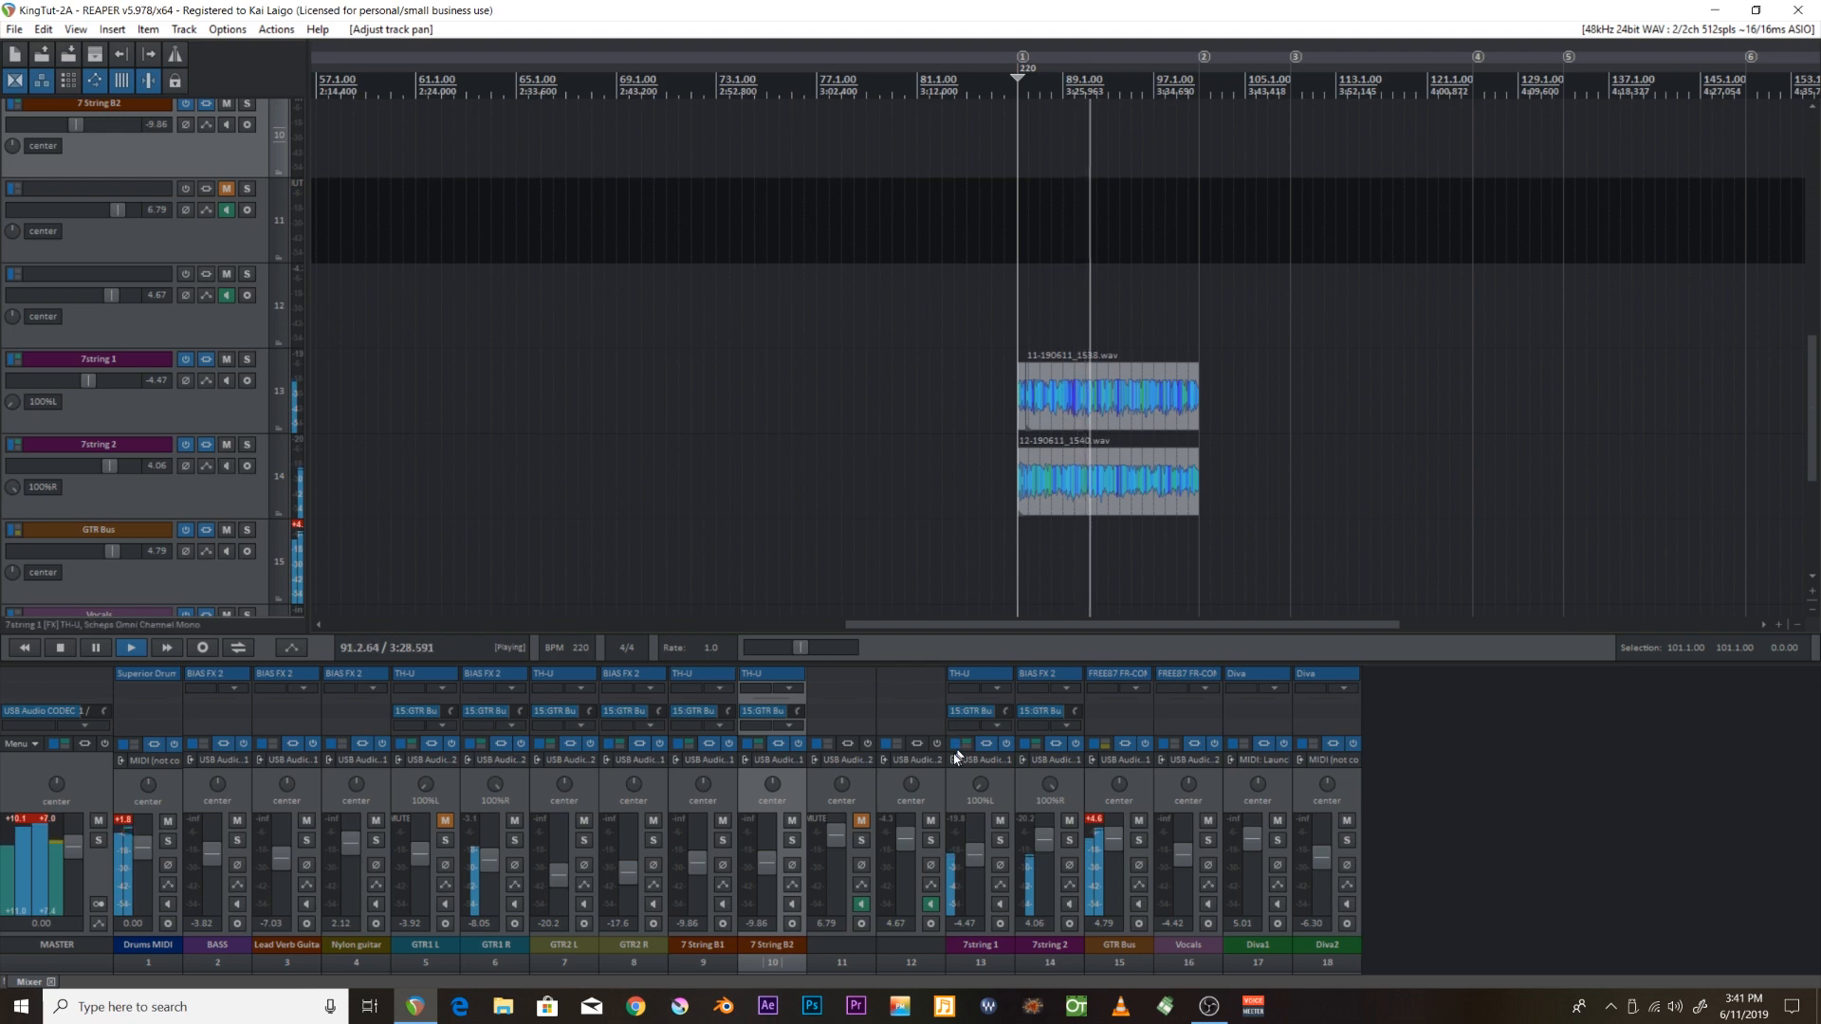
pyautogui.click(1010, 810)
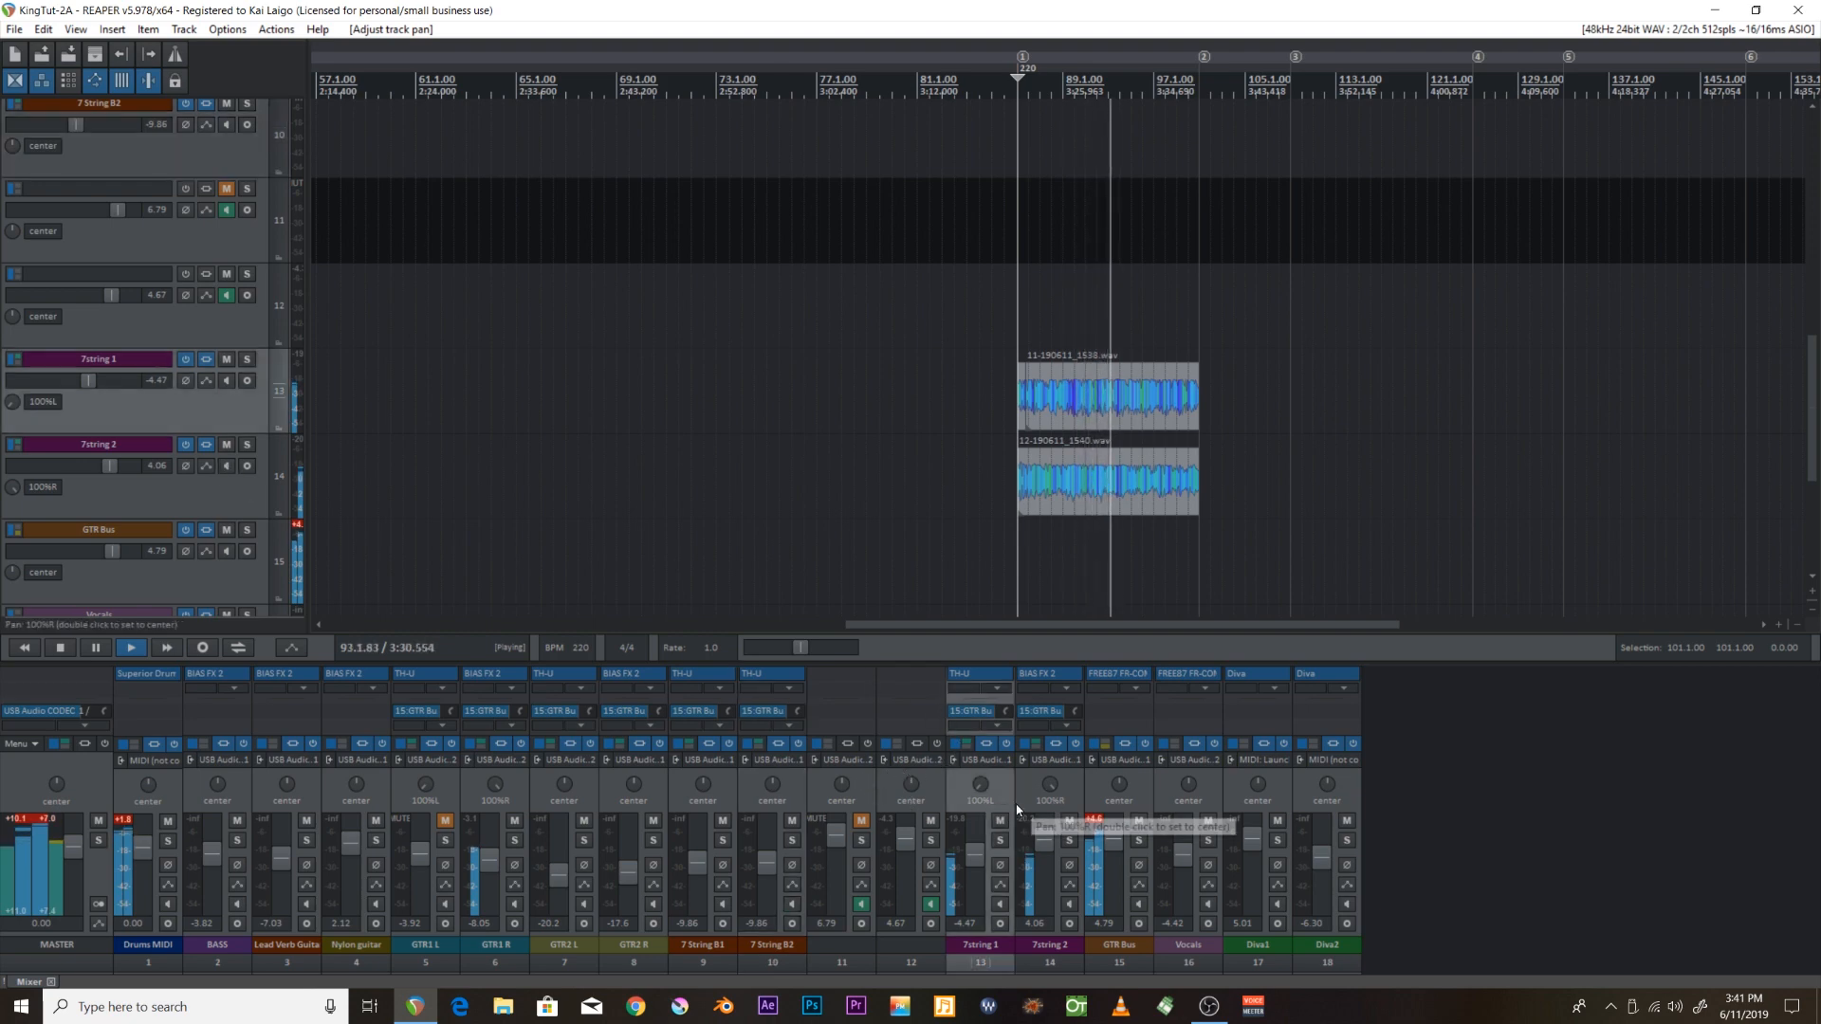
pyautogui.keyDown('ctrl'); pyautogui.click(1040, 811); pyautogui.keyUp('ctrl')
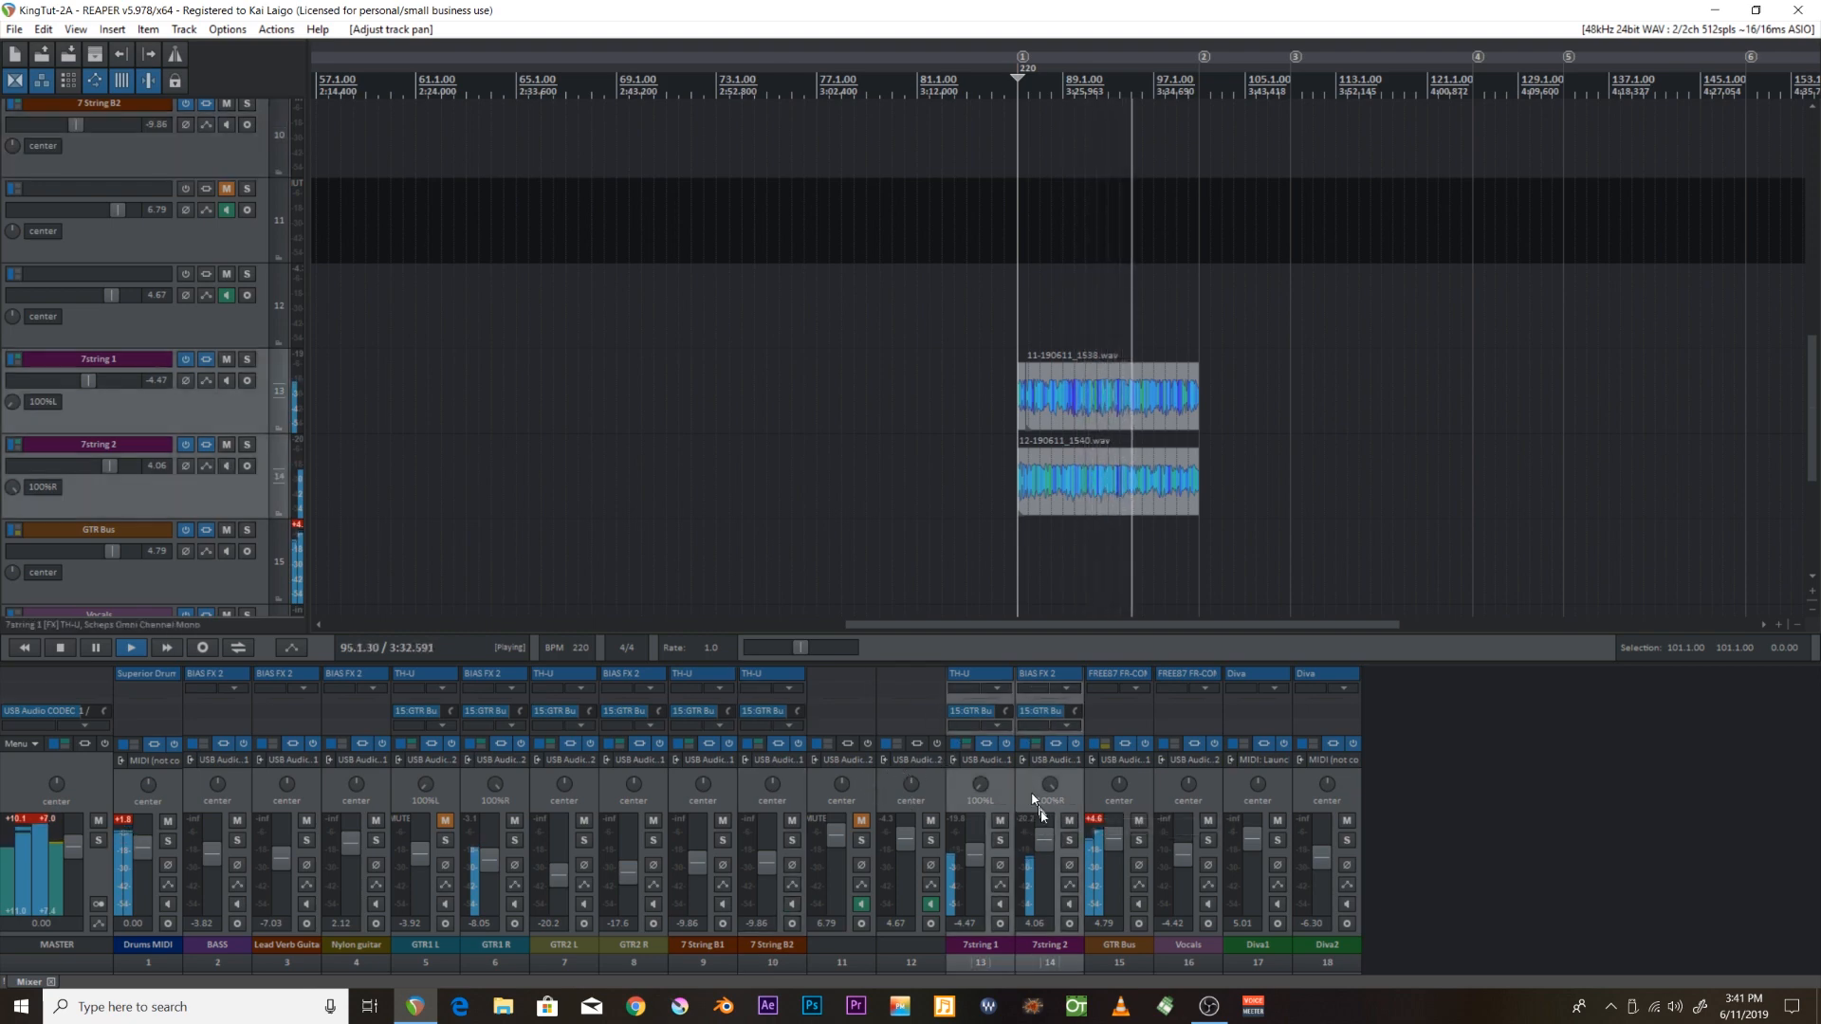
pyautogui.click(1070, 822)
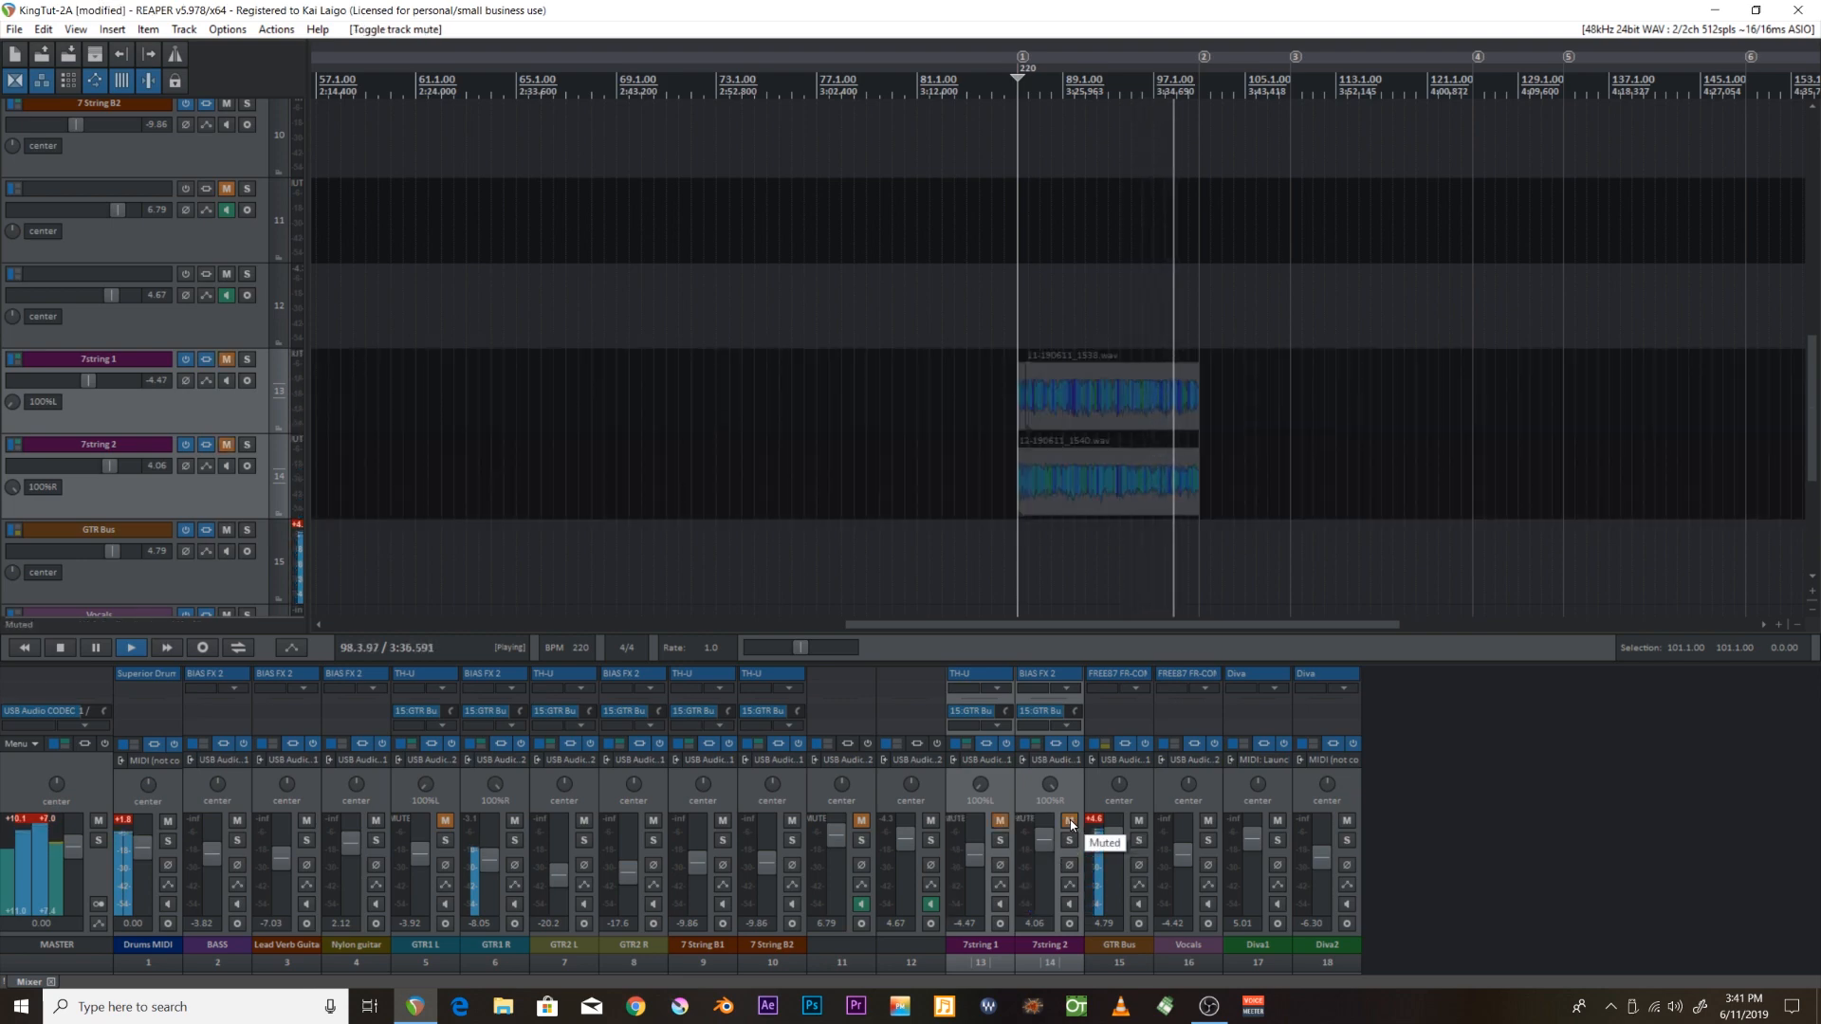
pyautogui.click(1070, 821)
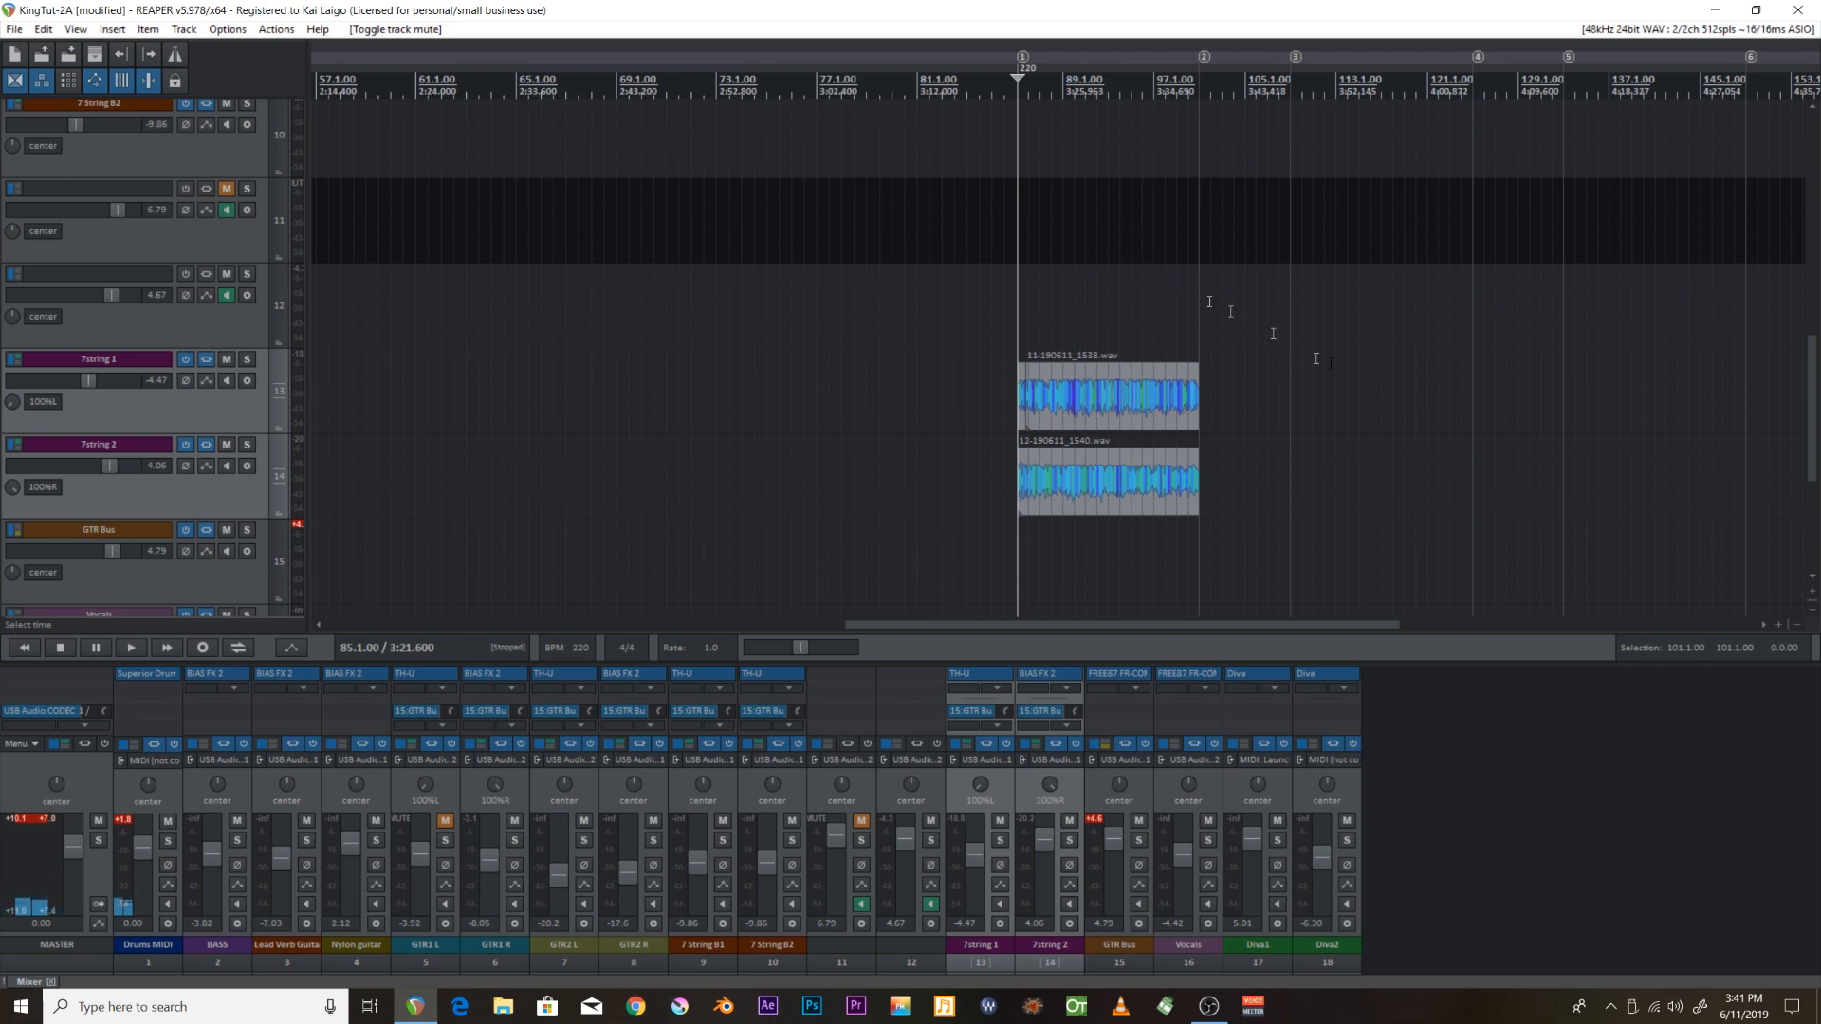
# Arm track 12 and try recording the next guitar part from 97.4.00 past marker 2, deleting the take.
pyautogui.moveTo(1811, 414)
pyautogui.mouseDown()
pyautogui.moveTo(1811, 362)
pyautogui.moveTo(1811, 381)
pyautogui.mouseUp()
pyautogui.click(1193, 347)
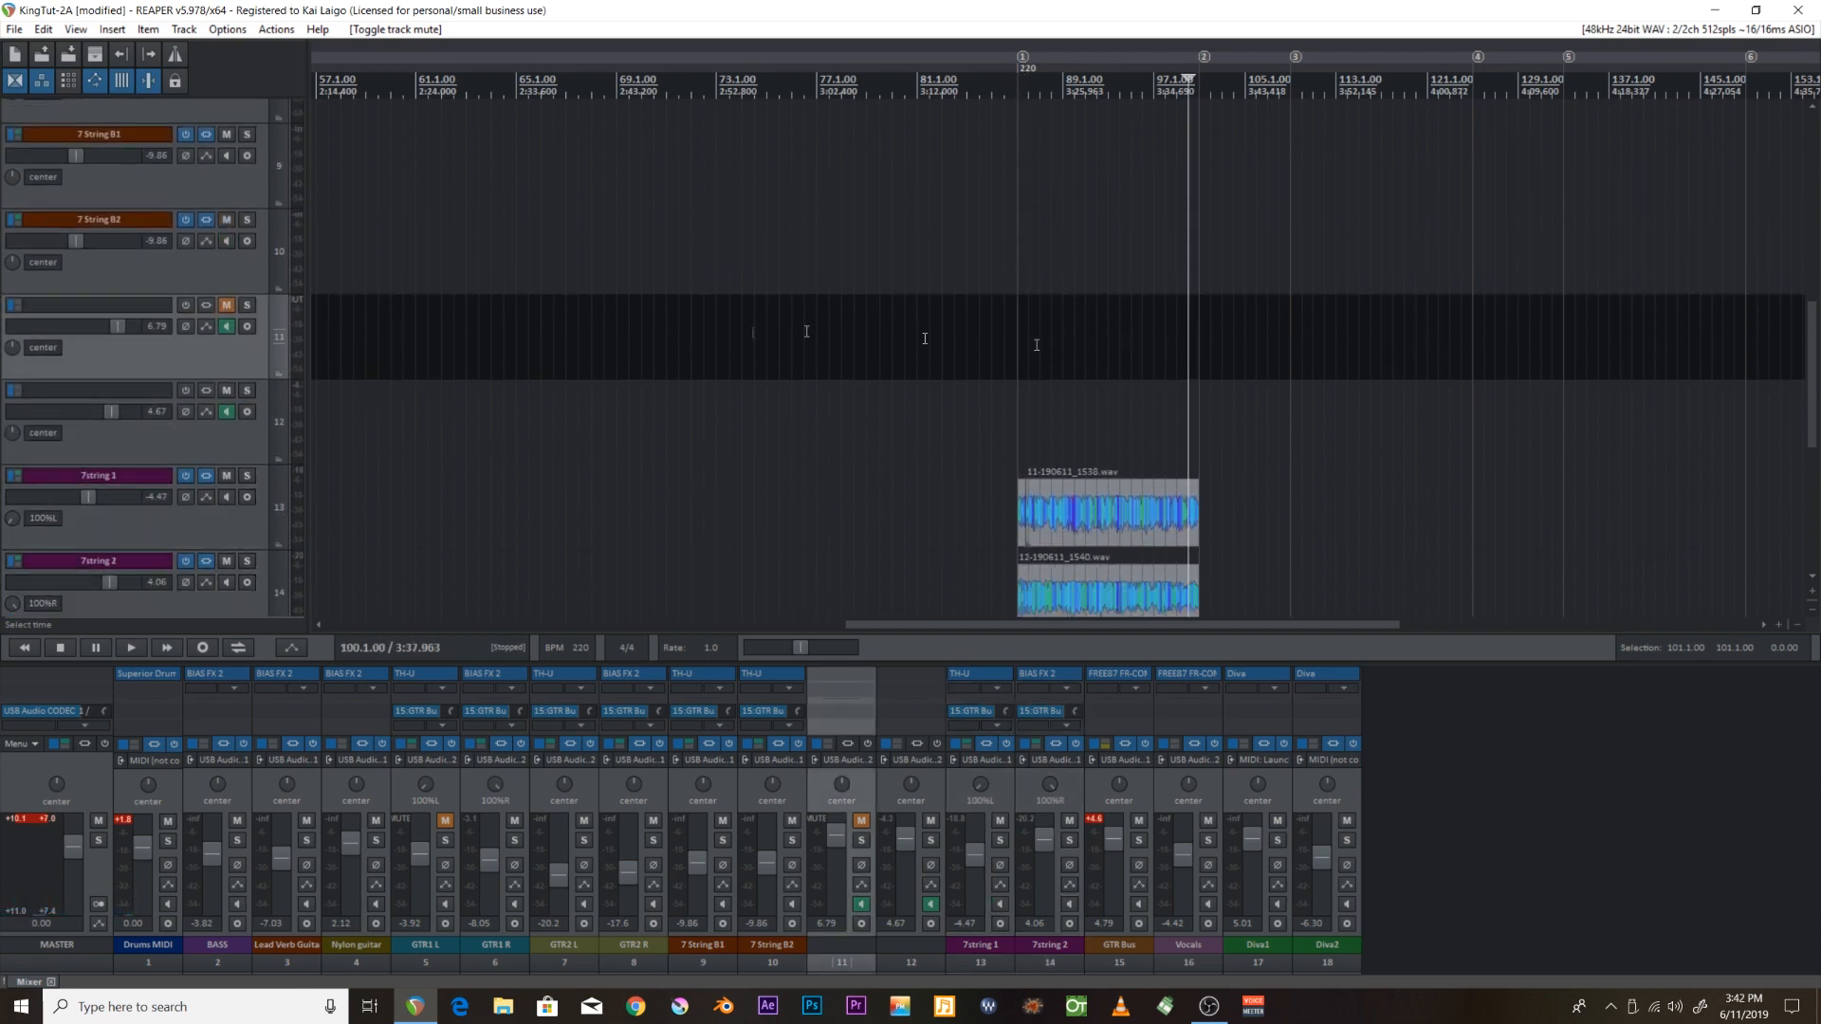
pyautogui.press('space')
pyautogui.scroll(7, 1199, 427)
pyautogui.press('space')
pyautogui.click(245, 412)
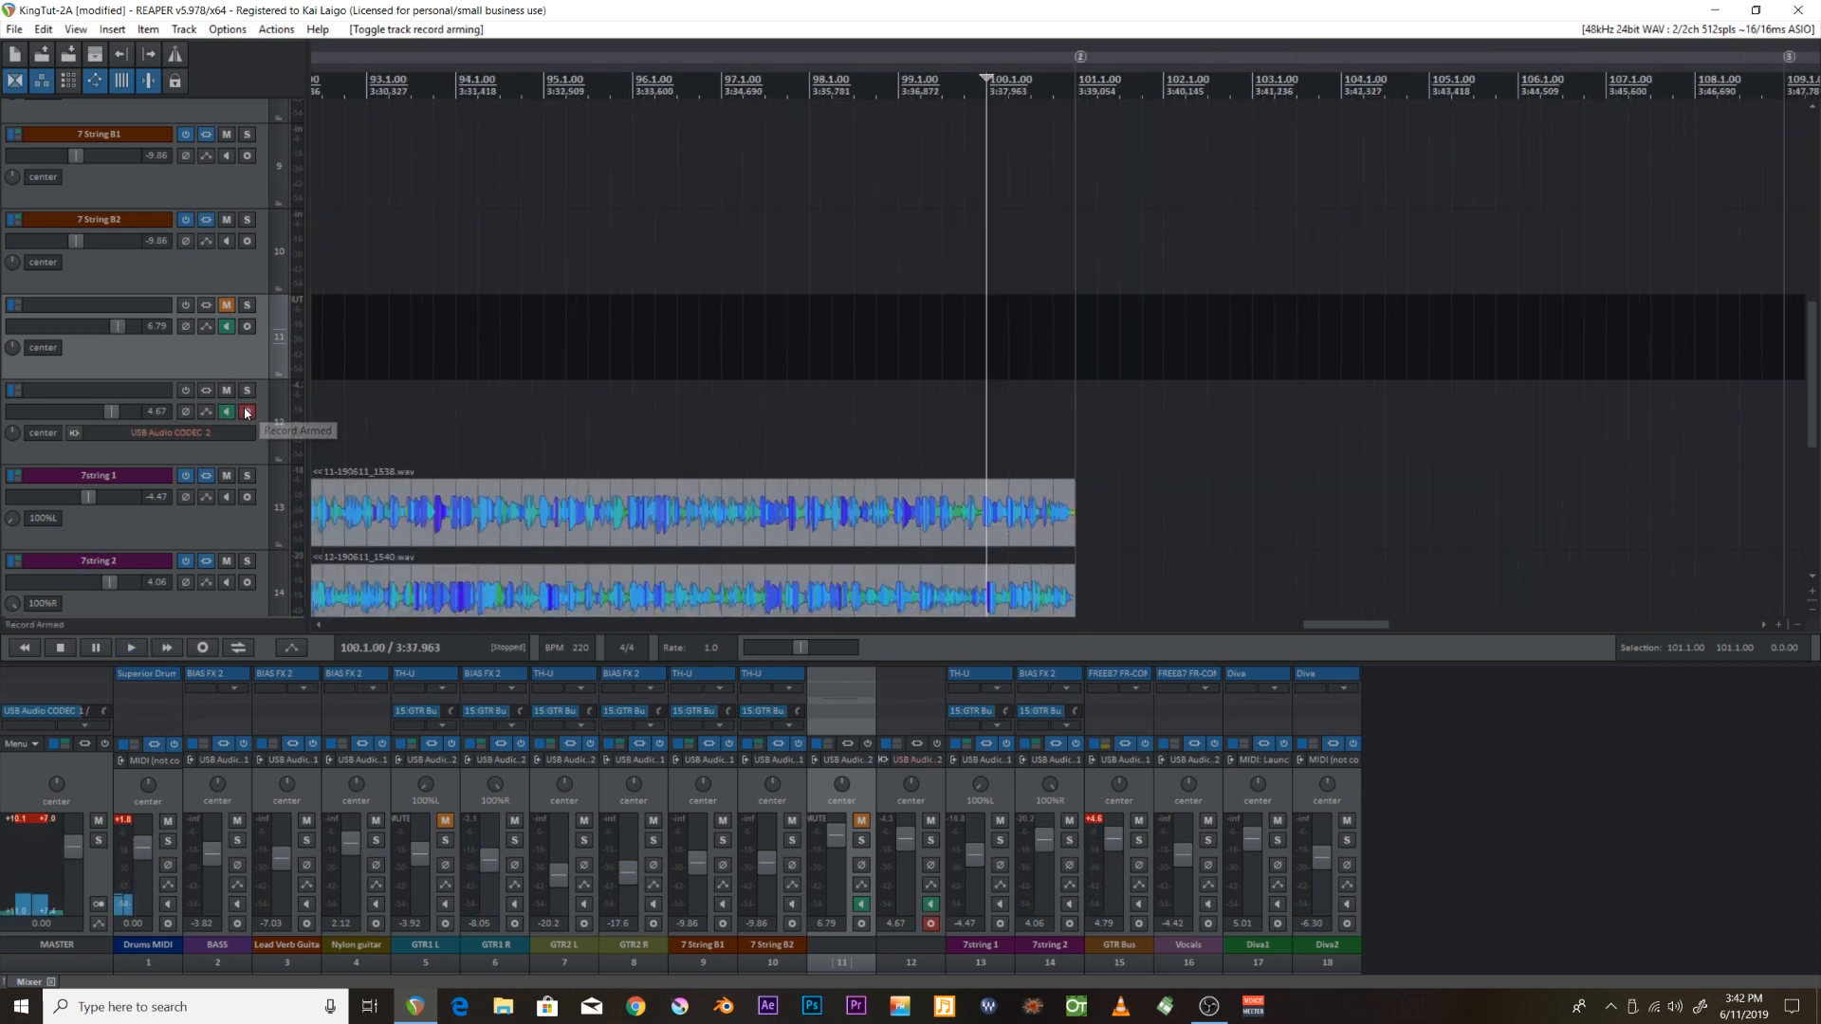
pyautogui.click(202, 647)
pyautogui.press('space')
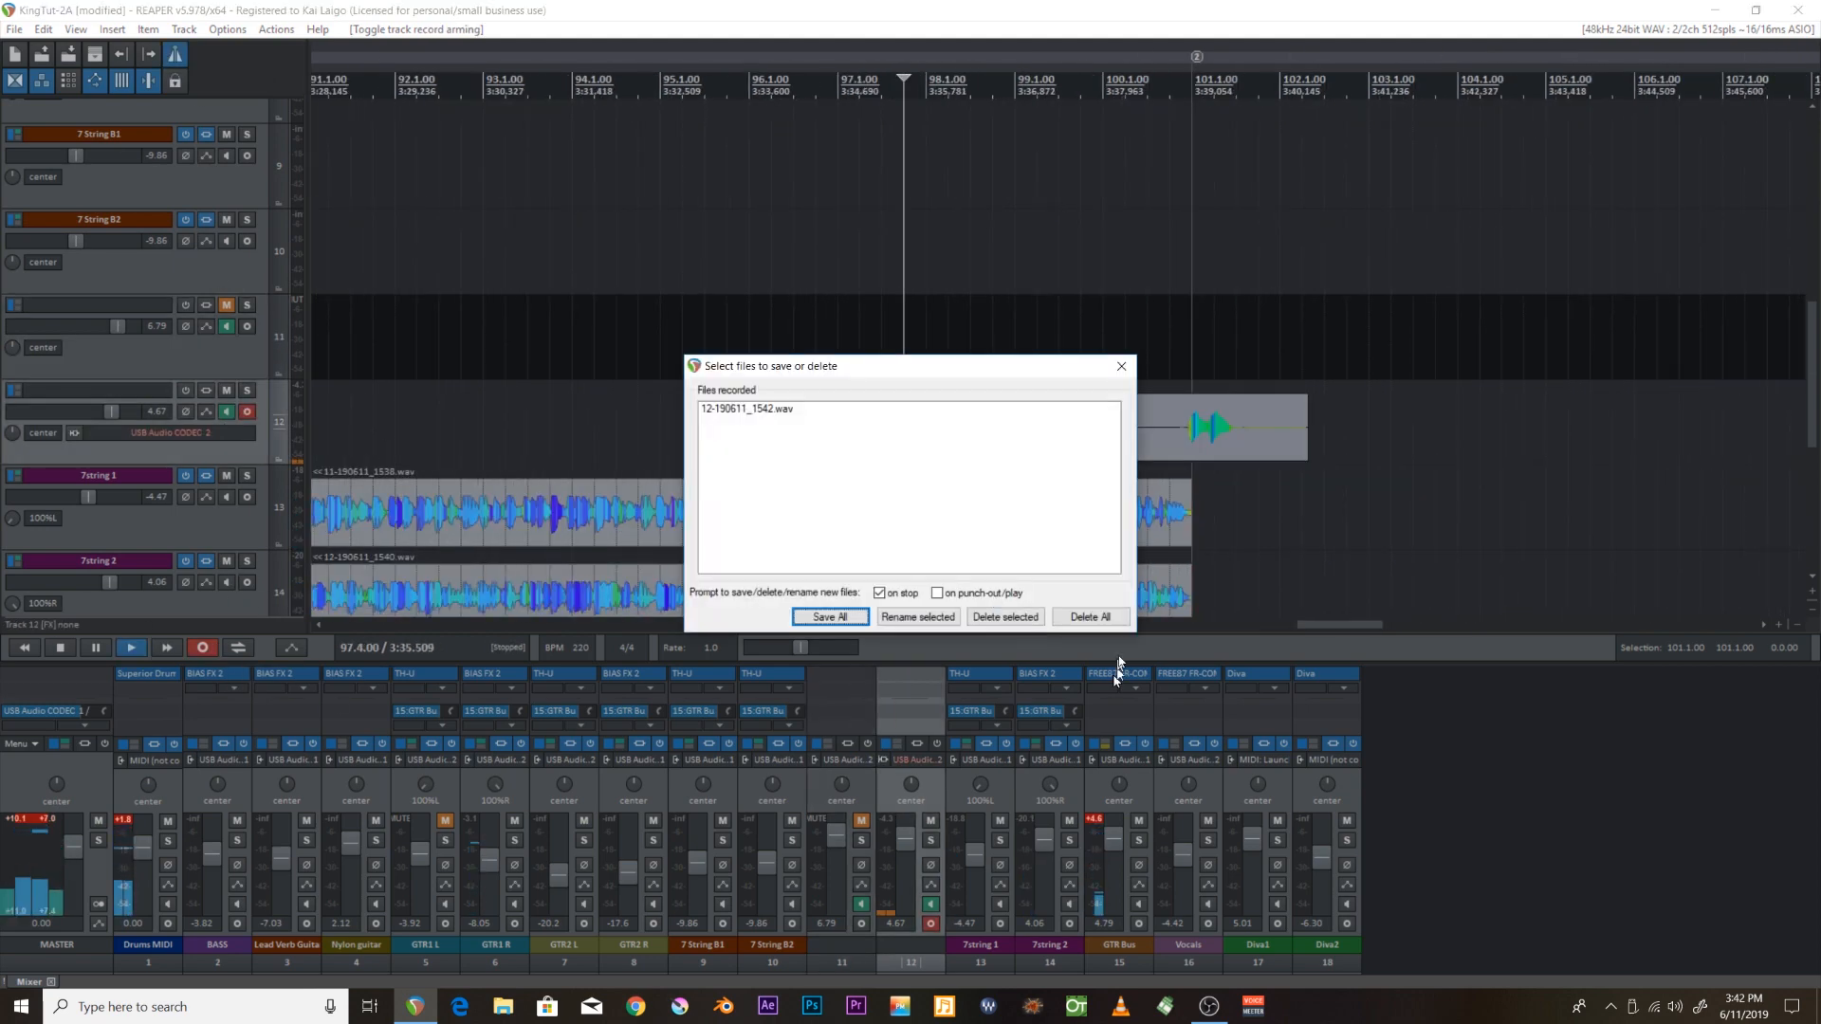
pyautogui.click(1090, 617)
pyautogui.press('Return')
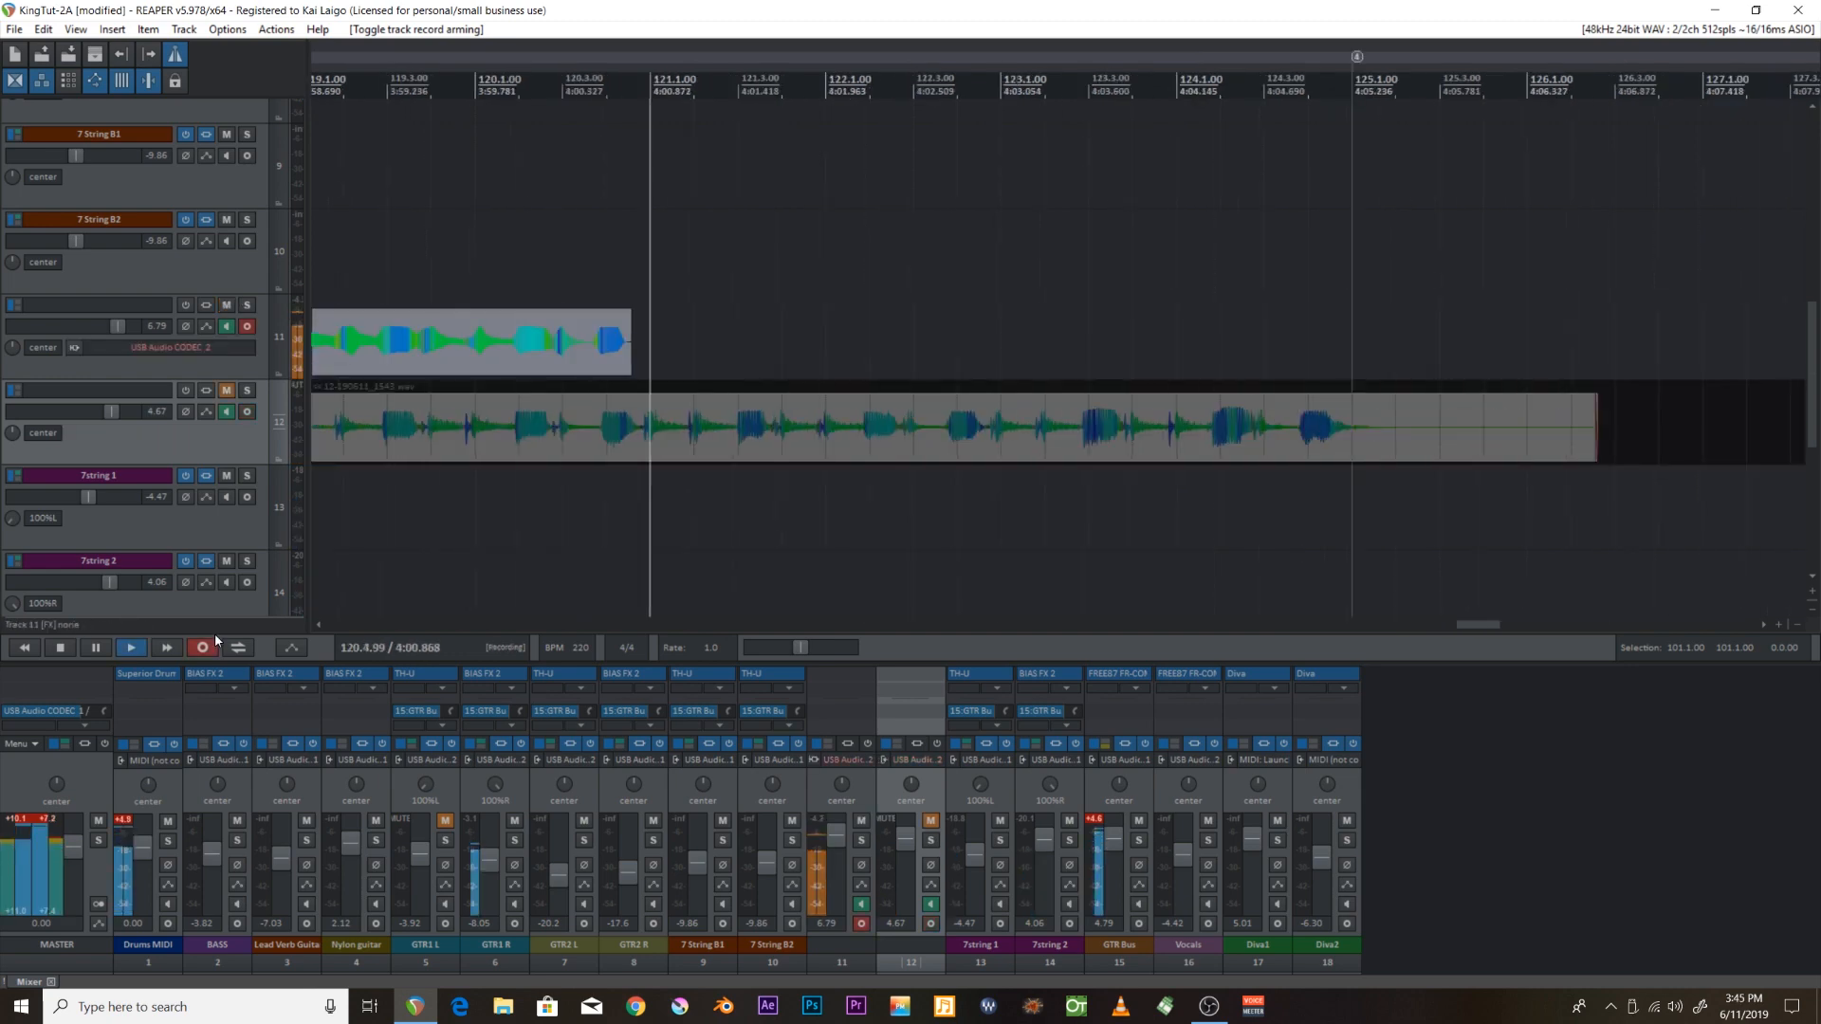
# Record the guitar part on track 11 from before marker 2 to just past marker 4, discarding the failed take and saving the good one.
pyautogui.press('space')
pyautogui.click(1084, 618)
pyautogui.press('Return')
pyautogui.click(202, 648)
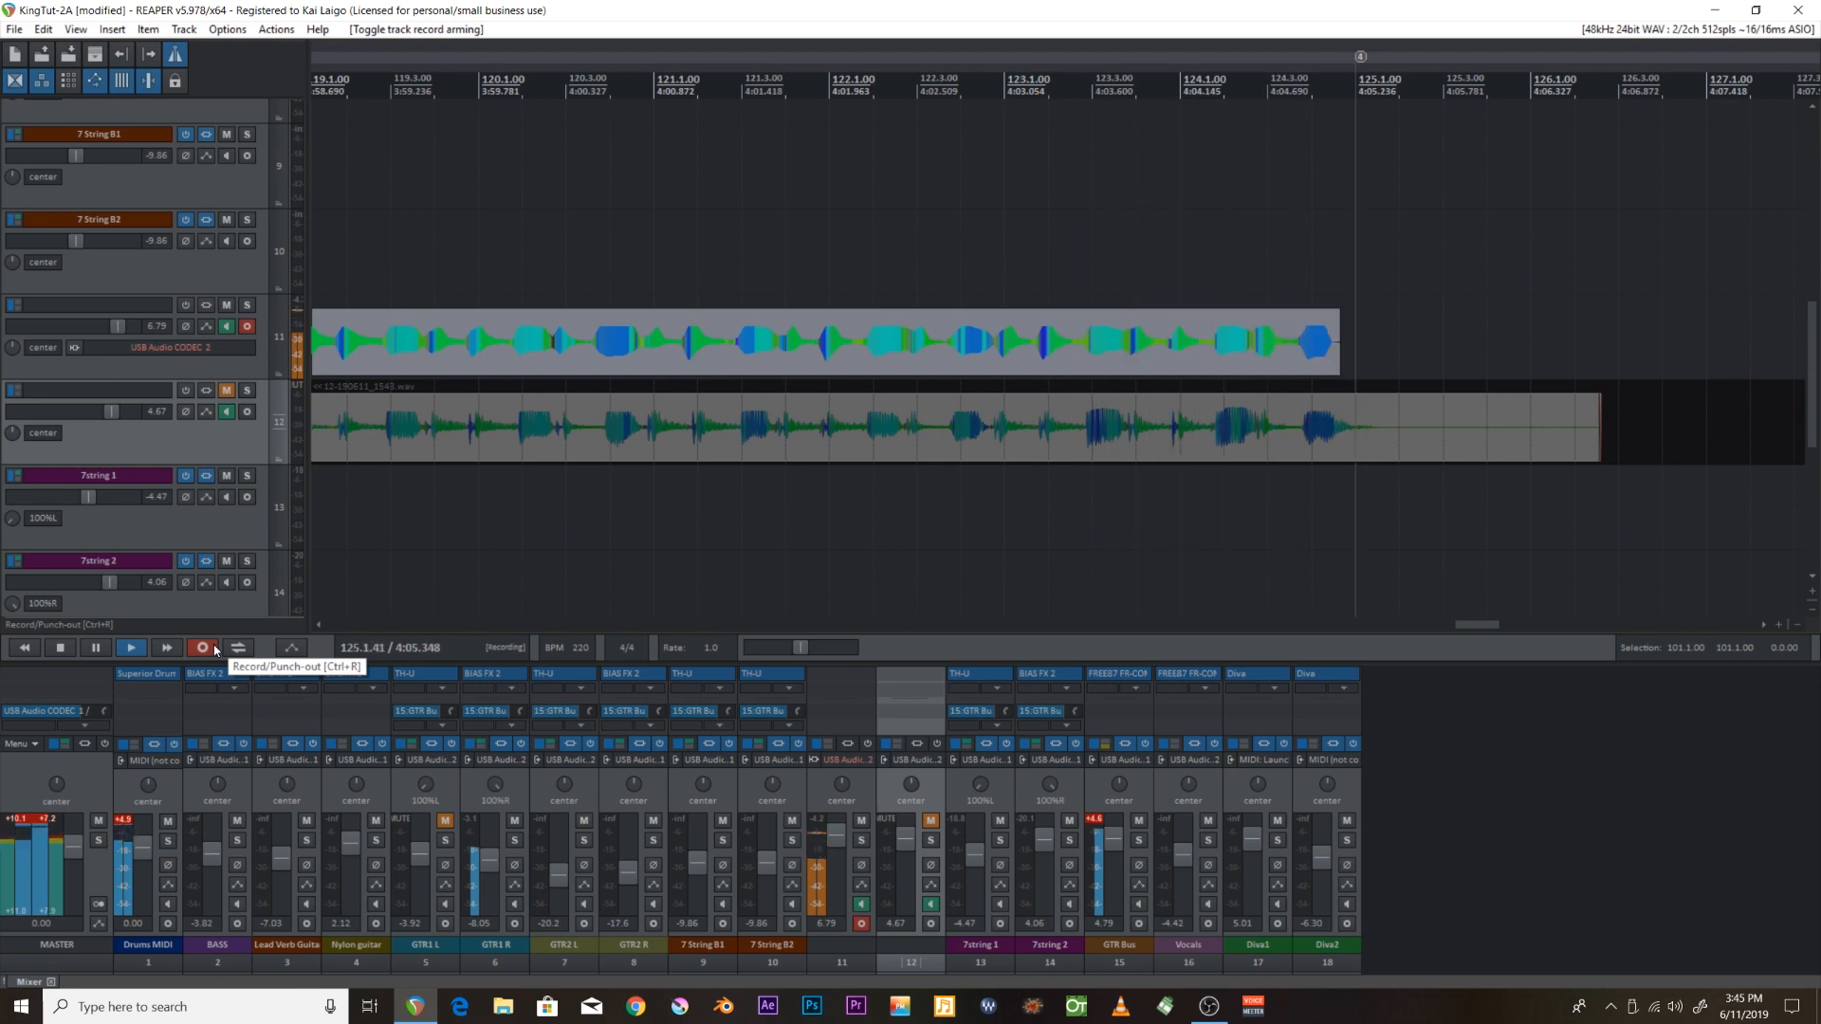
pyautogui.press('space')
pyautogui.press('Return')
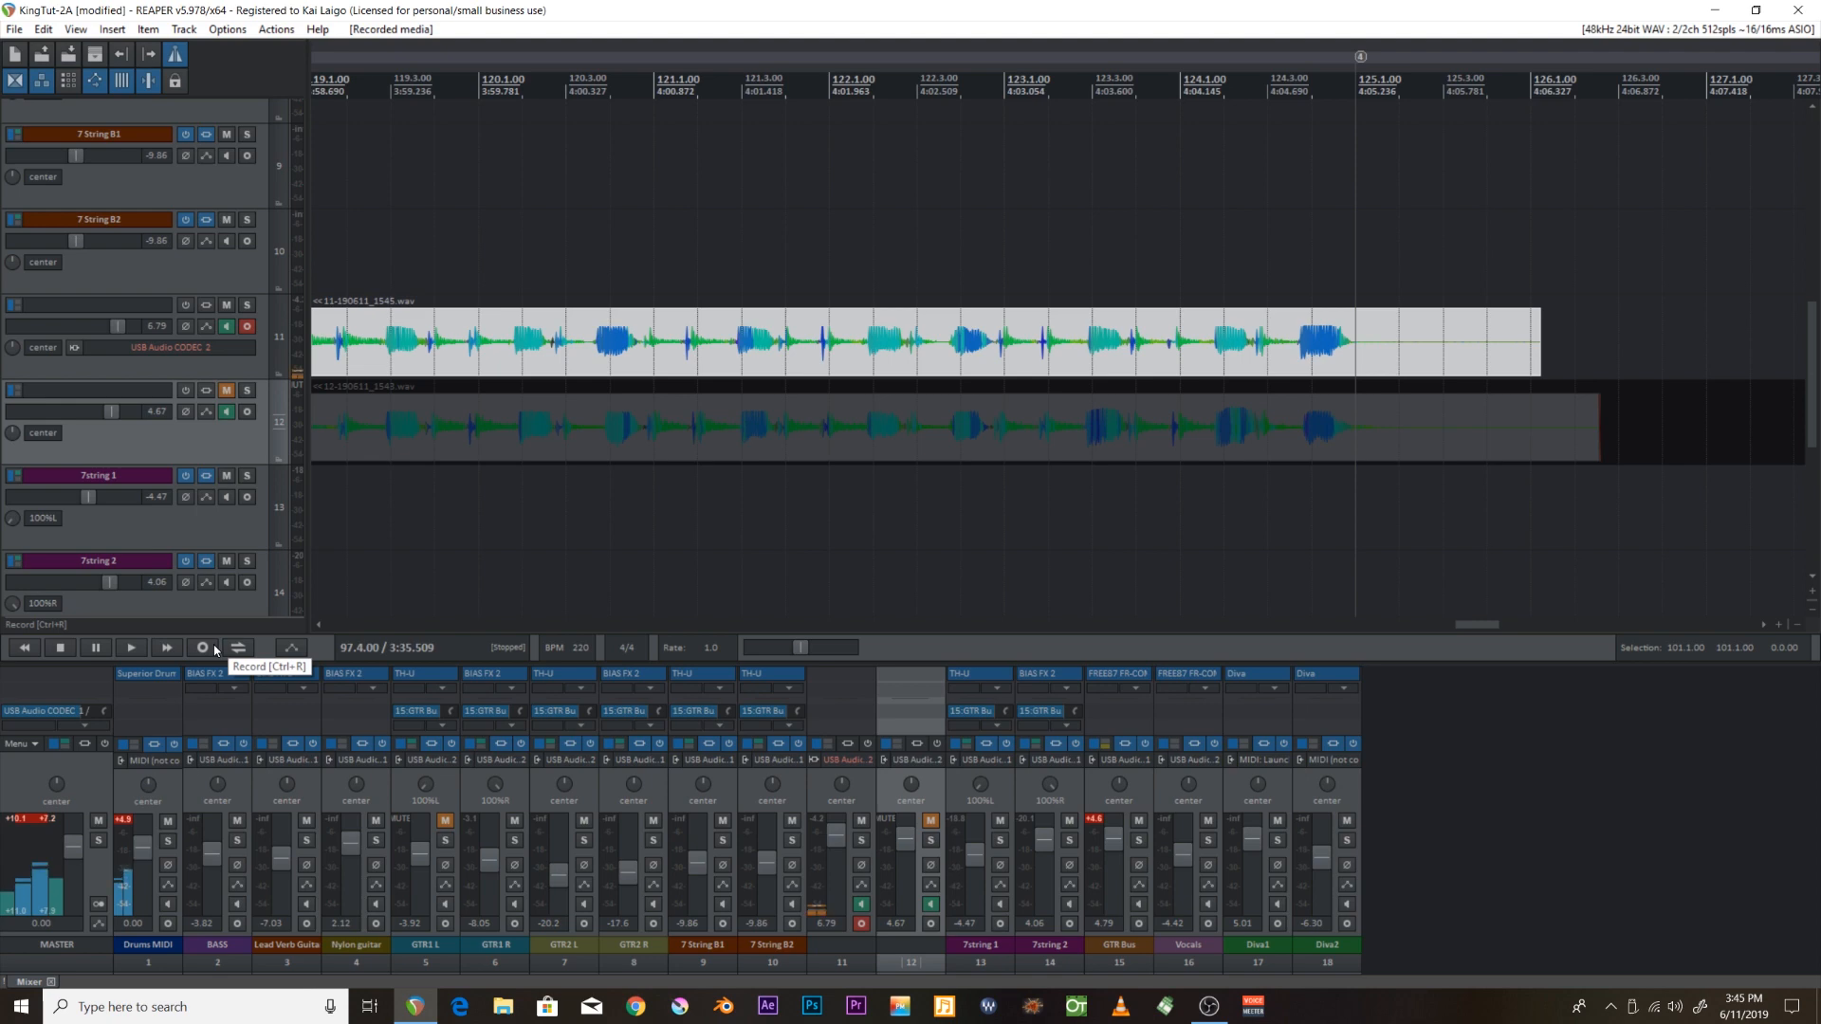
# Save the project, disarm track 11 and unmute track 12.
pyautogui.press('space')
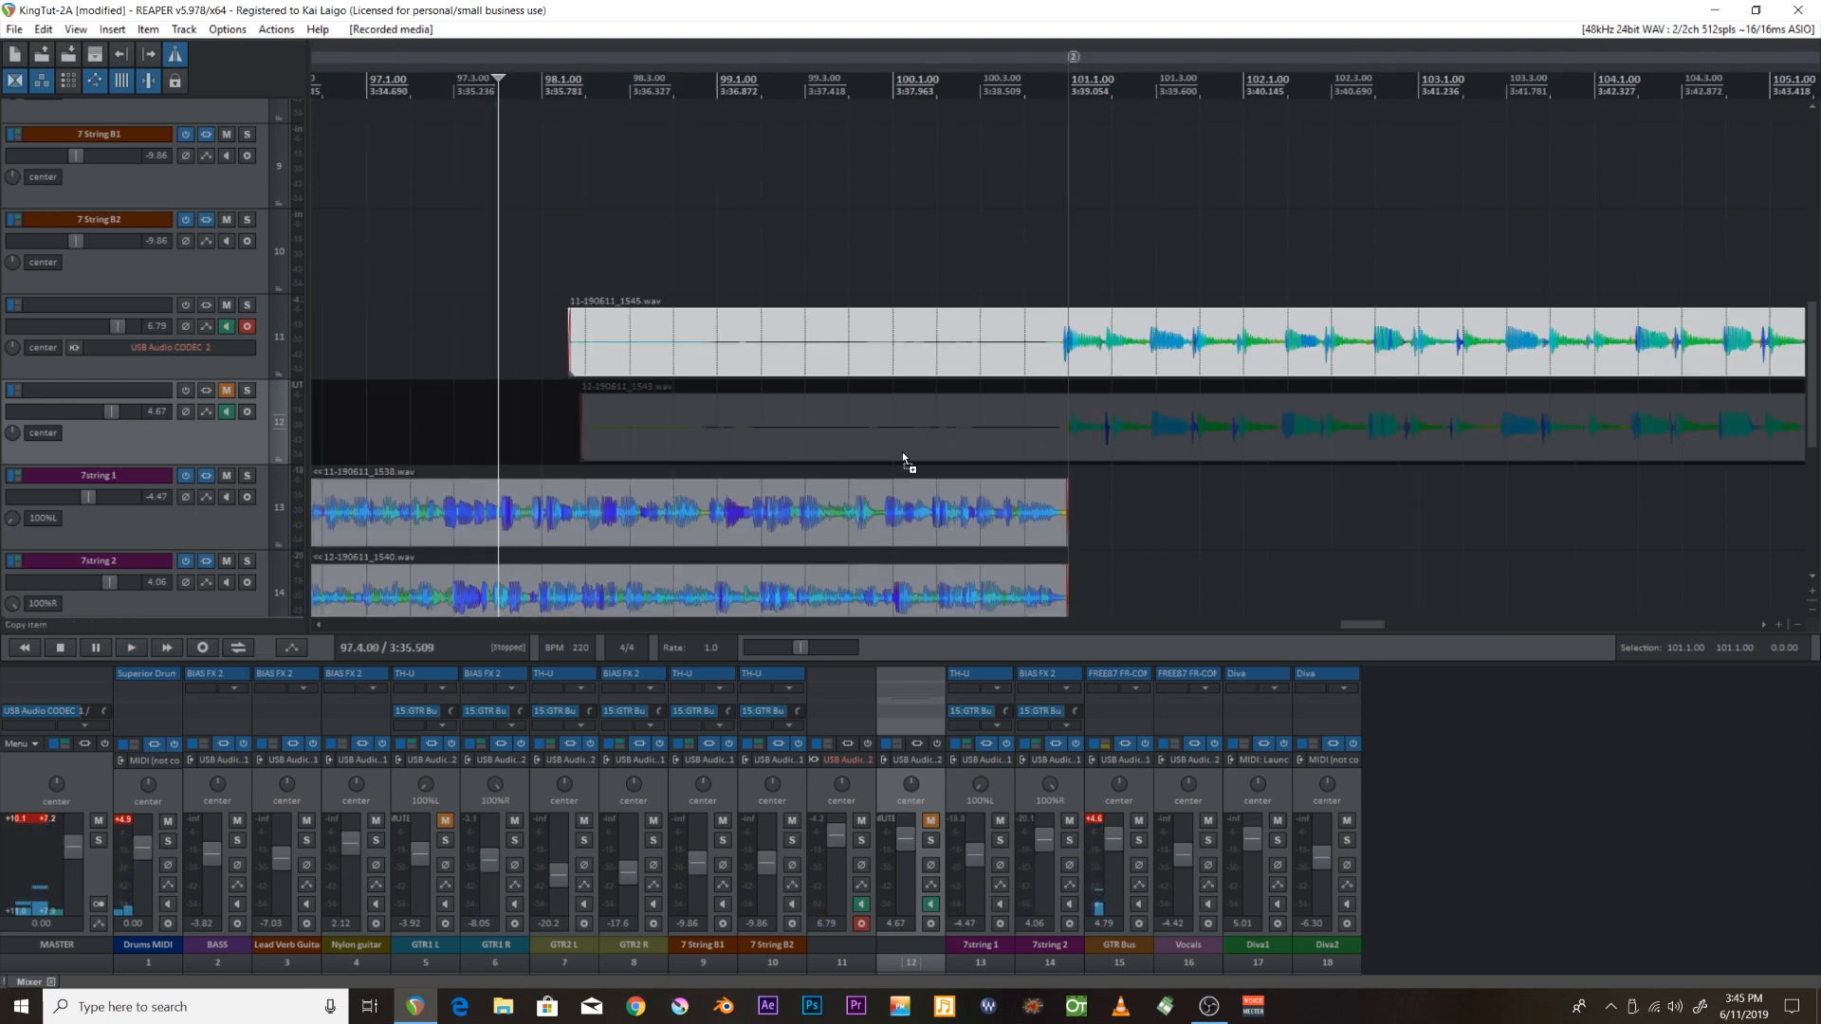
pyautogui.hotkey('ctrl', 's')
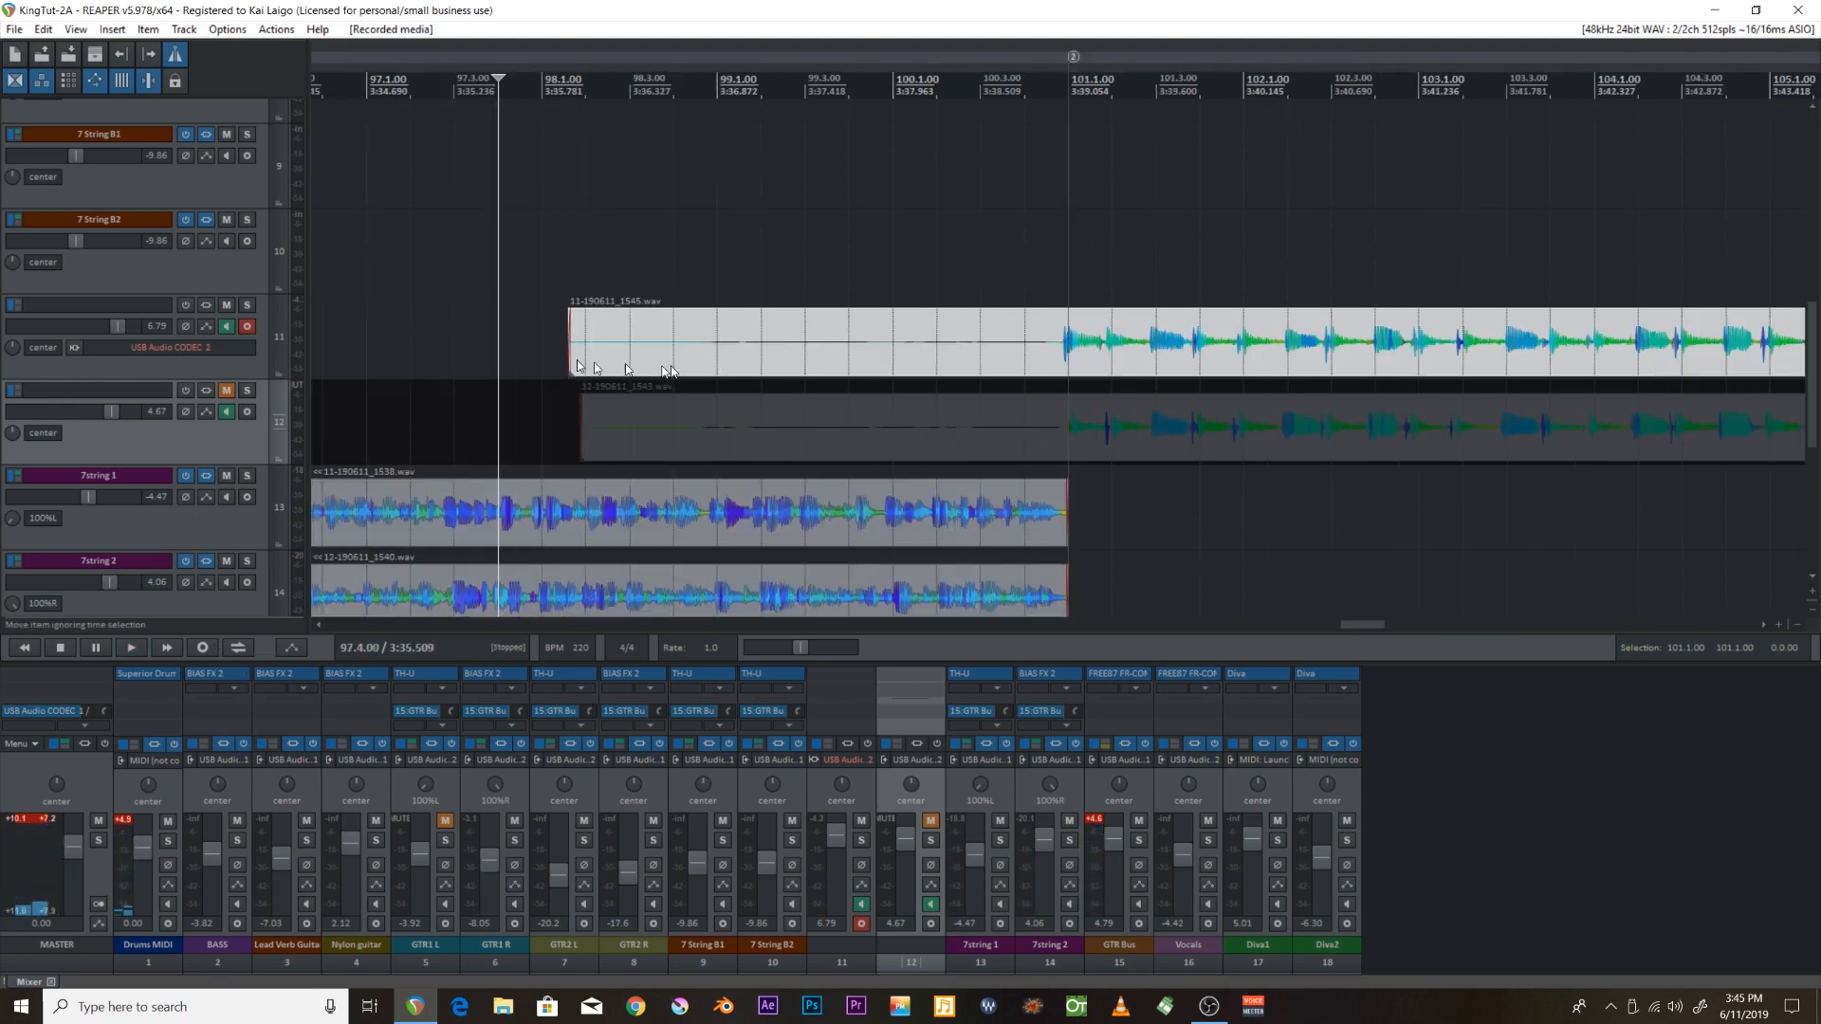
pyautogui.click(248, 328)
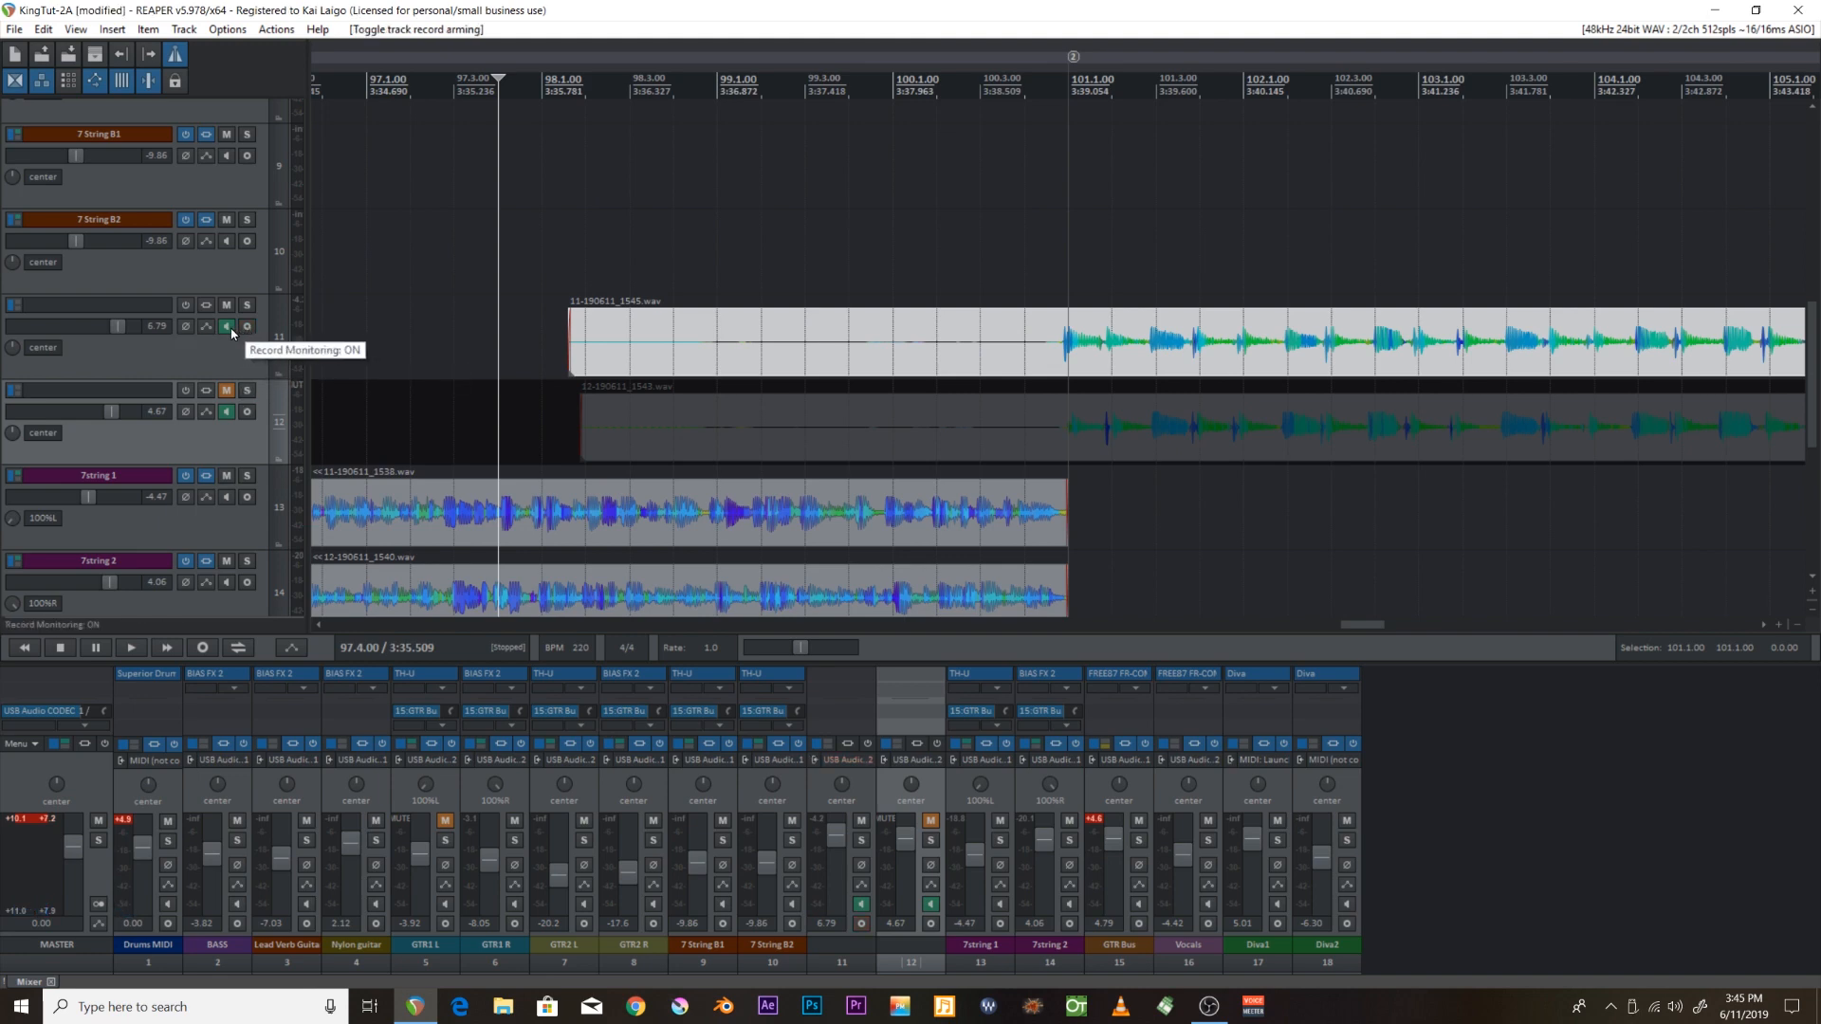
pyautogui.click(227, 390)
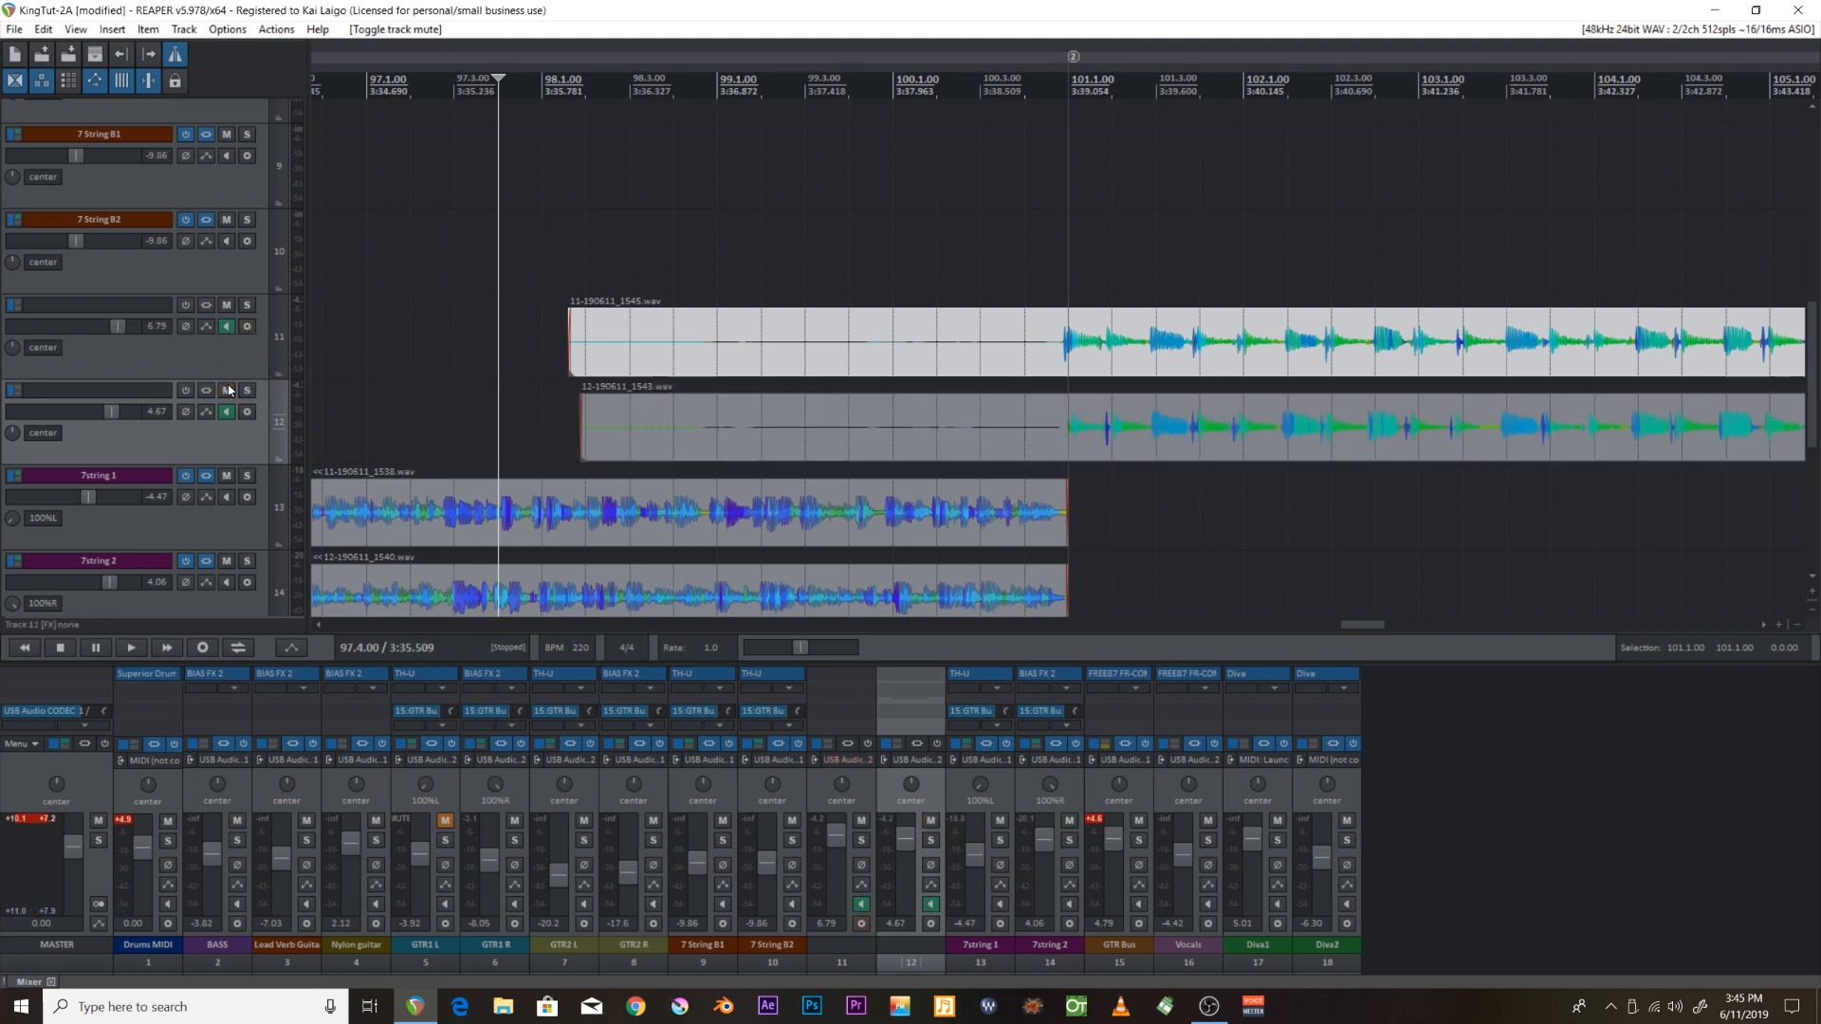
# Trim the start of the new track 11 take to 100.4.00 and split it at 101.3.80.
pyautogui.click(558, 350)
pyautogui.moveTo(569, 342); pyautogui.dragTo(1027, 356)
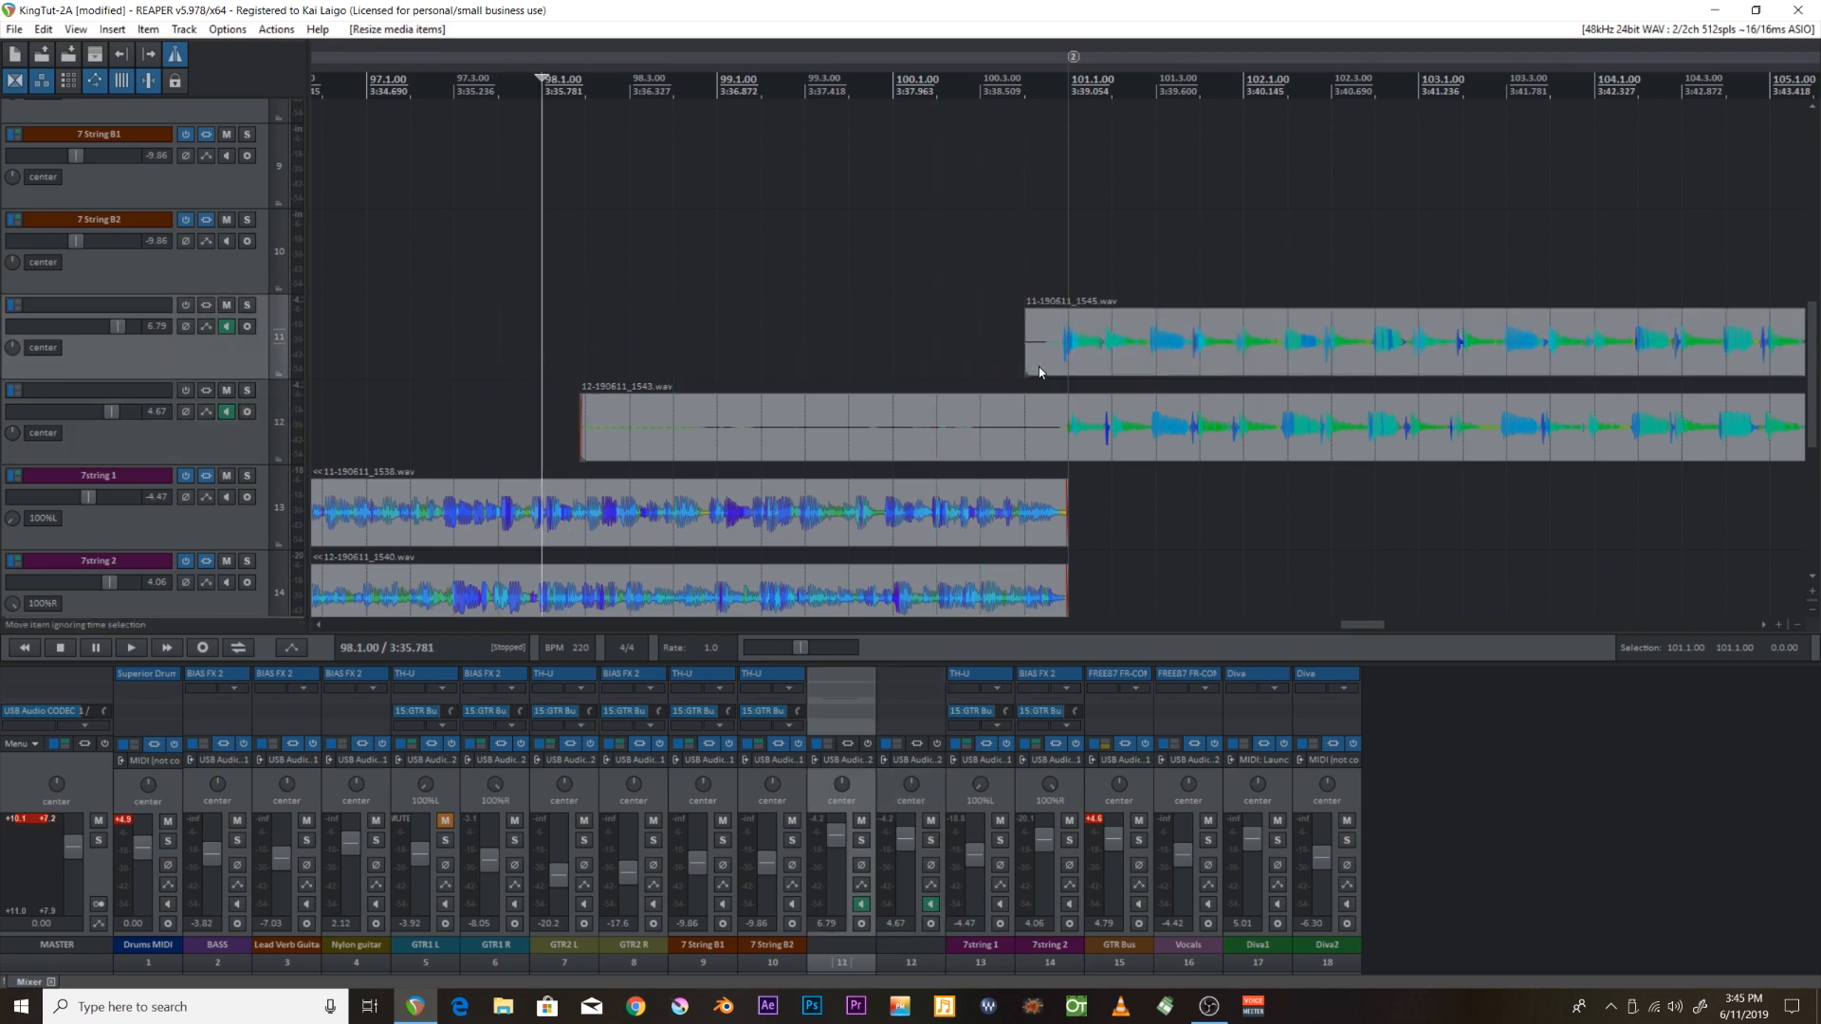
pyautogui.click(1181, 322)
pyautogui.scroll(4, 1157, 349)
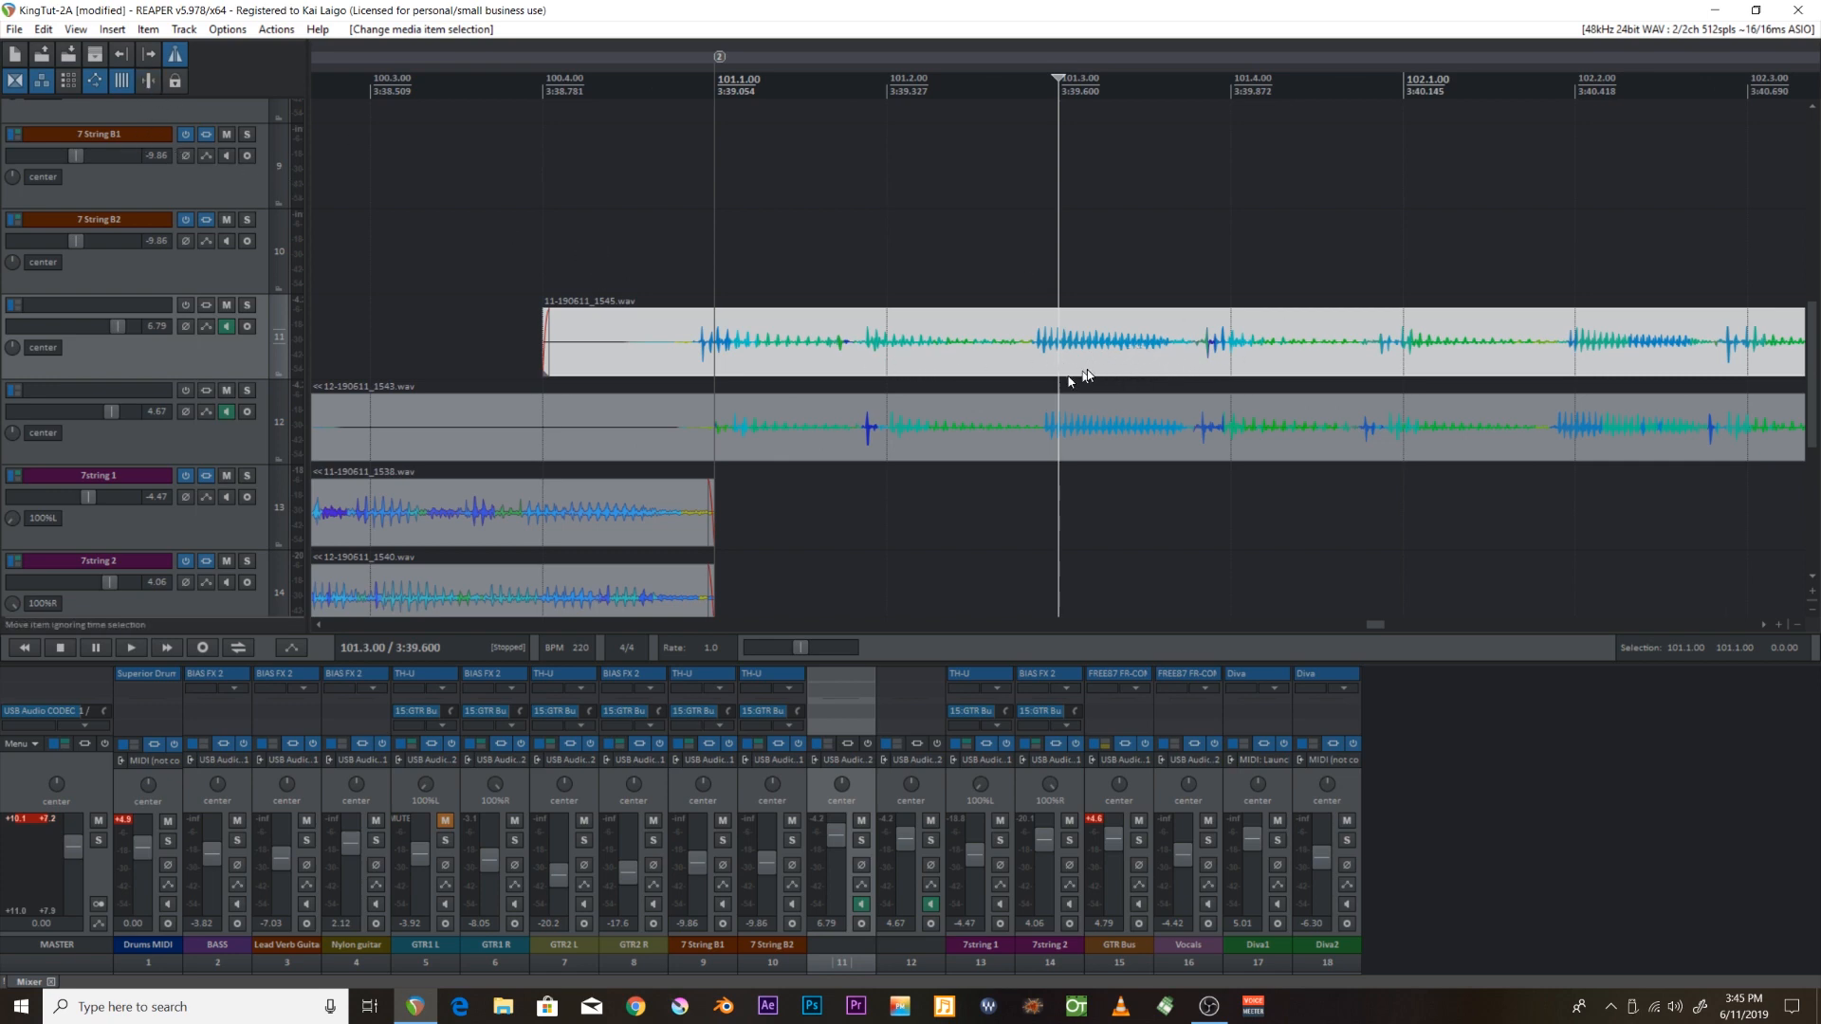
pyautogui.click(1197, 355)
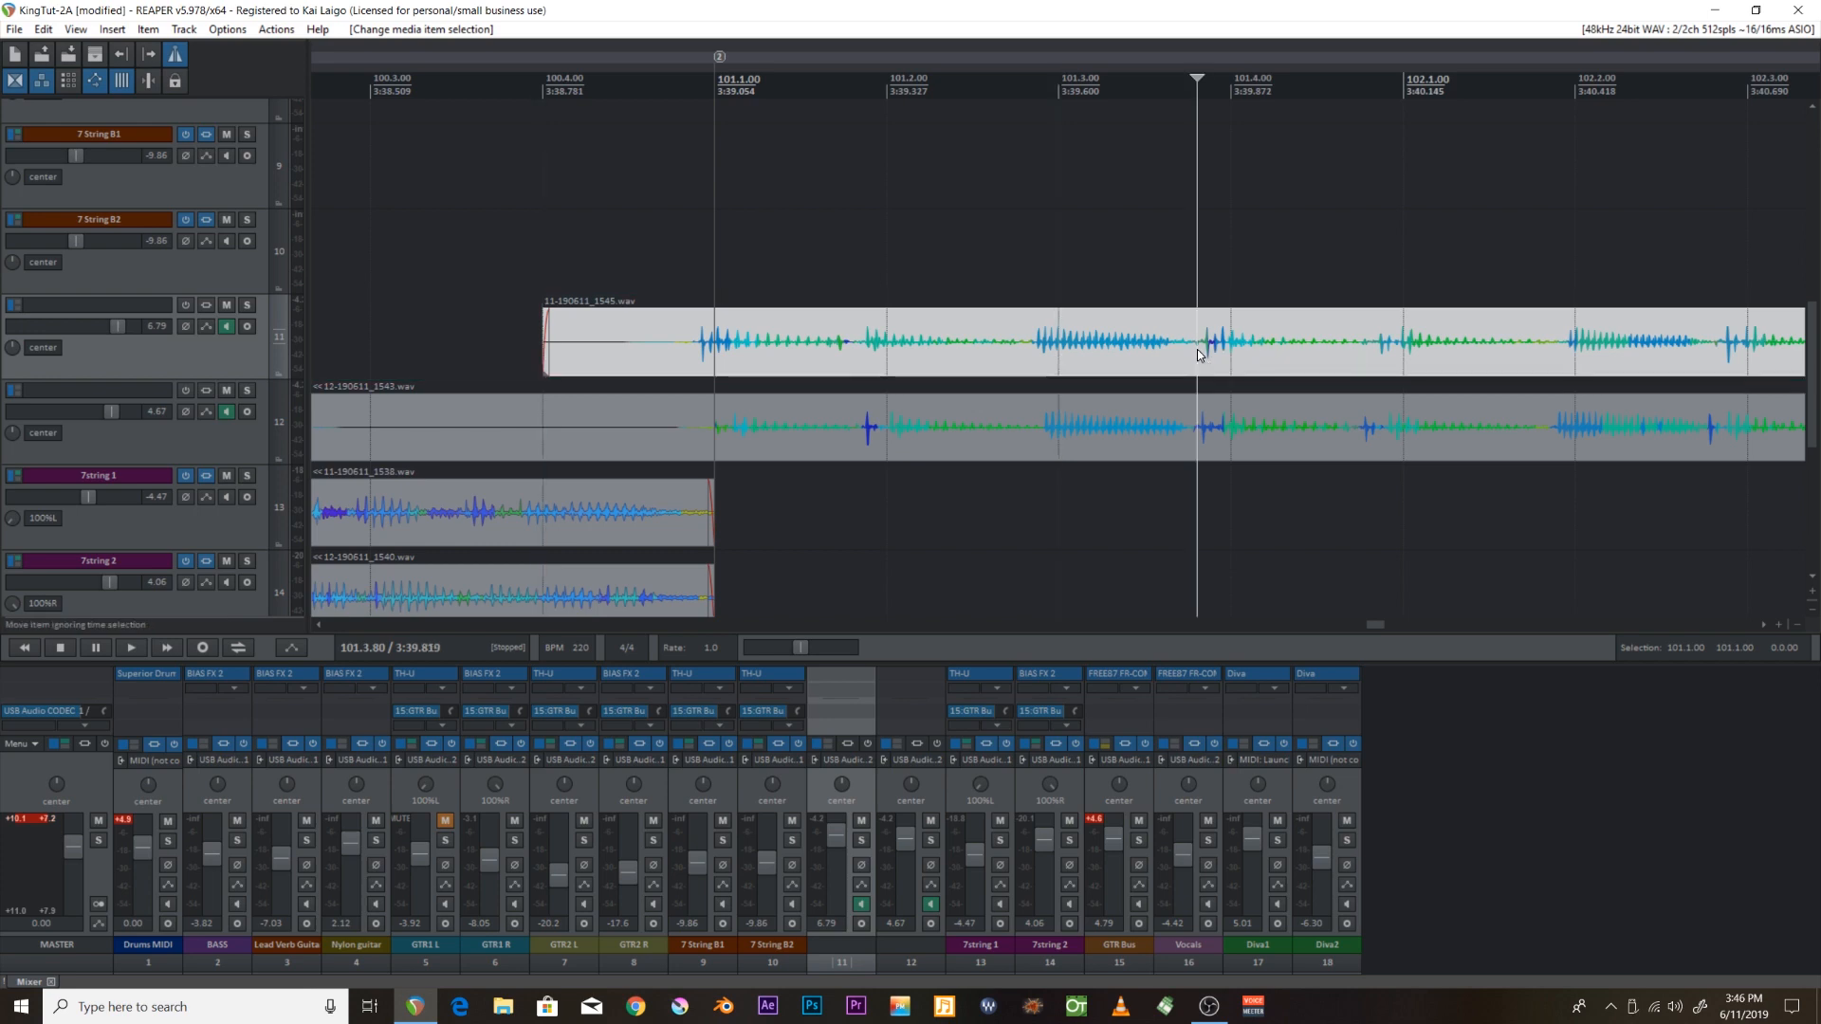
pyautogui.press('s')
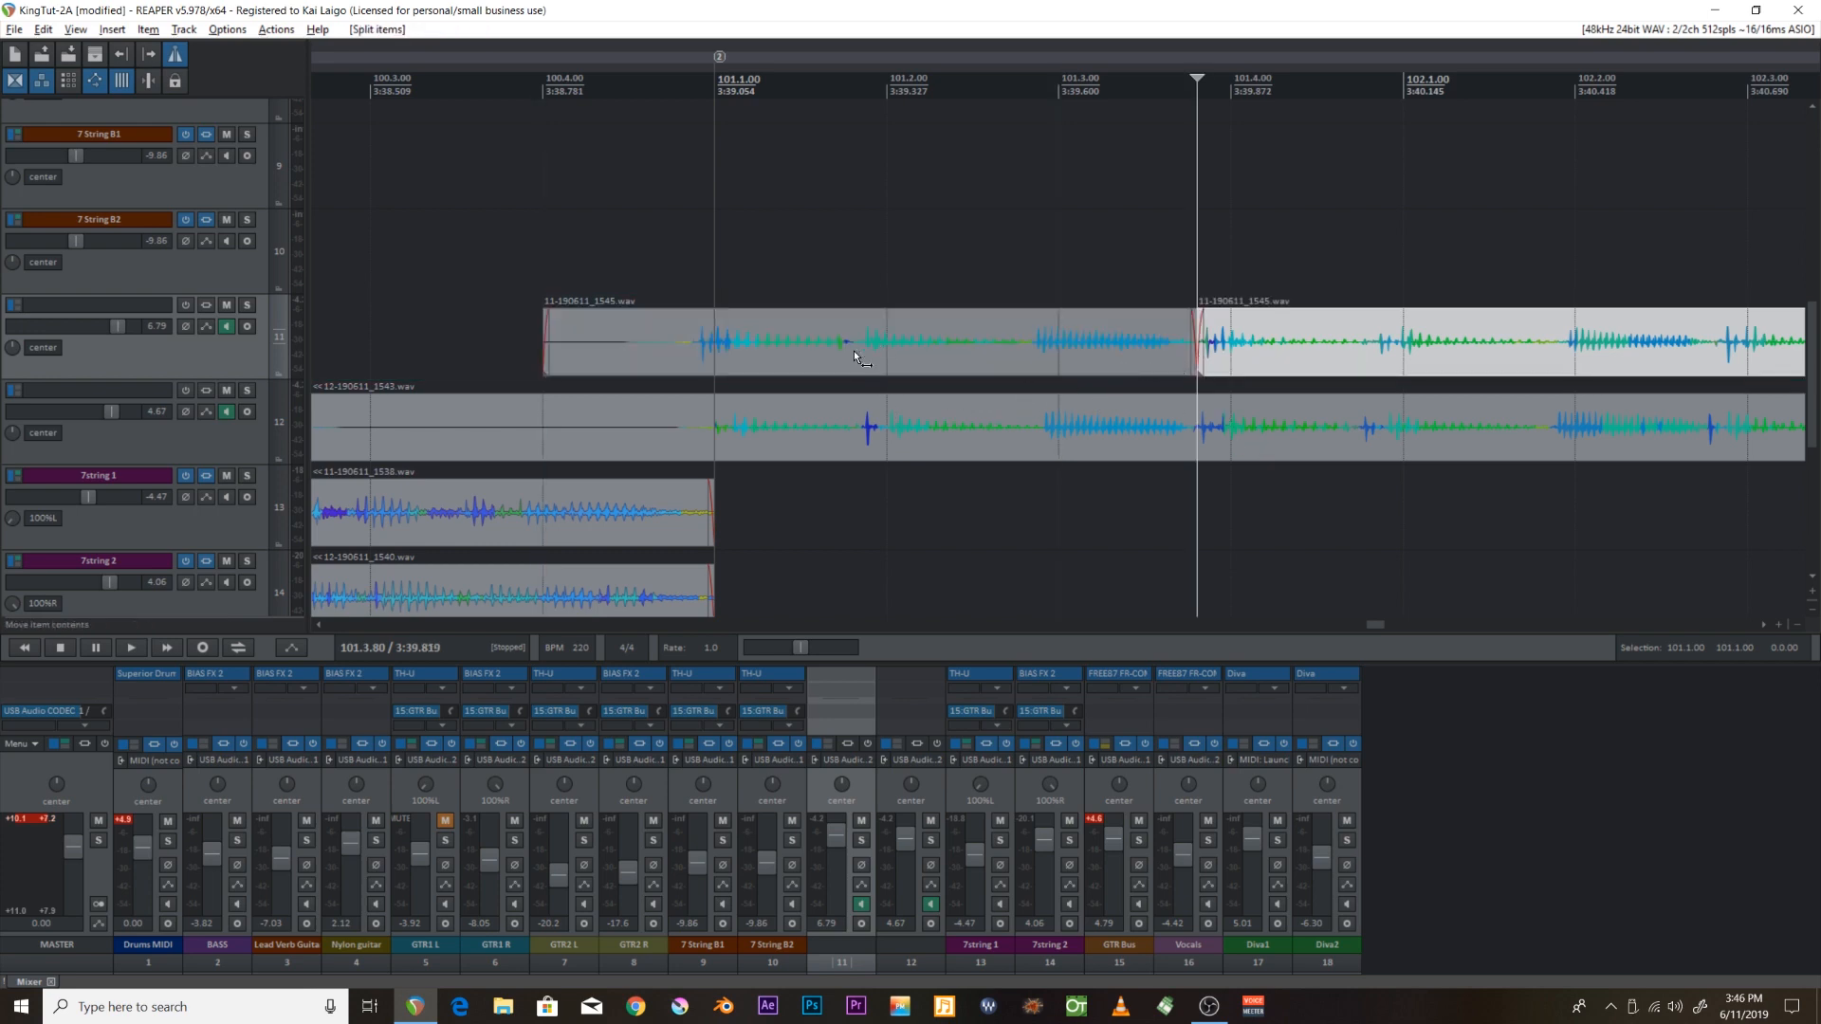
# Slip the audio inside the first track 11 piece so its first note lands on marker 2, and trim its start to 101.1.00.
pyautogui.moveTo(853, 355); pyautogui.dragTo(878, 362)
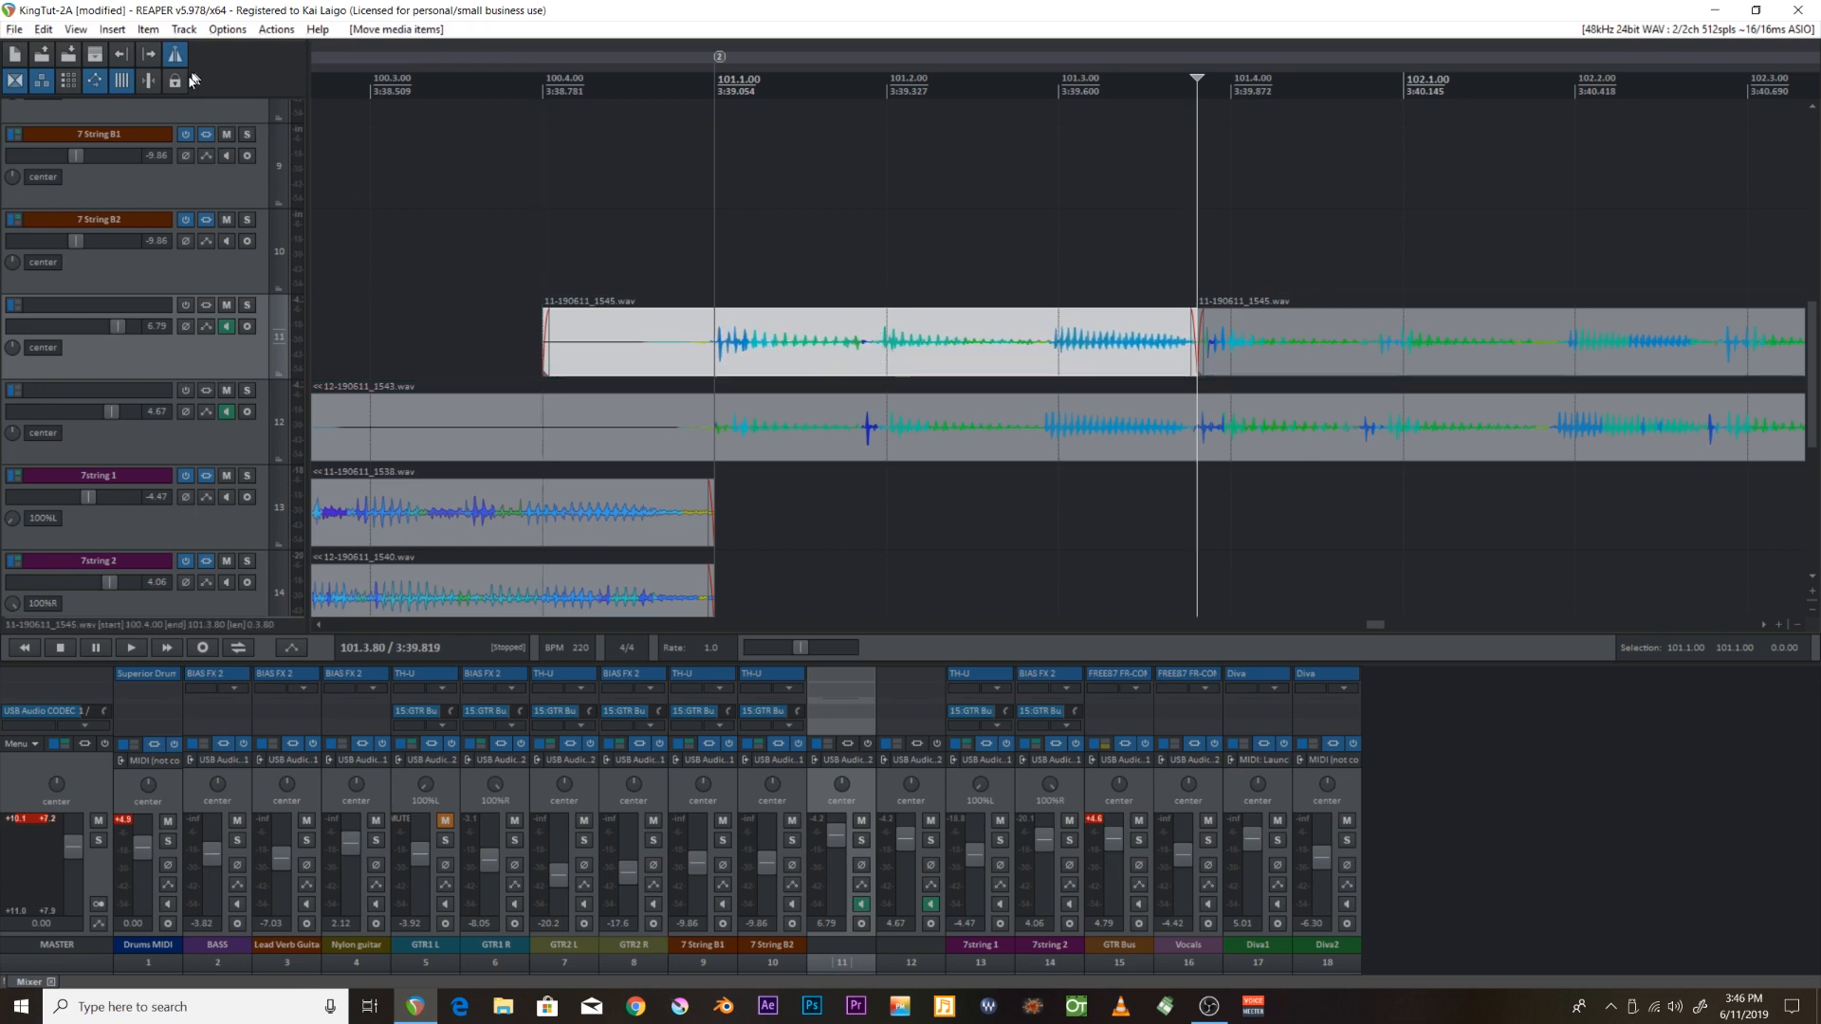
pyautogui.moveTo(543, 345); pyautogui.dragTo(674, 374)
# Split the track 12 take at marker 2 (101.1.00) and delete the part before it.
pyautogui.click(712, 431)
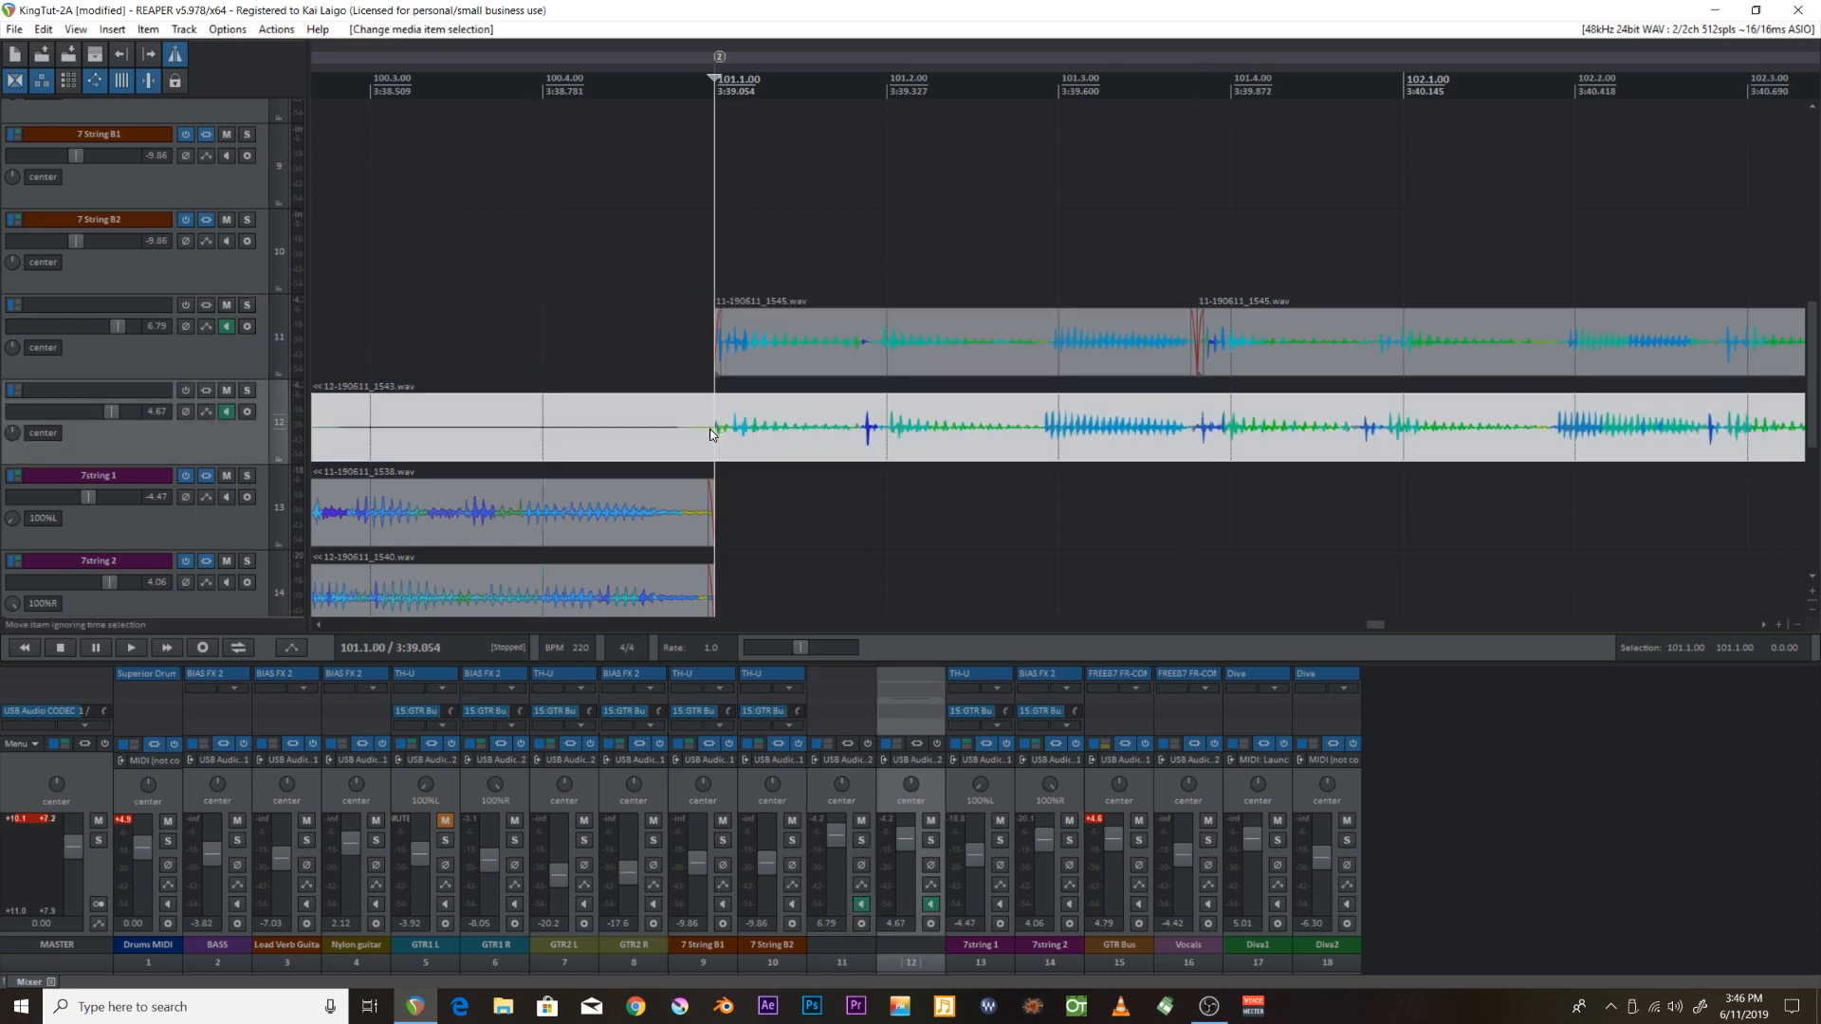
pyautogui.press('s')
pyautogui.hscroll(-2, 714, 436)
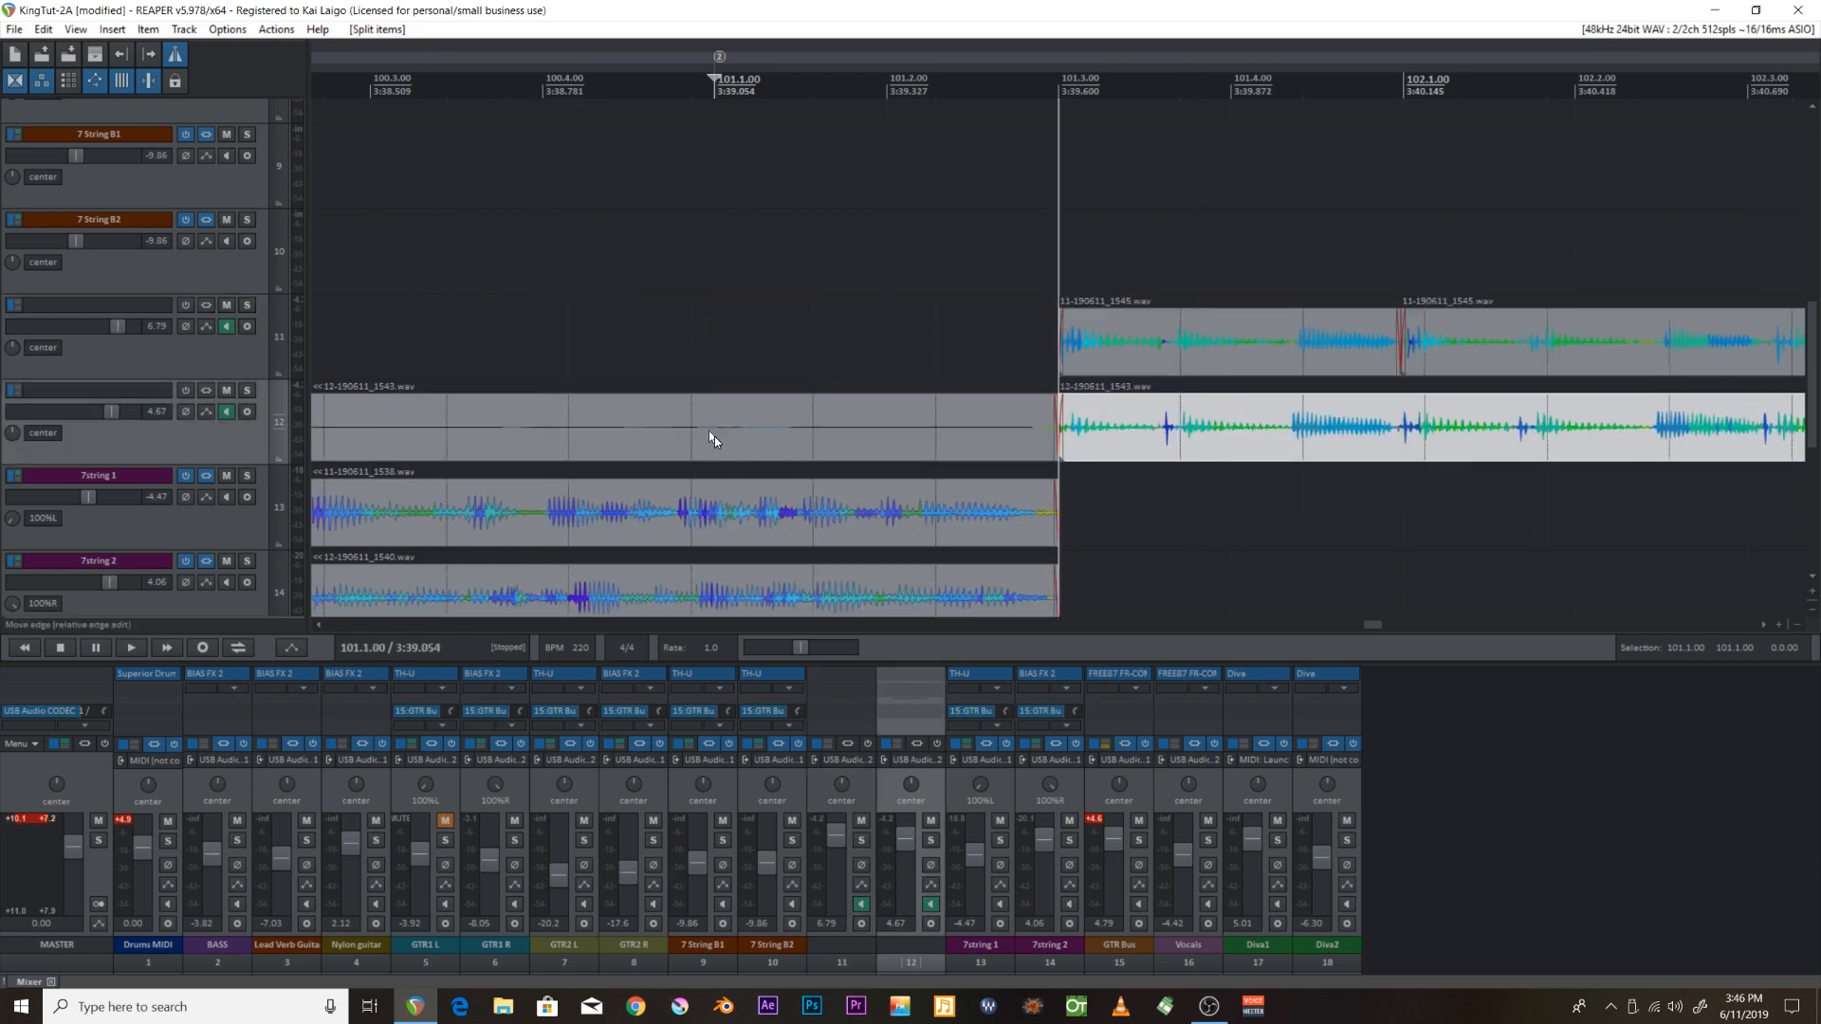
pyautogui.click(714, 434)
pyautogui.press('Delete')
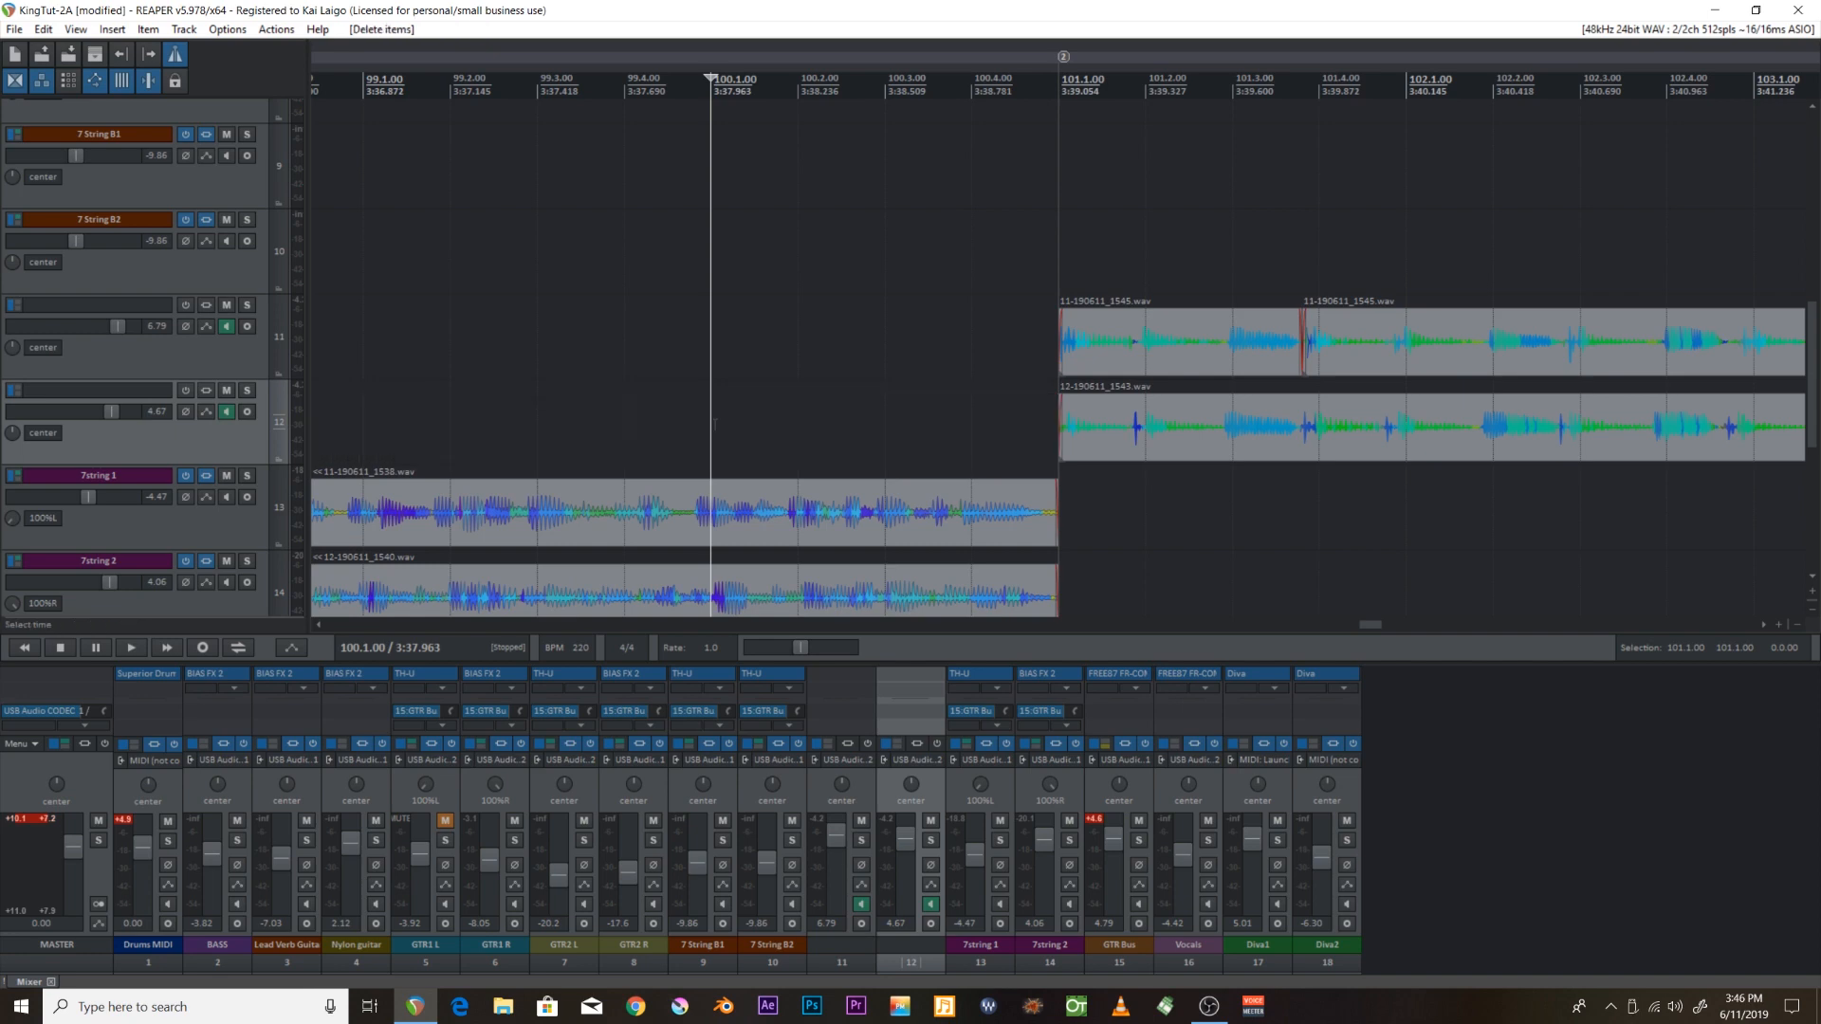
# Trim the ends of the track 11 and track 12 takes back to marker 4 (125.1.00).
pyautogui.scroll(-5, 1077, 353)
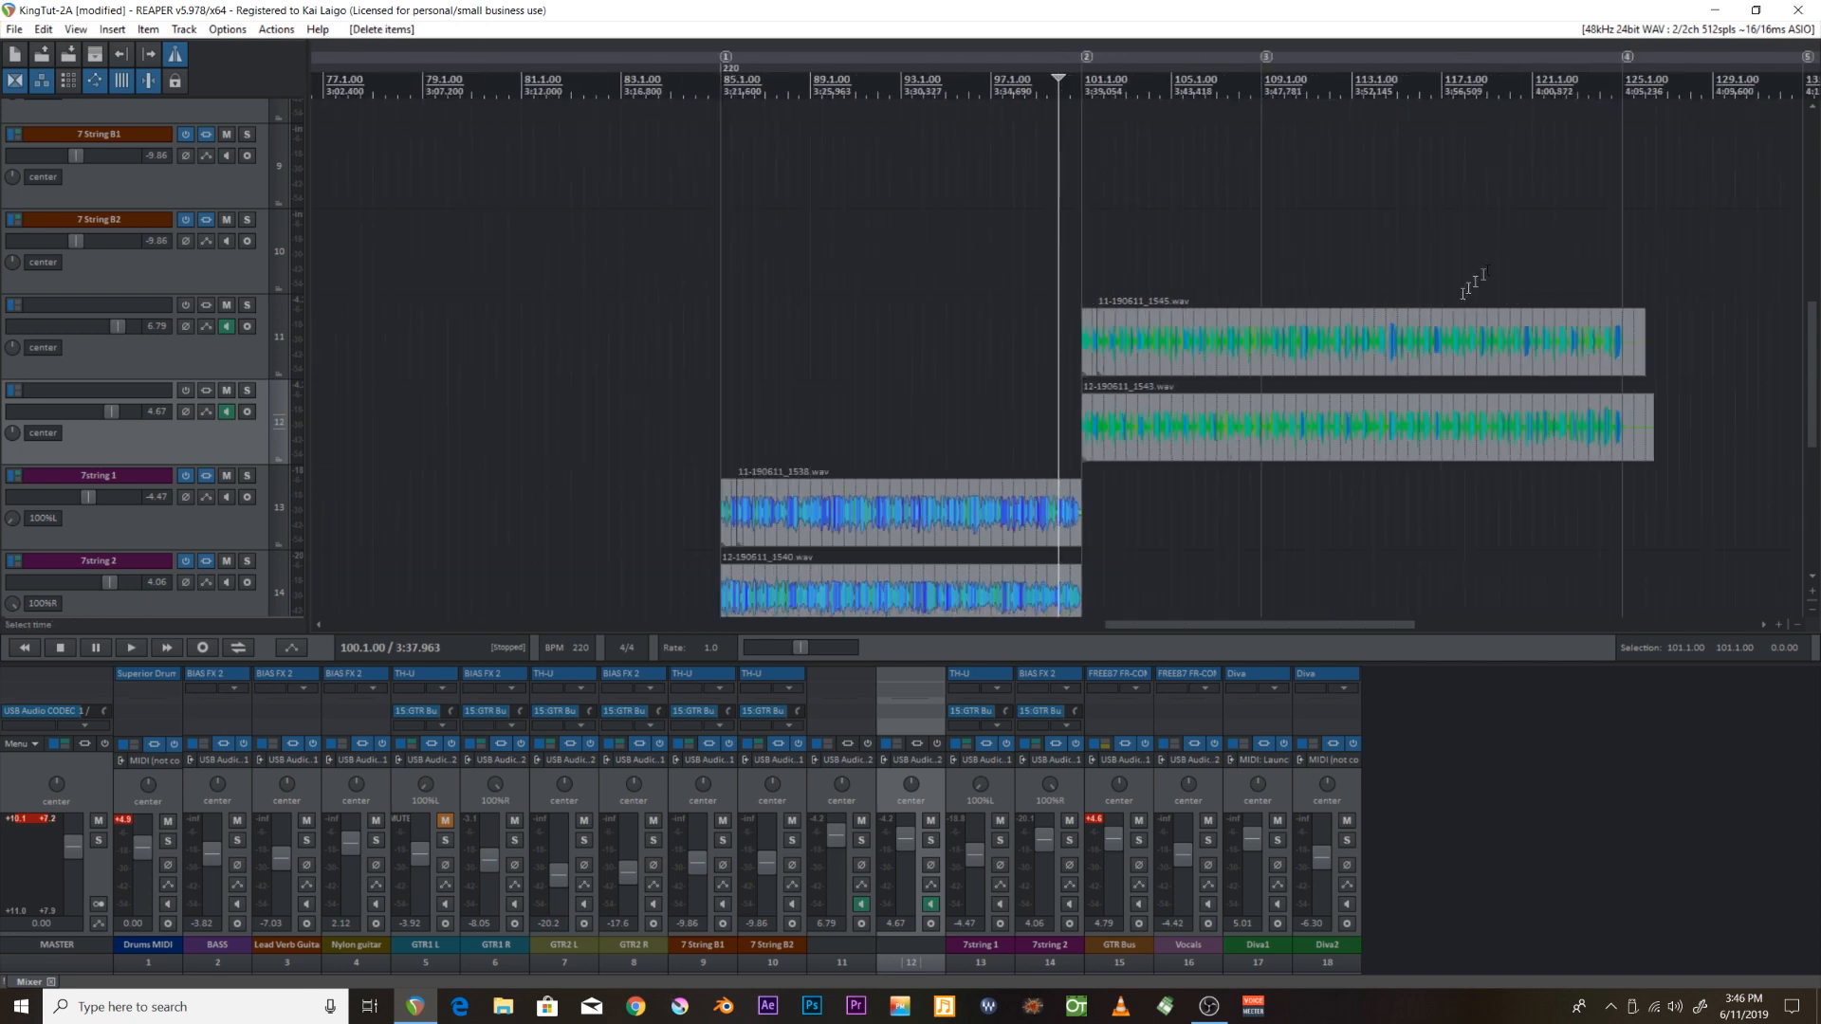
pyautogui.click(1632, 251)
pyautogui.scroll(3, 1626, 283)
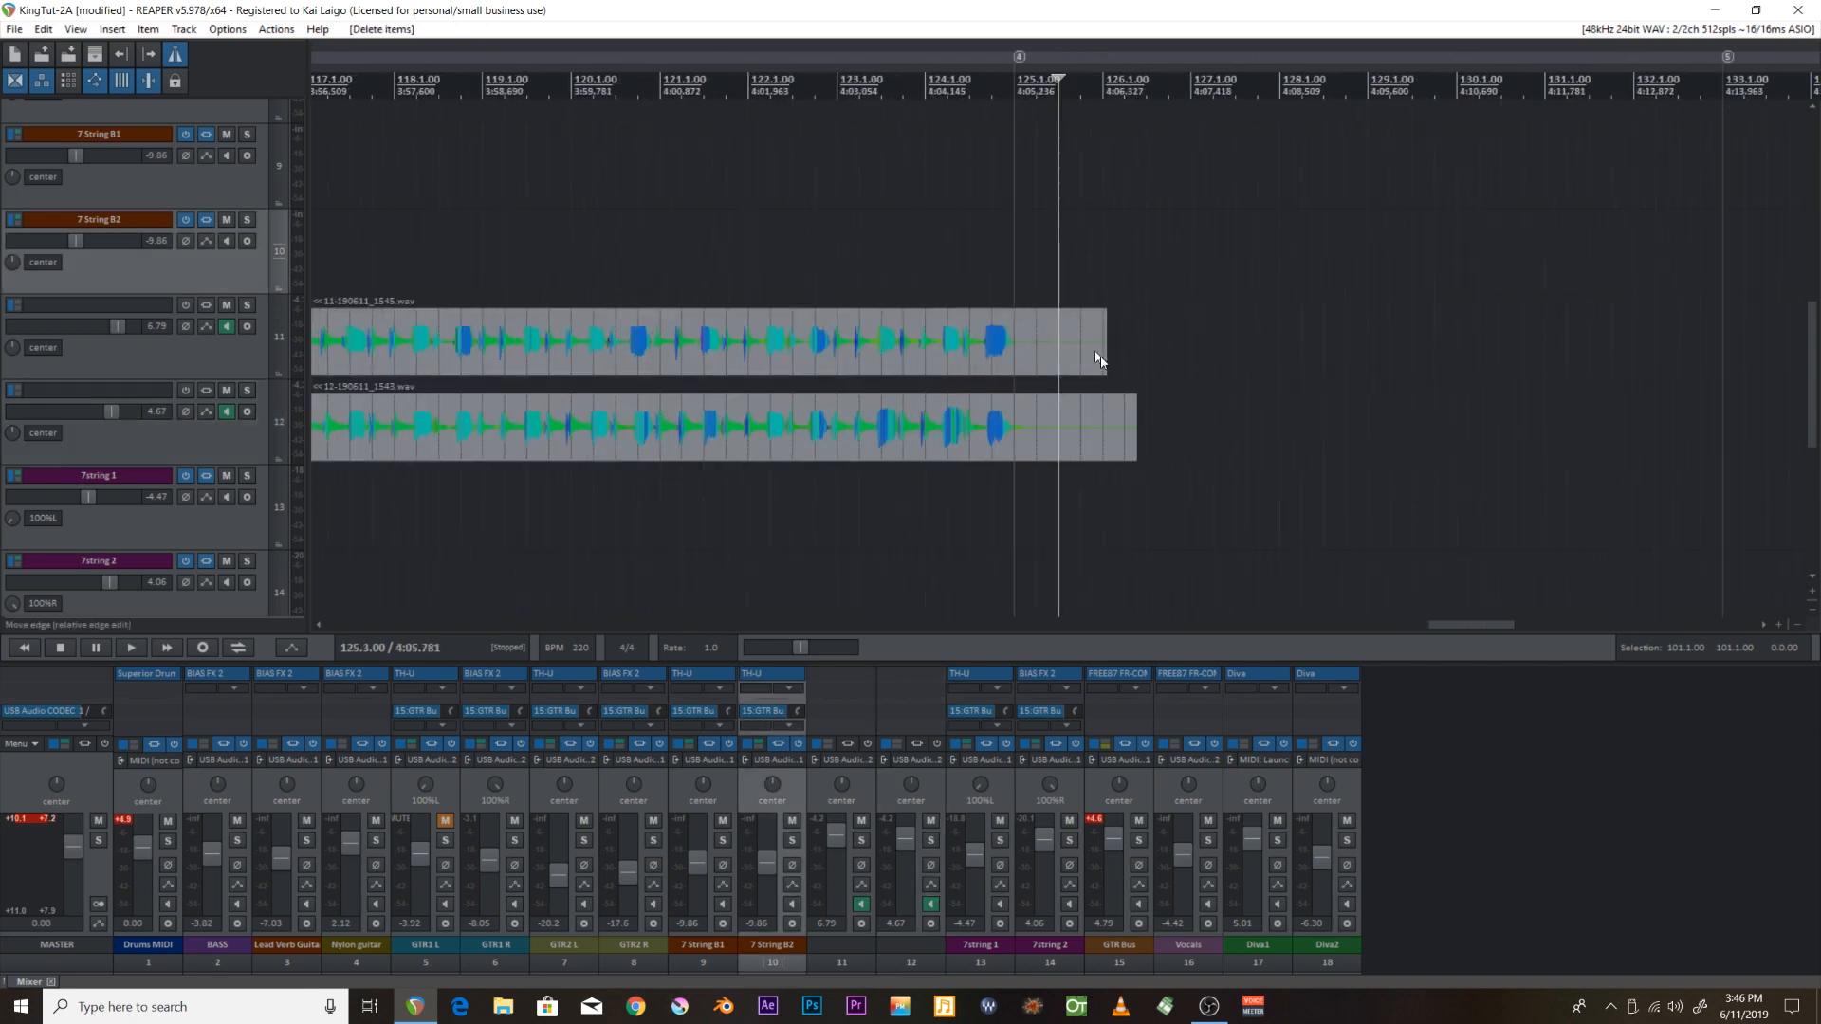
pyautogui.moveTo(1103, 354); pyautogui.dragTo(1014, 354)
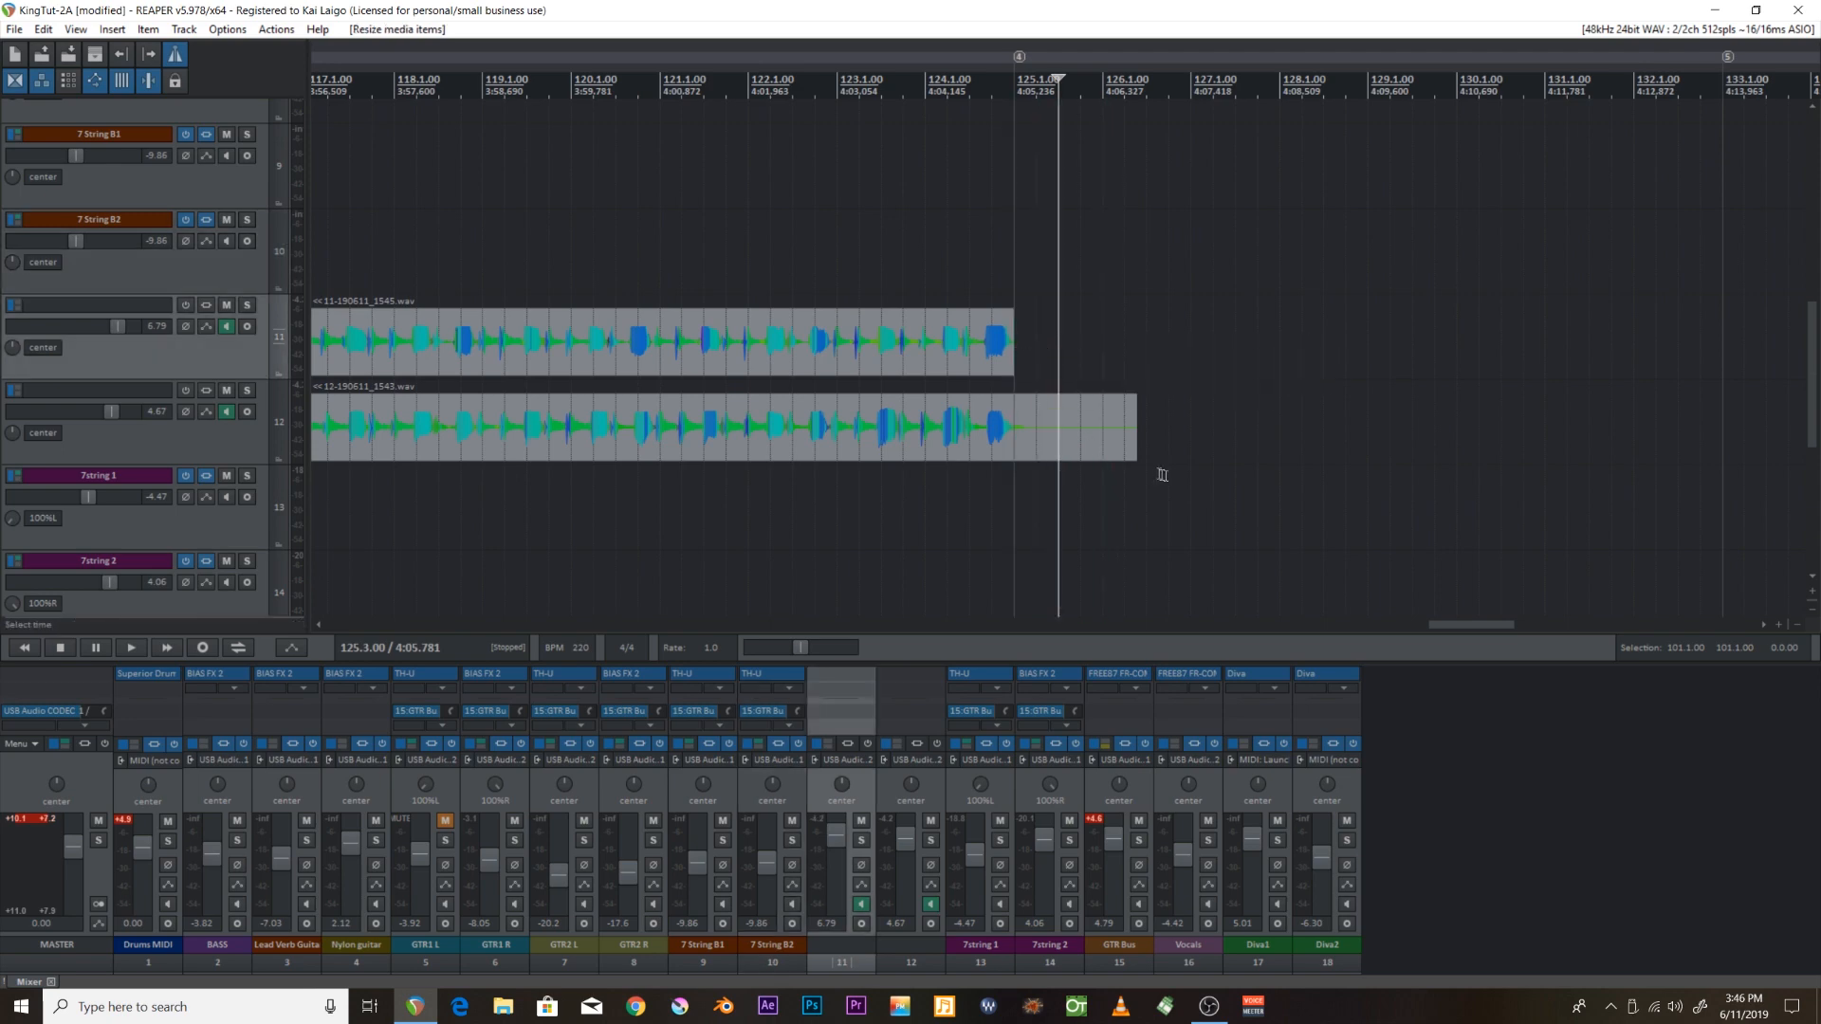
pyautogui.moveTo(1133, 445); pyautogui.dragTo(1014, 445)
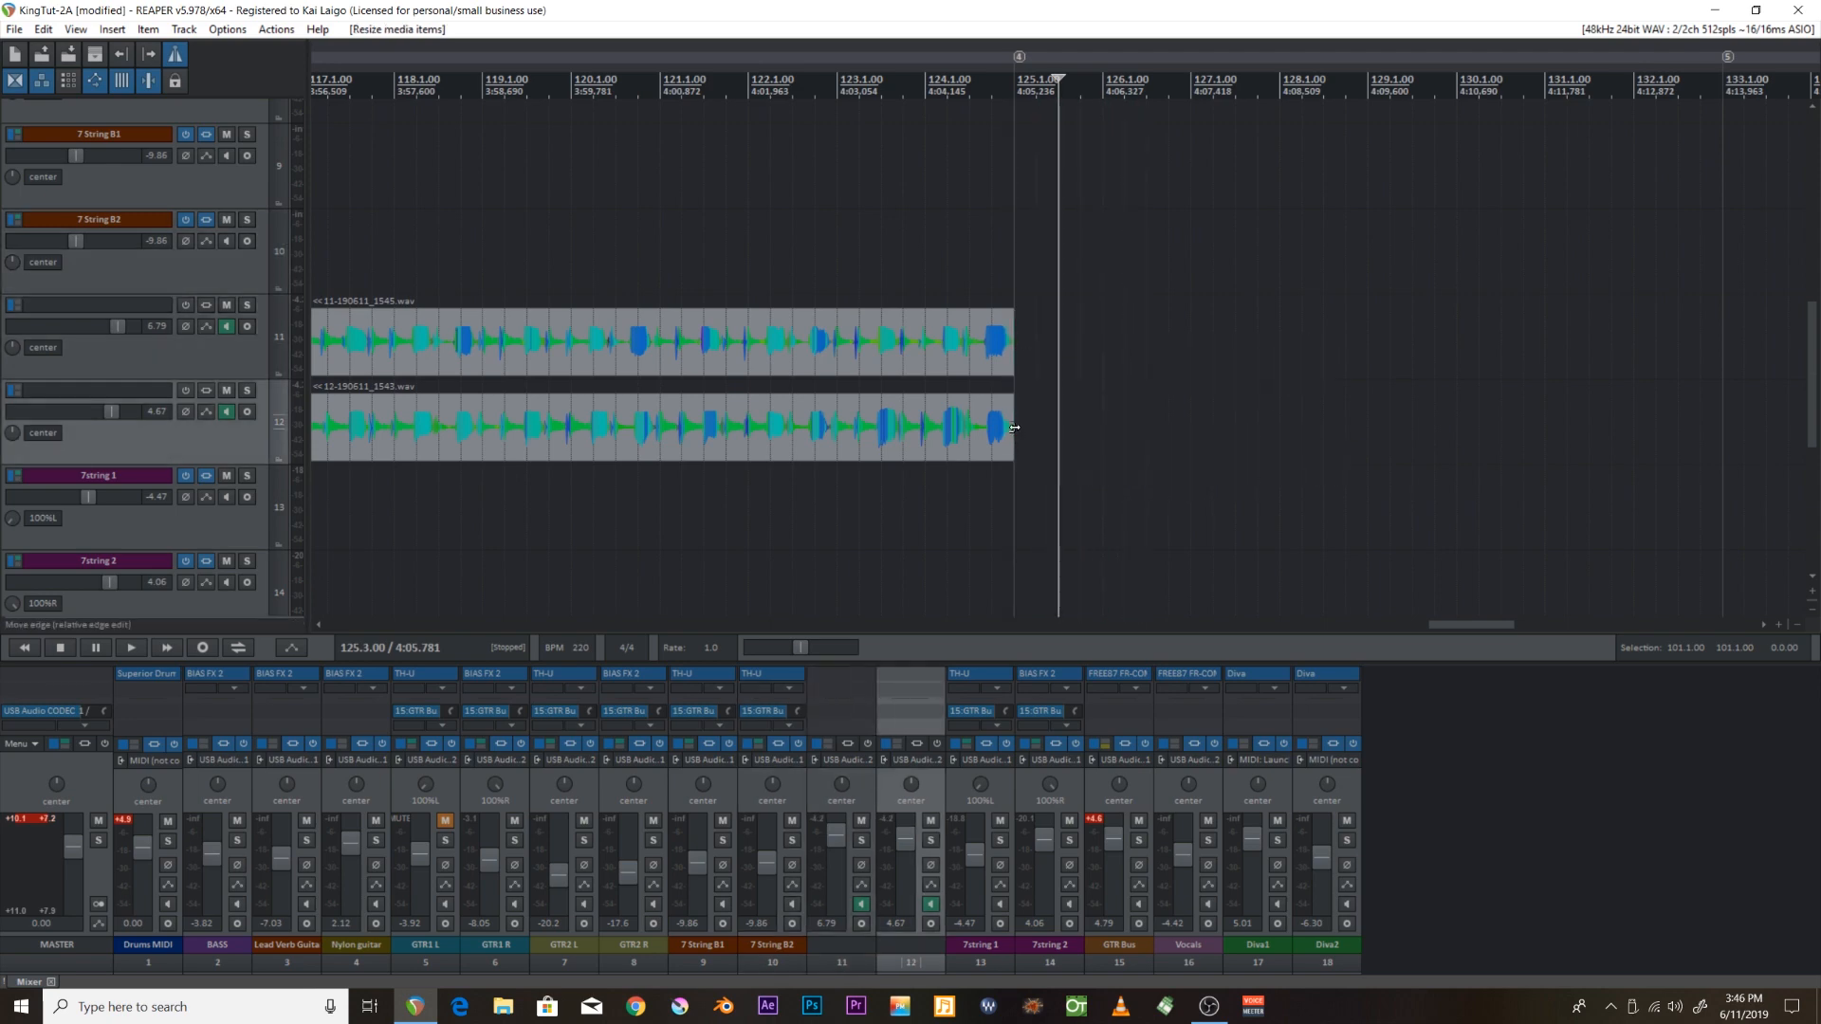
# Move the trimmed takes from tracks 11 and 12 onto 7string 1 and 7string 2, keeping their start at marker 2.
pyautogui.scroll(-3, 993, 420)
pyautogui.click(833, 261)
pyautogui.scroll(4, 820, 285)
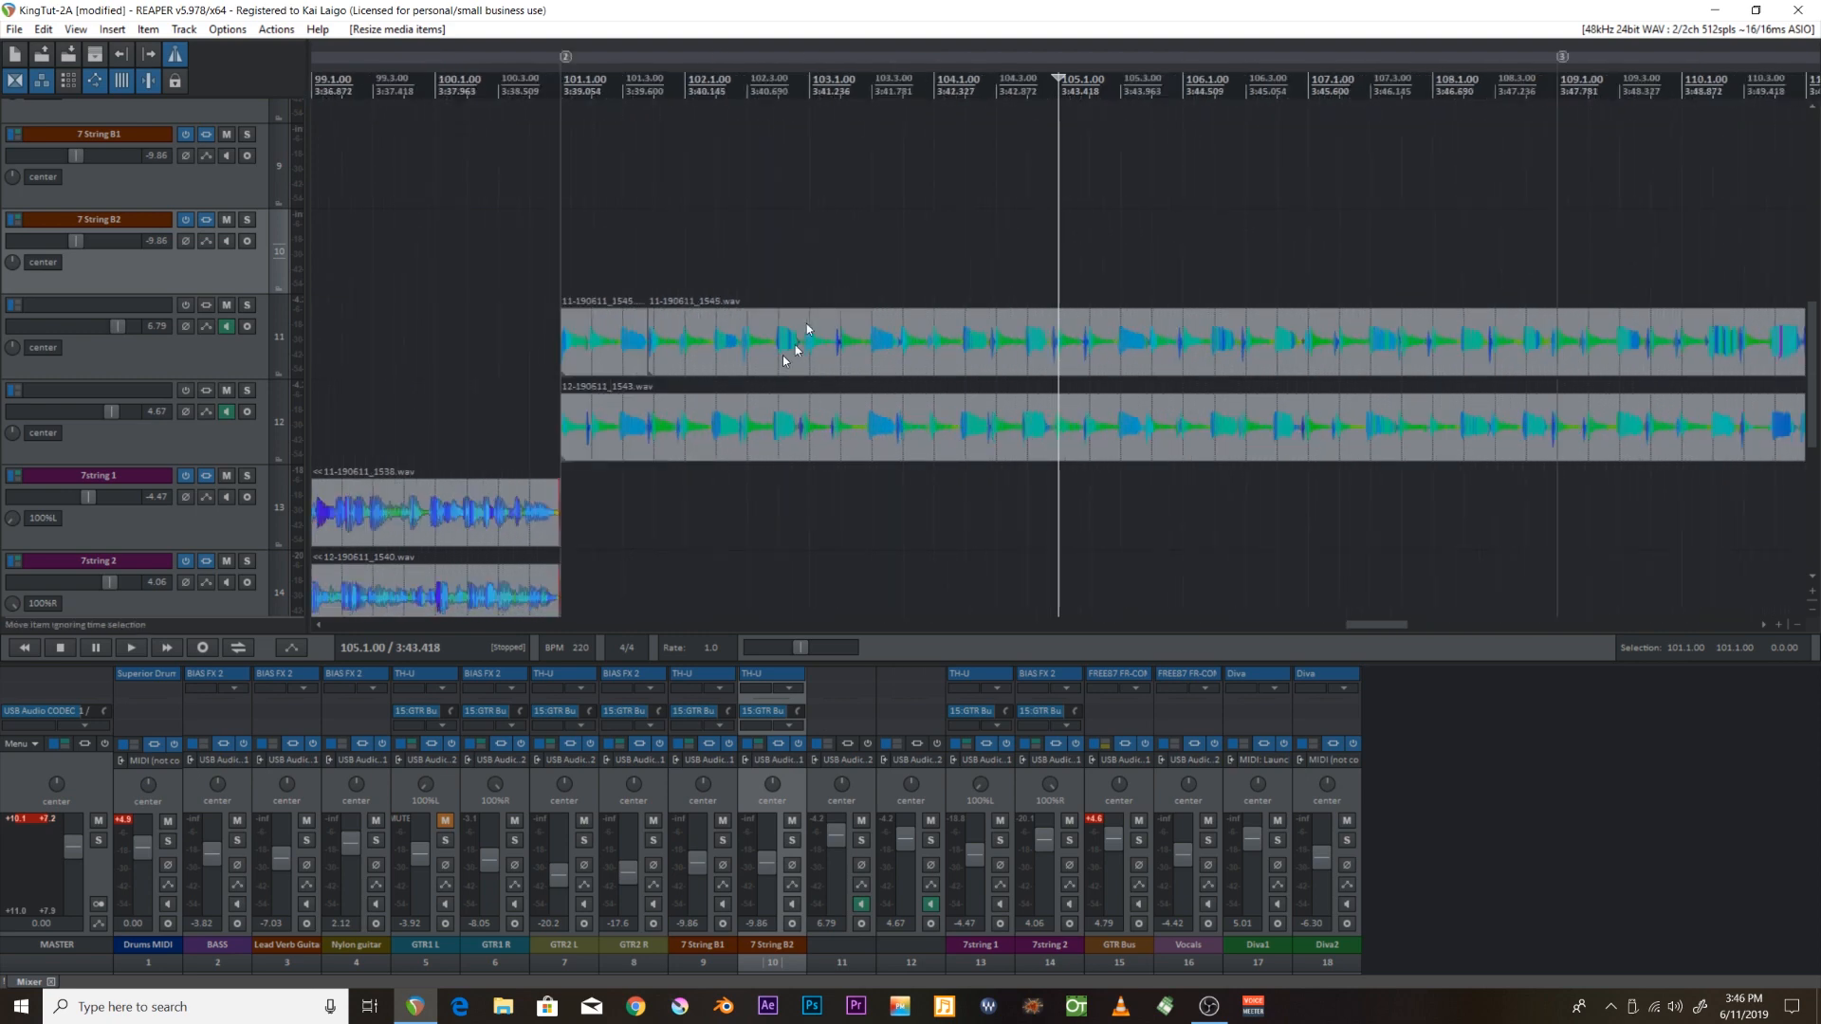
pyautogui.click(618, 363)
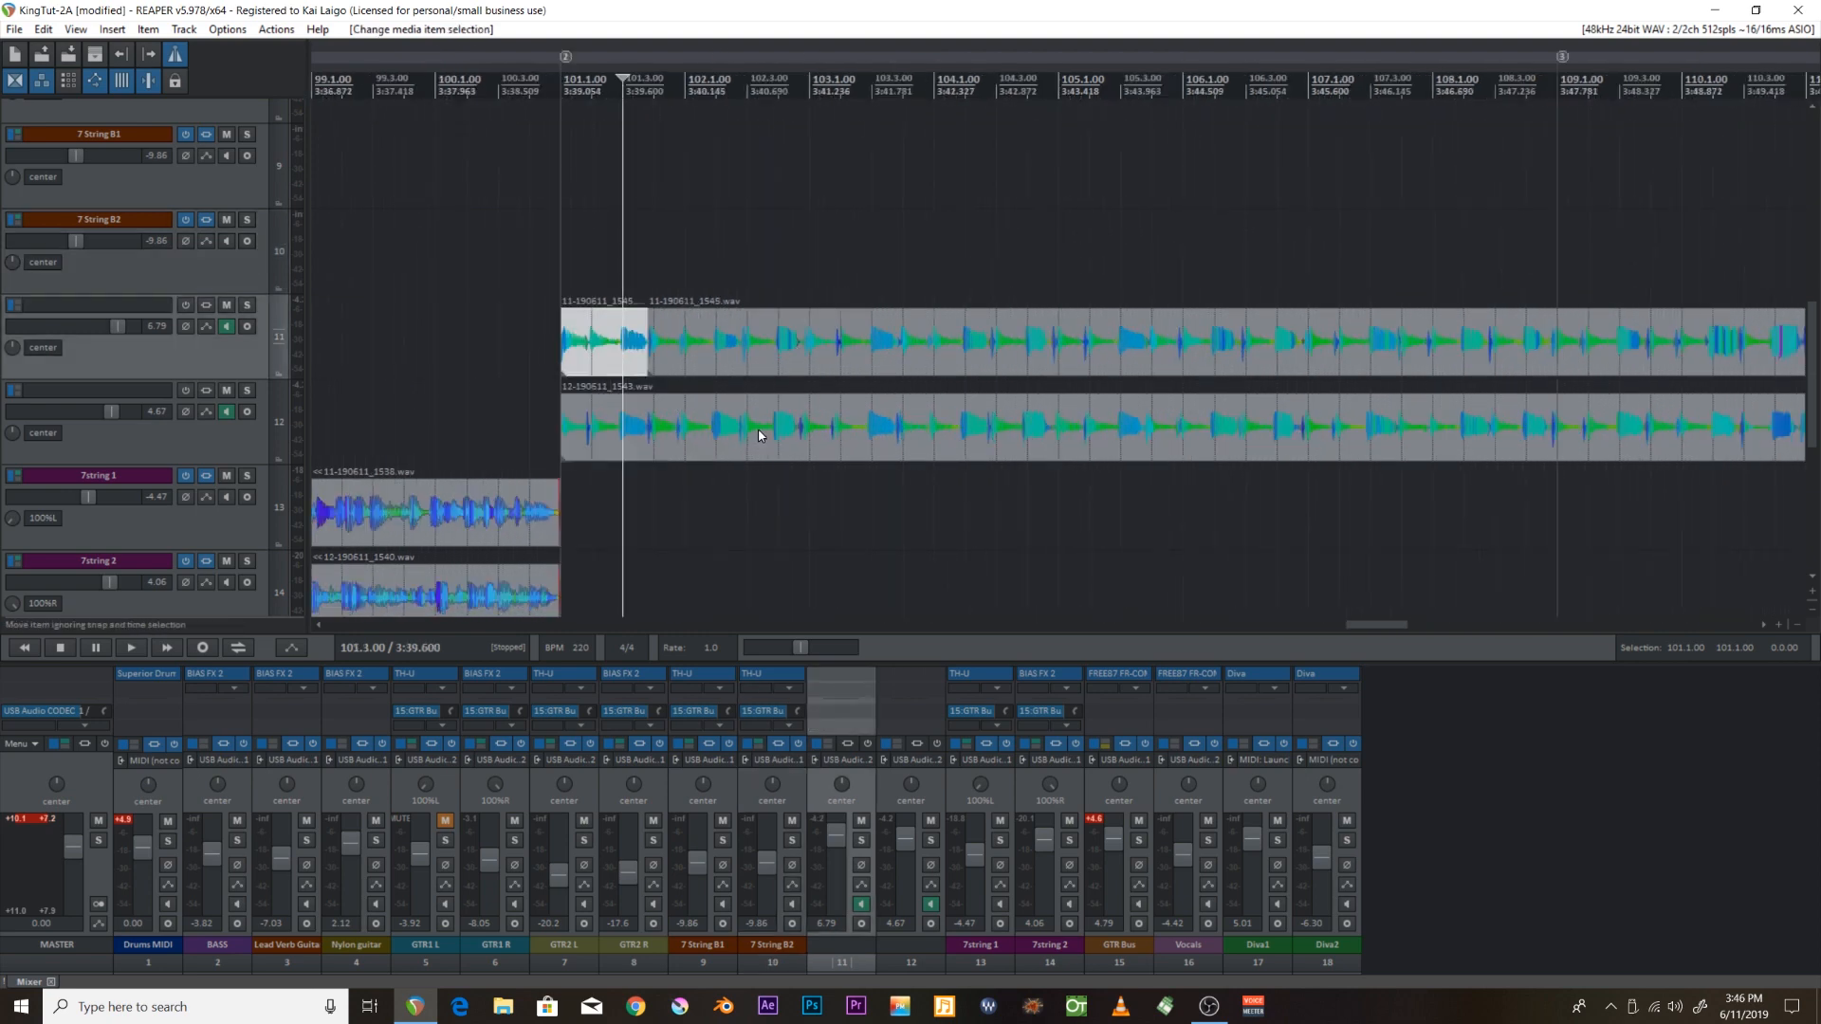
pyautogui.keyDown('ctrl'); pyautogui.click(759, 435); pyautogui.keyUp('ctrl')
pyautogui.moveTo(627, 366); pyautogui.dragTo(590, 505)
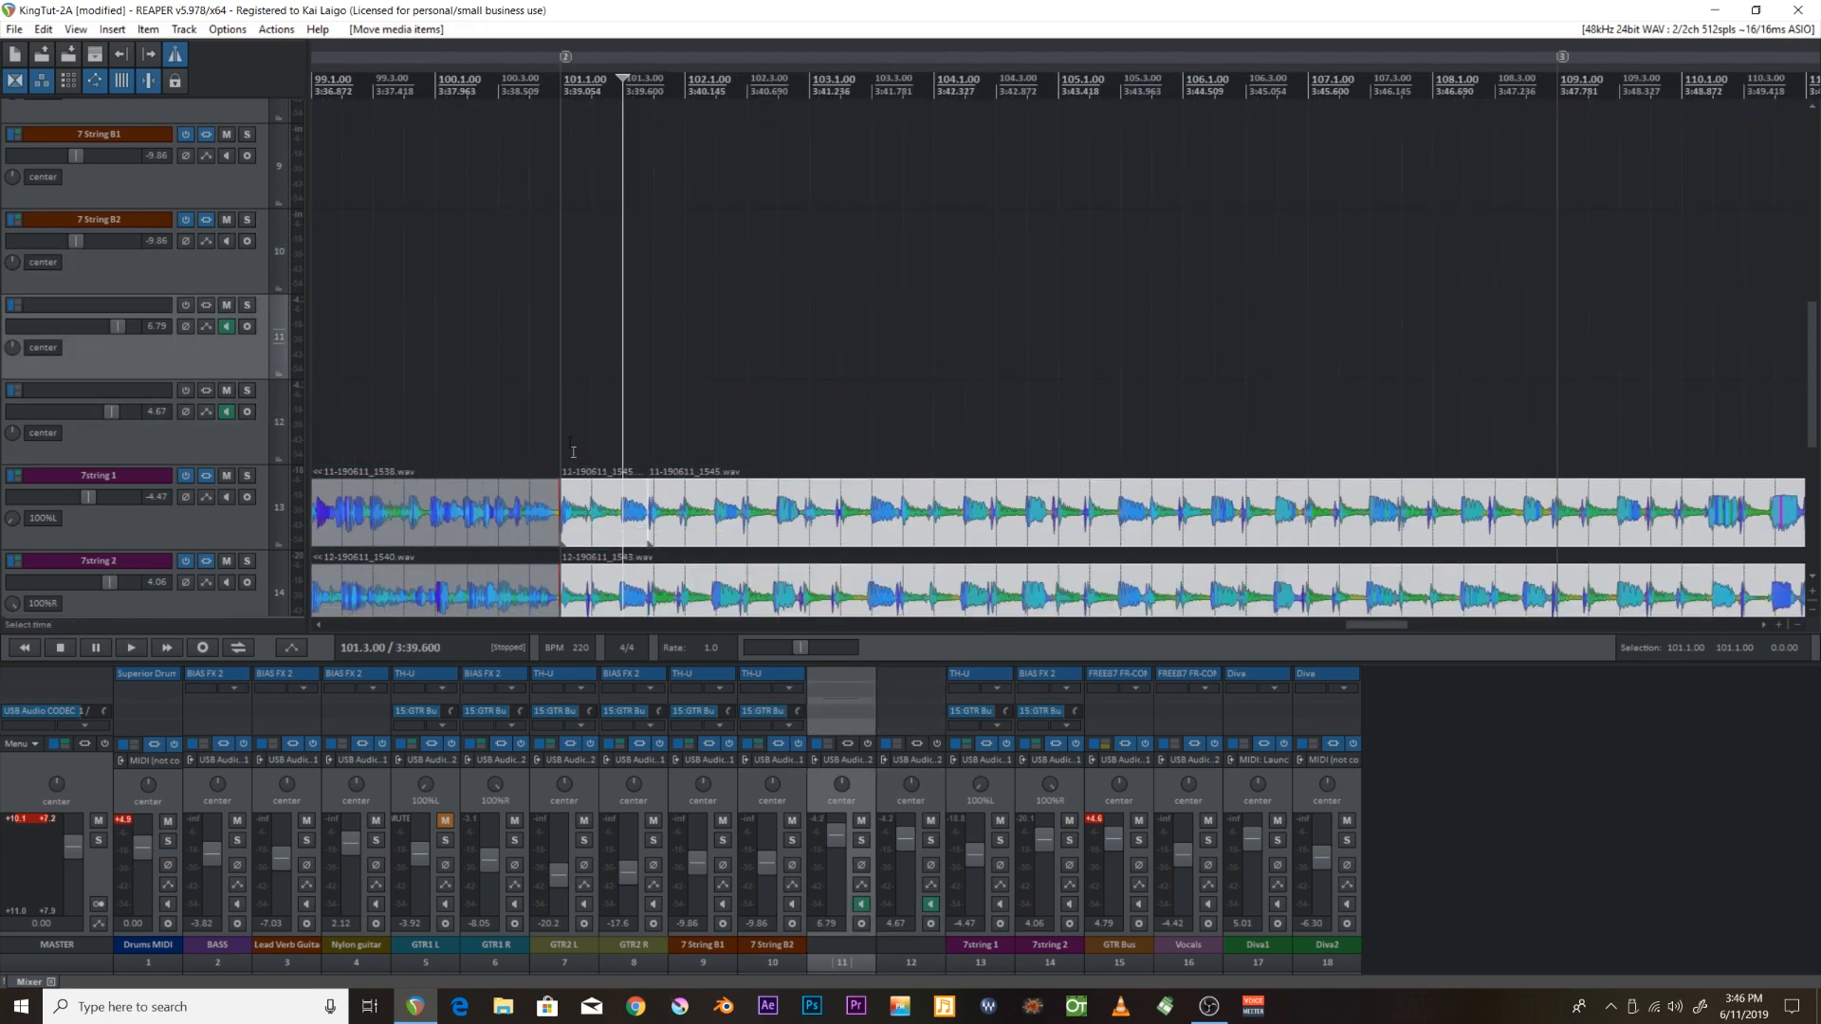
# Play the project from 99.4.00 to check the transition at marker 2 and the moved takes up to marker 4.
pyautogui.click(536, 96)
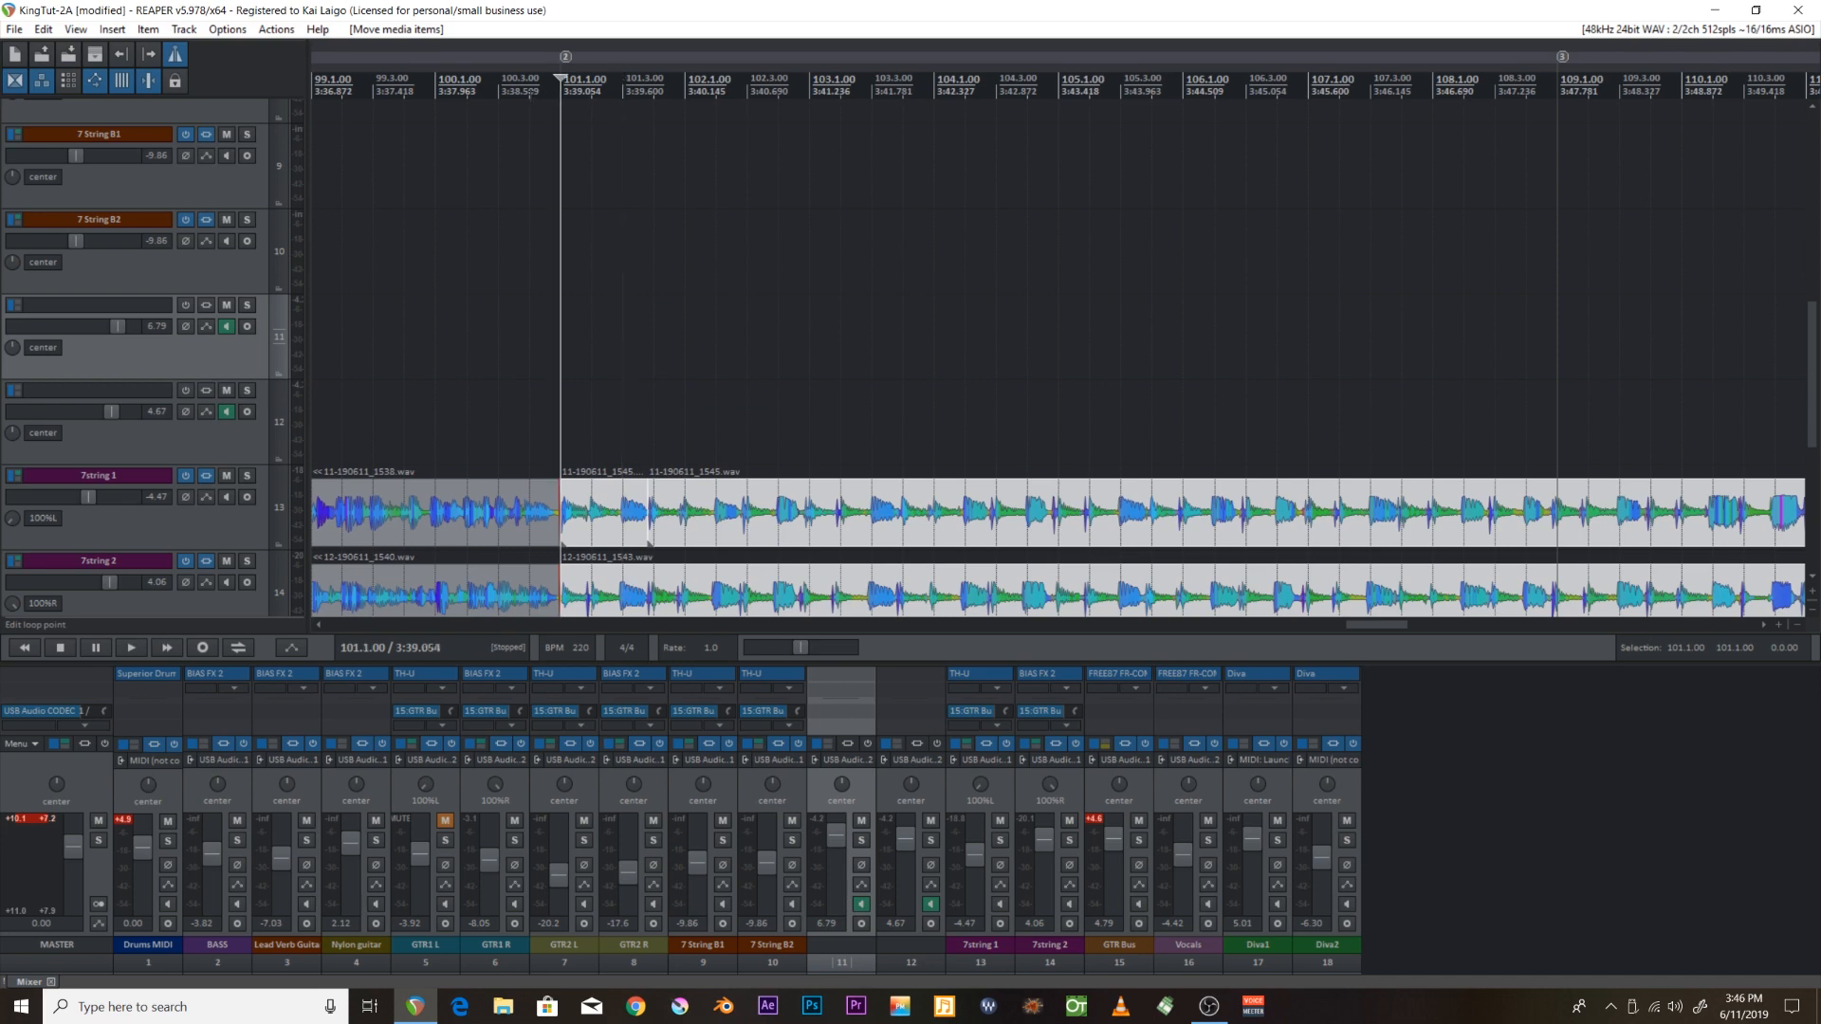
pyautogui.click(404, 95)
pyautogui.press('space')
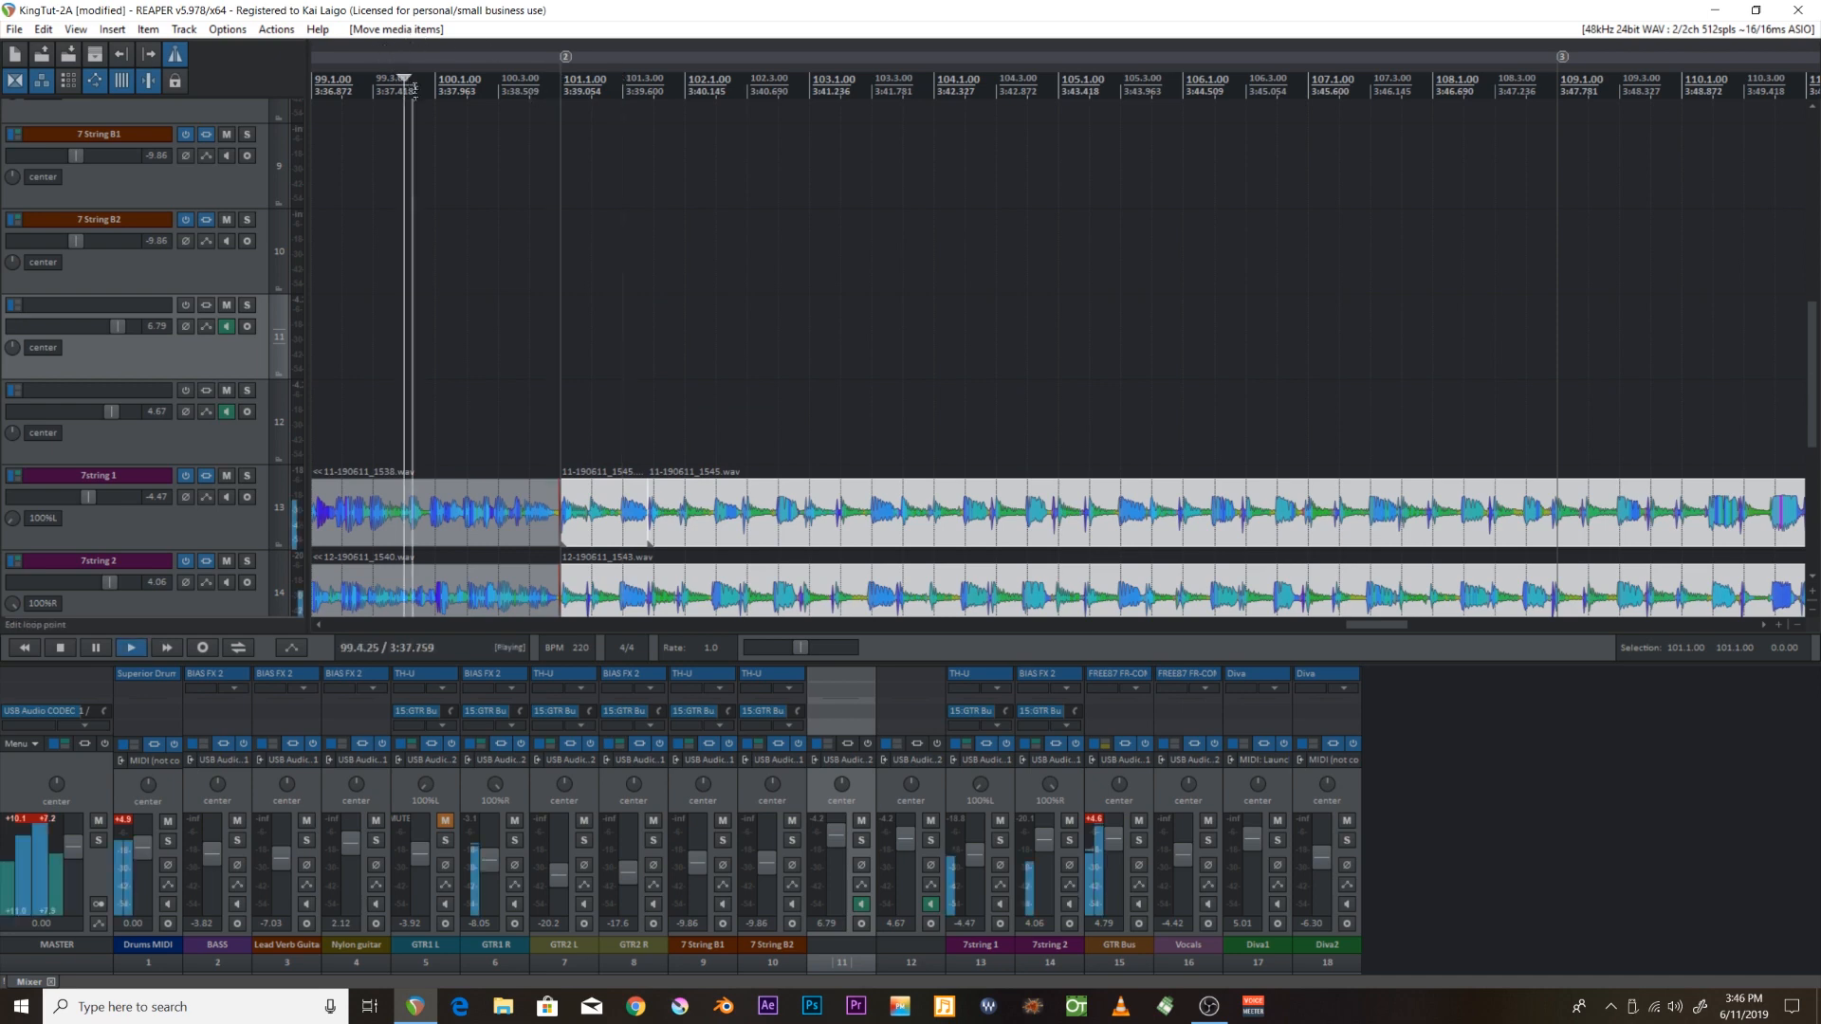
pyautogui.scroll(-2, 575, 133)
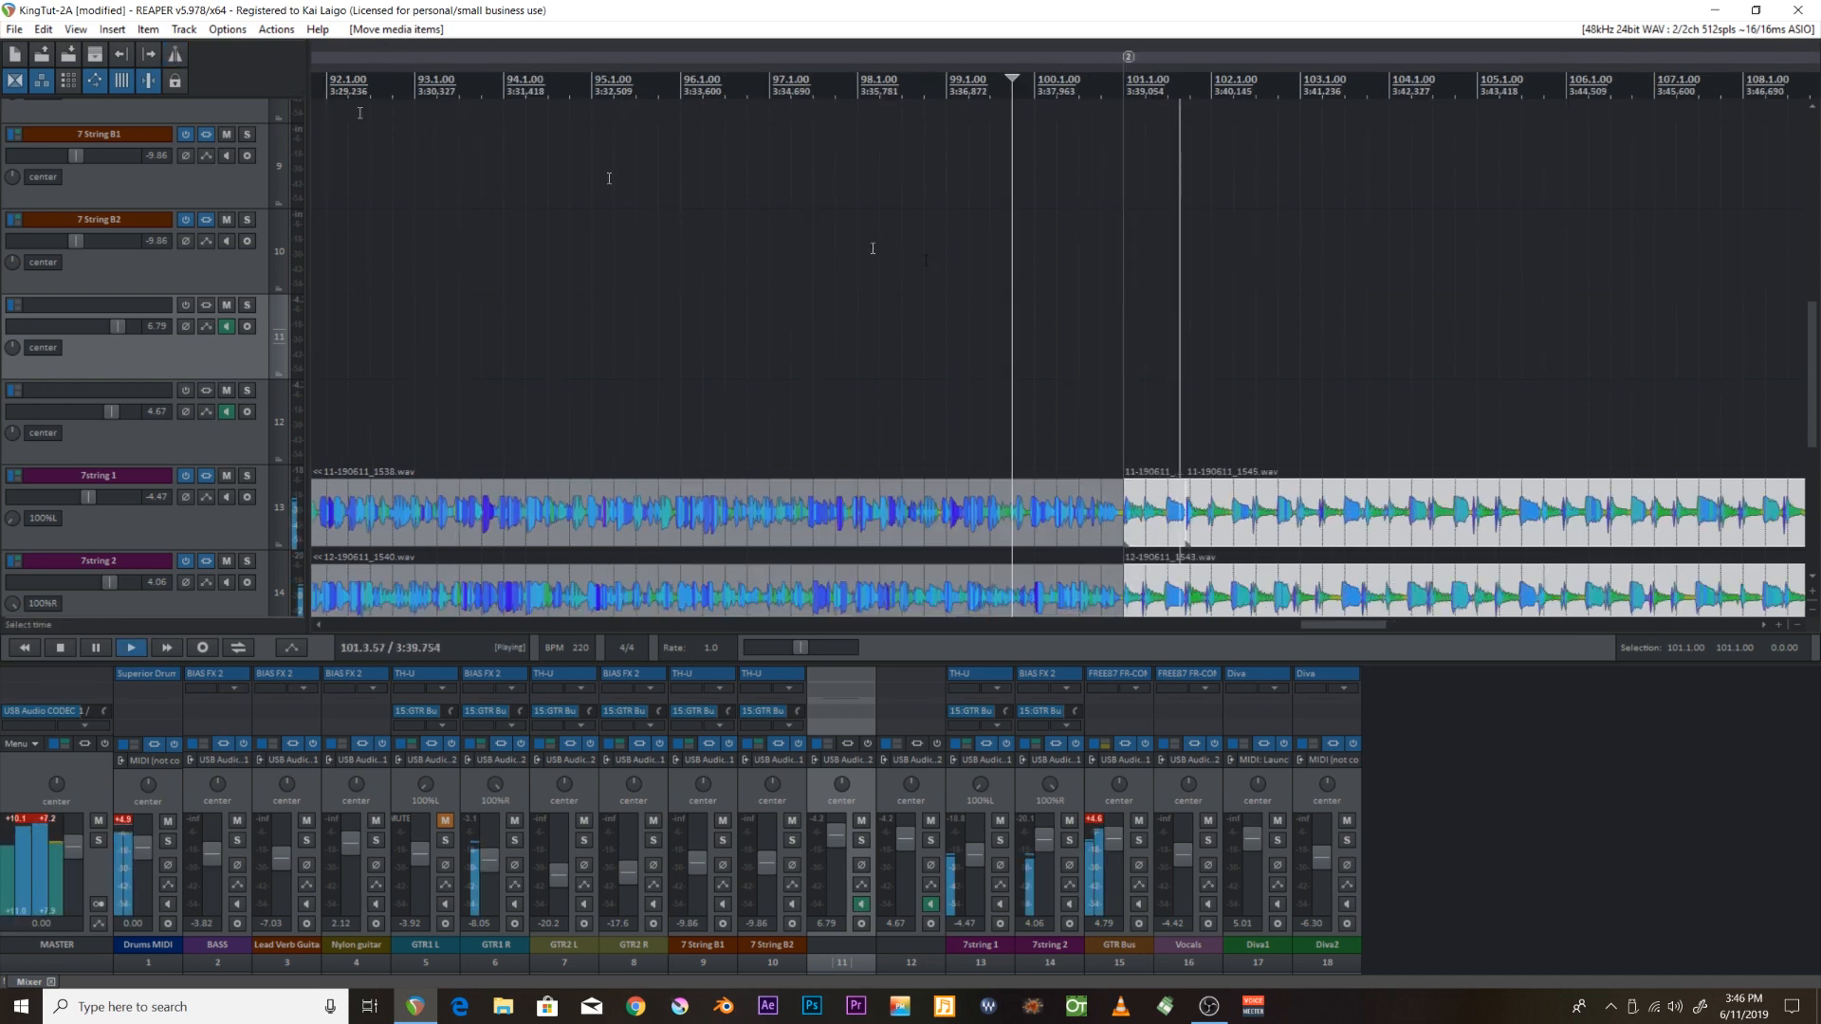
pyautogui.scroll(-4, 1063, 301)
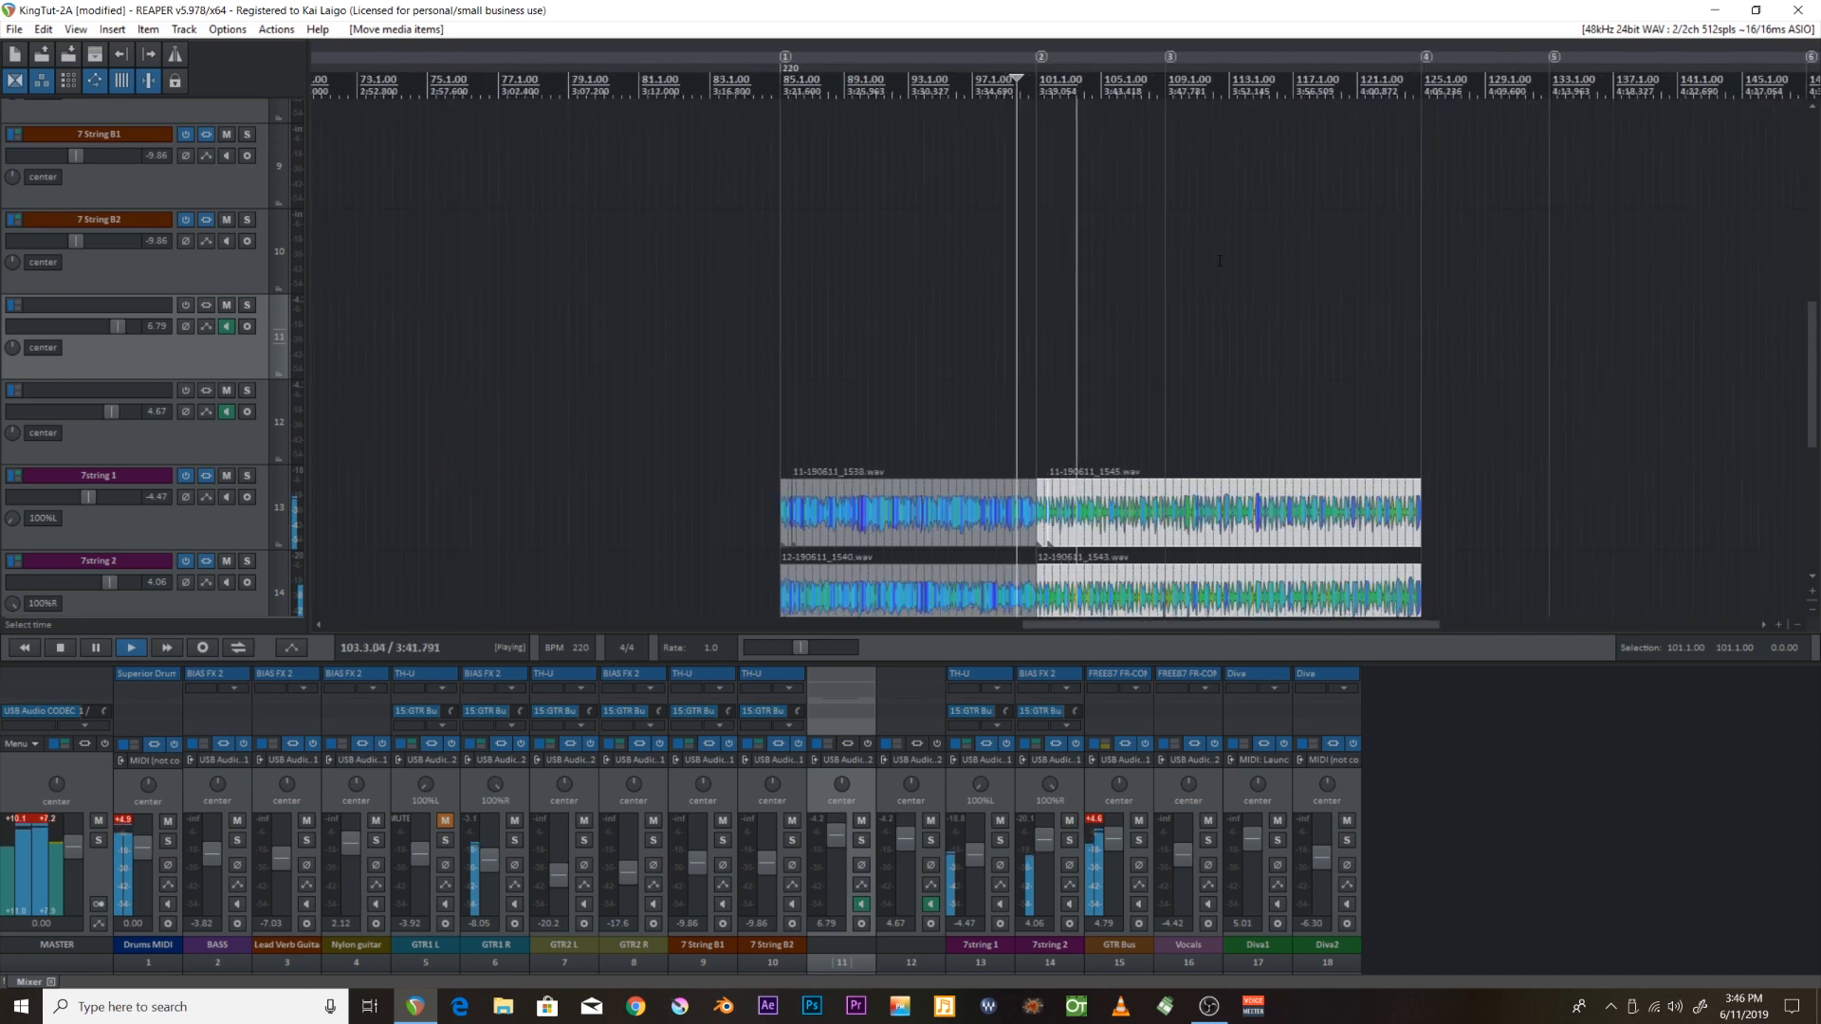
pyautogui.scroll(-2, 1219, 260)
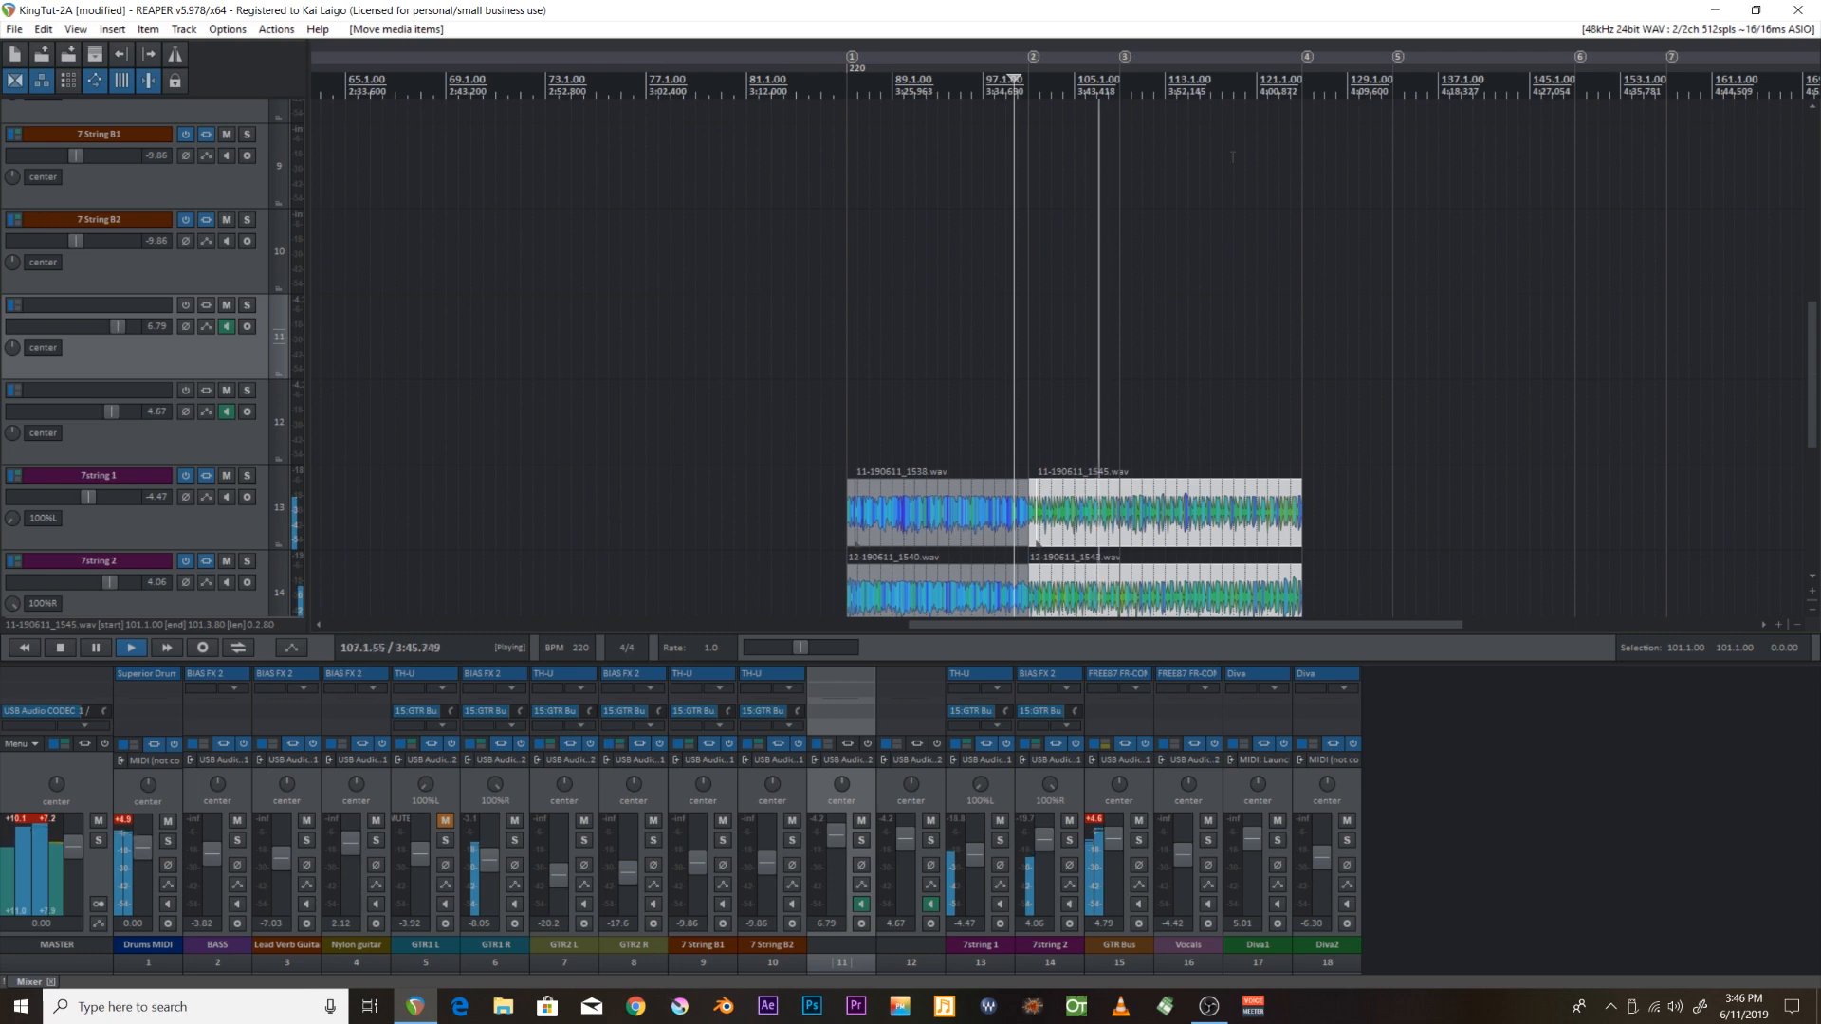
pyautogui.scroll(2, 1241, 168)
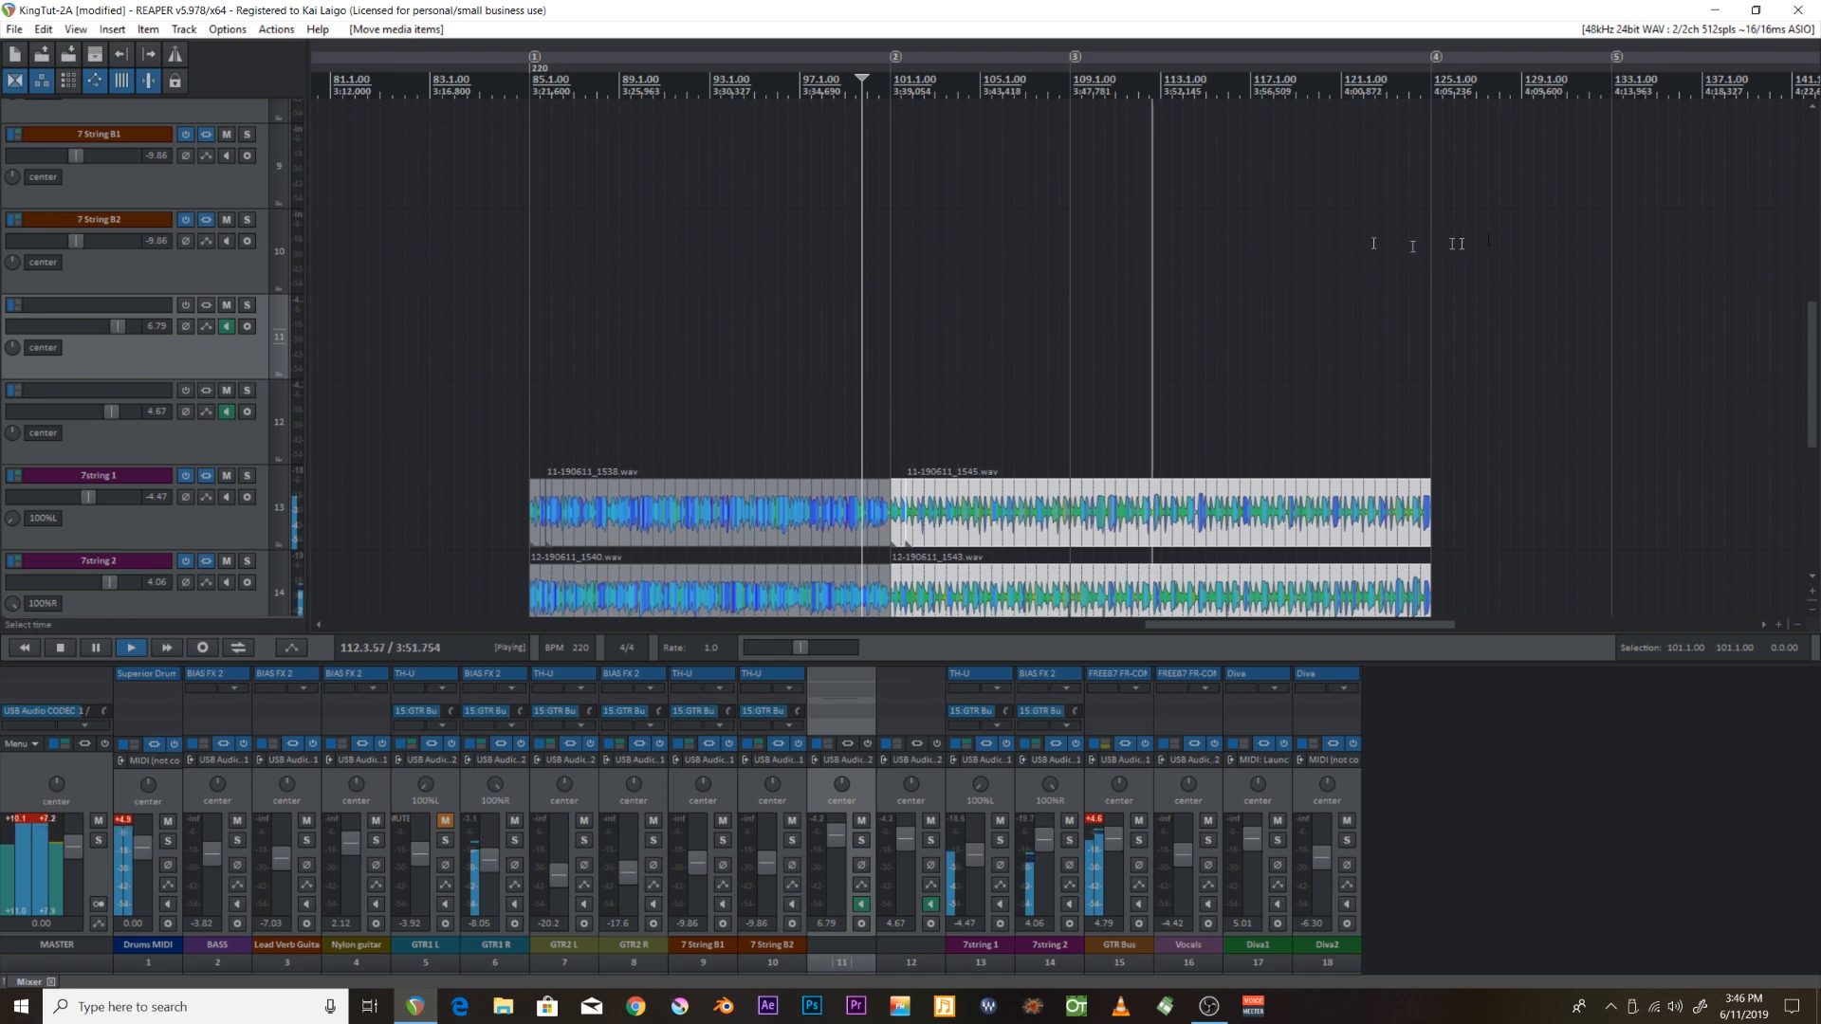
pyautogui.moveTo(1809, 370); pyautogui.dragTo(1809, 402)
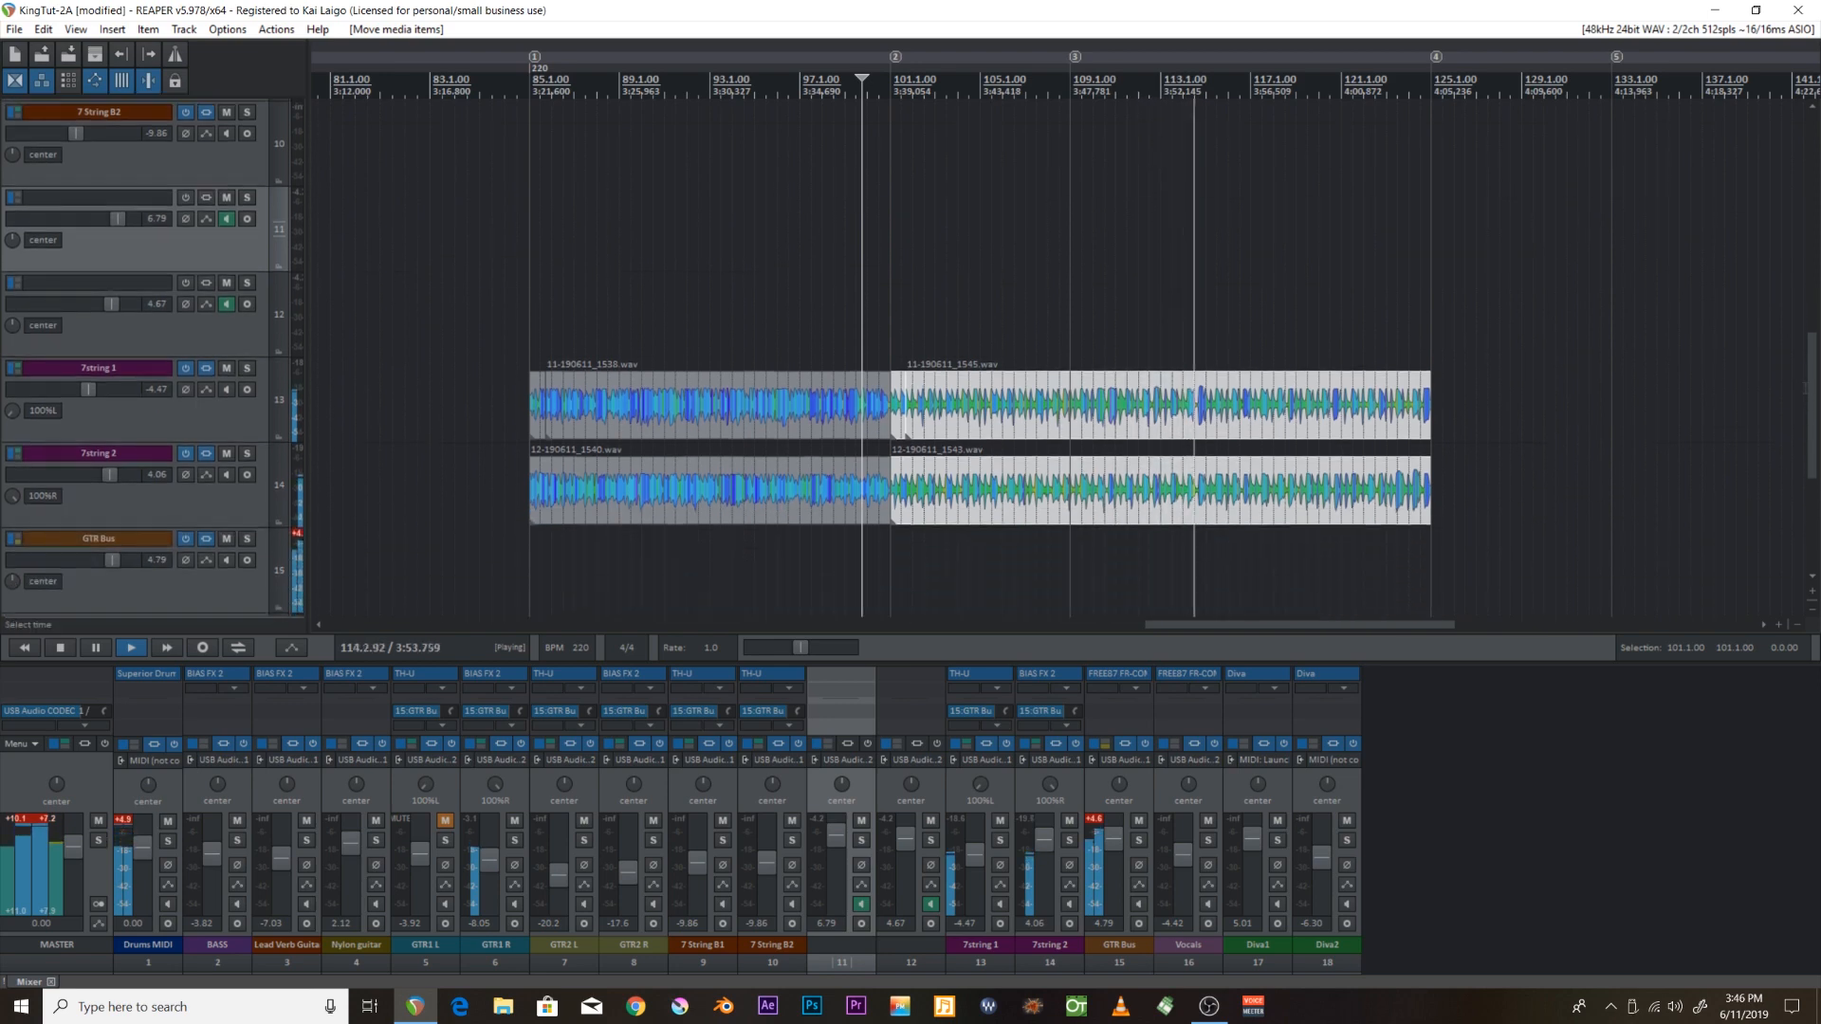
pyautogui.scroll(2, 1446, 348)
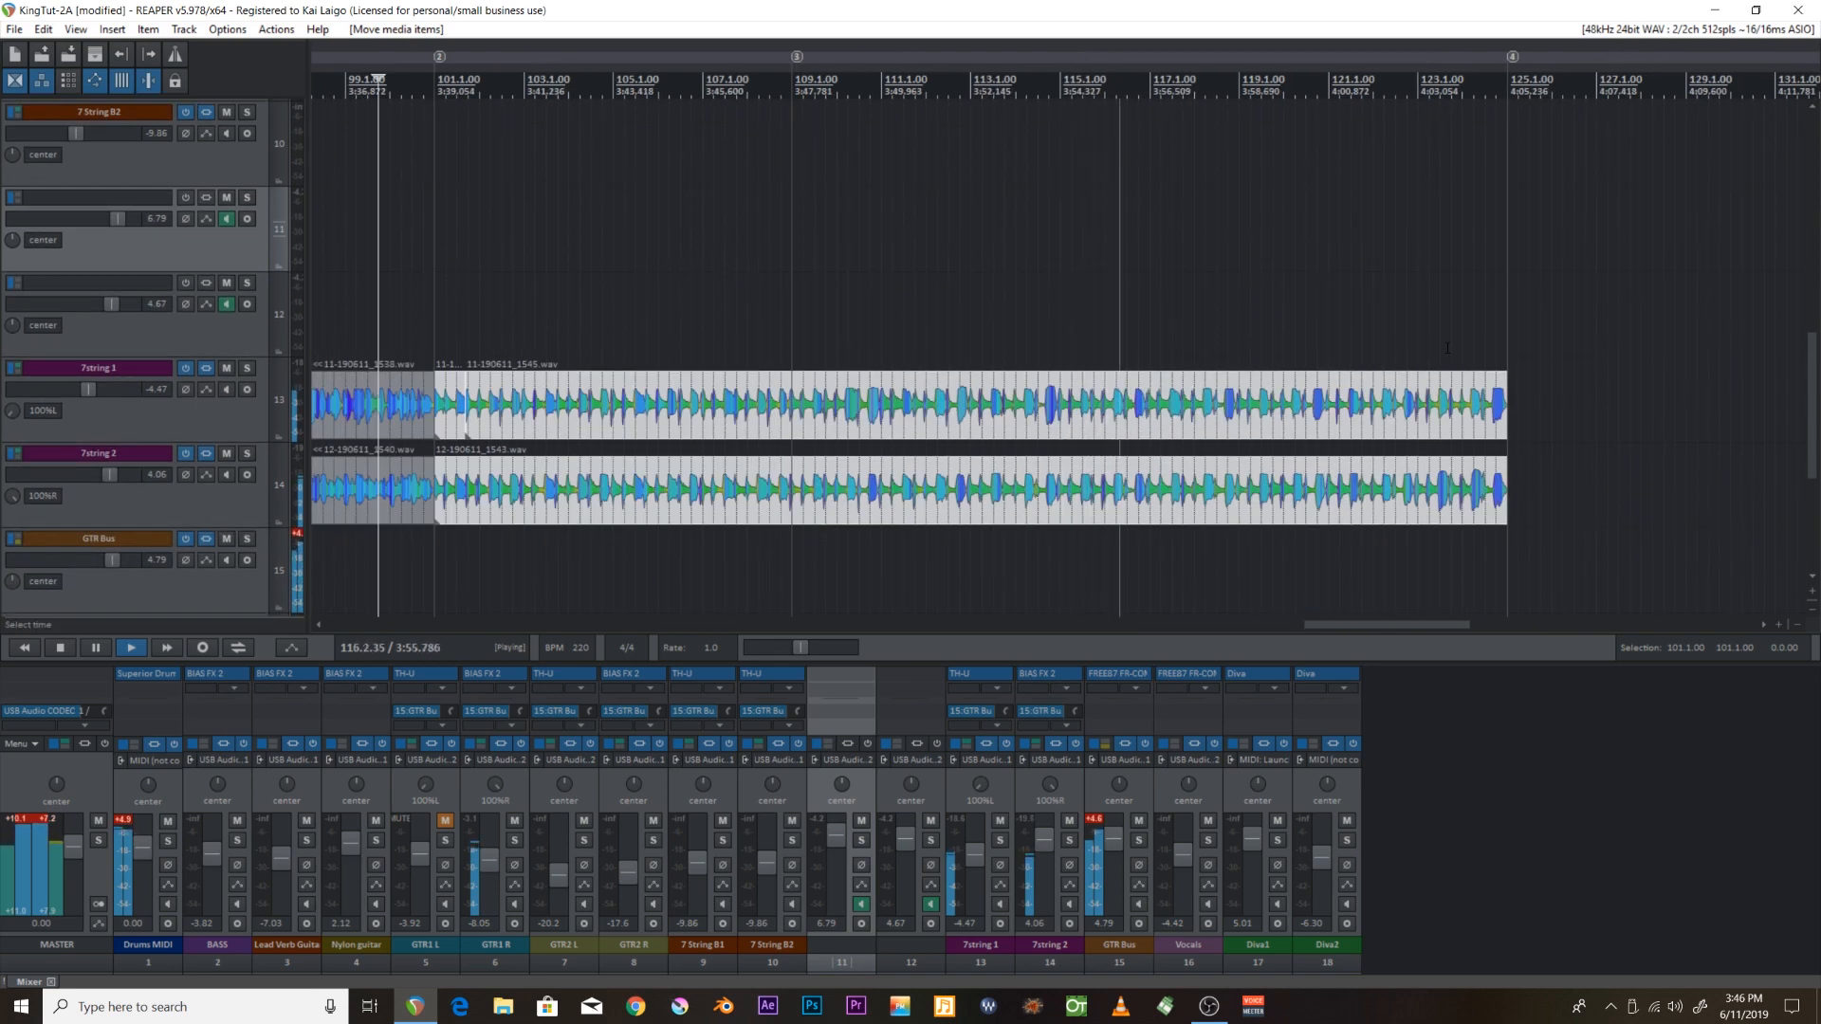
pyautogui.scroll(-1, 1447, 348)
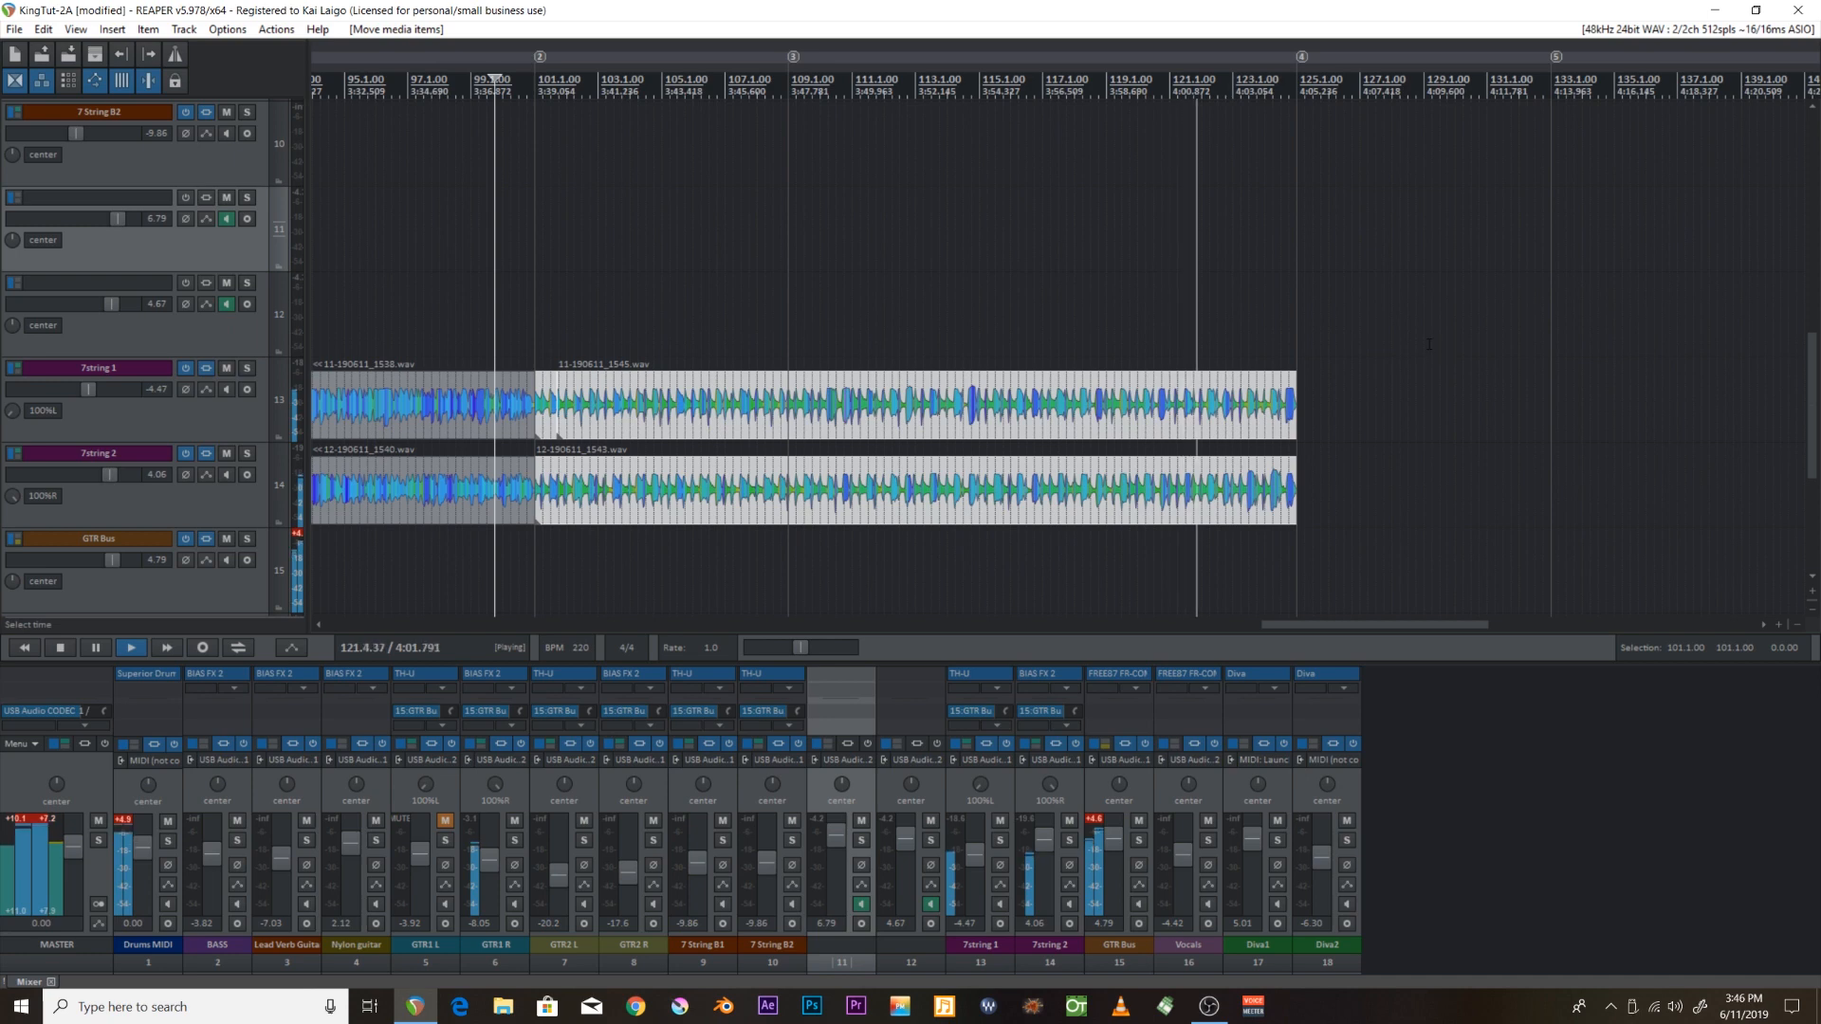
pyautogui.scroll(-1, 1428, 344)
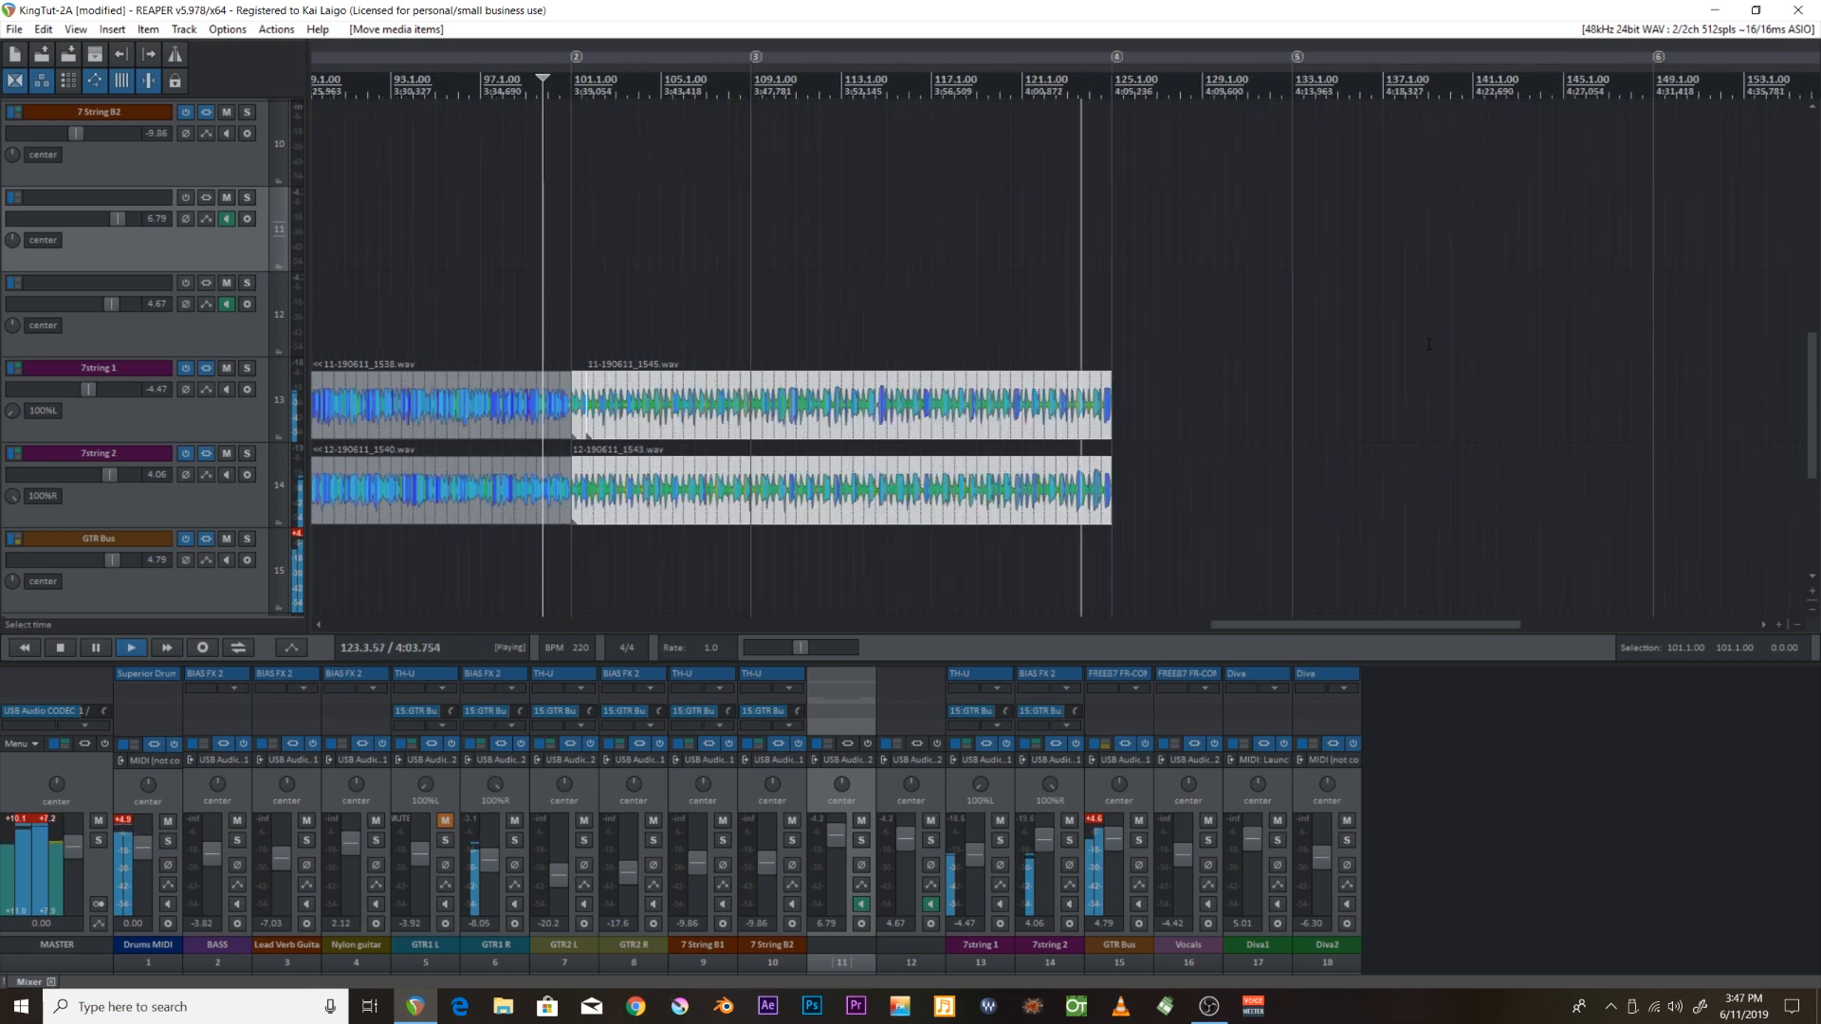
pyautogui.scroll(-1, 1428, 343)
pyautogui.press('space')
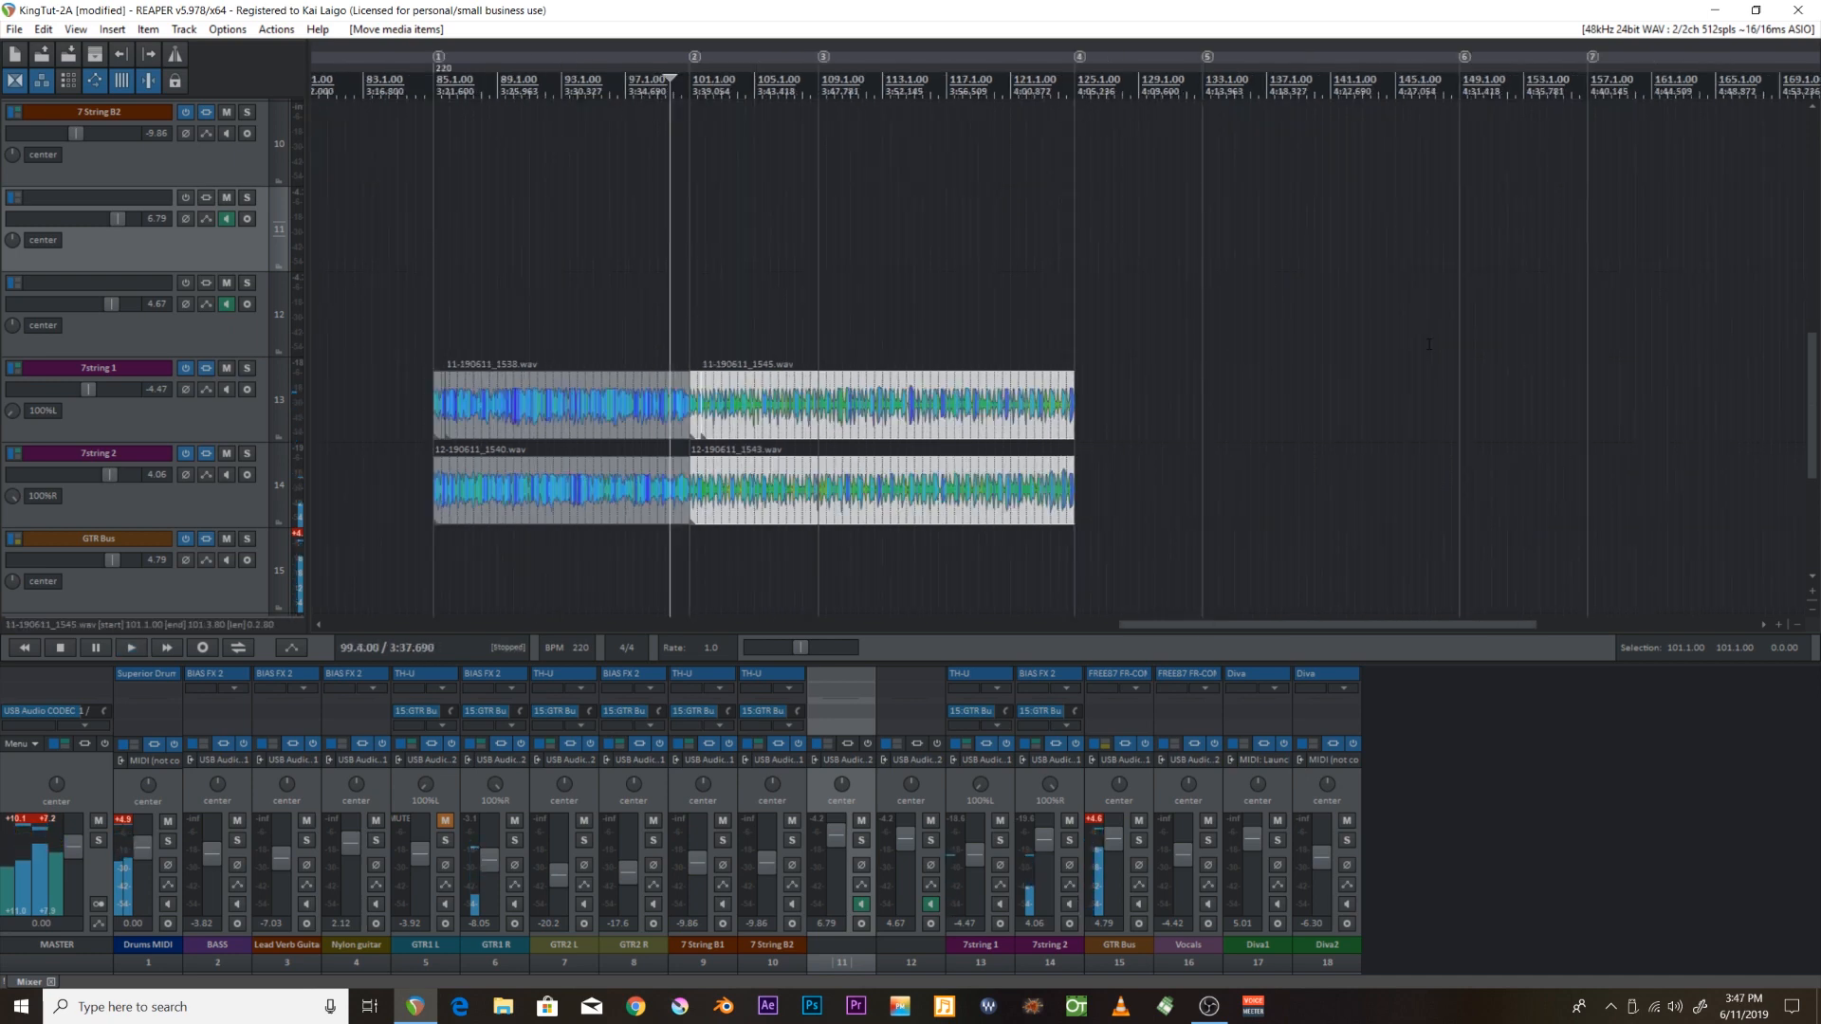
# Place the edit cursor at 124.1.00, just before marker 4, and arm track 11 for recording.
pyautogui.hscroll(-2, 1424, 331)
pyautogui.hscroll(-3, 1423, 328)
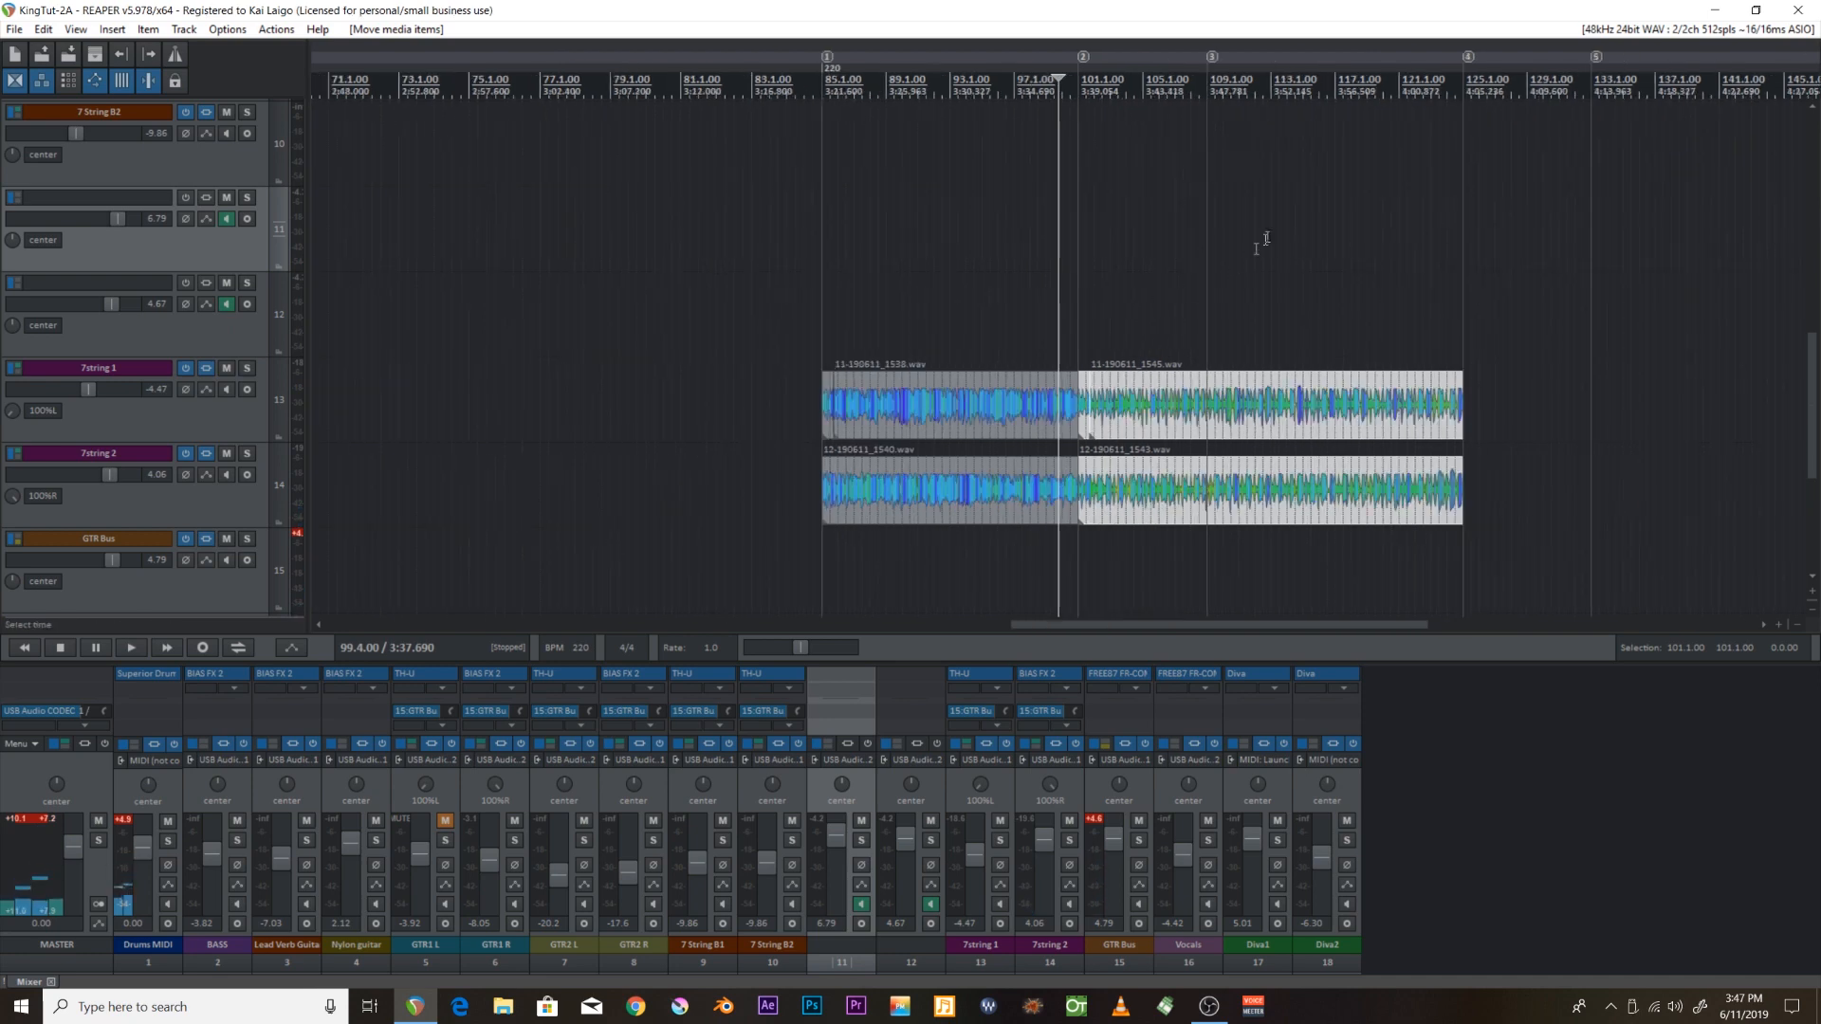
pyautogui.click(1447, 82)
pyautogui.scroll(6, 1445, 83)
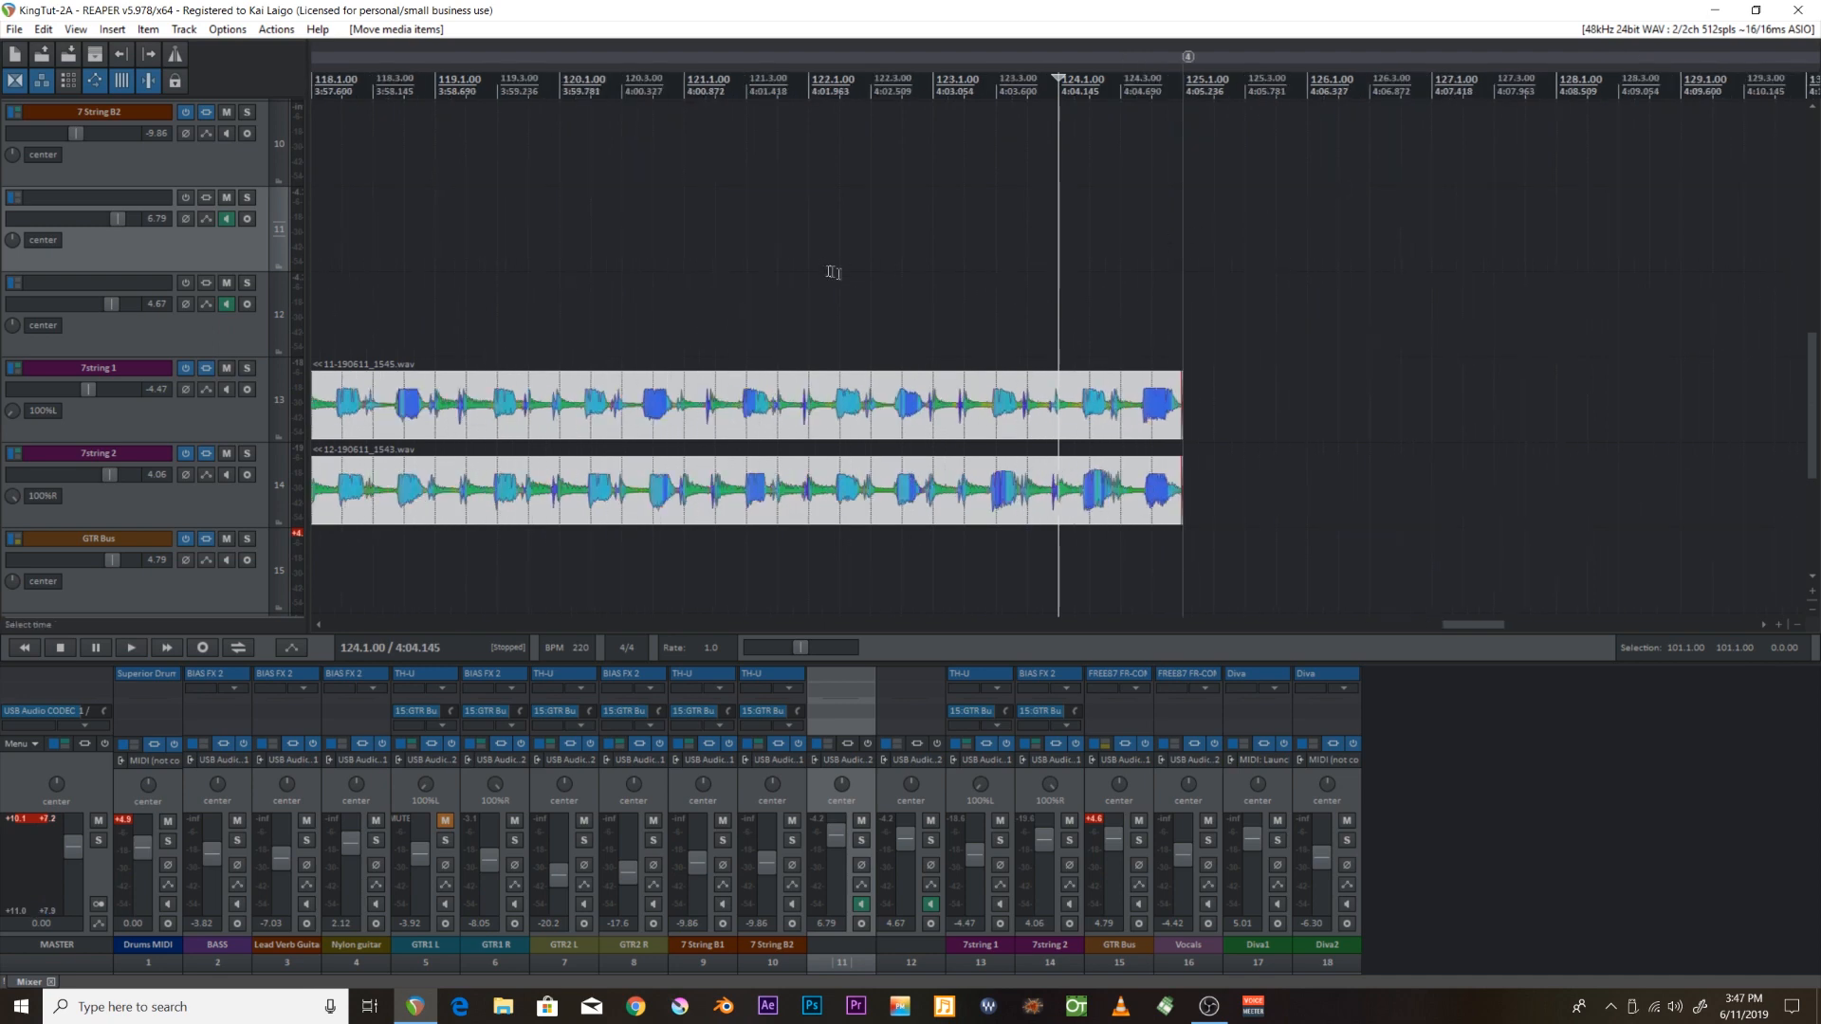
pyautogui.scroll(-6, 833, 272)
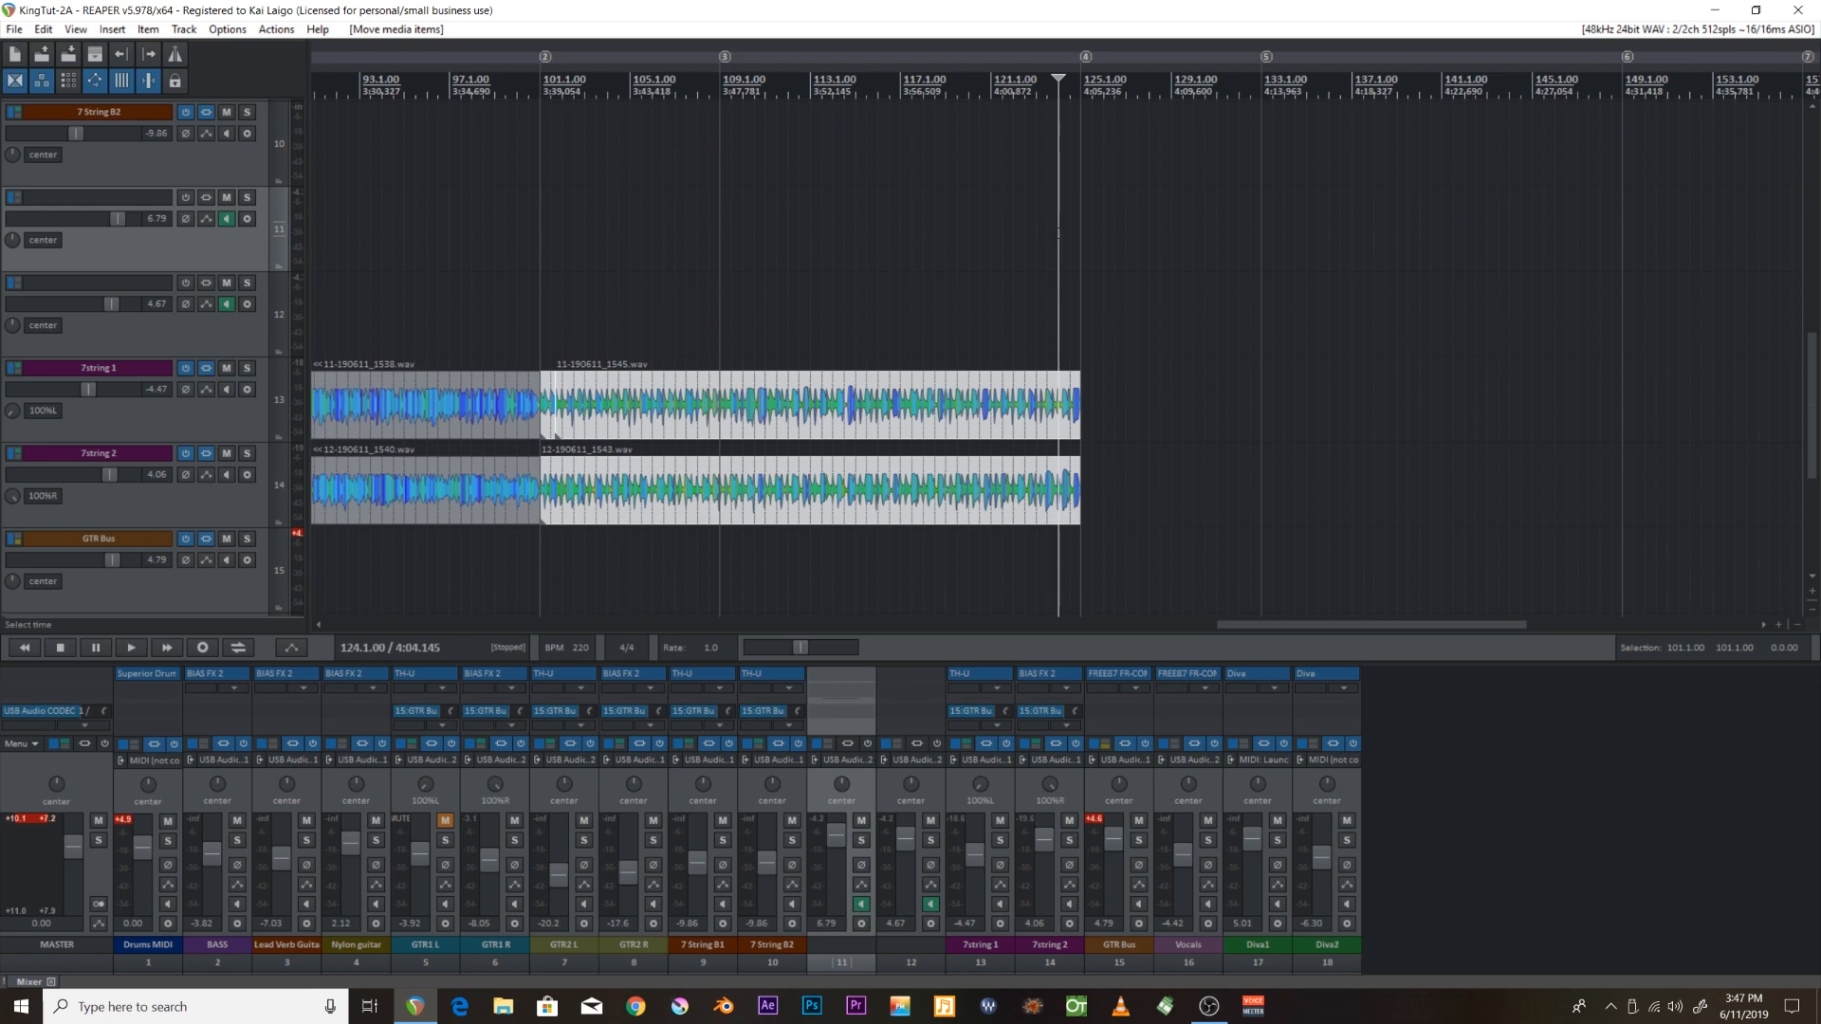
pyautogui.click(245, 219)
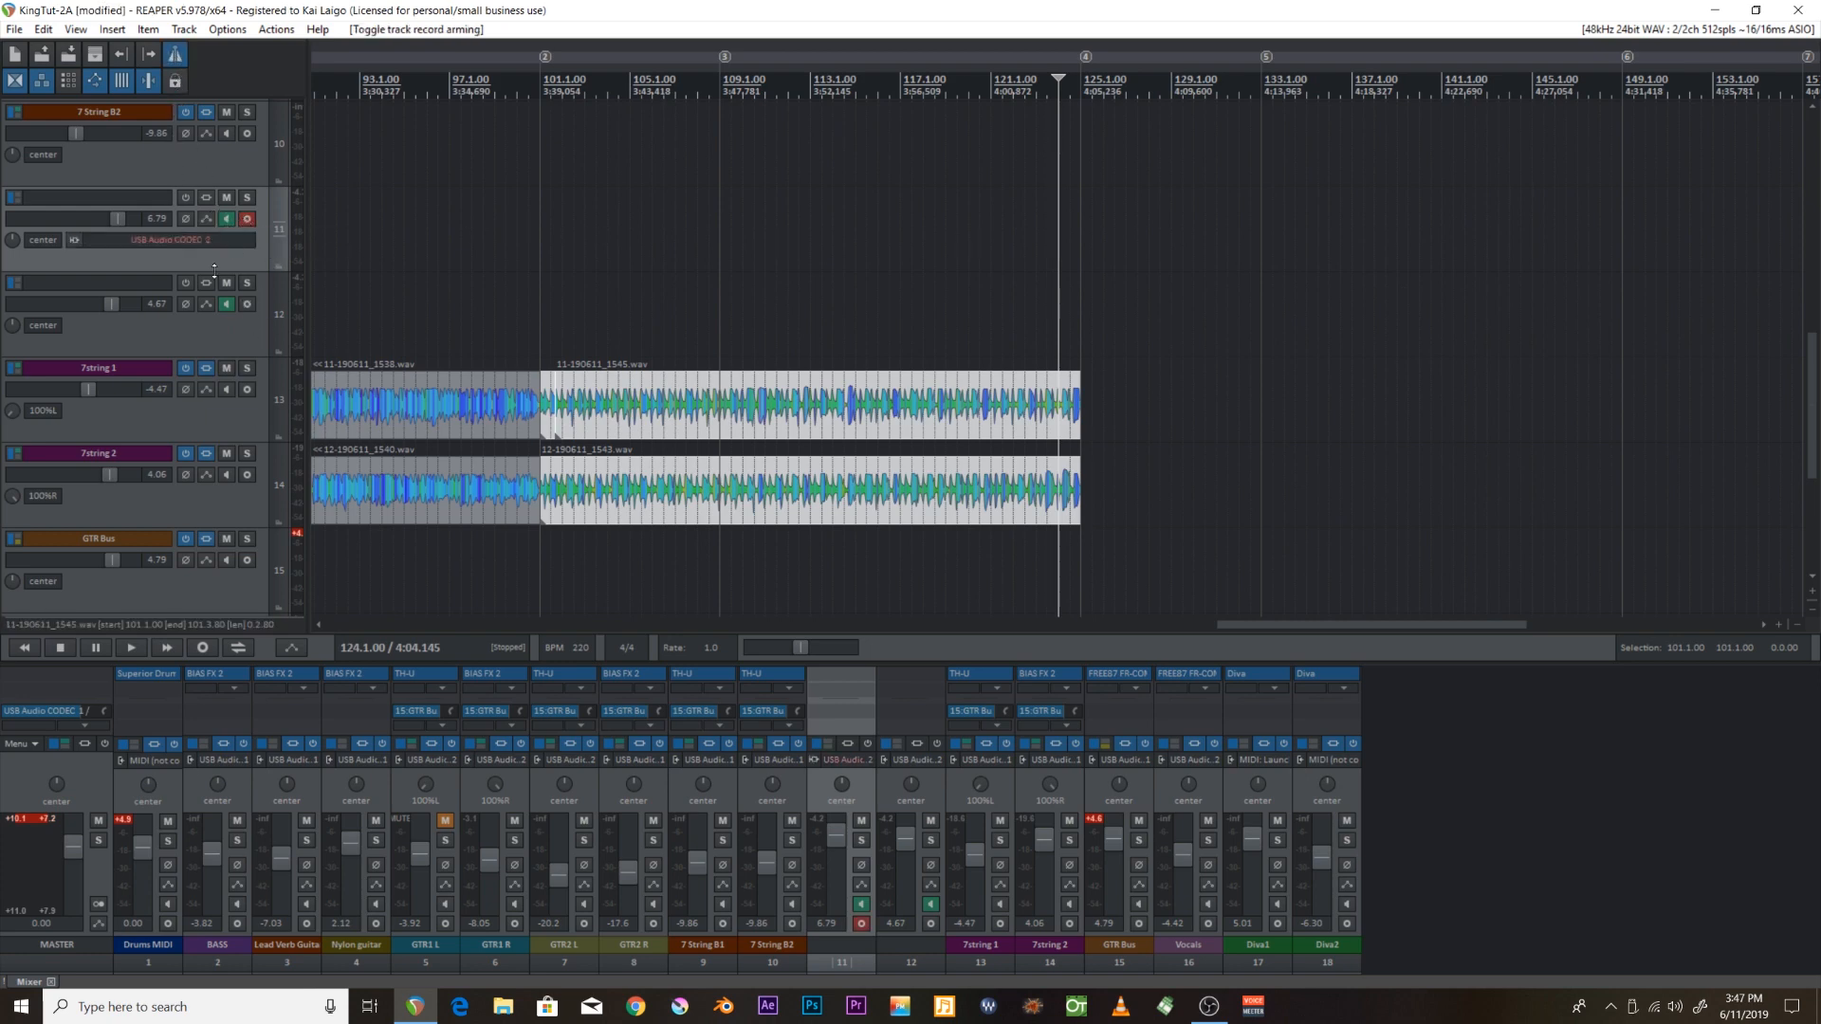
pyautogui.press('space')
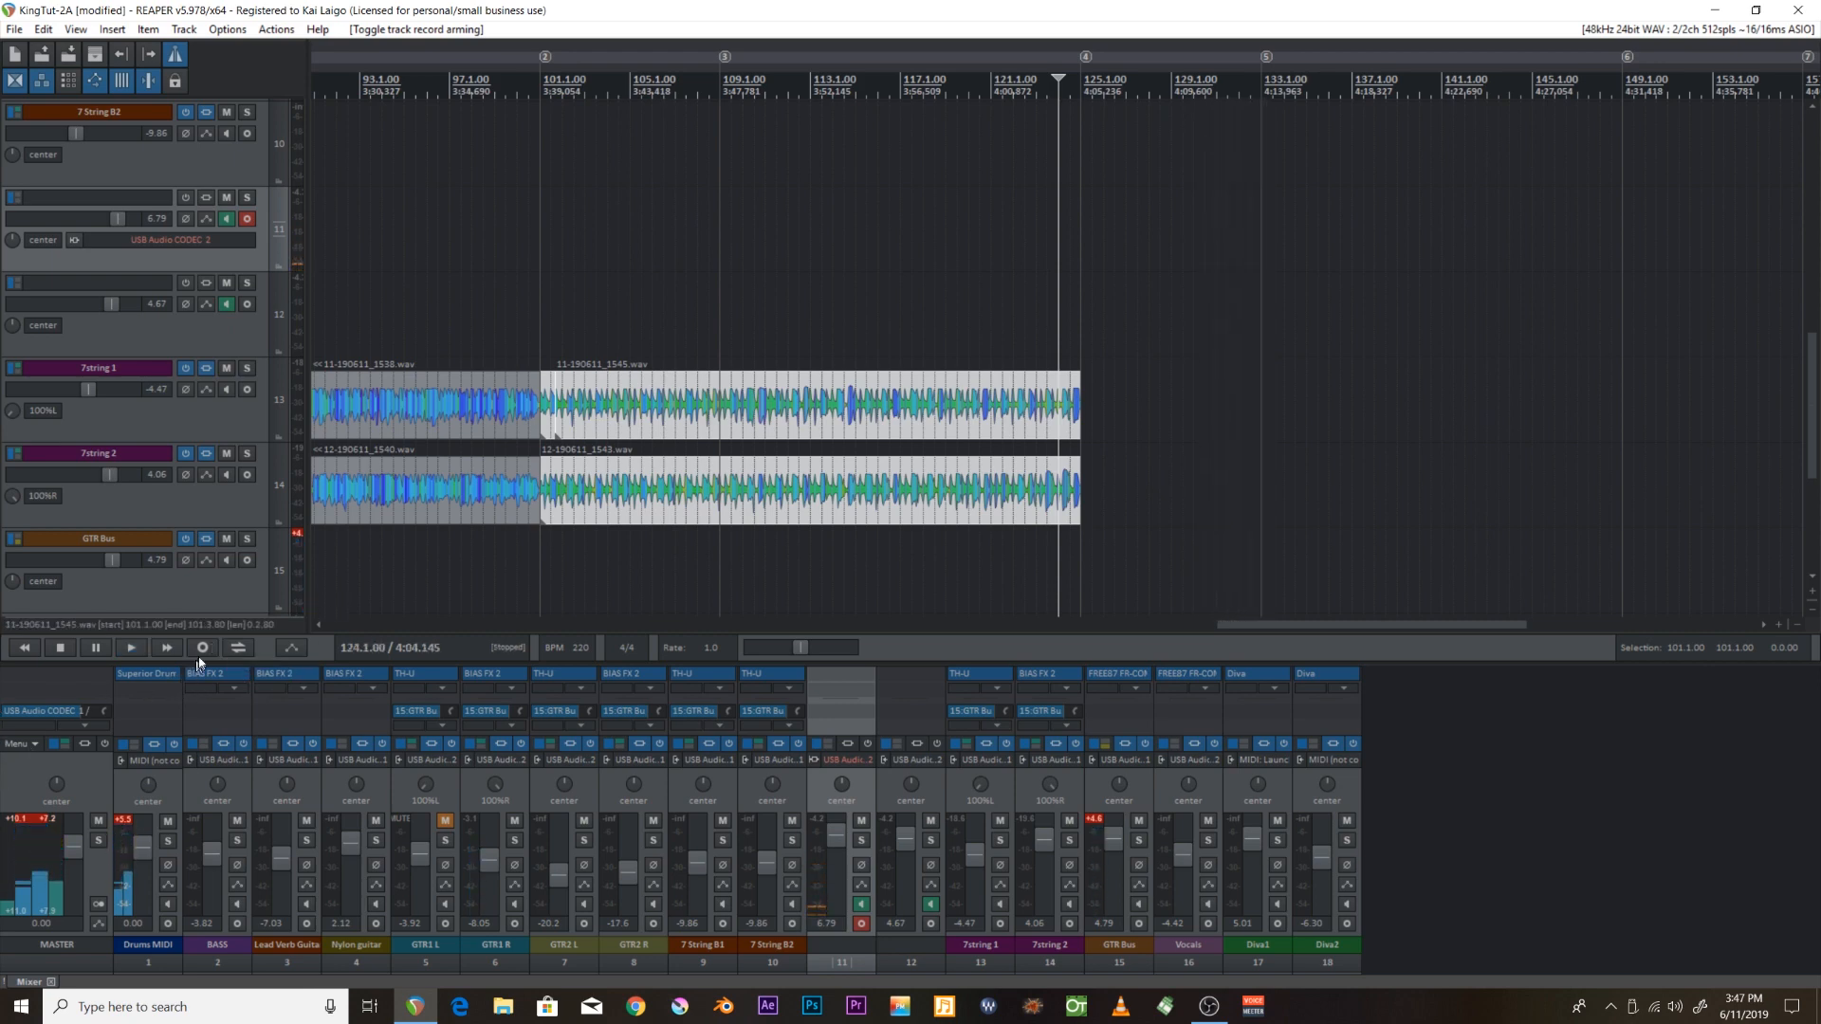
pyautogui.click(202, 649)
pyautogui.click(205, 651)
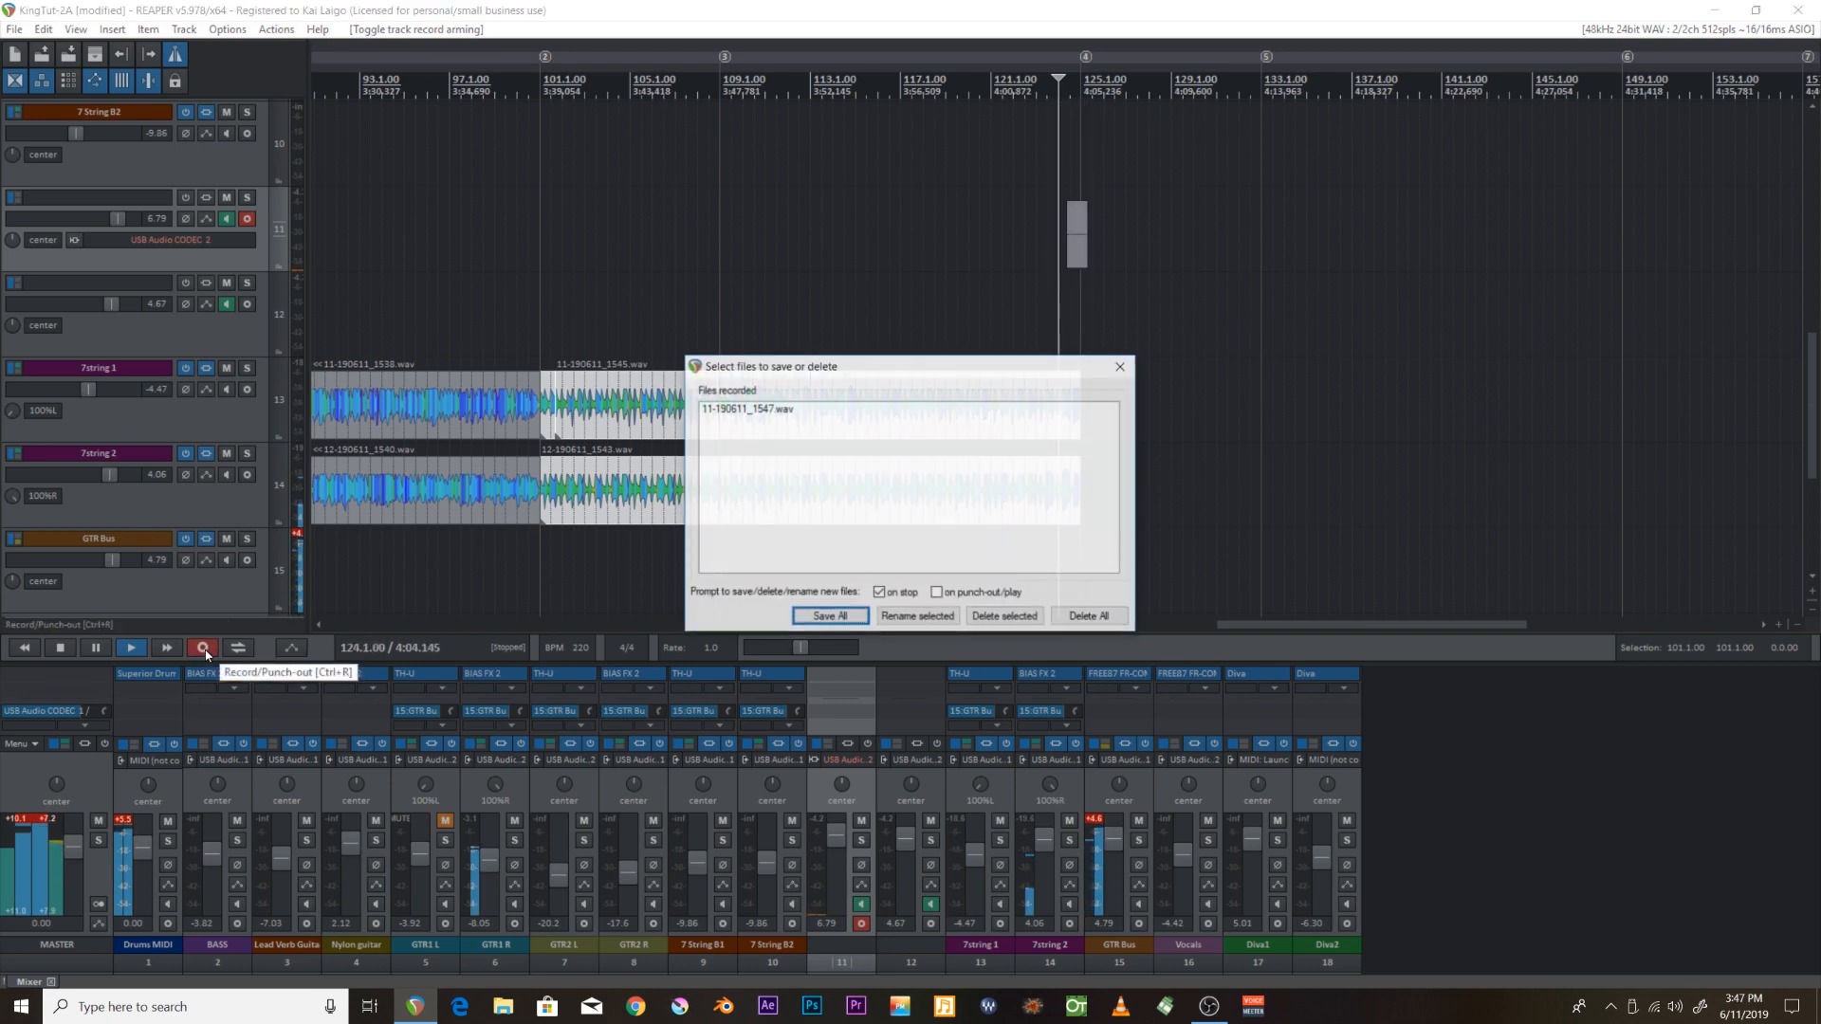
pyautogui.click(1089, 616)
pyautogui.press('Return')
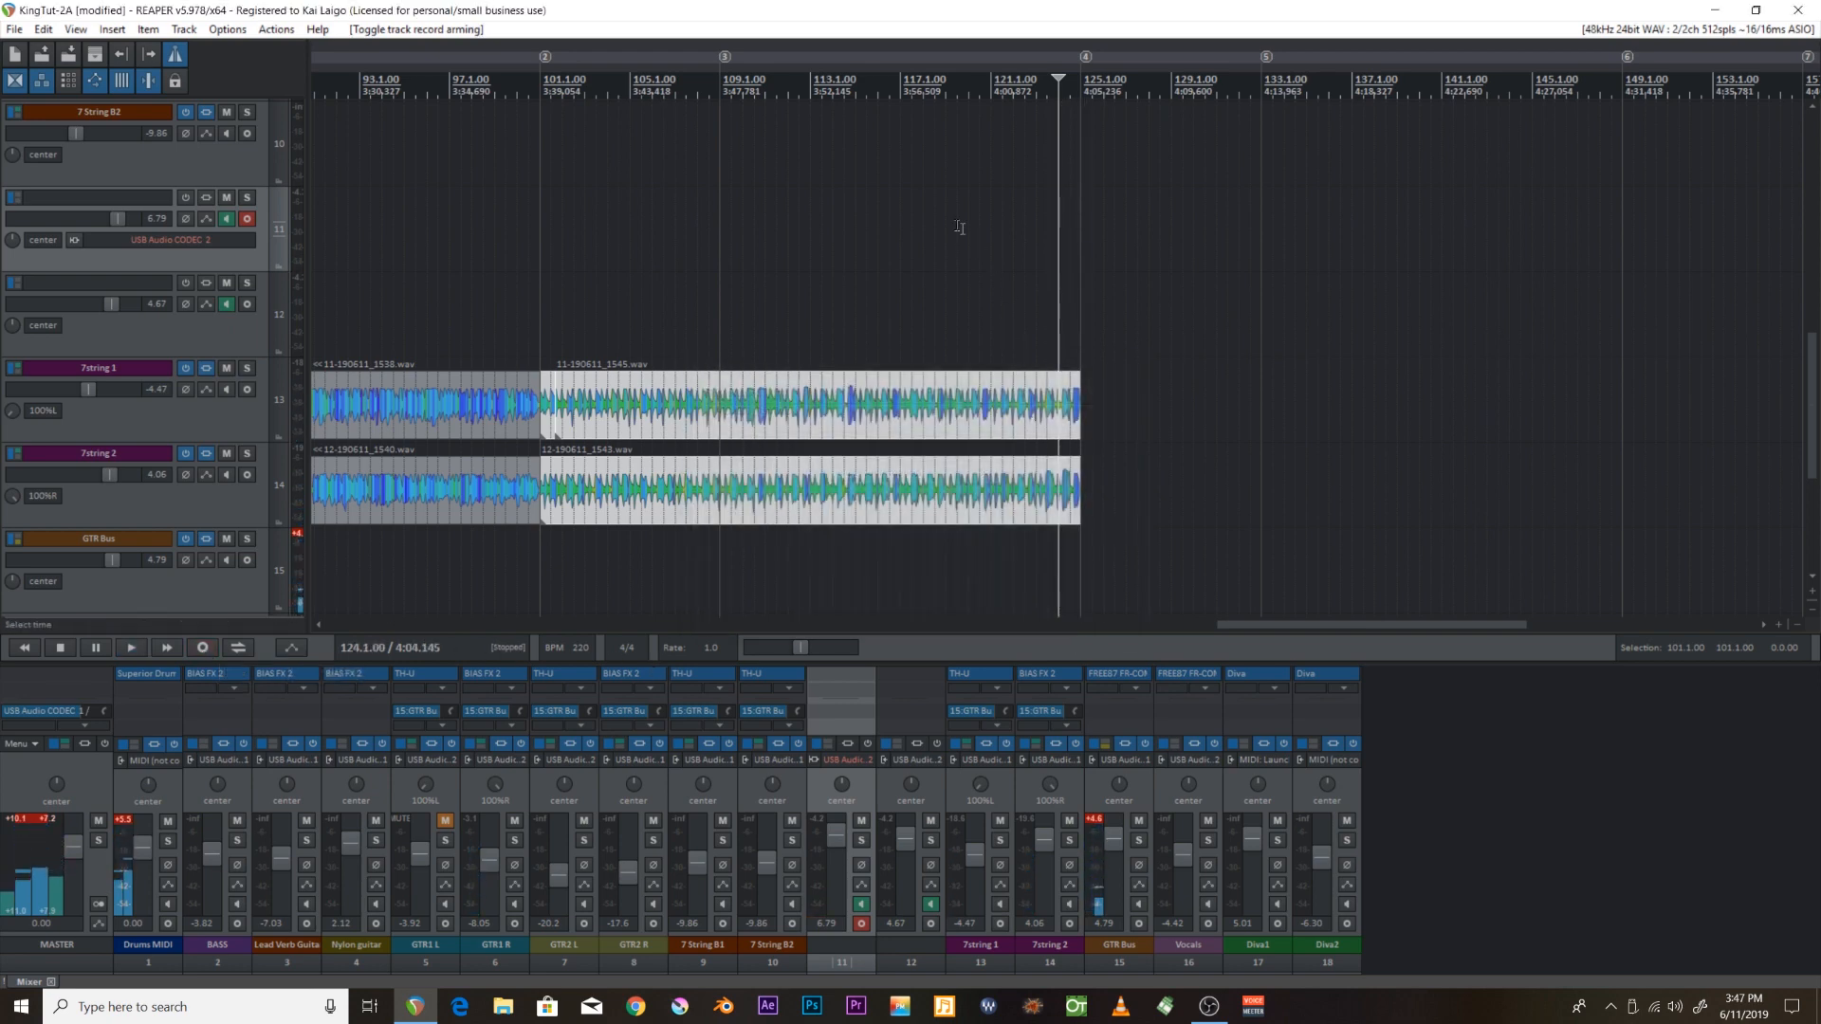
# Record a new guitar take on track 11 starting from 122.1.00 through marker 5, and save the recorded file.
pyautogui.click(1024, 214)
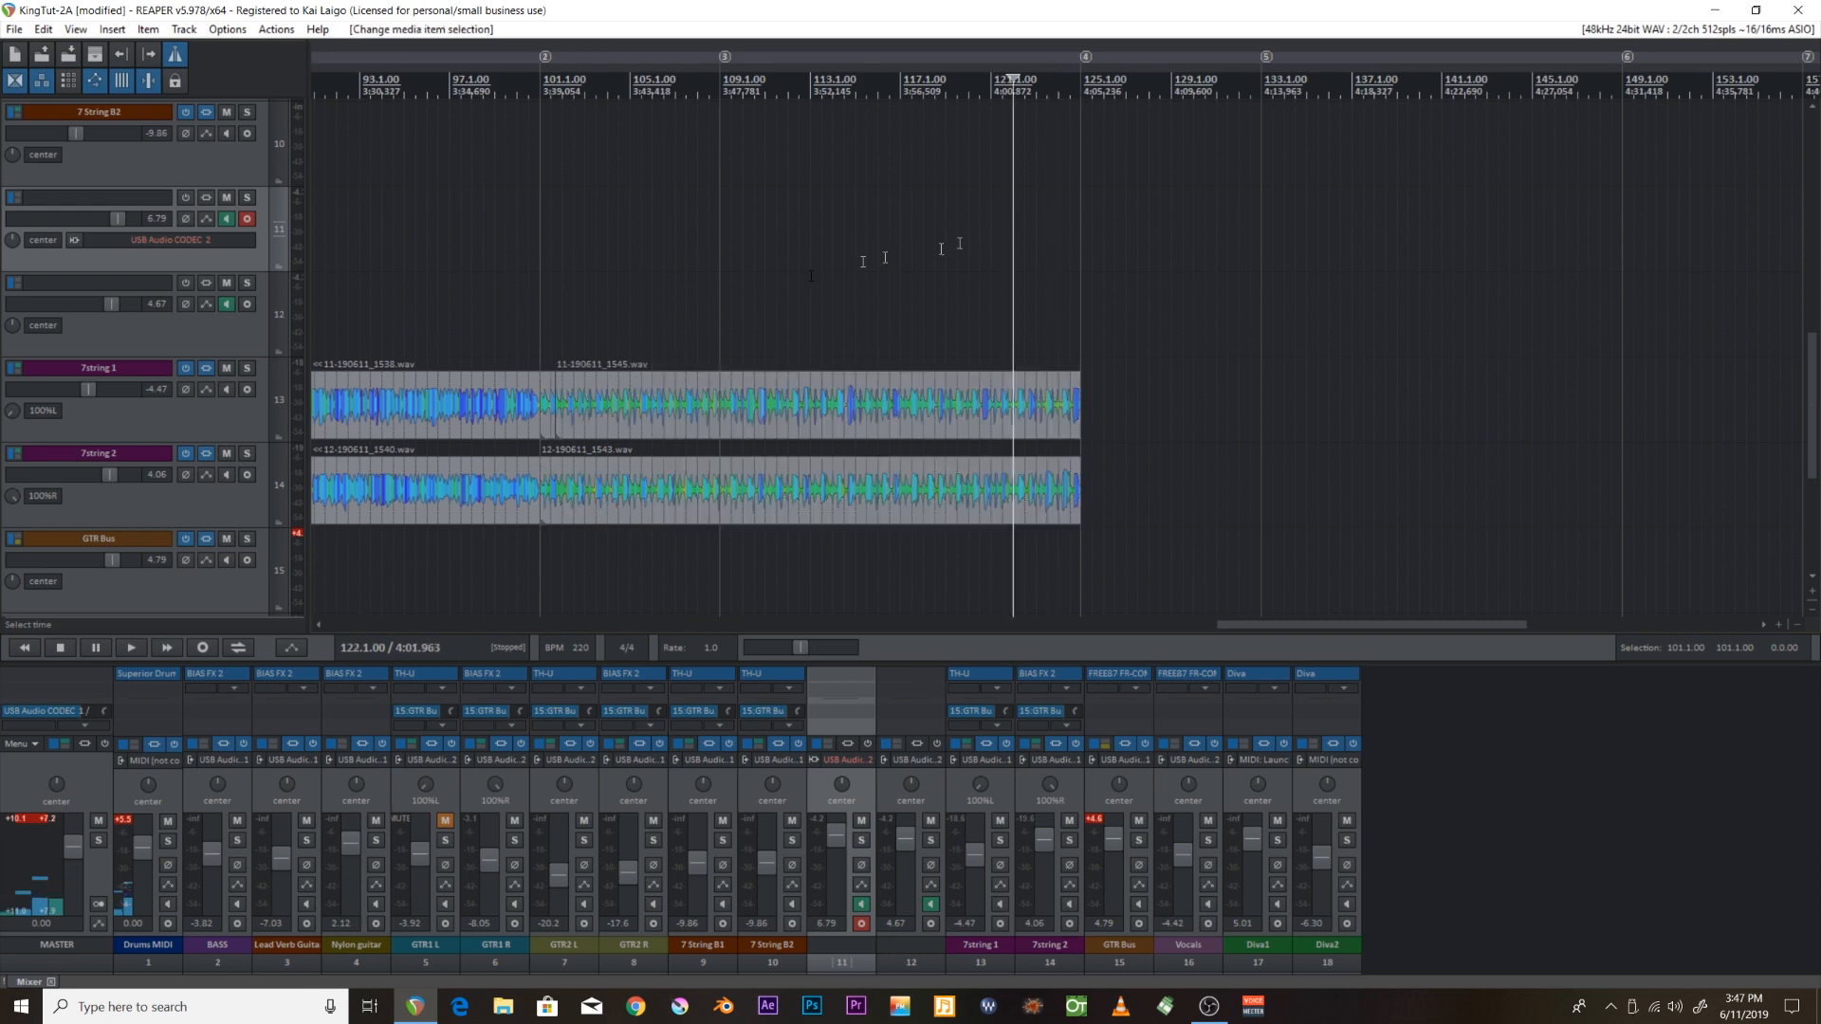
pyautogui.click(202, 648)
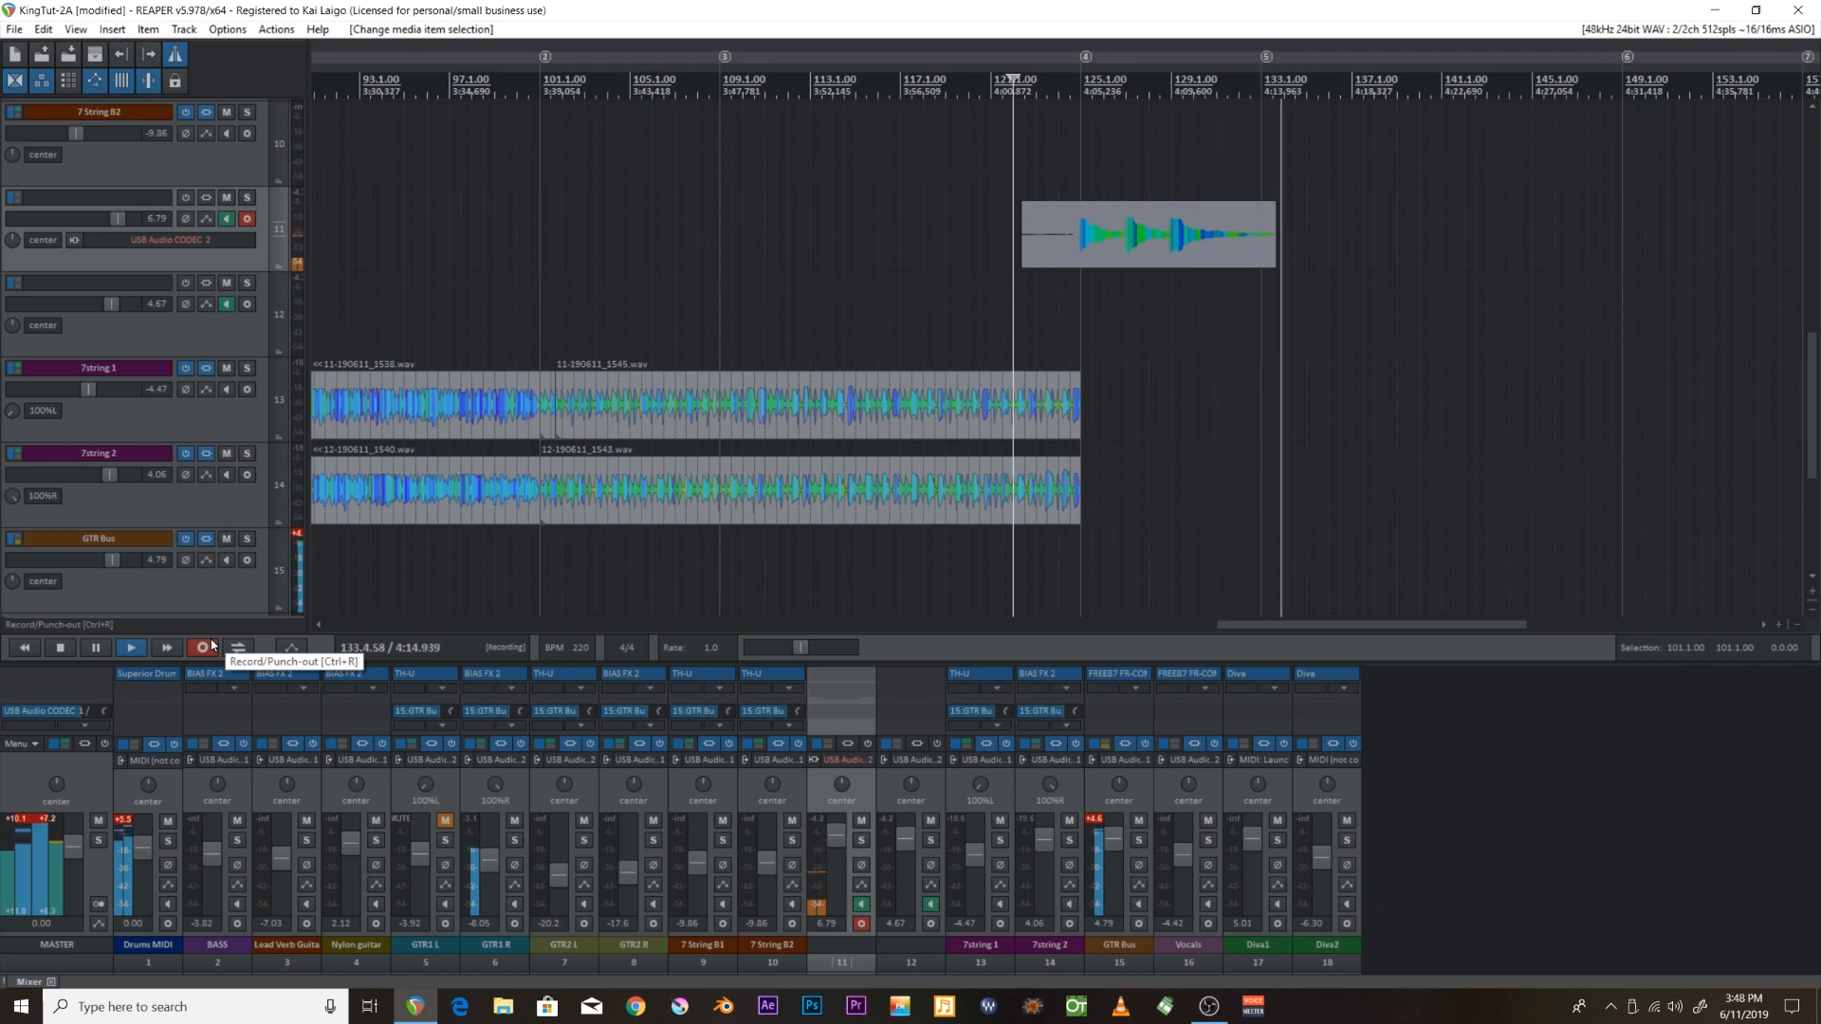
pyautogui.click(212, 643)
pyautogui.press('Return')
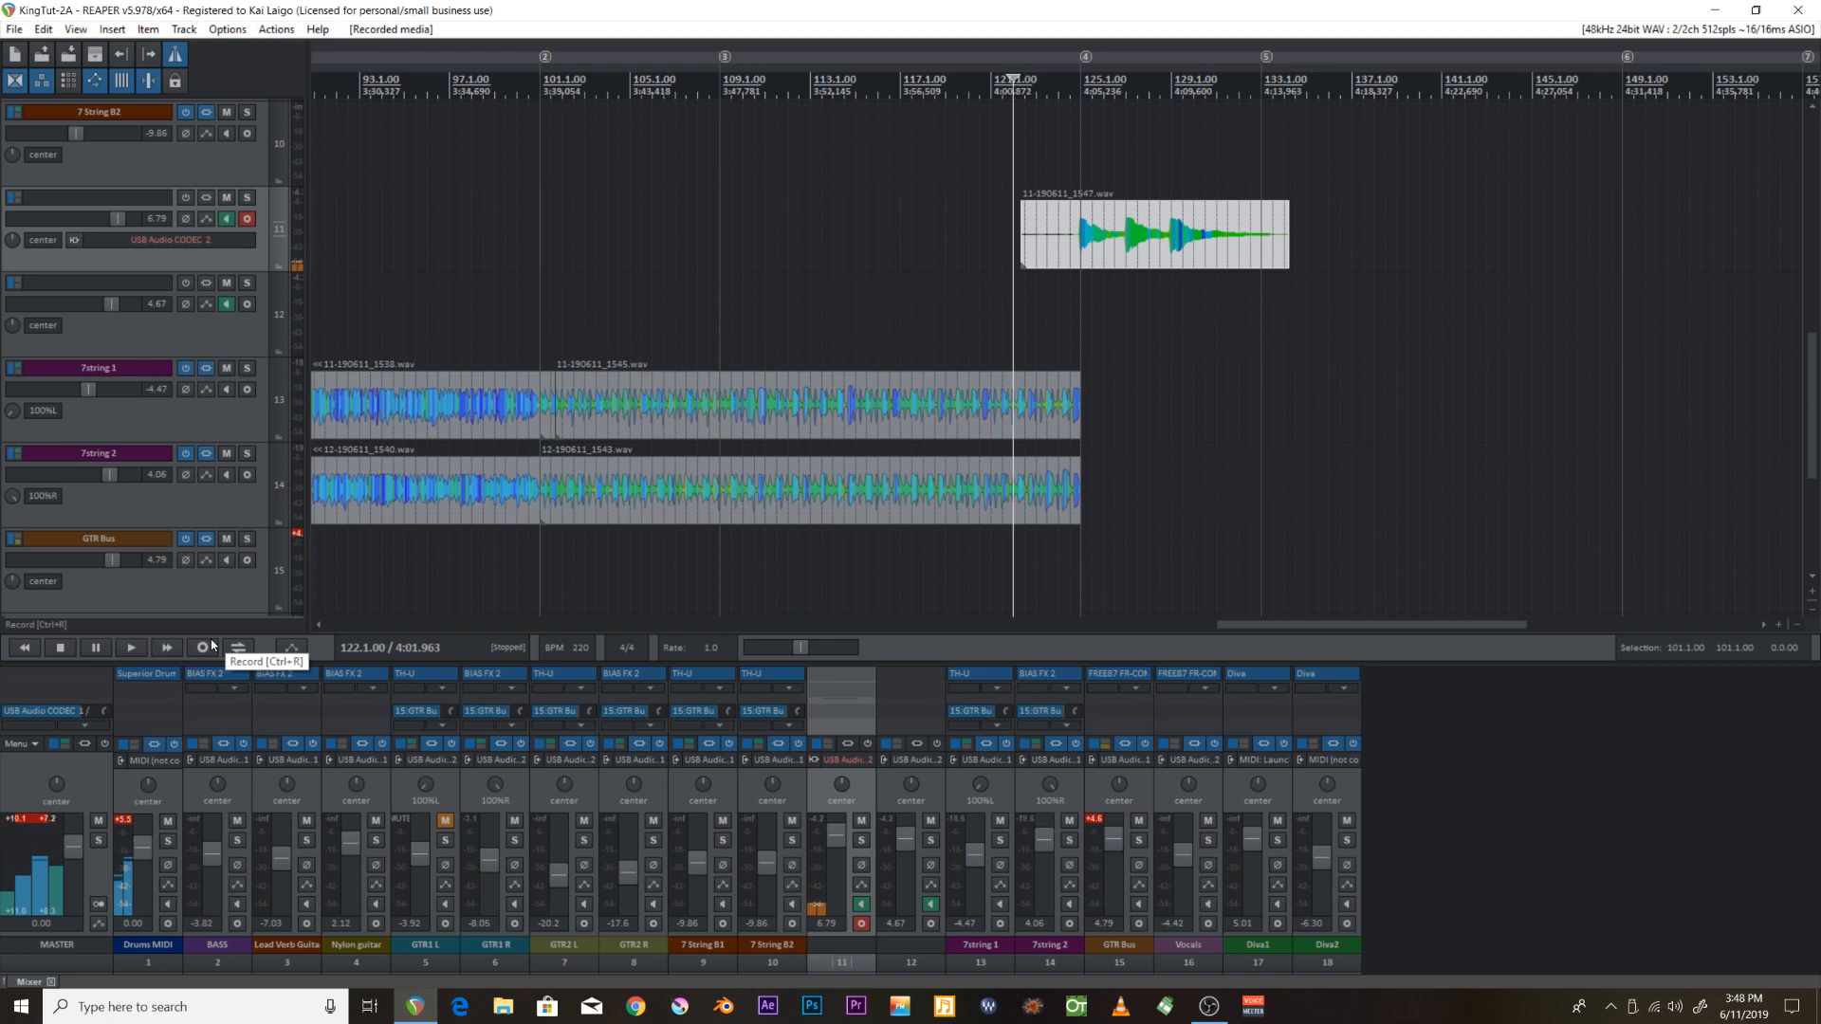
# Place the edit cursor at 122.3.00, disarm and mute track 11, and arm track 12 for recording.
pyautogui.scroll(3, 1119, 264)
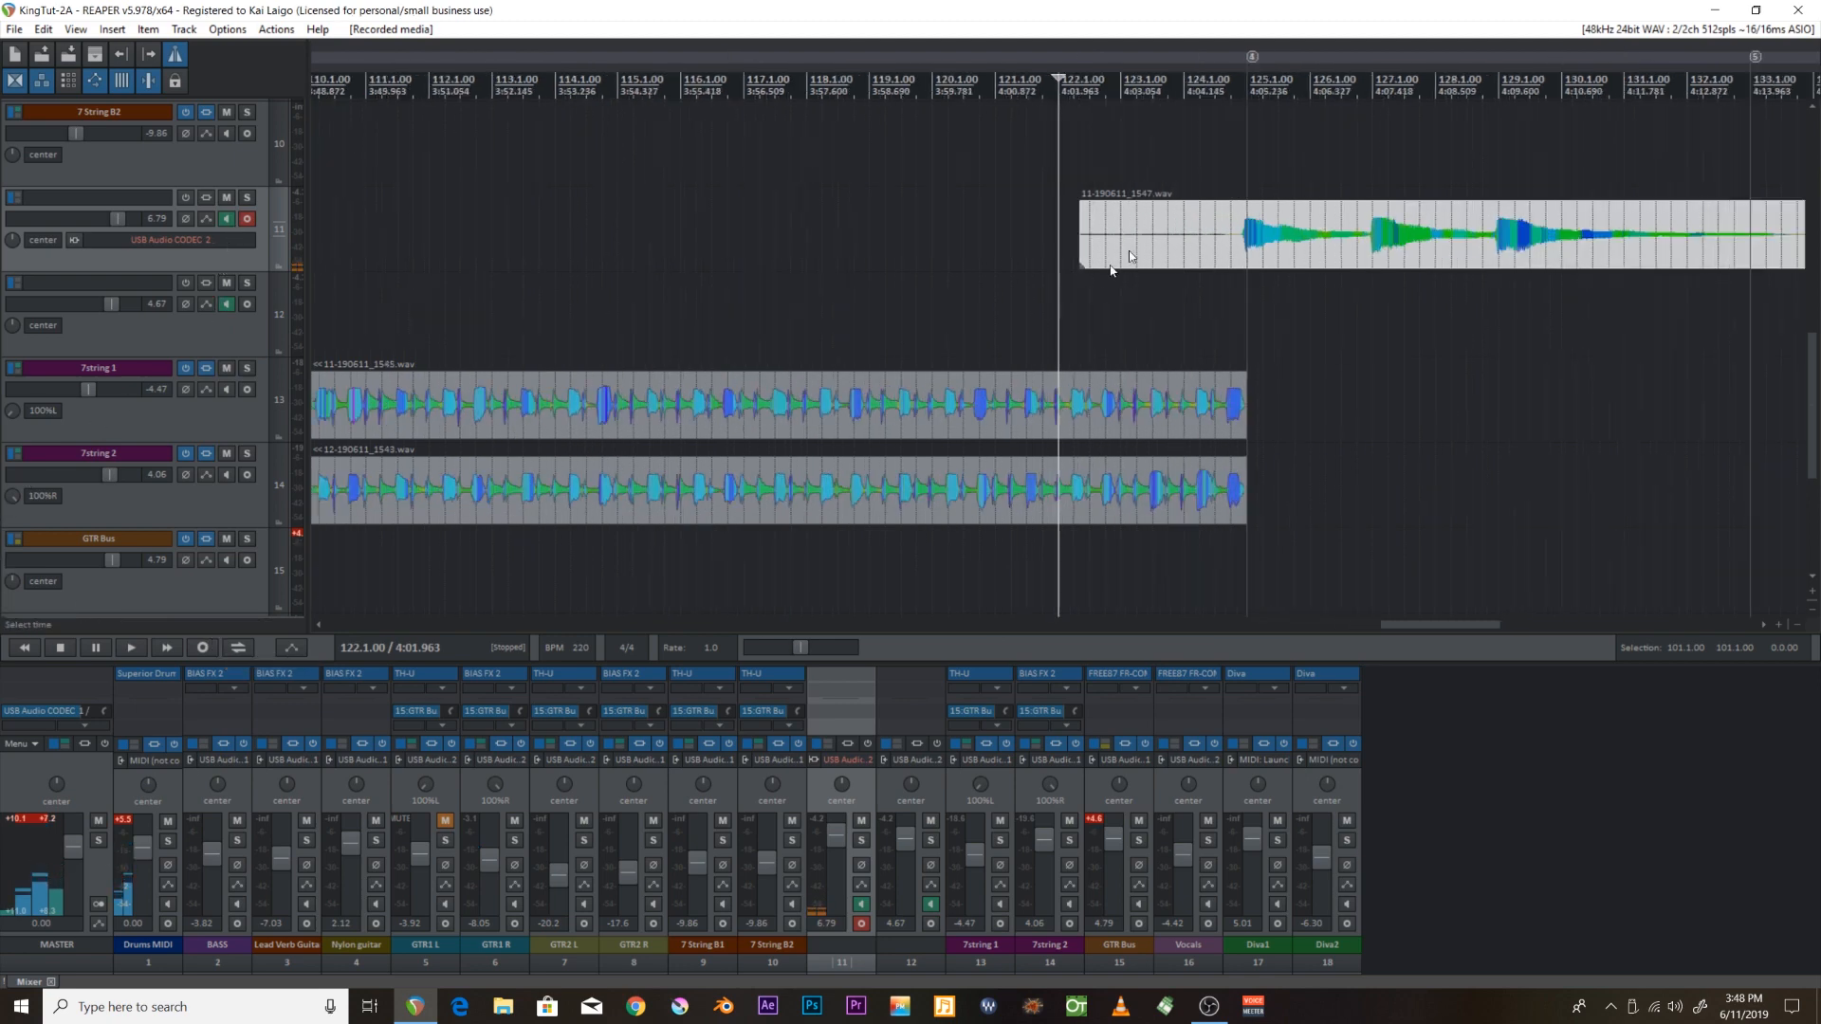
pyautogui.click(1241, 104)
pyautogui.scroll(2, 1242, 106)
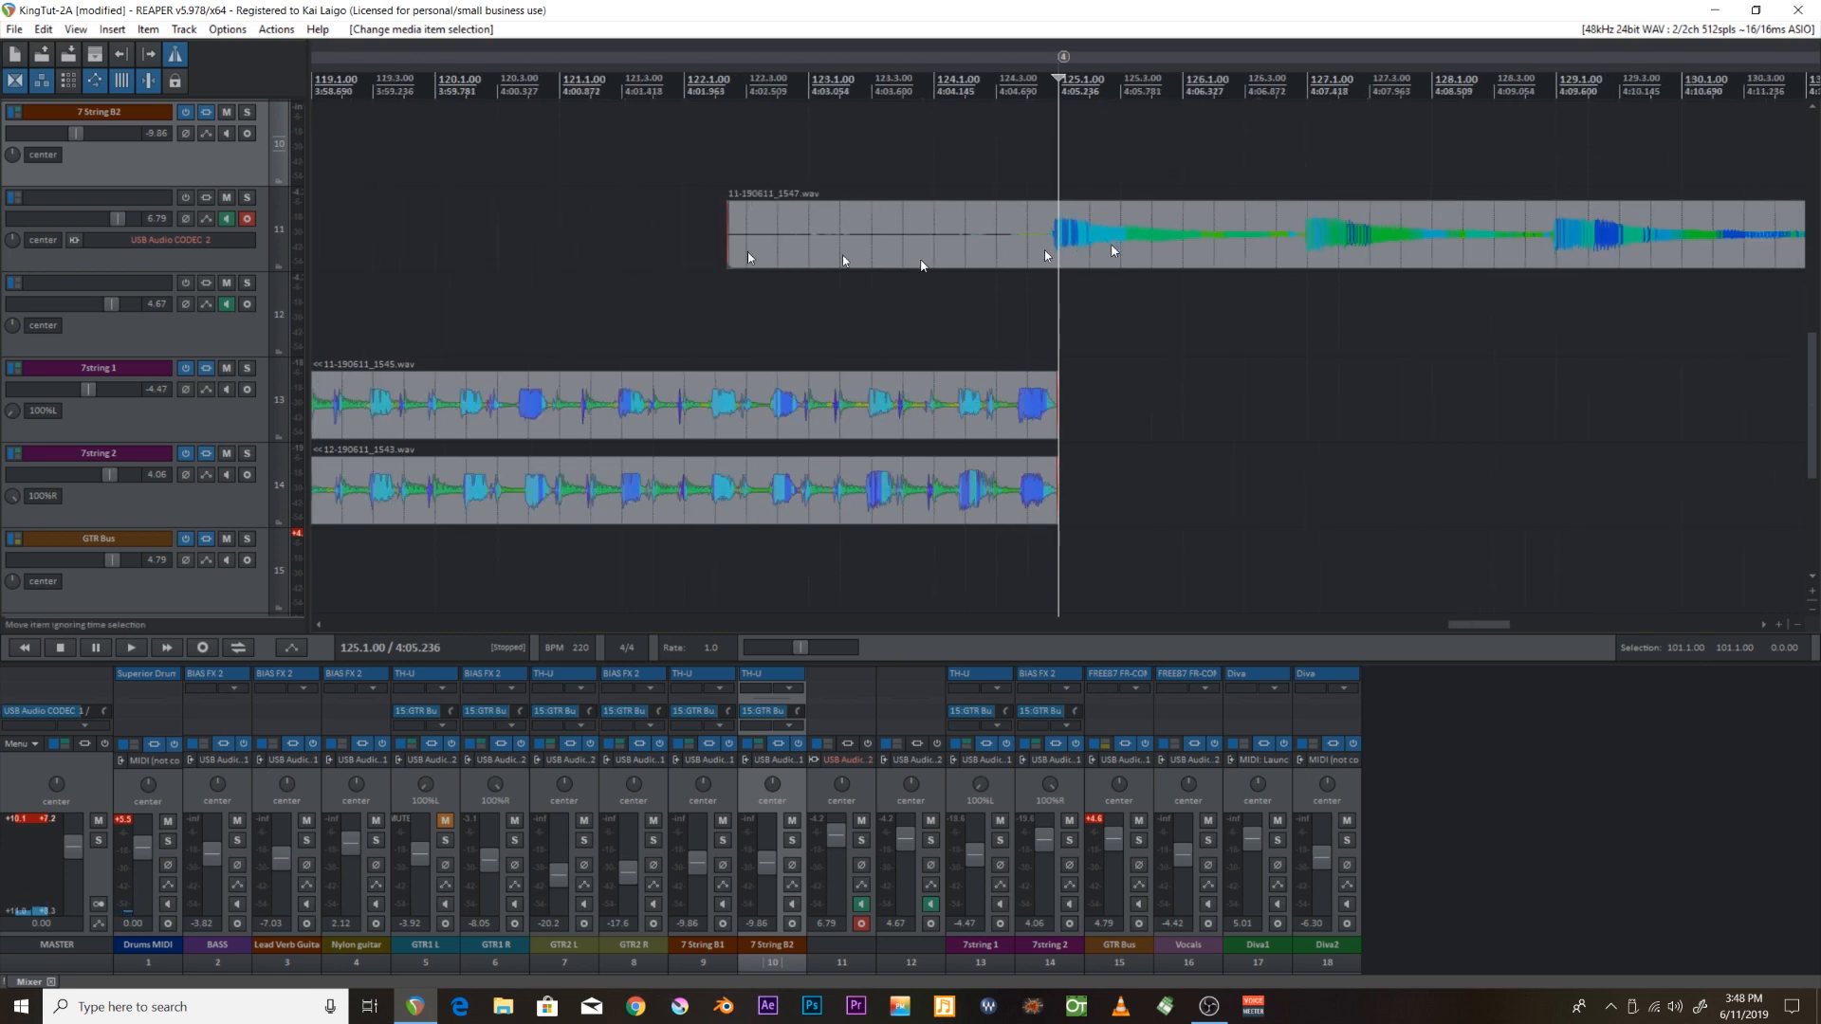
pyautogui.click(744, 303)
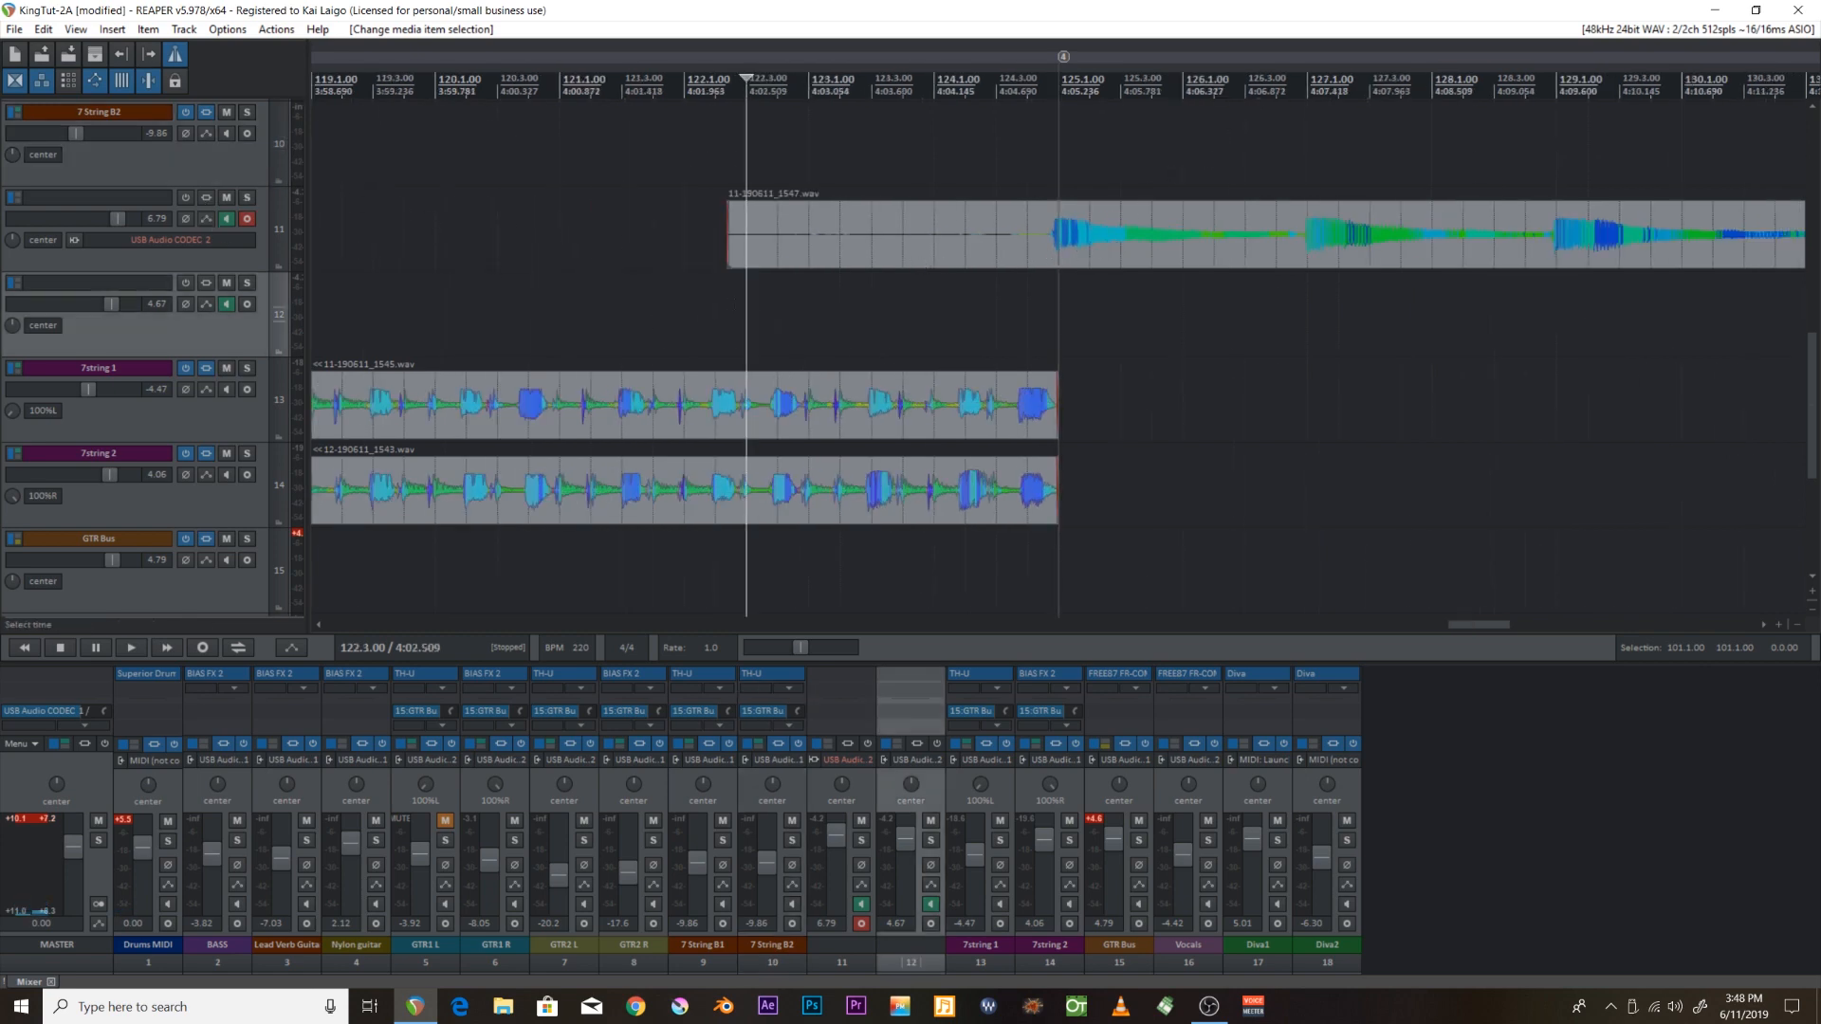
pyautogui.click(247, 220)
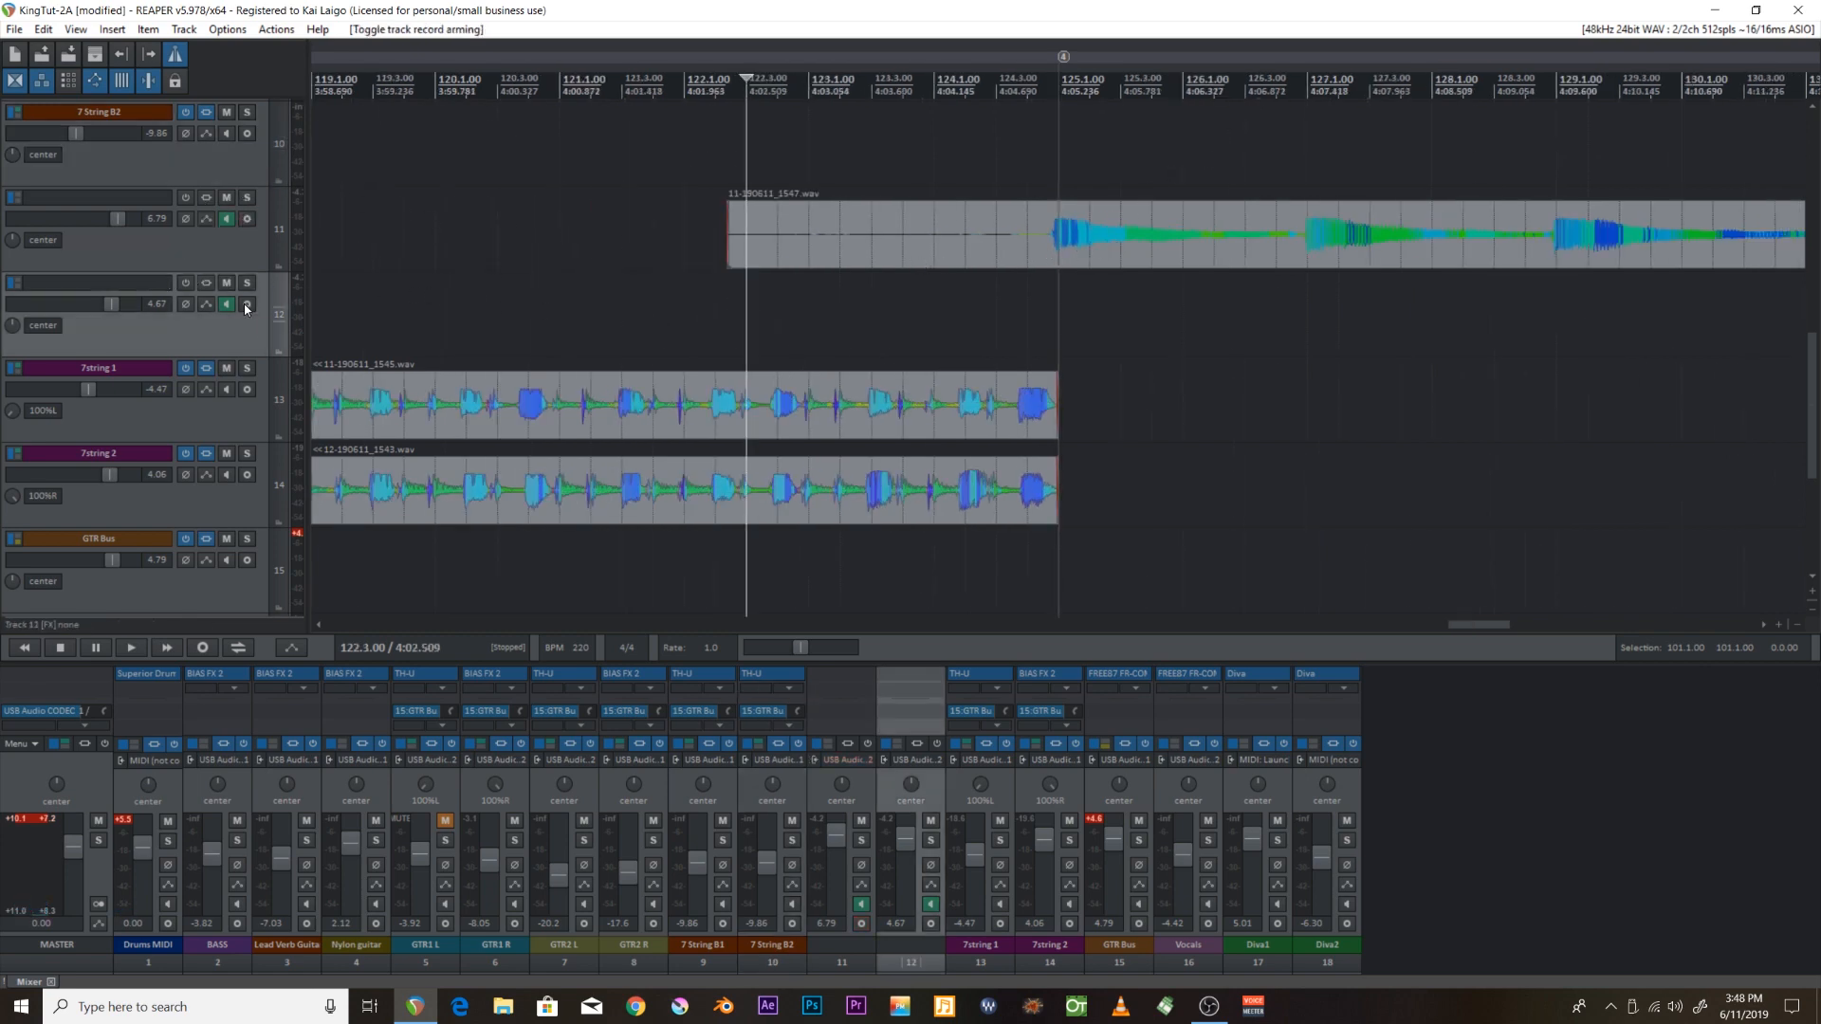
pyautogui.click(246, 306)
pyautogui.click(227, 197)
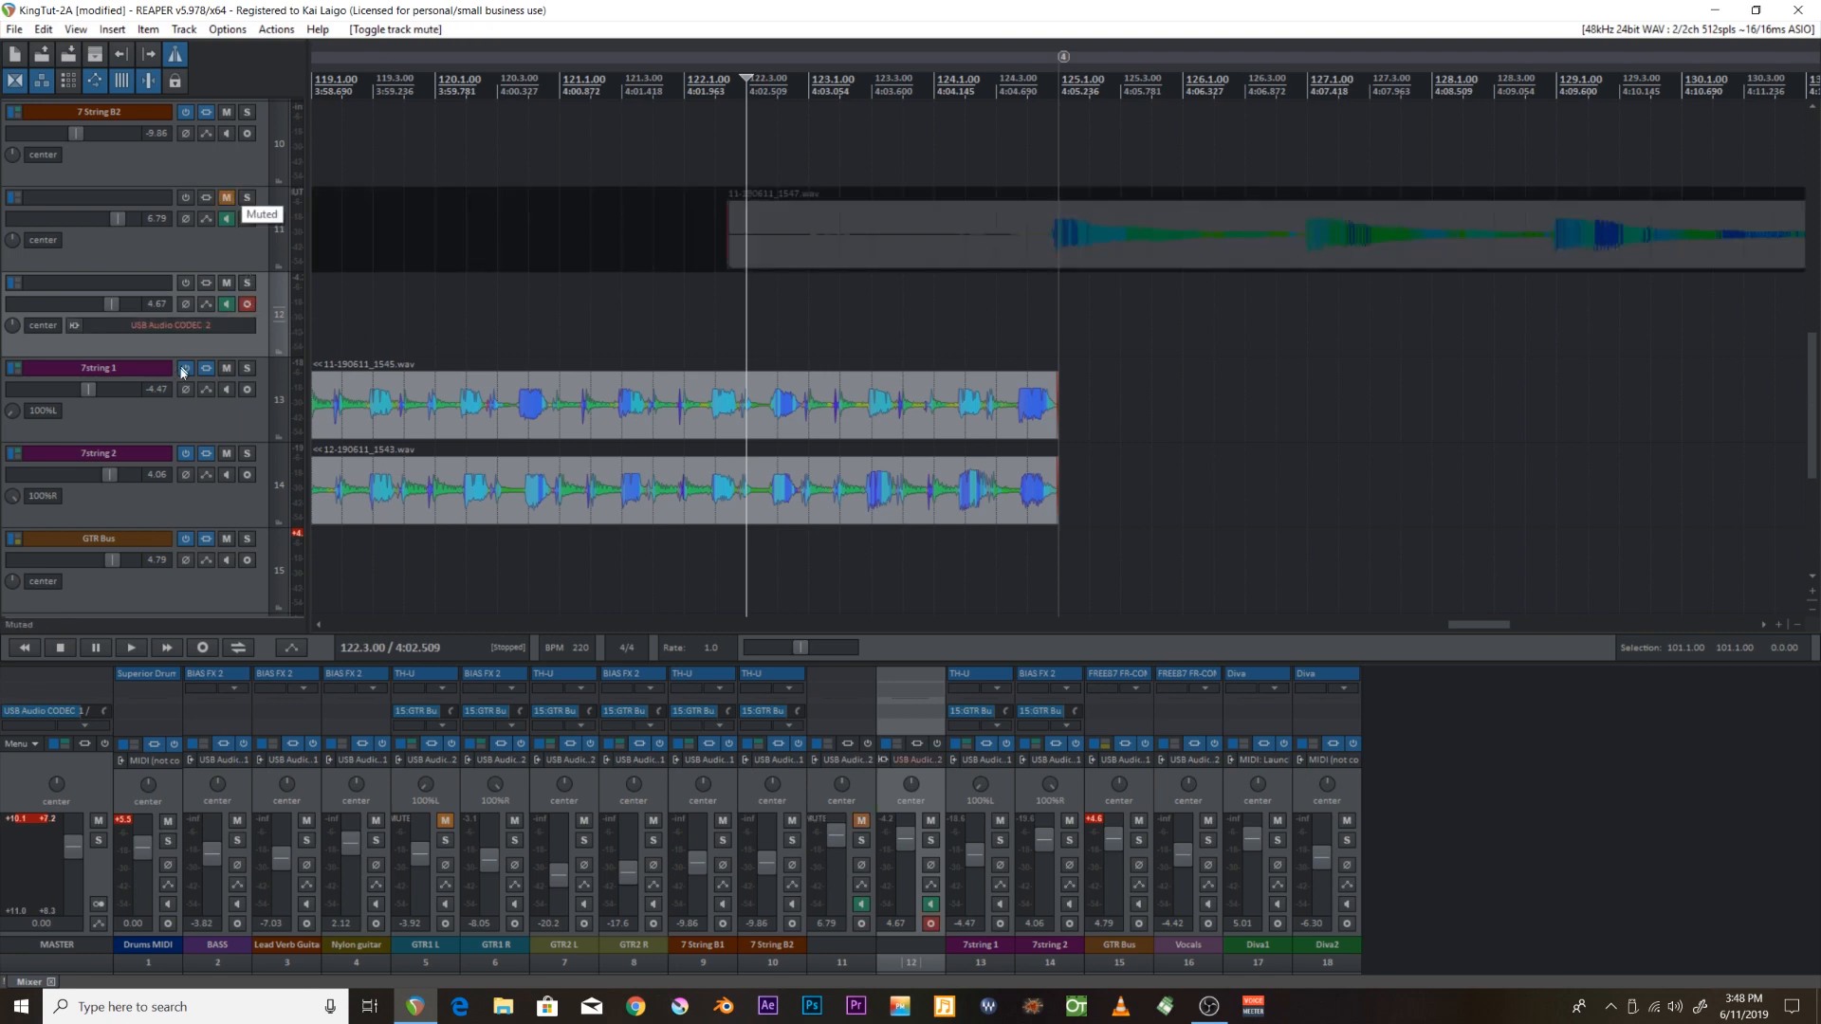
# Try a recording on track 12 from 122.3.00, delete its file, and place the edit cursor at 121.1.00.
pyautogui.scroll(-2, 693, 291)
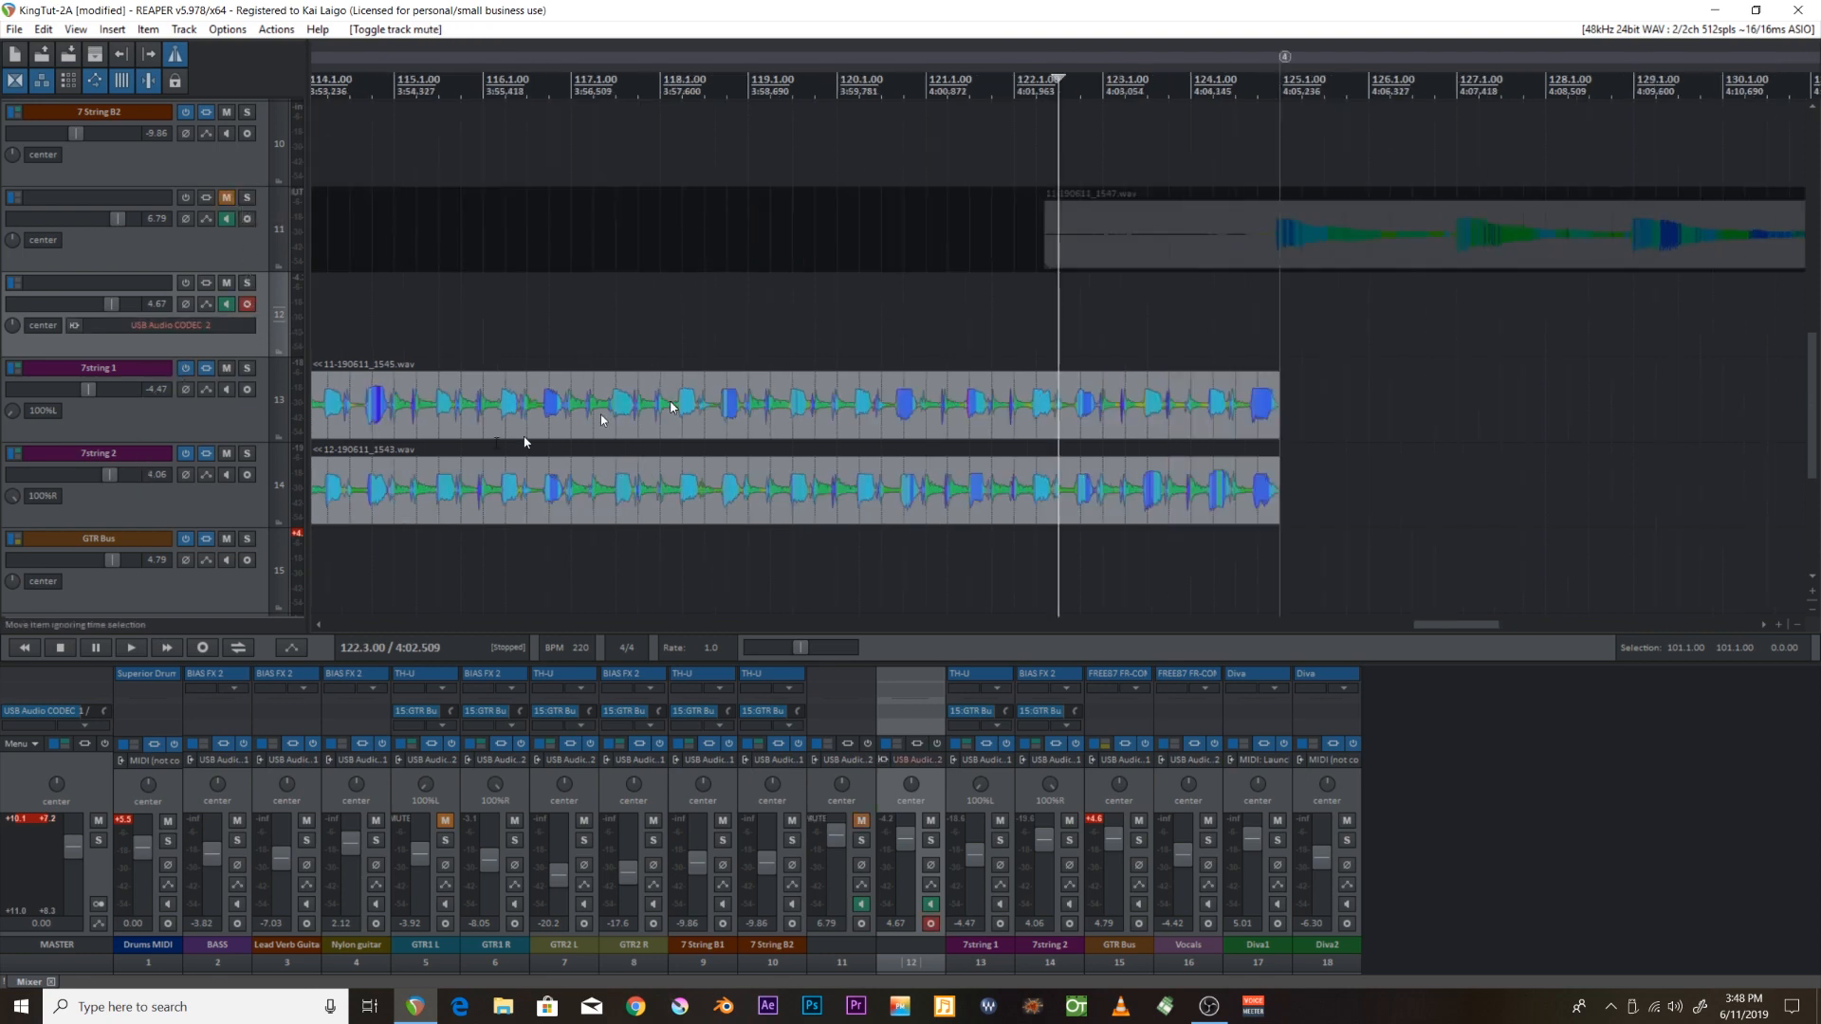
pyautogui.click(202, 648)
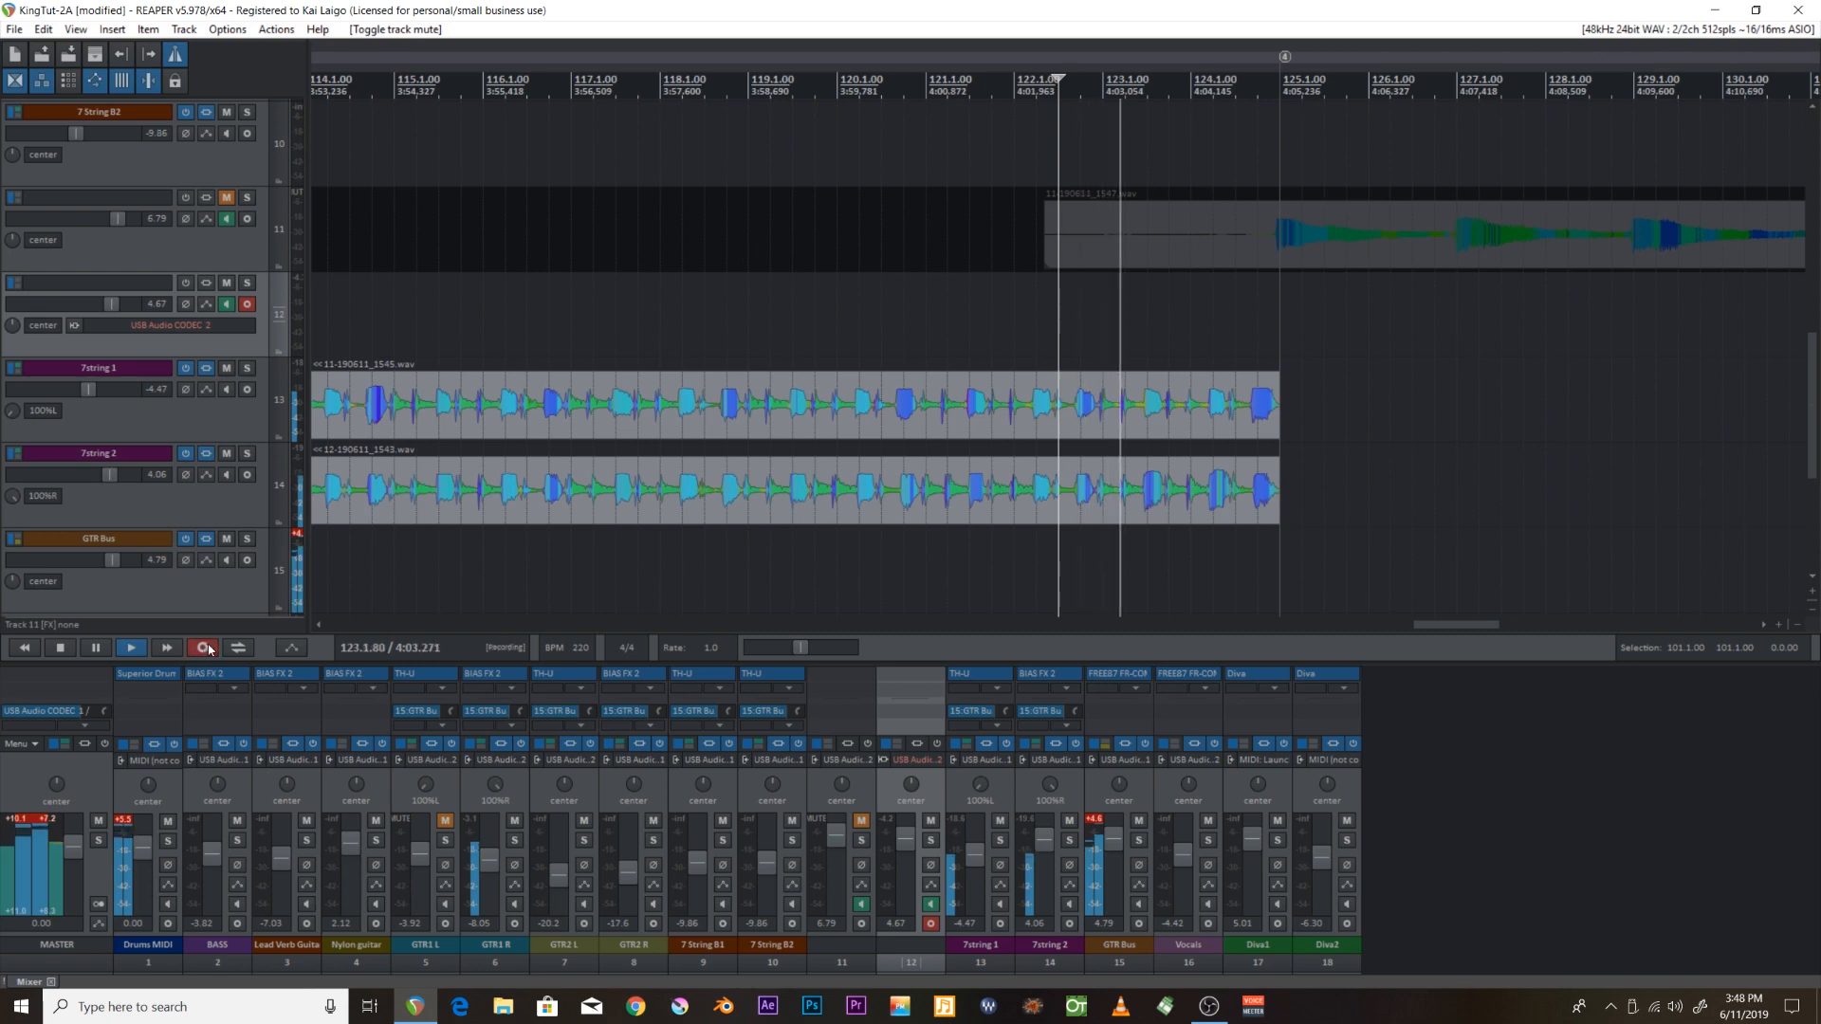
pyautogui.click(202, 648)
pyautogui.click(1090, 616)
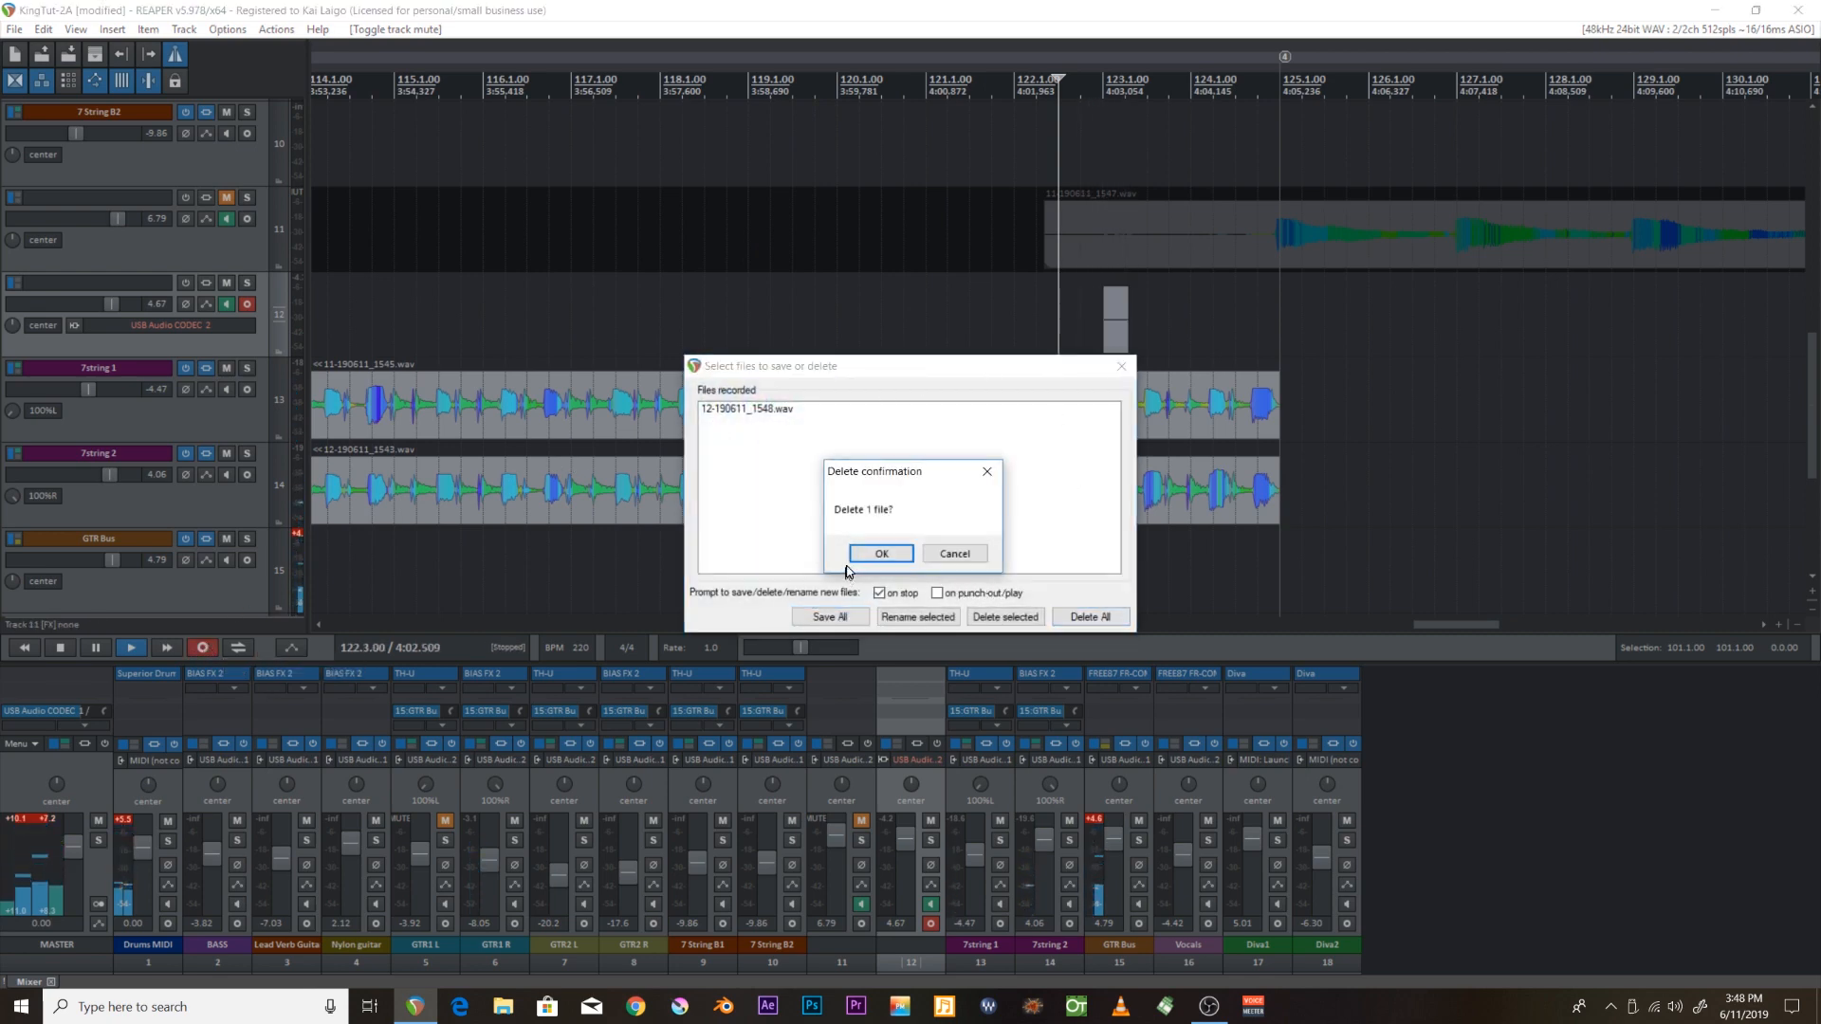
pyautogui.click(882, 545)
pyautogui.click(929, 321)
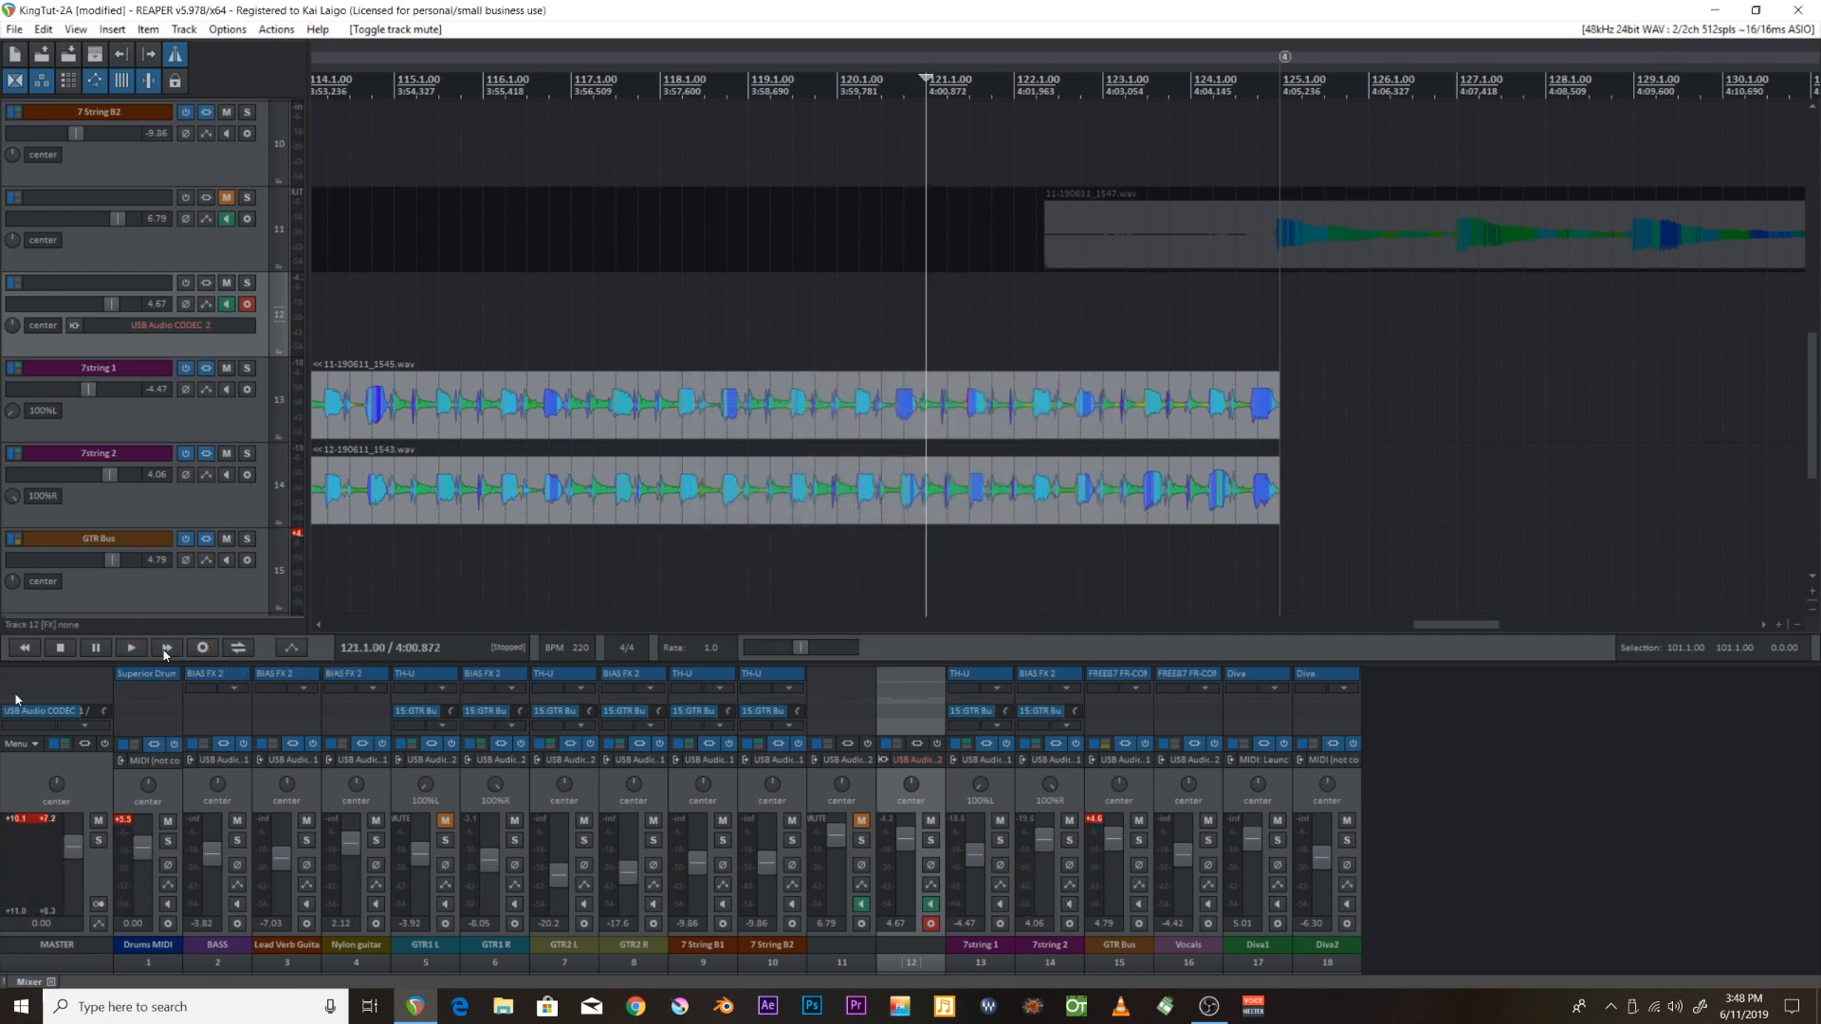
pyautogui.click(202, 647)
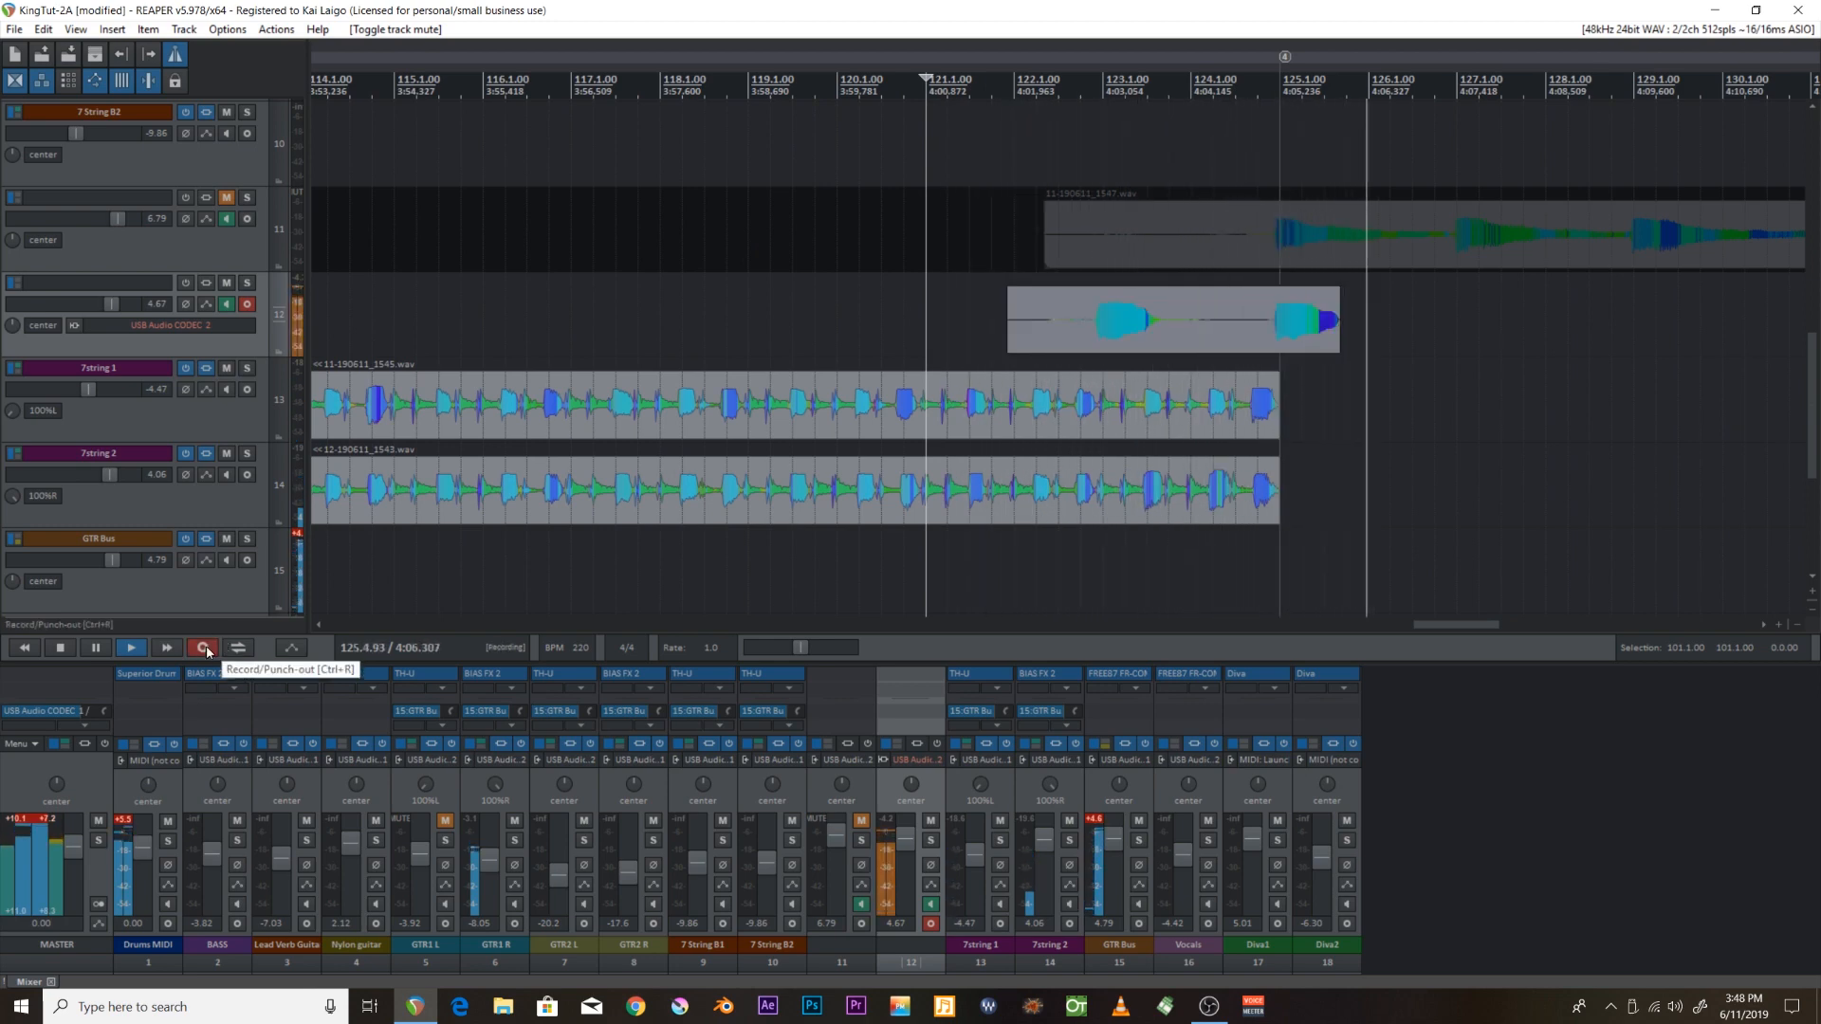
pyautogui.click(206, 652)
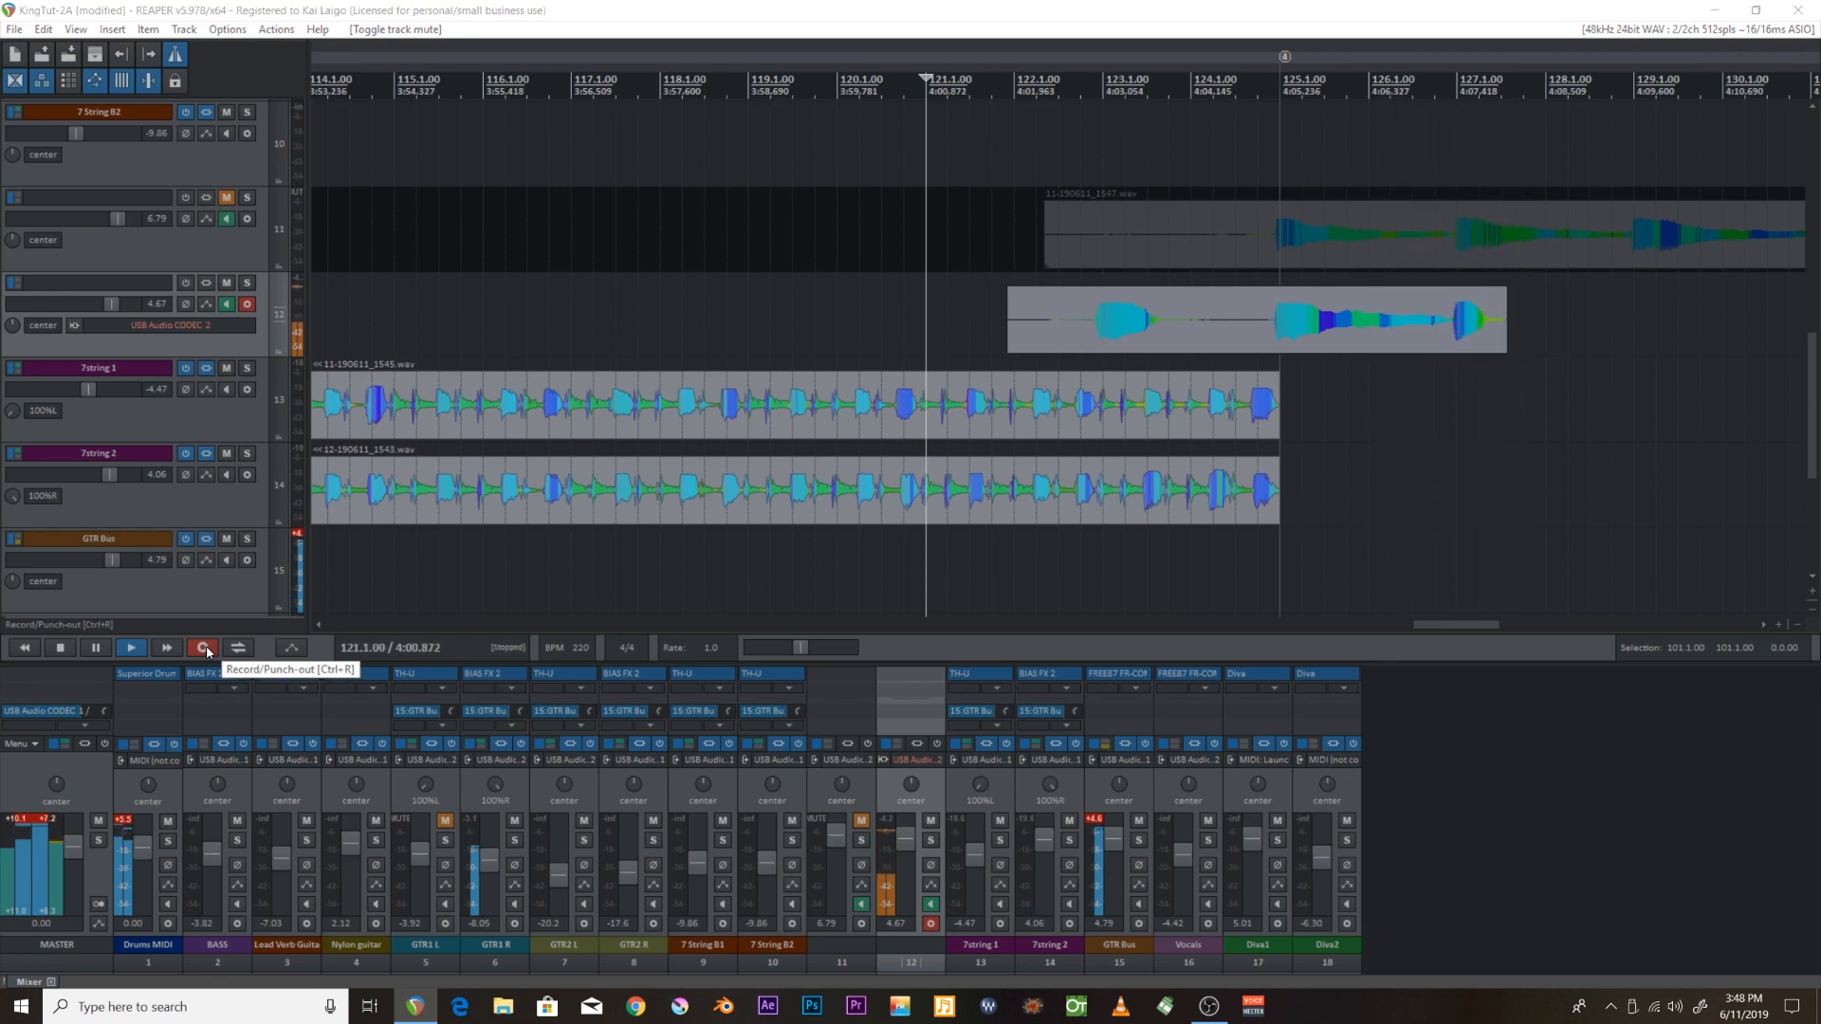
pyautogui.click(1089, 617)
pyautogui.click(853, 552)
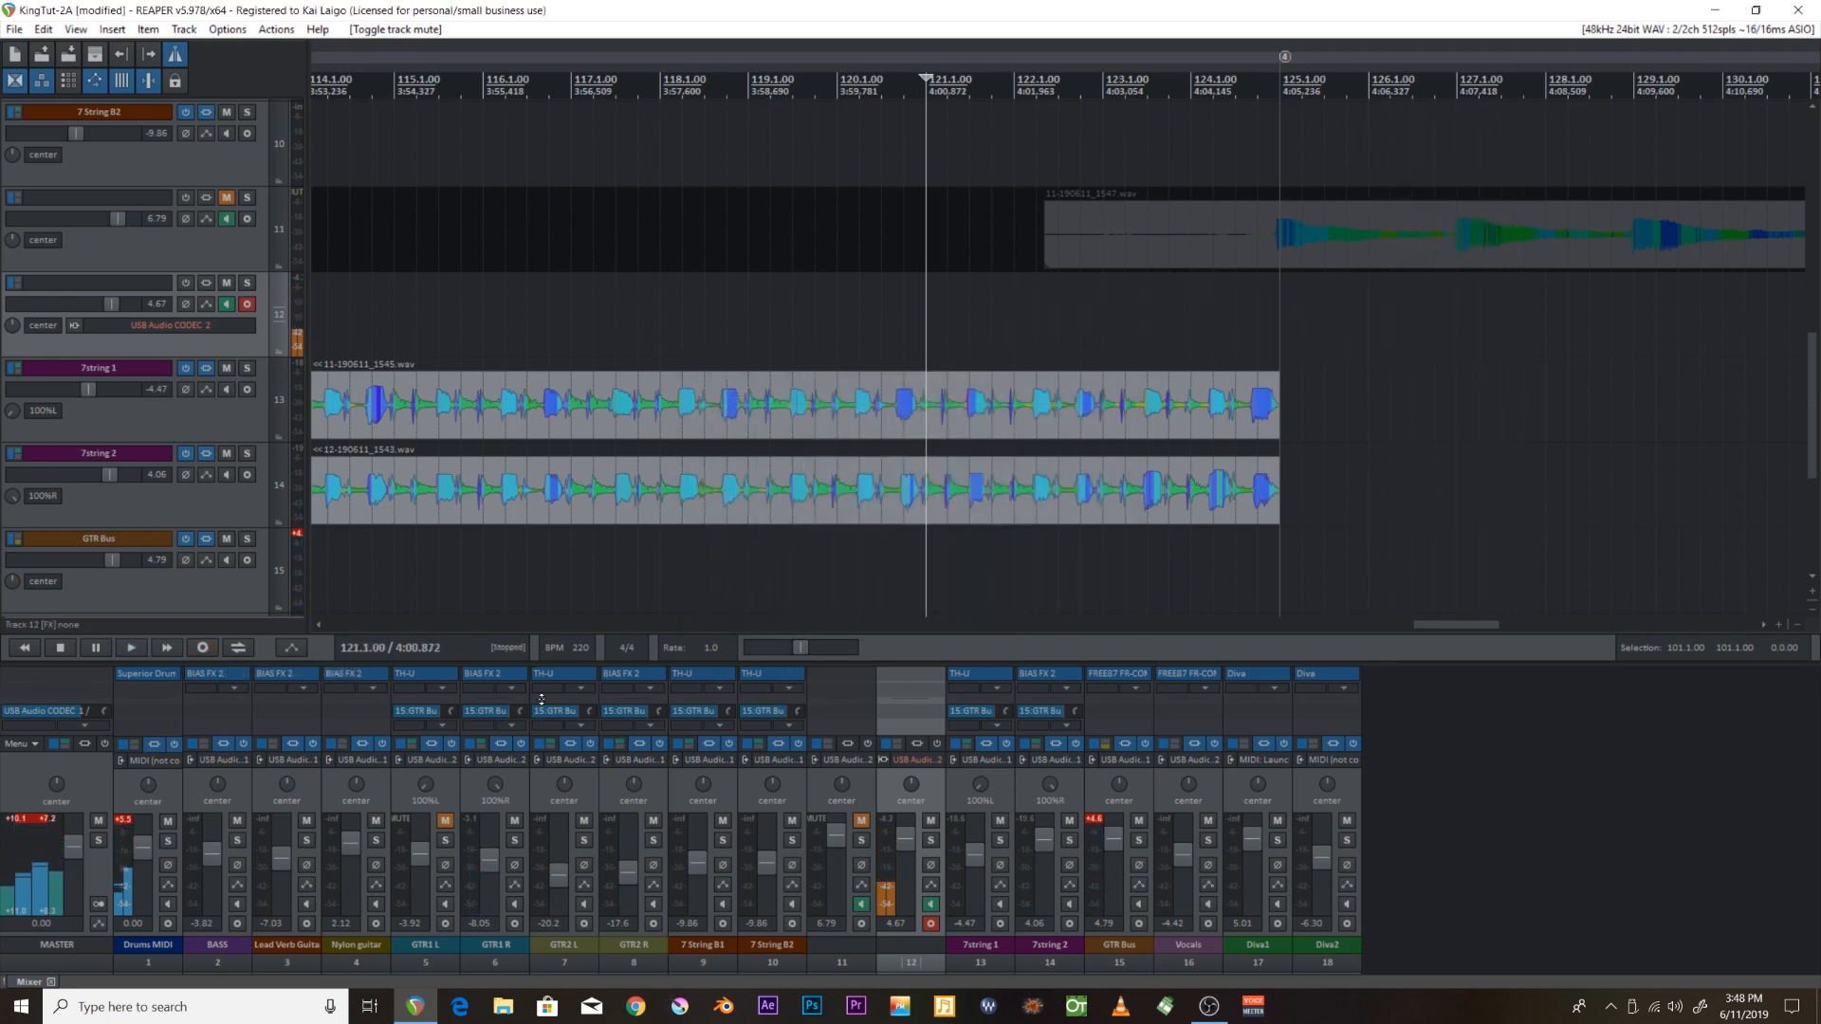
# Record a guitar take on track 12 from 121.1.00 until past marker 5, and save the recorded file.
pyautogui.click(205, 653)
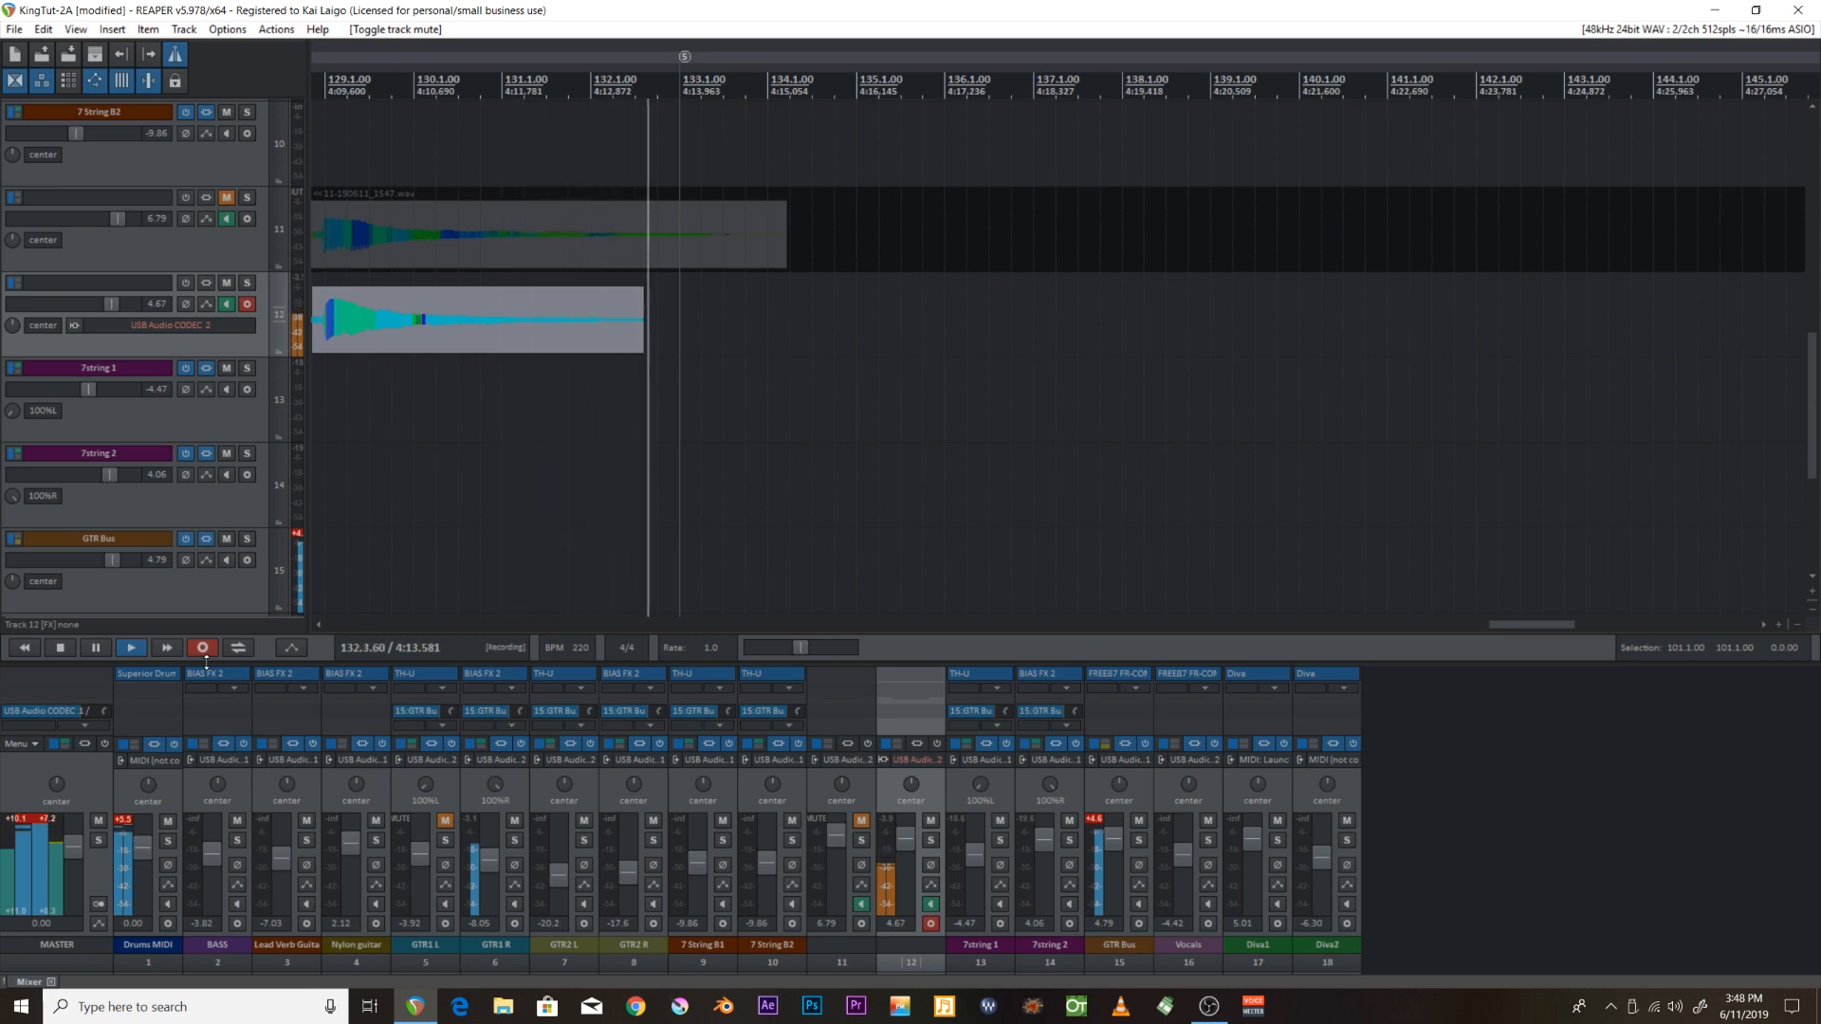
pyautogui.press('space')
pyautogui.press('Return')
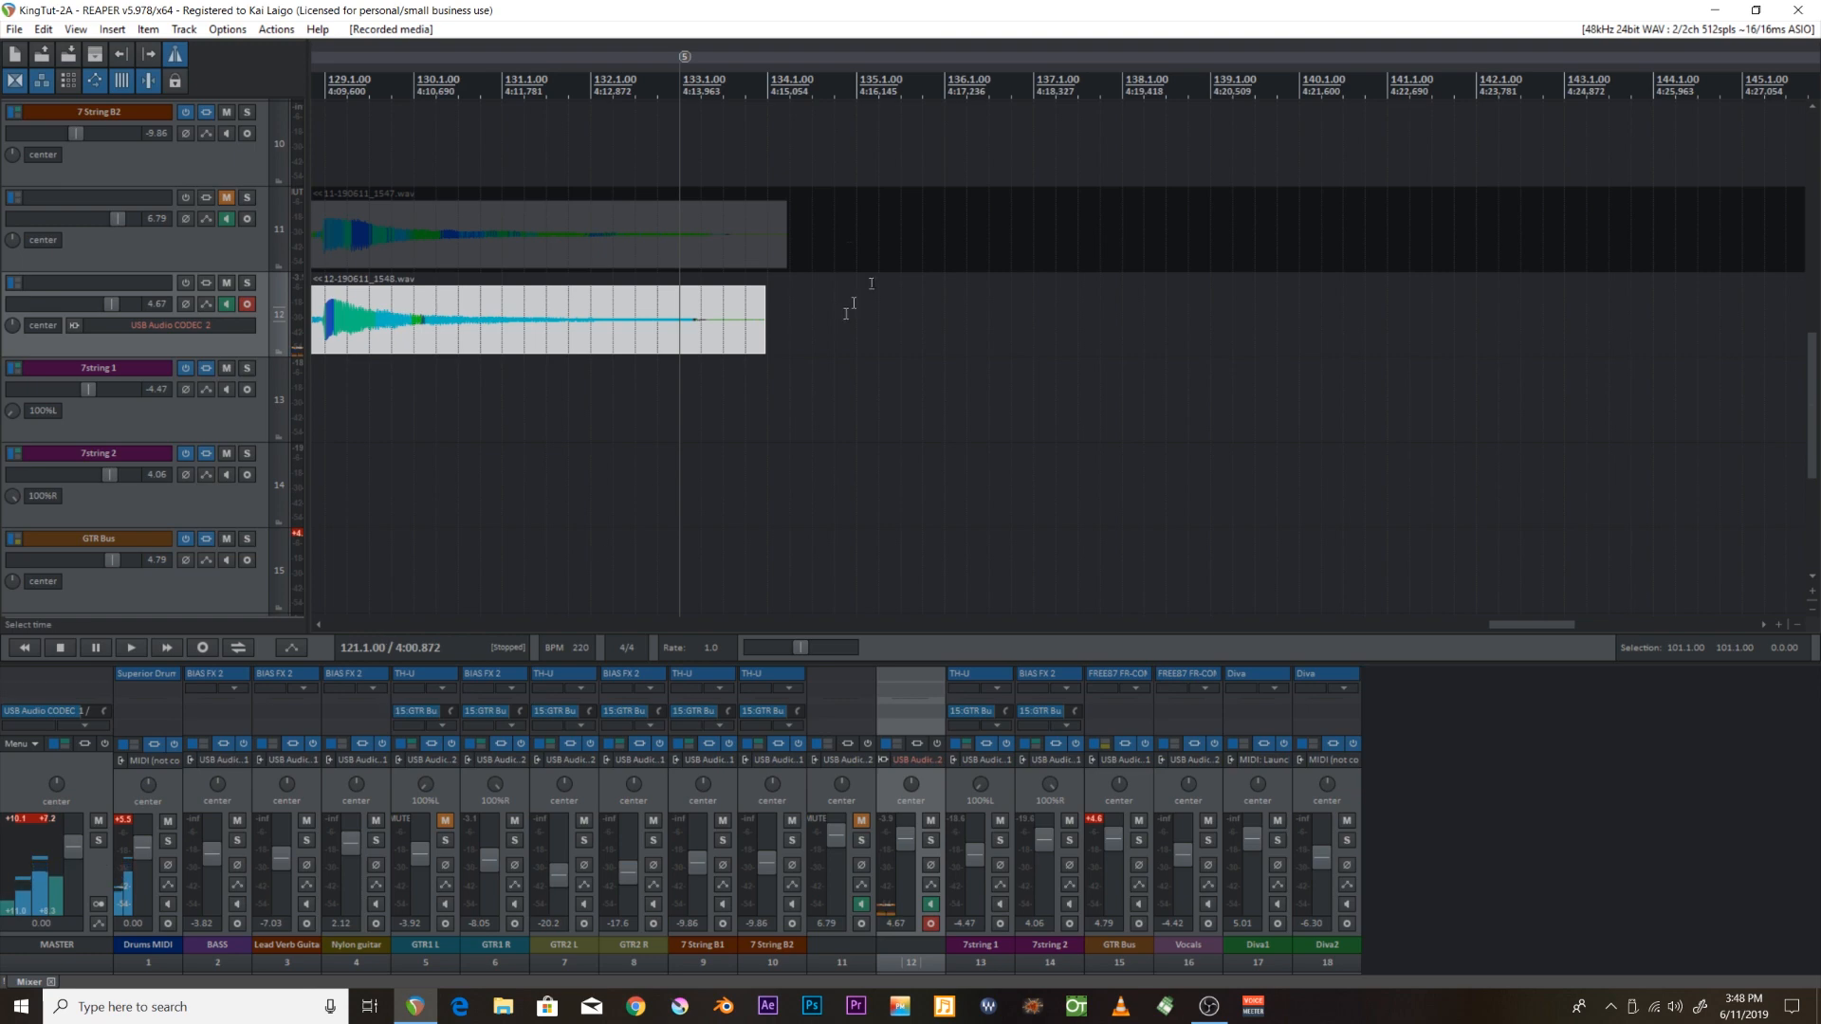
pyautogui.press('space')
pyautogui.press('space')
# Split the takes on tracks 12 and 11 just before the second chord's attack at 127.1.00.
pyautogui.scroll(4, 851, 123)
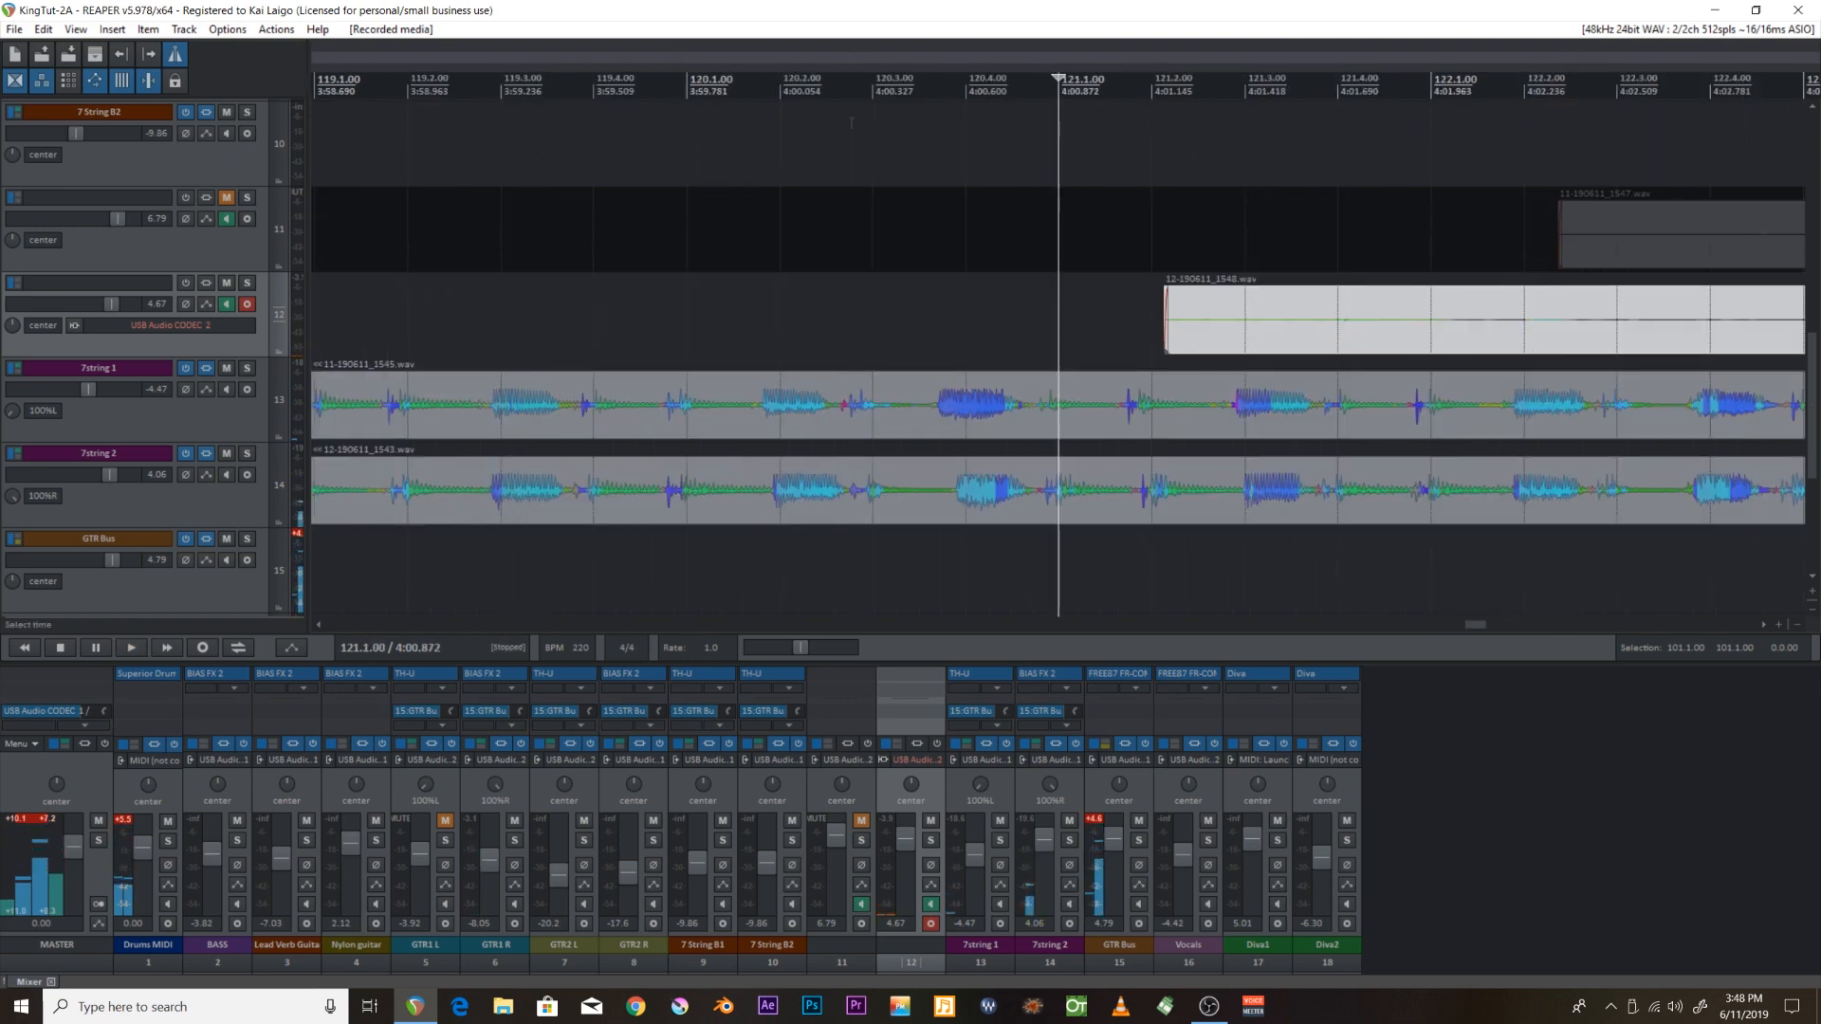
pyautogui.scroll(-4, 1357, 147)
pyautogui.click(1438, 119)
pyautogui.scroll(6, 1419, 139)
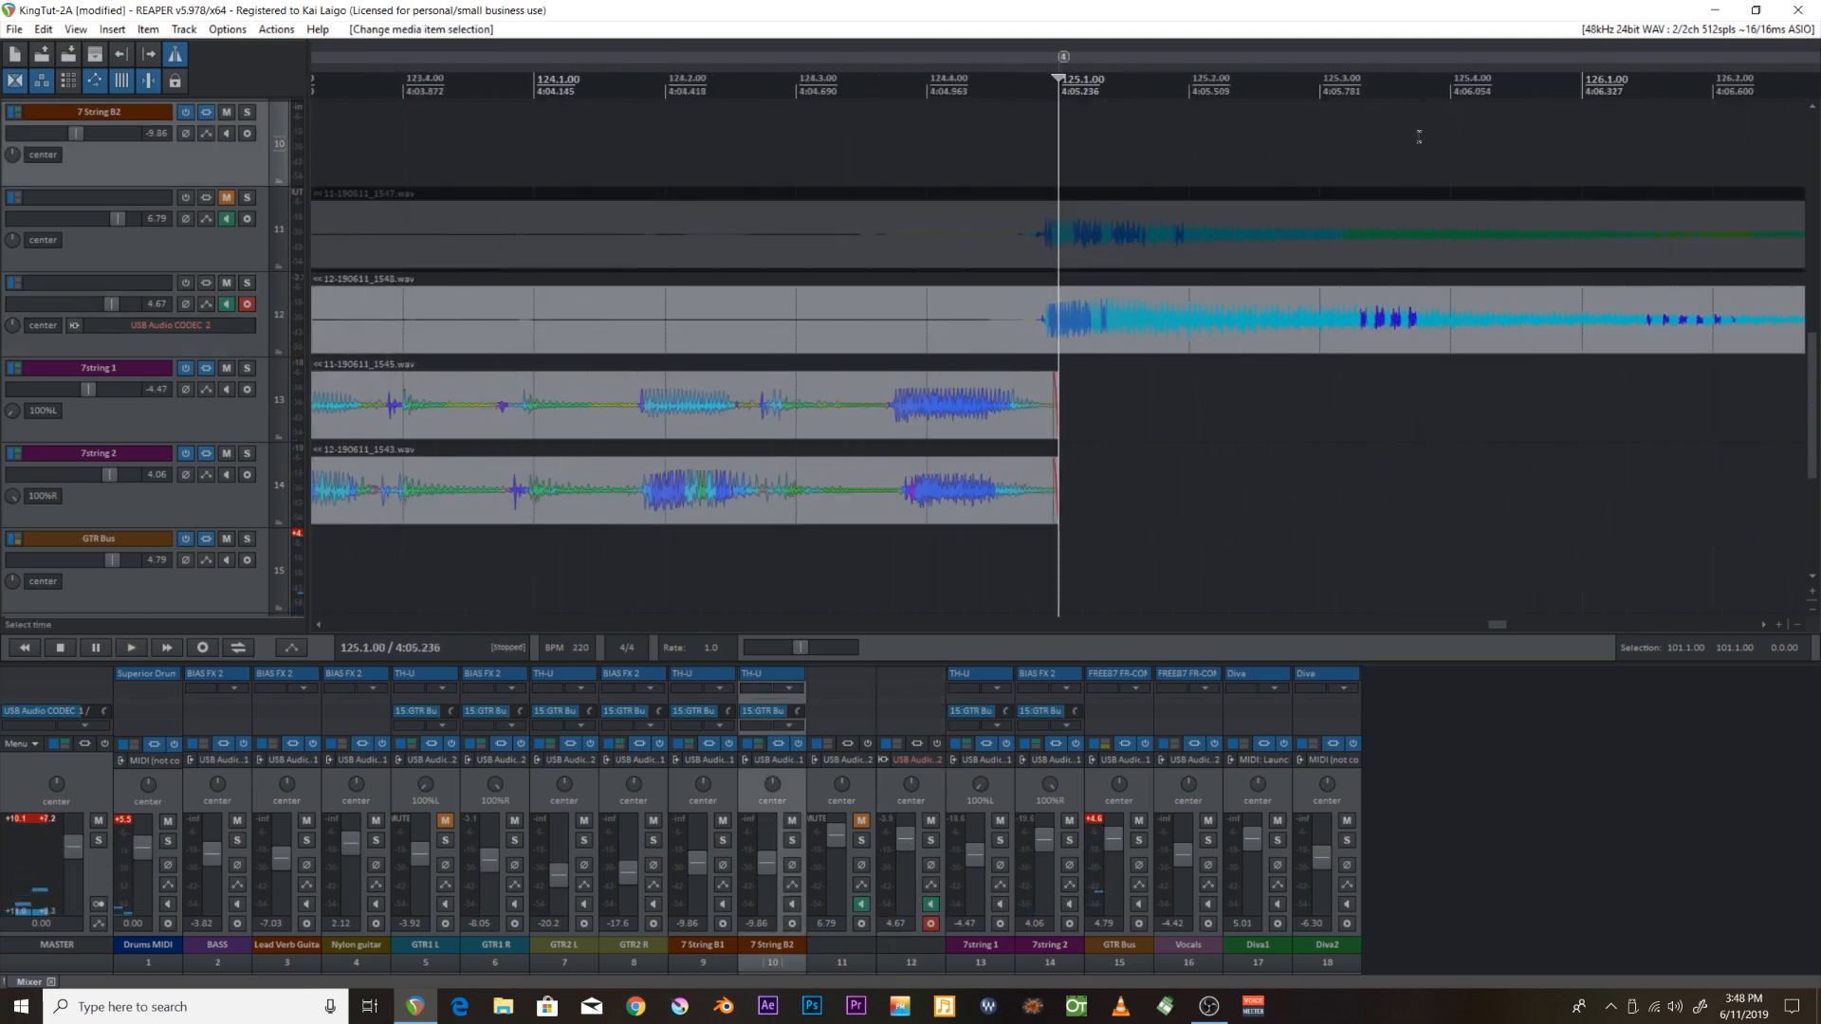
pyautogui.scroll(-4, 1411, 142)
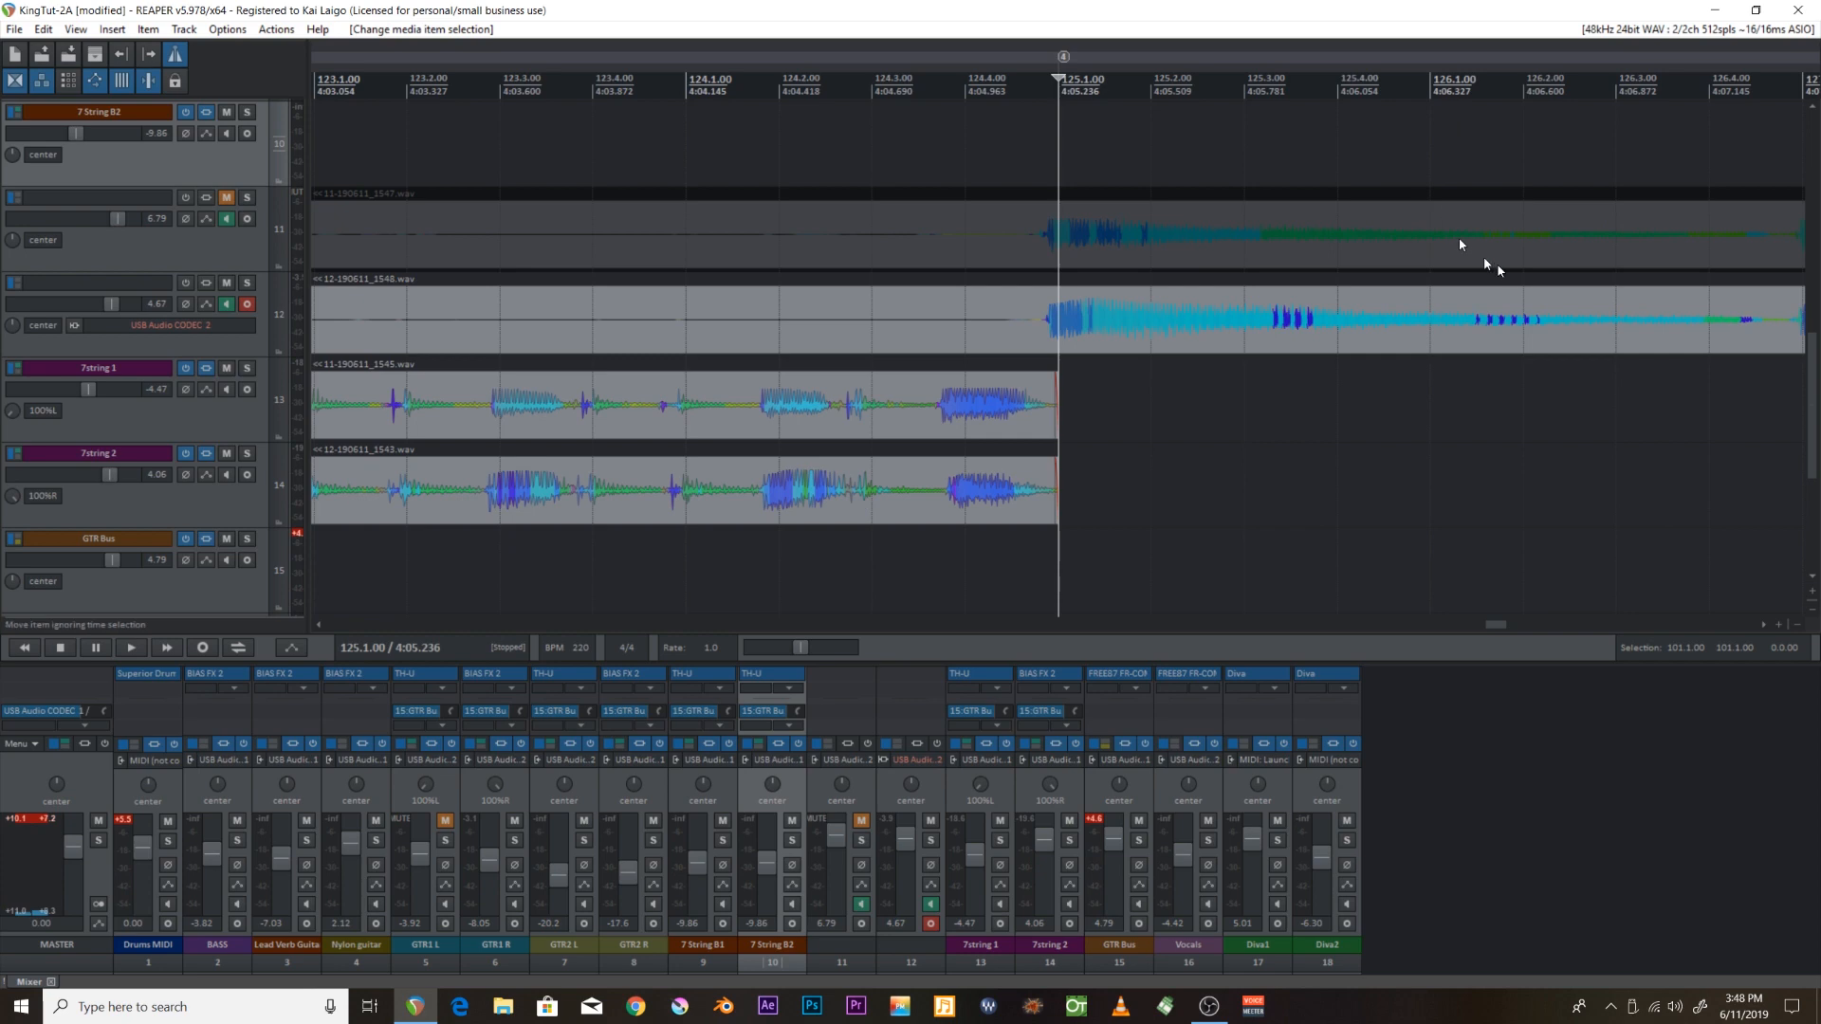
pyautogui.click(1431, 314)
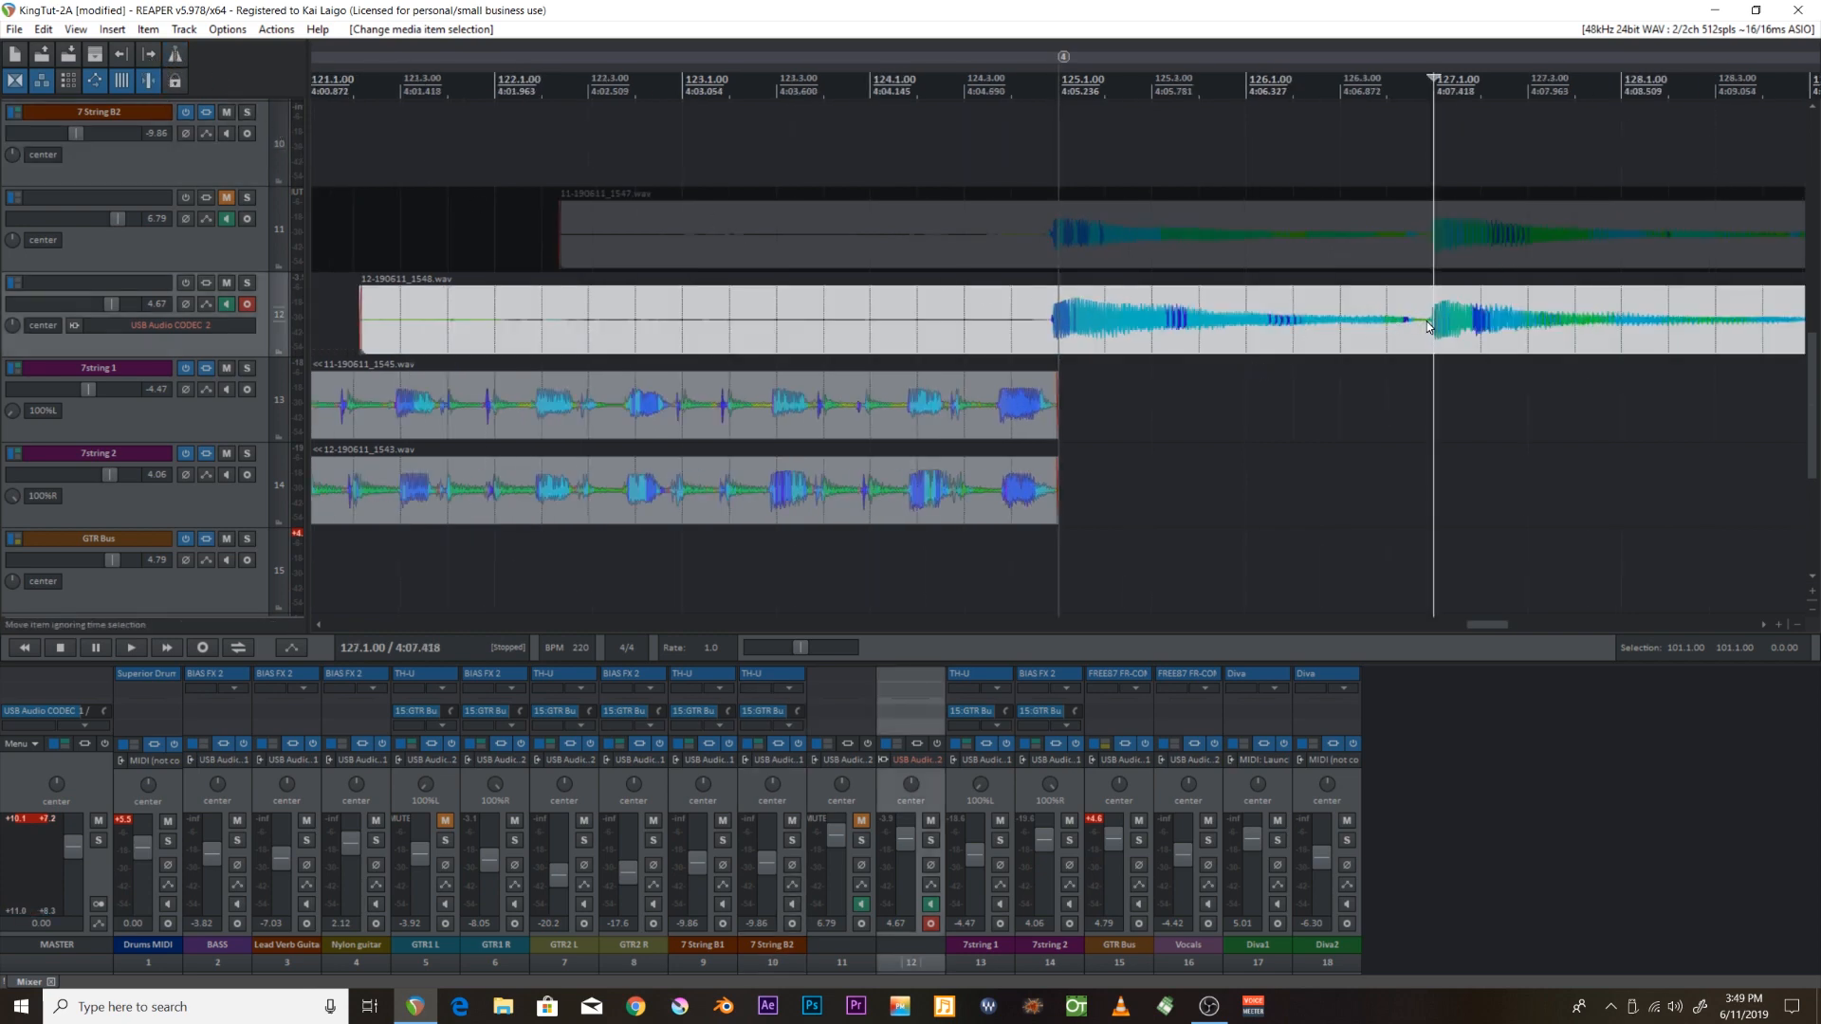
pyautogui.scroll(4, 1341, 337)
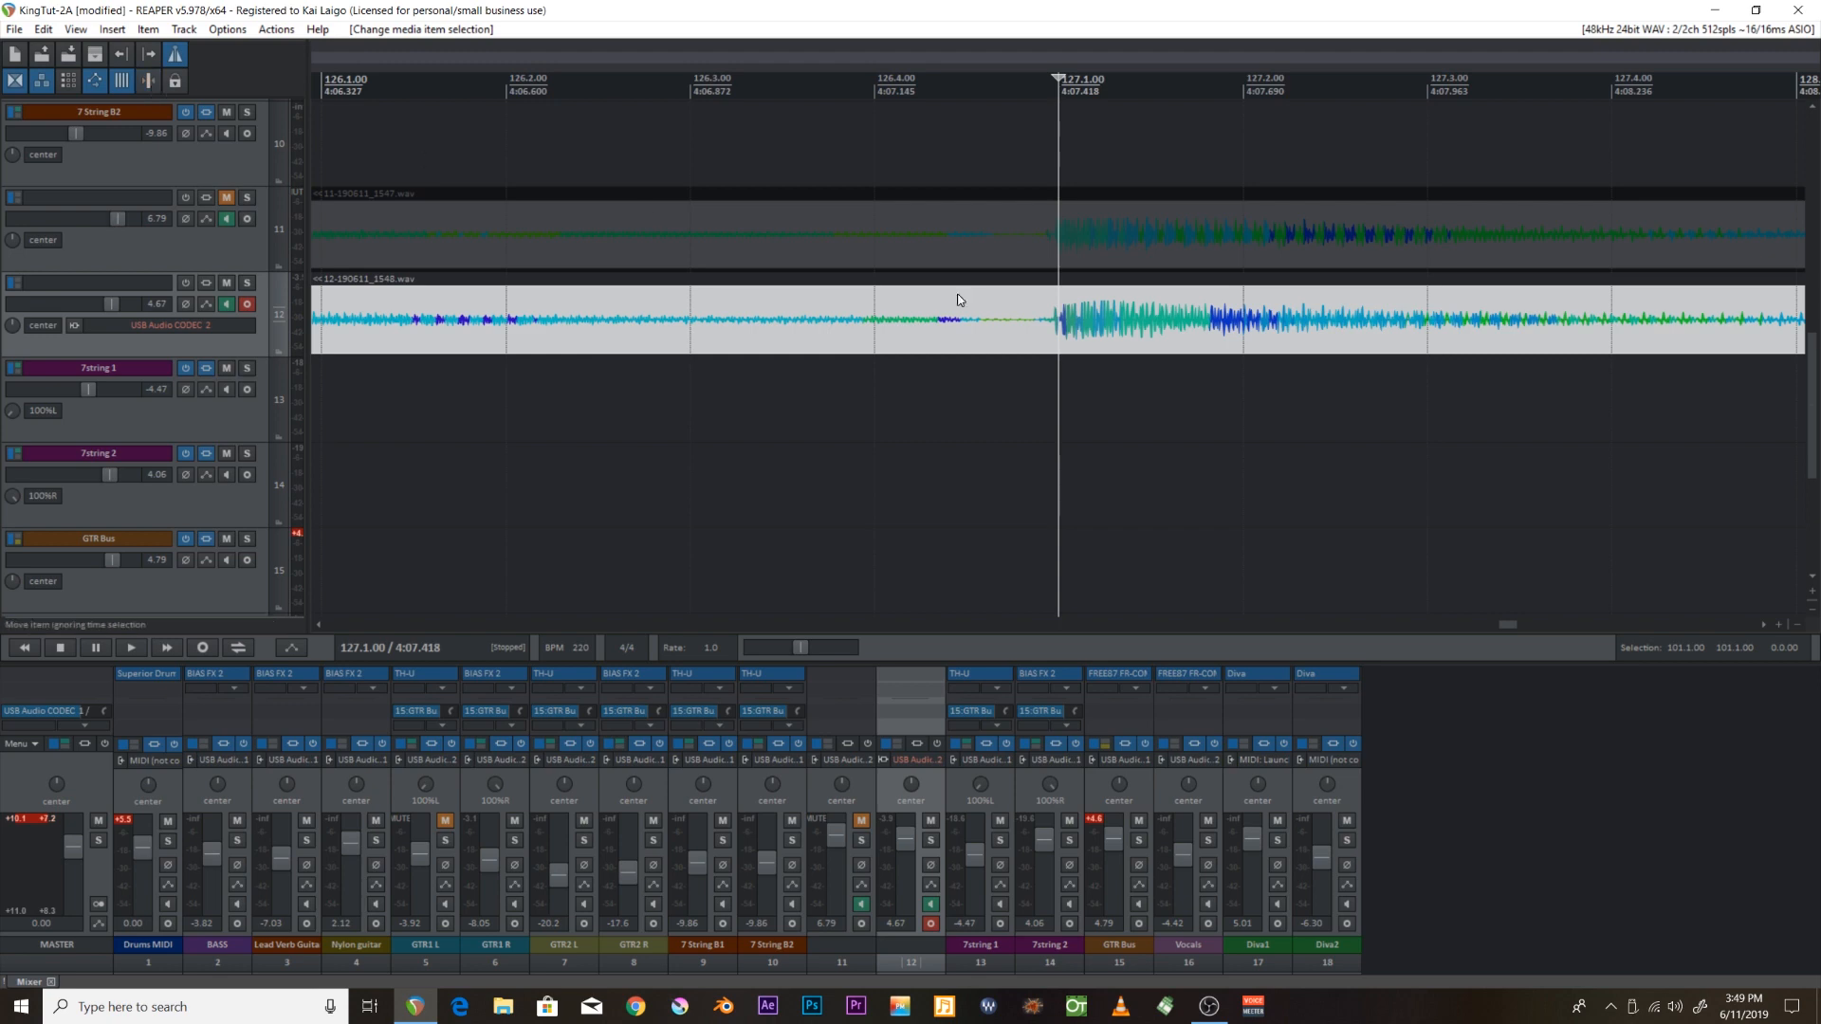
pyautogui.click(1040, 313)
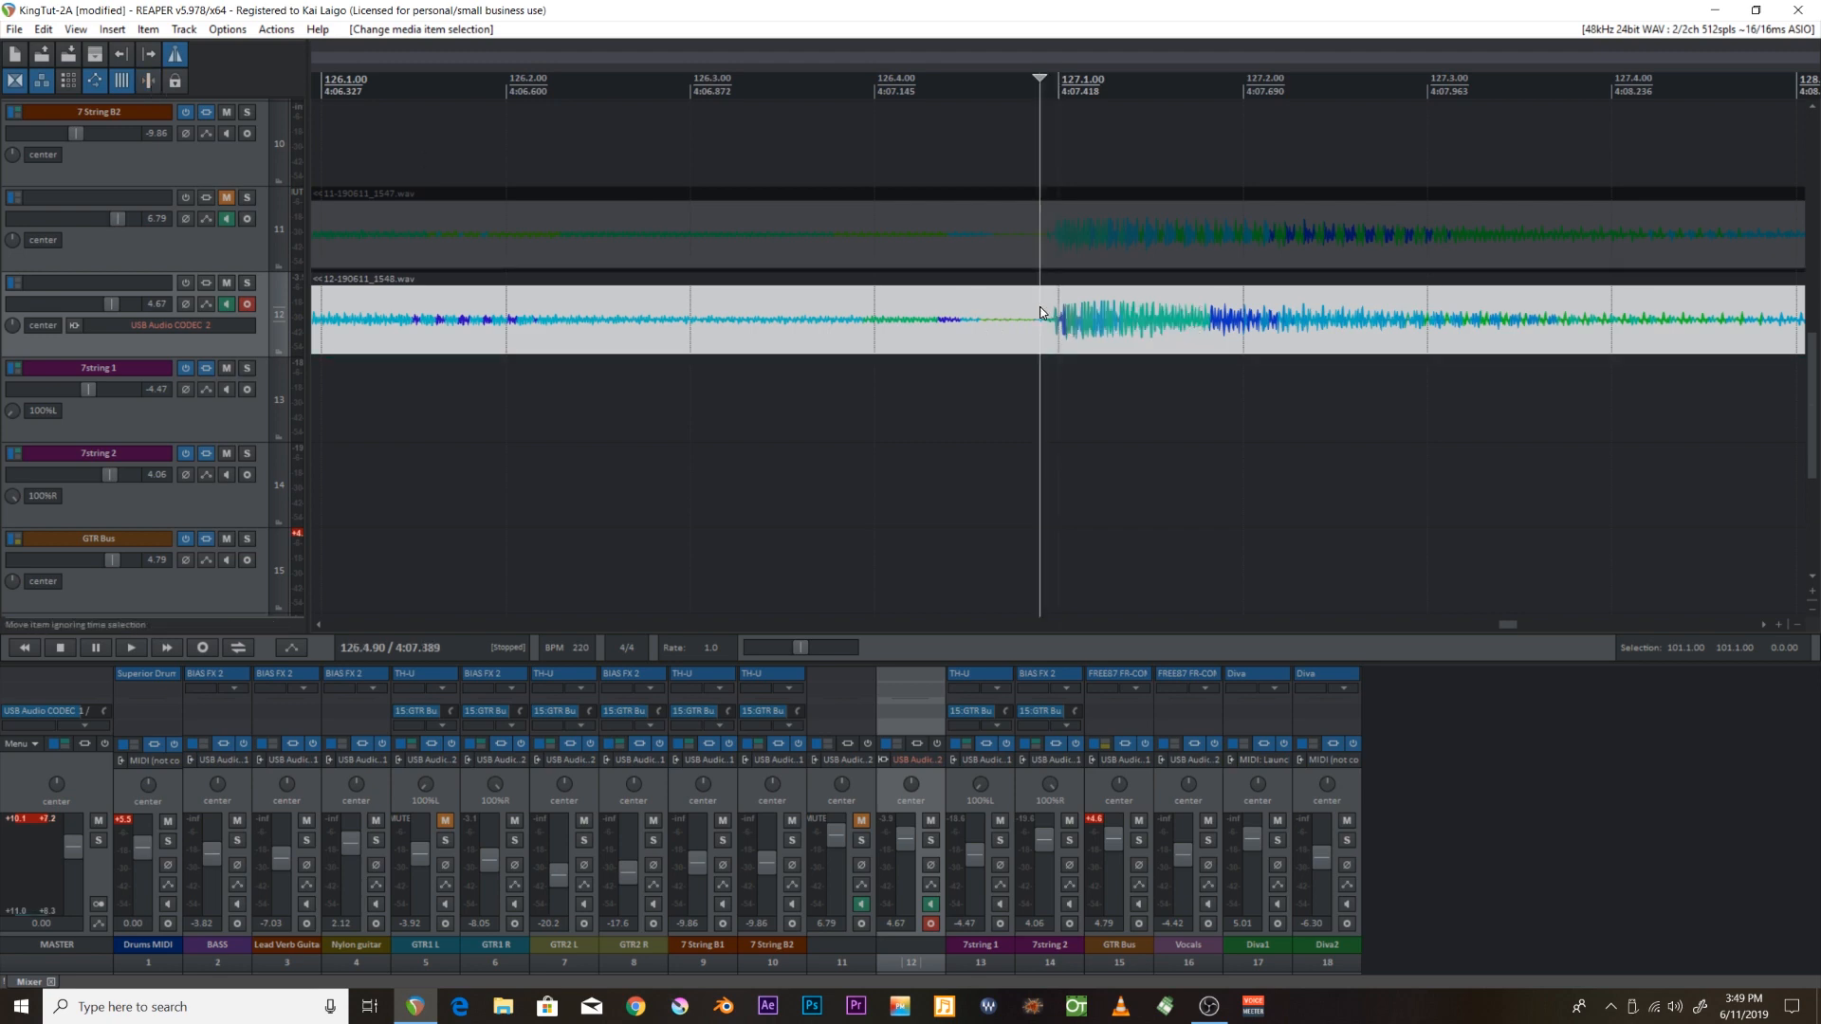
pyautogui.press('s')
pyautogui.click(1020, 230)
pyautogui.press('s')
# Slip the contents of the first split segments on tracks 11 and 12 so their attacks line up with 125.1.00.
pyautogui.scroll(-5, 1020, 231)
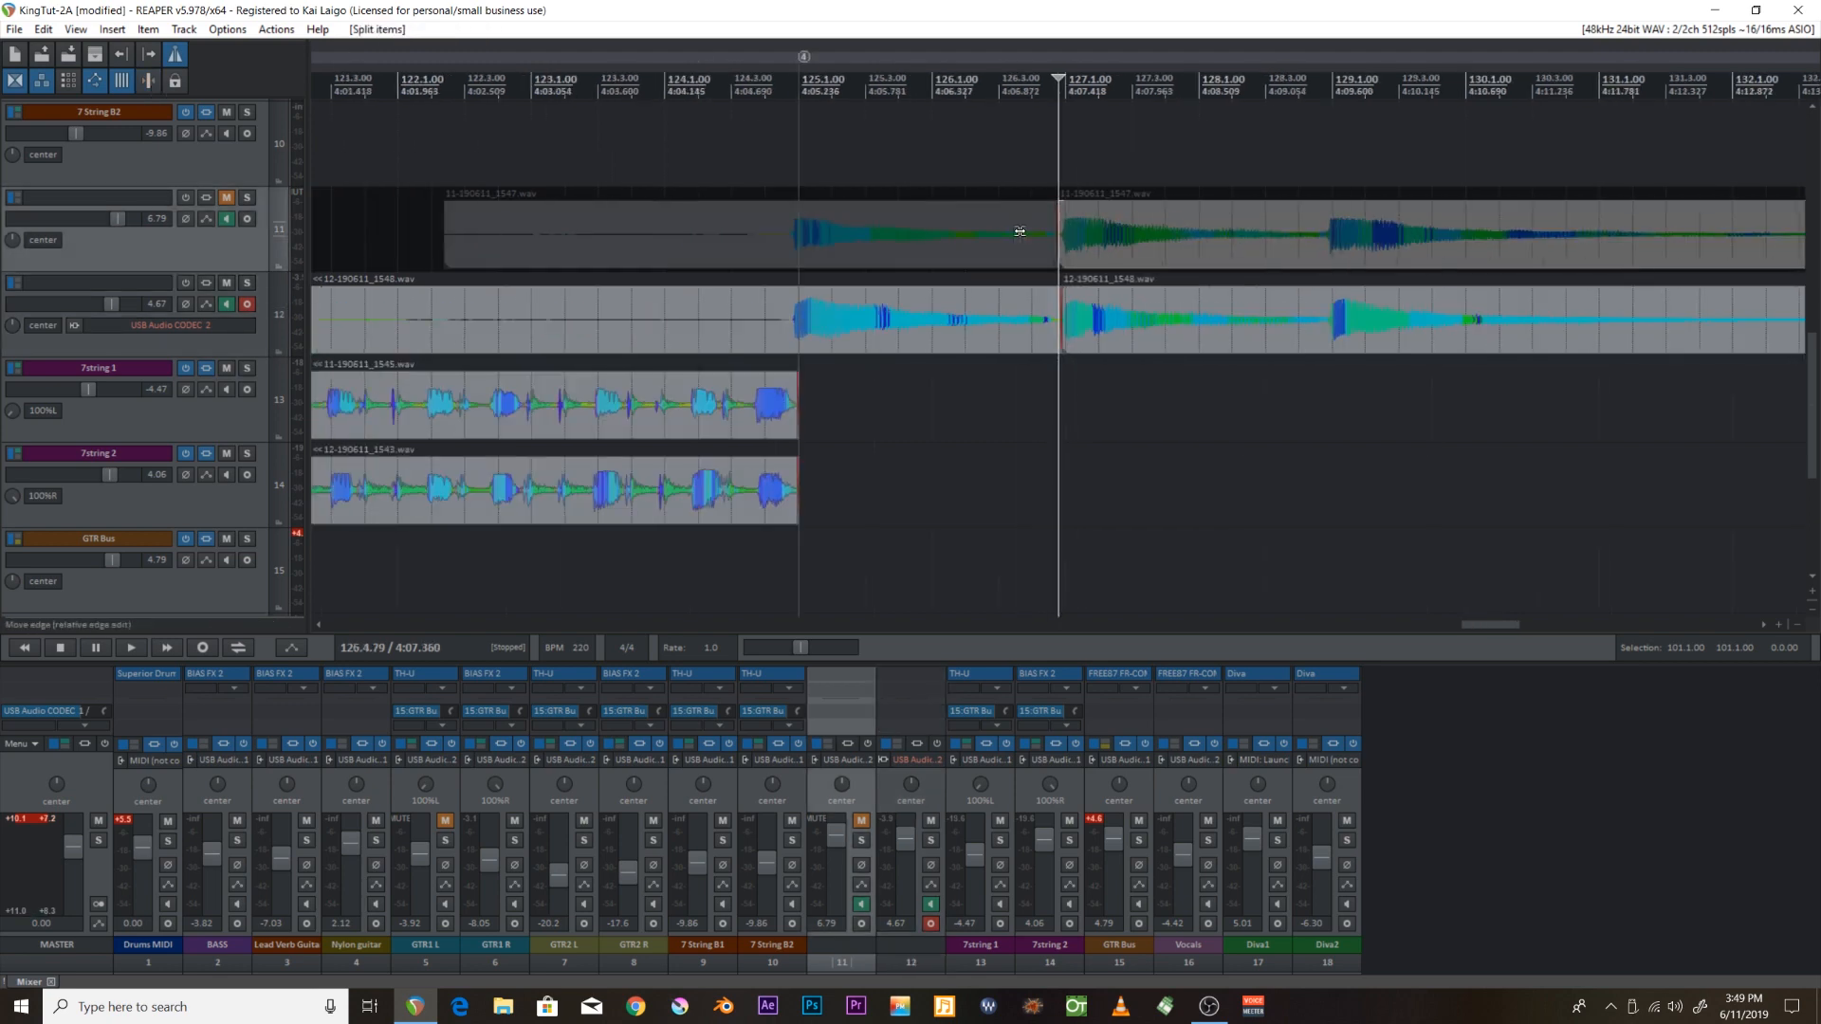
pyautogui.click(891, 240)
pyautogui.scroll(5, 801, 243)
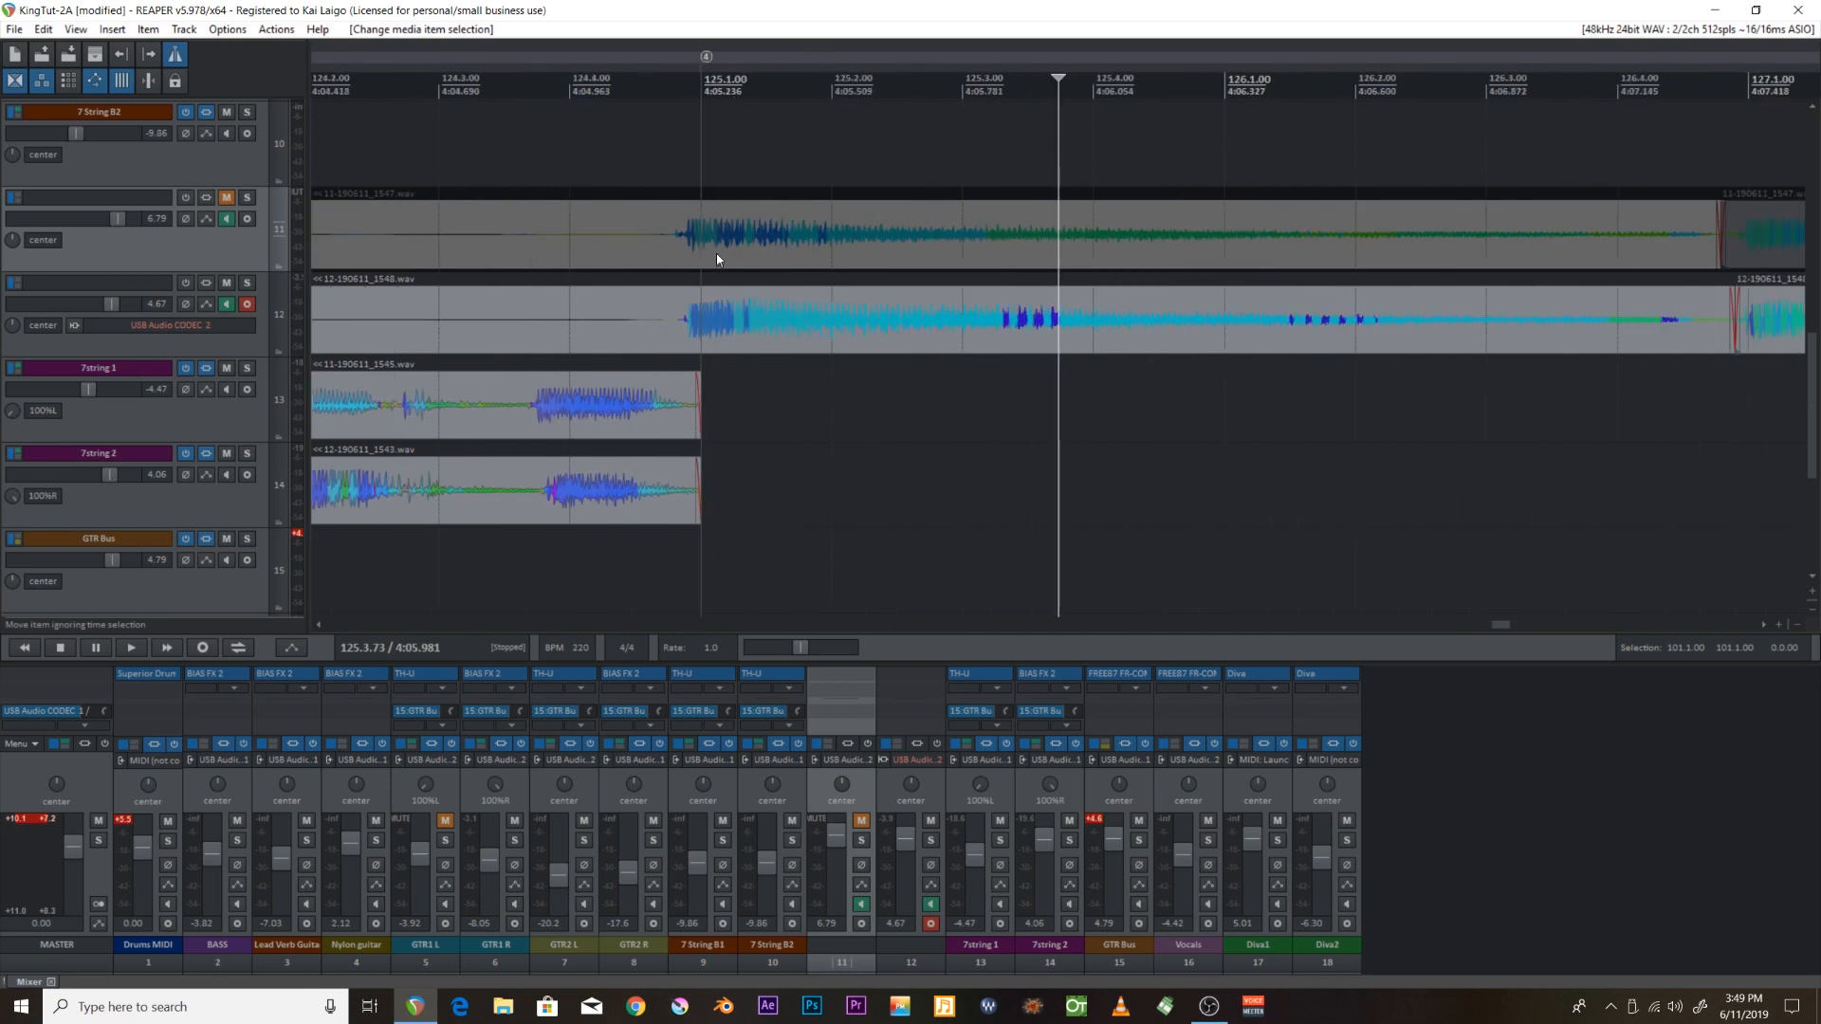
pyautogui.scroll(3, 715, 252)
pyautogui.scroll(-3, 699, 250)
pyautogui.moveTo(687, 236); pyautogui.dragTo(717, 254)
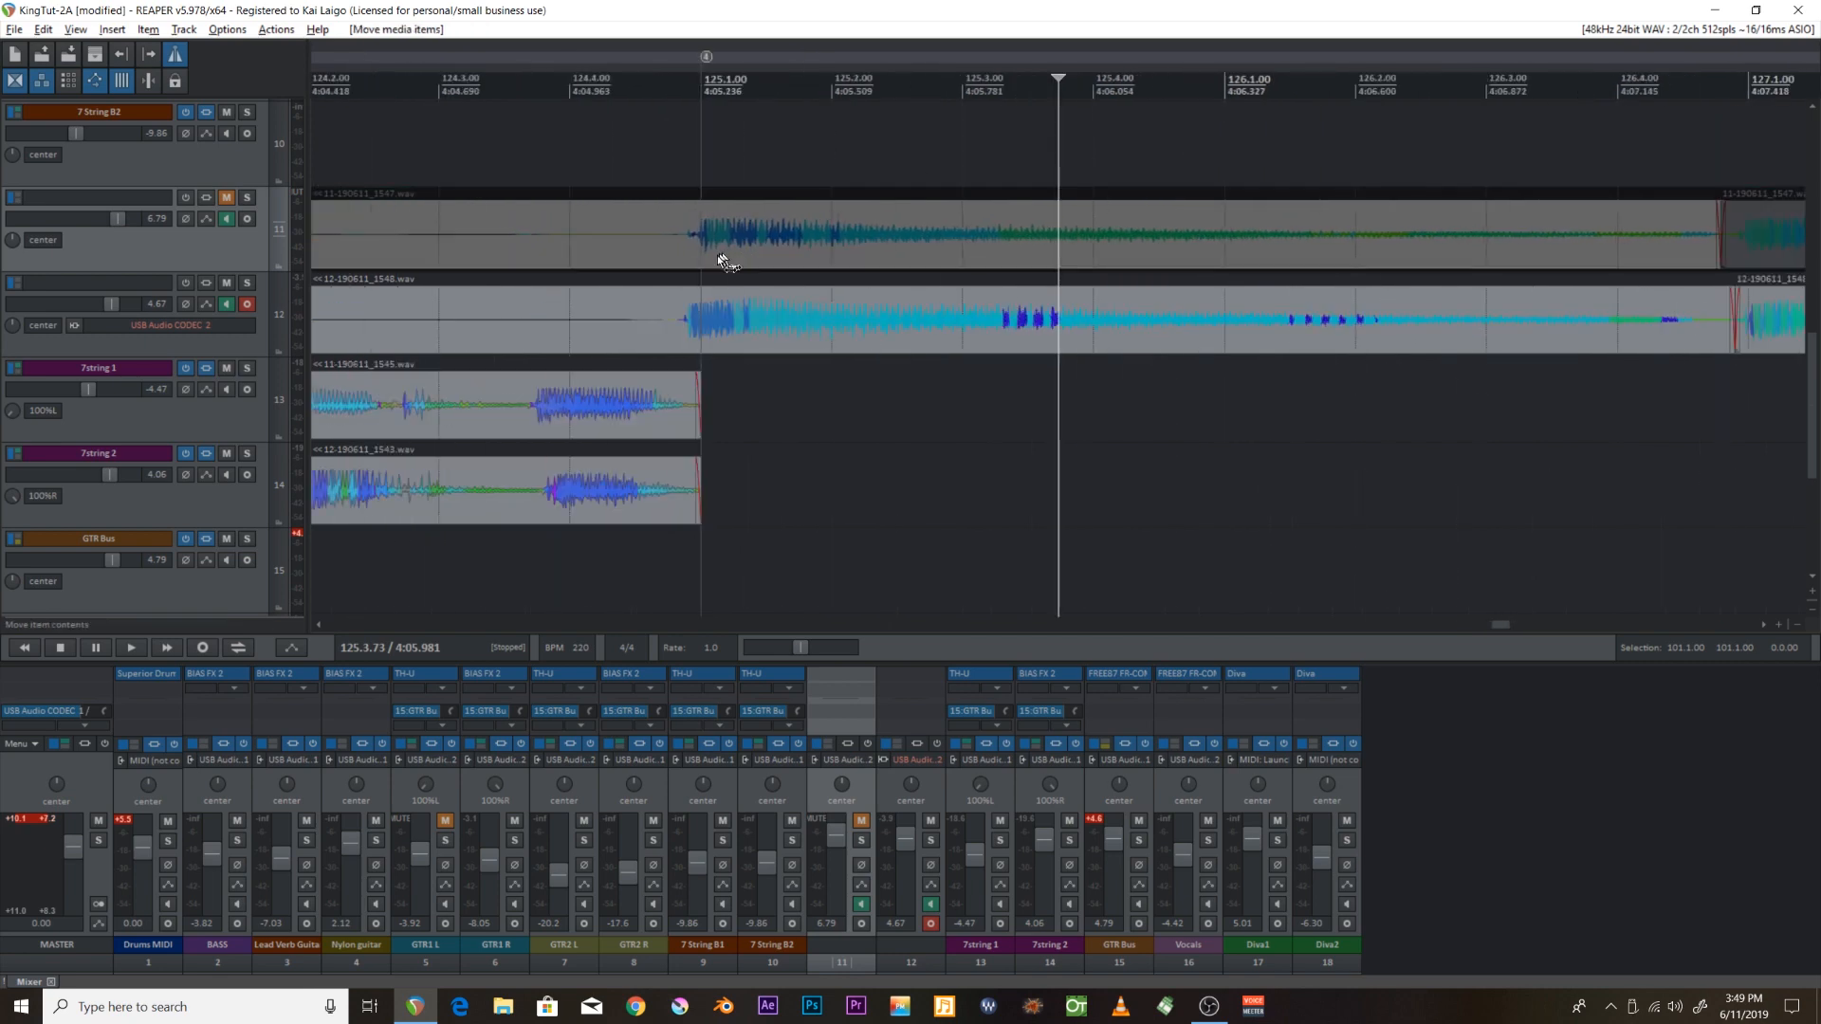
pyautogui.moveTo(692, 320); pyautogui.dragTo(733, 343)
# Trim the takes on tracks 11 and 12 to start at marker 4 and end at marker 5.
pyautogui.scroll(-5, 681, 248)
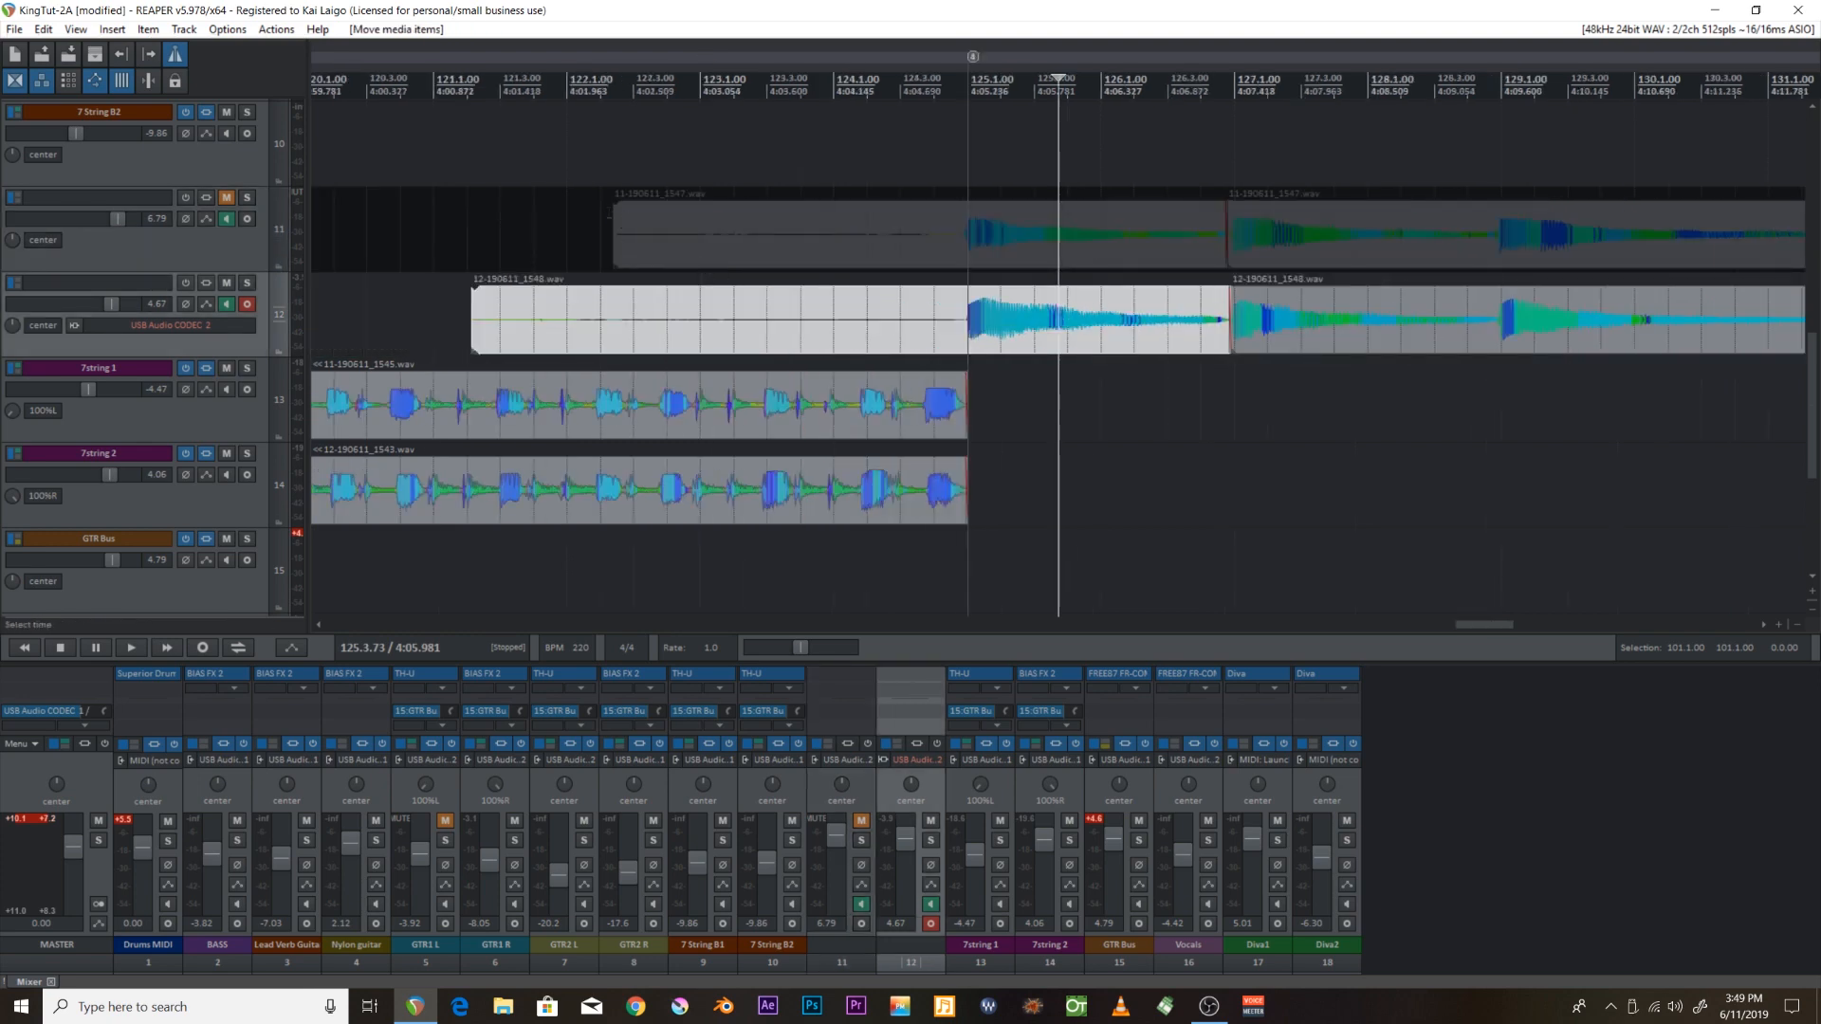
pyautogui.click(608, 232)
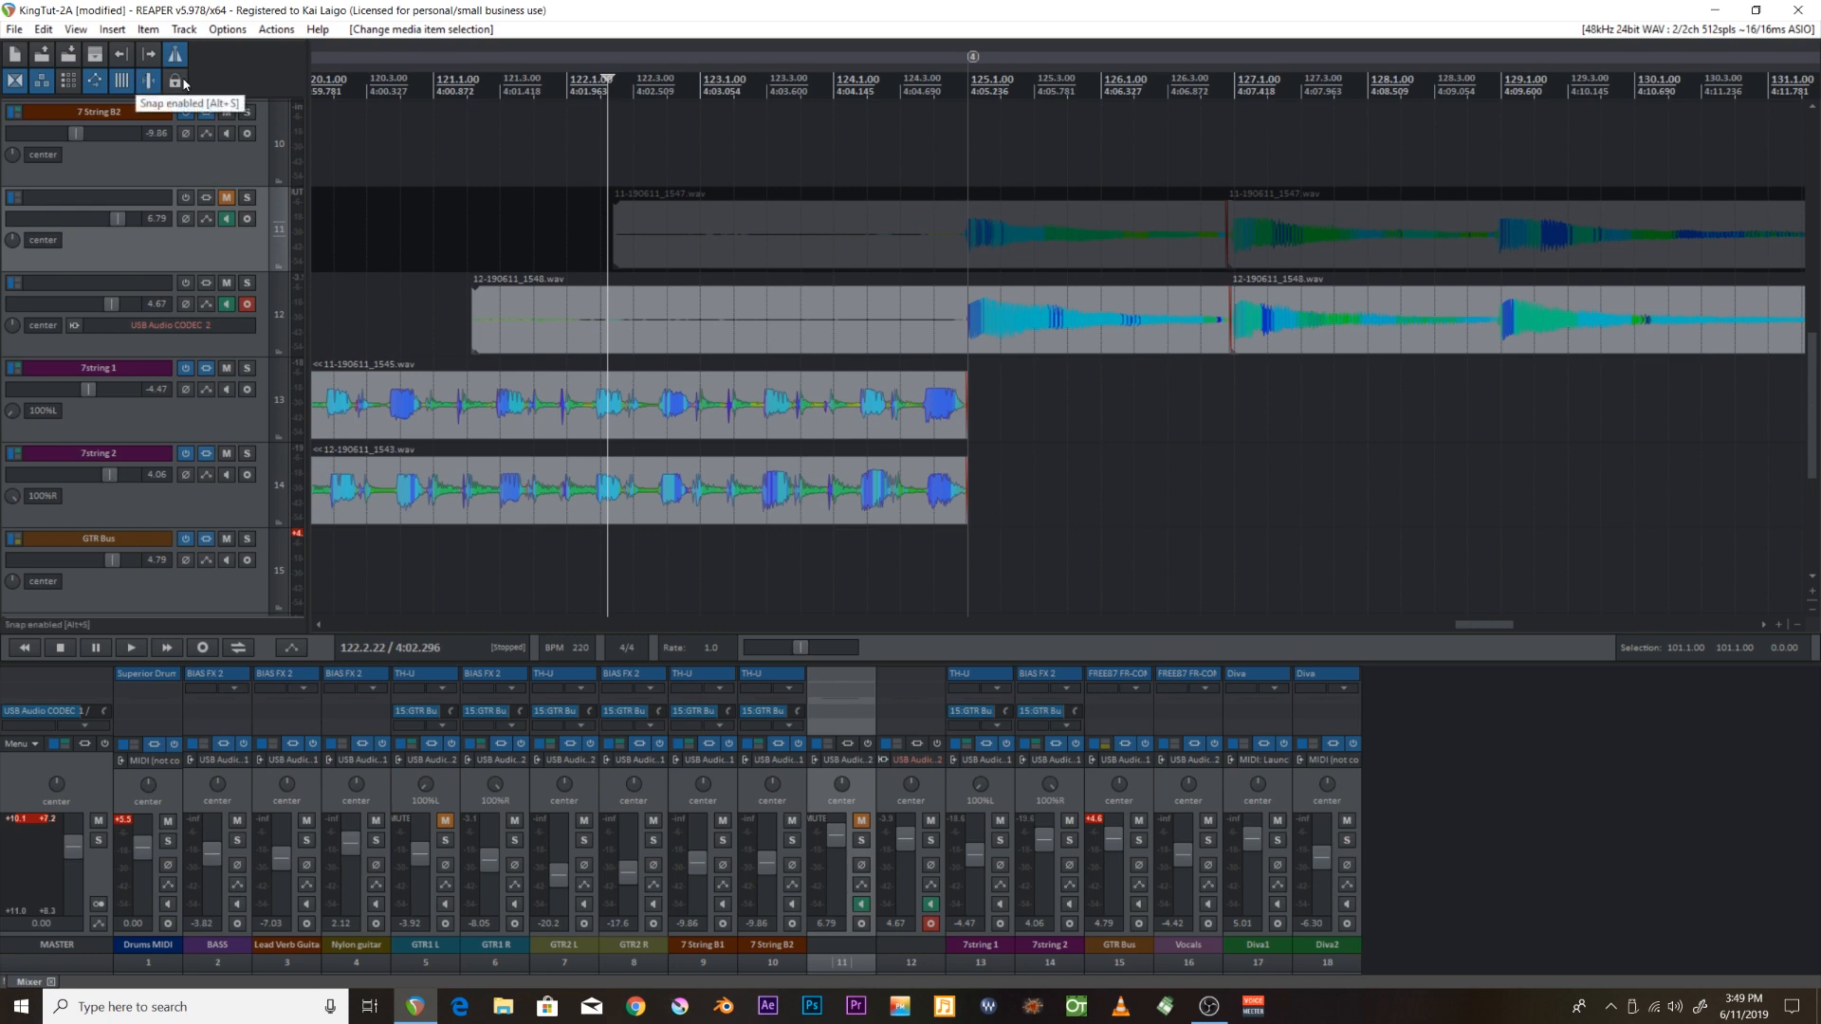
pyautogui.moveTo(617, 234); pyautogui.dragTo(948, 278)
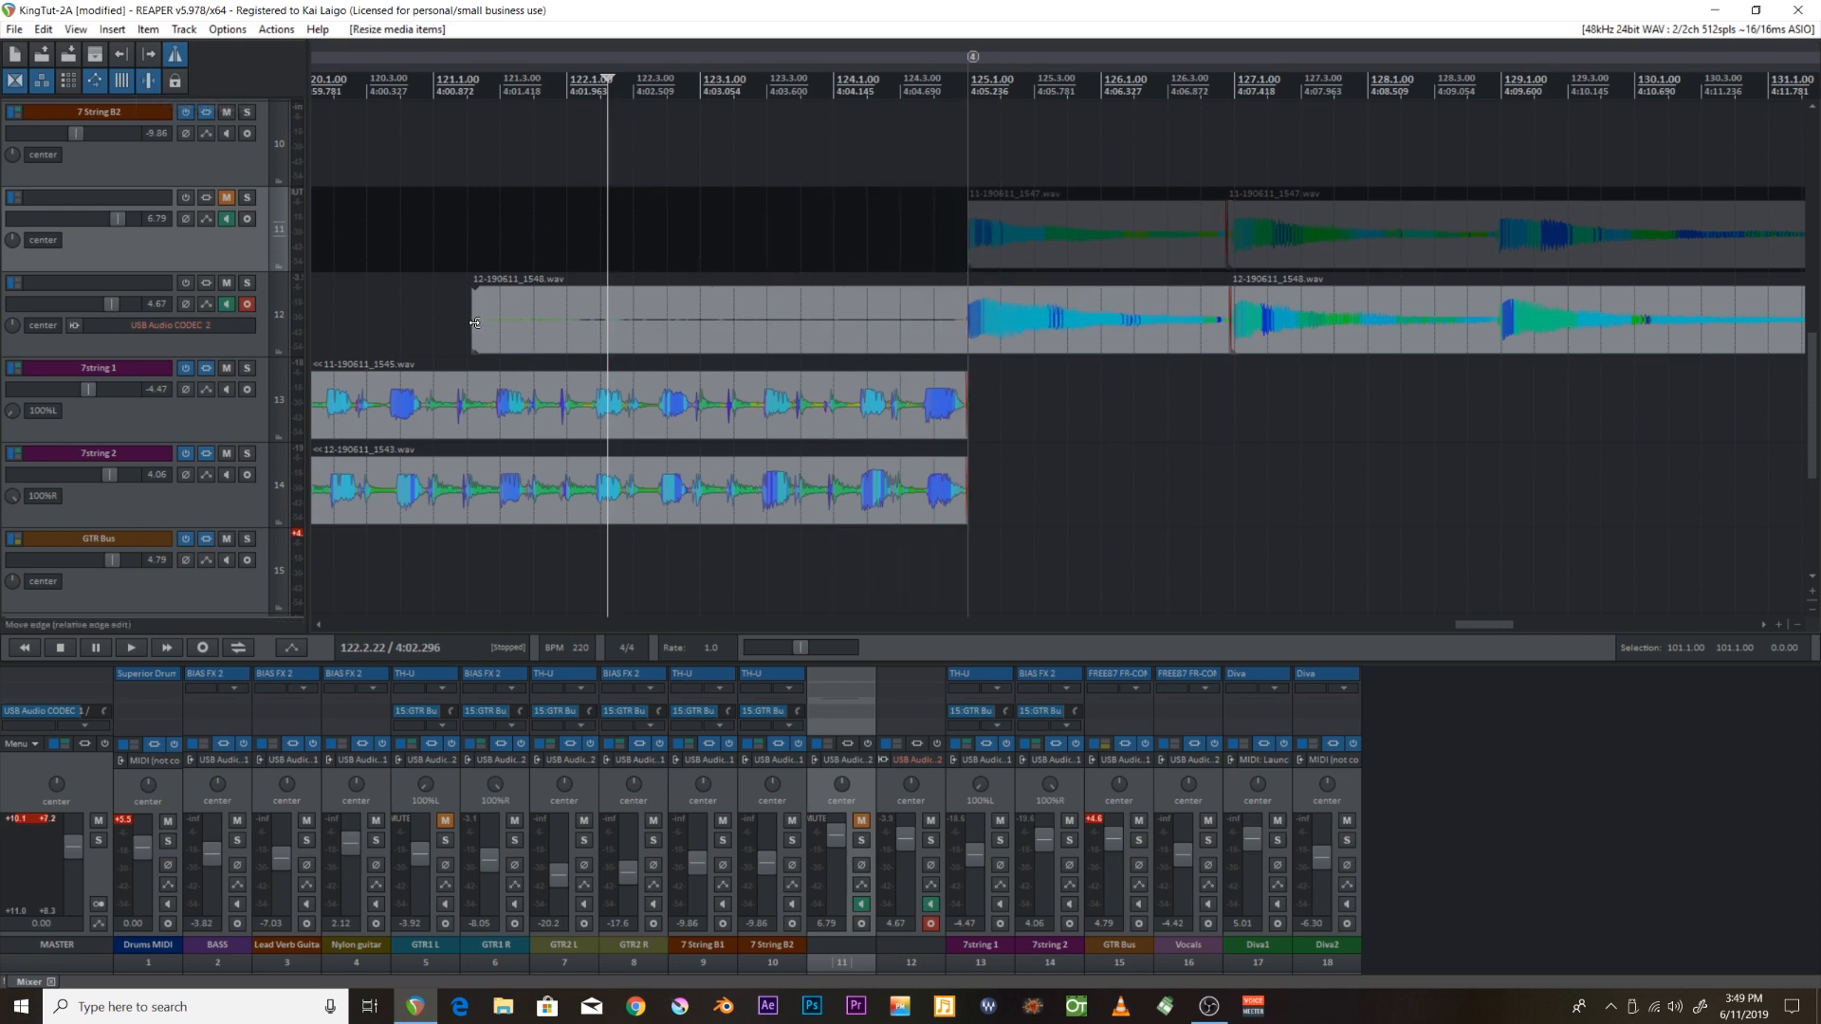
pyautogui.moveTo(474, 322); pyautogui.dragTo(967, 323)
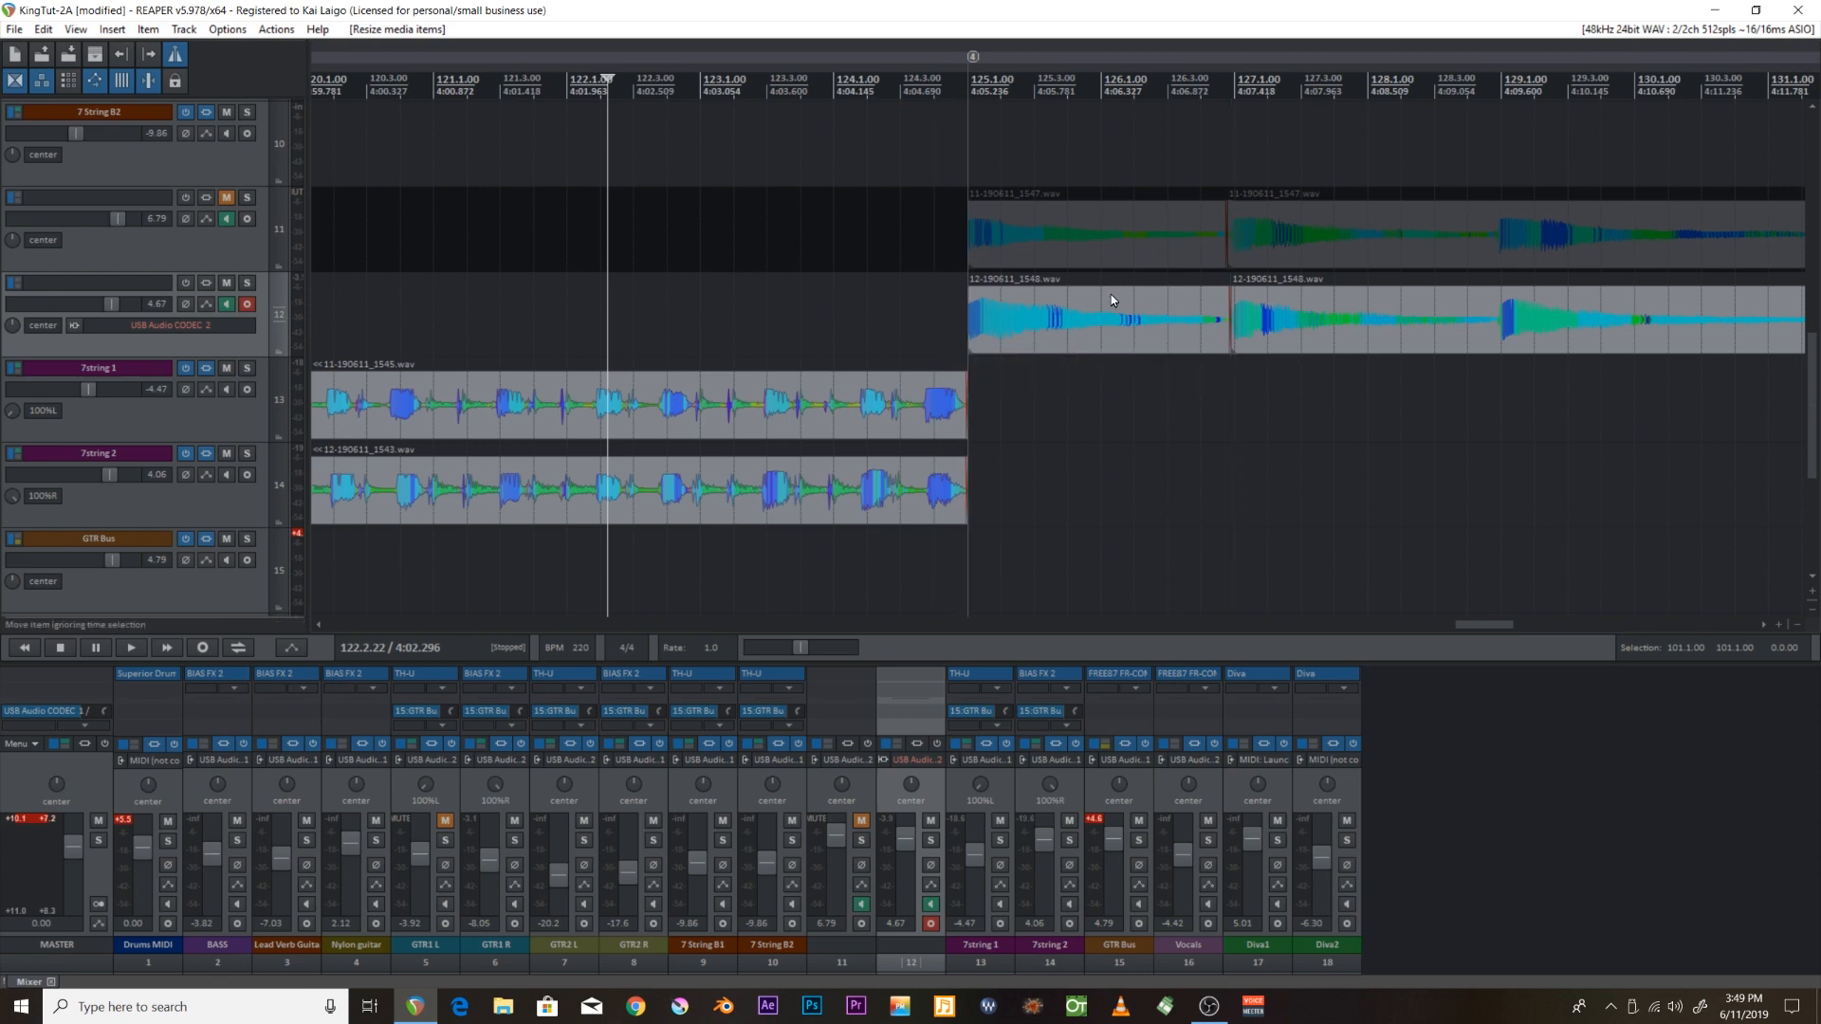
pyautogui.scroll(-6, 1112, 301)
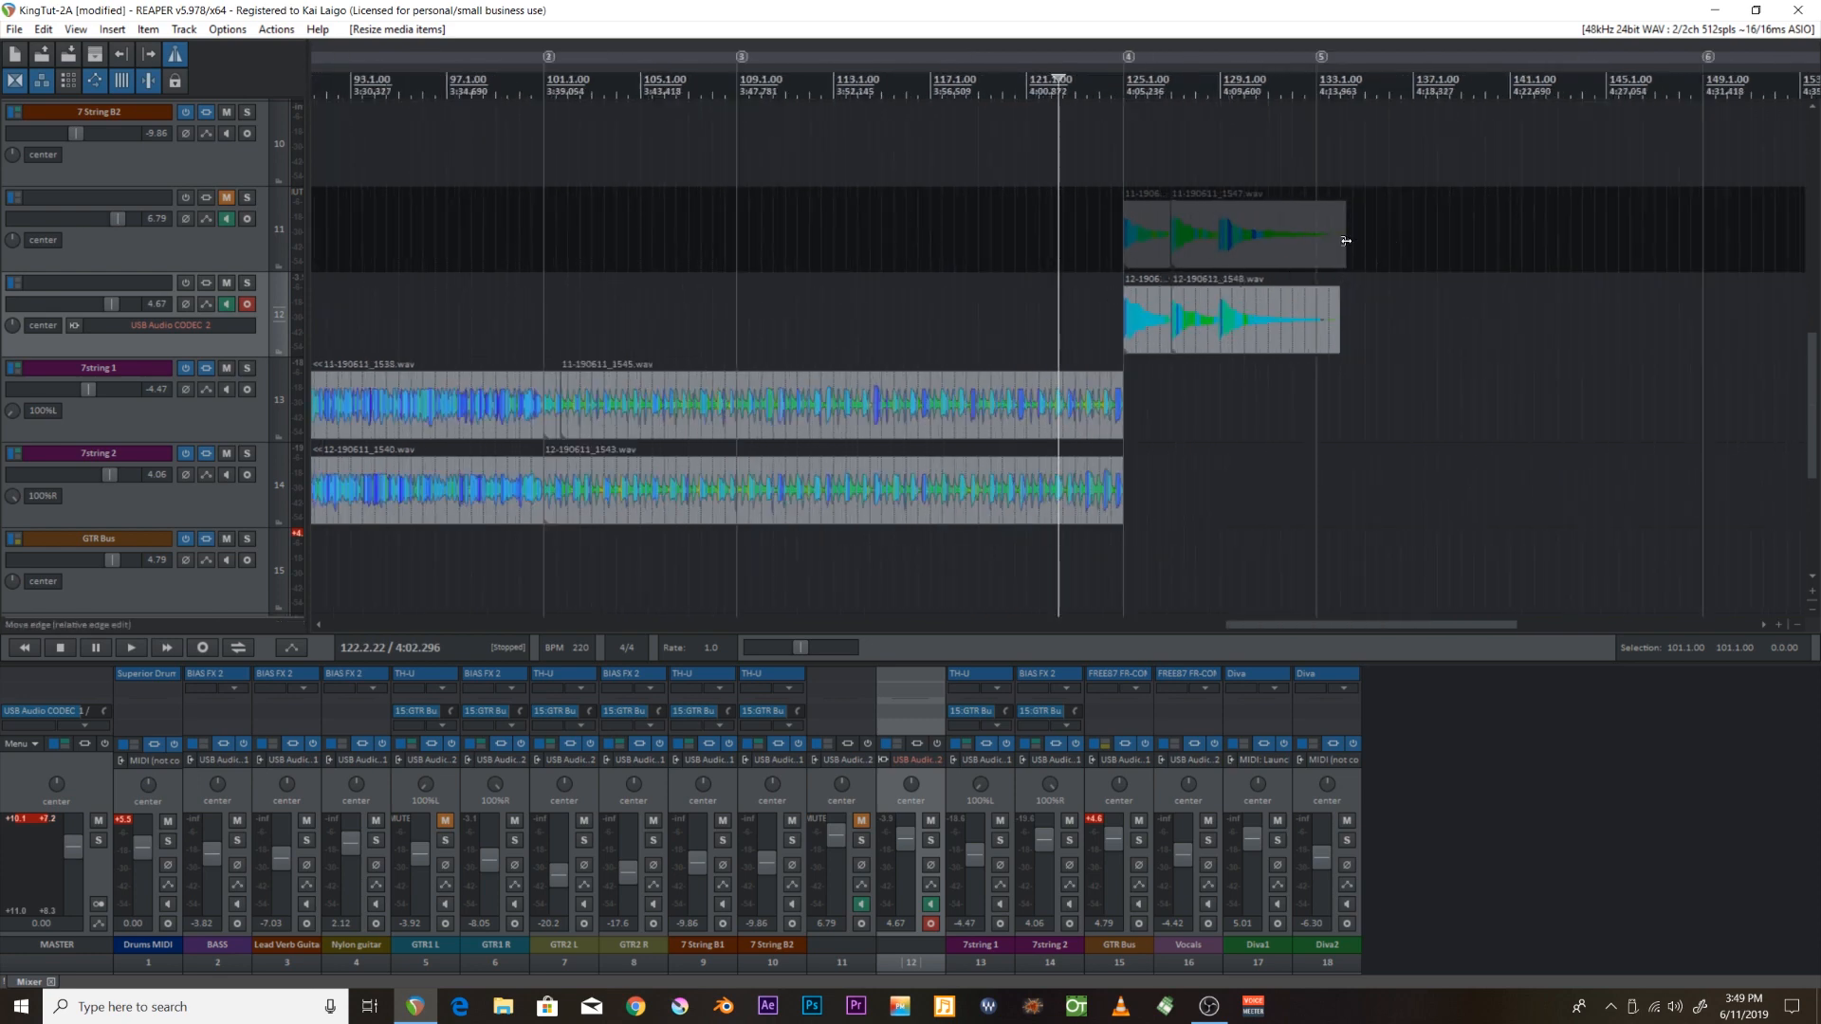
pyautogui.moveTo(1346, 240); pyautogui.dragTo(1316, 240)
pyautogui.moveTo(1337, 327); pyautogui.dragTo(1317, 327)
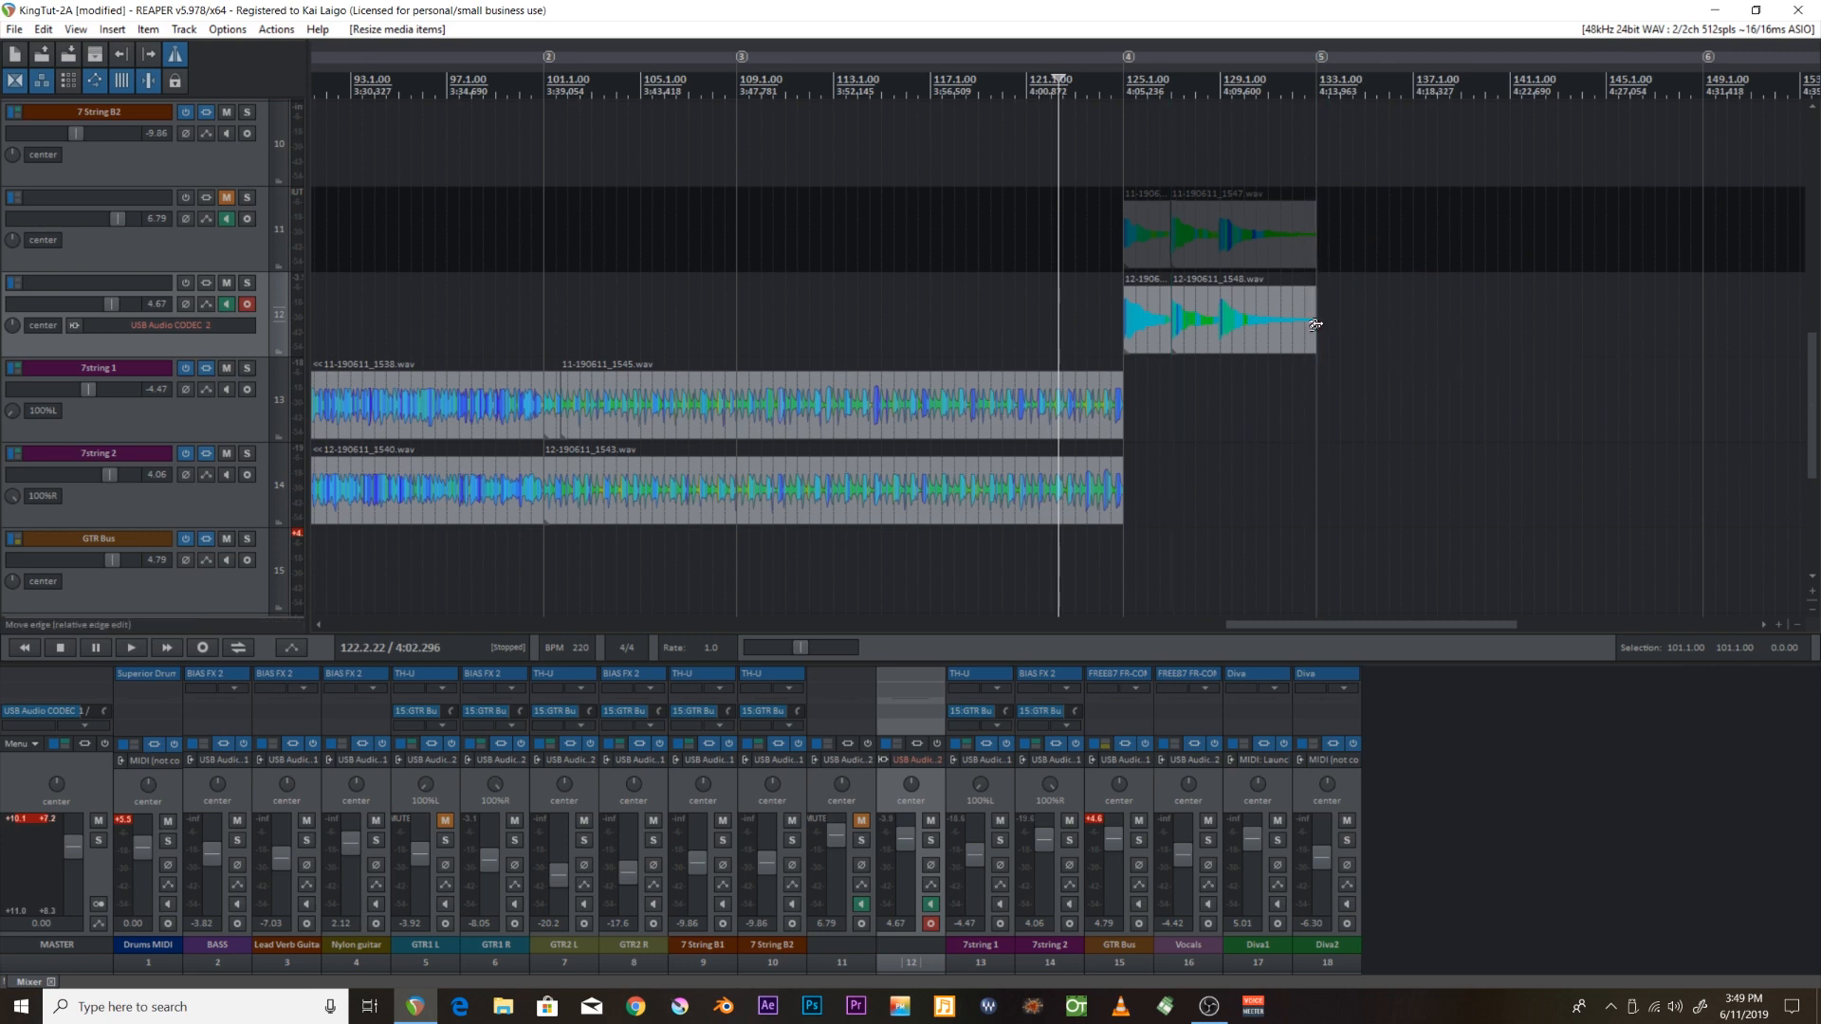
# Move all the trimmed segments from tracks 11 and 12 down onto 7string 1 and 7string 2, keeping their timing.
pyautogui.click(1137, 259)
pyautogui.keyDown('shift'); pyautogui.click(1242, 318); pyautogui.keyUp('shift')
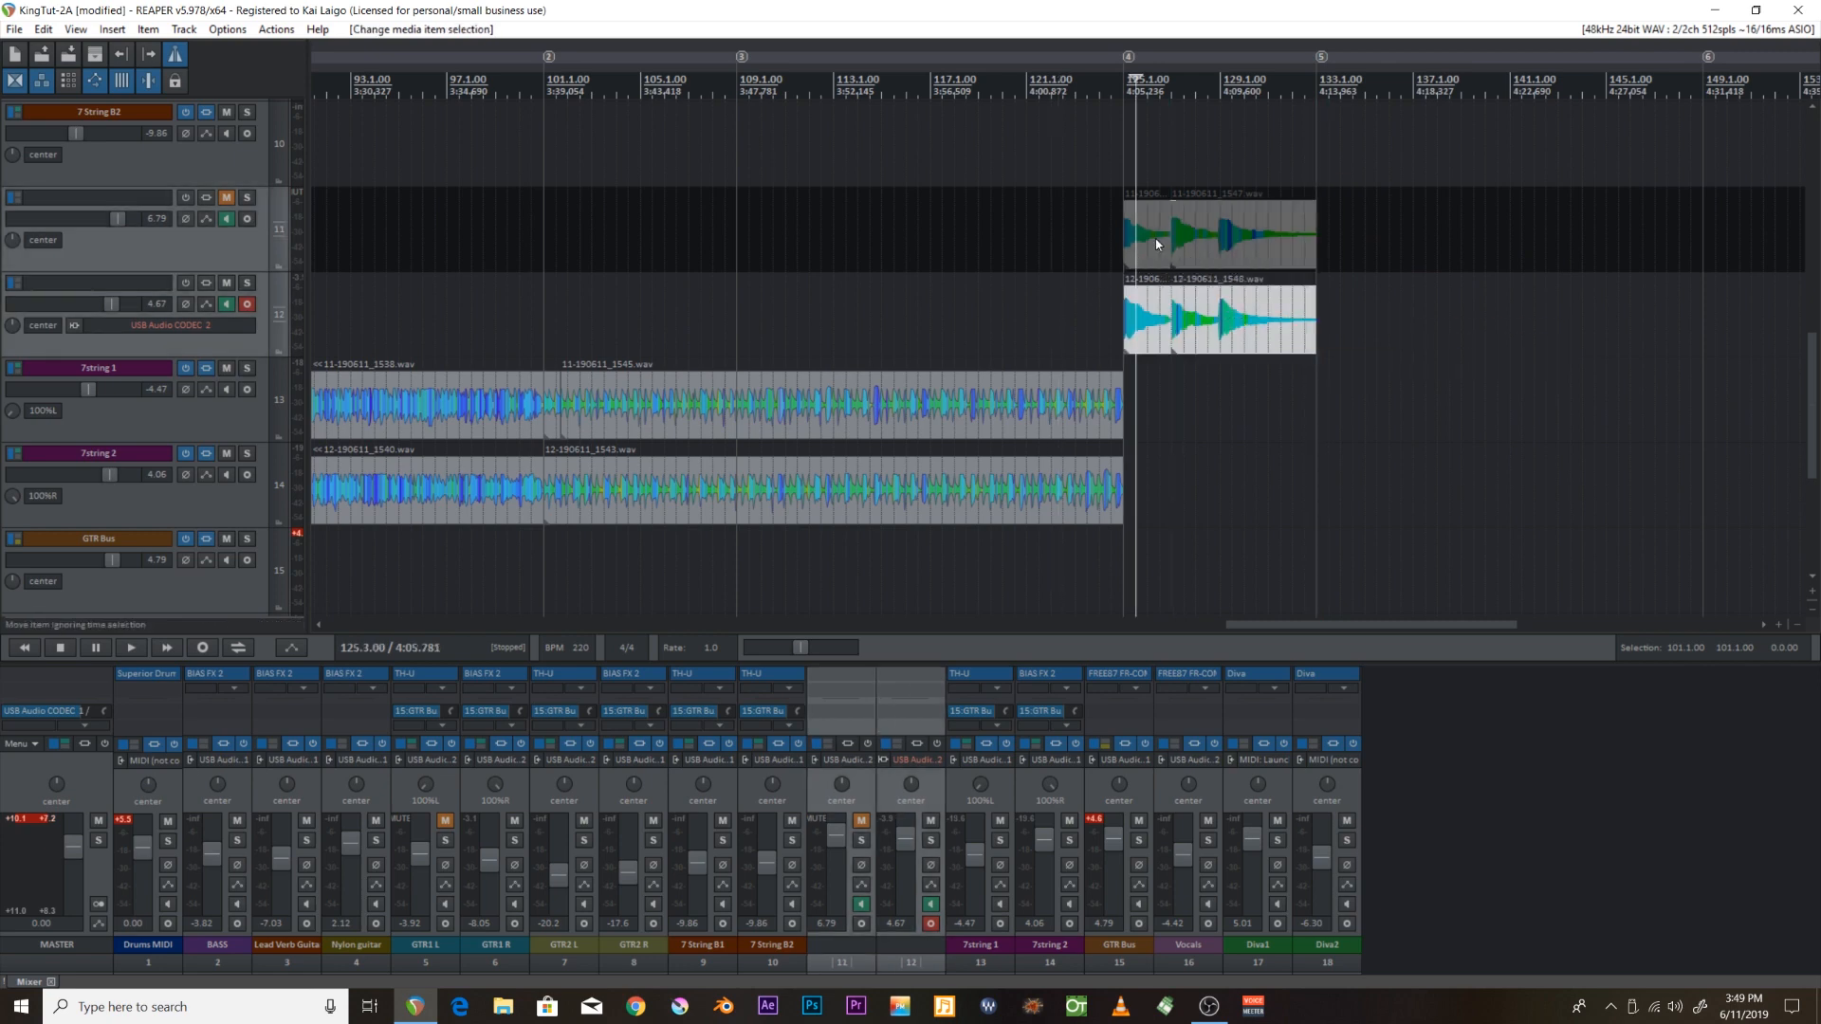
pyautogui.moveTo(1154, 240); pyautogui.dragTo(1141, 389)
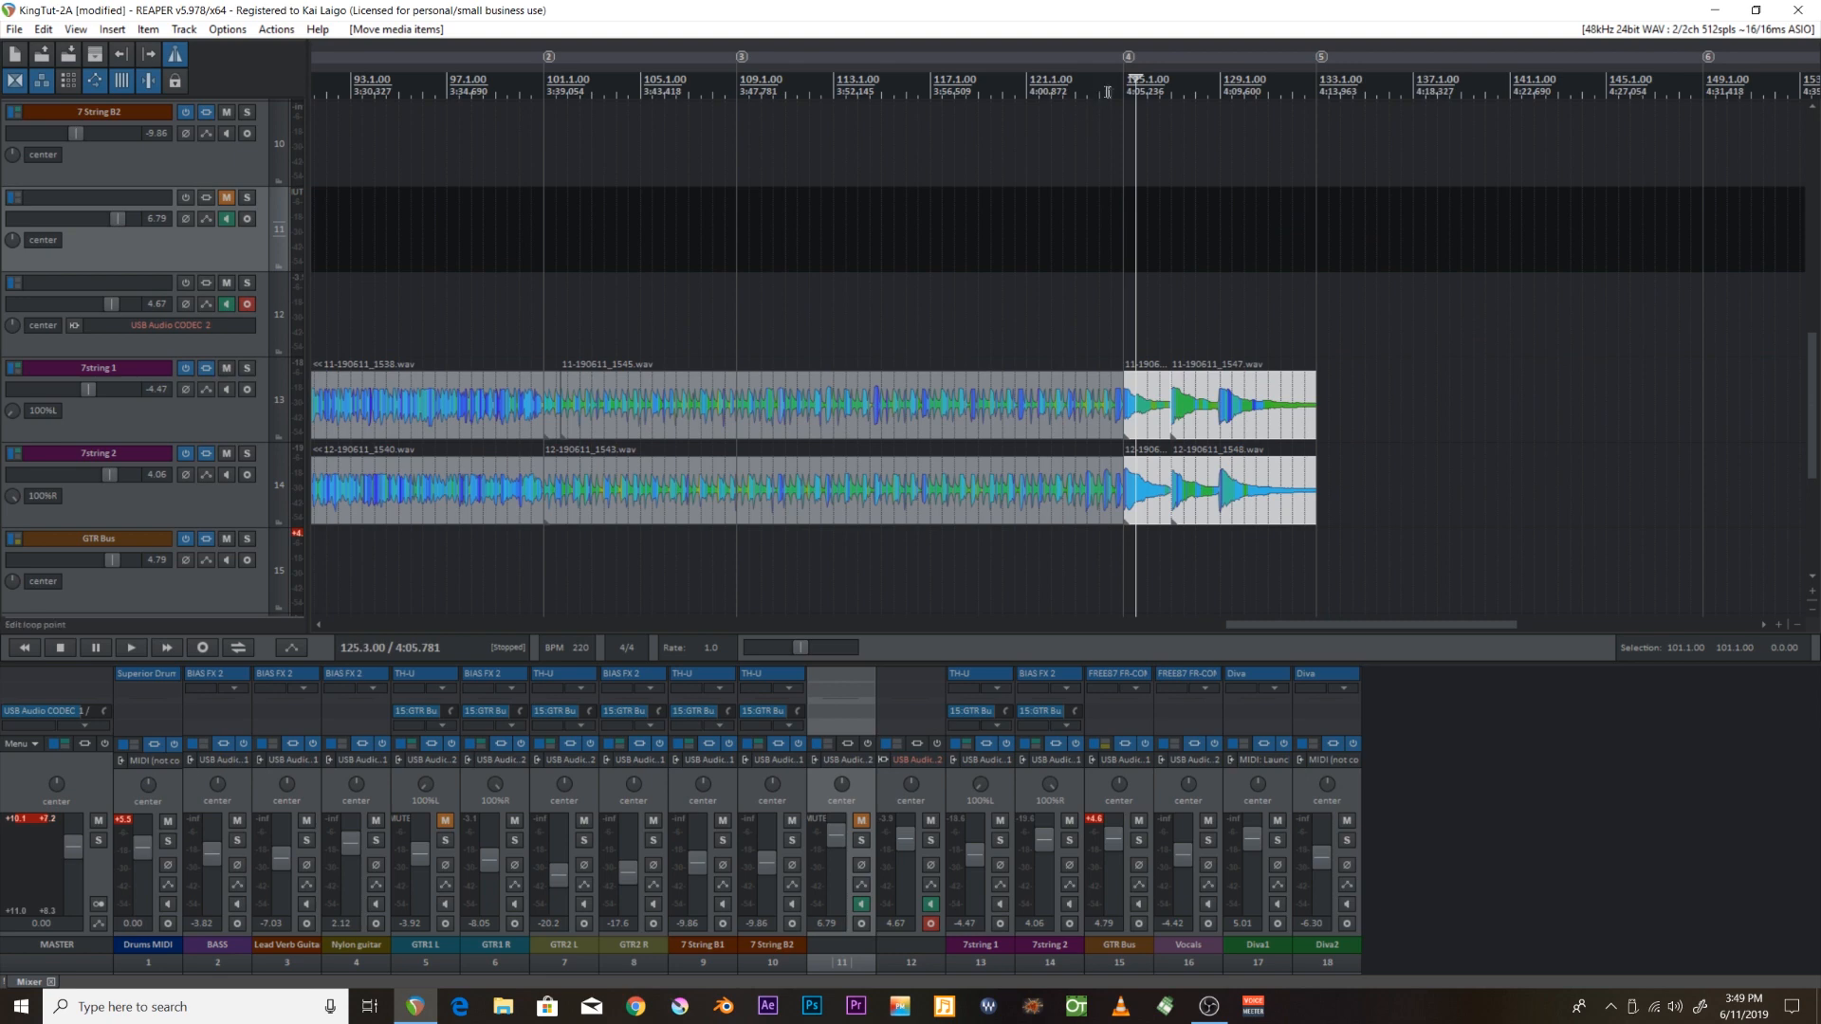
pyautogui.scroll(3, 1190, 281)
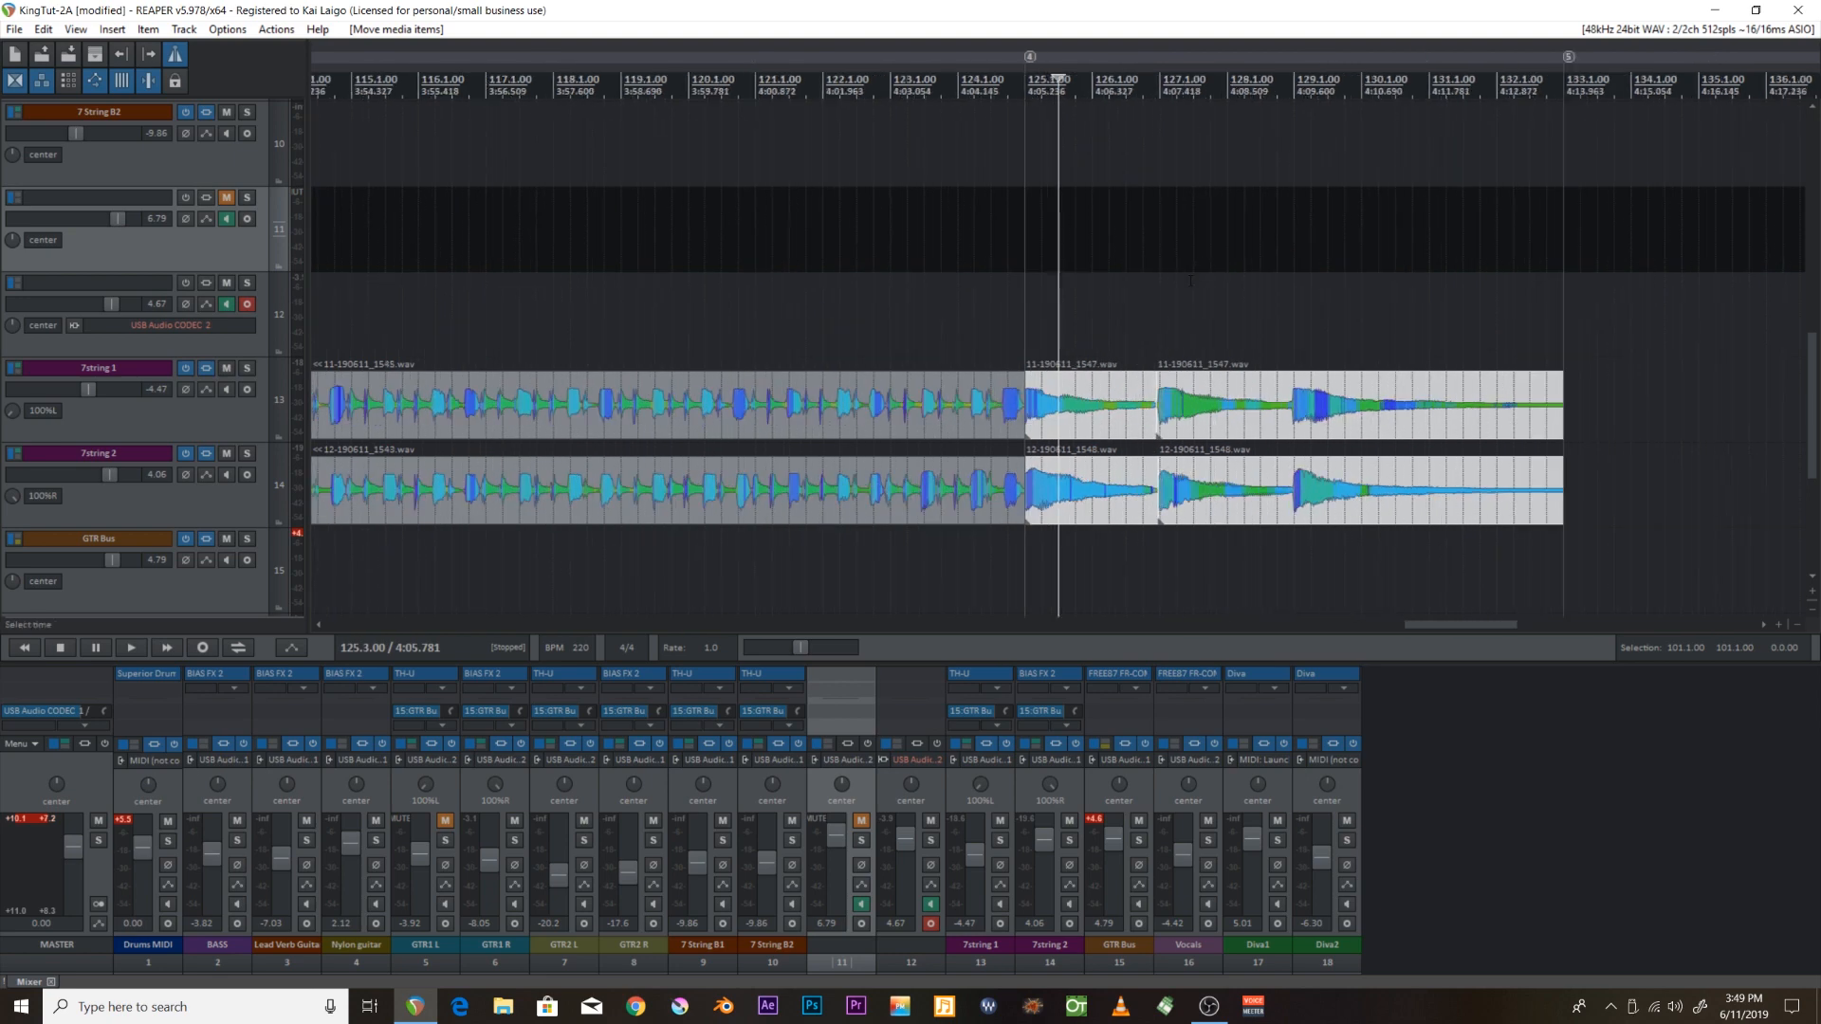
pyautogui.scroll(-4, 1123, 278)
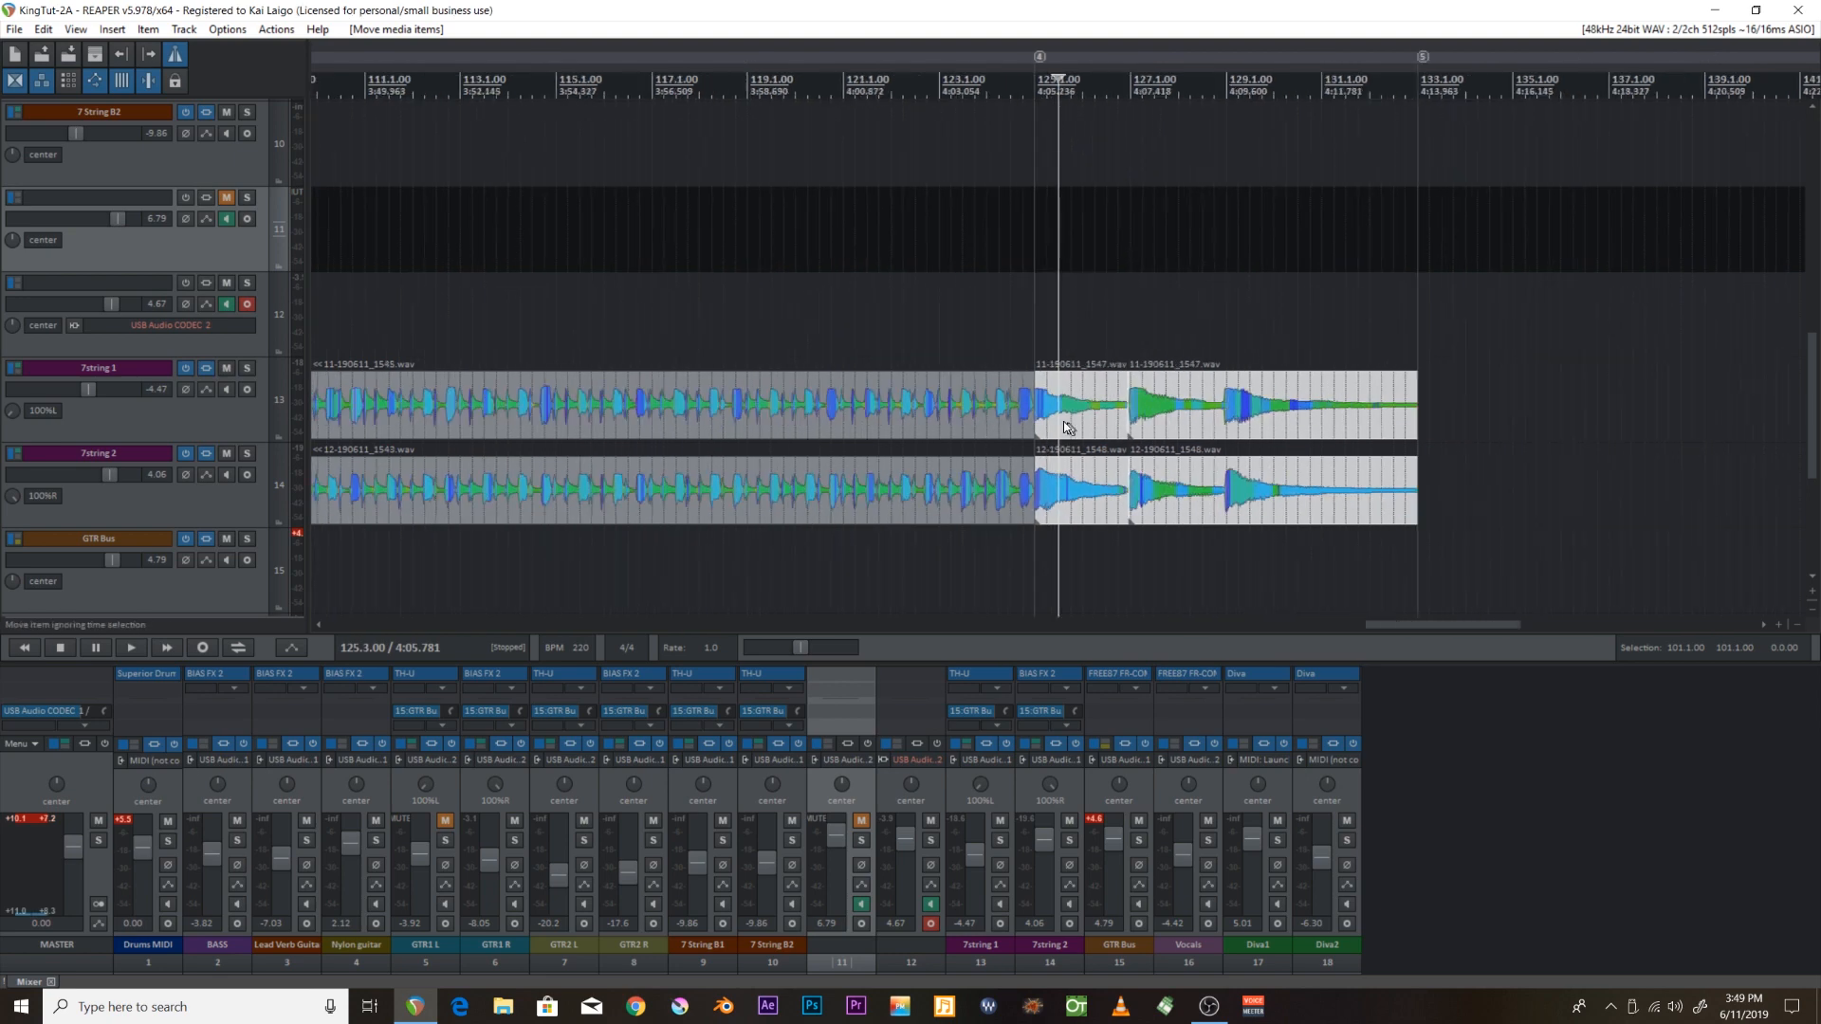
pyautogui.scroll(-3, 1015, 441)
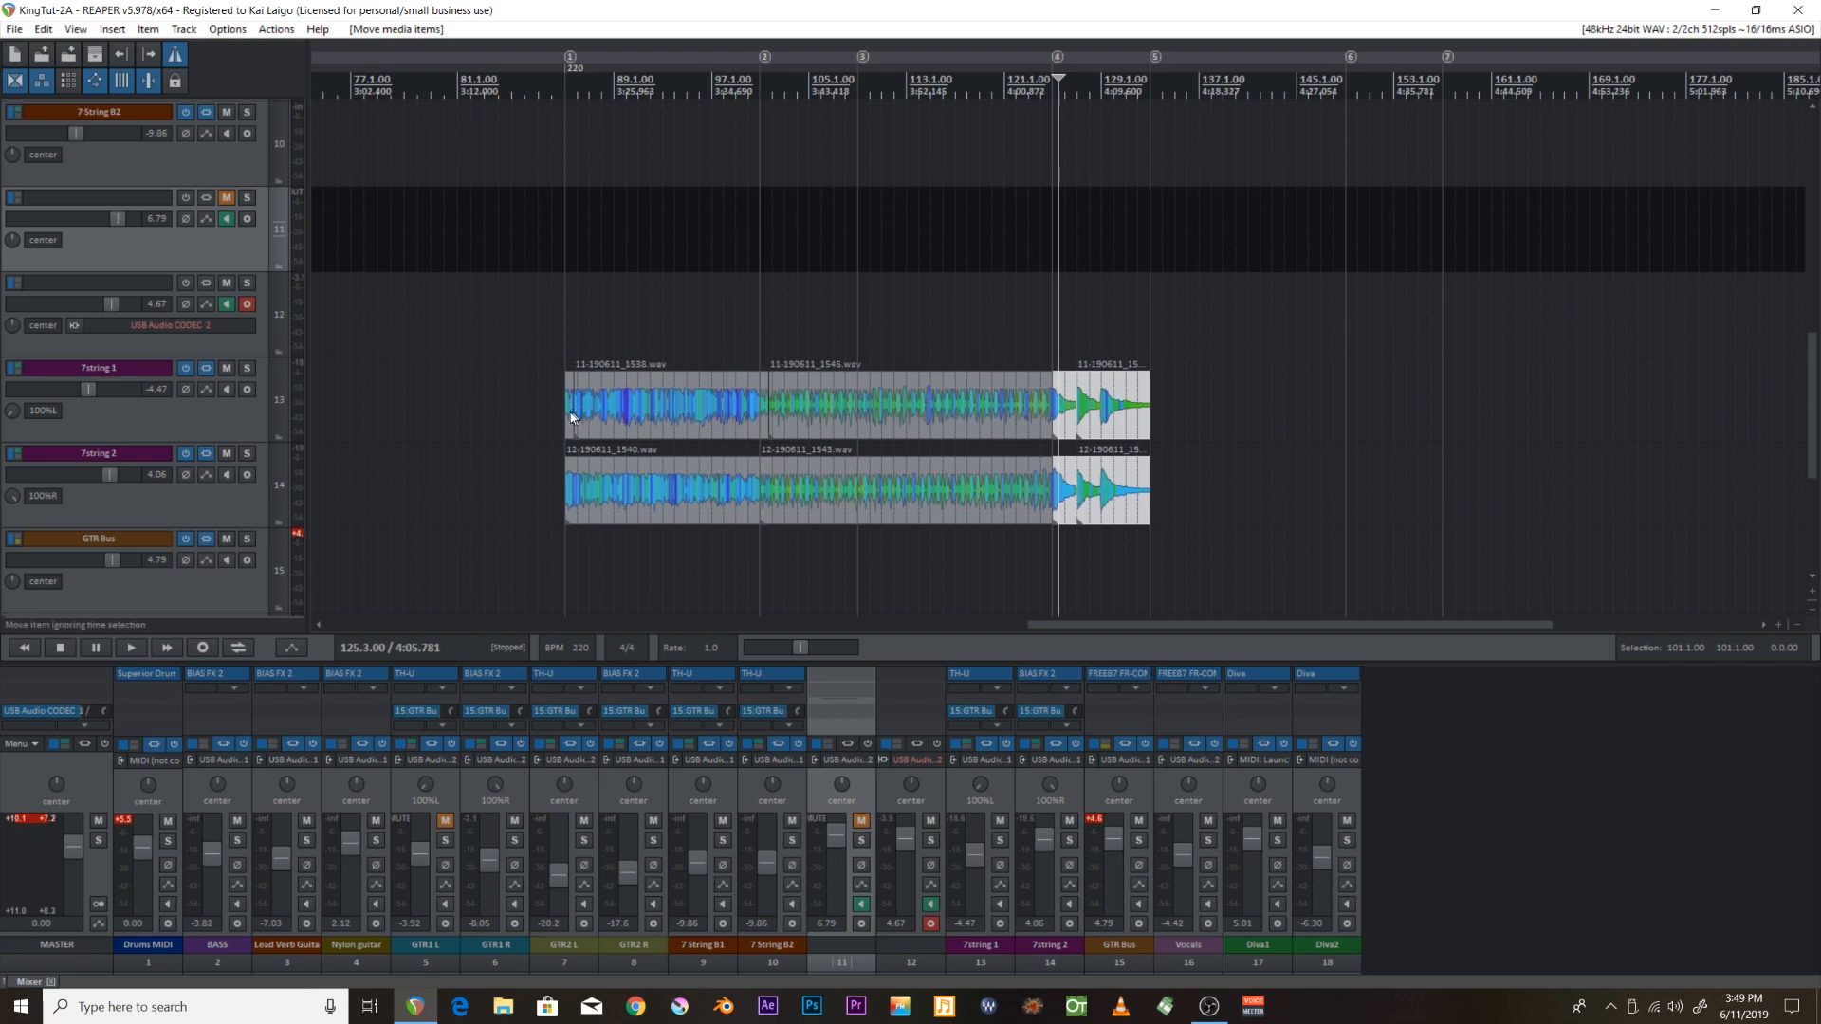
# Play the project from 124.1.00 to check the transition at marker 4 and the newly moved takes.
pyautogui.click(571, 412)
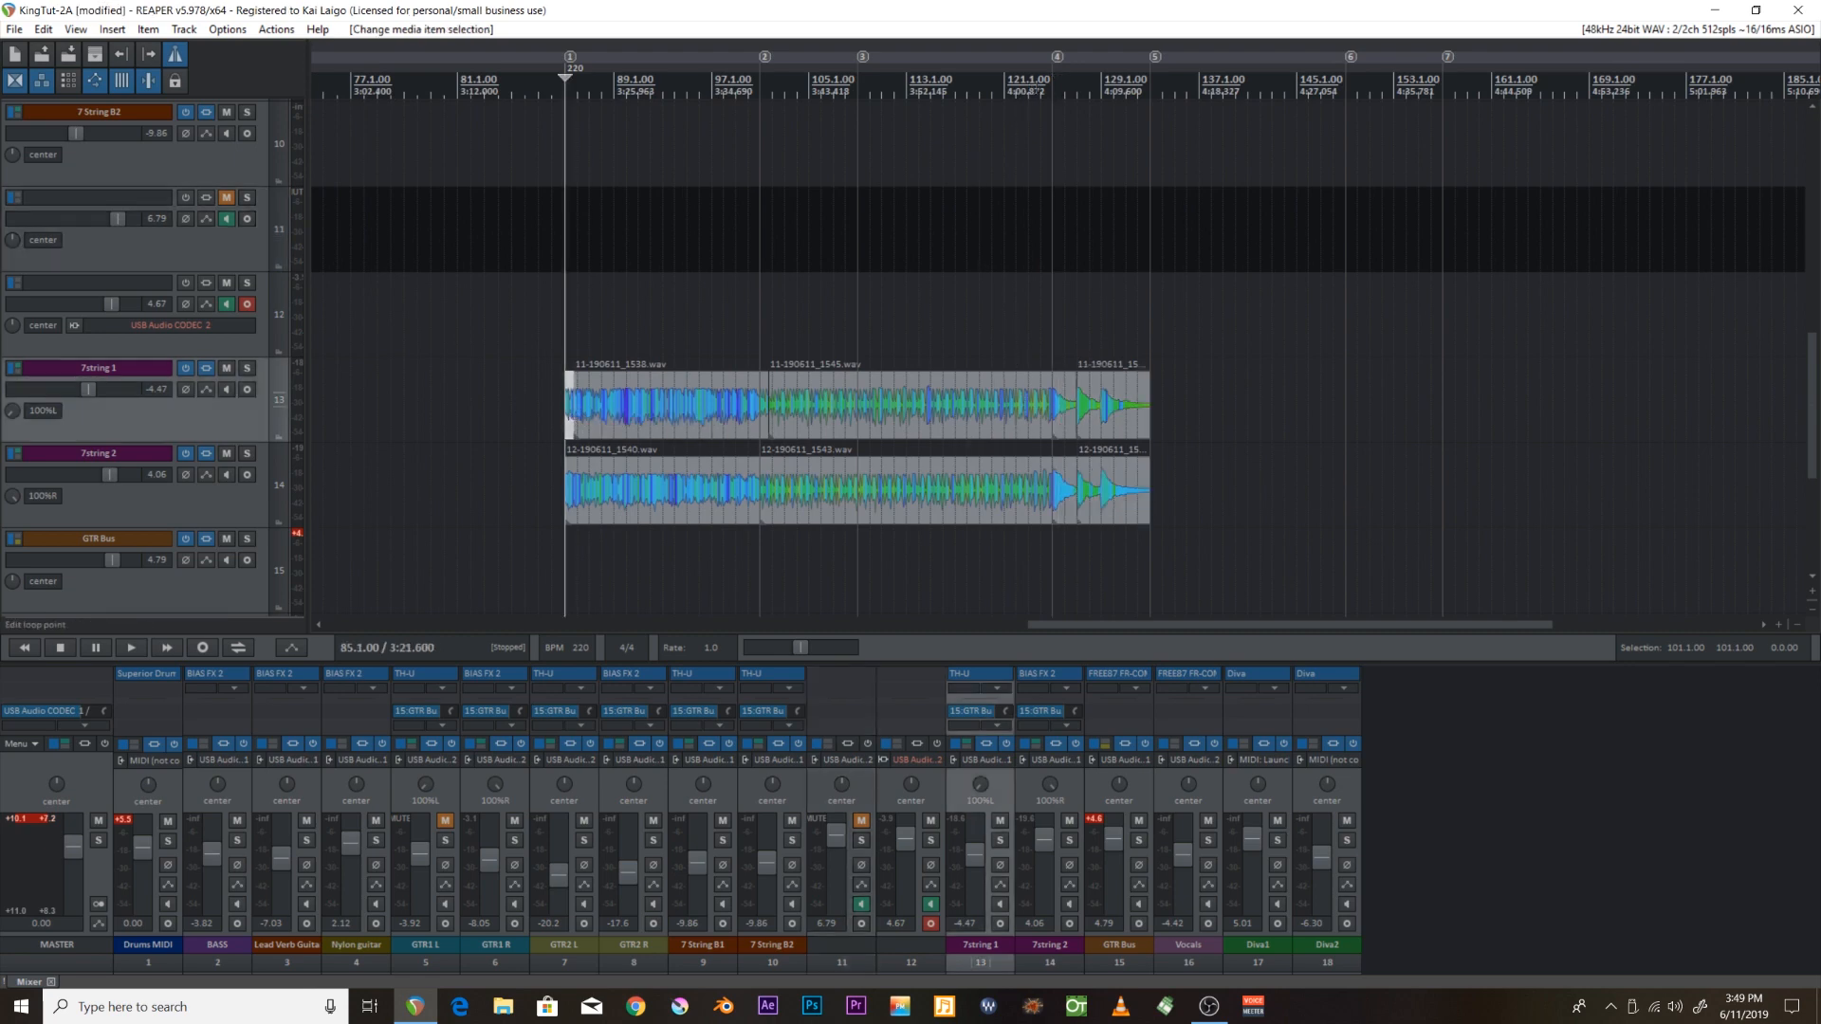
pyautogui.click(1040, 86)
pyautogui.press('space')
pyautogui.scroll(-1, 1041, 85)
pyautogui.scroll(2, 1041, 85)
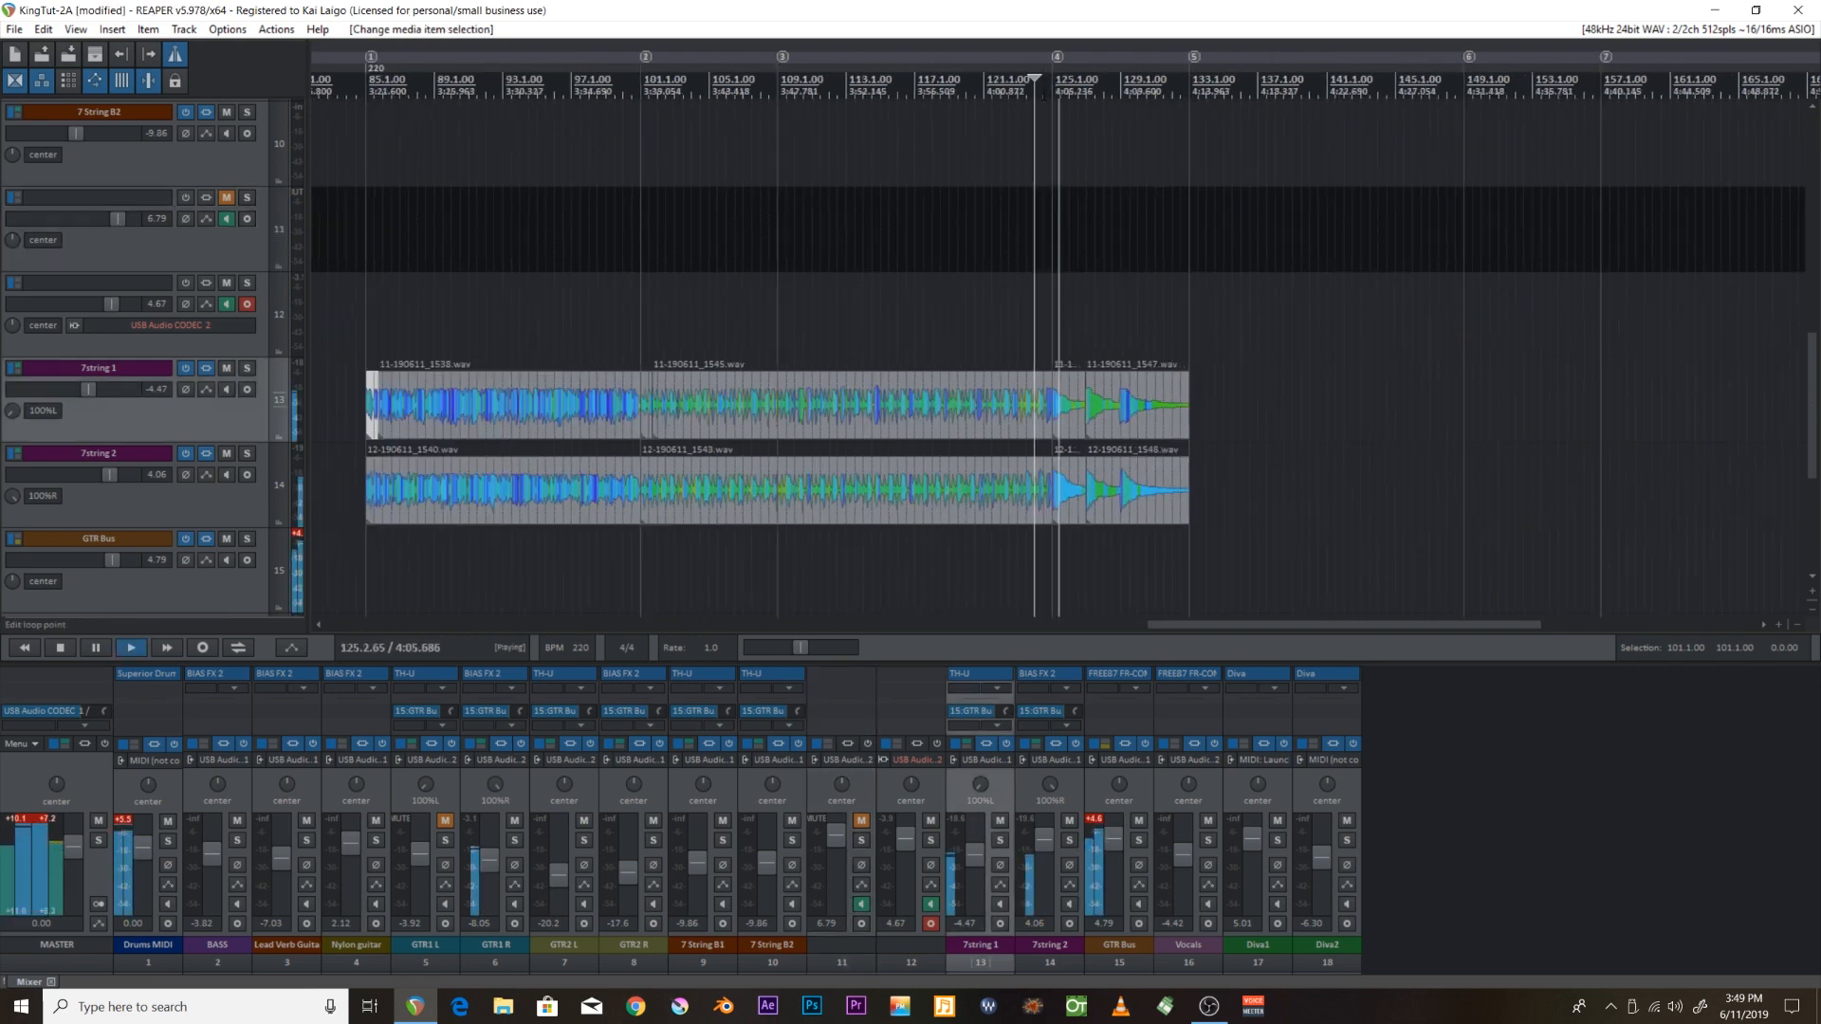
pyautogui.scroll(-1, 1038, 85)
pyautogui.scroll(5, 1042, 115)
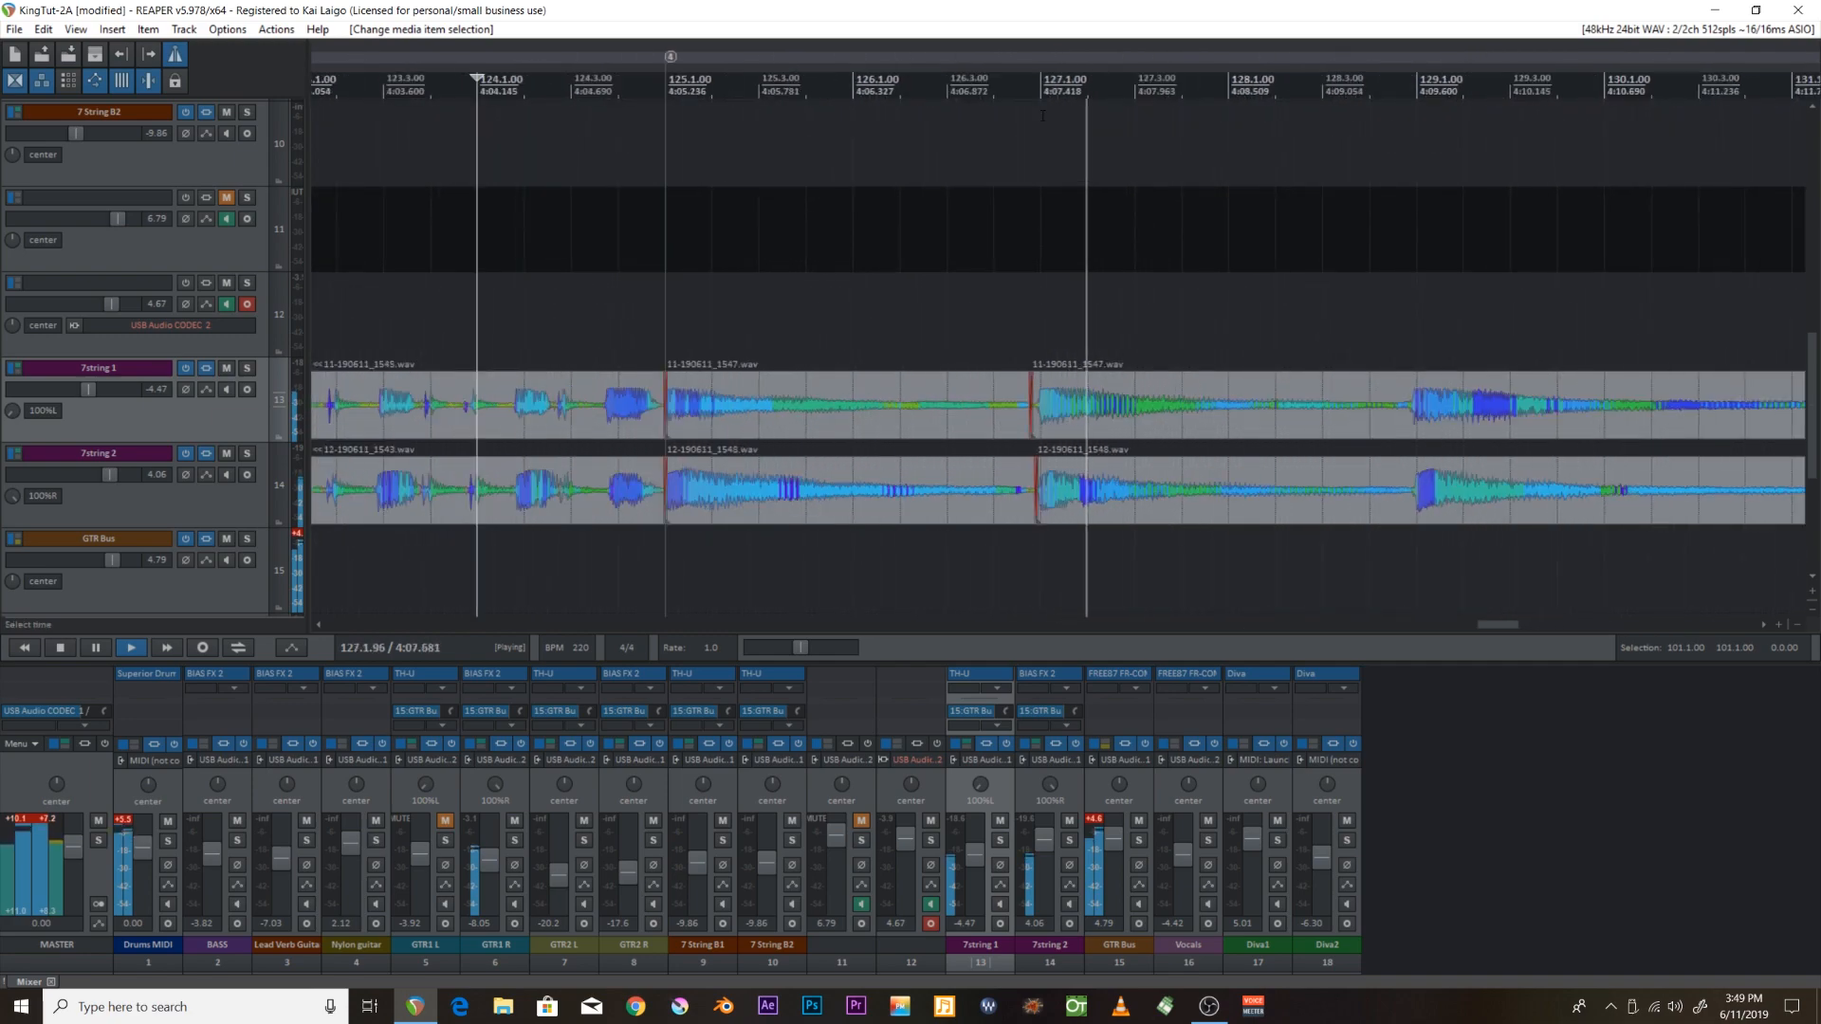
pyautogui.scroll(-1, 1042, 114)
pyautogui.scroll(-2, 1034, 150)
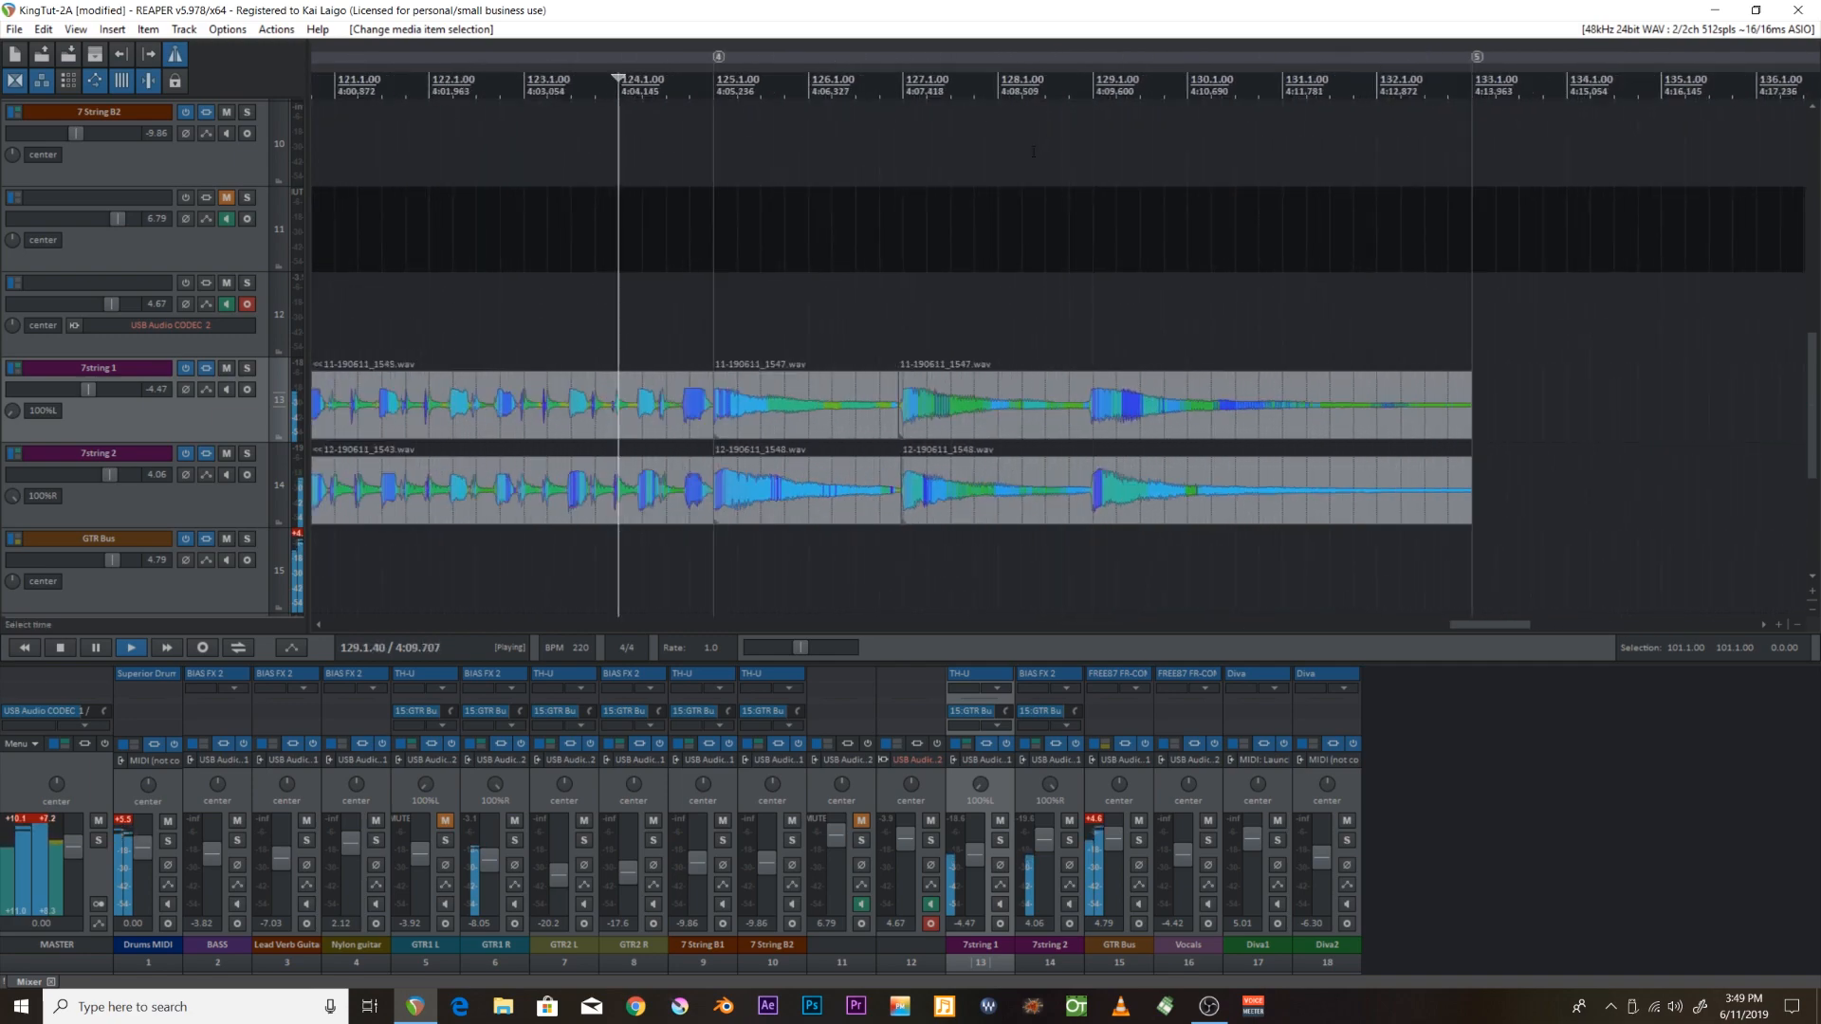
pyautogui.scroll(-8, 1034, 152)
pyautogui.press('space')
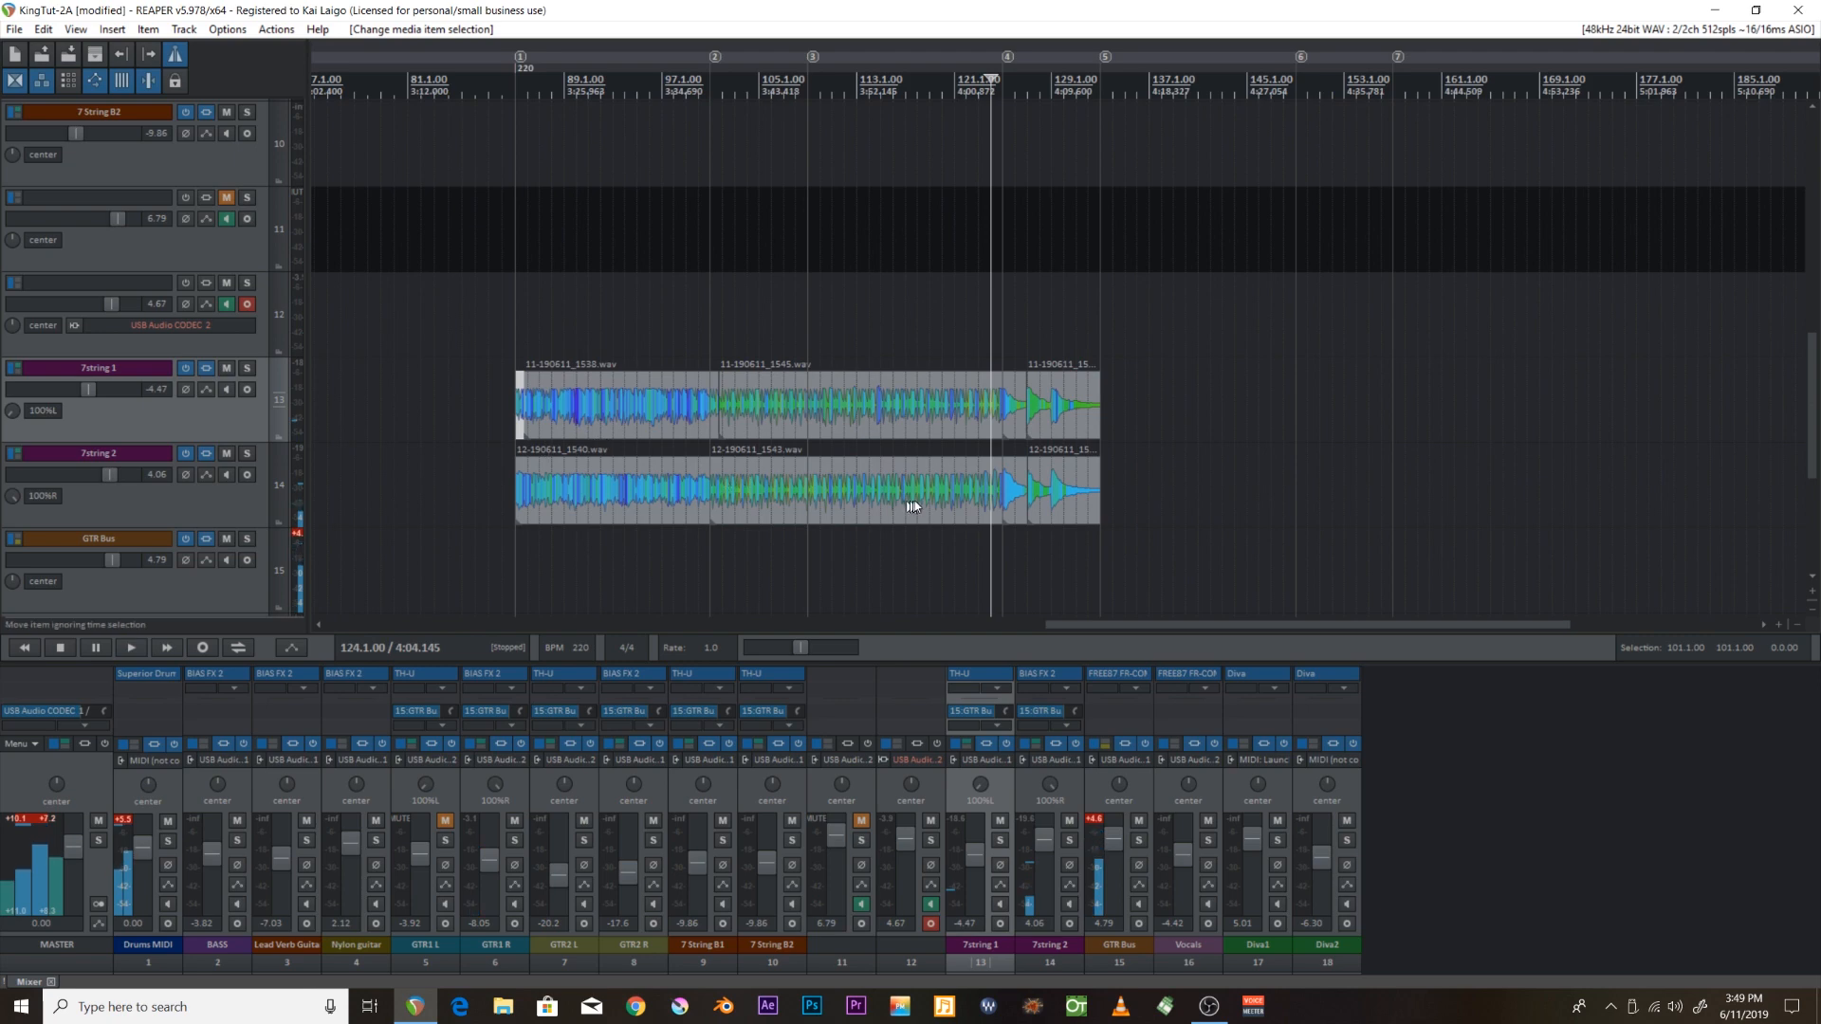
# Copy the segments between markers 1 and 4 on 7string 1 and 7string 2 and paste them at marker 5 (133.1.00).
pyautogui.click(519, 417)
pyautogui.keyDown('shift'); pyautogui.click(980, 502); pyautogui.keyUp('shift')
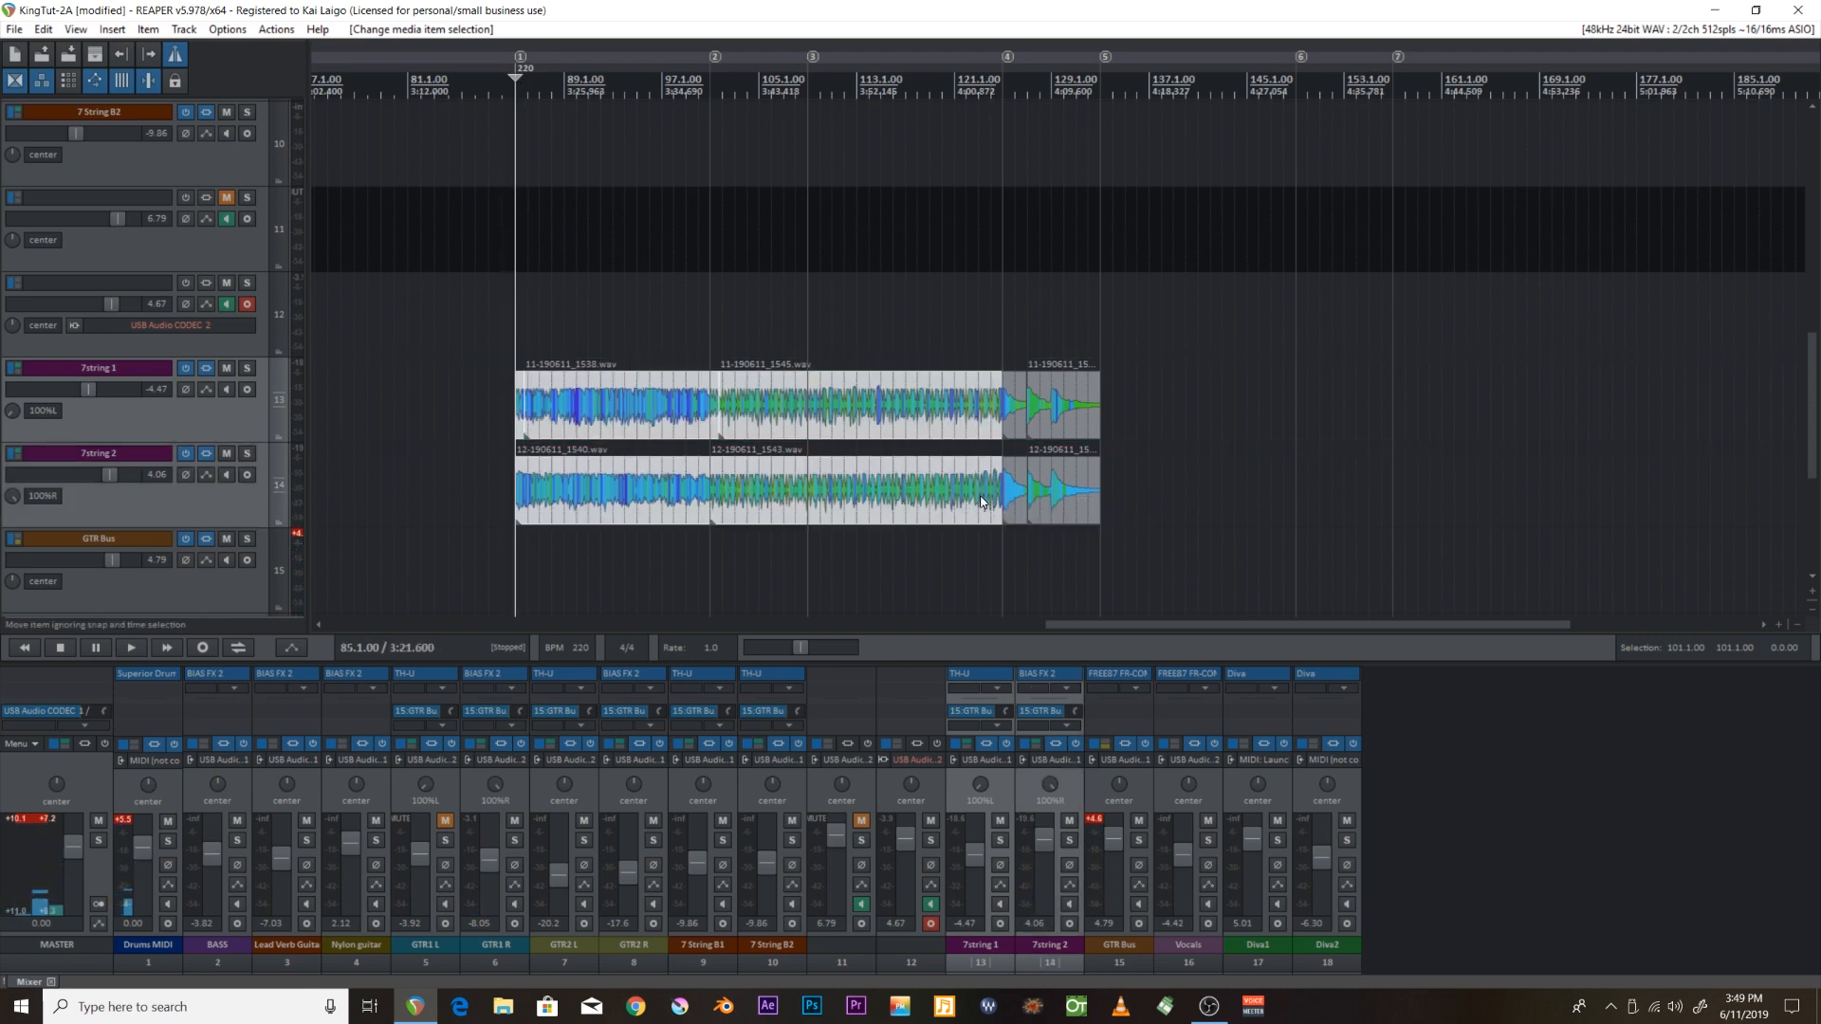
pyautogui.hscroll(-5, 980, 495)
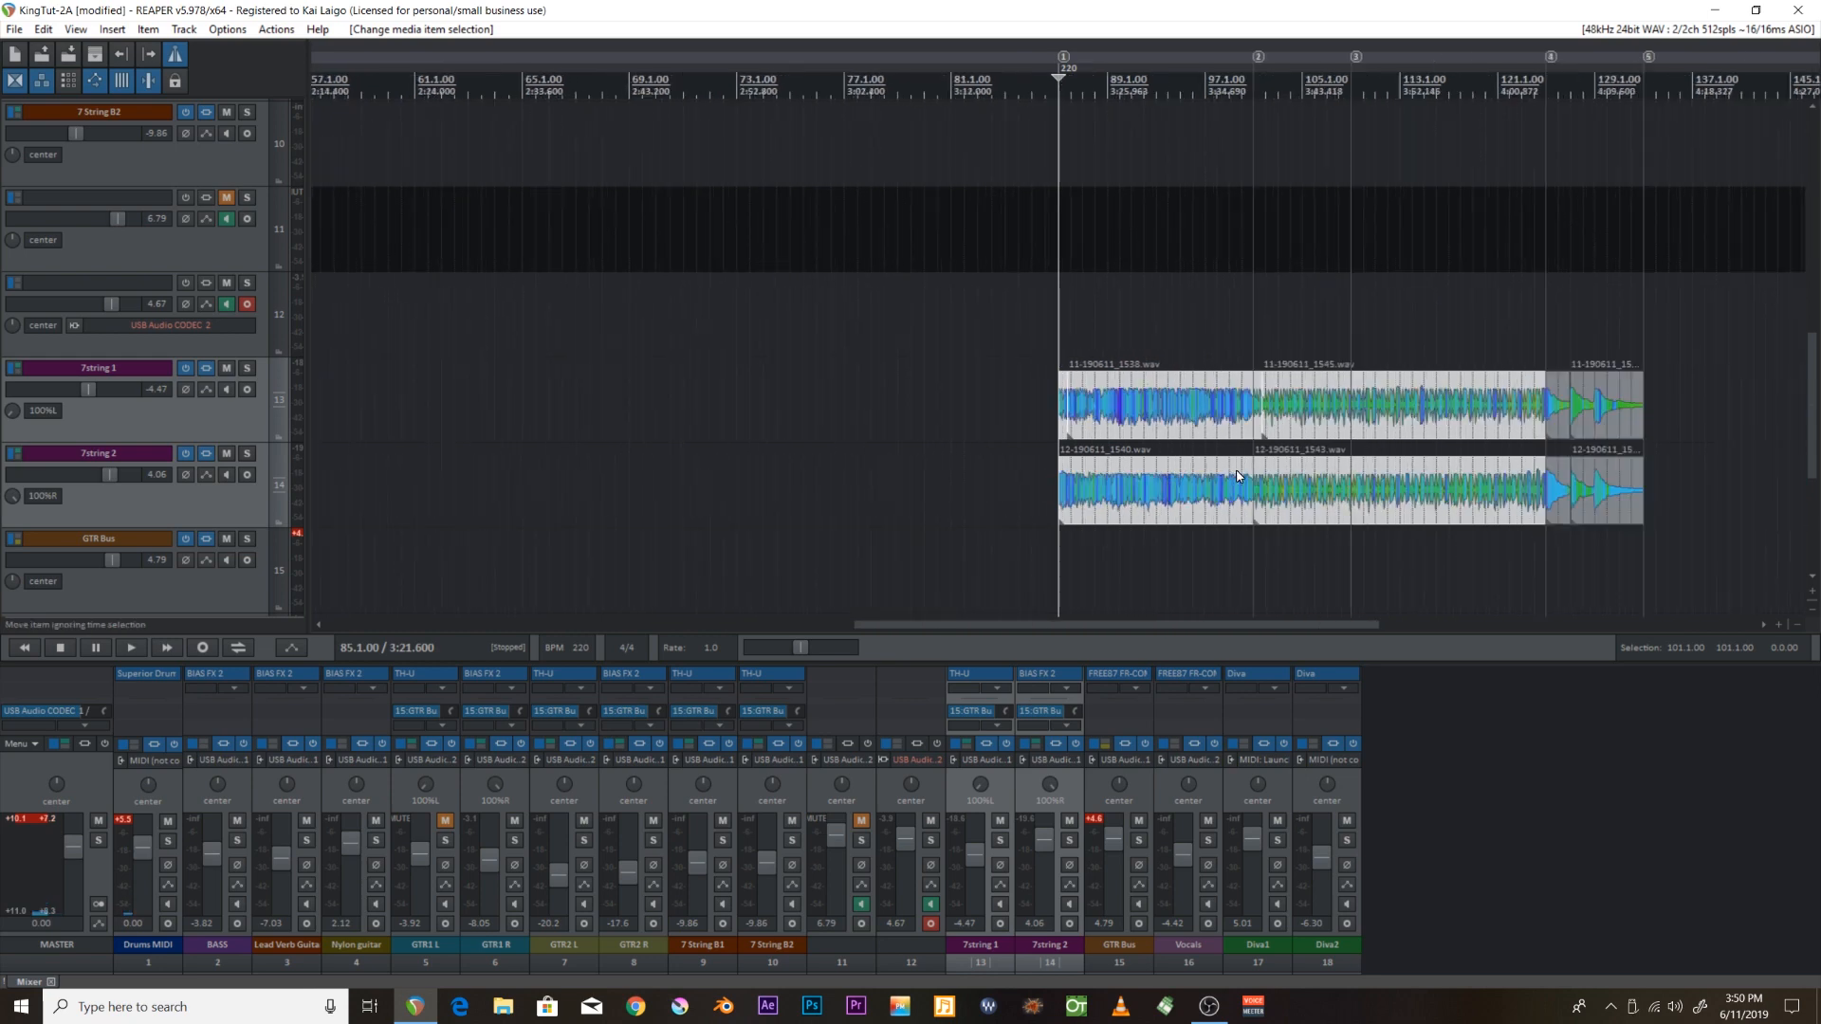
pyautogui.scroll(-3, 1328, 406)
pyautogui.click(1347, 397)
pyautogui.scroll(6, 1296, 365)
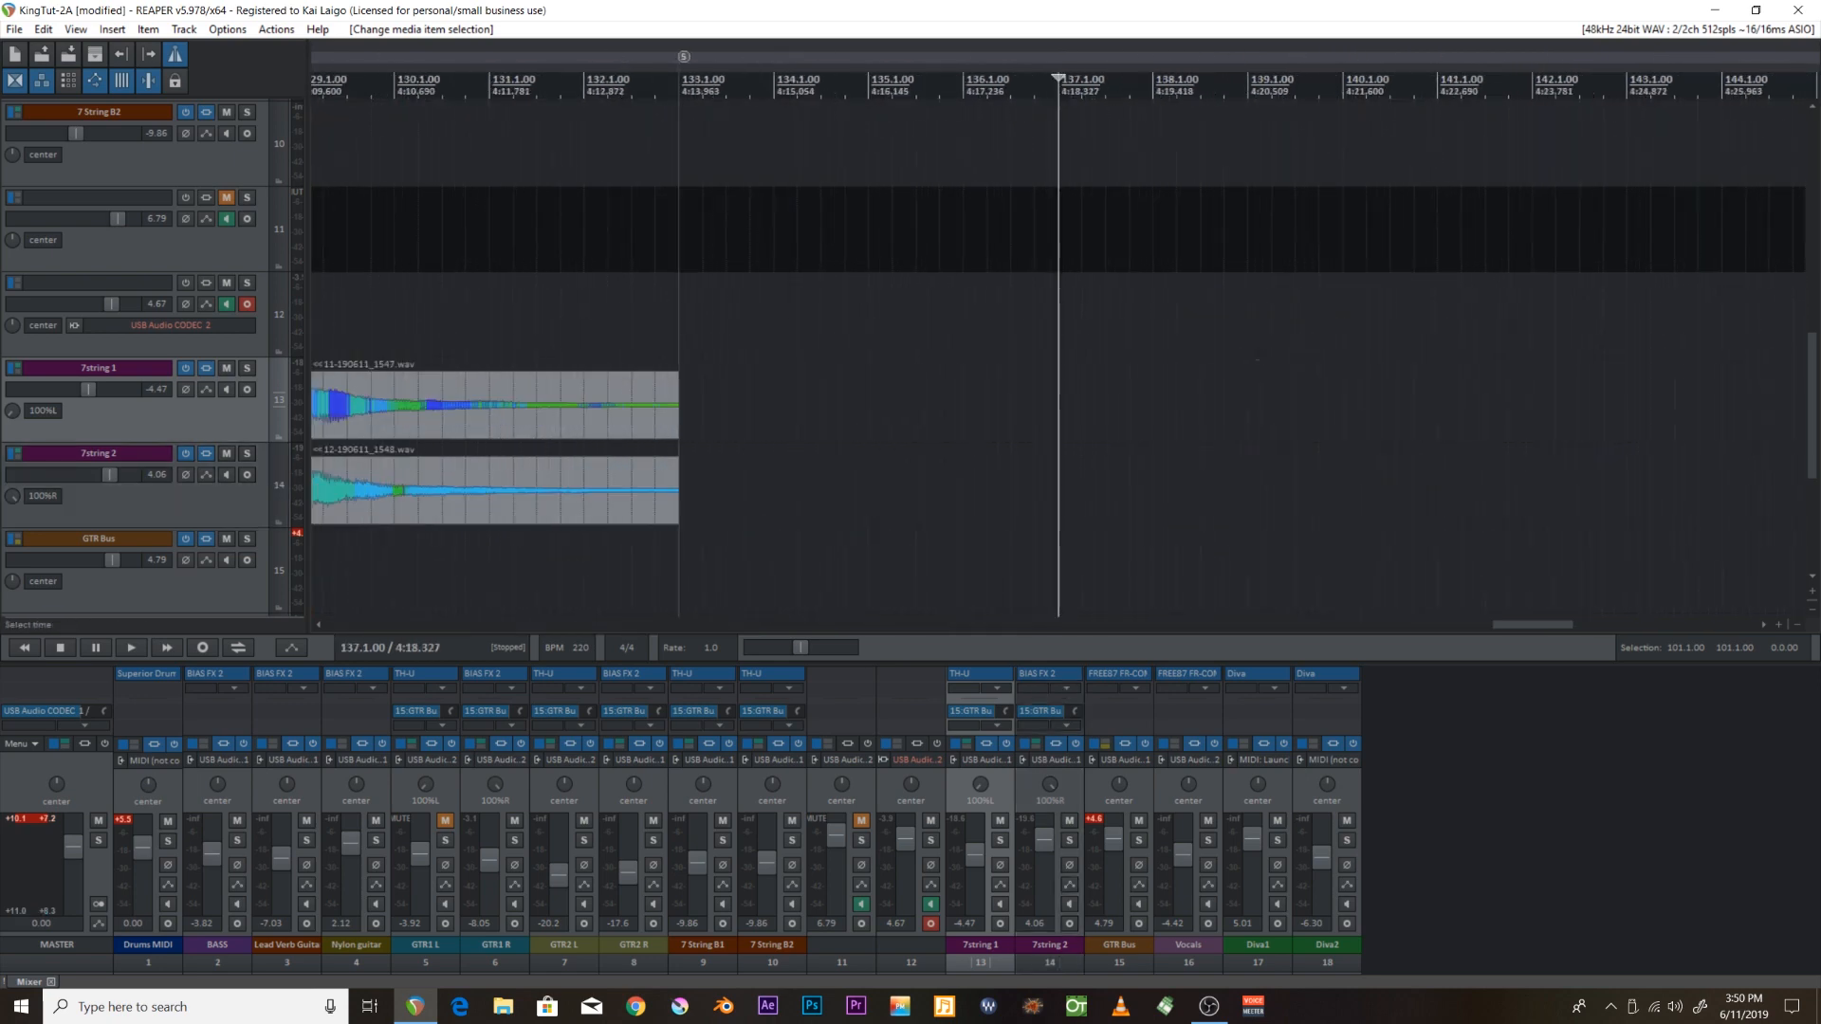
pyautogui.click(679, 412)
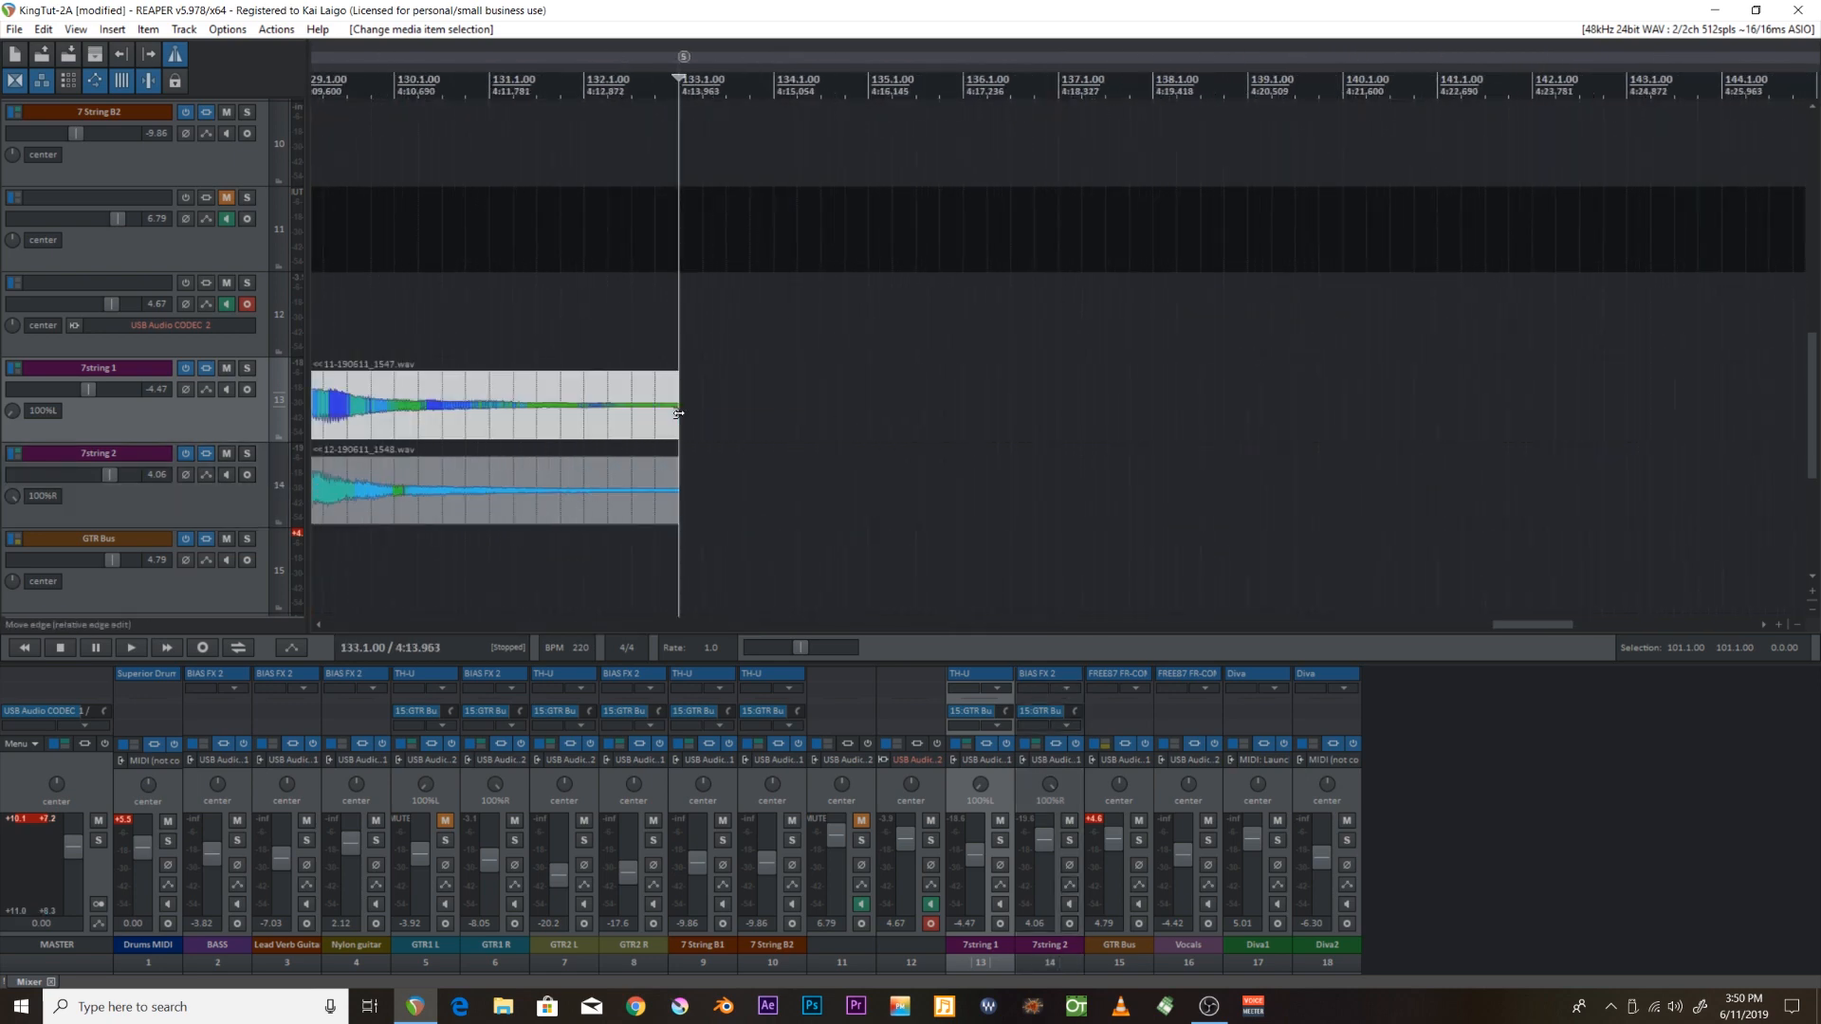
pyautogui.scroll(-2, 682, 418)
pyautogui.hotkey('ctrl', 'v')
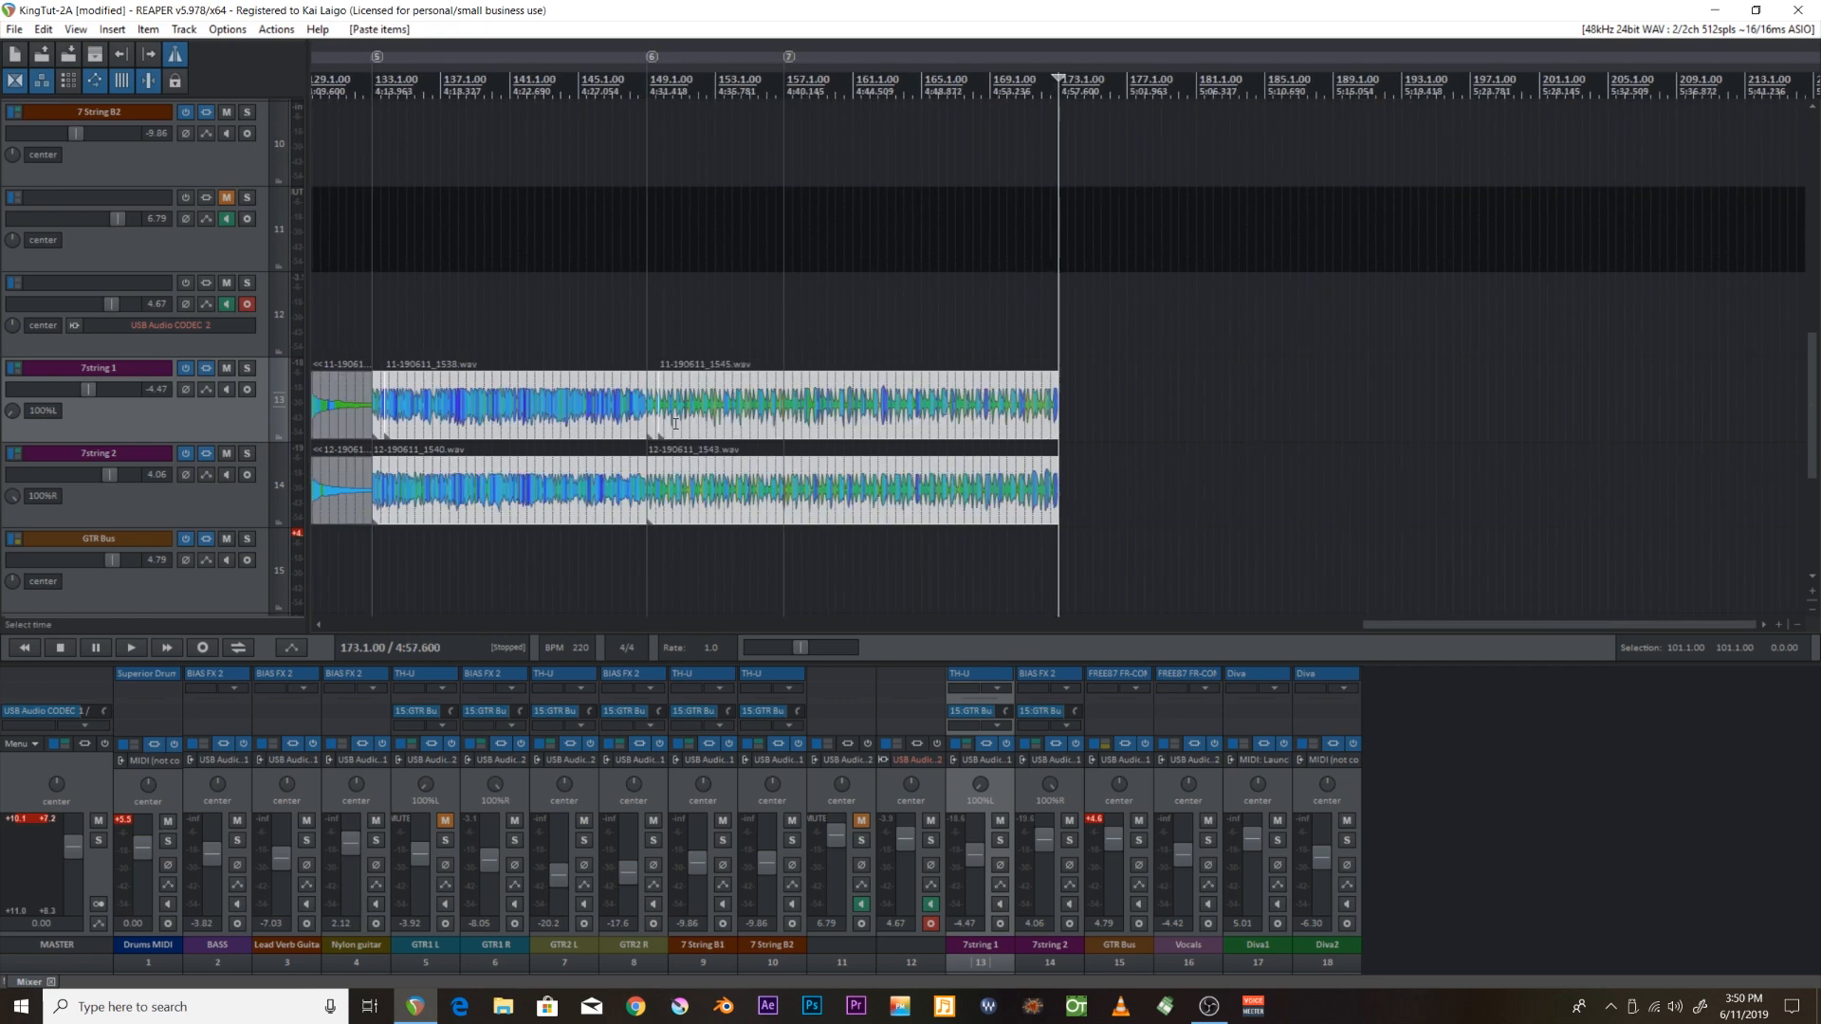
pyautogui.scroll(-3, 676, 424)
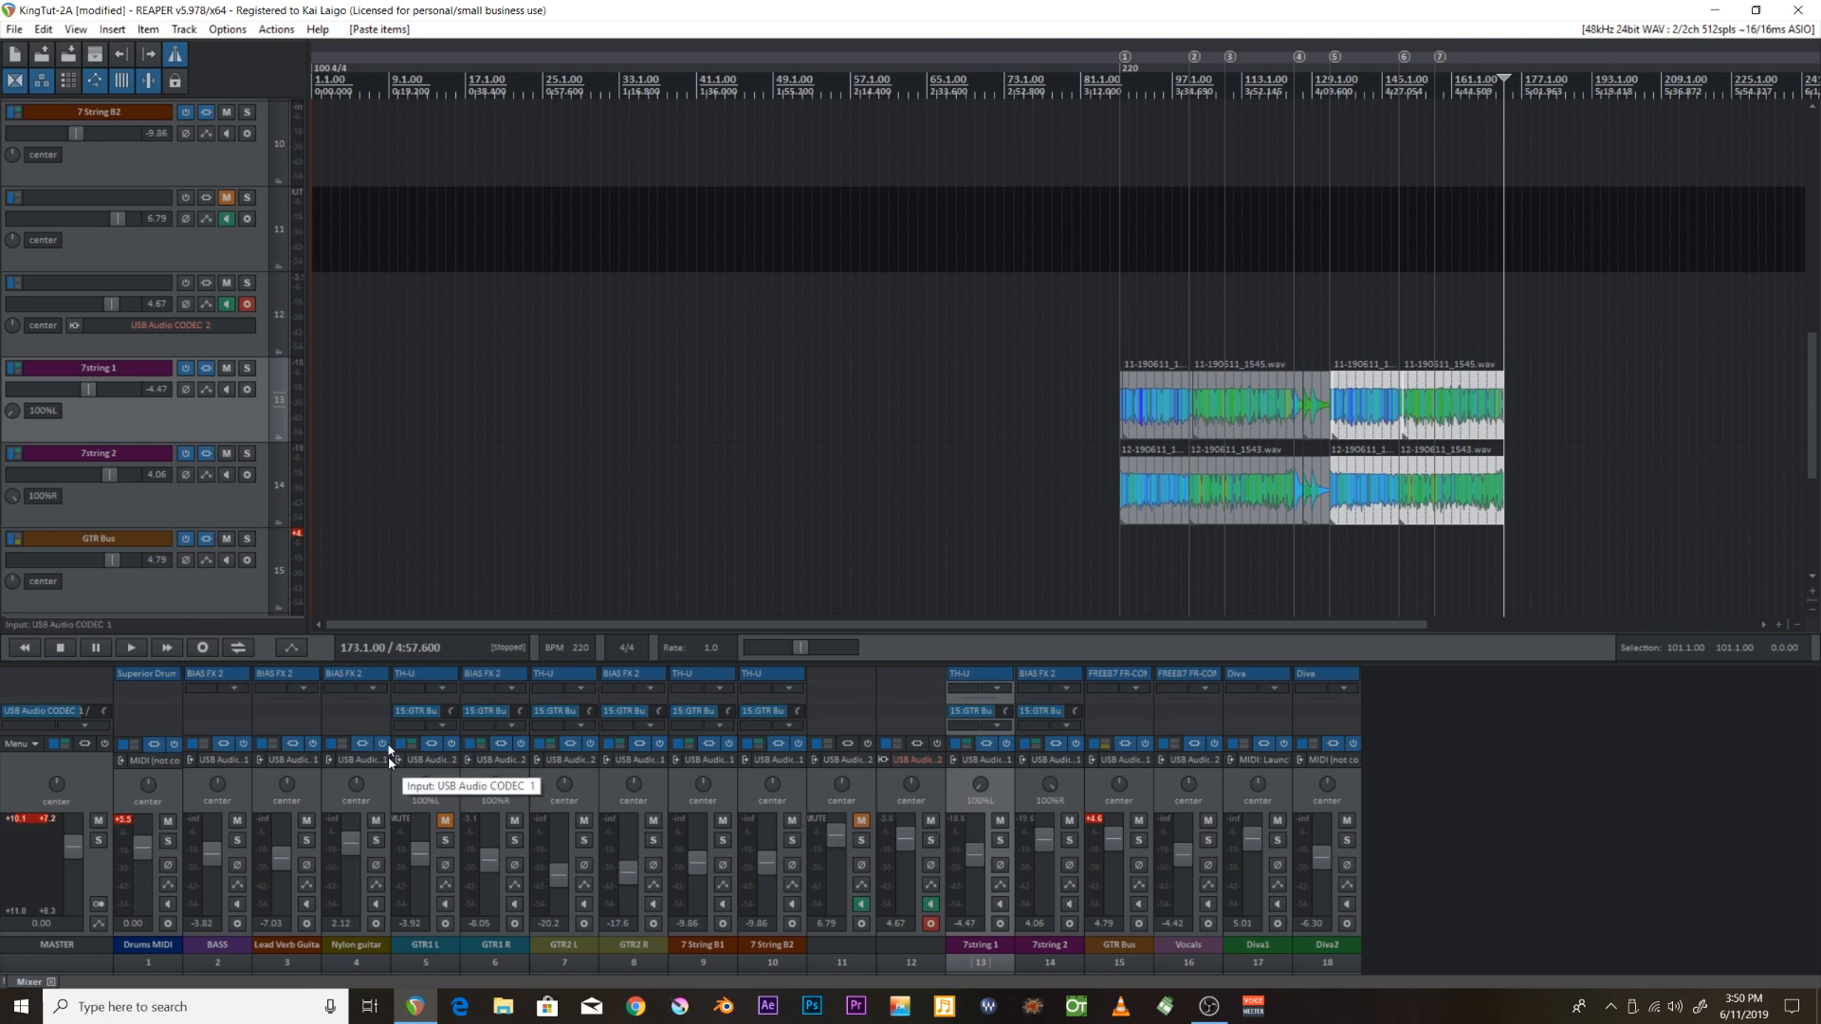
# Move the GTR1 L and GTR1 R tracks together to sit directly before 7string 1.
pyautogui.click(445, 788)
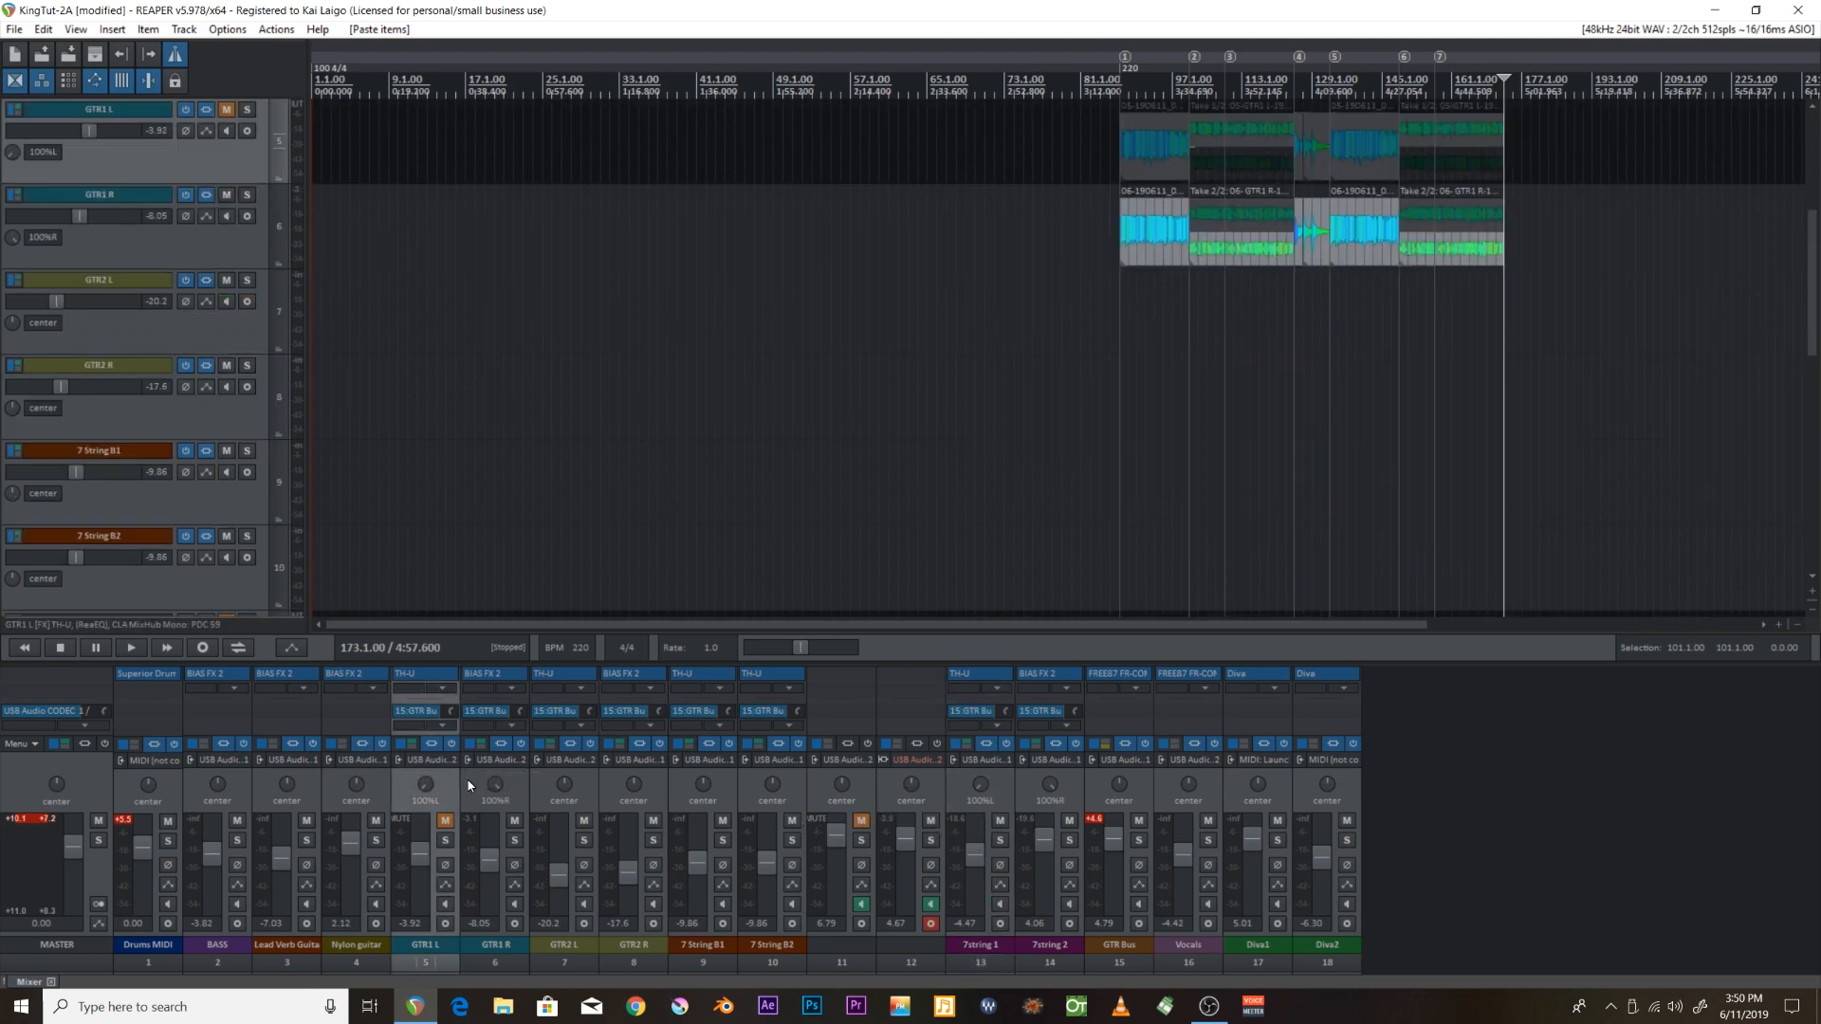
pyautogui.keyDown('ctrl'); pyautogui.click(469, 785); pyautogui.keyUp('ctrl')
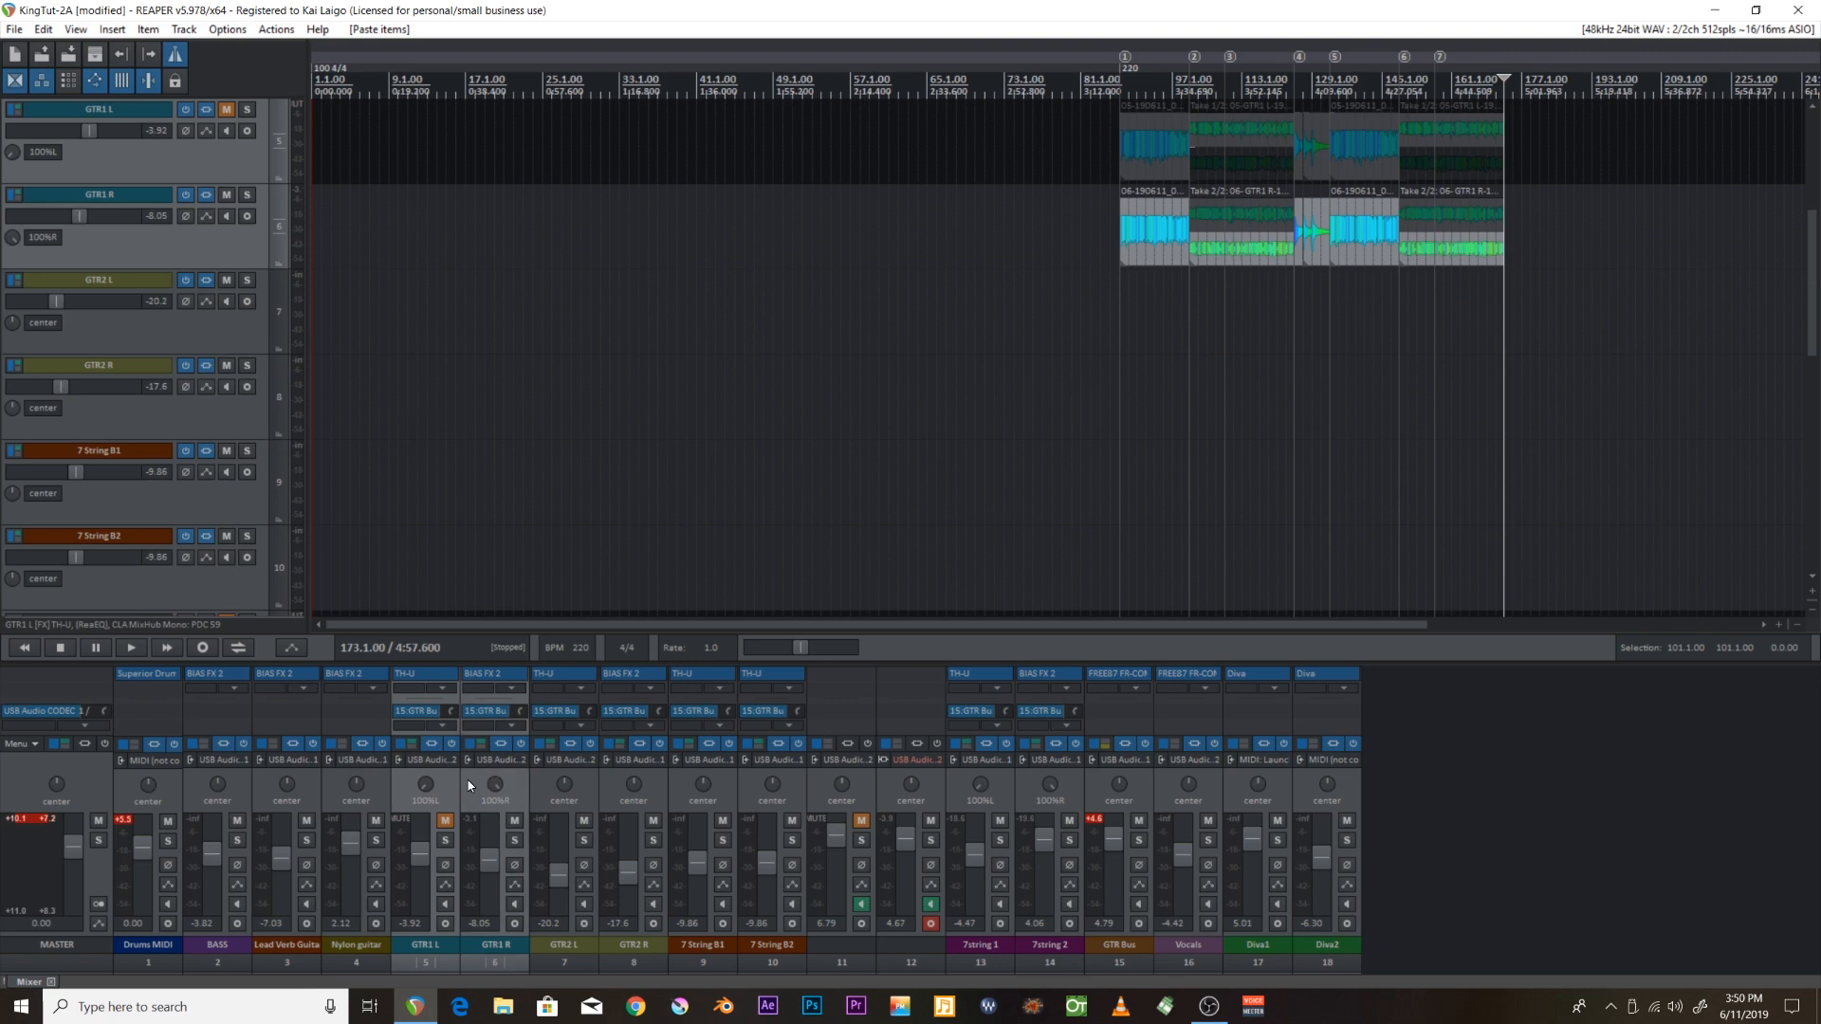
pyautogui.moveTo(468, 785); pyautogui.dragTo(943, 832)
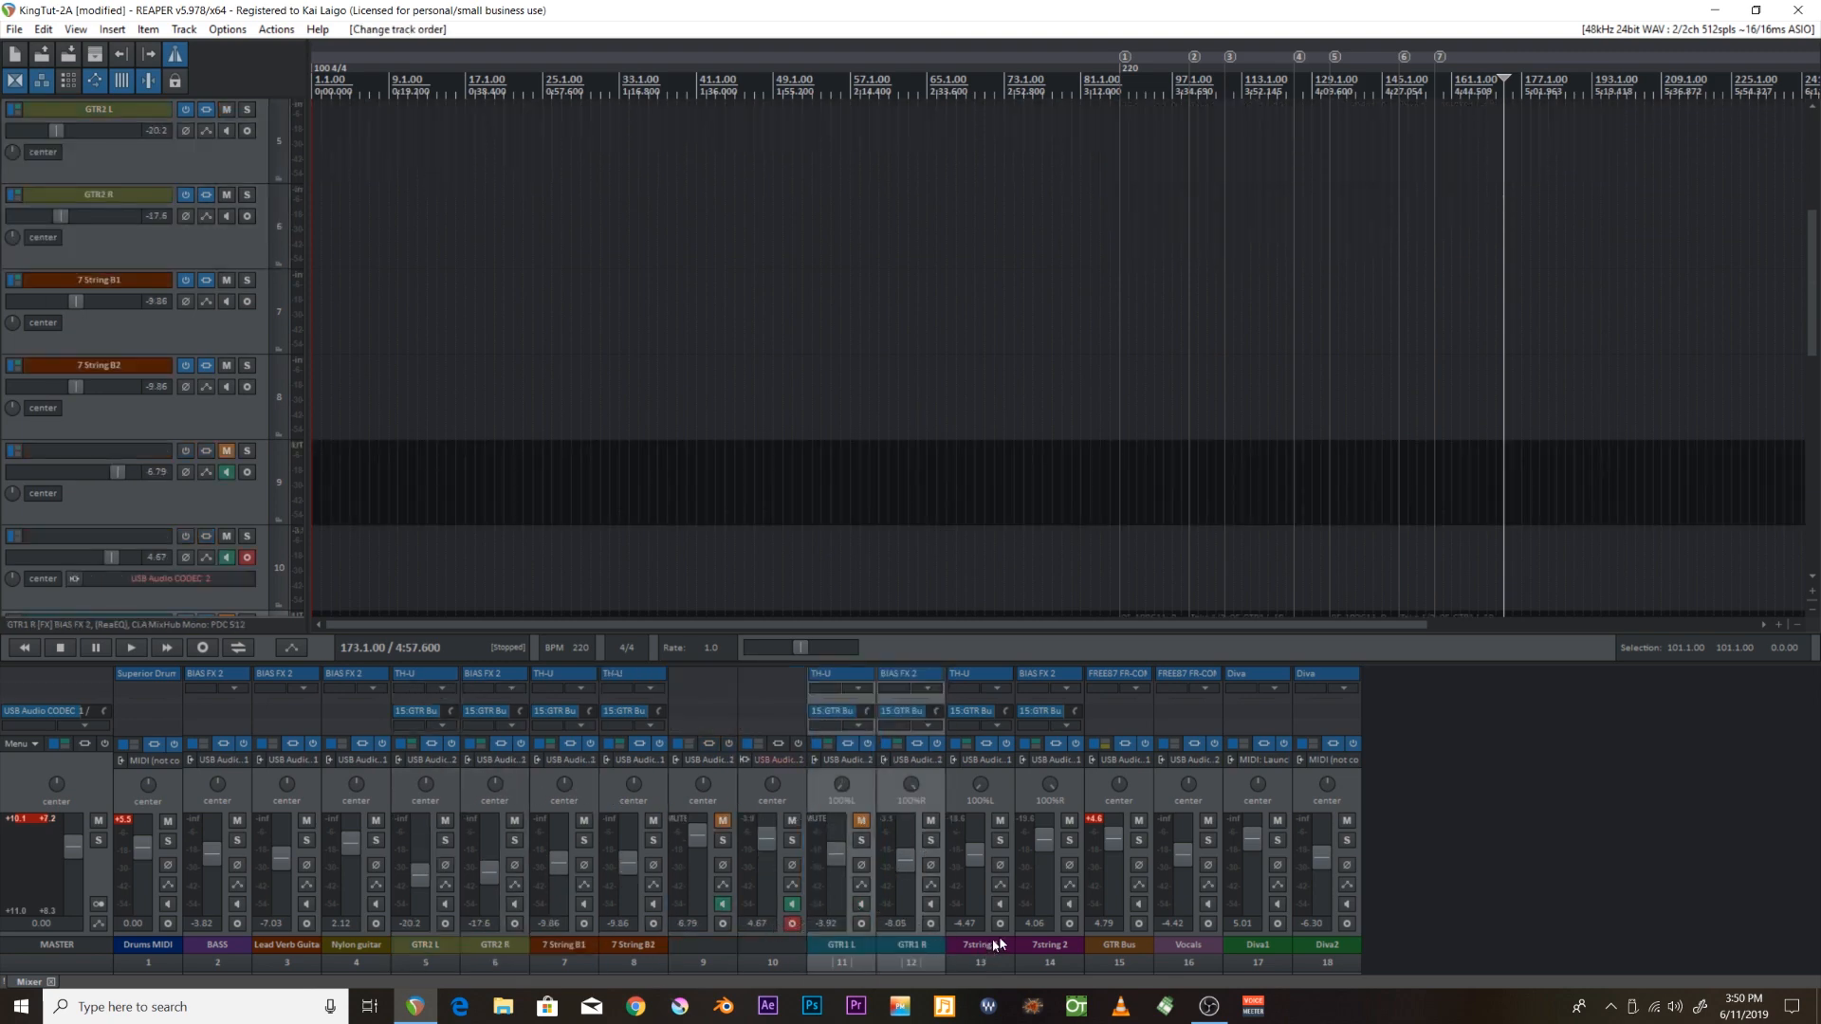
# Disarm the second unnamed recording track, and unmute GTR1 L and the first unnamed recording track.
pyautogui.click(793, 924)
pyautogui.click(861, 820)
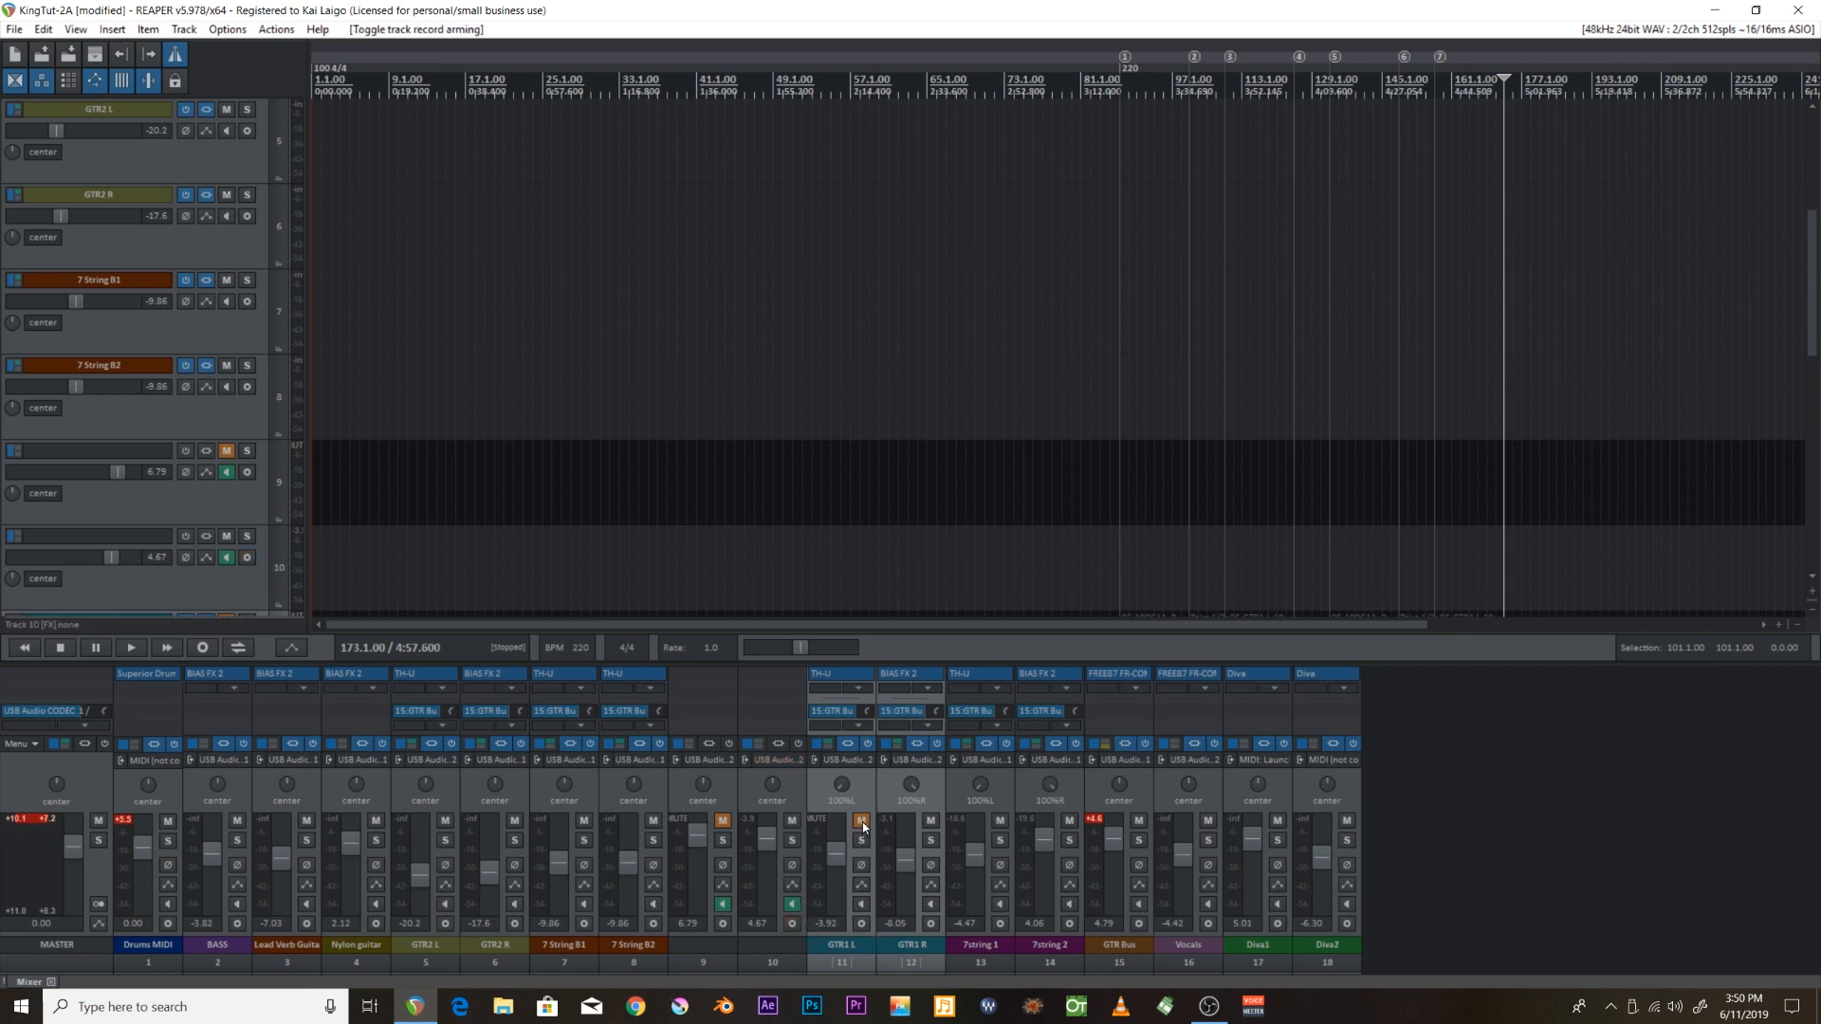
pyautogui.click(722, 821)
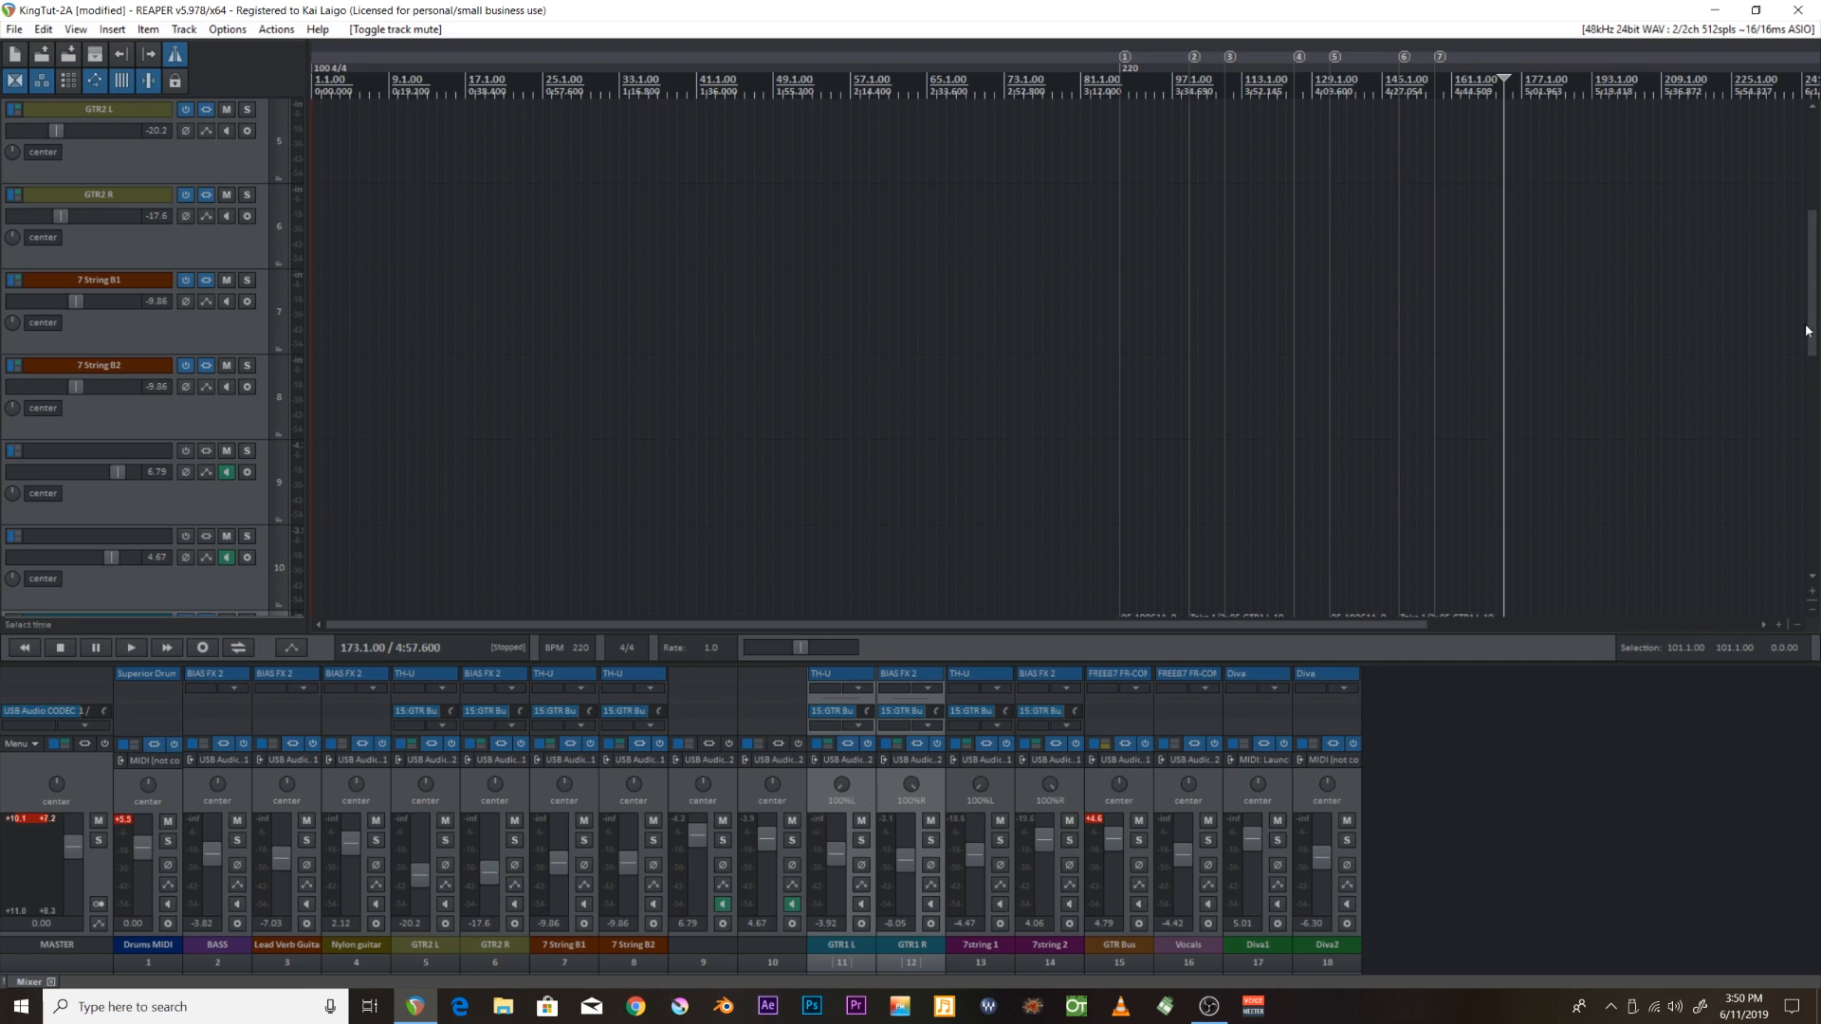
# Play the project from 84.1.00 to hear the GTR1 and 7string tracks together.
pyautogui.moveTo(1812, 327); pyautogui.dragTo(1812, 441)
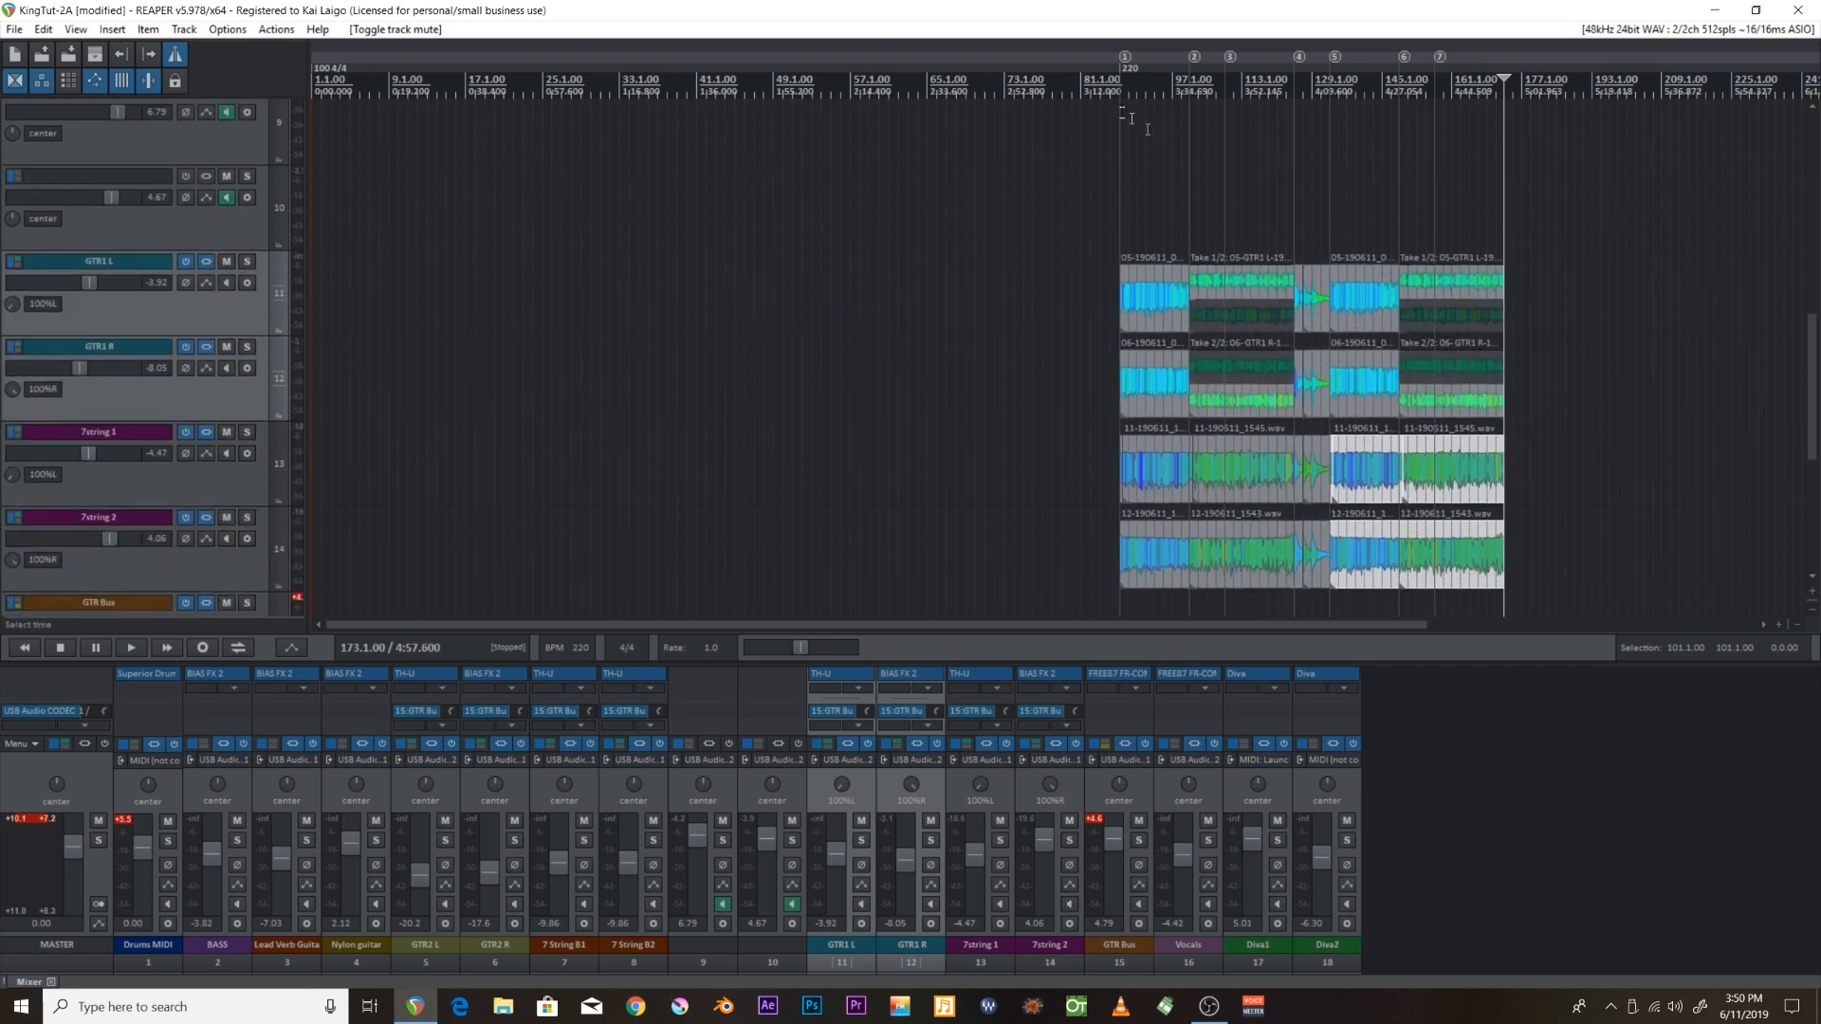
pyautogui.click(1105, 161)
pyautogui.press('space')
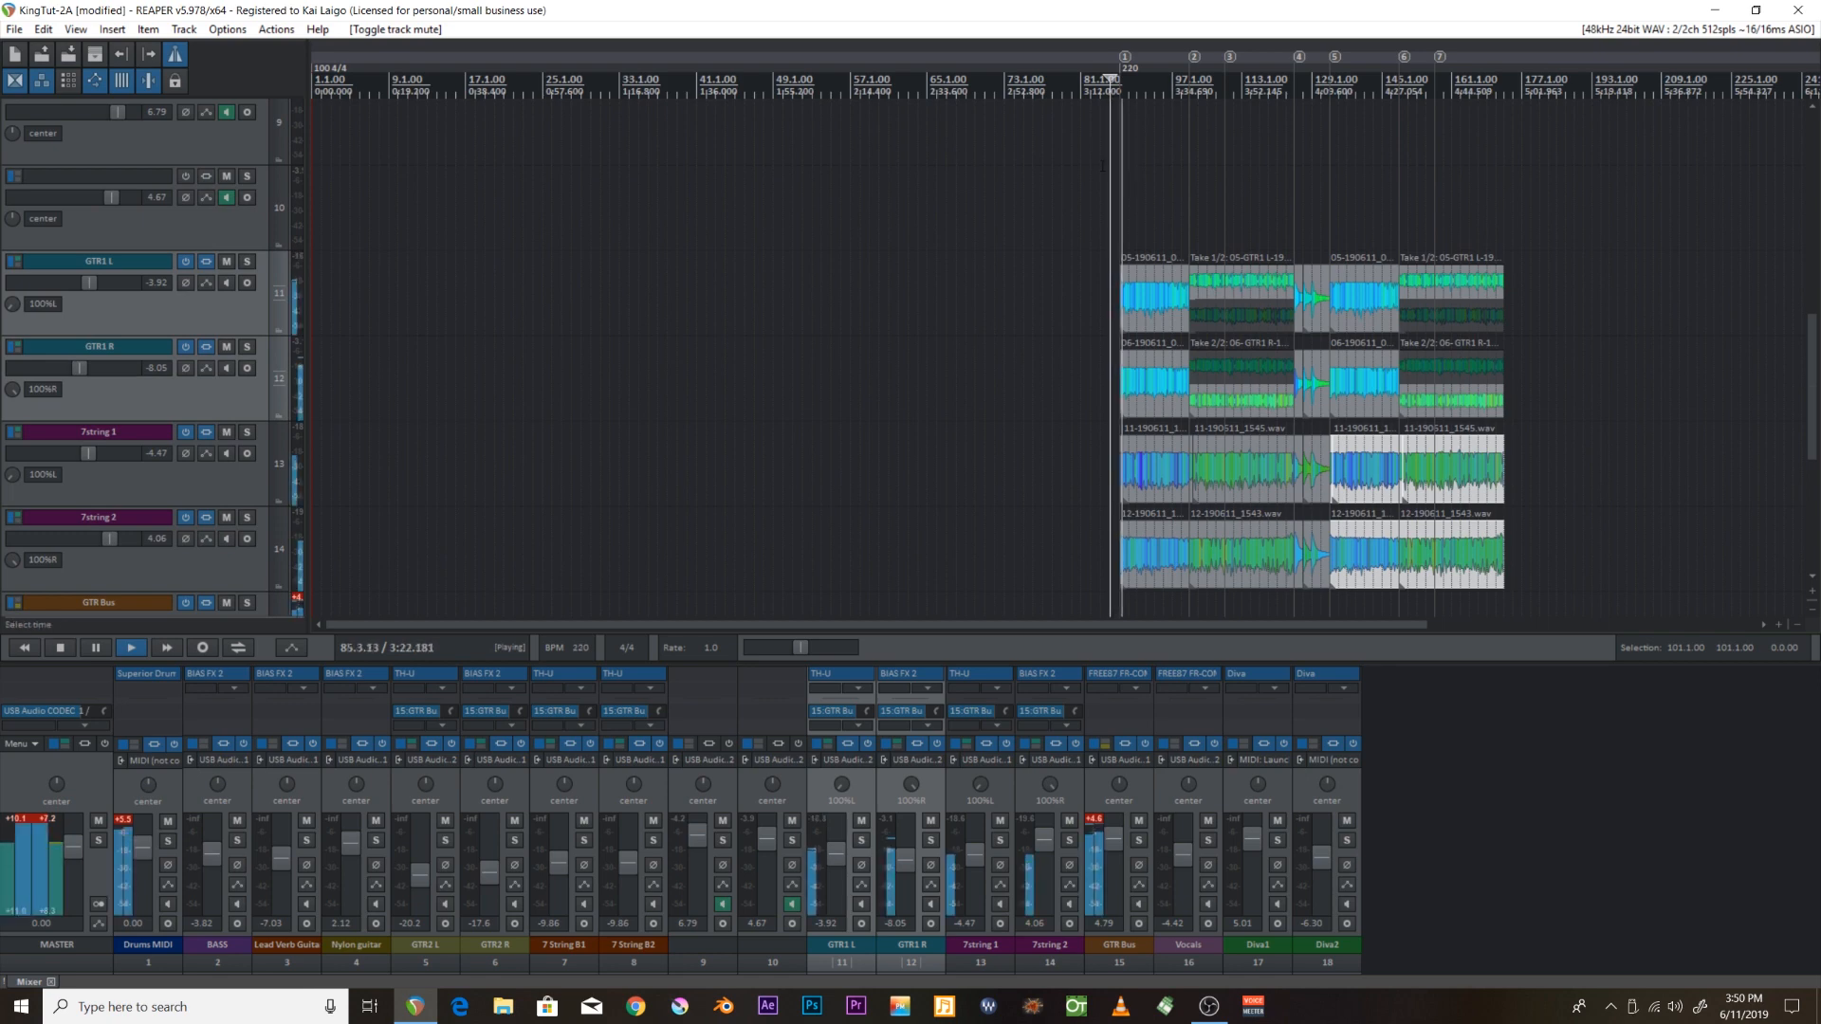
pyautogui.scroll(3, 1102, 166)
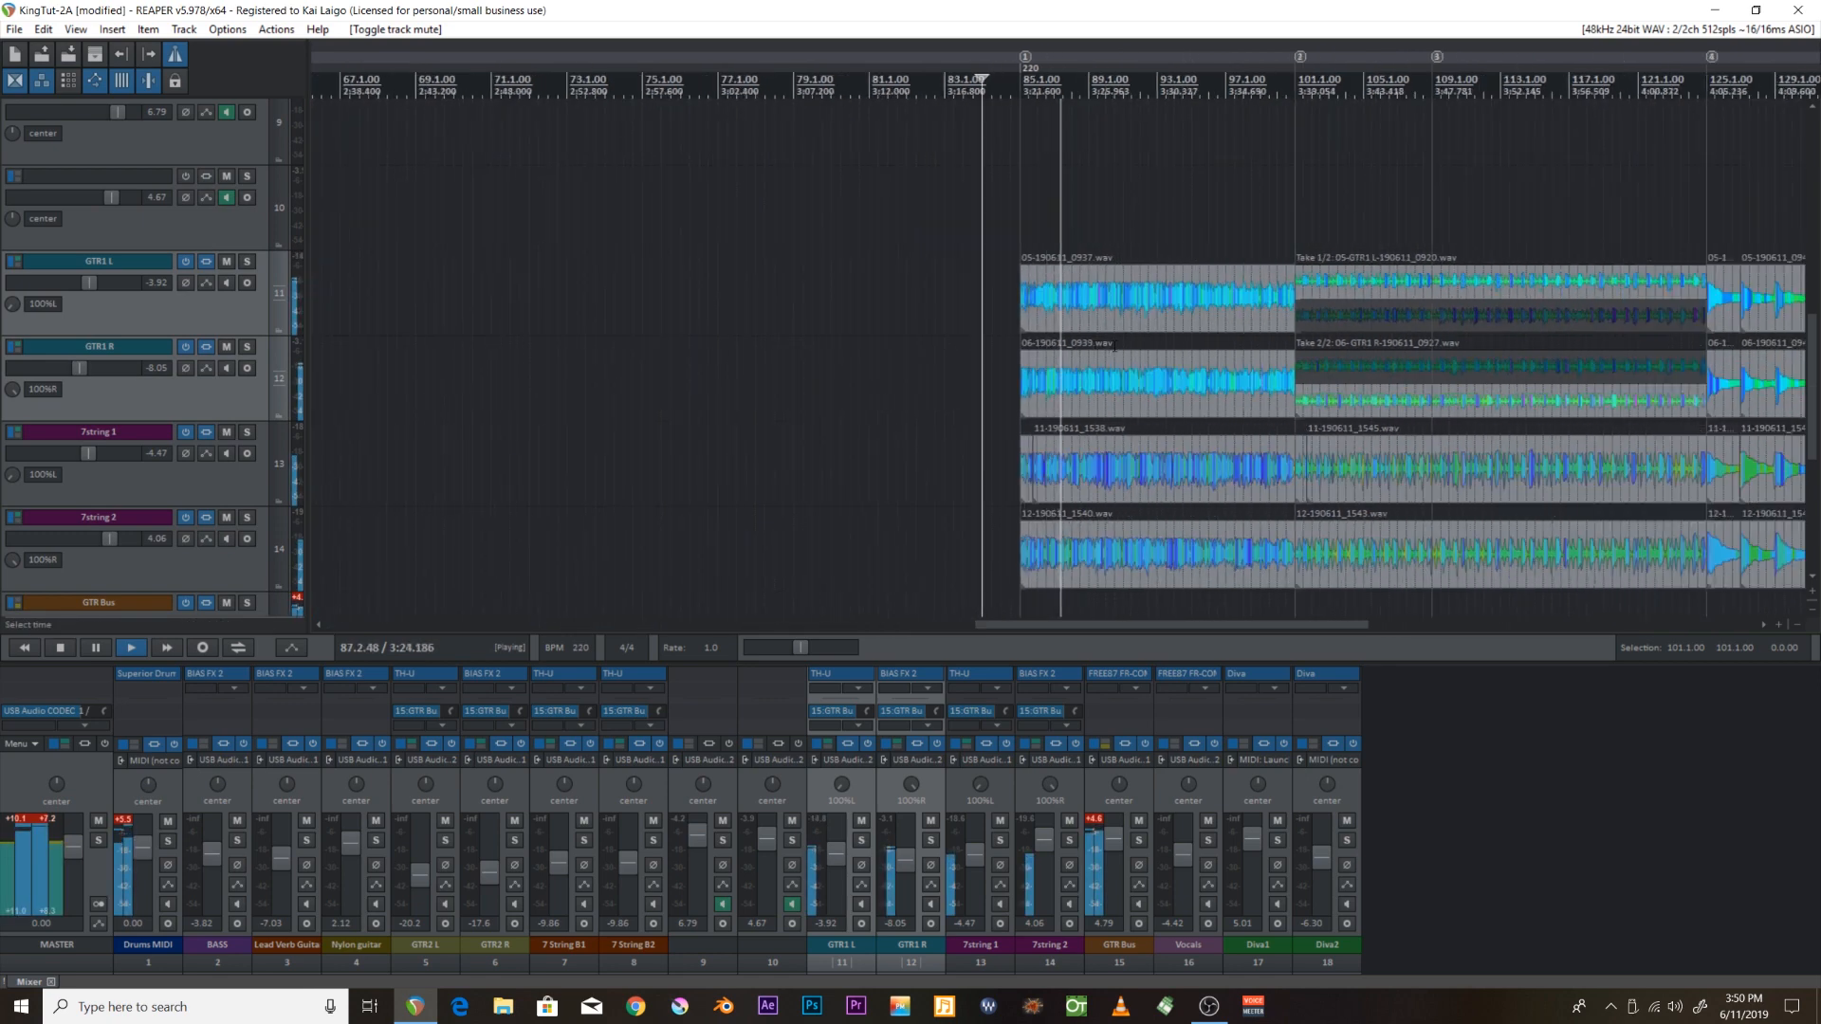
pyautogui.scroll(-1, 1117, 342)
pyautogui.scroll(1, 1121, 333)
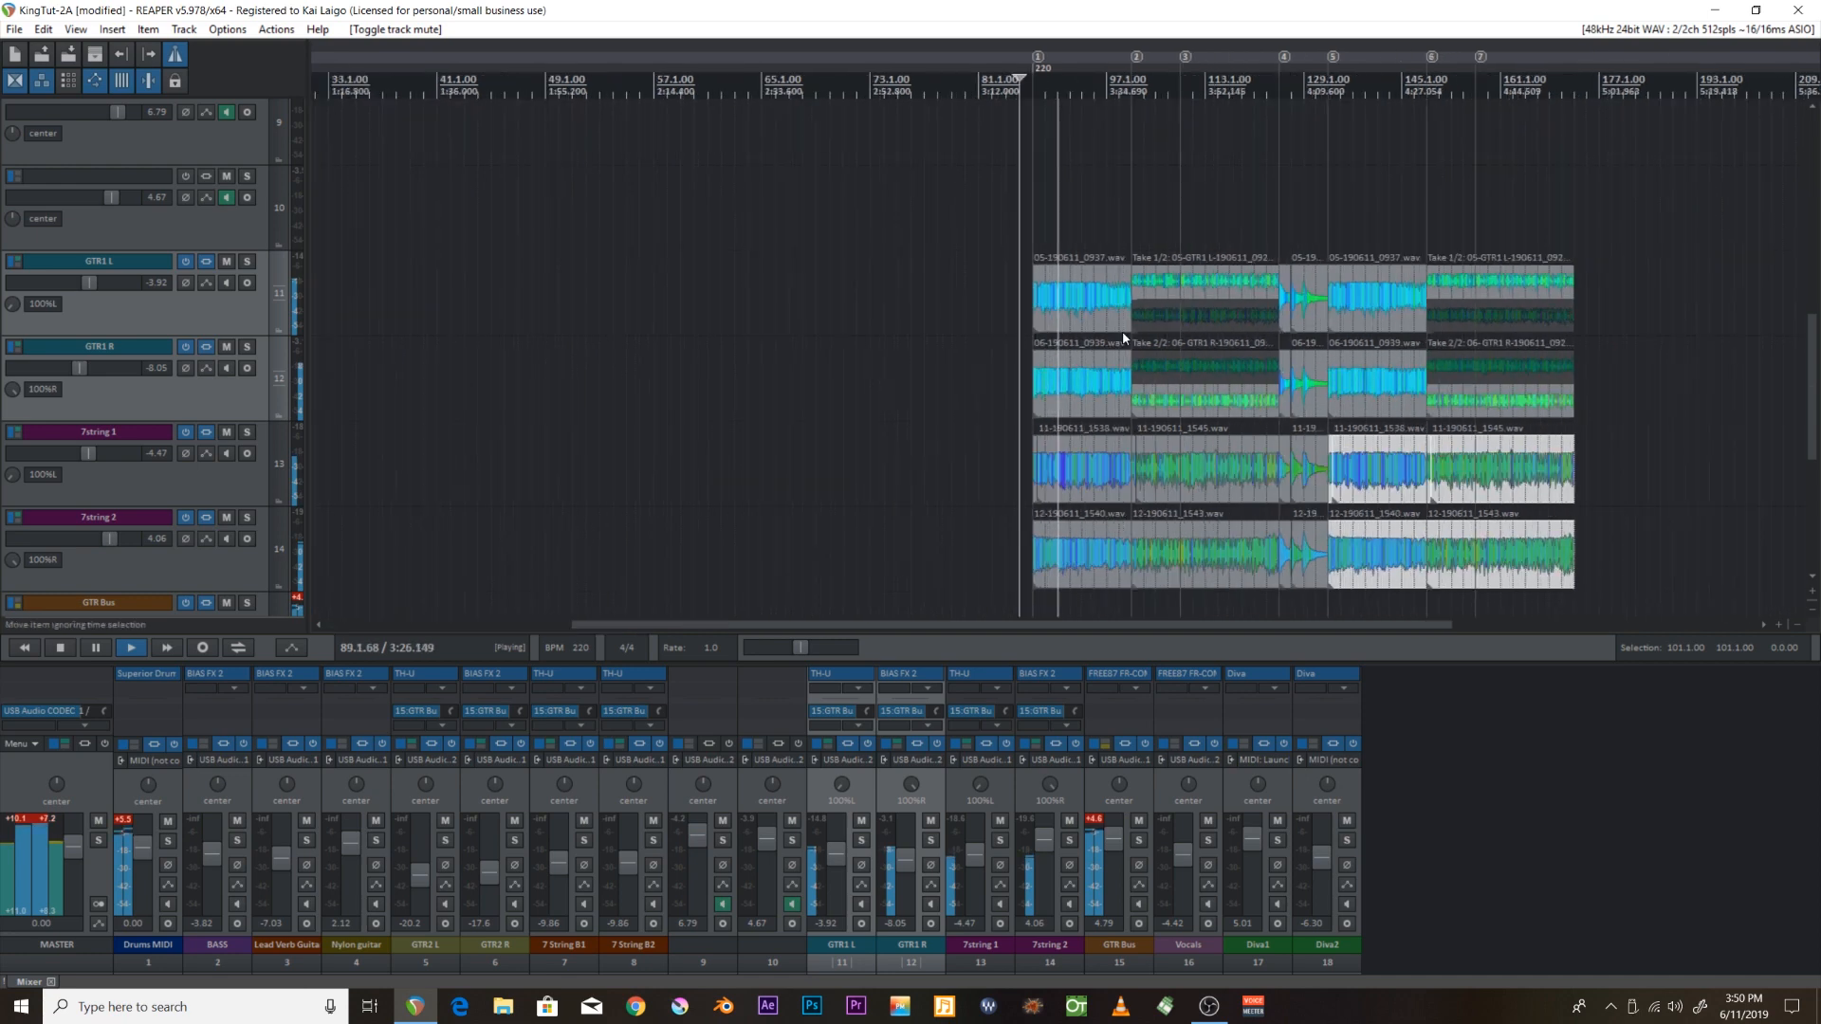
pyautogui.scroll(-1, 1123, 330)
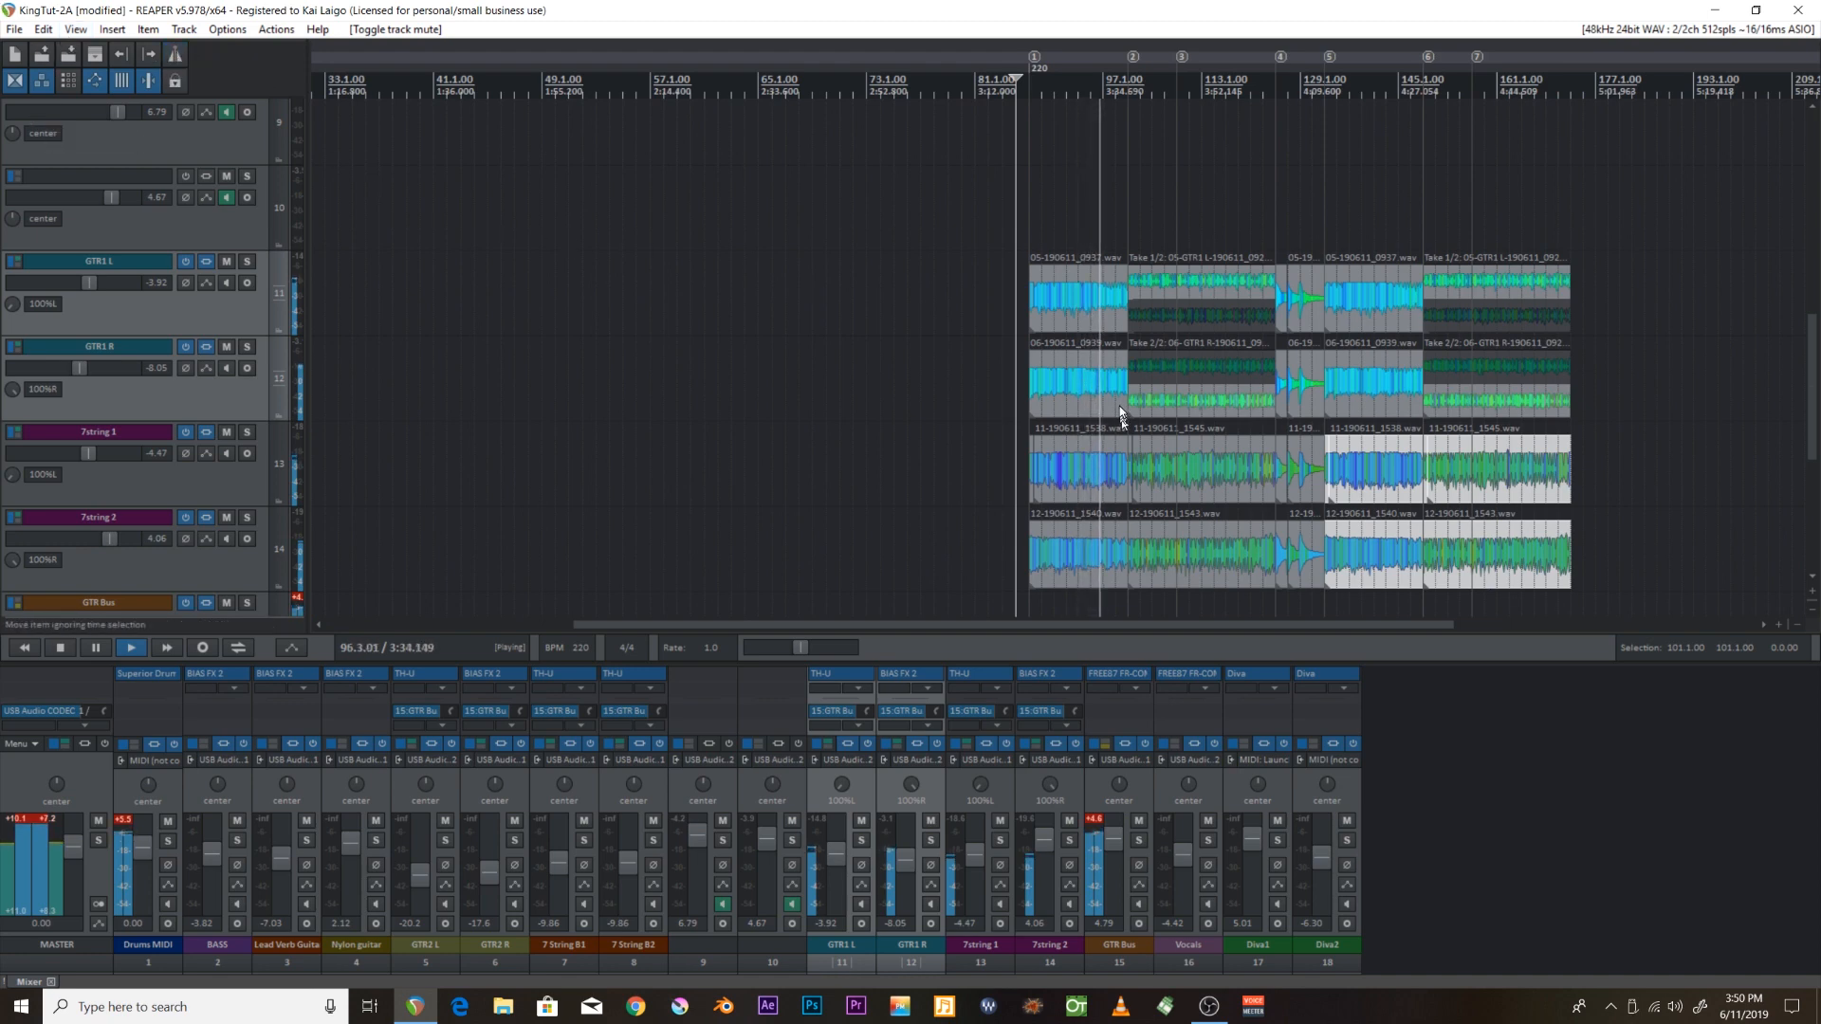
pyautogui.scroll(3, 1119, 410)
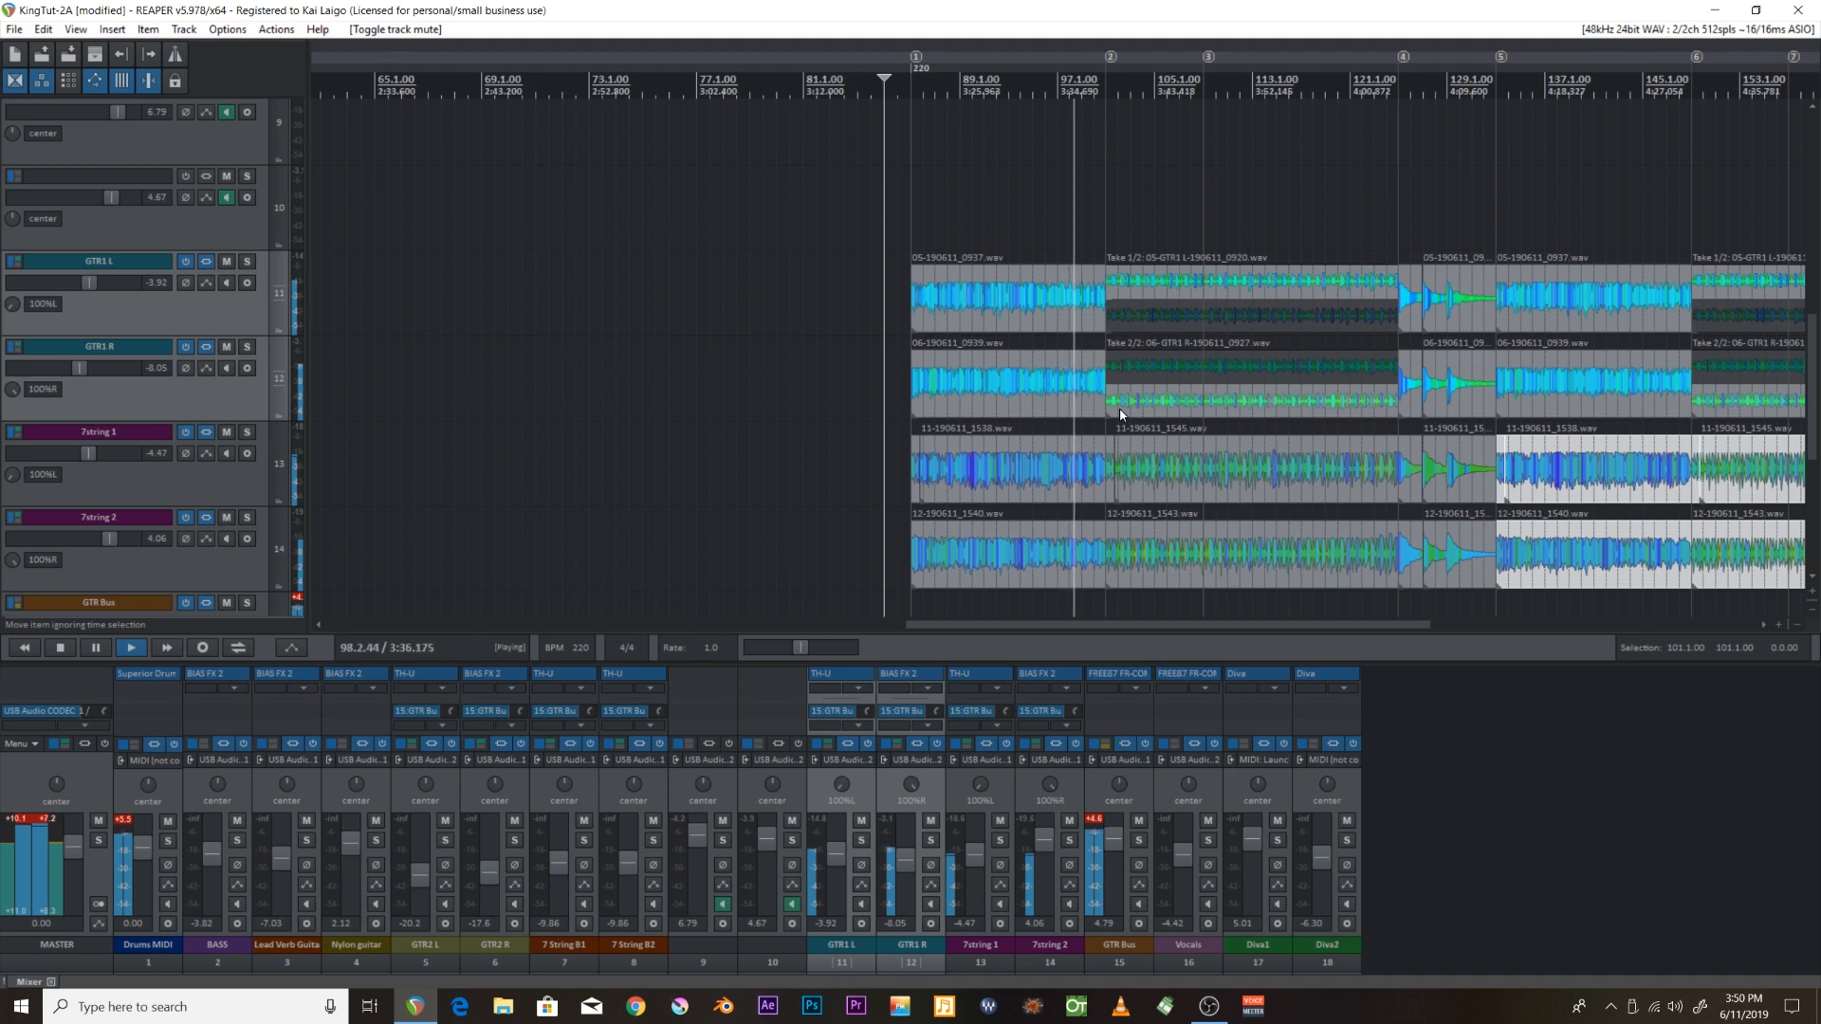
pyautogui.press('space')
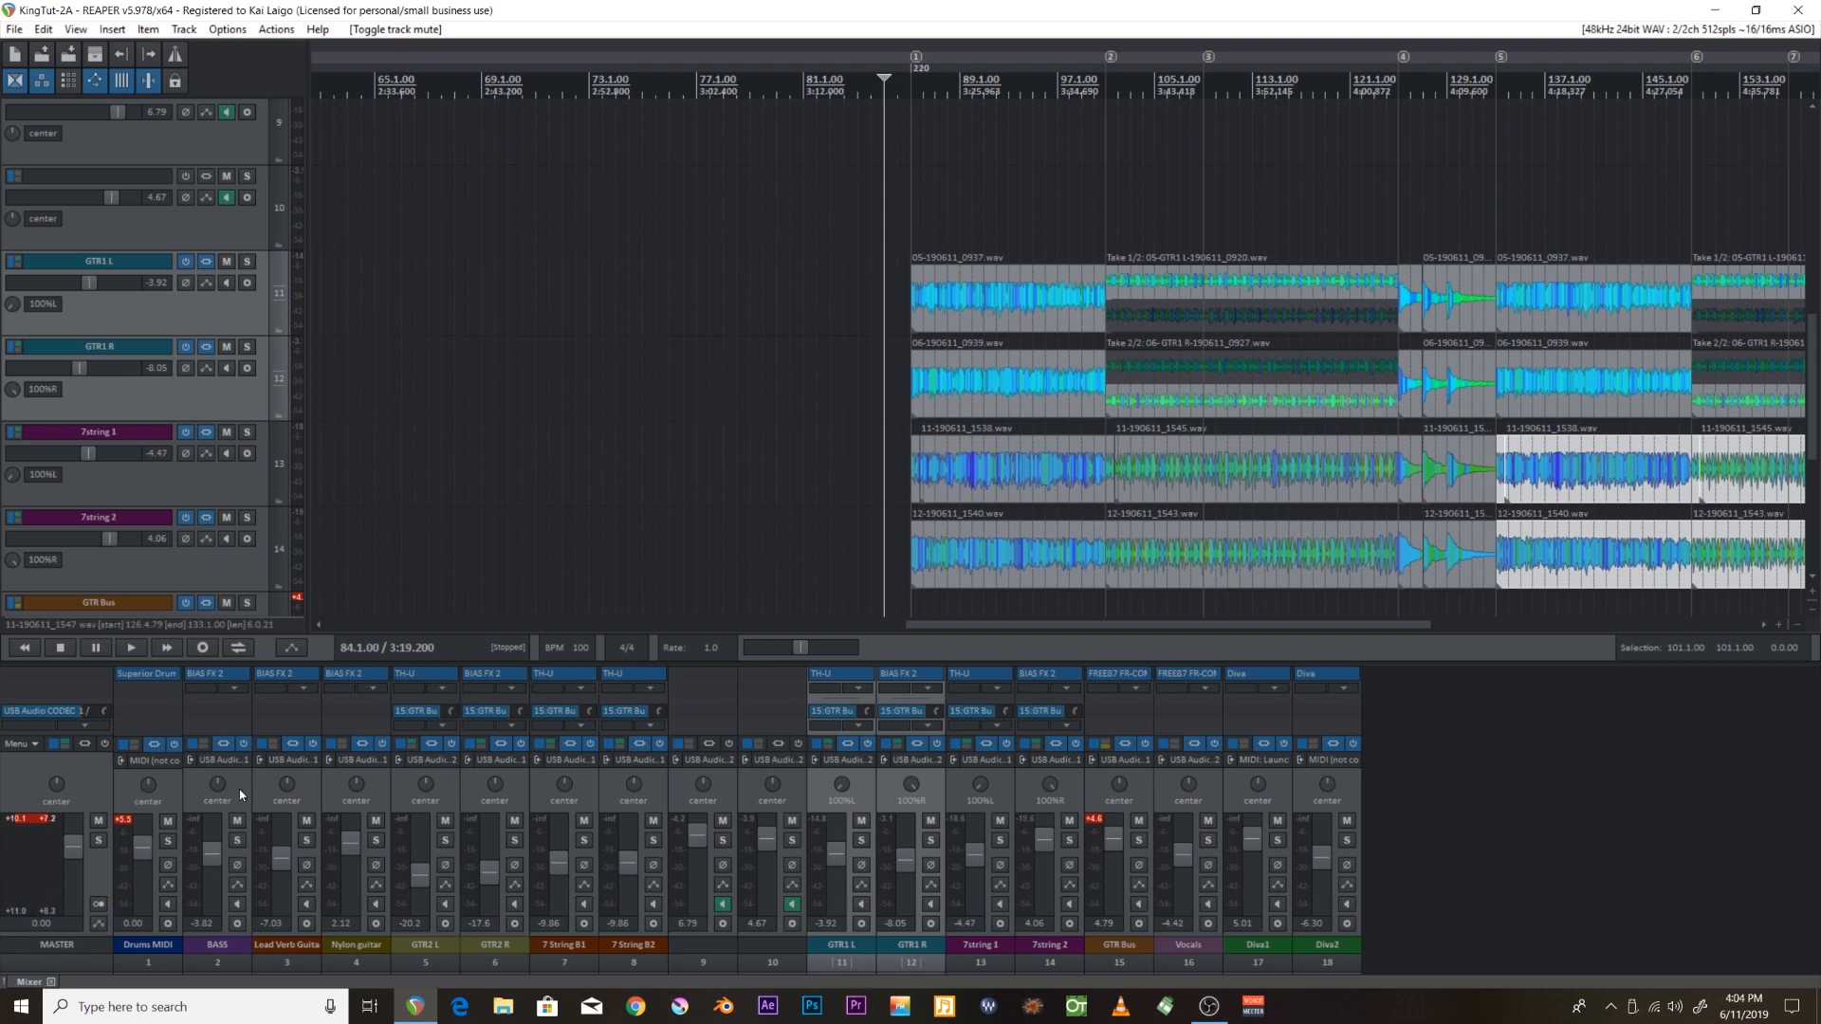
pyautogui.click(255, 782)
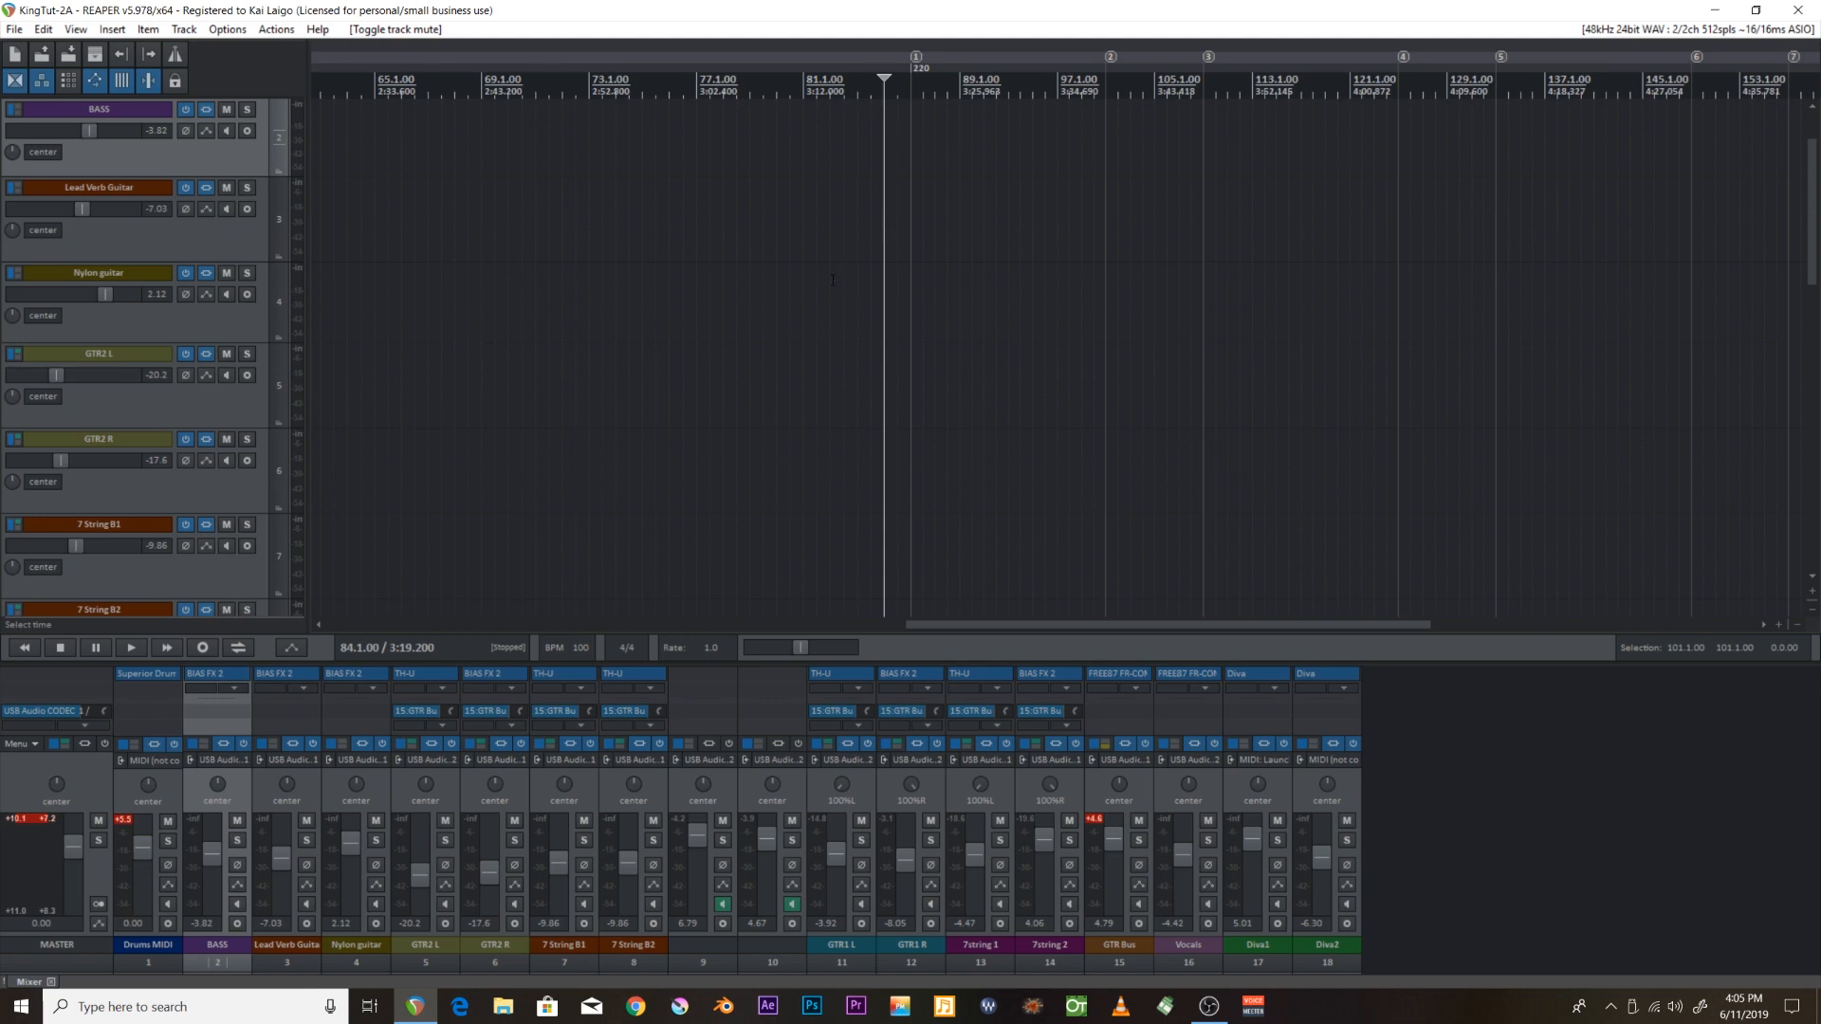
pyautogui.scroll(-3, 833, 280)
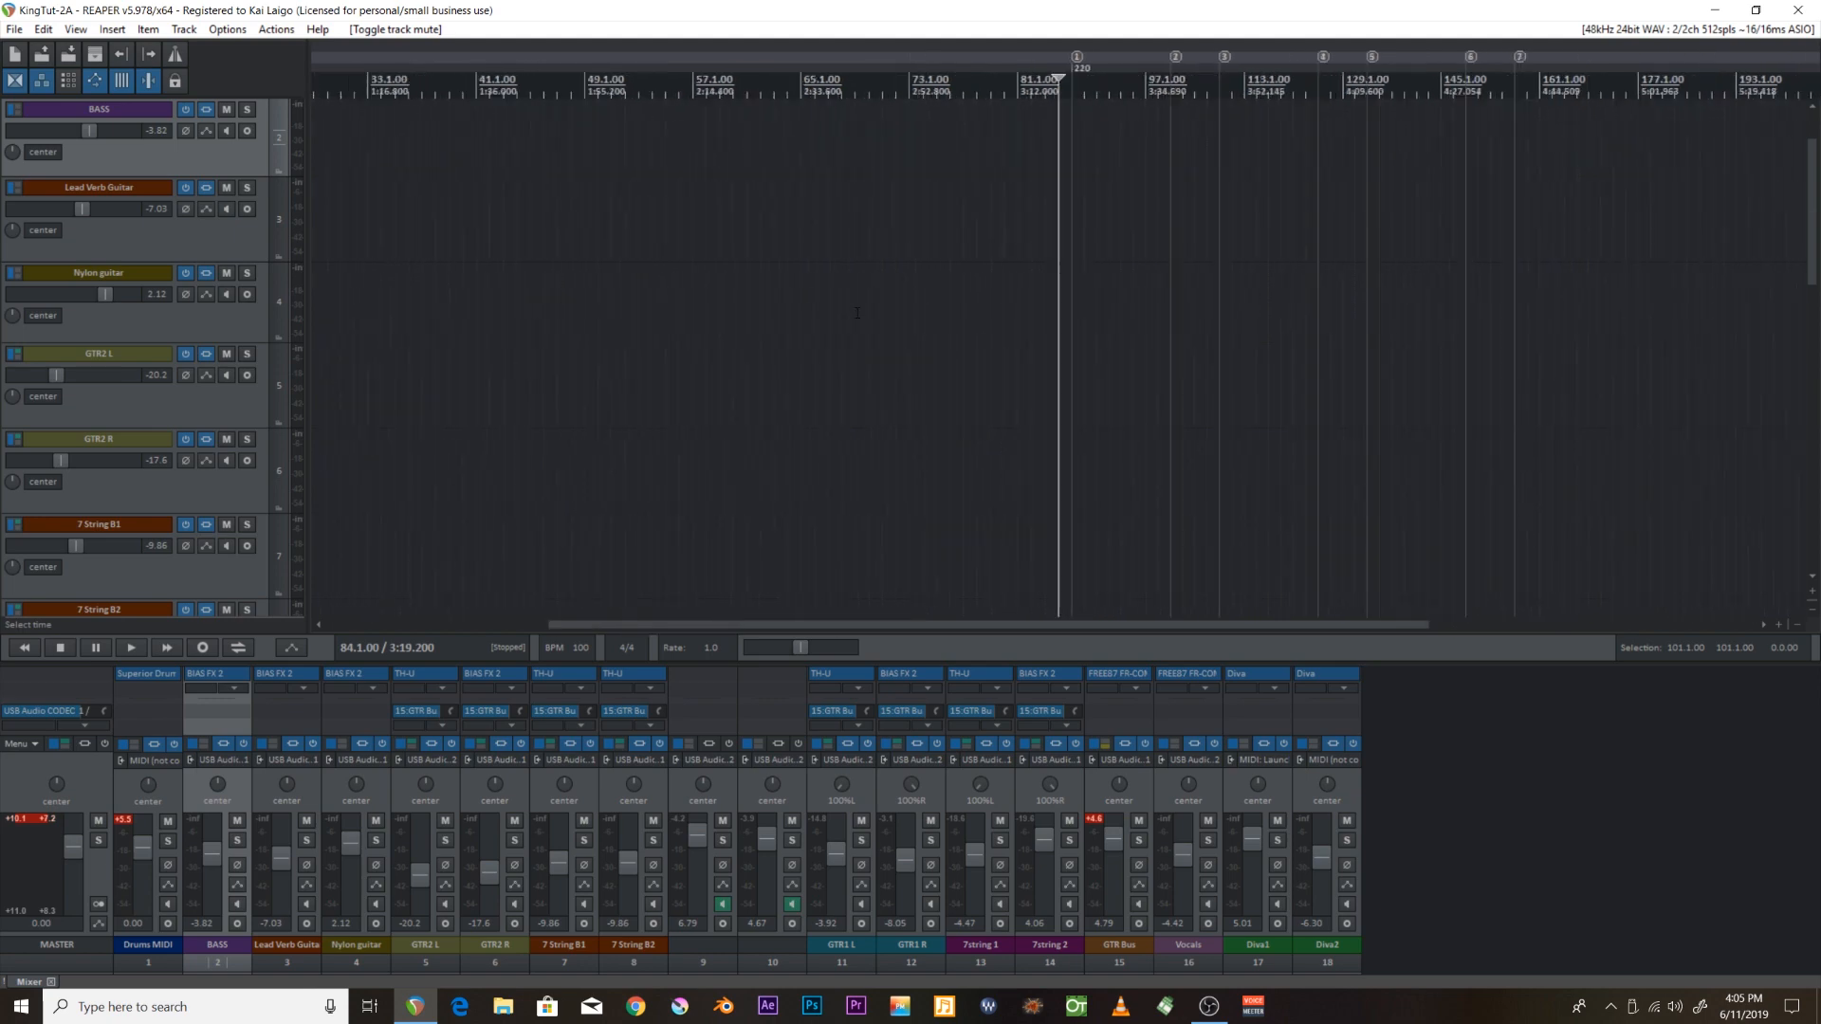
pyautogui.scroll(-2, 857, 313)
pyautogui.scroll(-2, 857, 310)
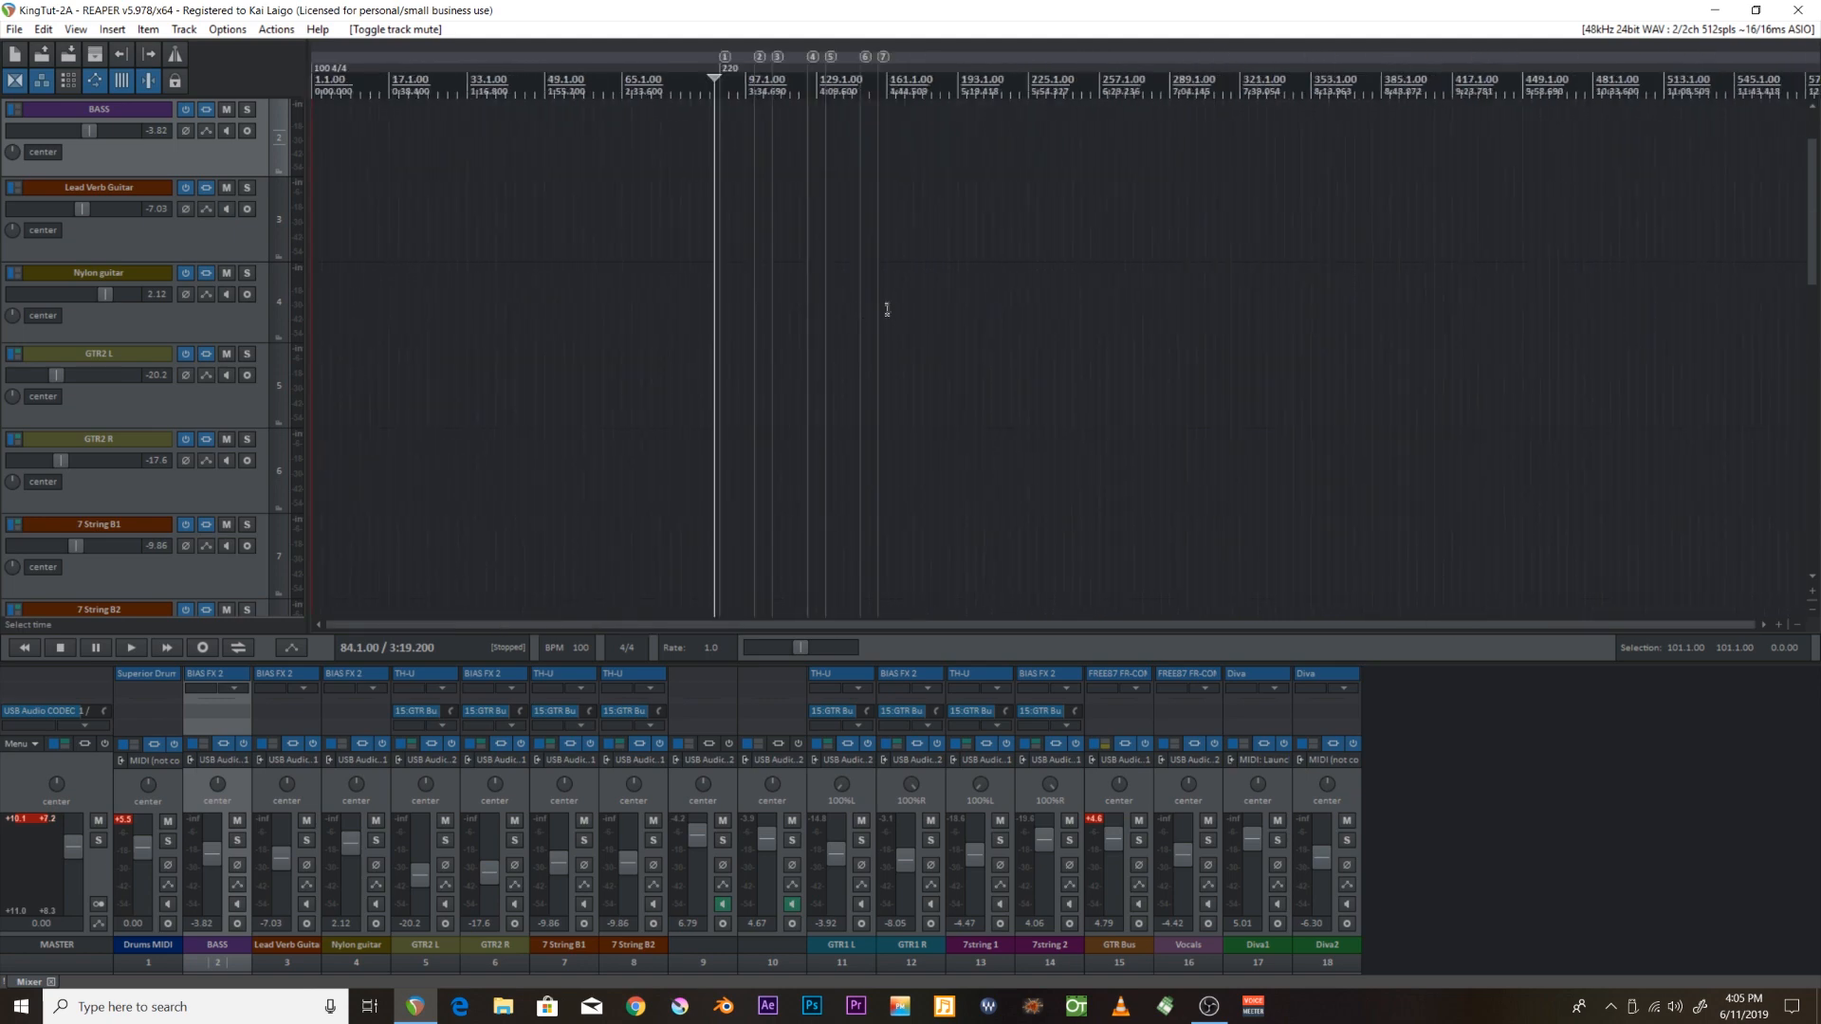
pyautogui.scroll(2, 935, 304)
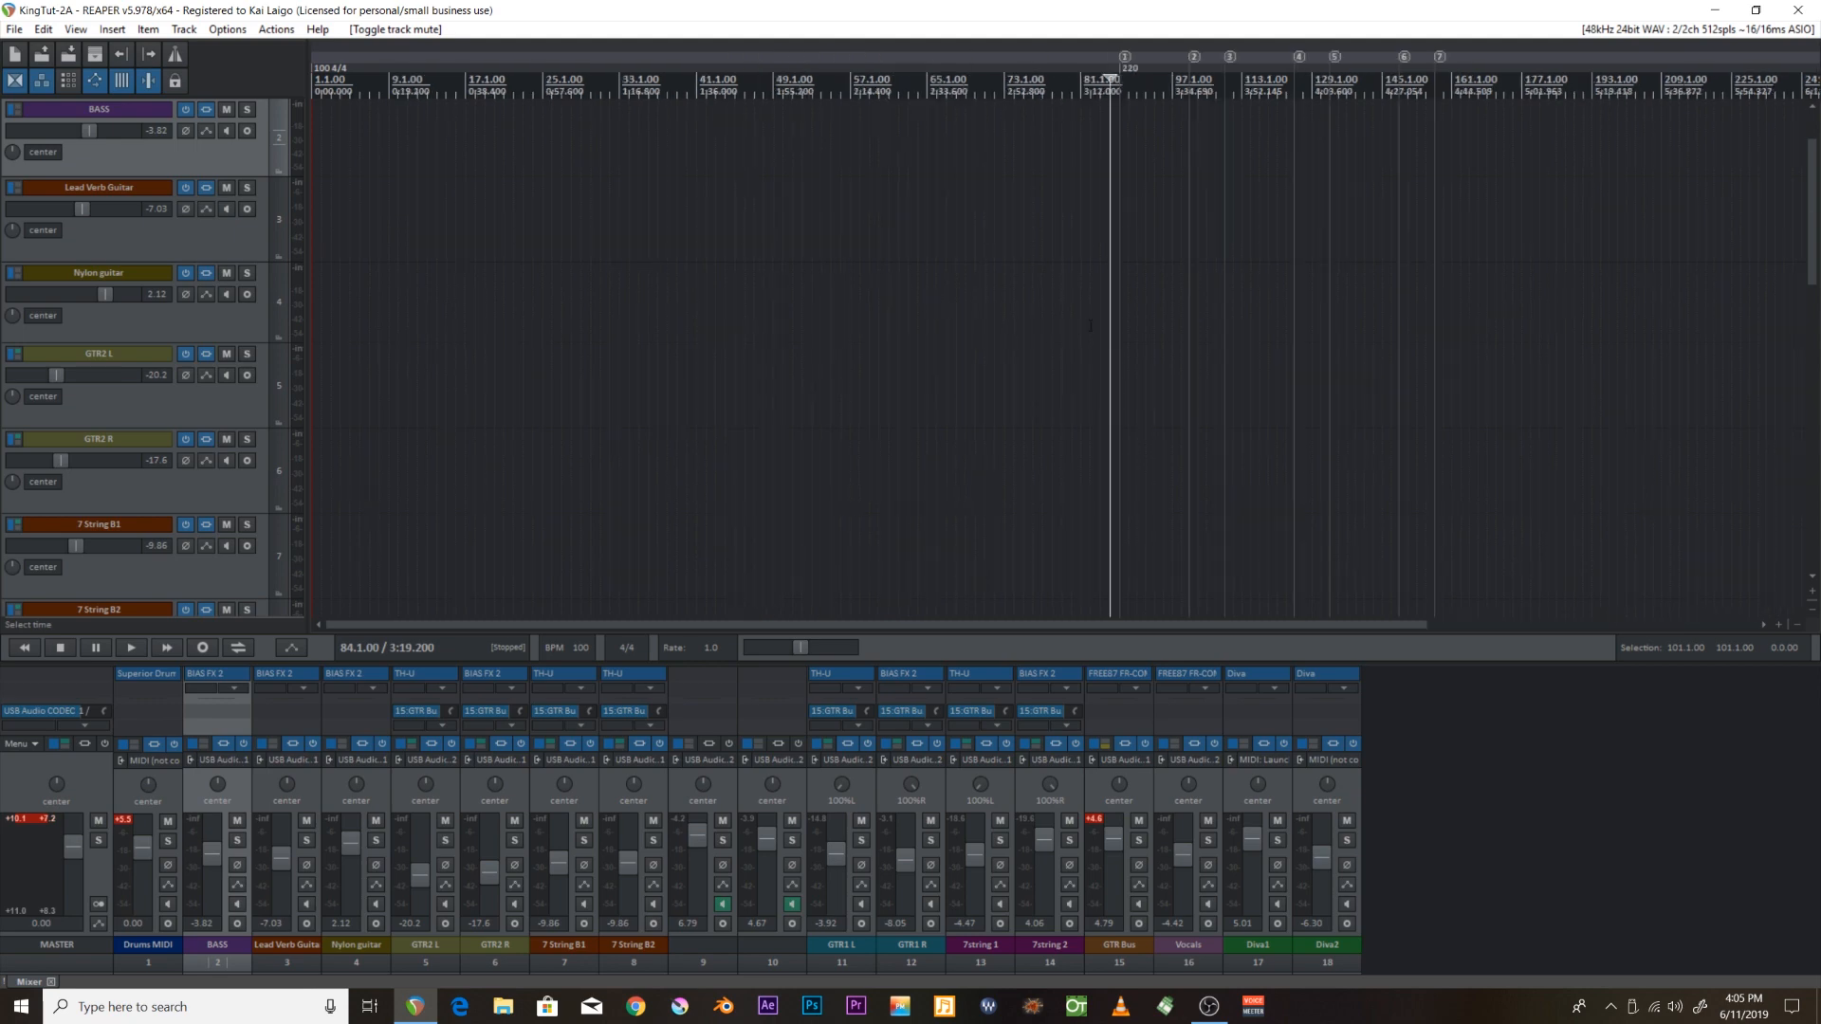
pyautogui.scroll(3, 1091, 325)
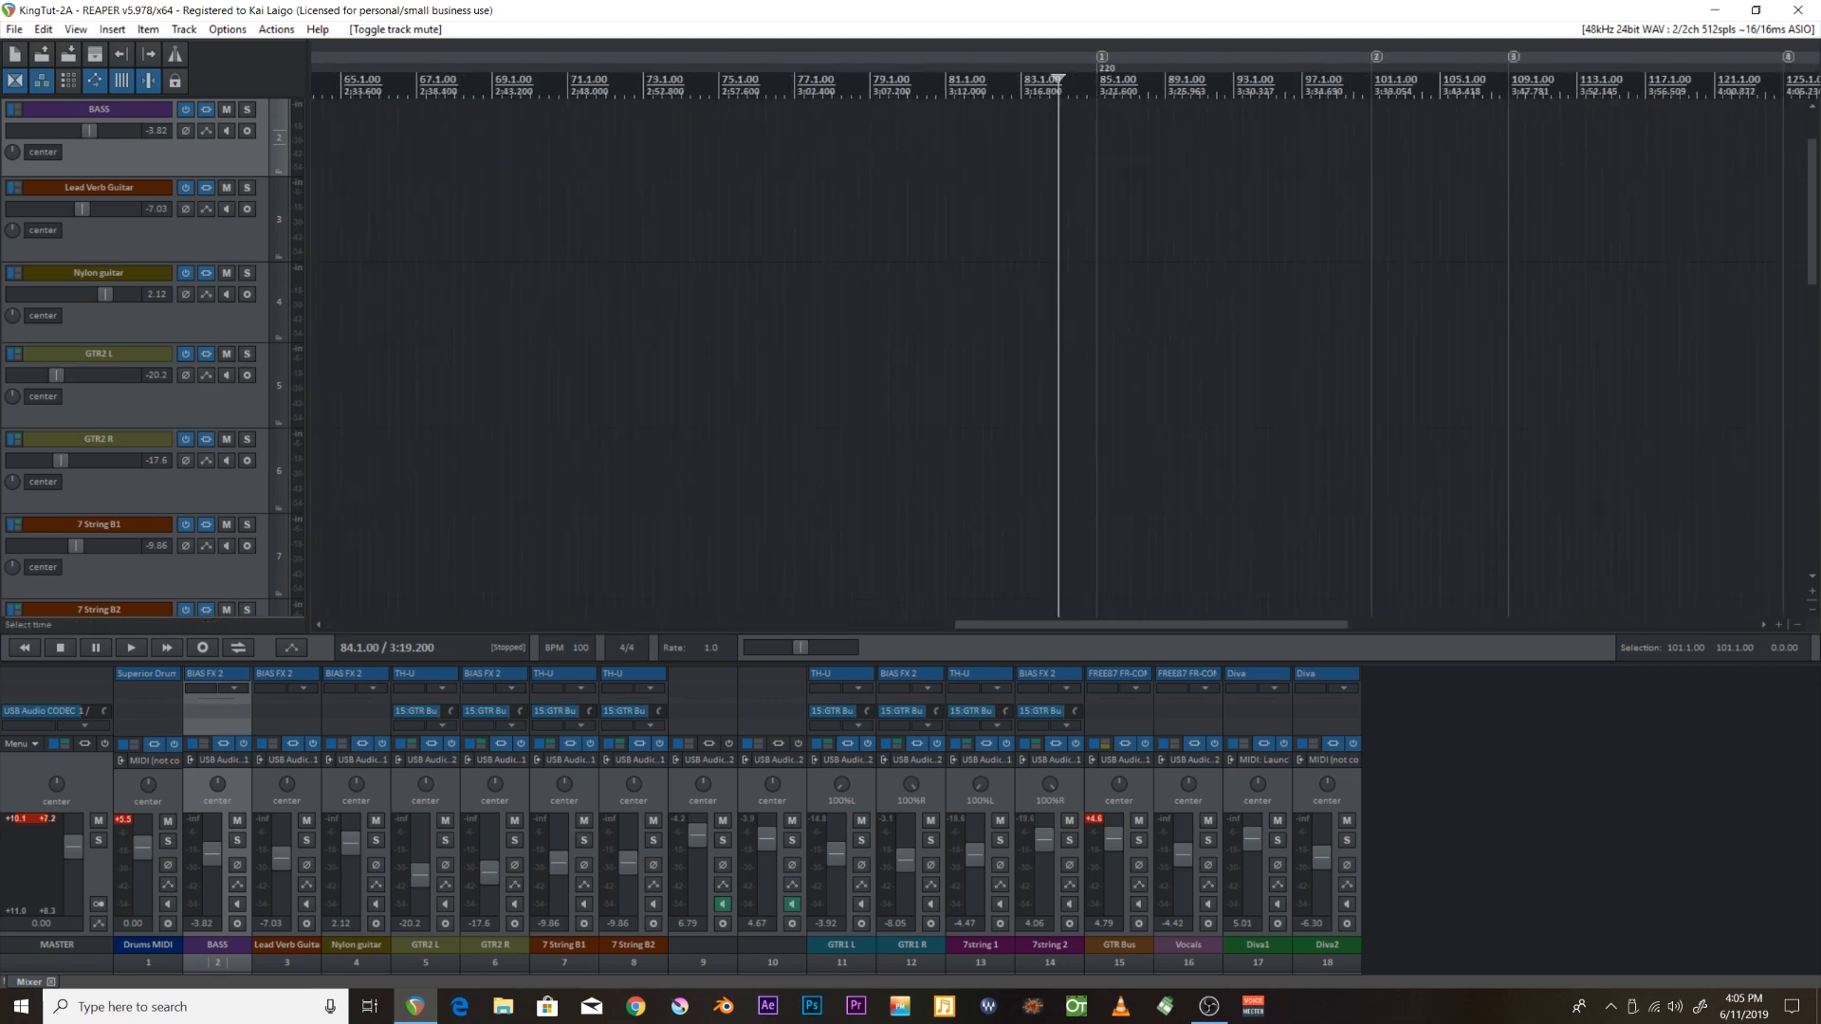
pyautogui.scroll(-2, 1058, 325)
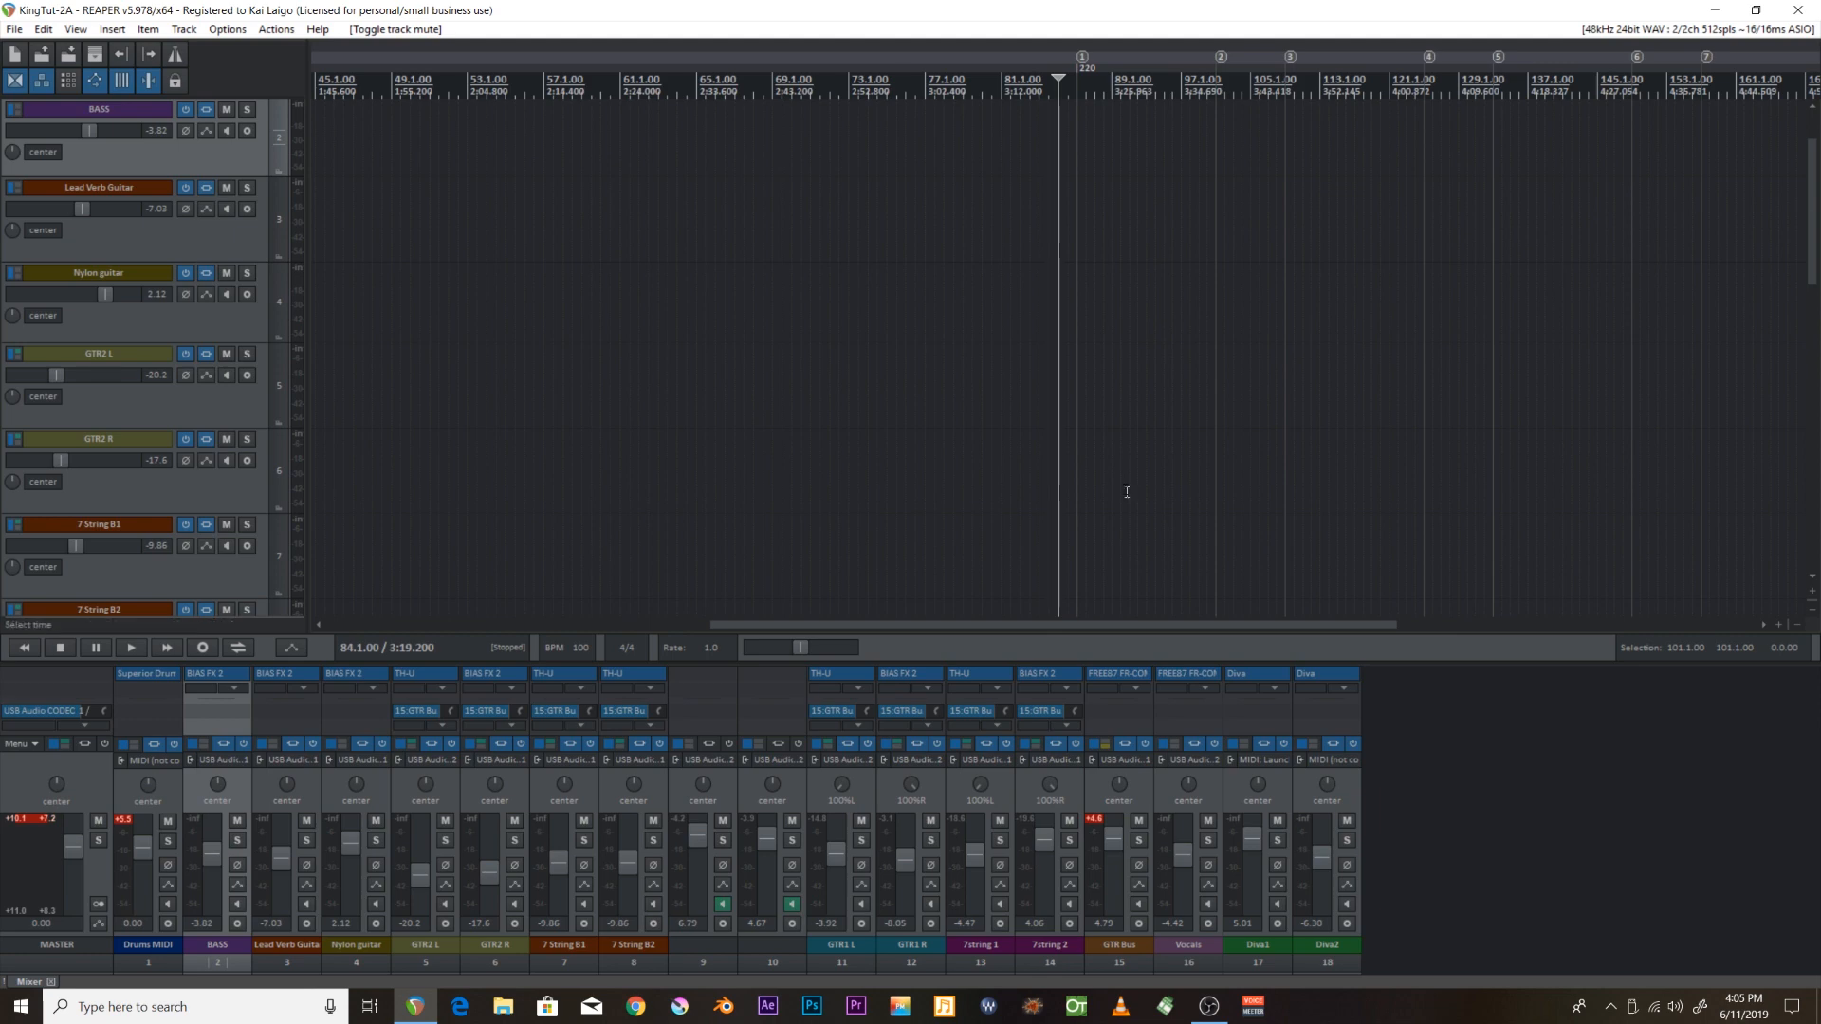
pyautogui.scroll(5, 1127, 488)
pyautogui.scroll(-5, 1127, 484)
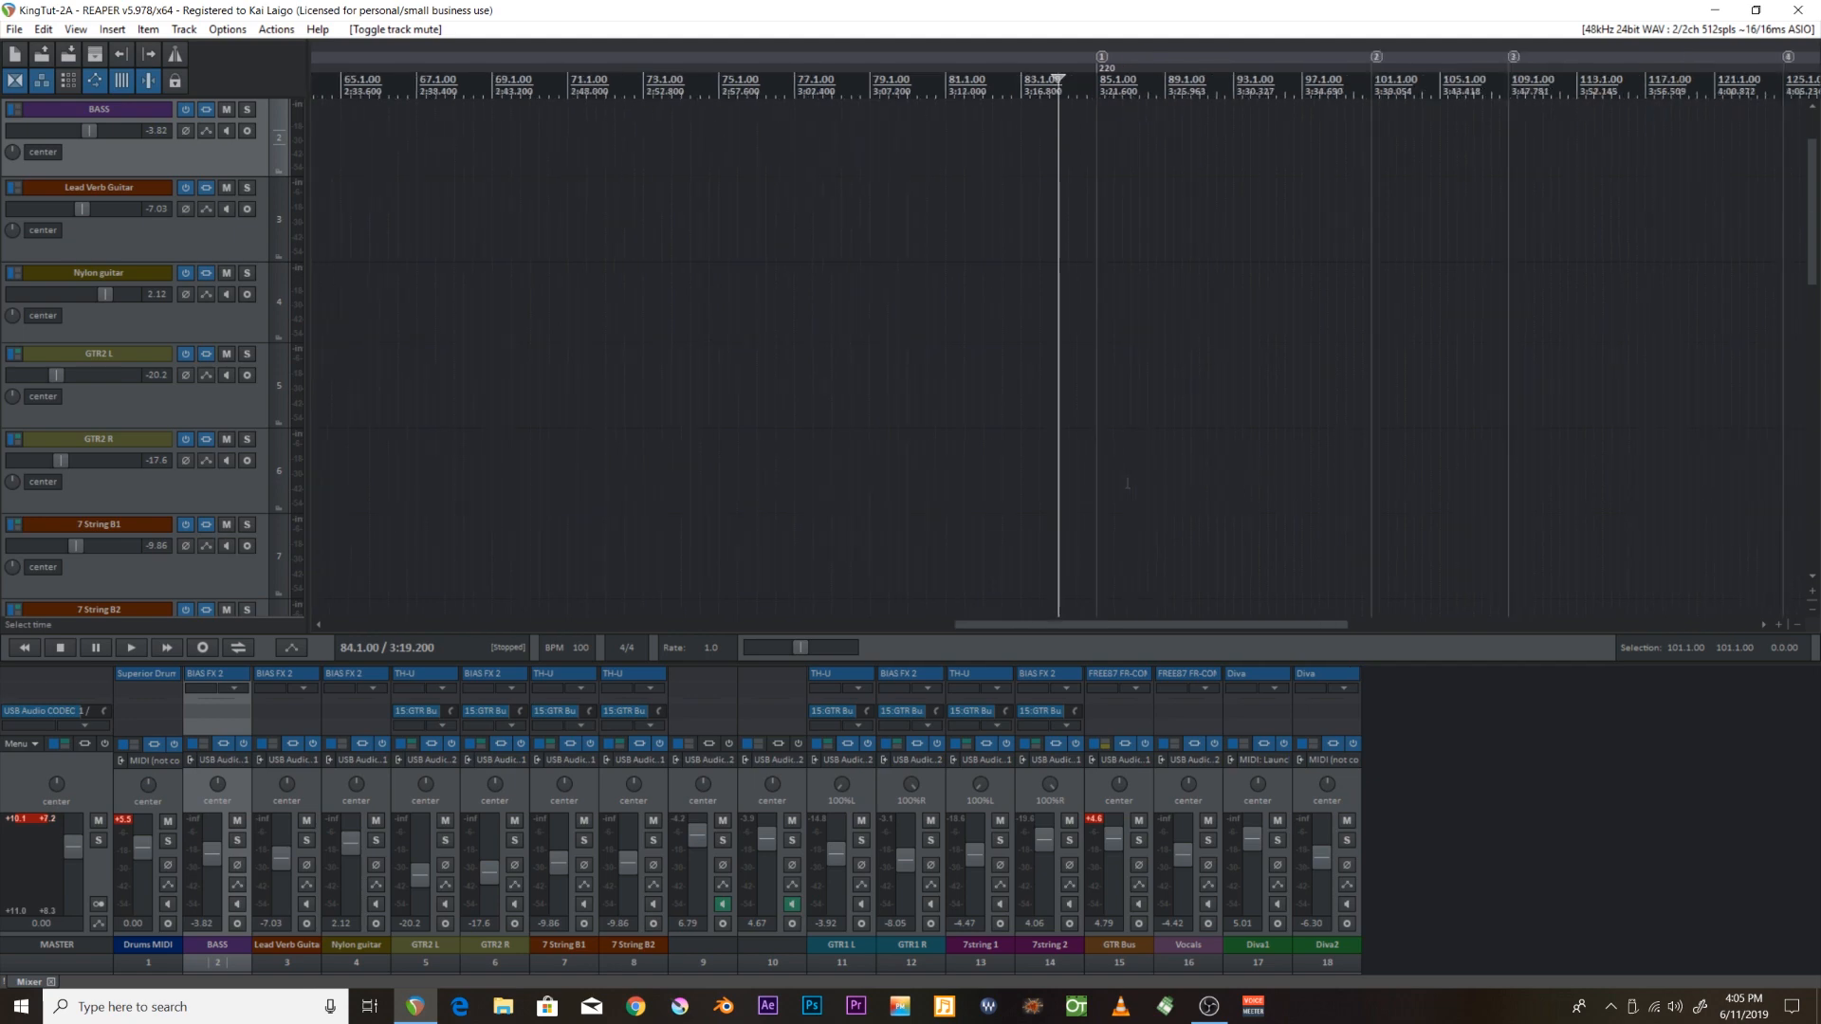
pyautogui.scroll(-3, 1067, 393)
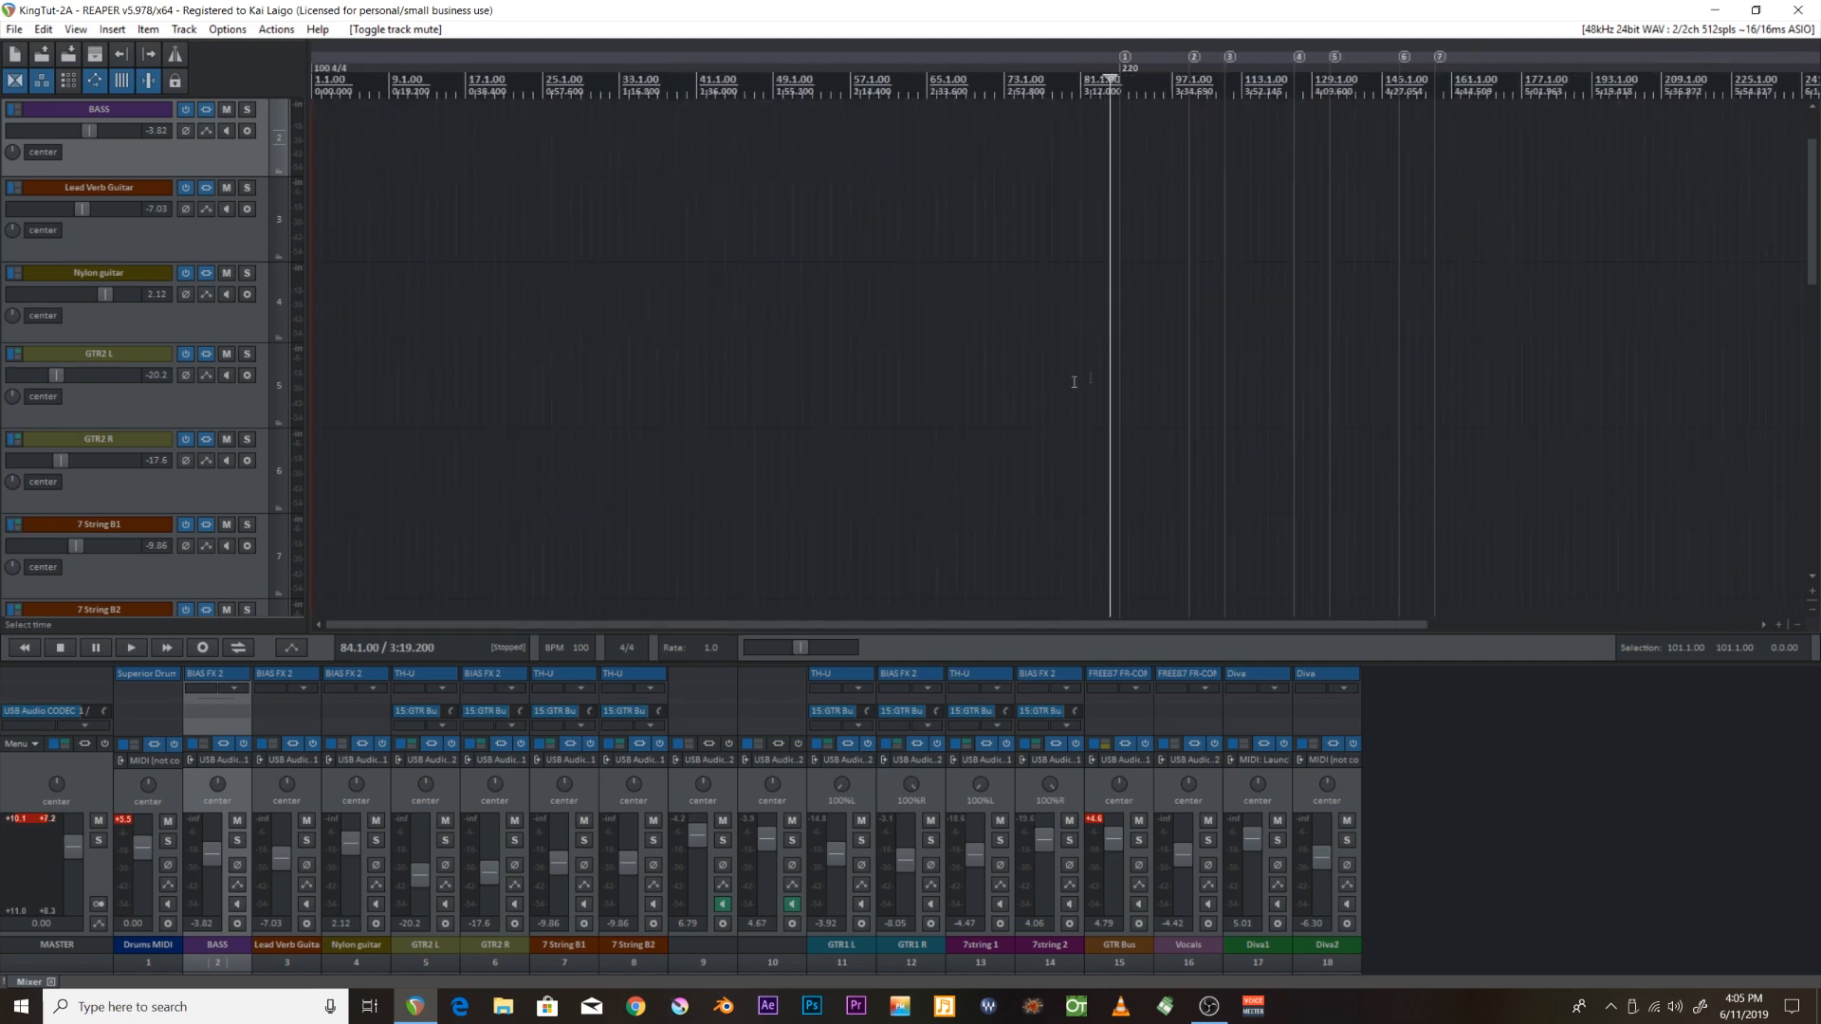
# Examine the stacked GTR1 L, GTR1 R, 7string 1 and 7string 2 tracks and their segments along the markers.
pyautogui.moveTo(1810, 228); pyautogui.dragTo(1809, 378)
pyautogui.scroll(3, 1210, 273)
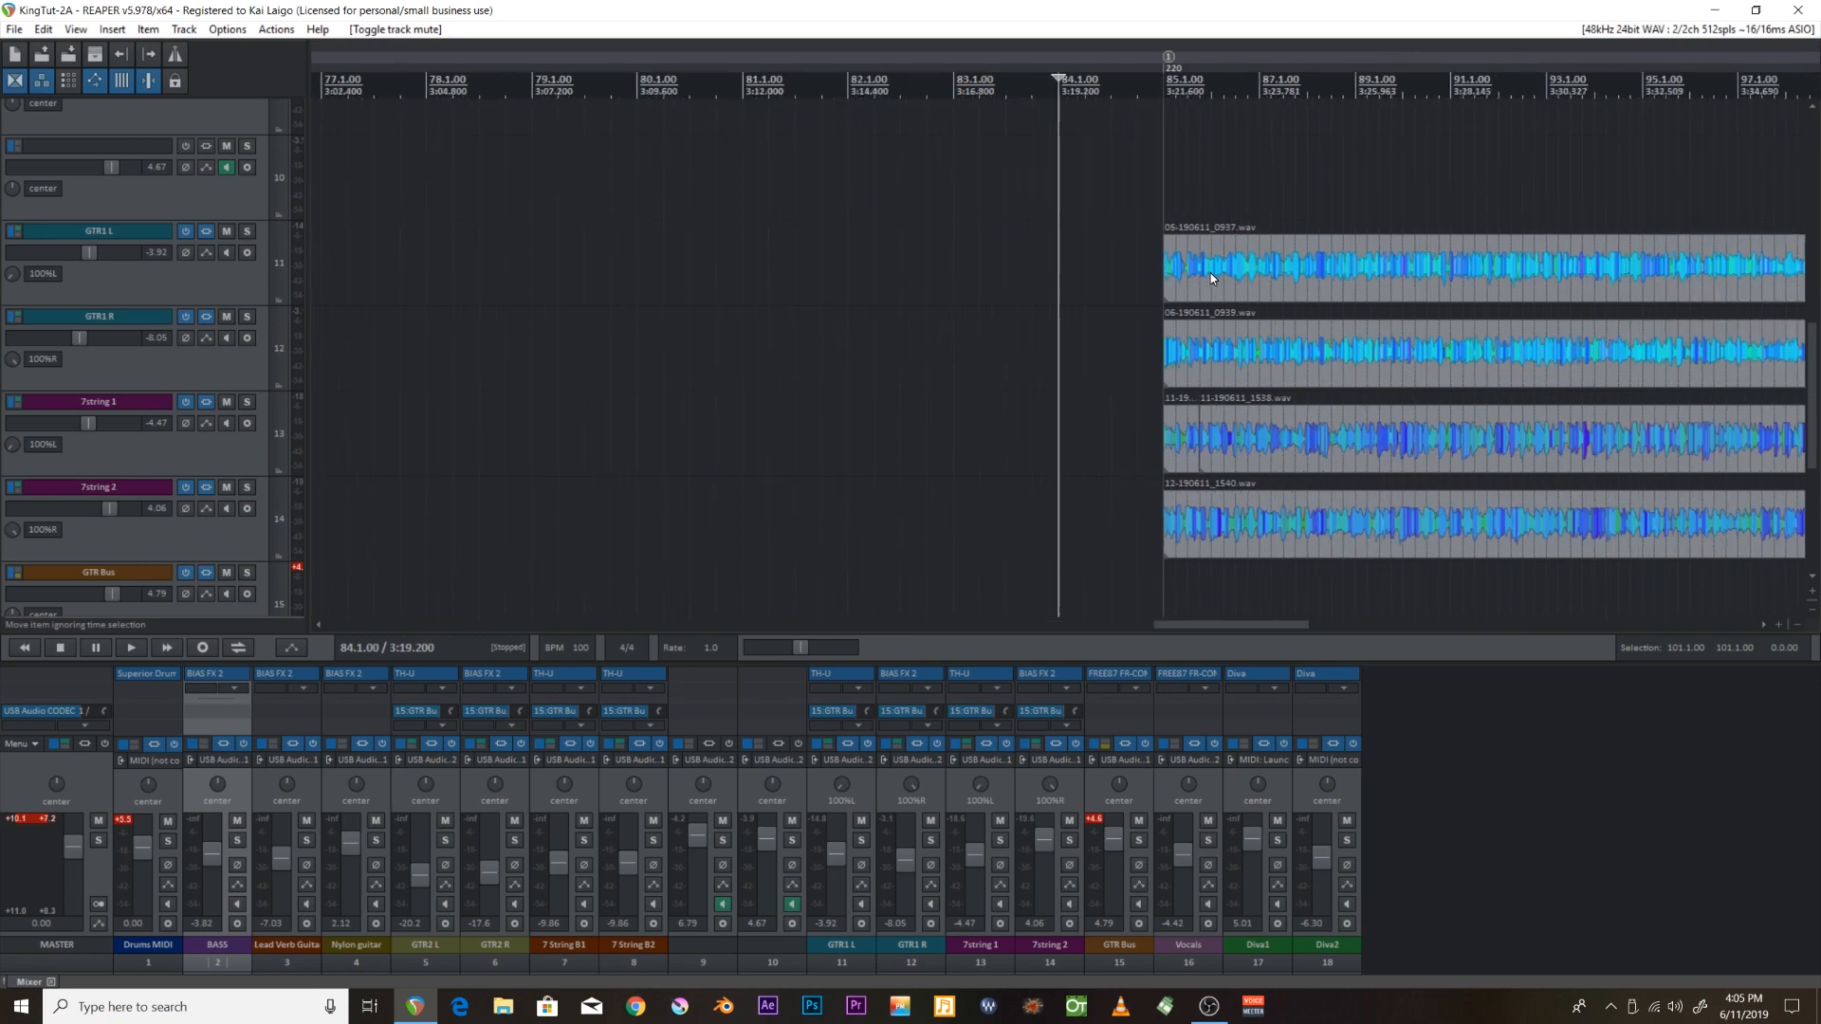
pyautogui.scroll(-4, 1209, 273)
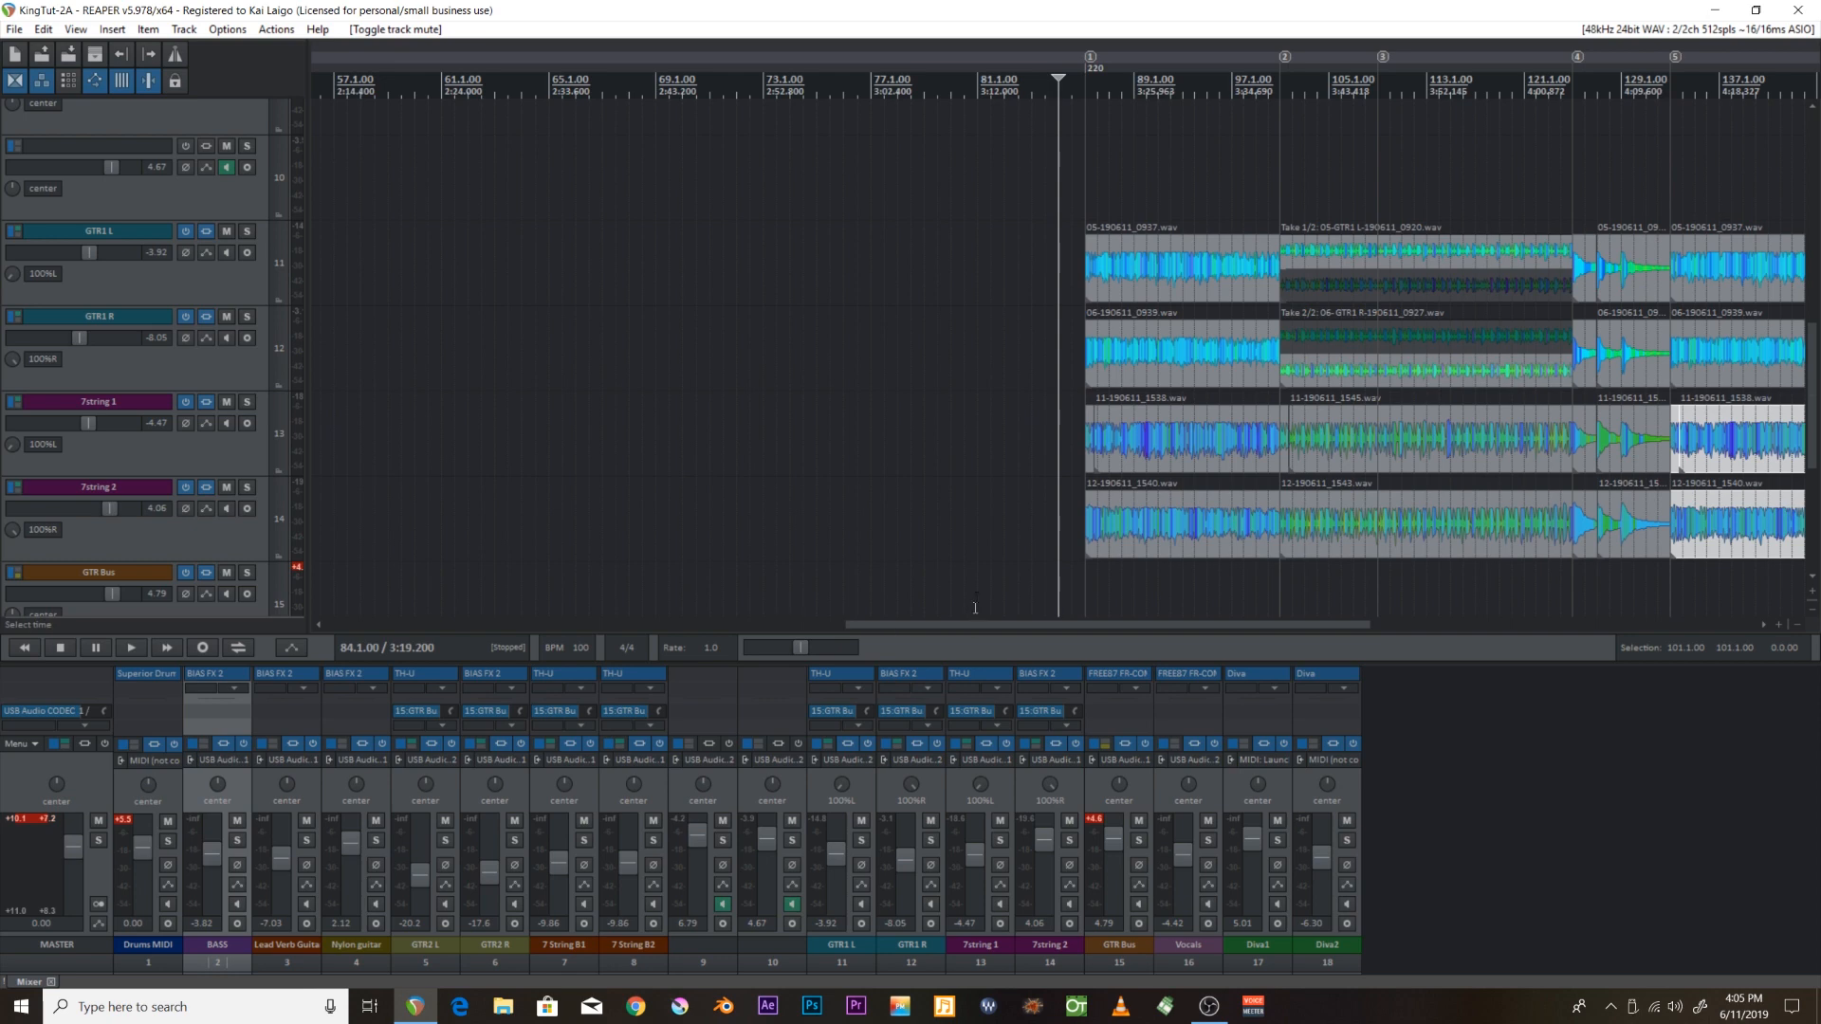
pyautogui.click(166, 298)
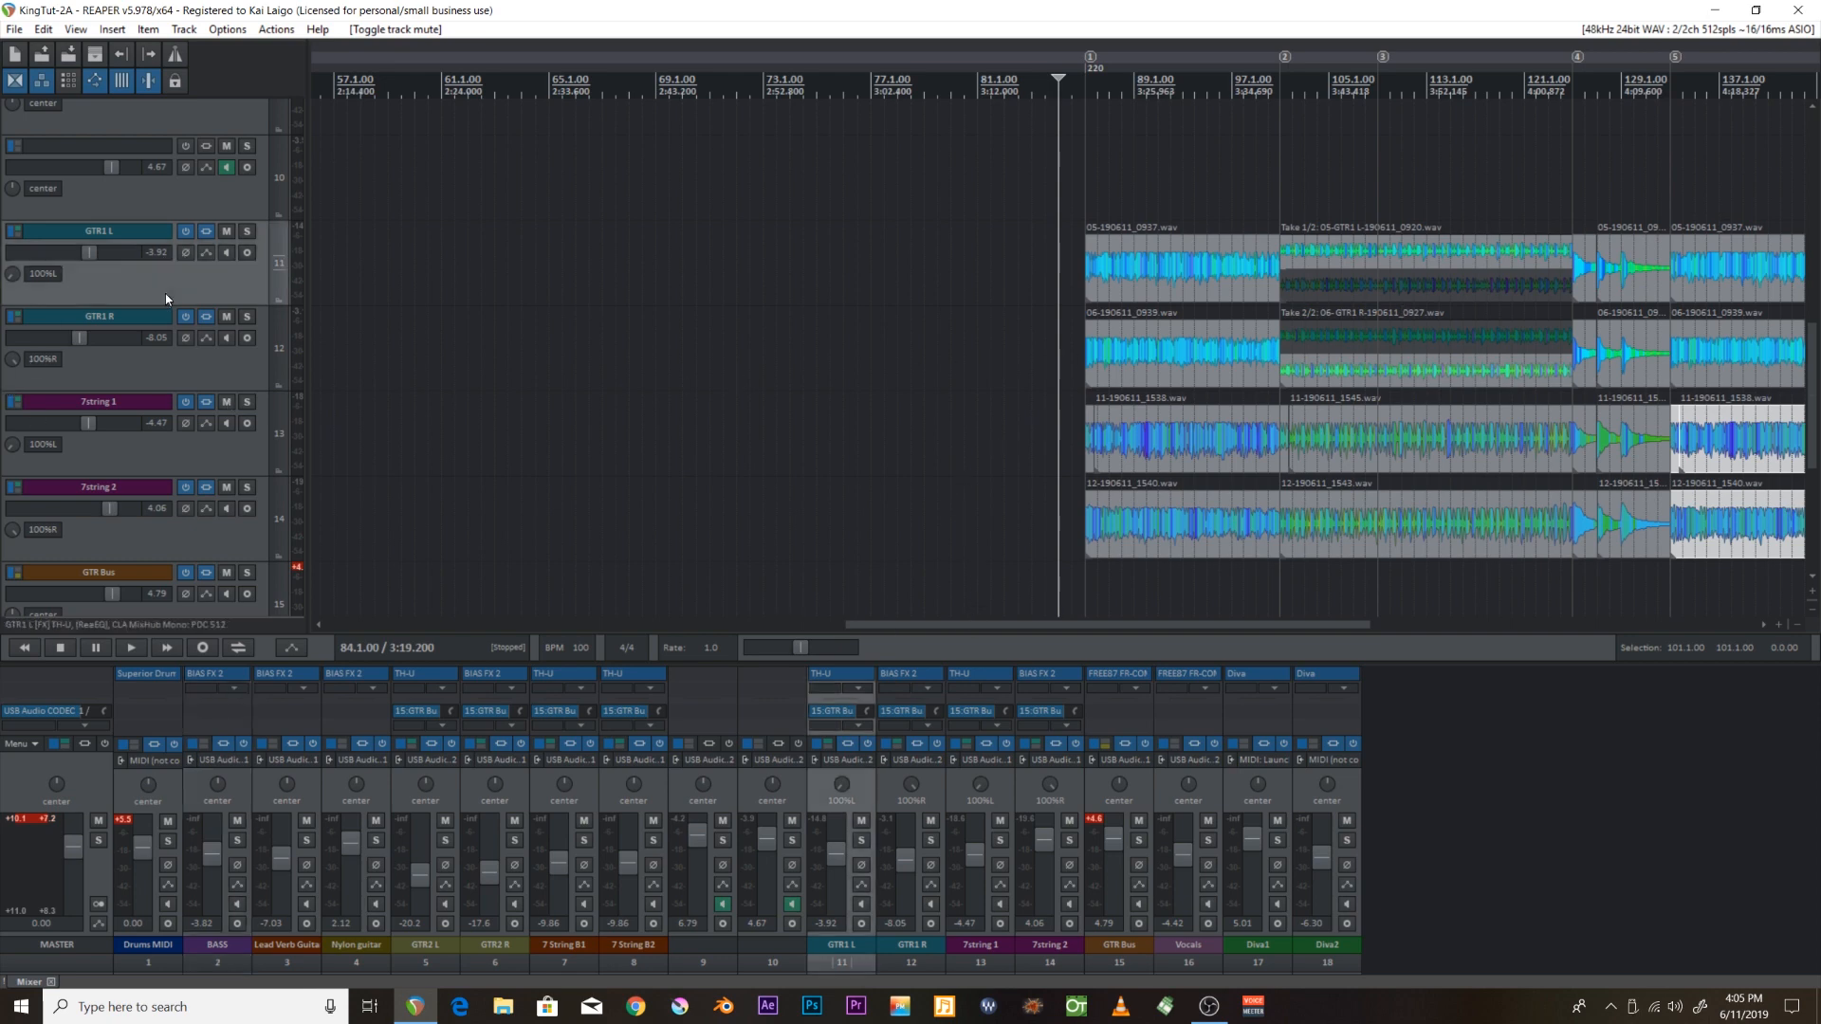
pyautogui.click(214, 533)
pyautogui.click(210, 292)
pyautogui.scroll(4, 1817, 345)
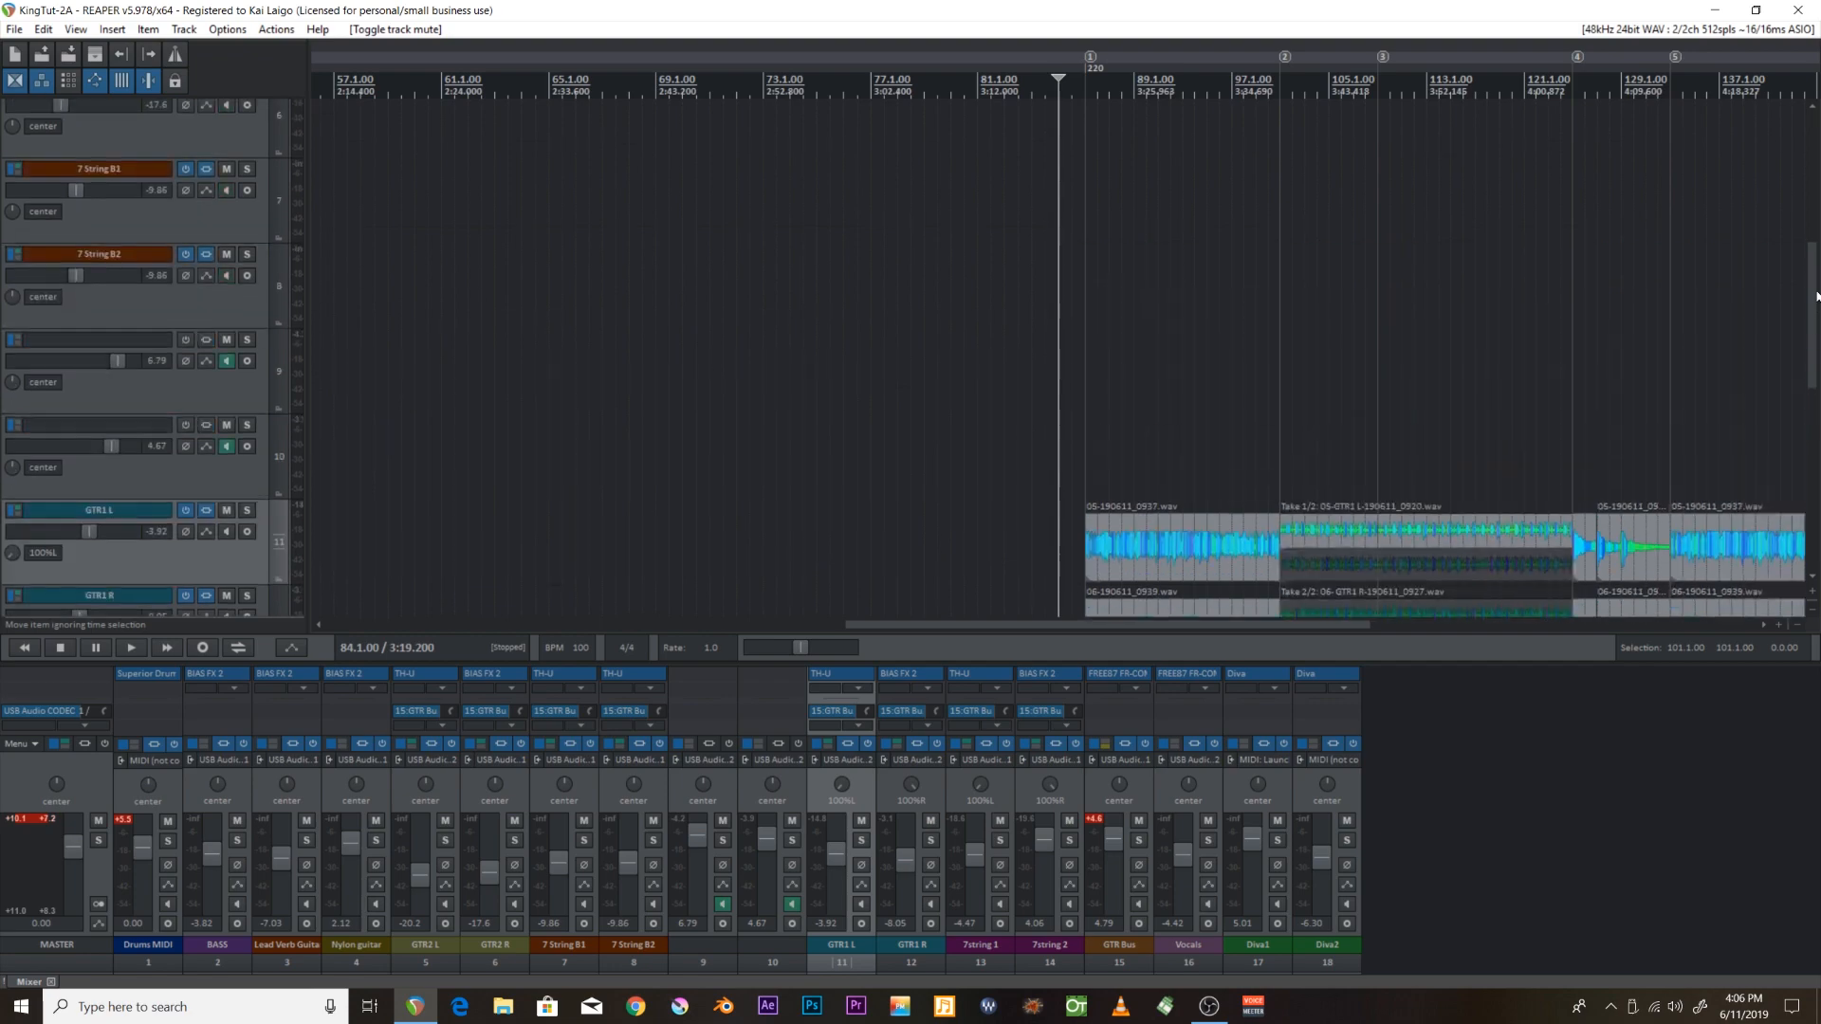
pyautogui.scroll(-2, 1816, 344)
pyautogui.scroll(-3, 1817, 344)
pyautogui.scroll(5, 1792, 304)
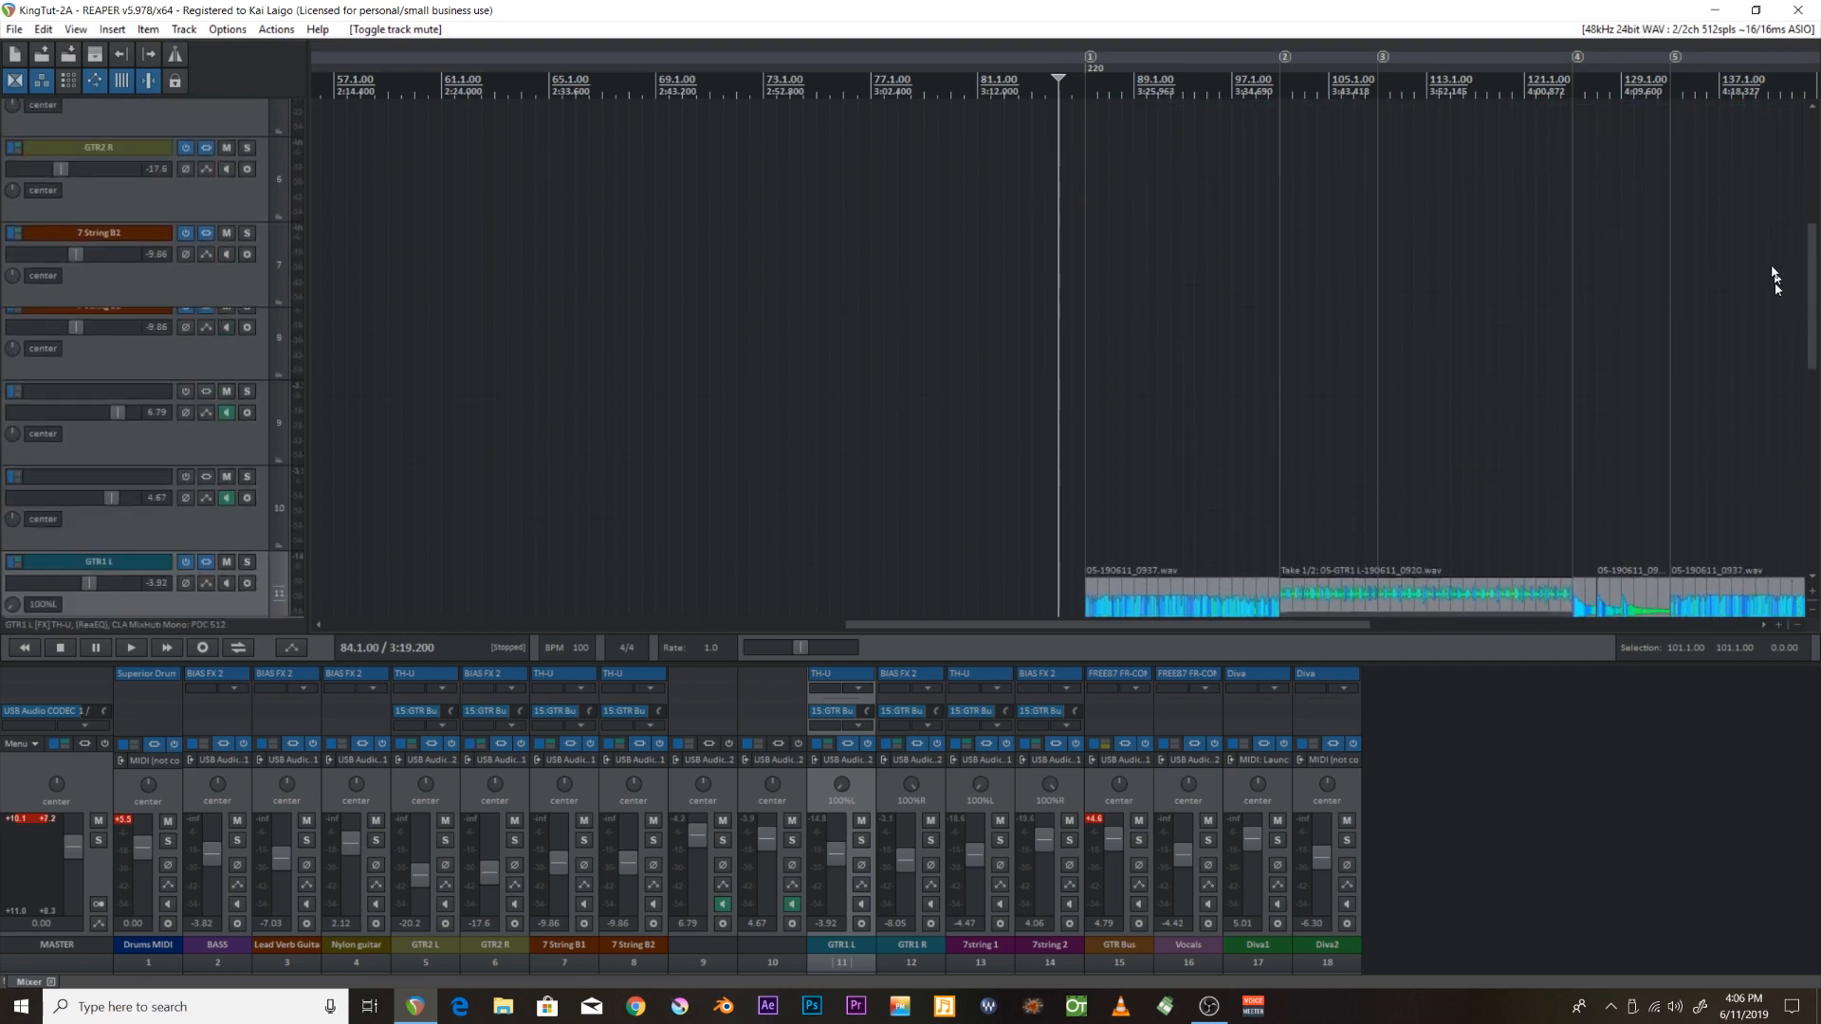
pyautogui.scroll(-5, 1776, 275)
pyautogui.scroll(-2, 1769, 384)
pyautogui.scroll(6, 1792, 312)
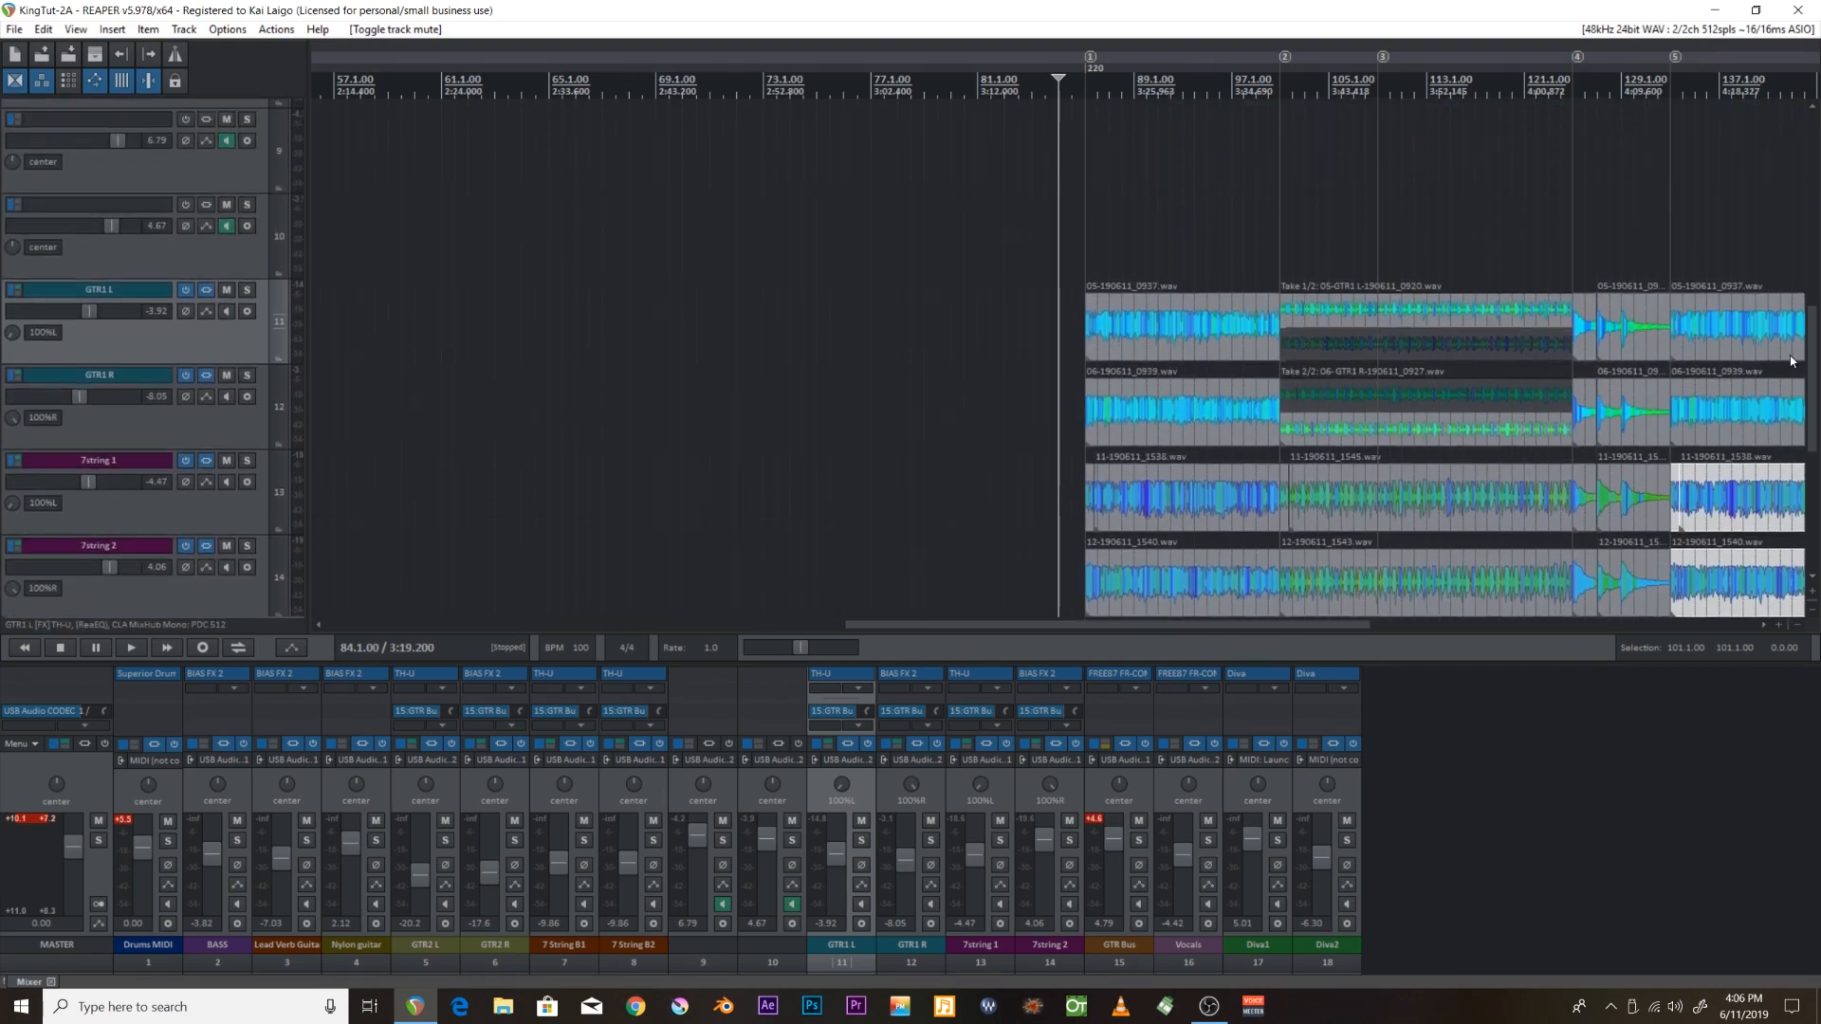
pyautogui.moveTo(1795, 308)
pyautogui.mouseDown()
pyautogui.moveTo(1796, 289)
pyautogui.moveTo(1790, 323)
pyautogui.mouseUp()
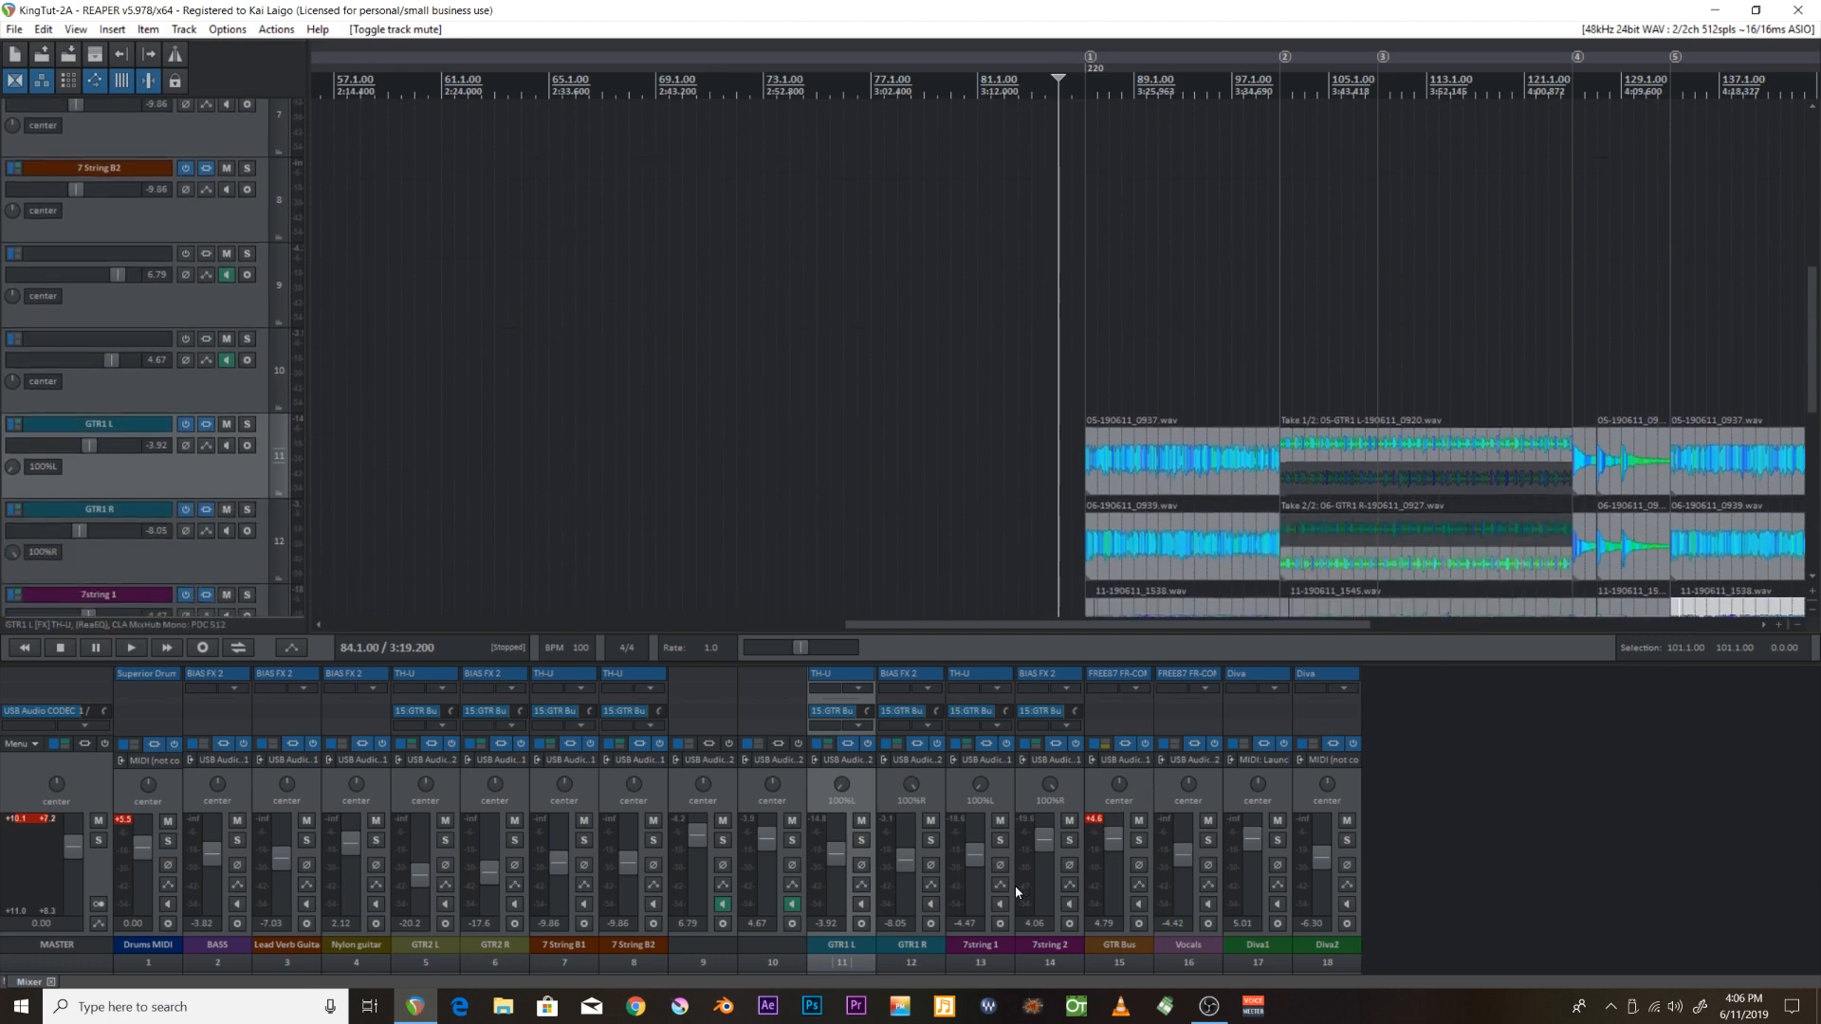
pyautogui.scroll(-5, 1806, 408)
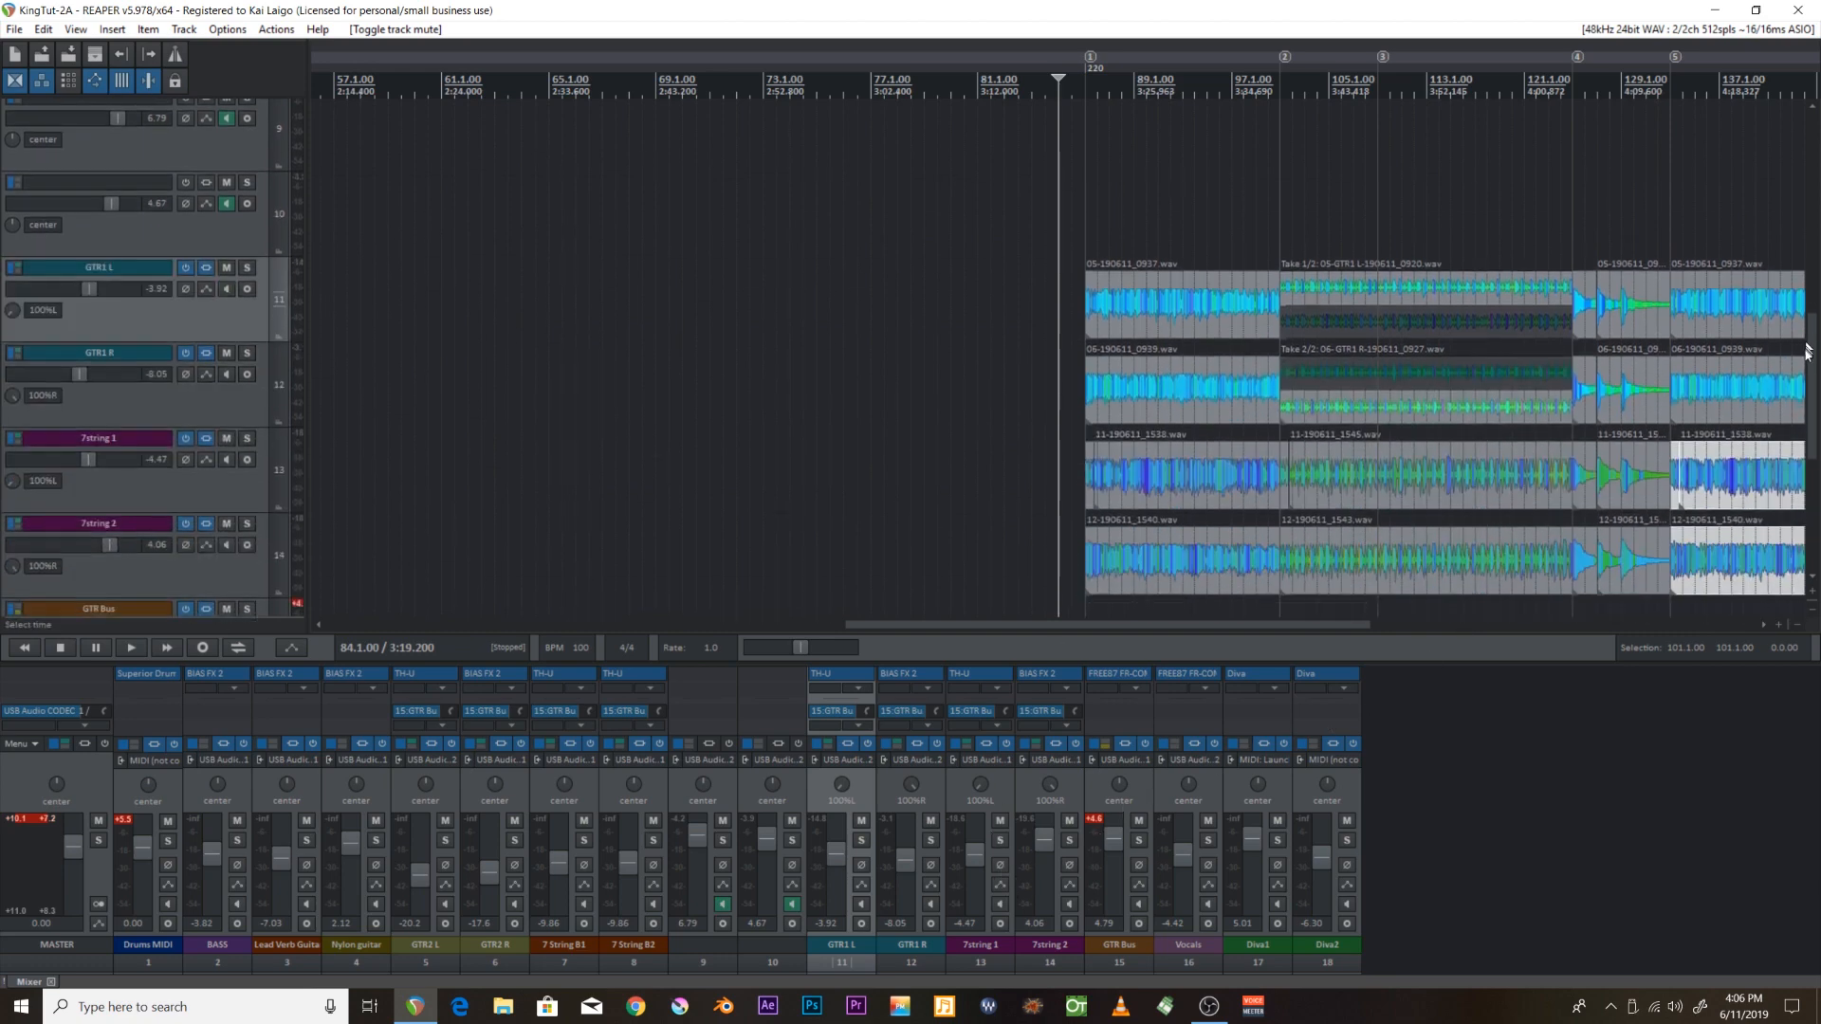
pyautogui.scroll(4, 1799, 370)
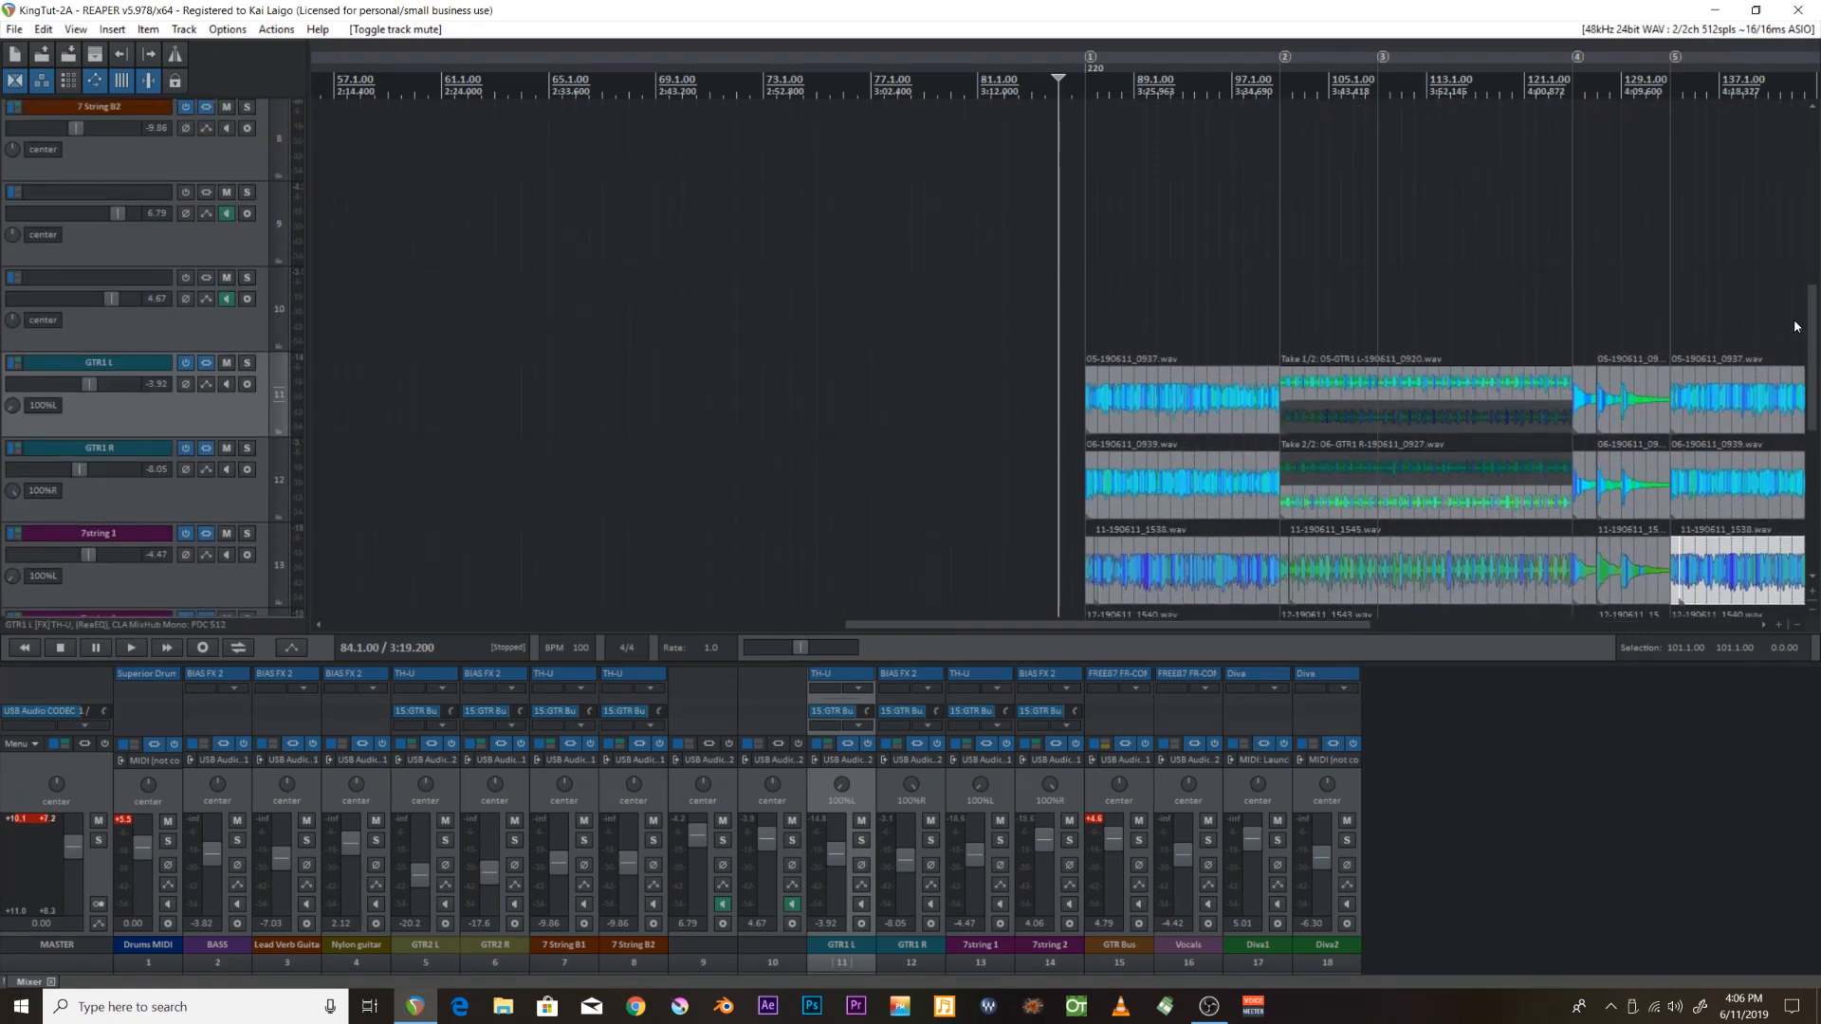
# Move the BASS track to sit directly before GTR1 L.
pyautogui.moveTo(1792, 330)
pyautogui.mouseDown()
pyautogui.moveTo(1799, 366)
pyautogui.moveTo(1796, 285)
pyautogui.moveTo(1799, 301)
pyautogui.mouseUp()
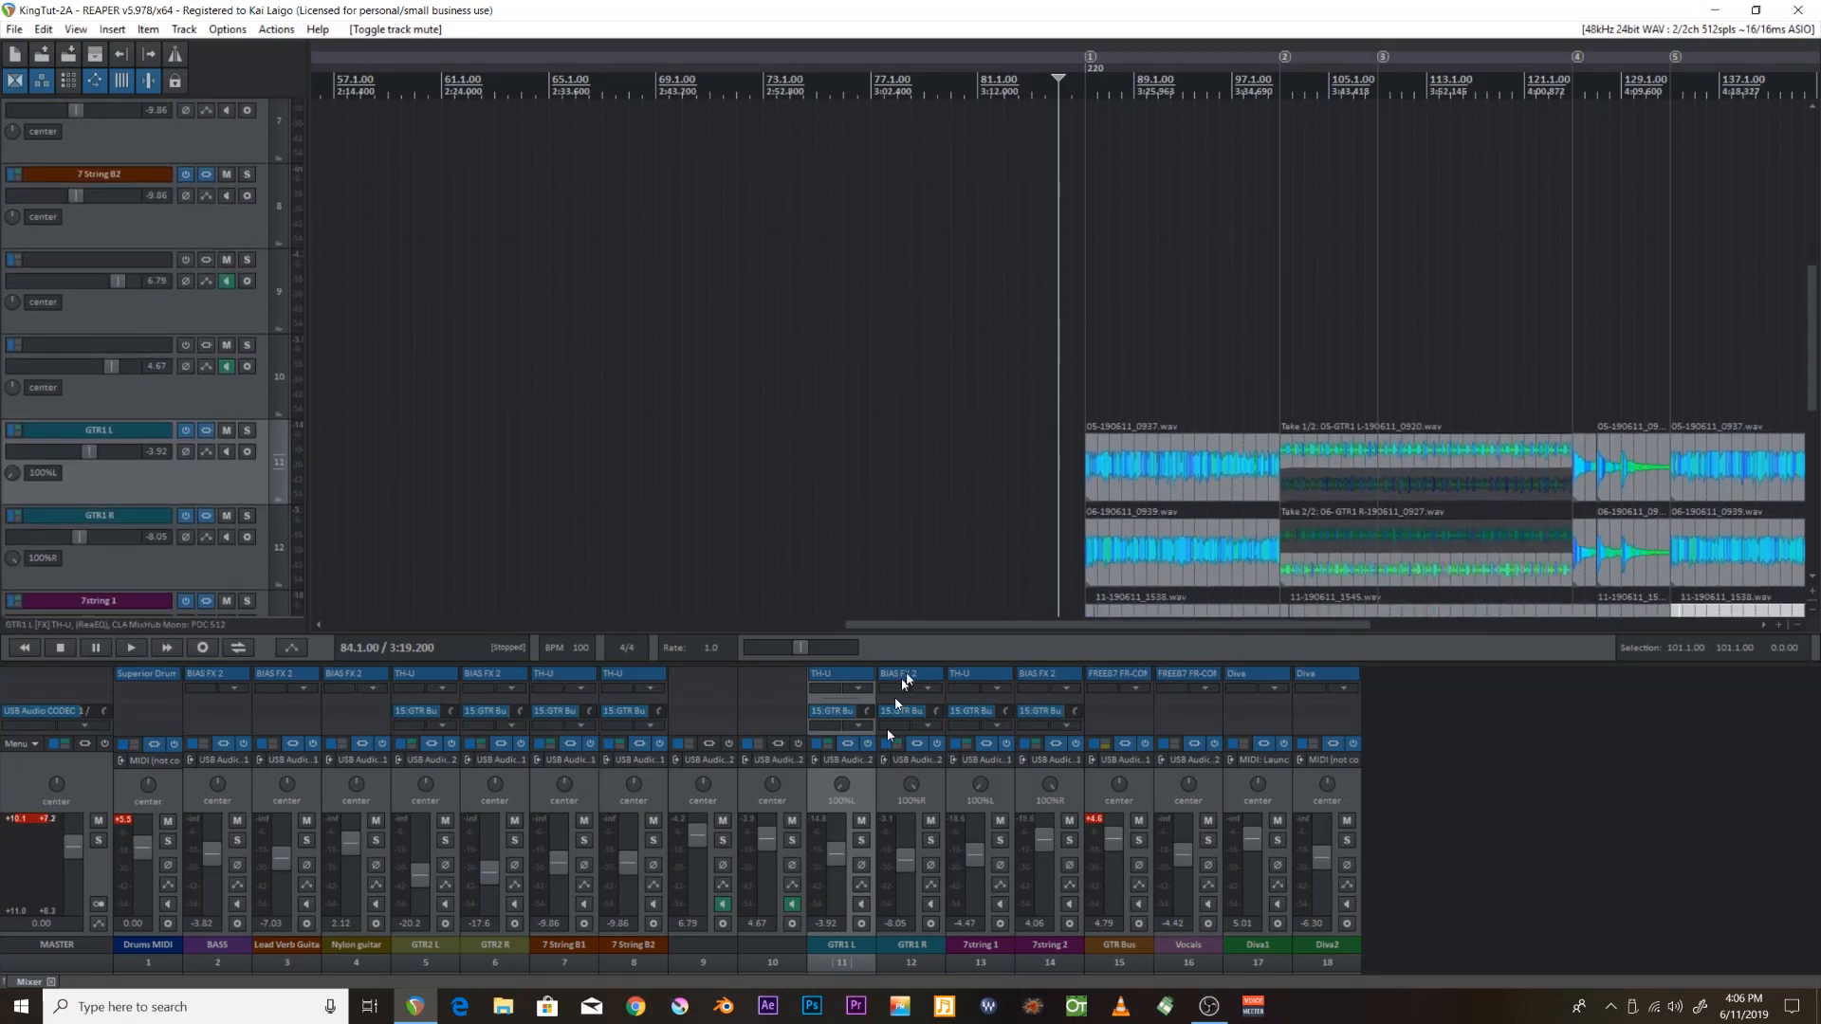
pyautogui.scroll(-3, 1454, 294)
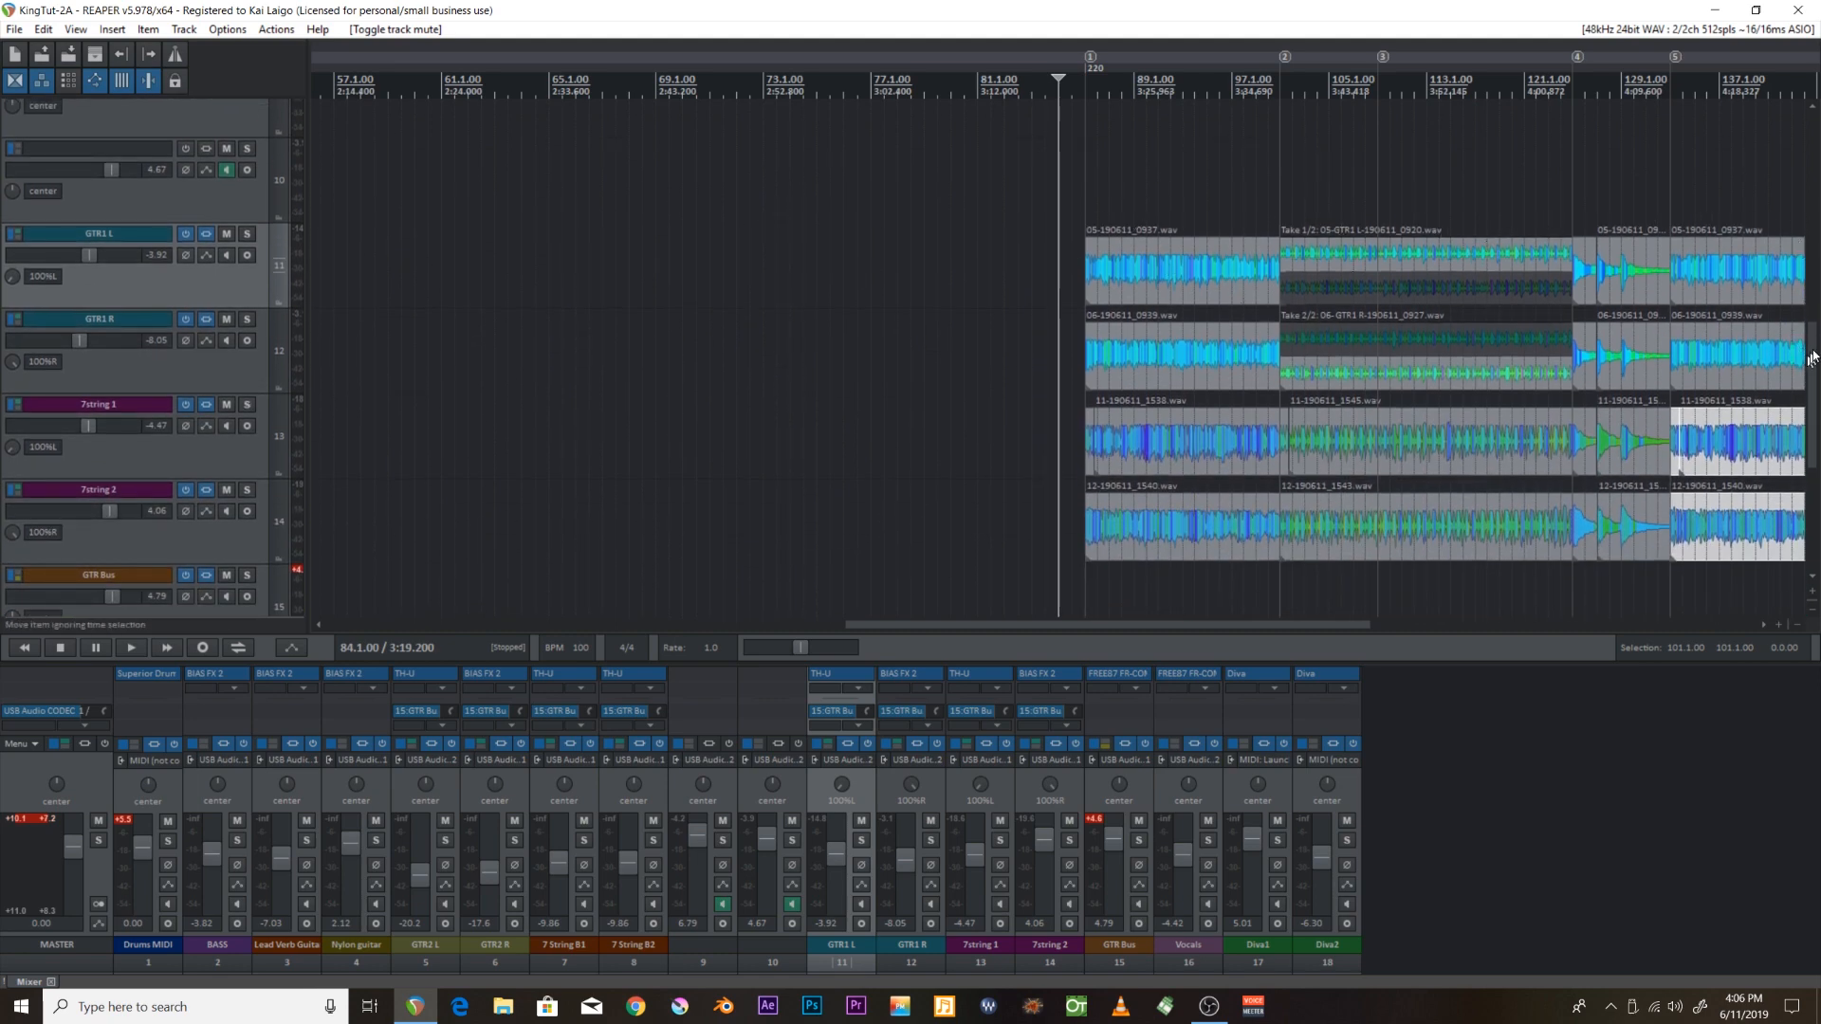
pyautogui.moveTo(1811, 359); pyautogui.dragTo(1789, 123)
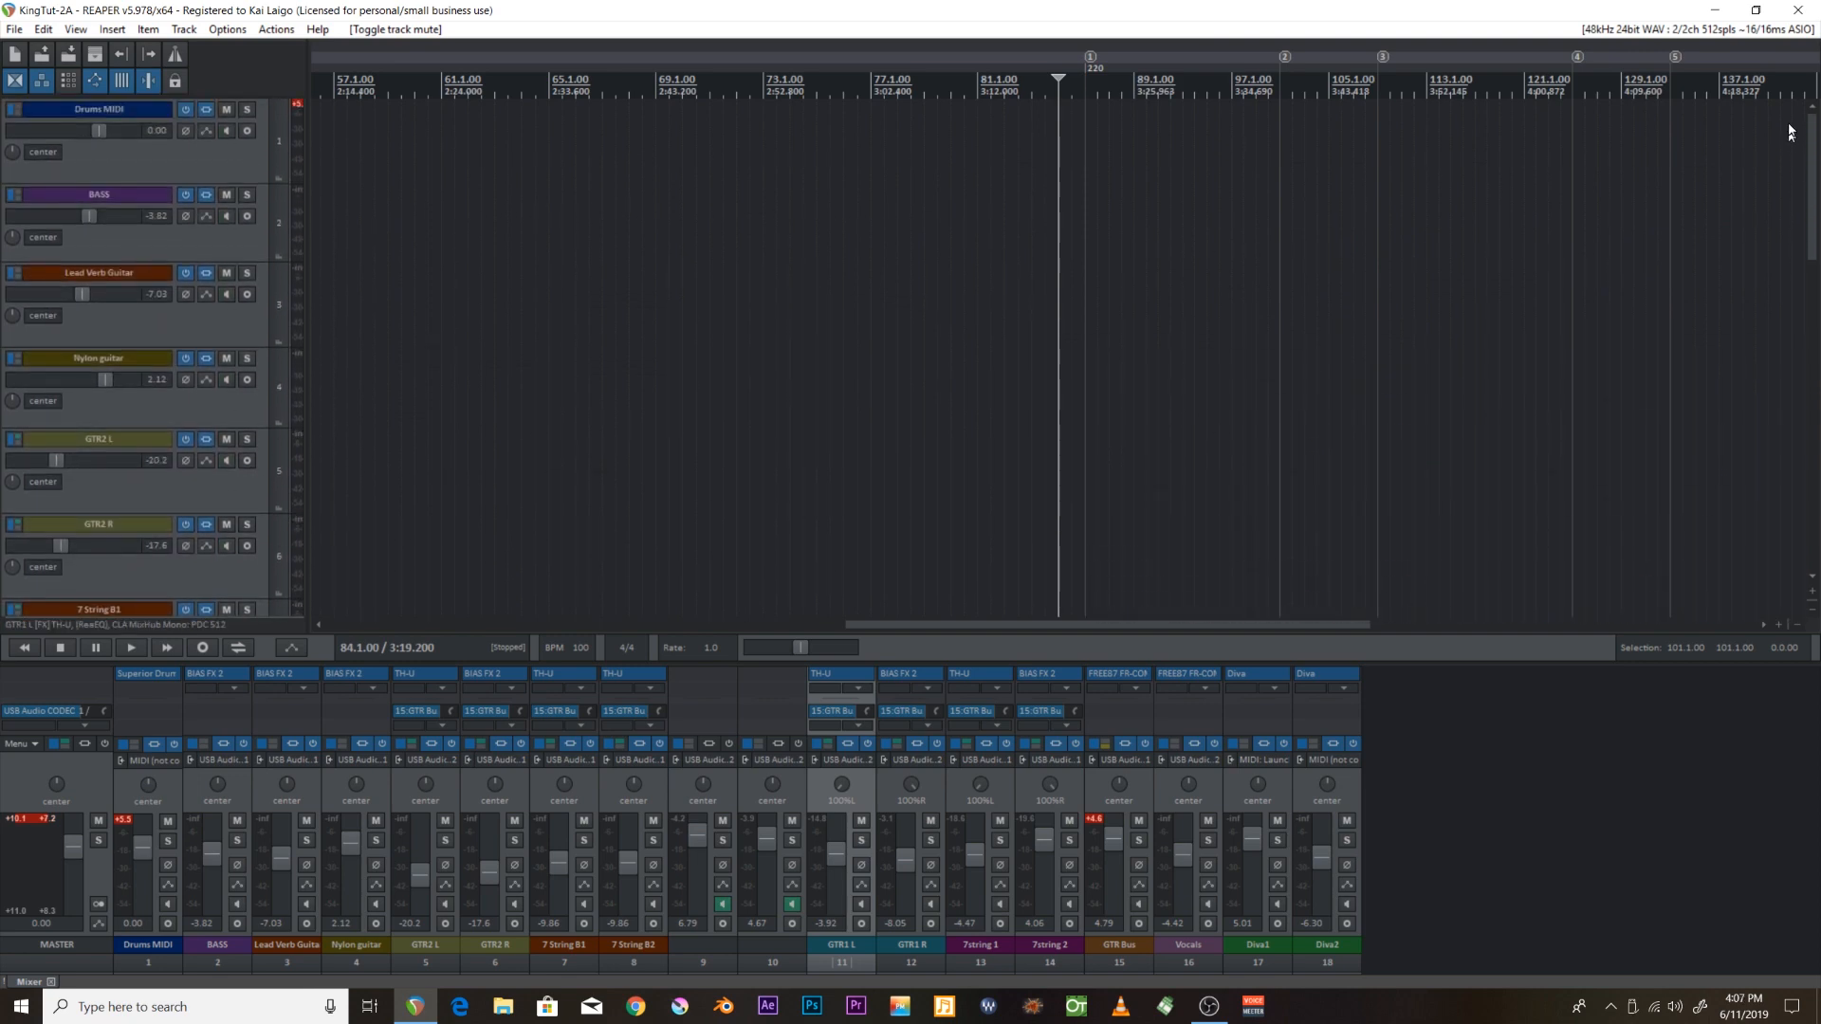
pyautogui.click(214, 246)
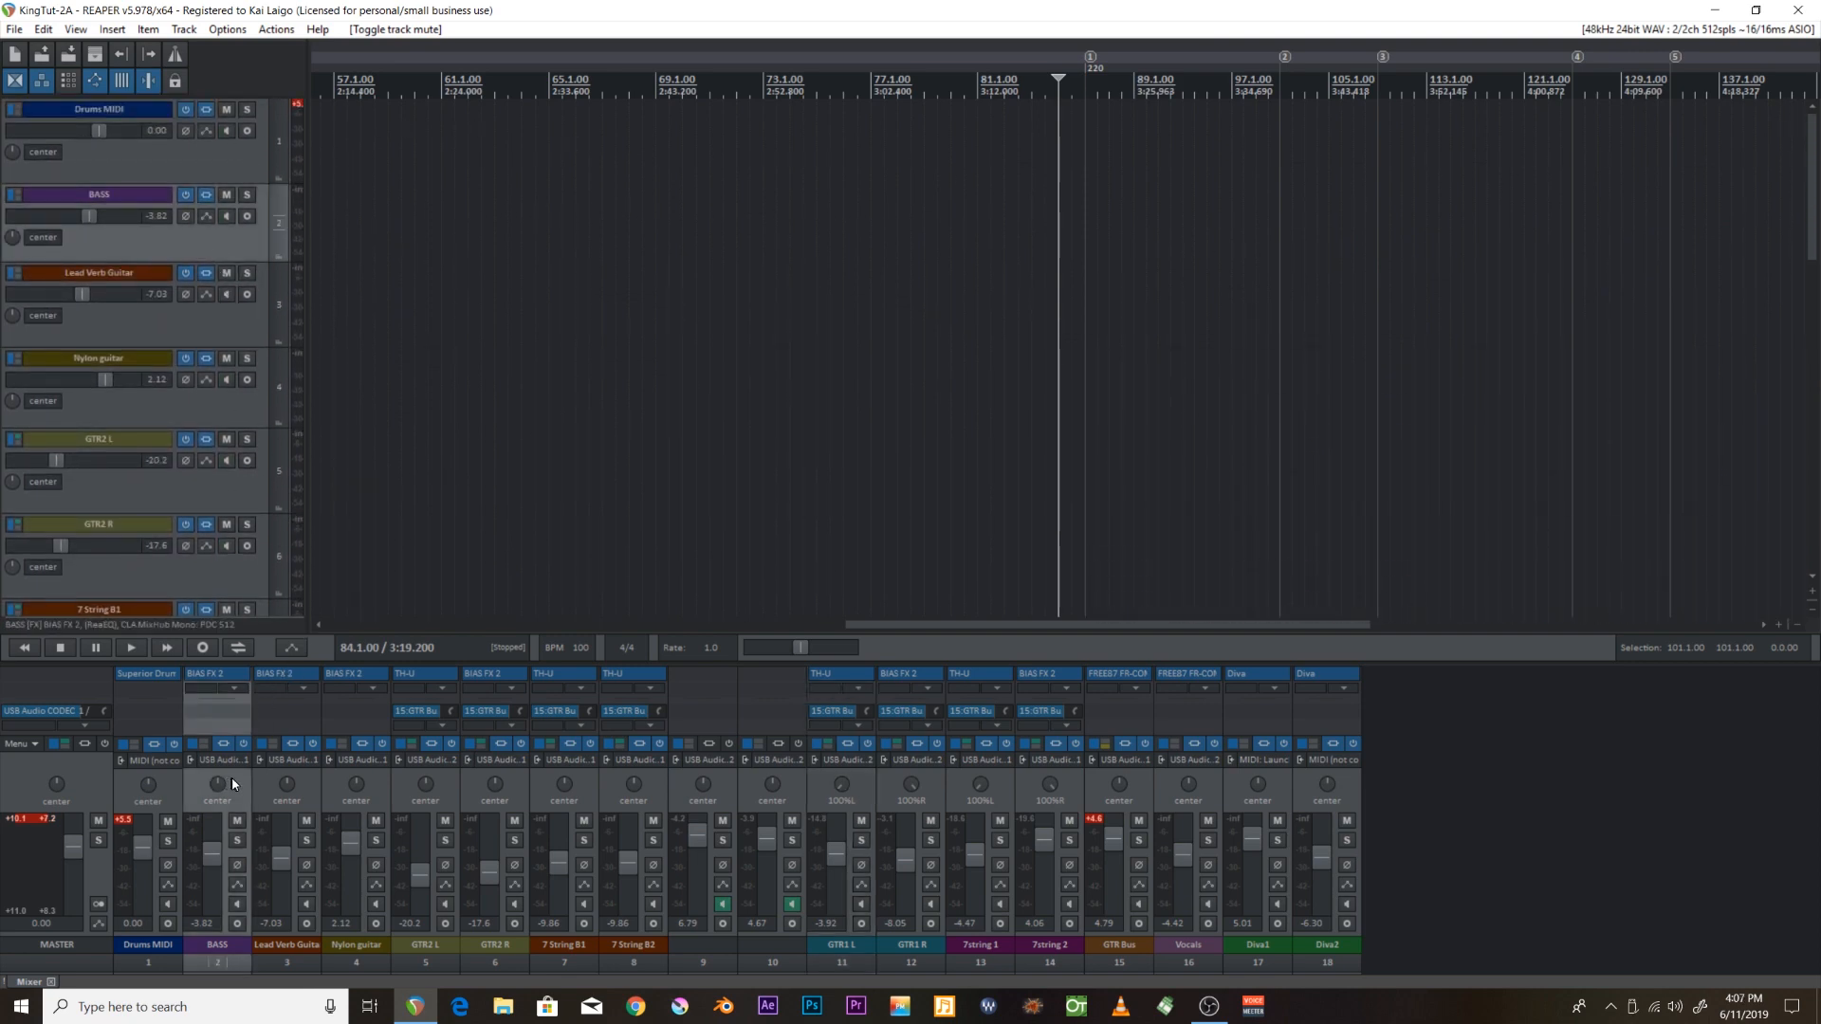
pyautogui.moveTo(233, 783); pyautogui.dragTo(829, 783)
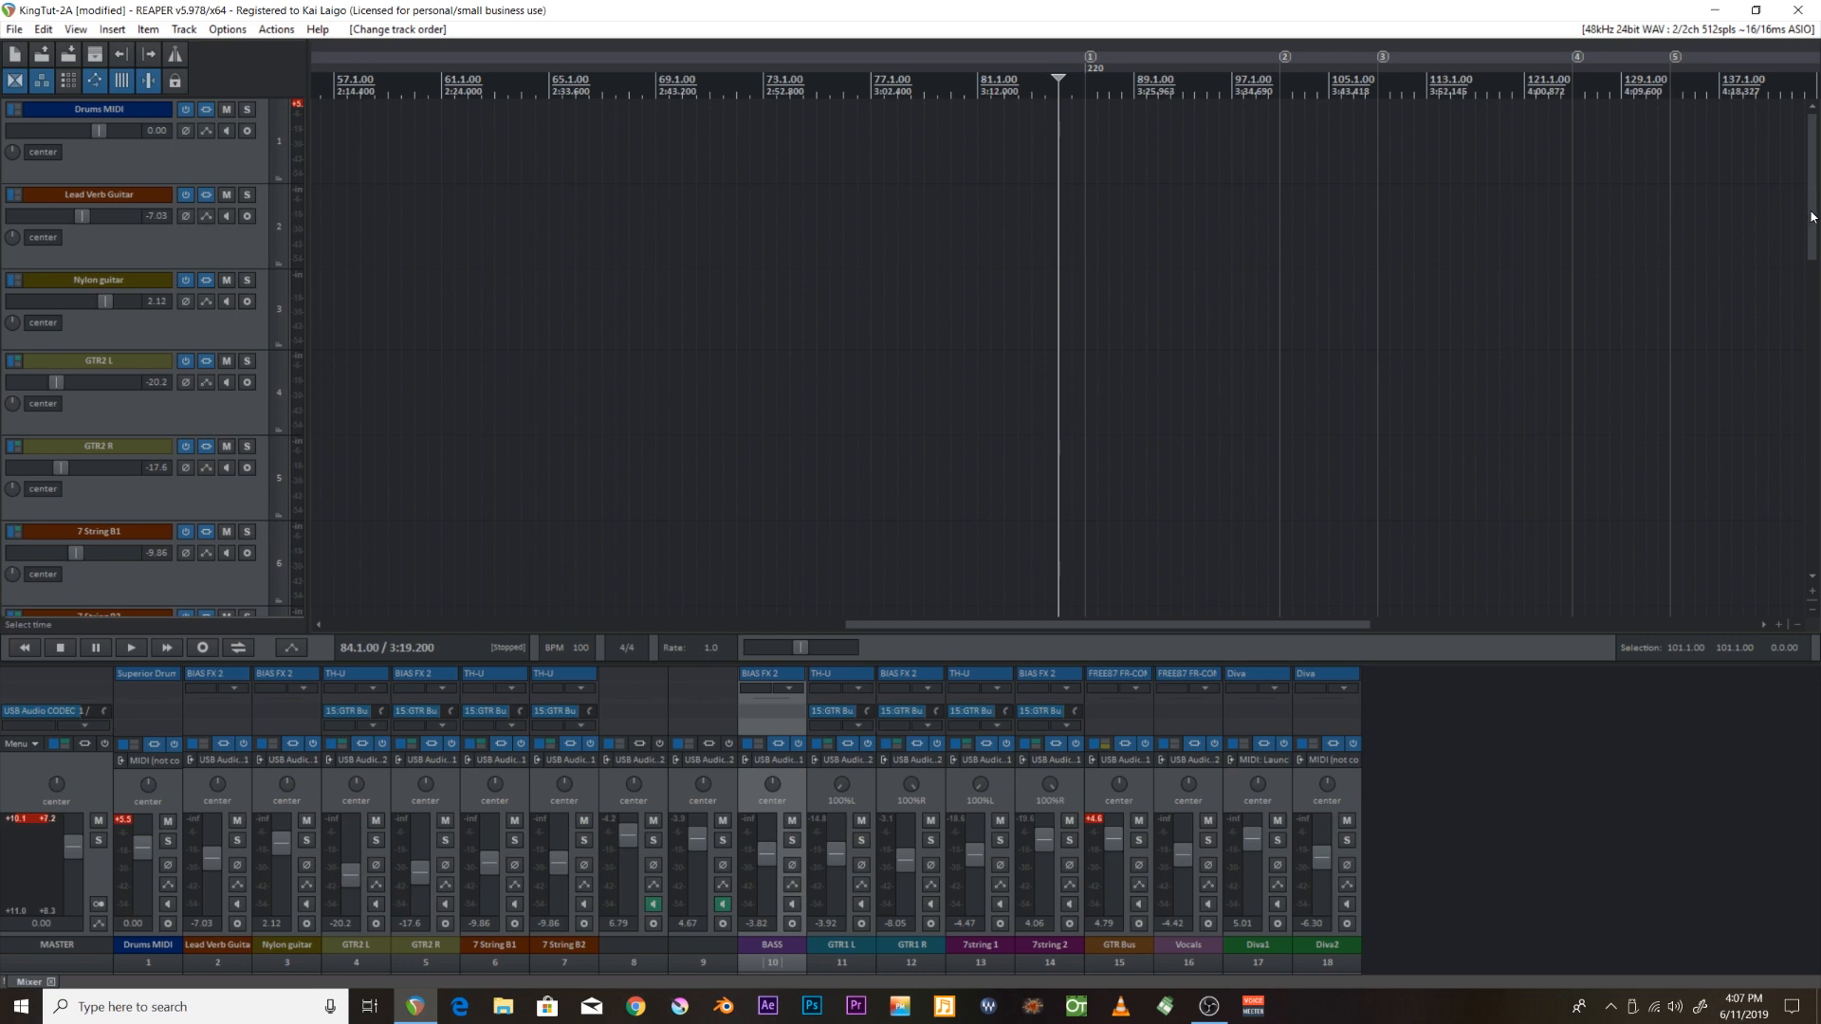
# Examine the reordered track list around BASS and the start of the guitar section at 85.1.00.
pyautogui.moveTo(1811, 216); pyautogui.dragTo(1759, 499)
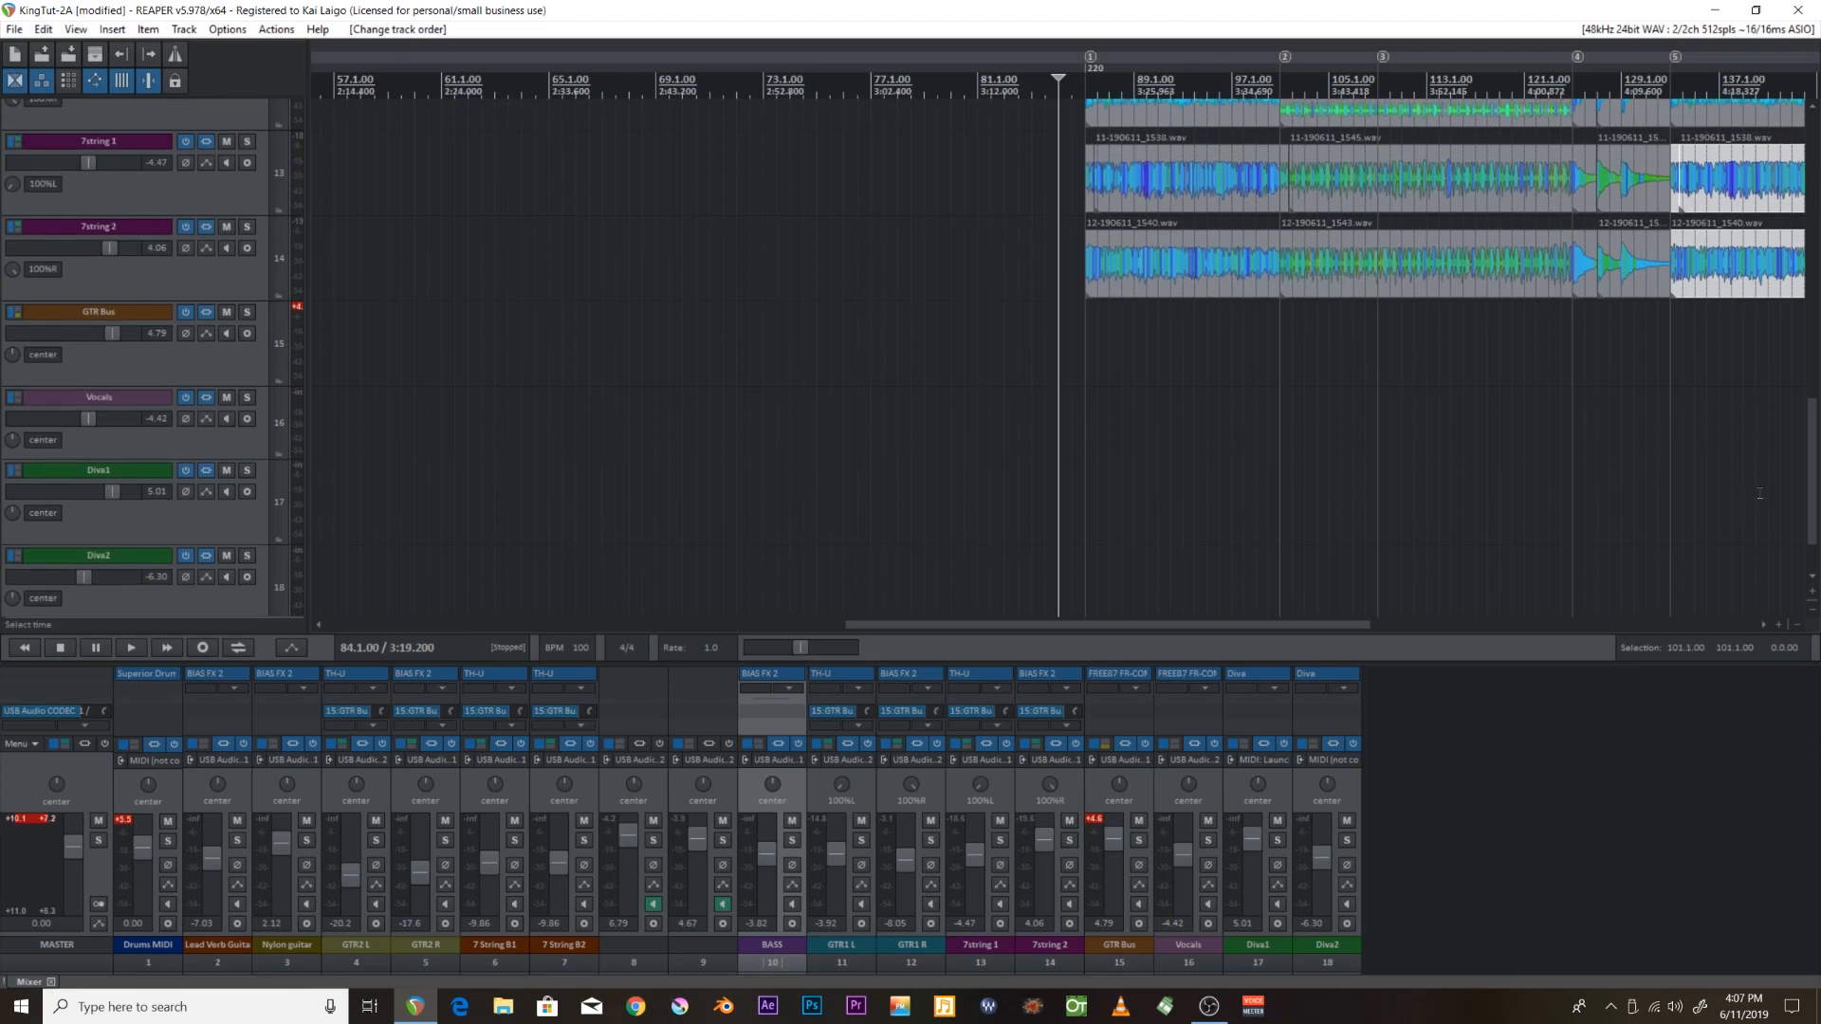
pyautogui.click(245, 378)
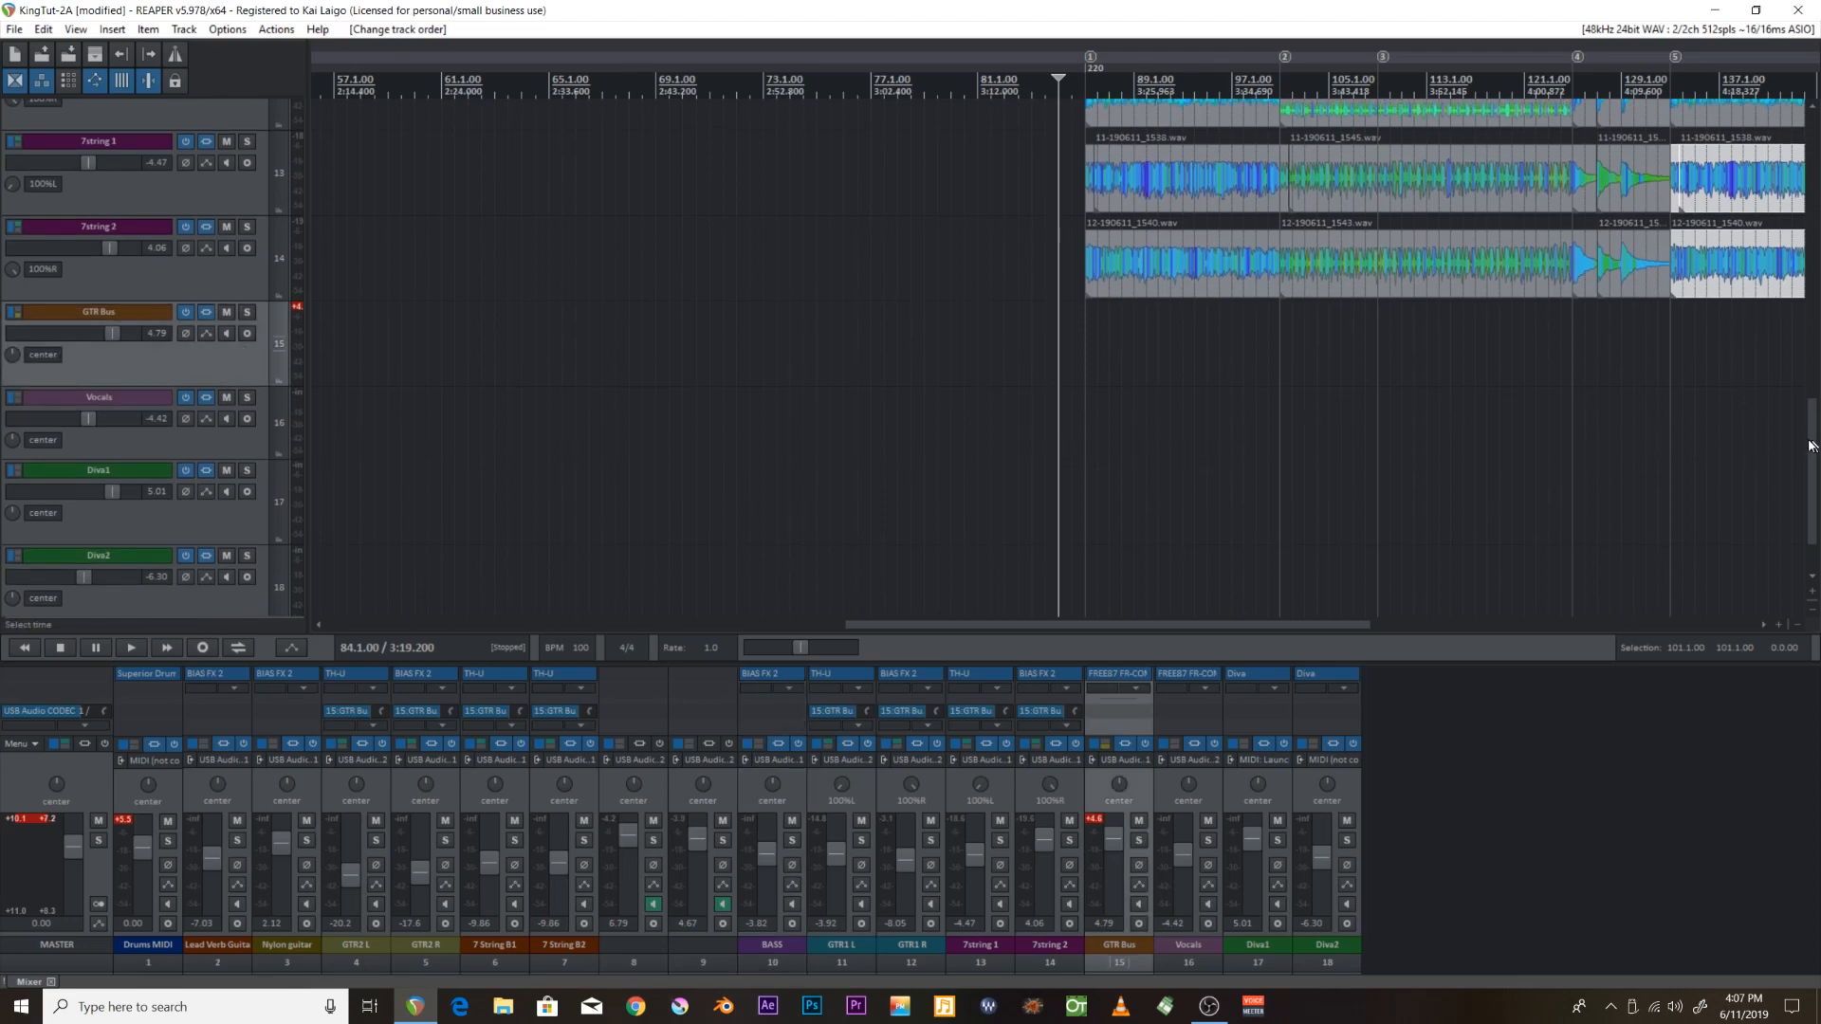
pyautogui.moveTo(1812, 447); pyautogui.dragTo(1777, 318)
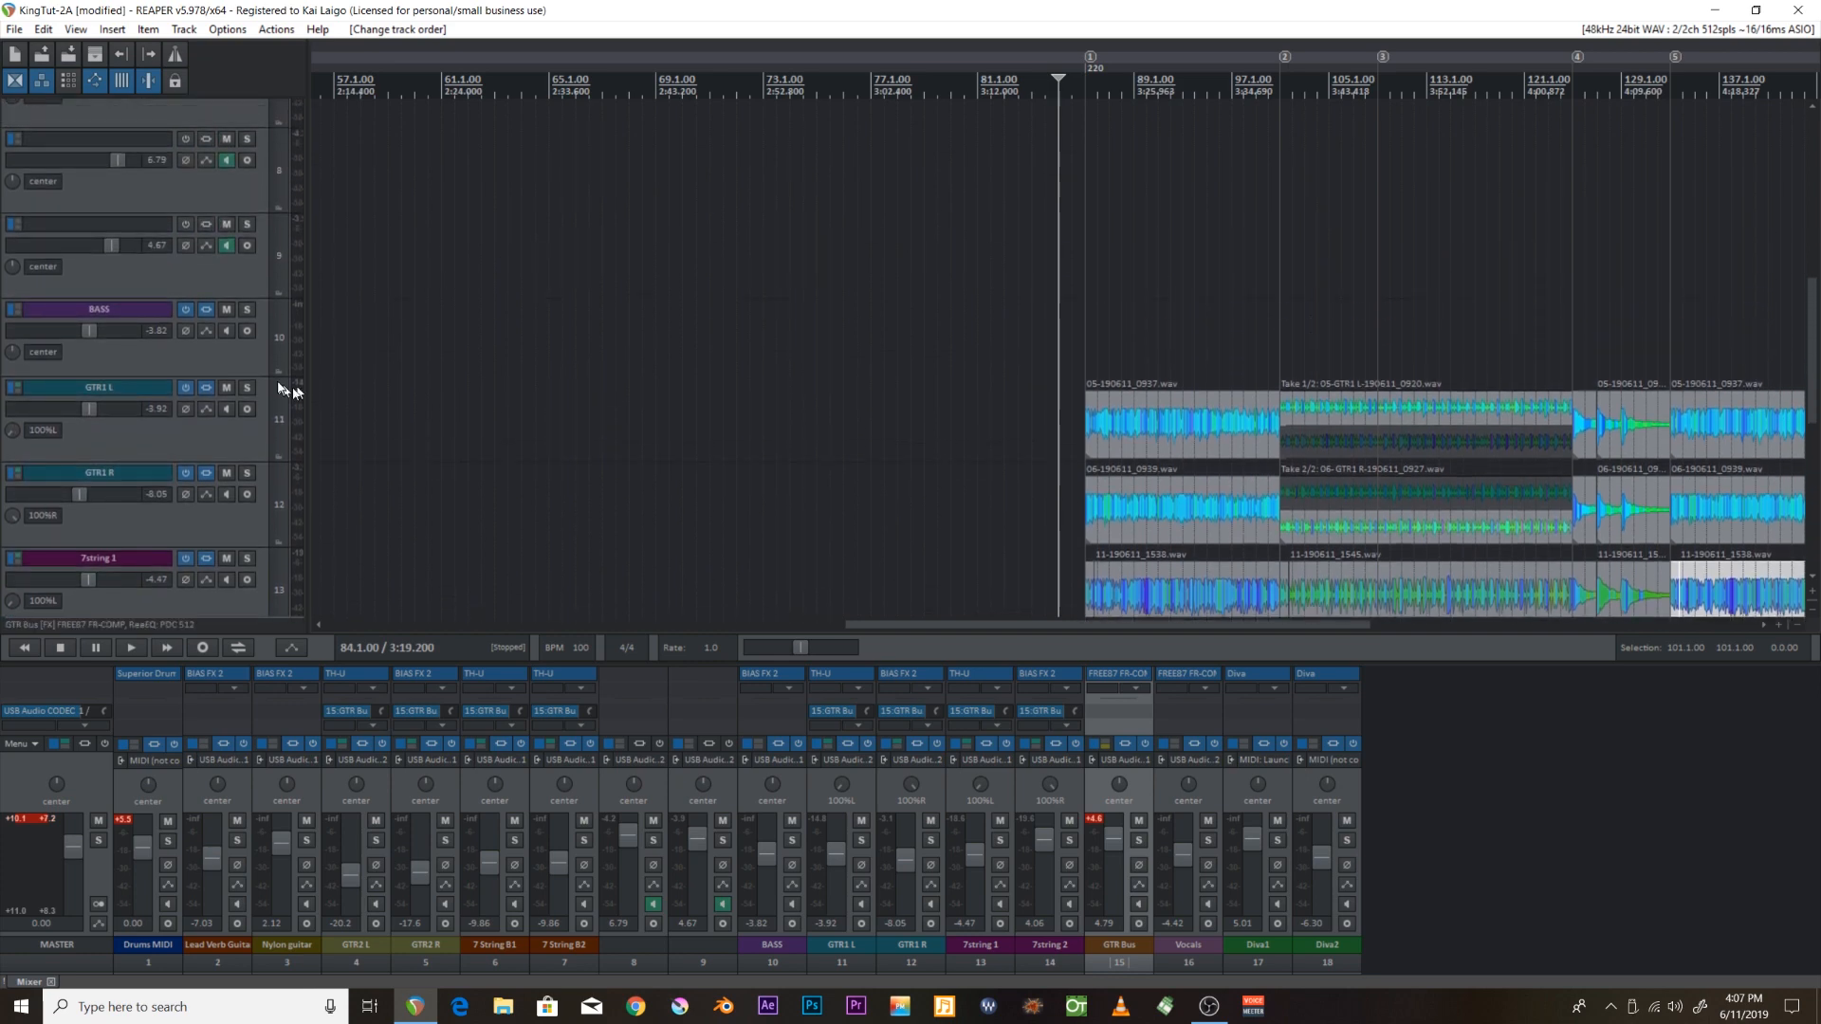
pyautogui.click(240, 368)
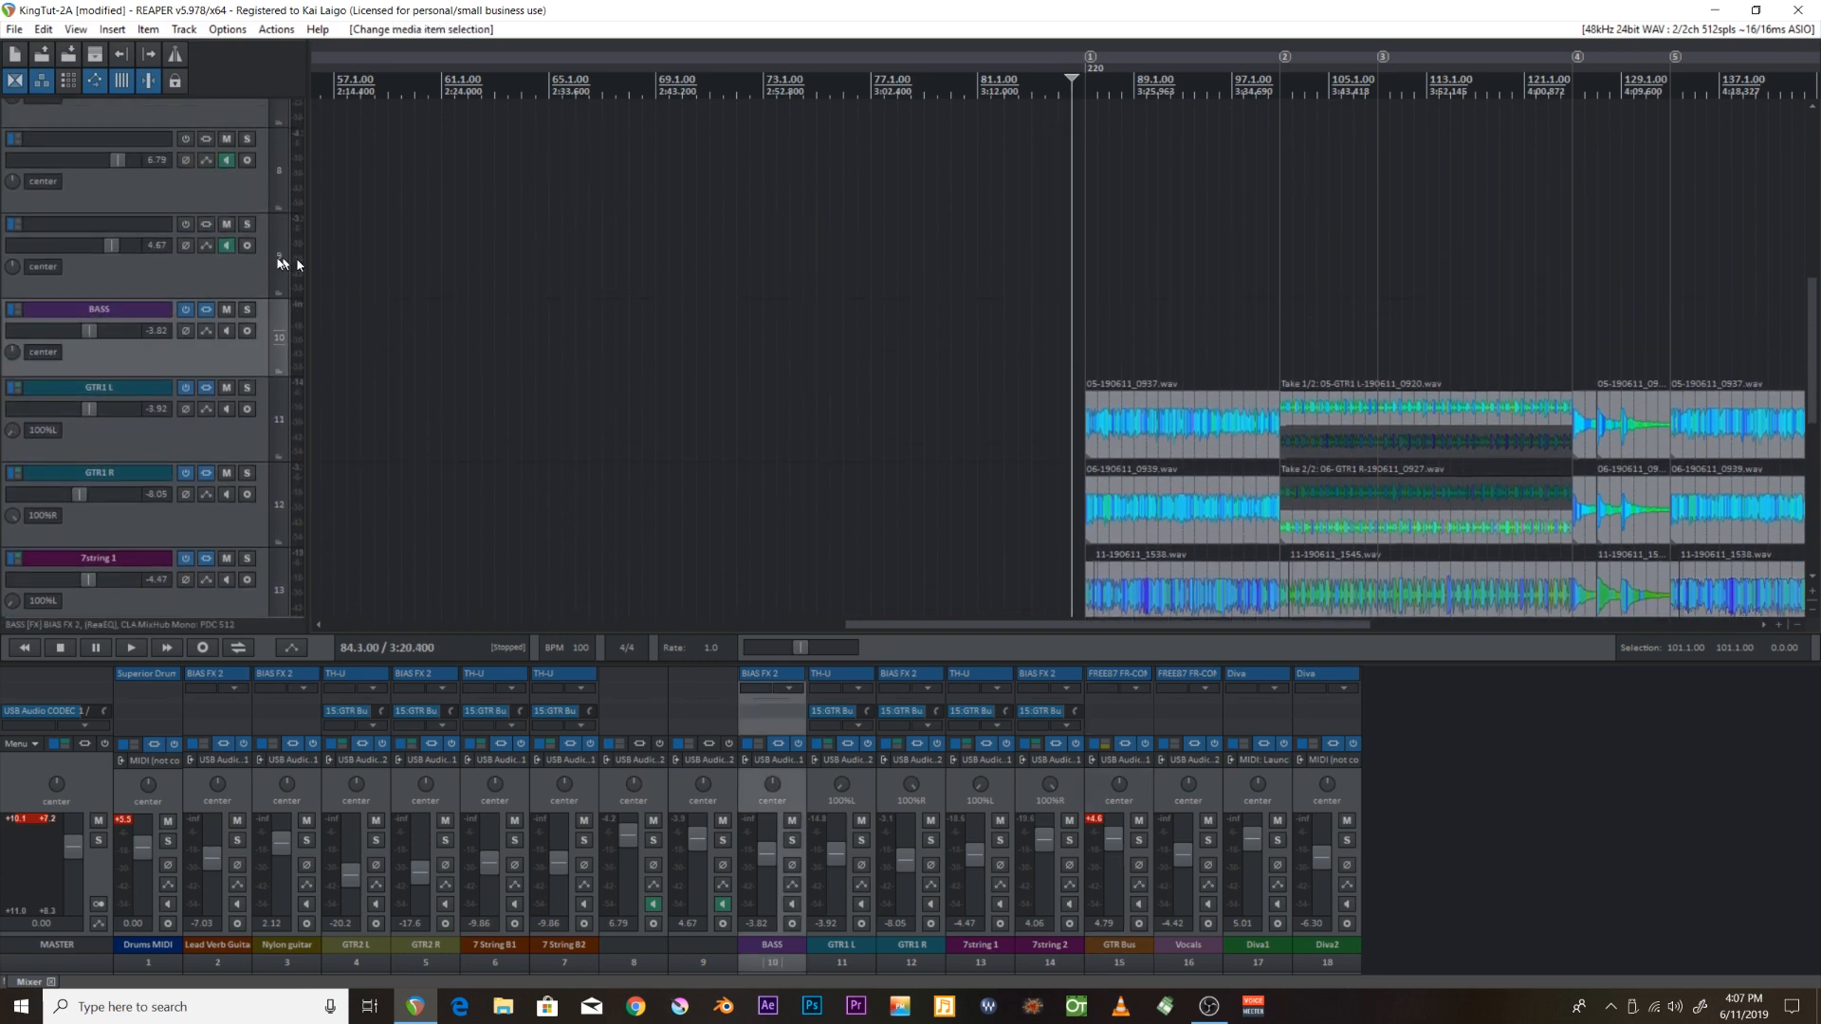
pyautogui.click(245, 275)
pyautogui.click(222, 203)
pyautogui.click(225, 275)
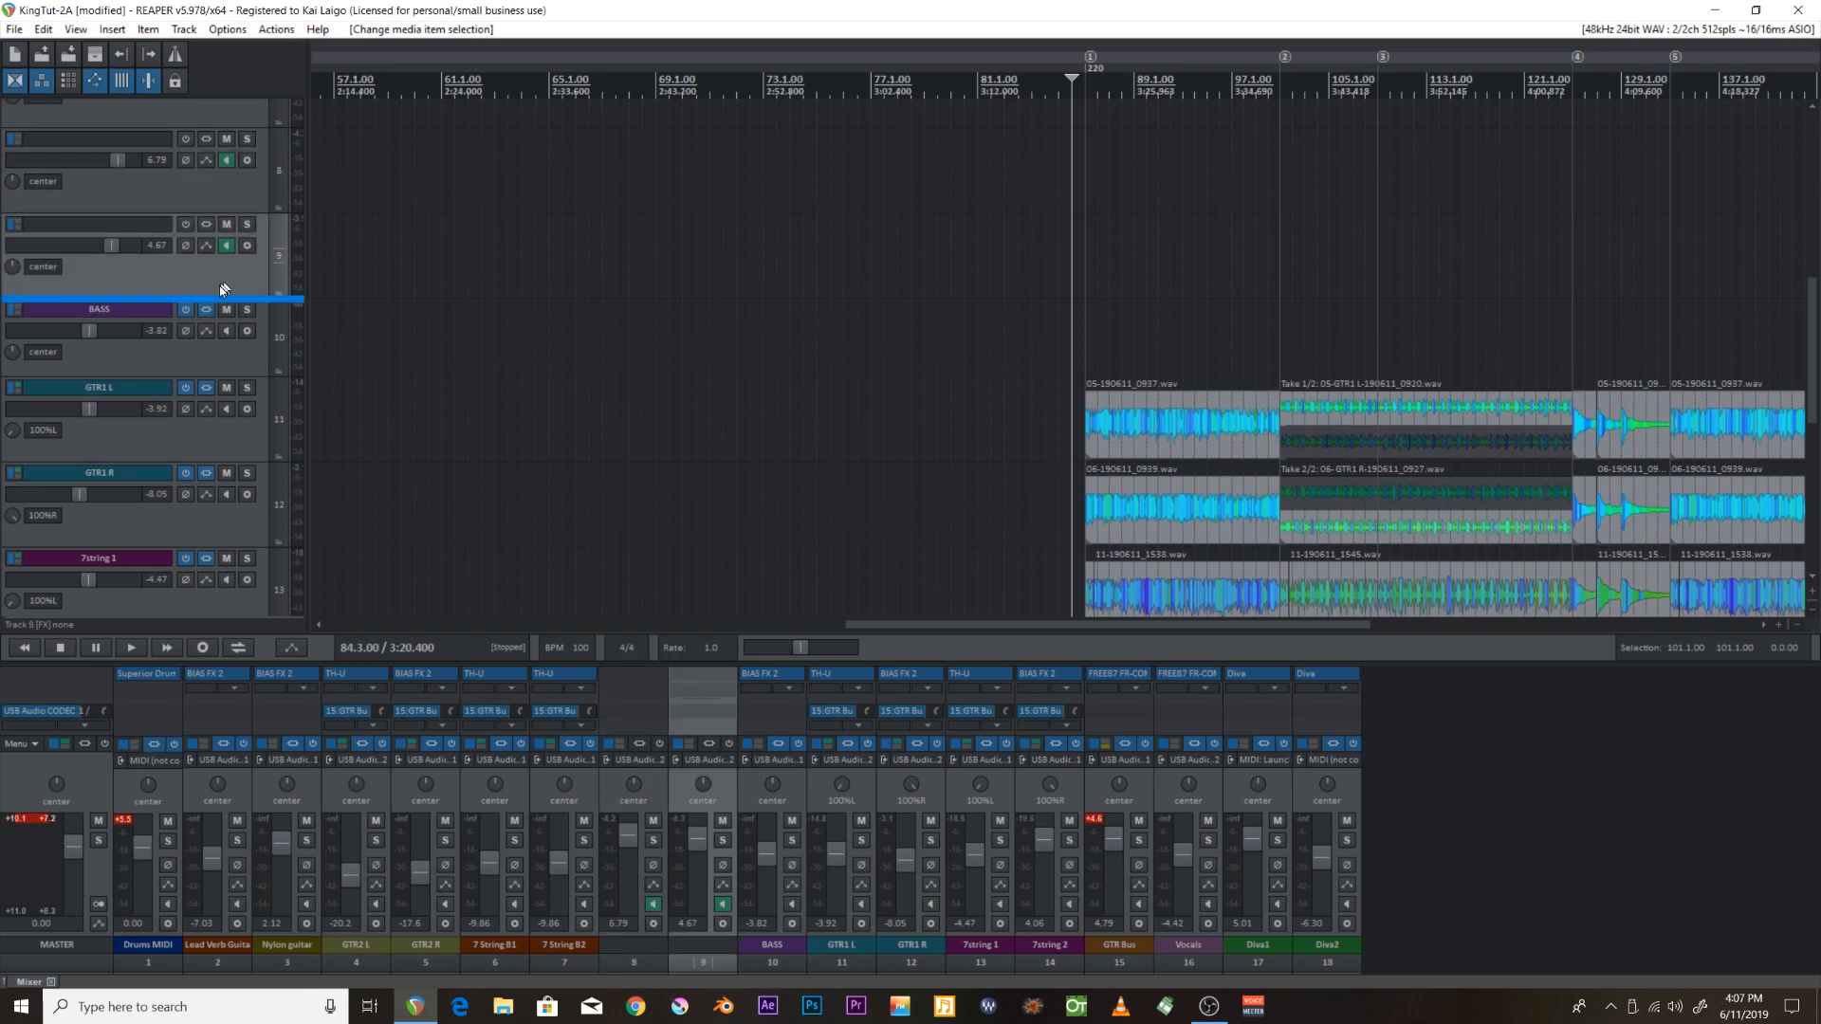
pyautogui.scroll(3, 1150, 321)
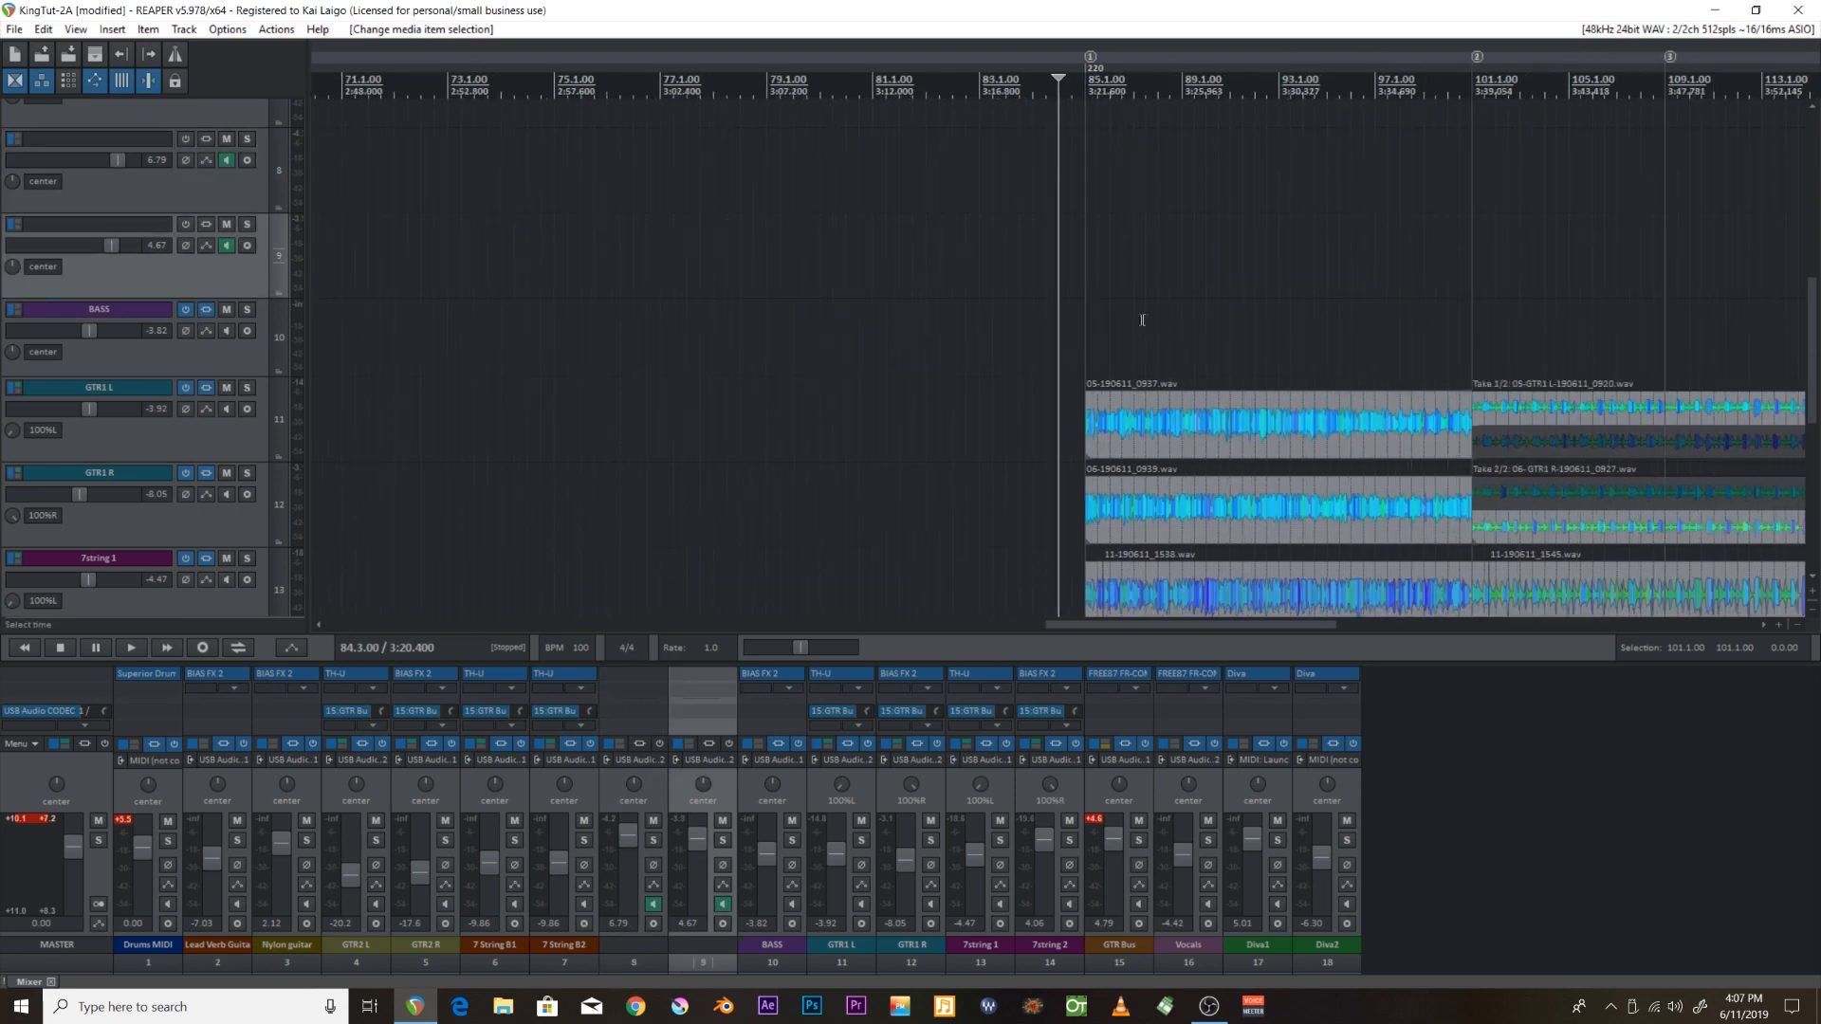
pyautogui.scroll(3, 1142, 319)
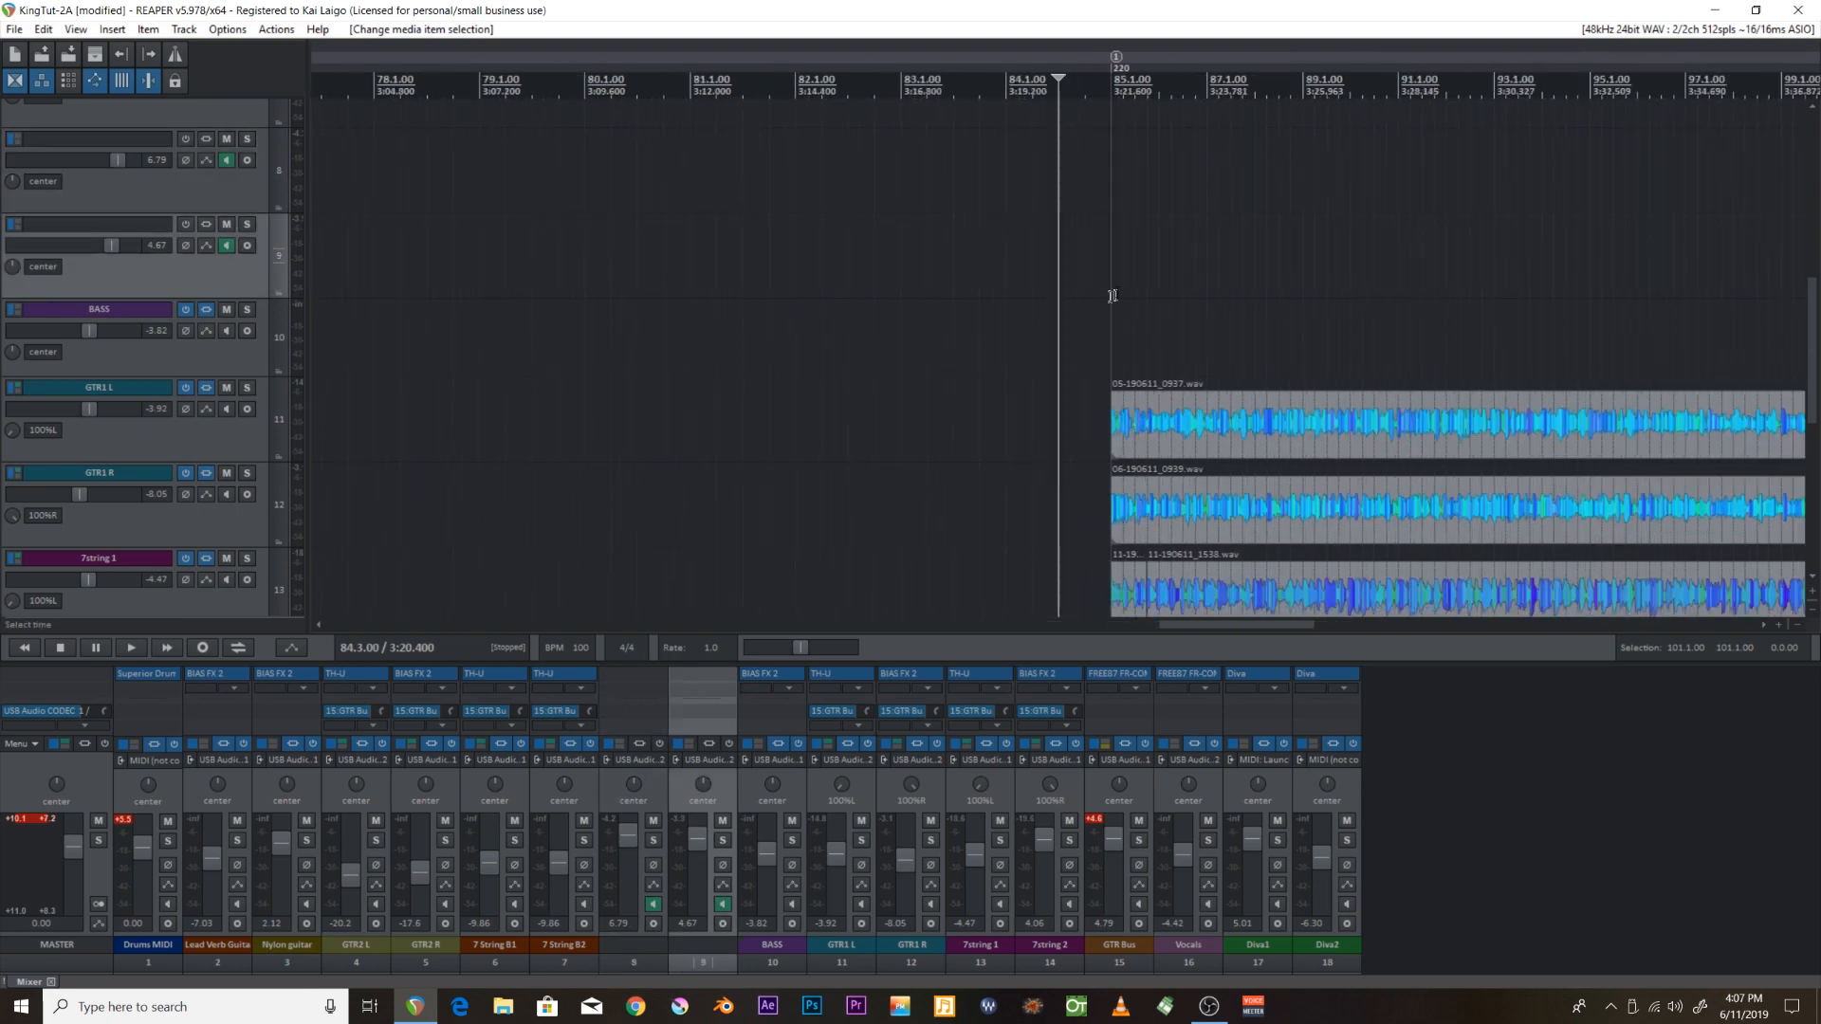
pyautogui.click(1087, 275)
pyautogui.scroll(3, 1076, 310)
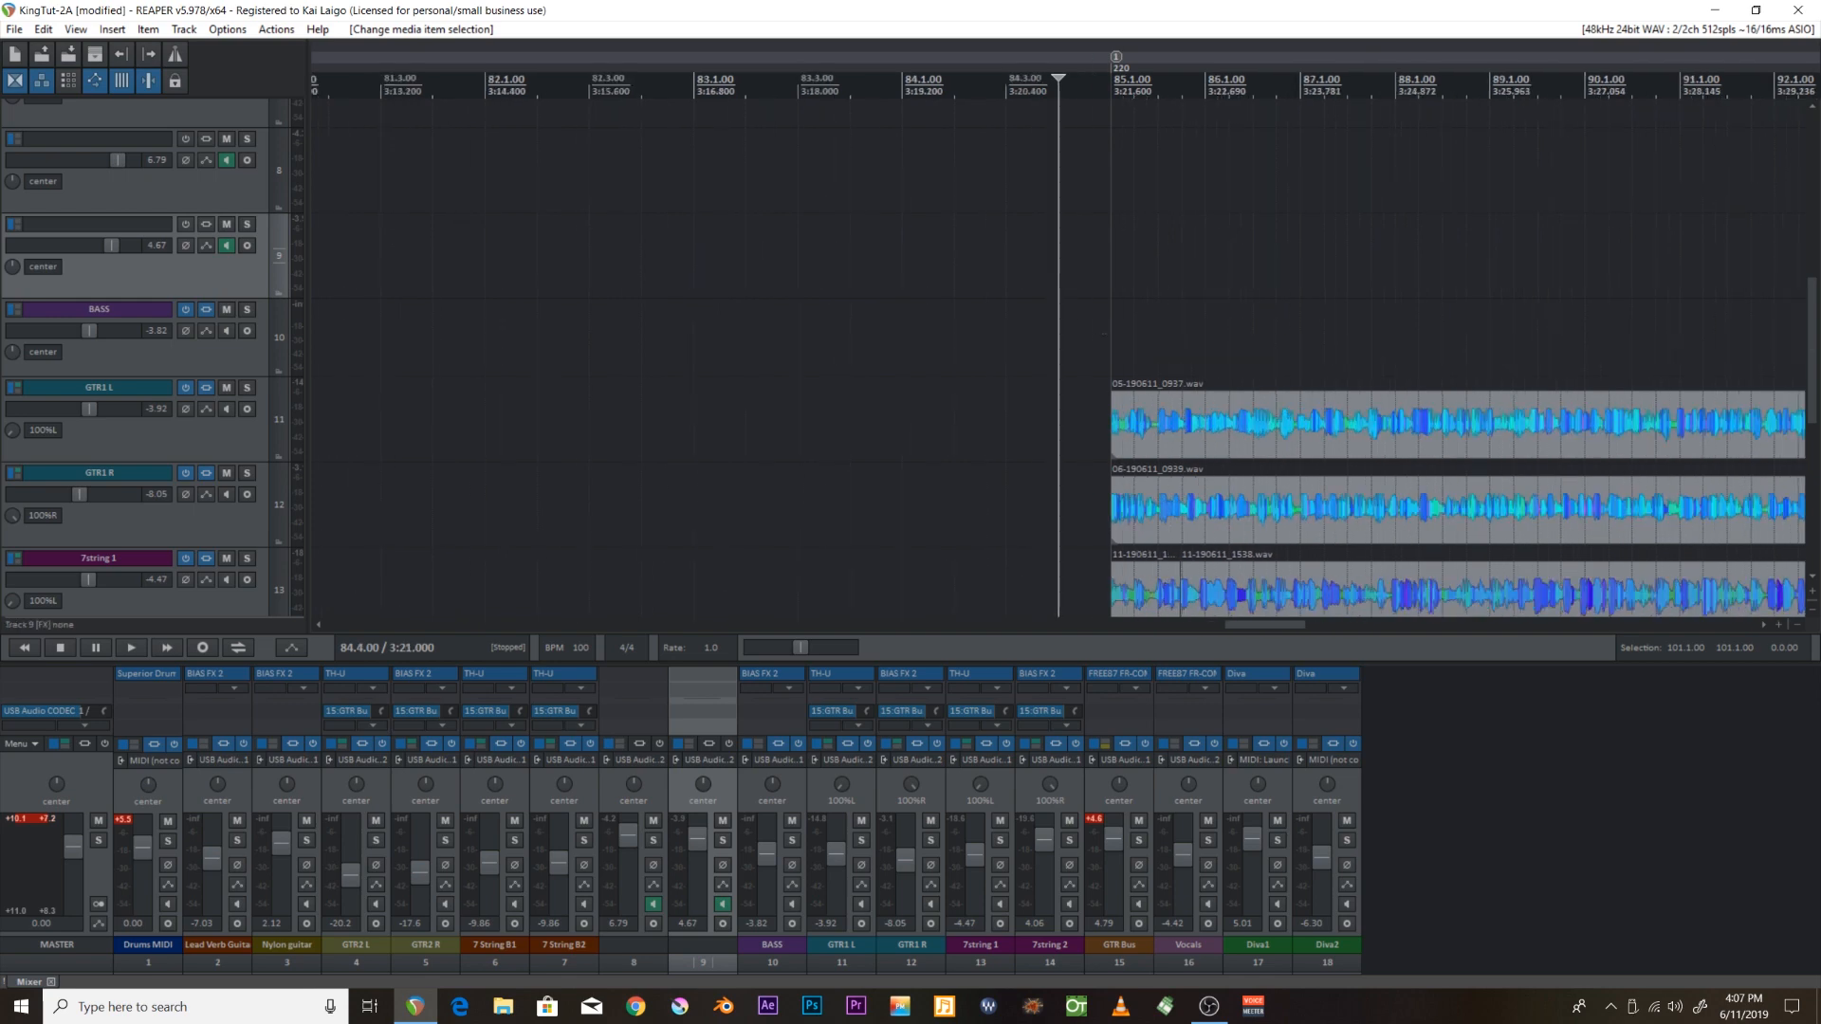
# Bypass the effects on the 7 String B1 track, and enable them again.
pyautogui.click(547, 795)
pyautogui.click(495, 784)
pyautogui.click(446, 782)
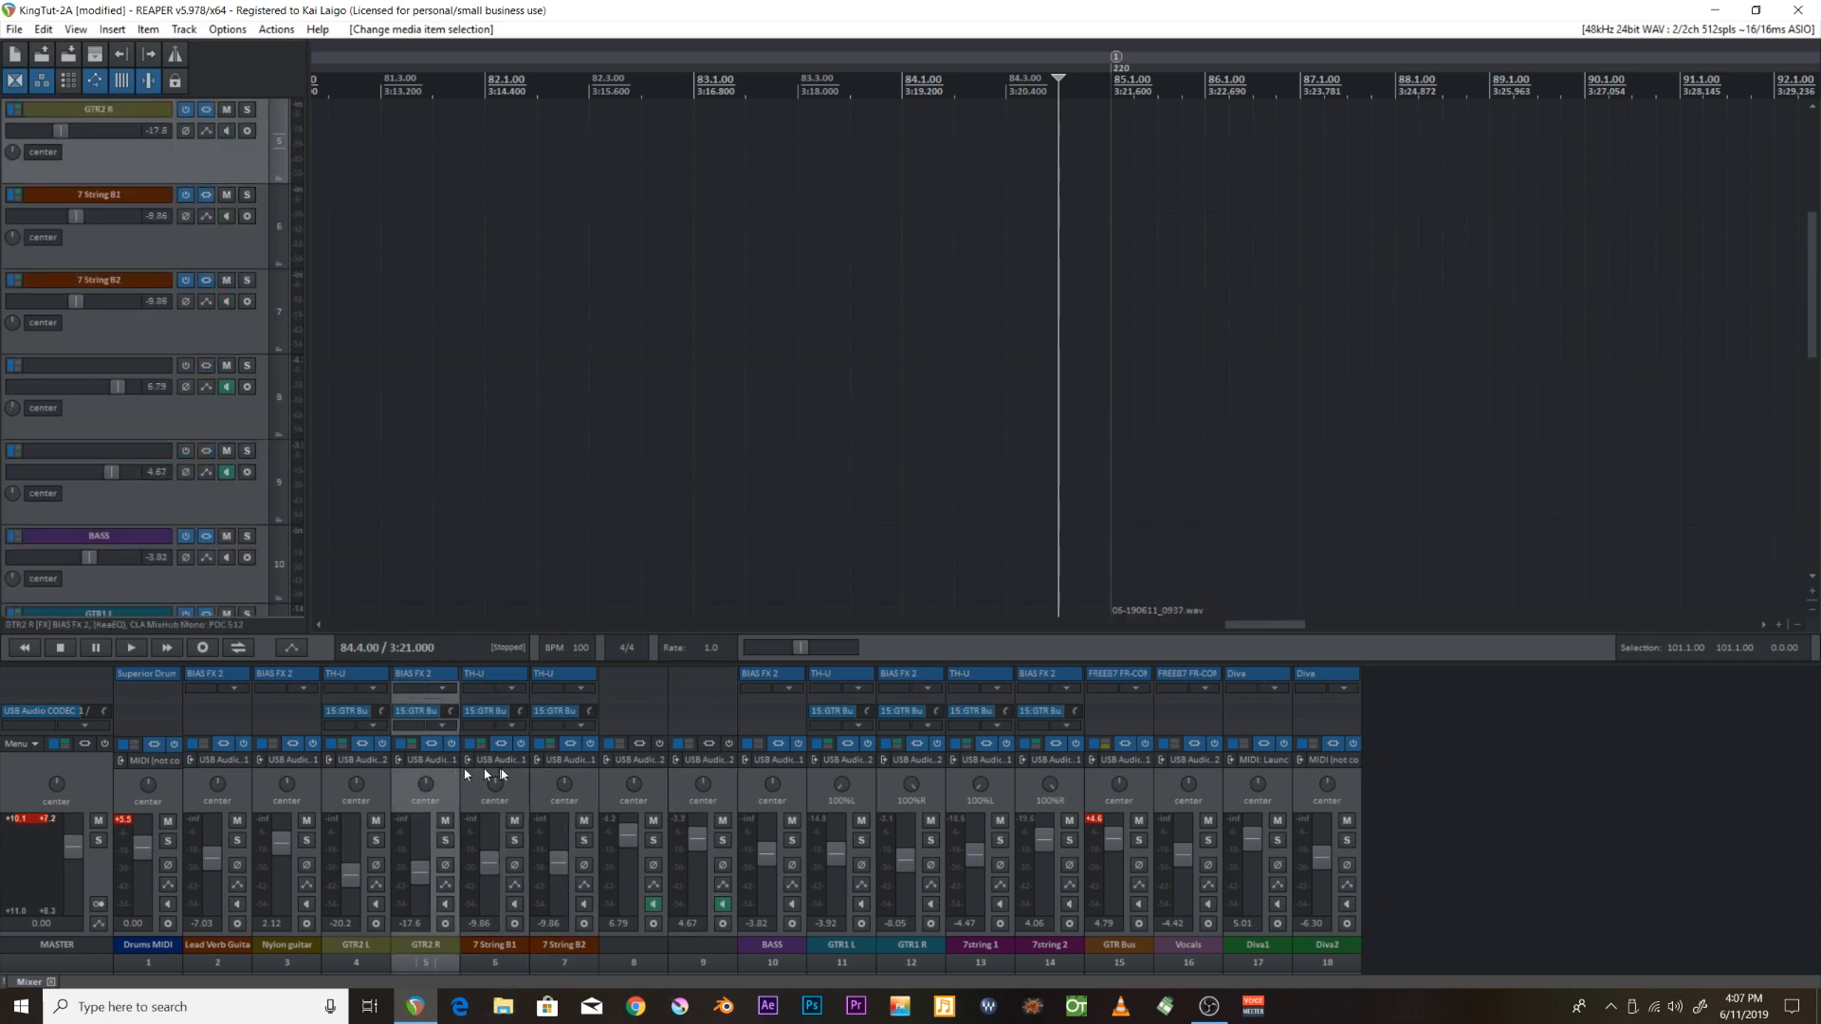
pyautogui.click(520, 742)
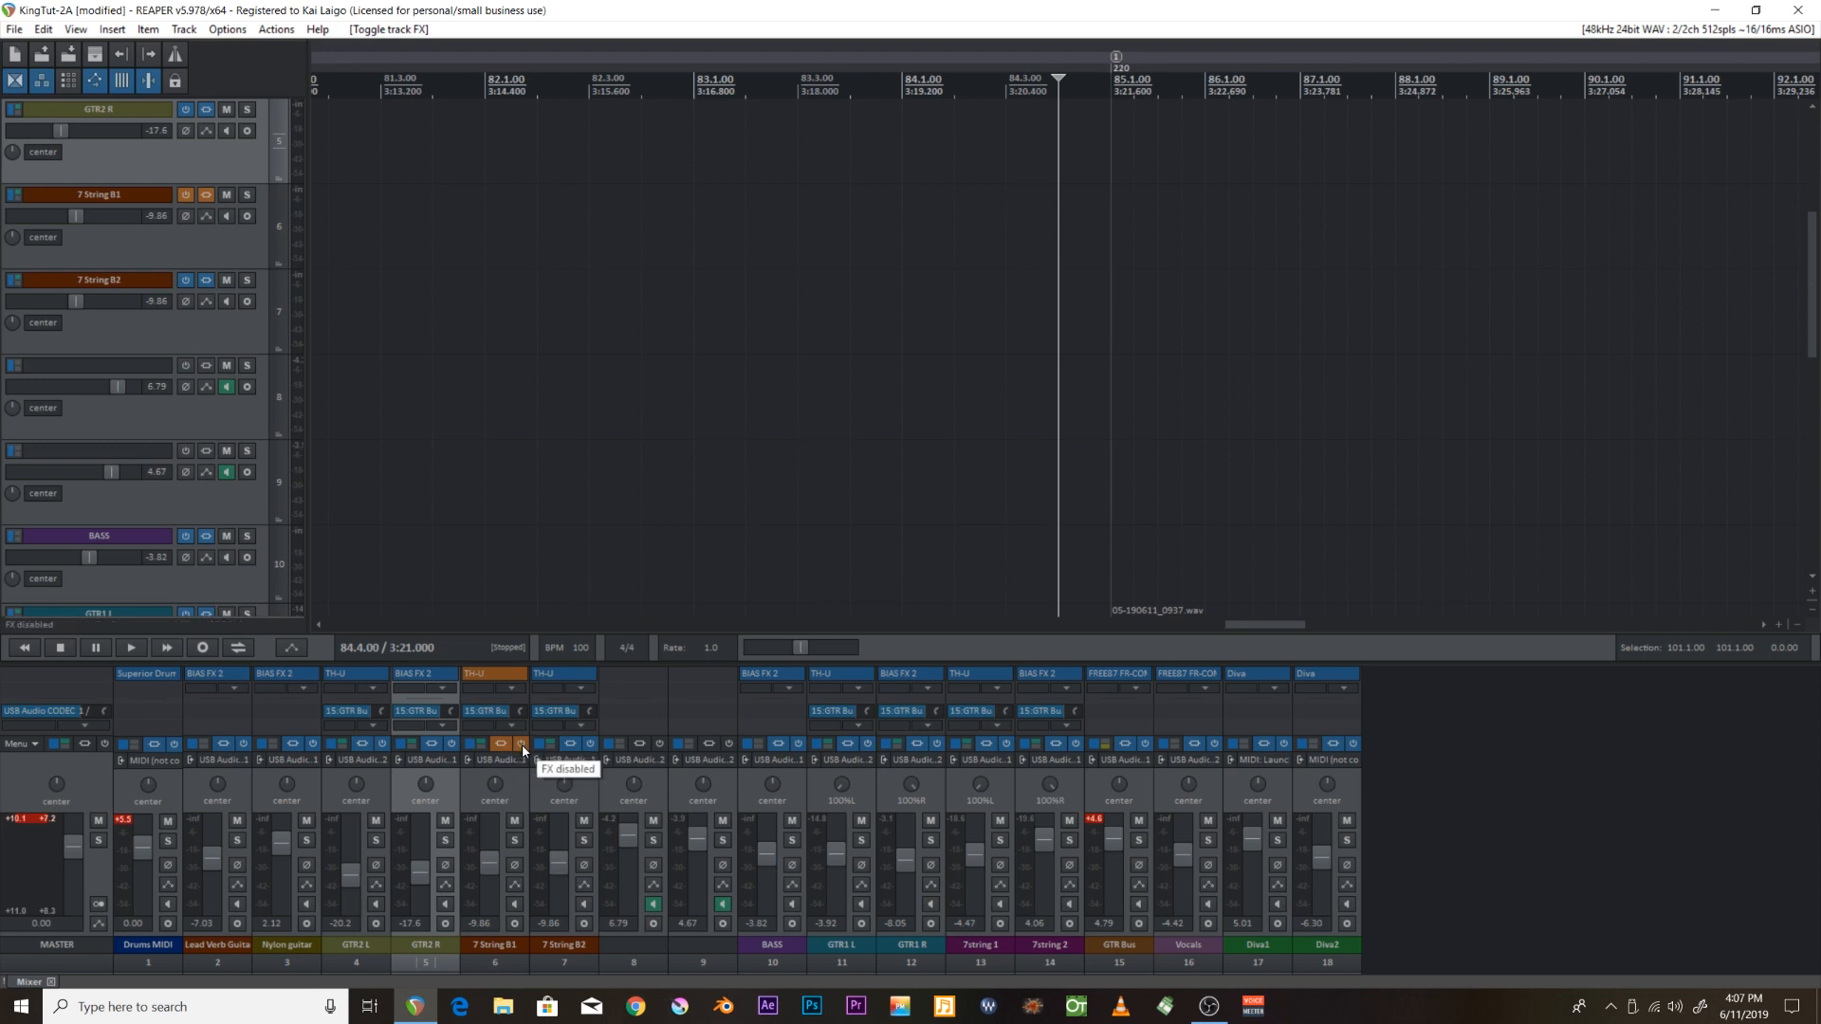
pyautogui.click(521, 743)
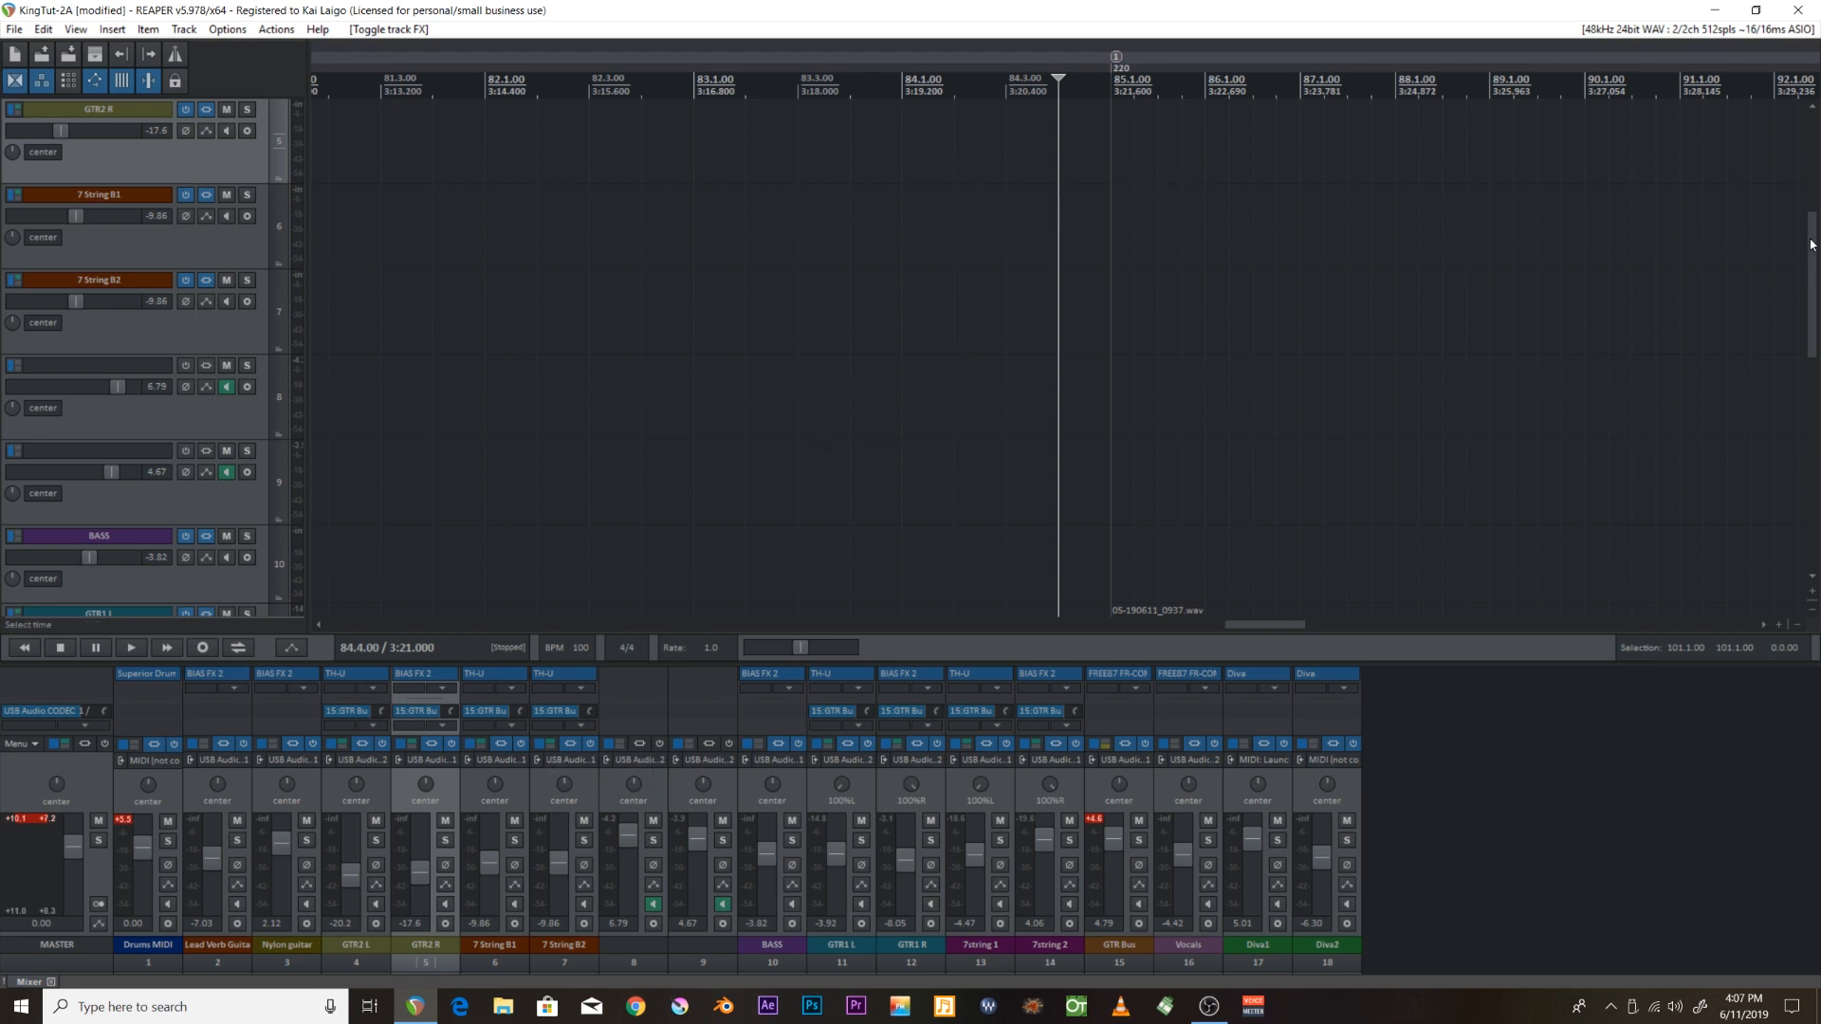
# Examine the section between markers 1 and 2, placing the edit cursor around its start at 85.1.00 and its end at 101.1.00.
pyautogui.scroll(-3, 1079, 376)
pyautogui.scroll(-3, 1080, 377)
pyautogui.scroll(-3, 1079, 377)
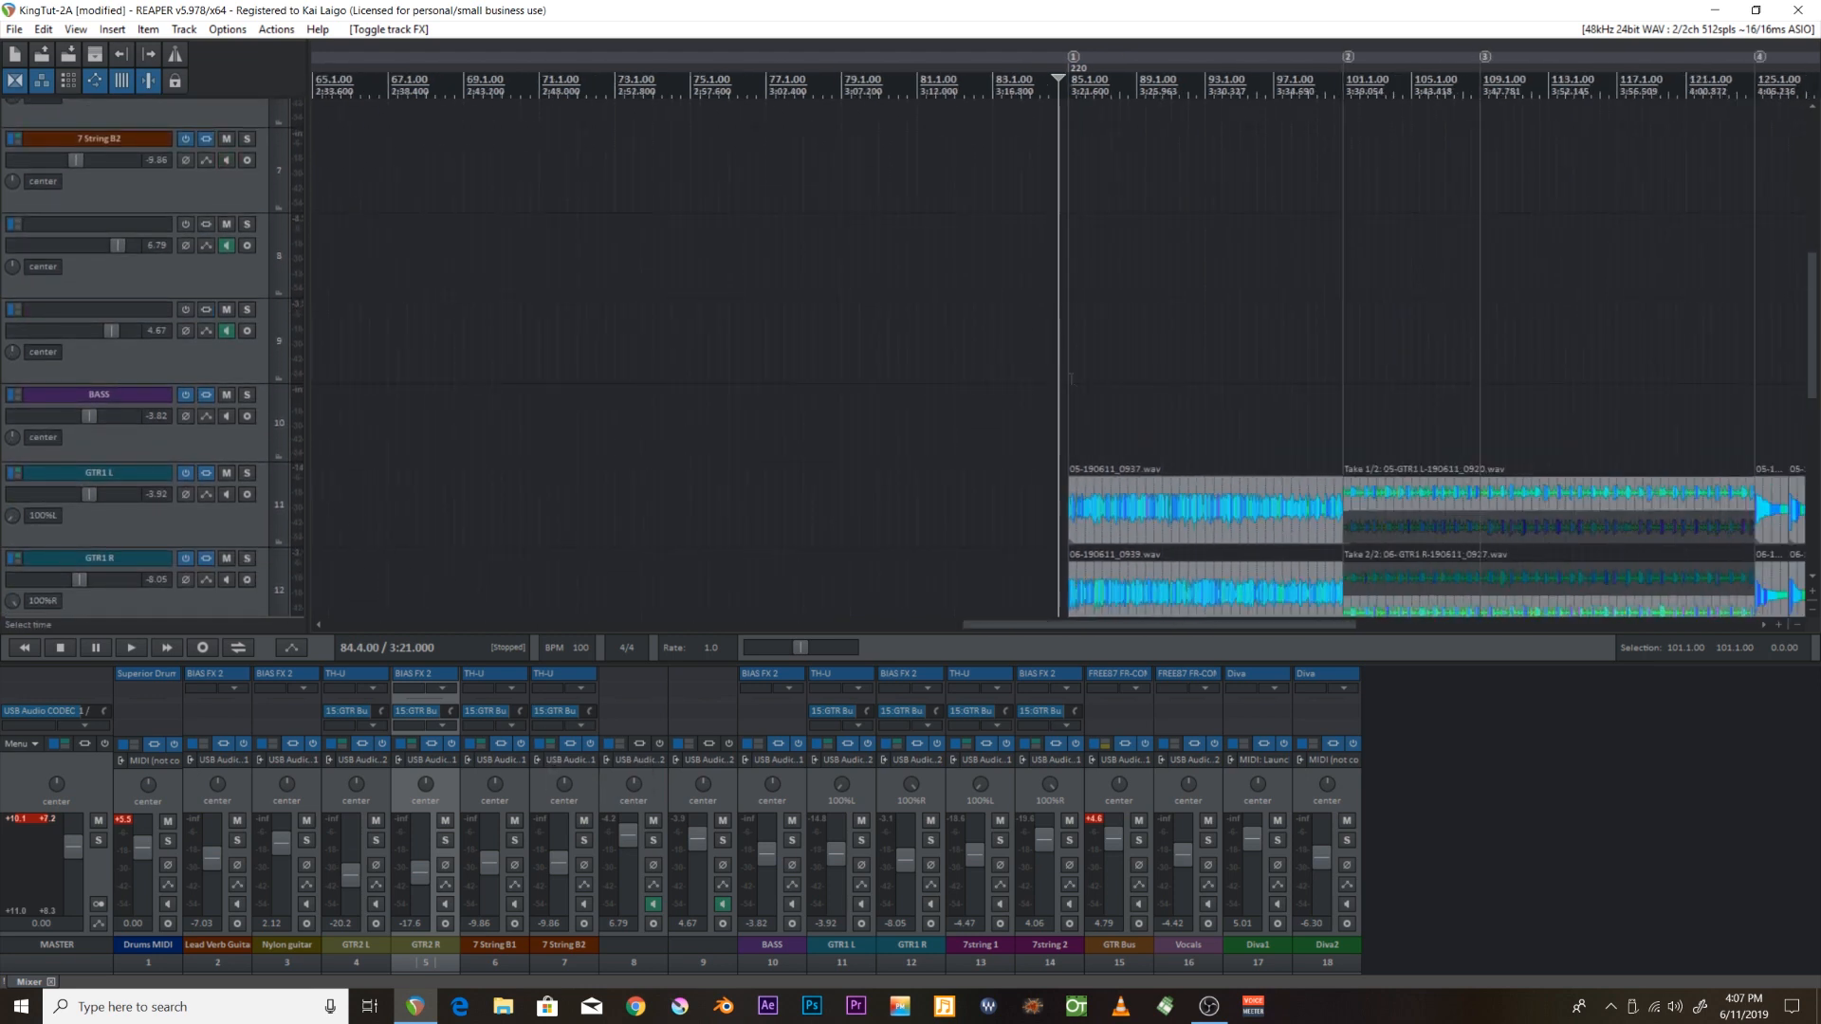
pyautogui.click(166, 378)
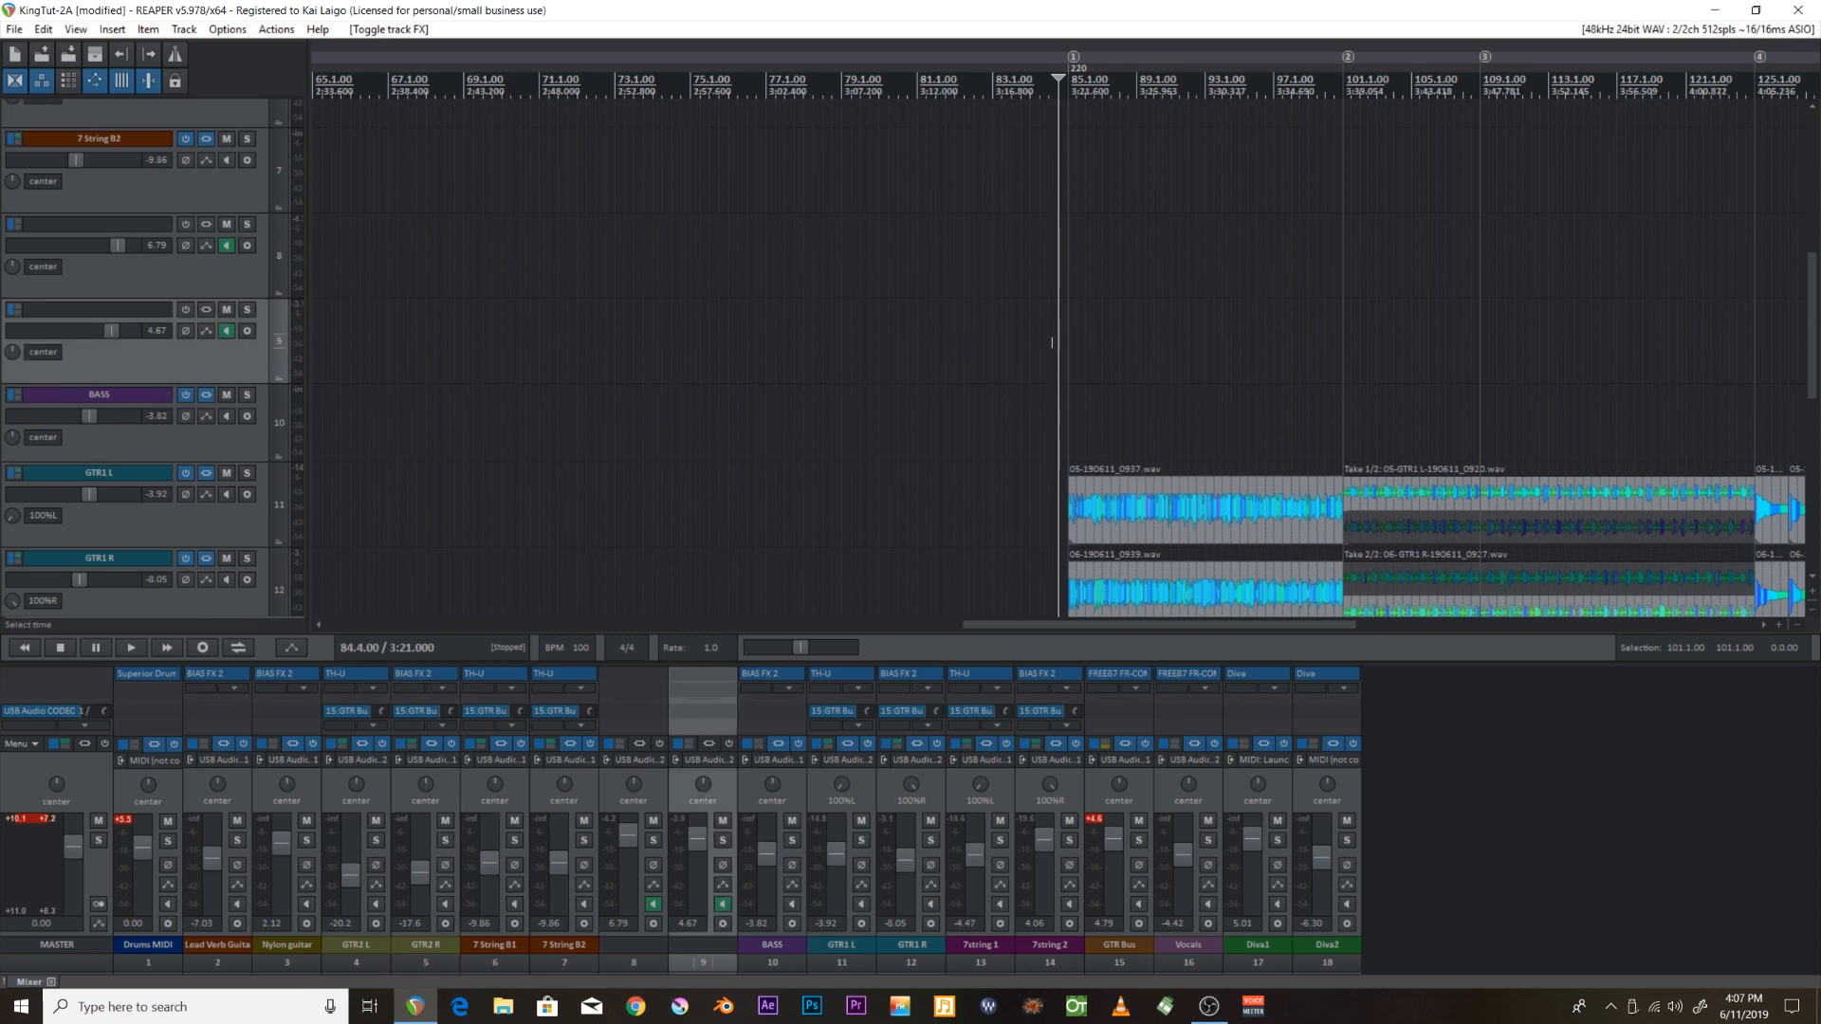
pyautogui.click(1052, 342)
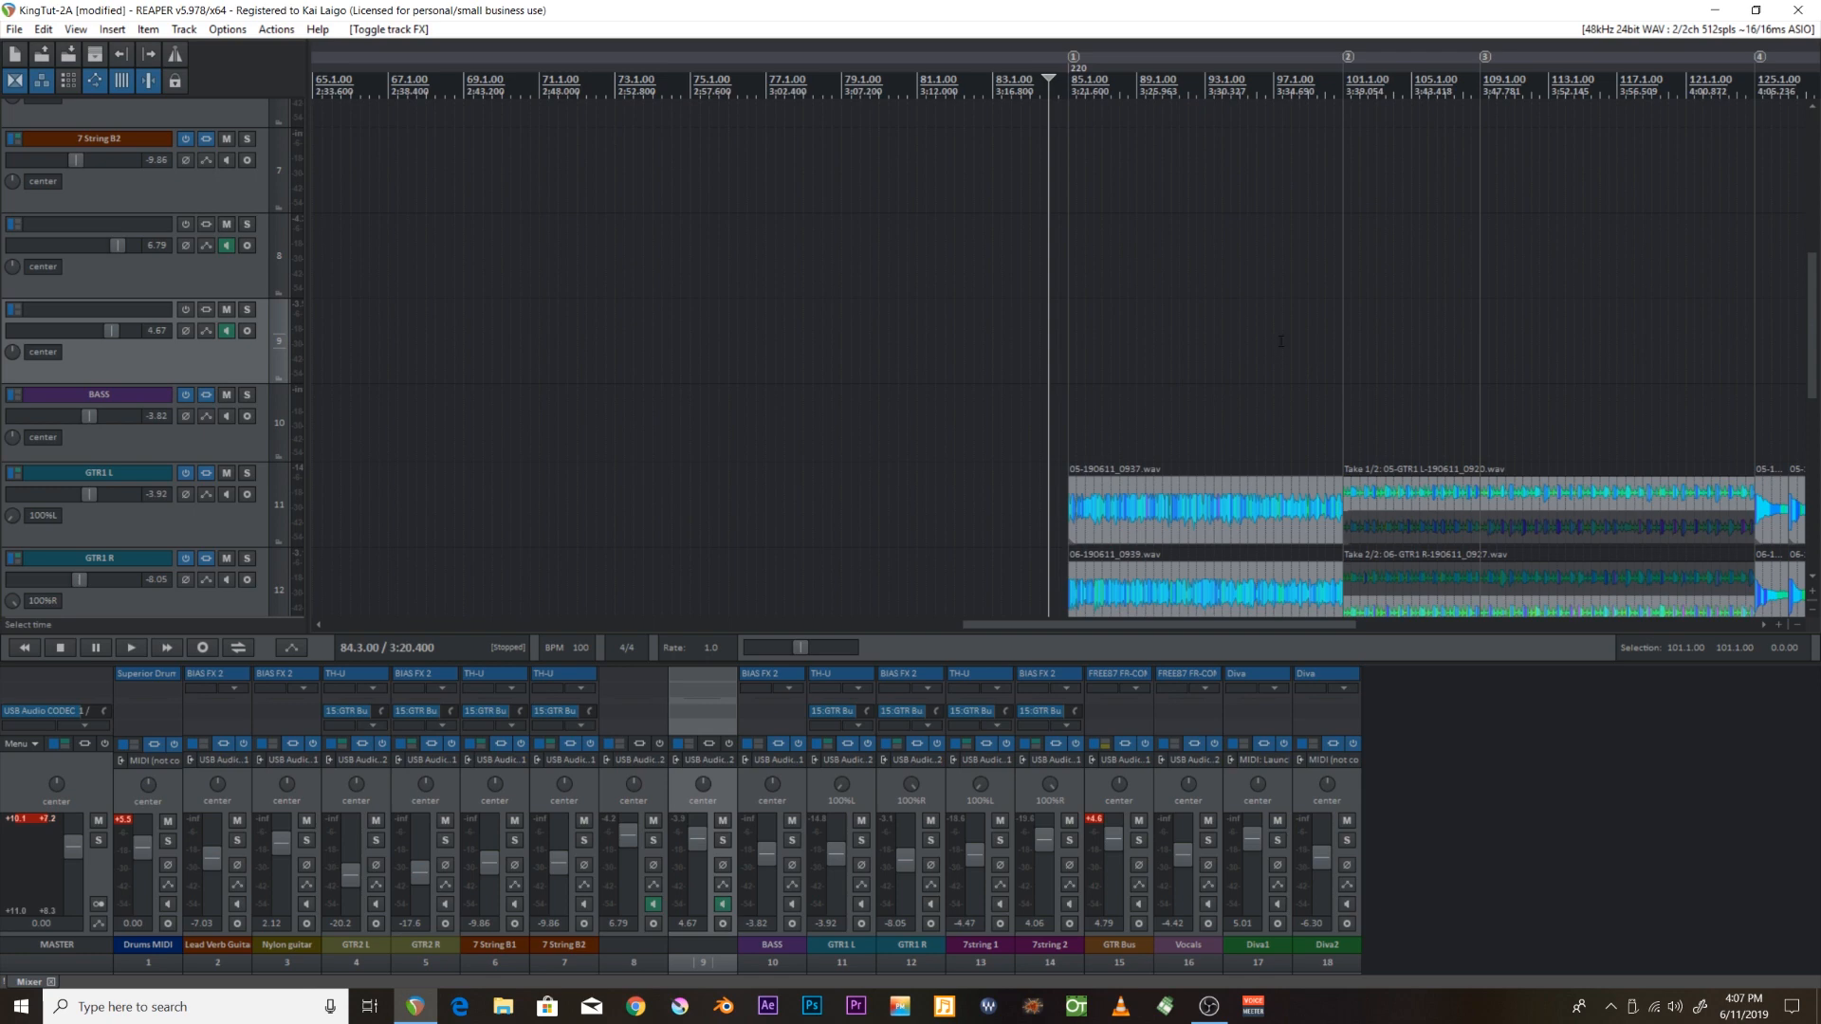
pyautogui.click(1296, 350)
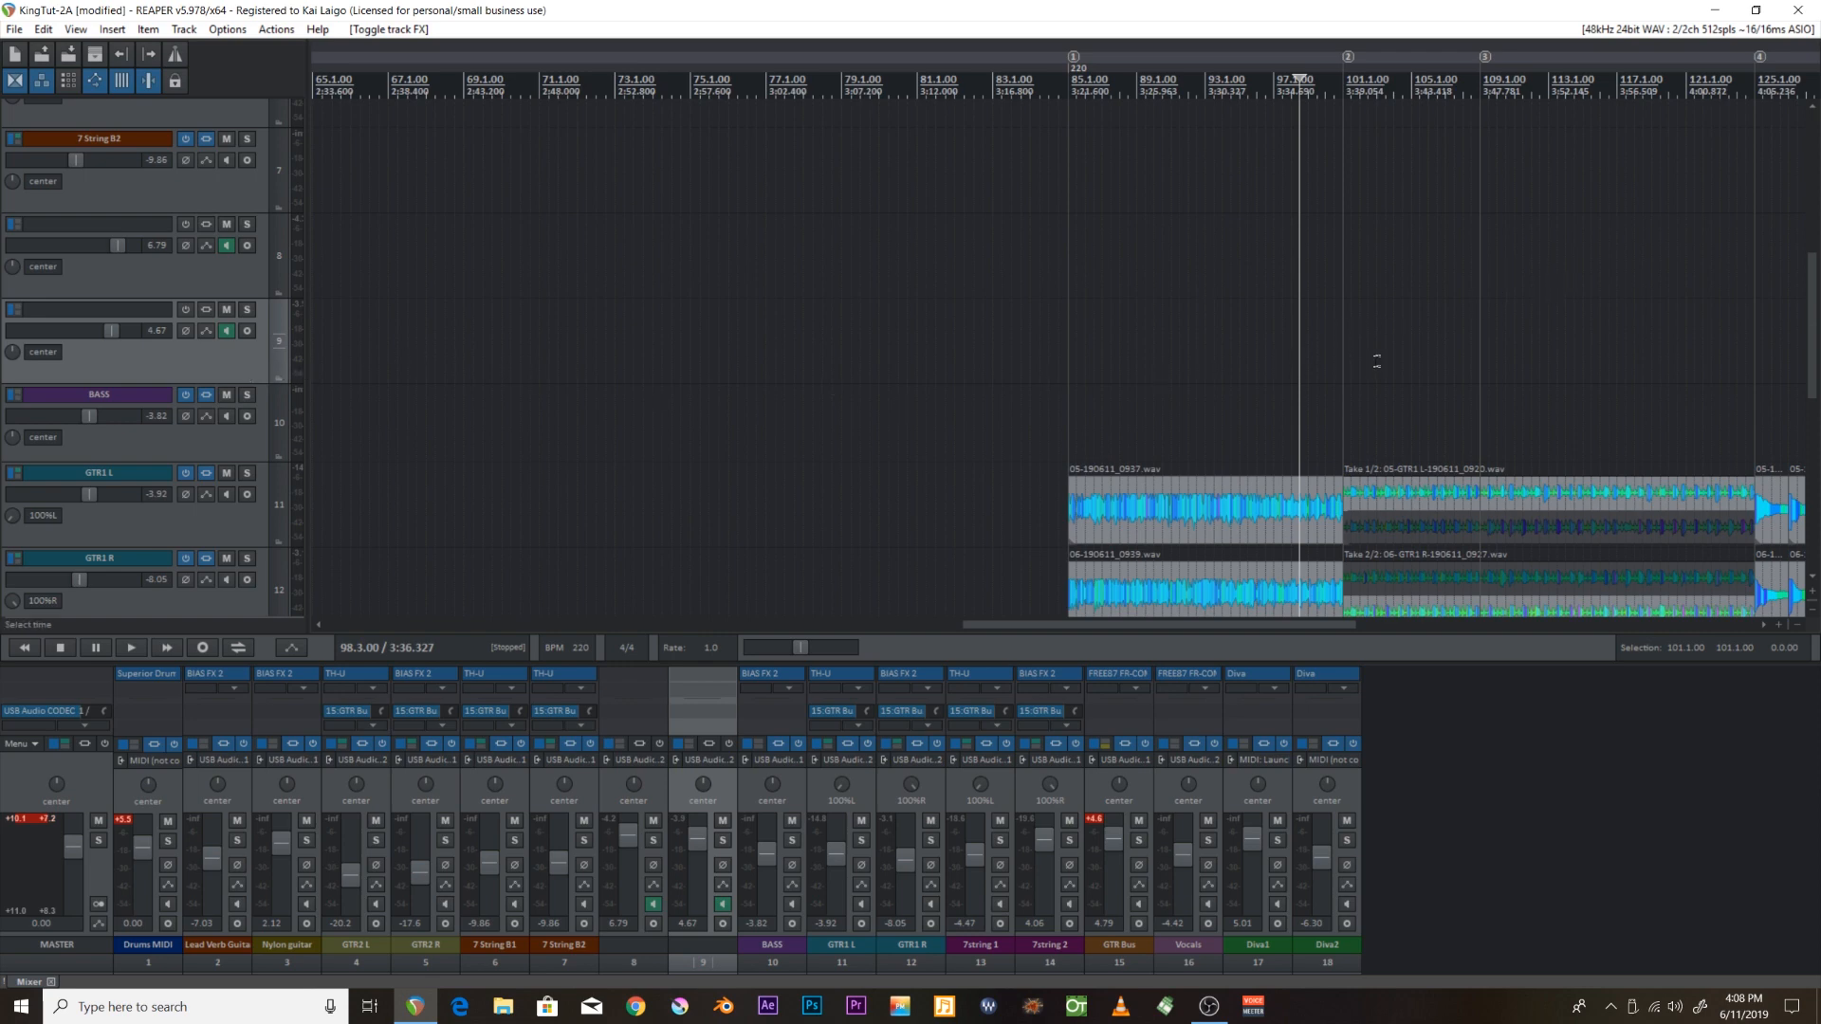
pyautogui.click(1377, 363)
pyautogui.scroll(3, 1383, 358)
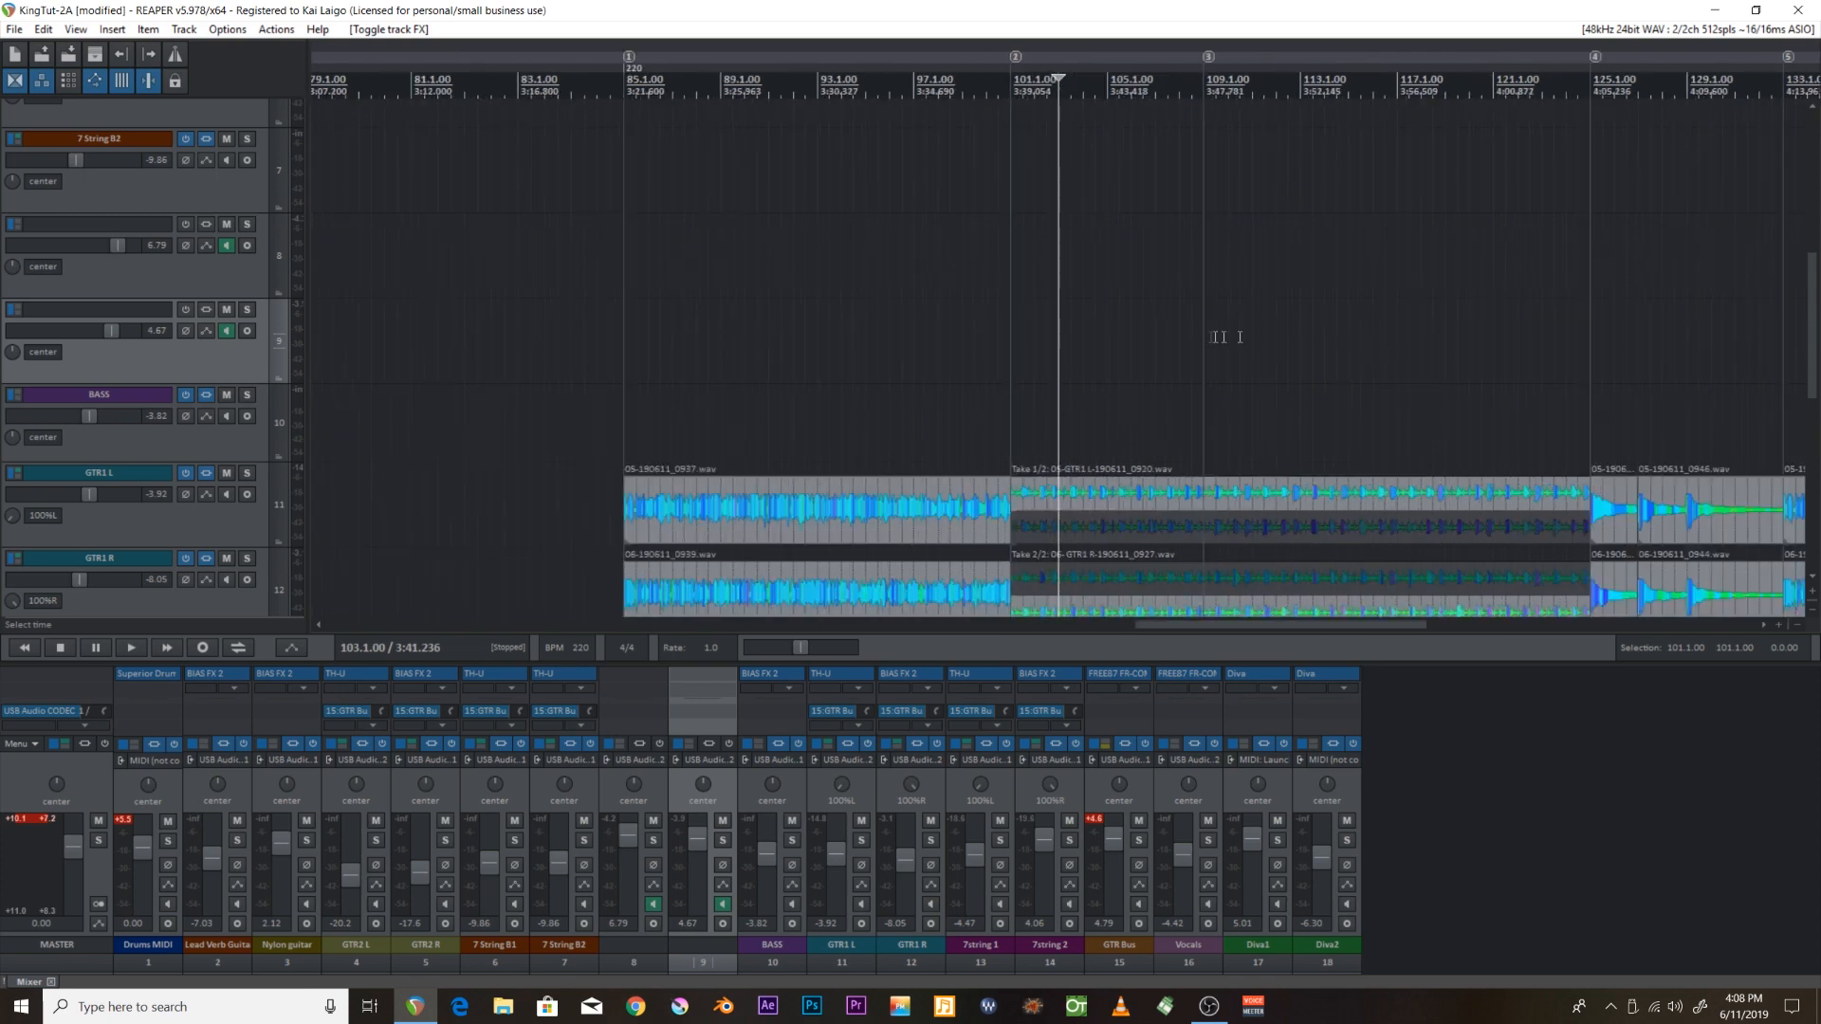
pyautogui.click(997, 344)
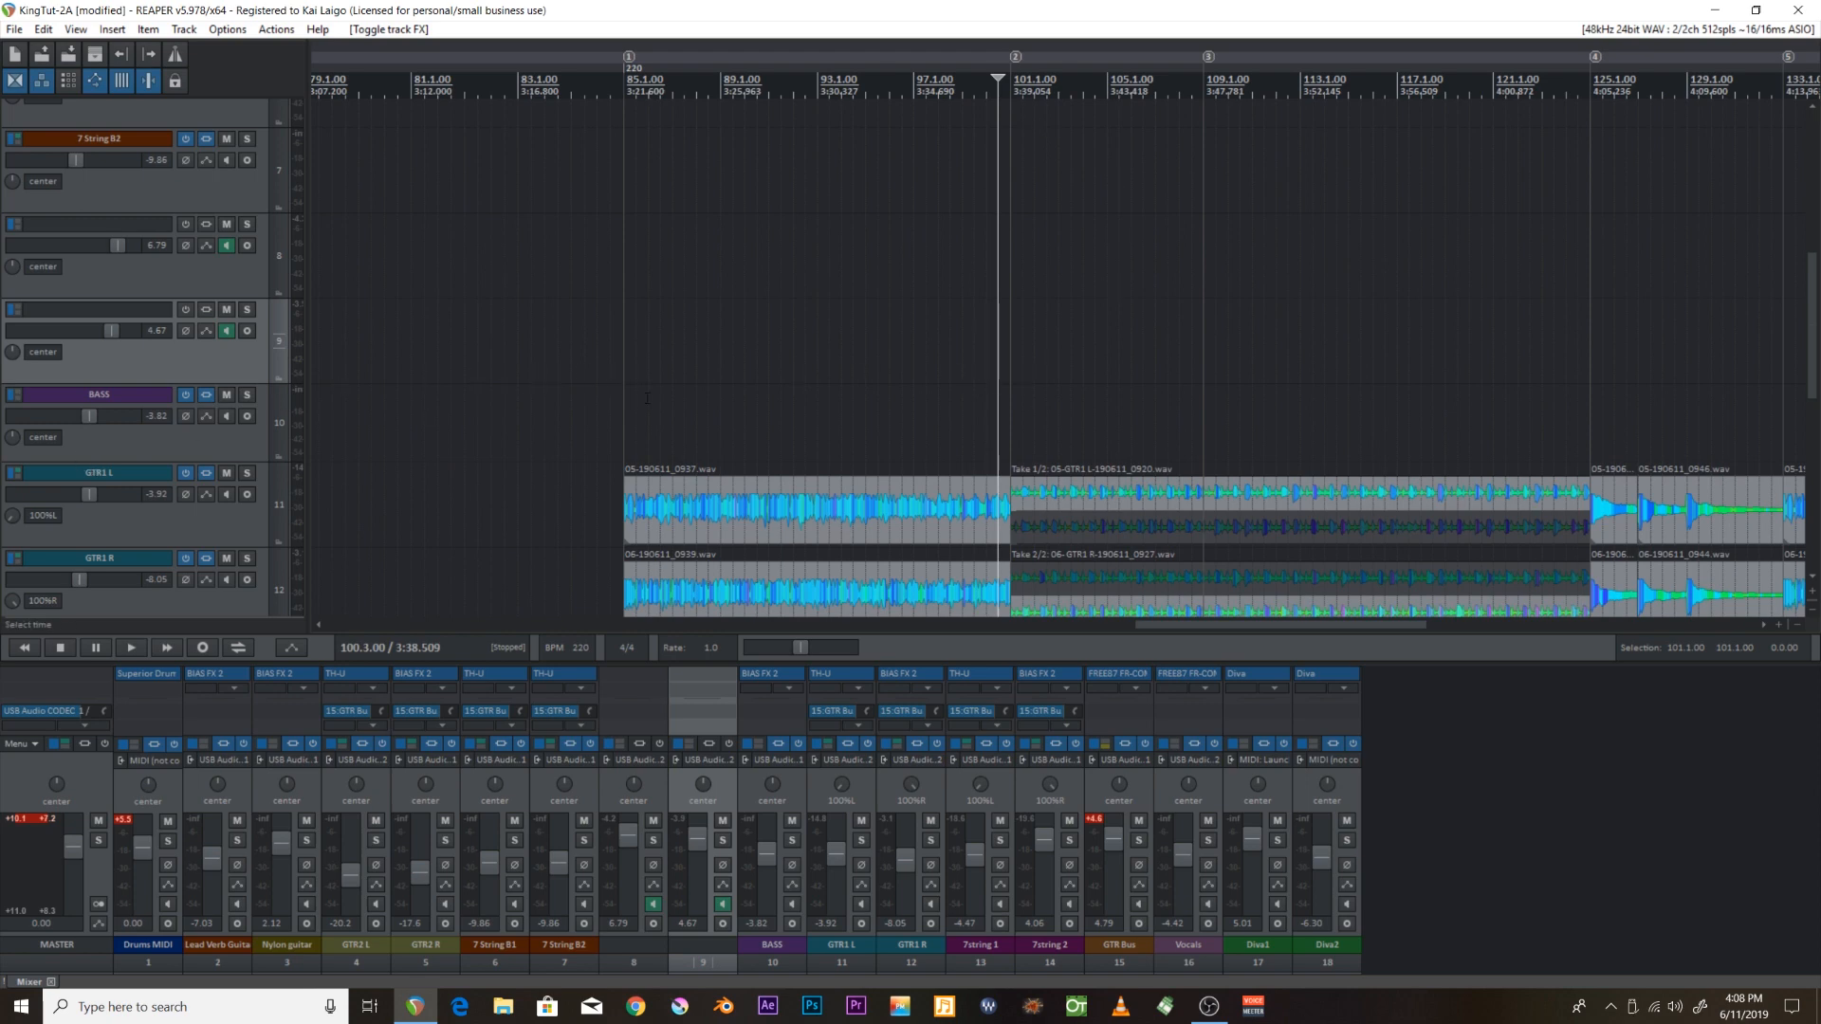
pyautogui.click(611, 361)
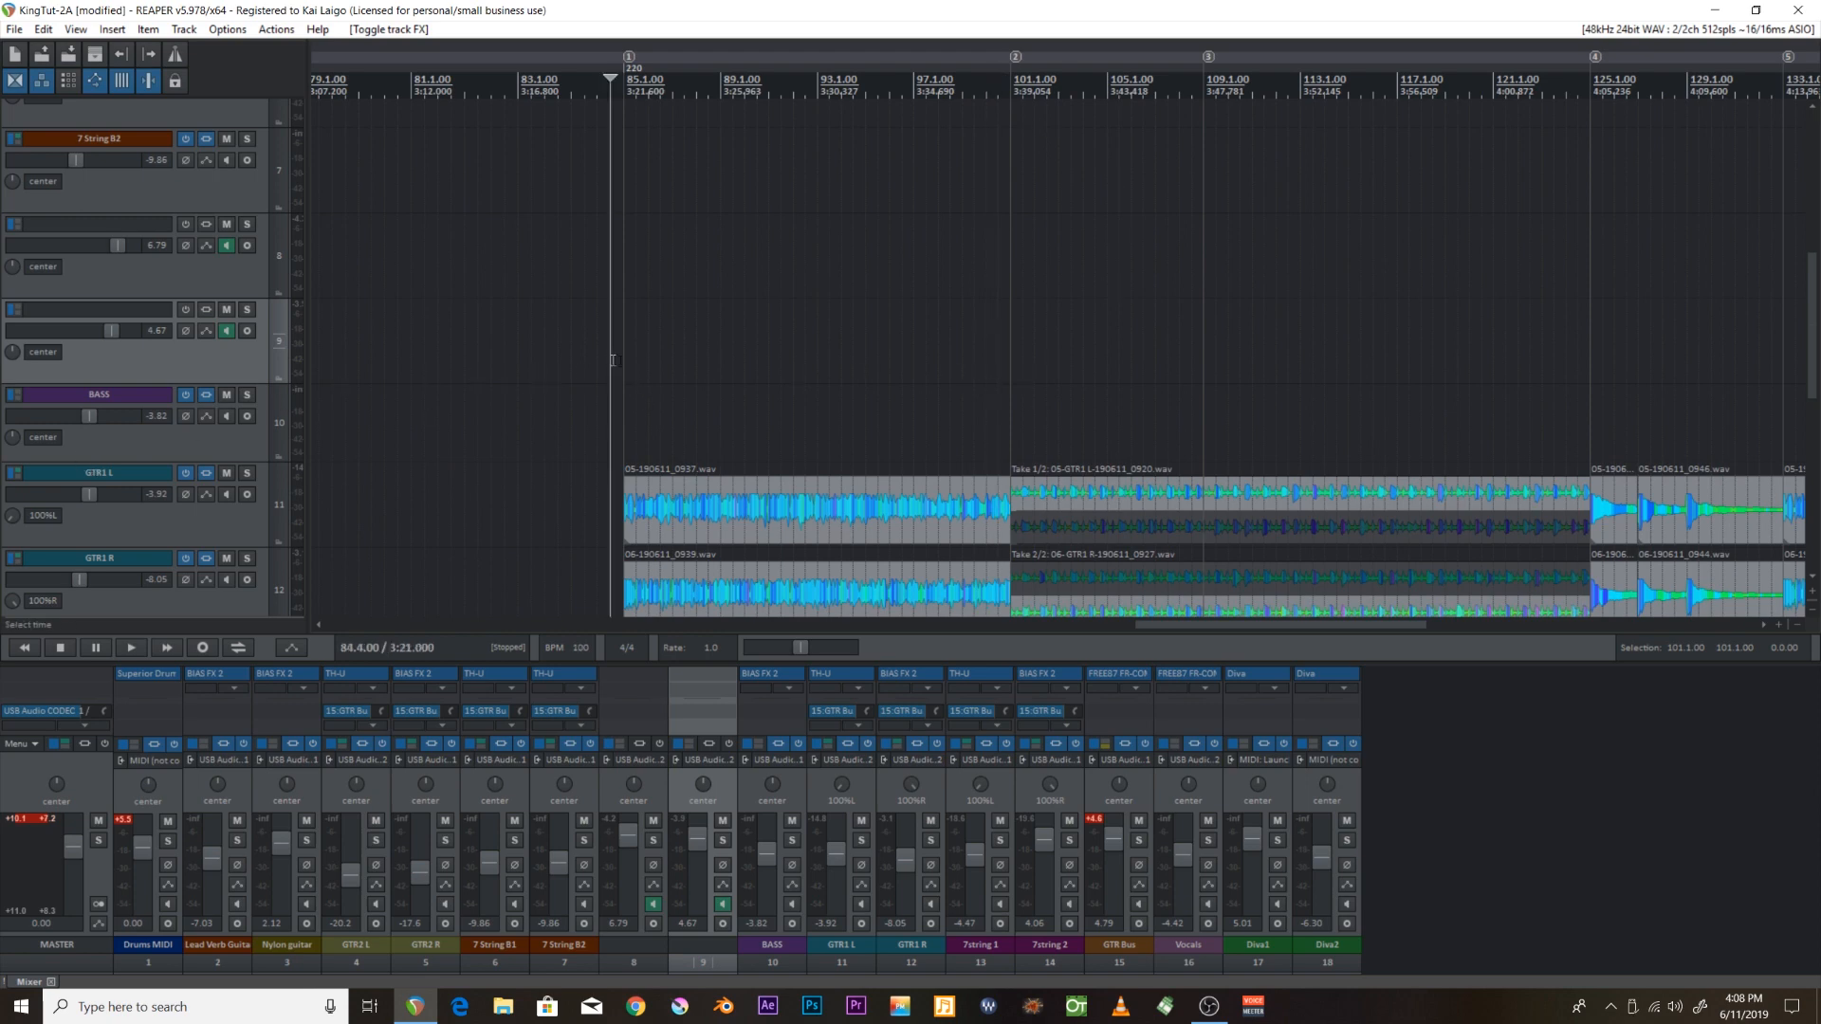
pyautogui.click(1025, 338)
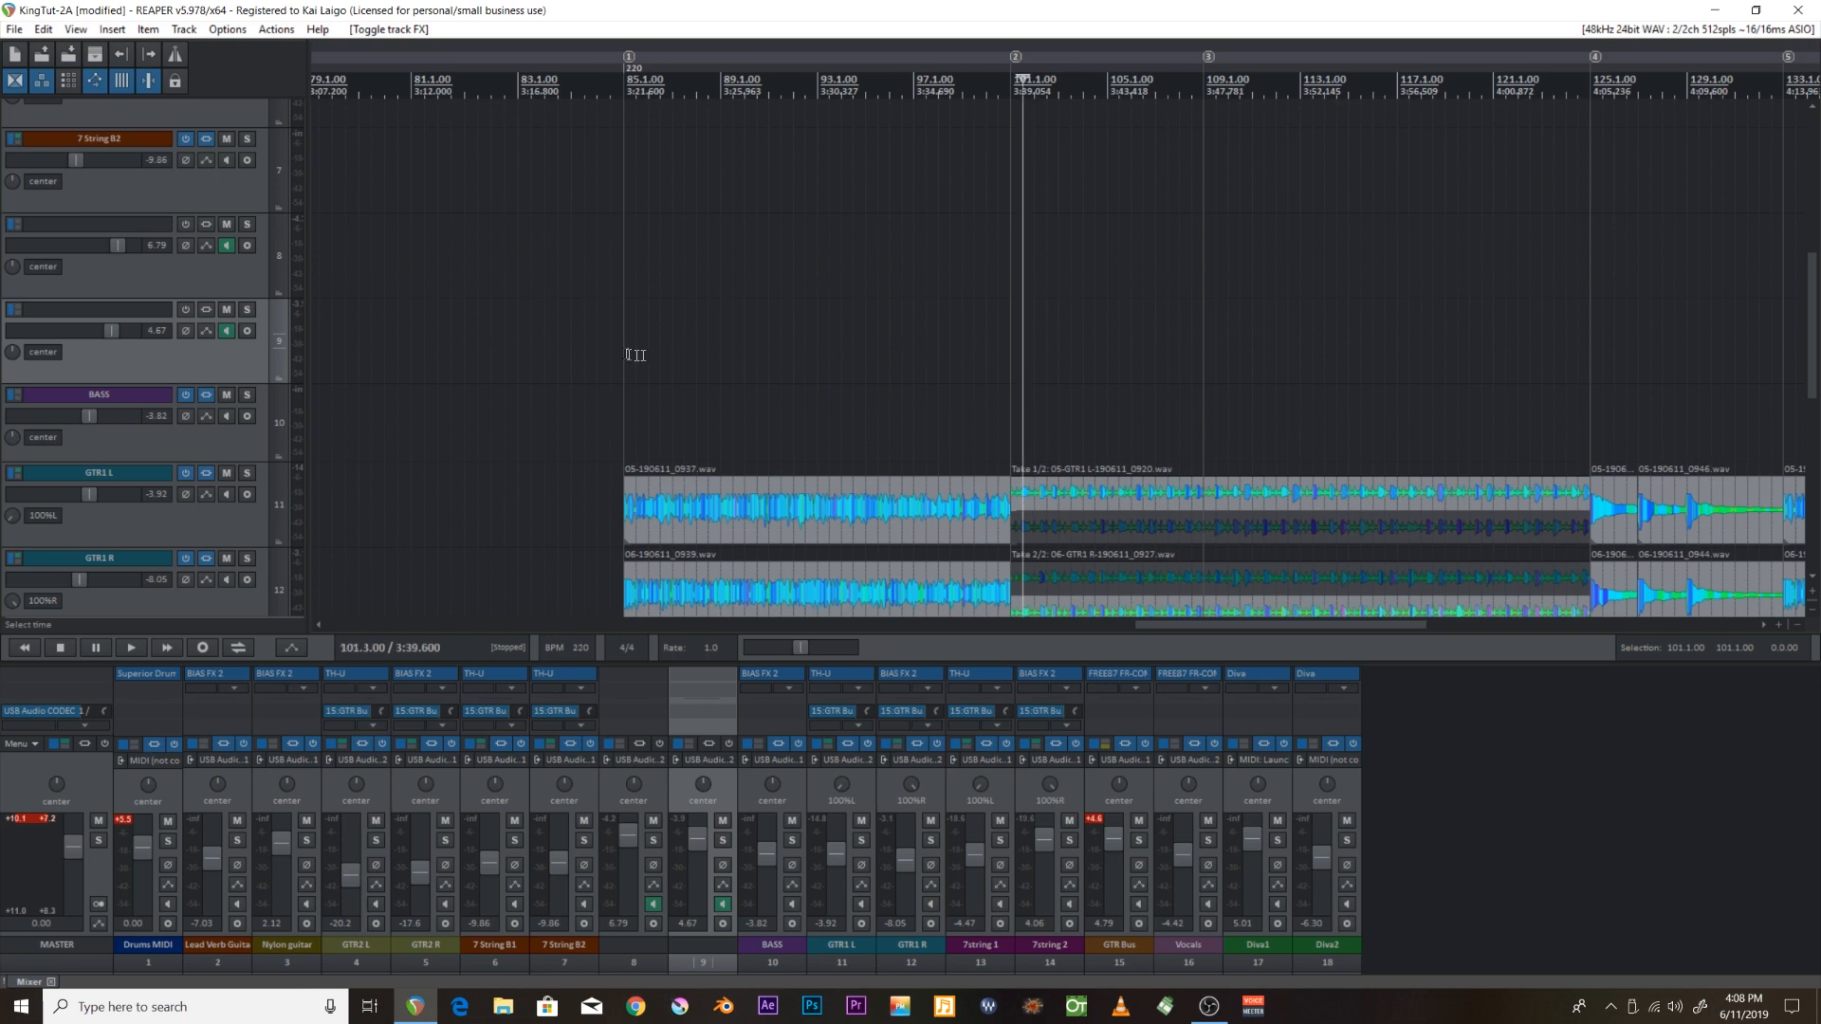
pyautogui.click(609, 345)
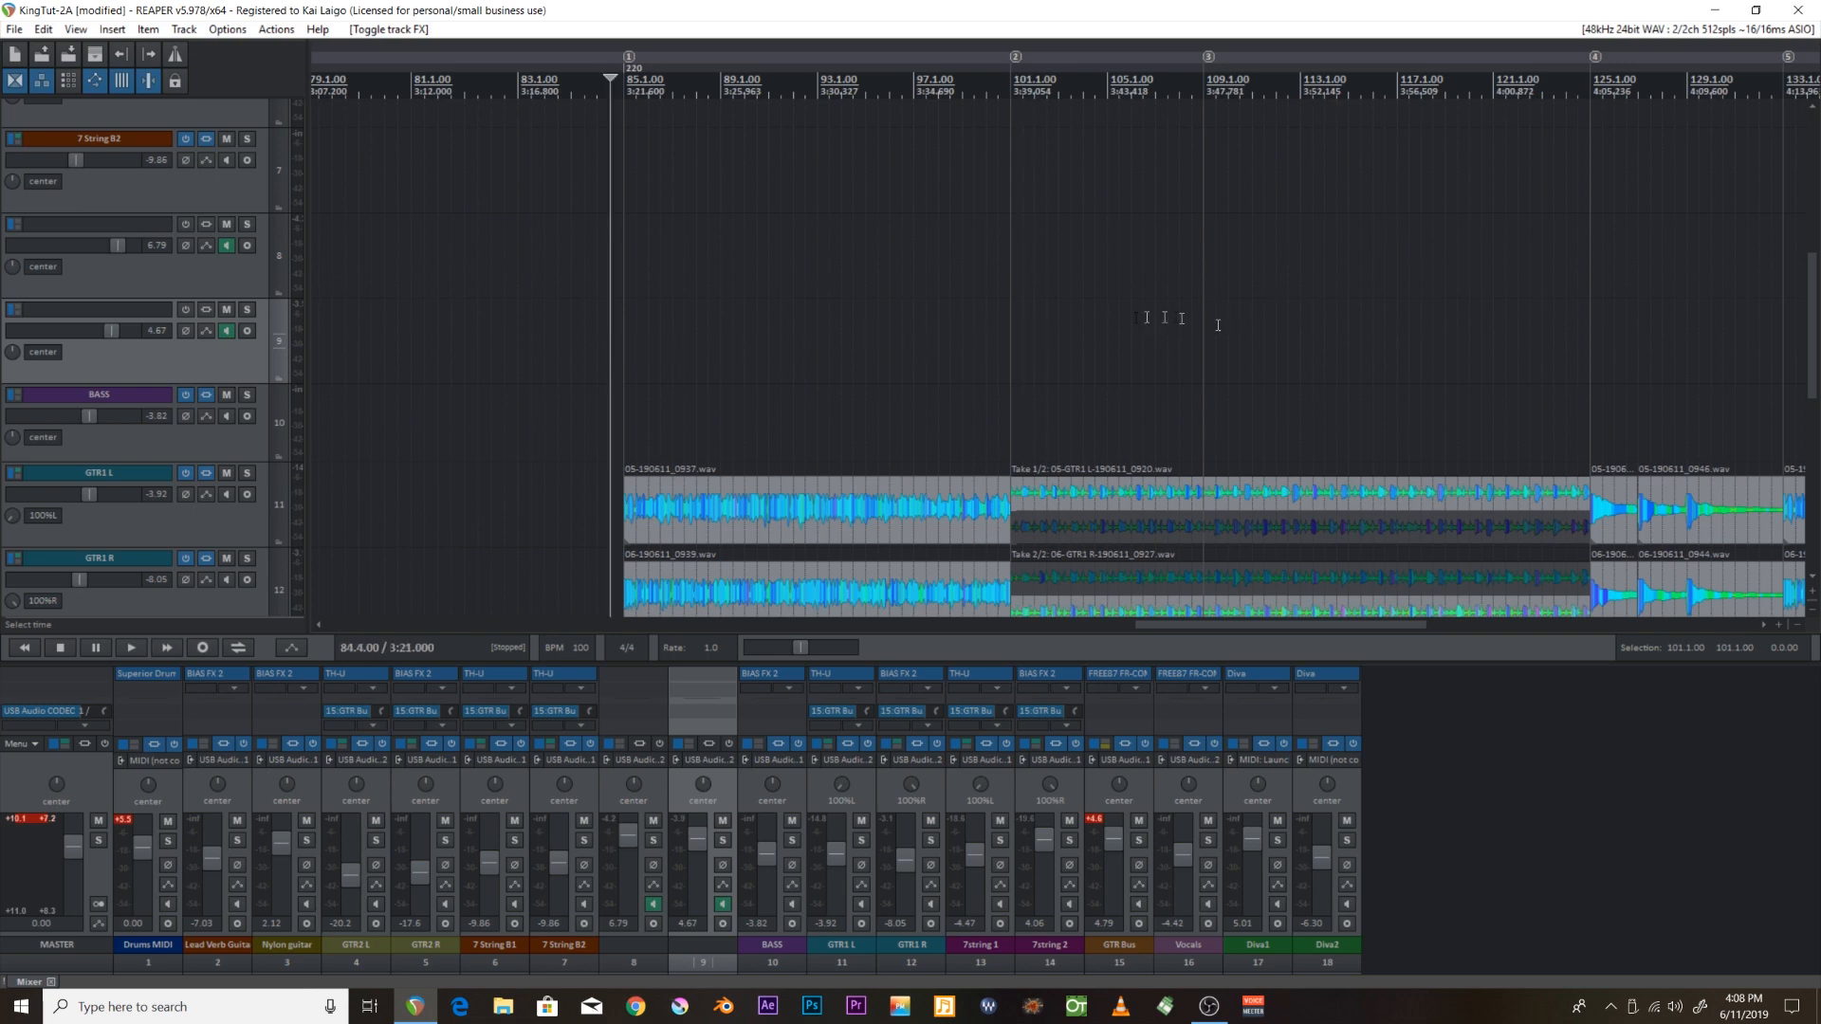
pyautogui.click(1013, 359)
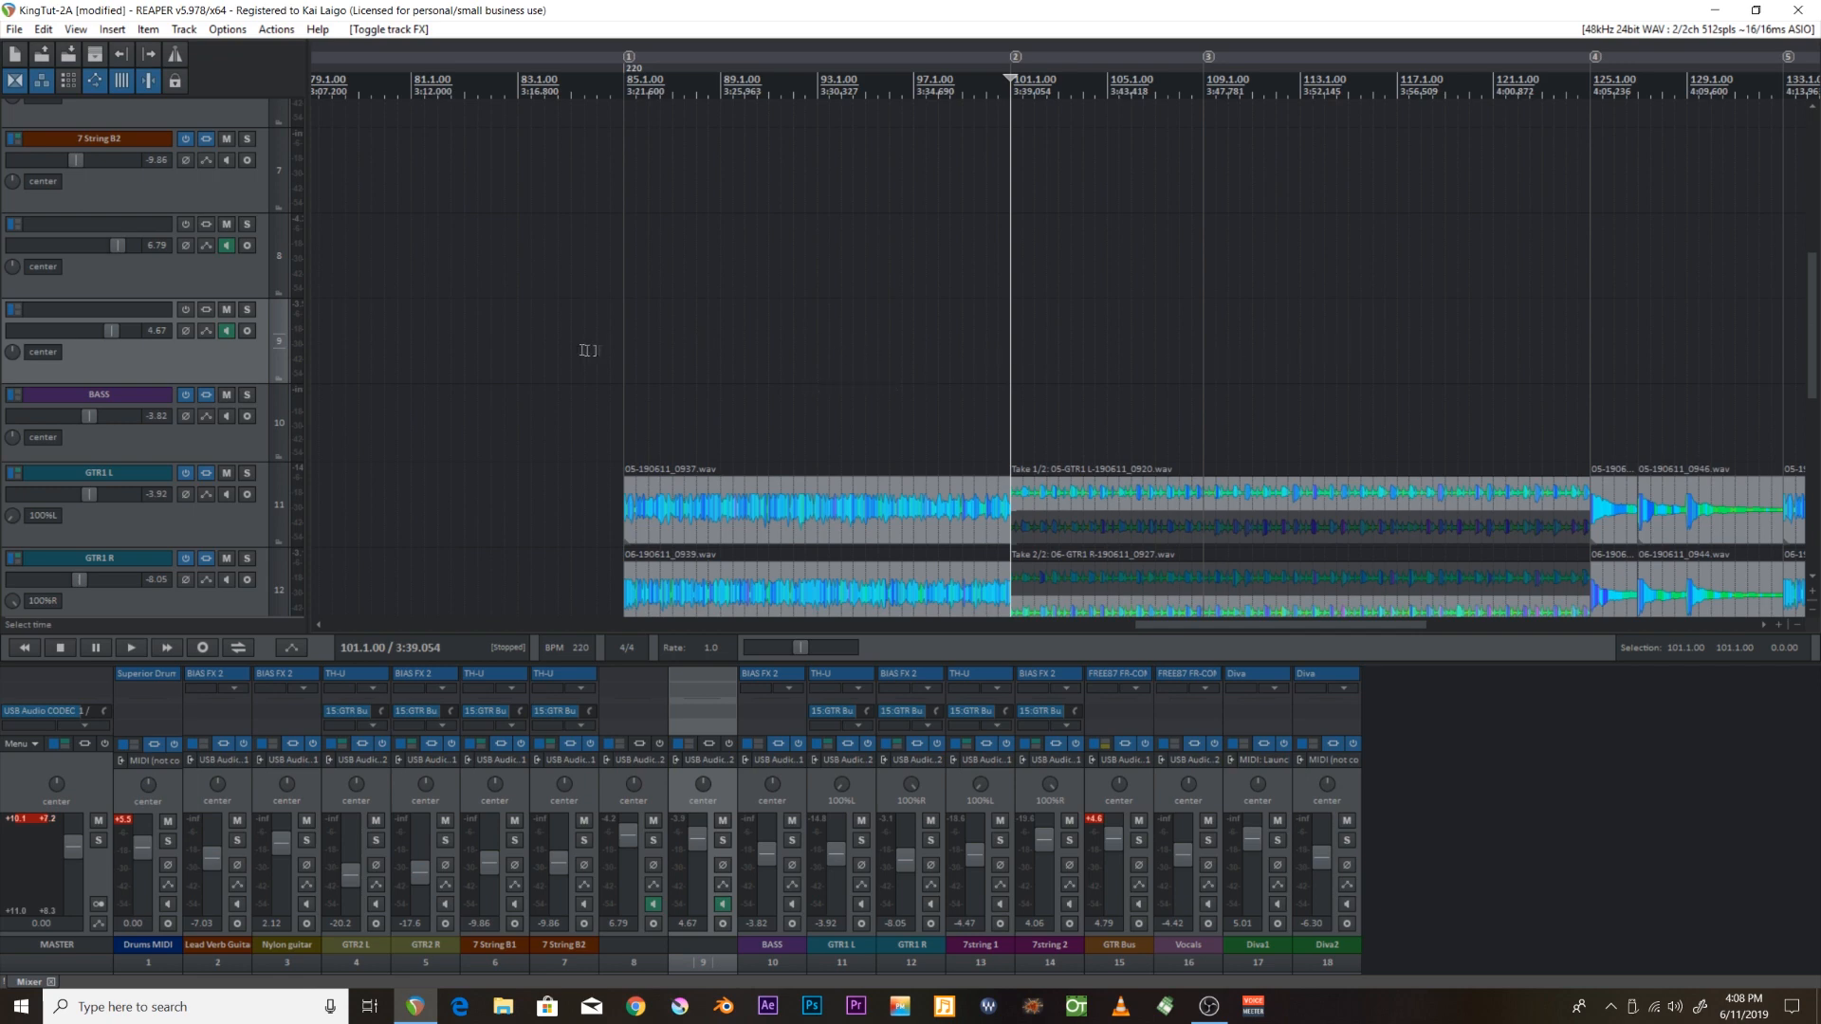
pyautogui.click(619, 344)
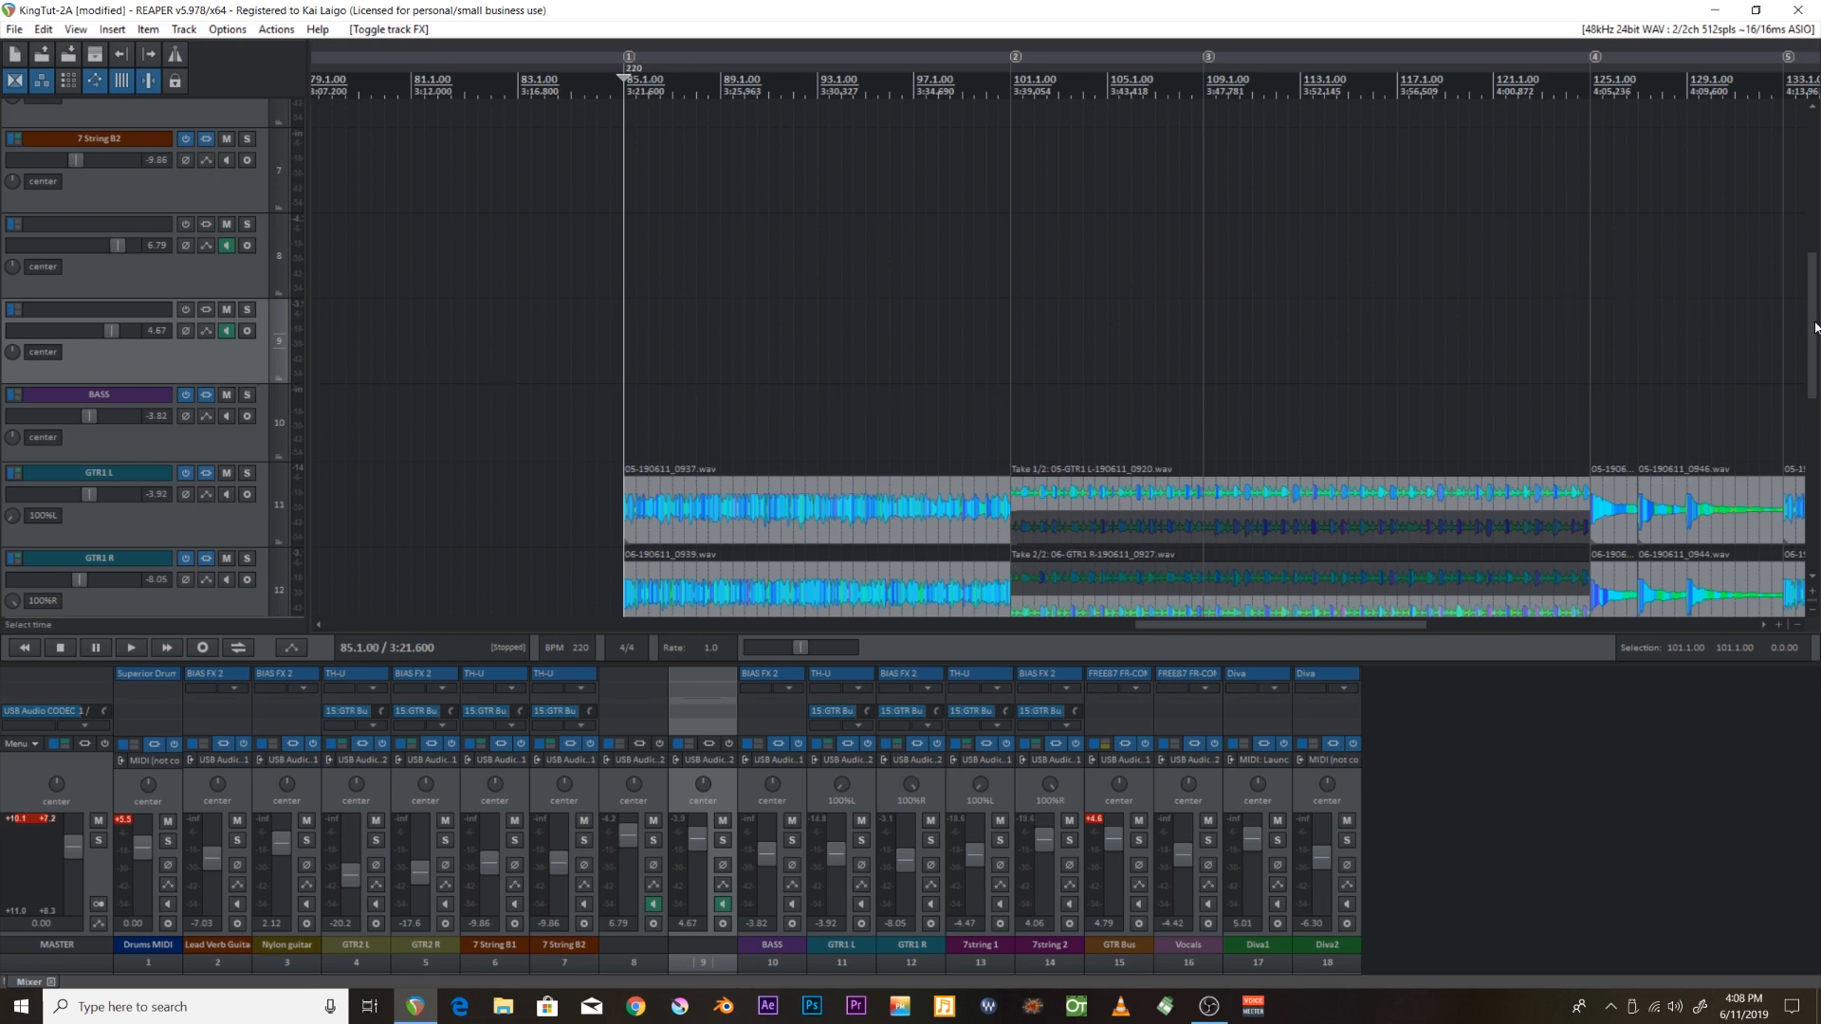
# Arm the unnamed track directly before BASS for recording and set its volume to 10.4 dB.
pyautogui.moveTo(1809, 330); pyautogui.dragTo(1809, 334)
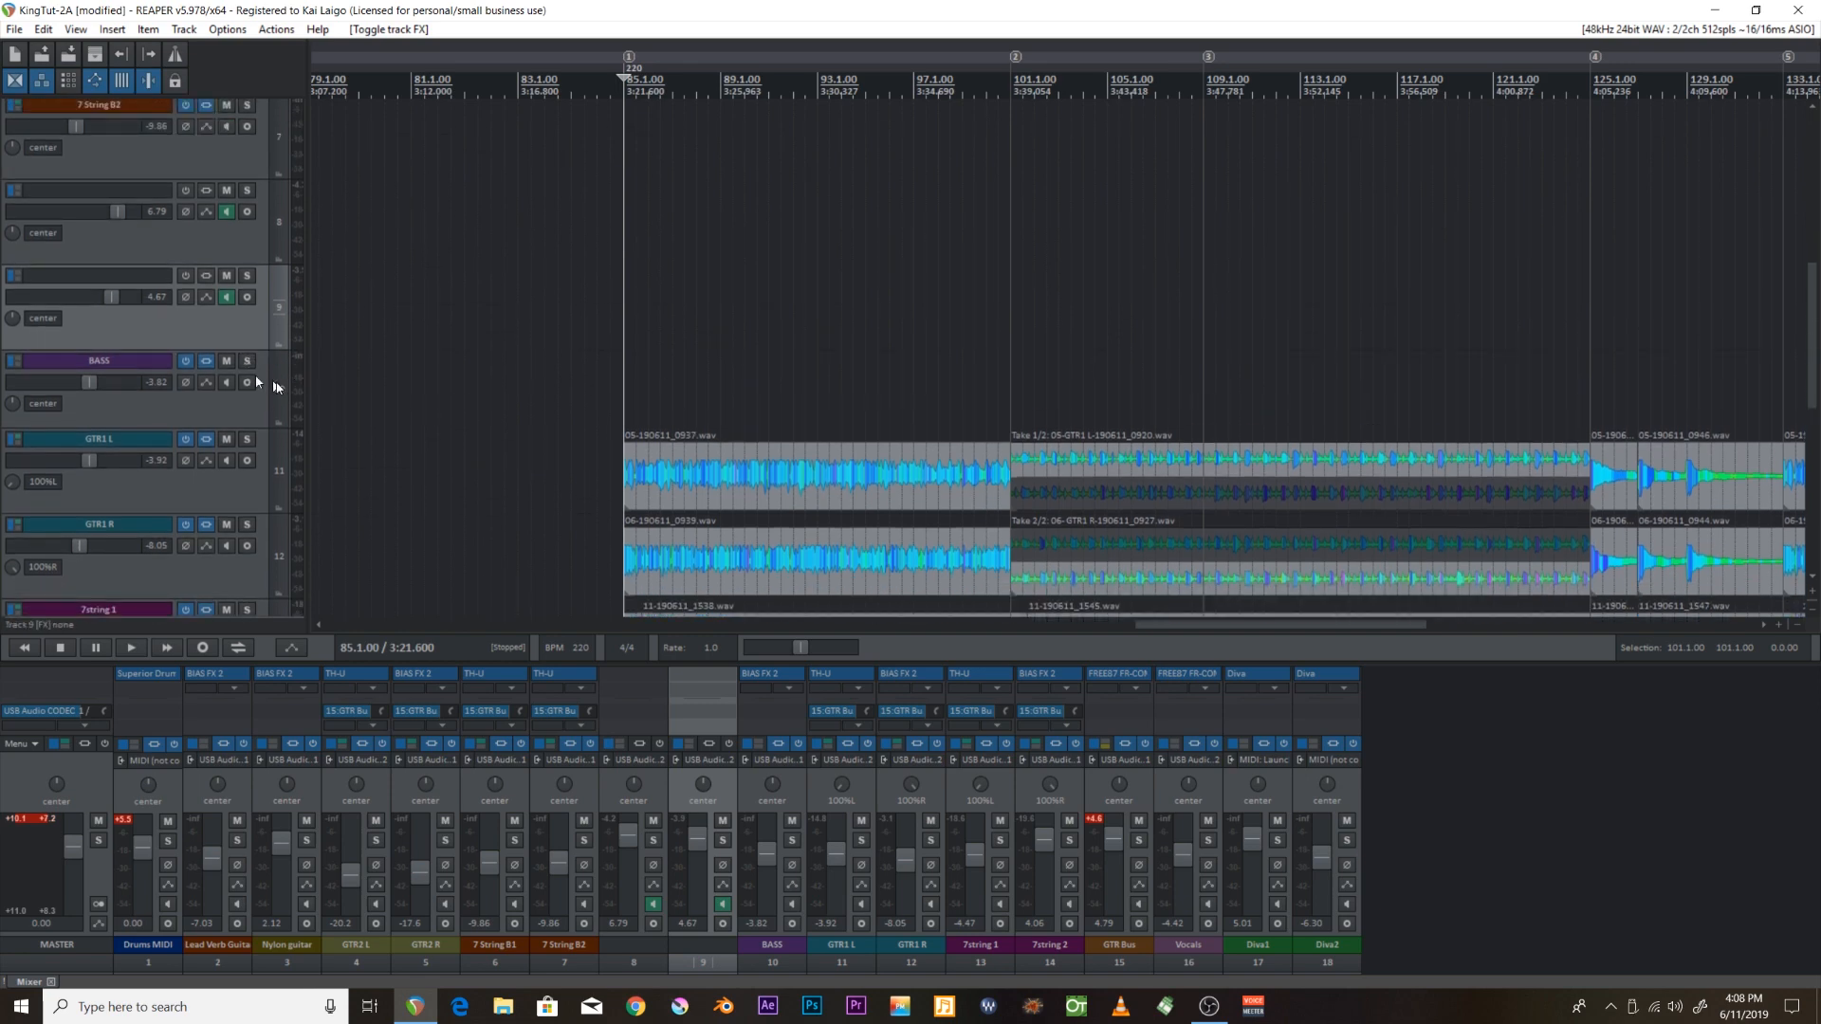
pyautogui.click(608, 406)
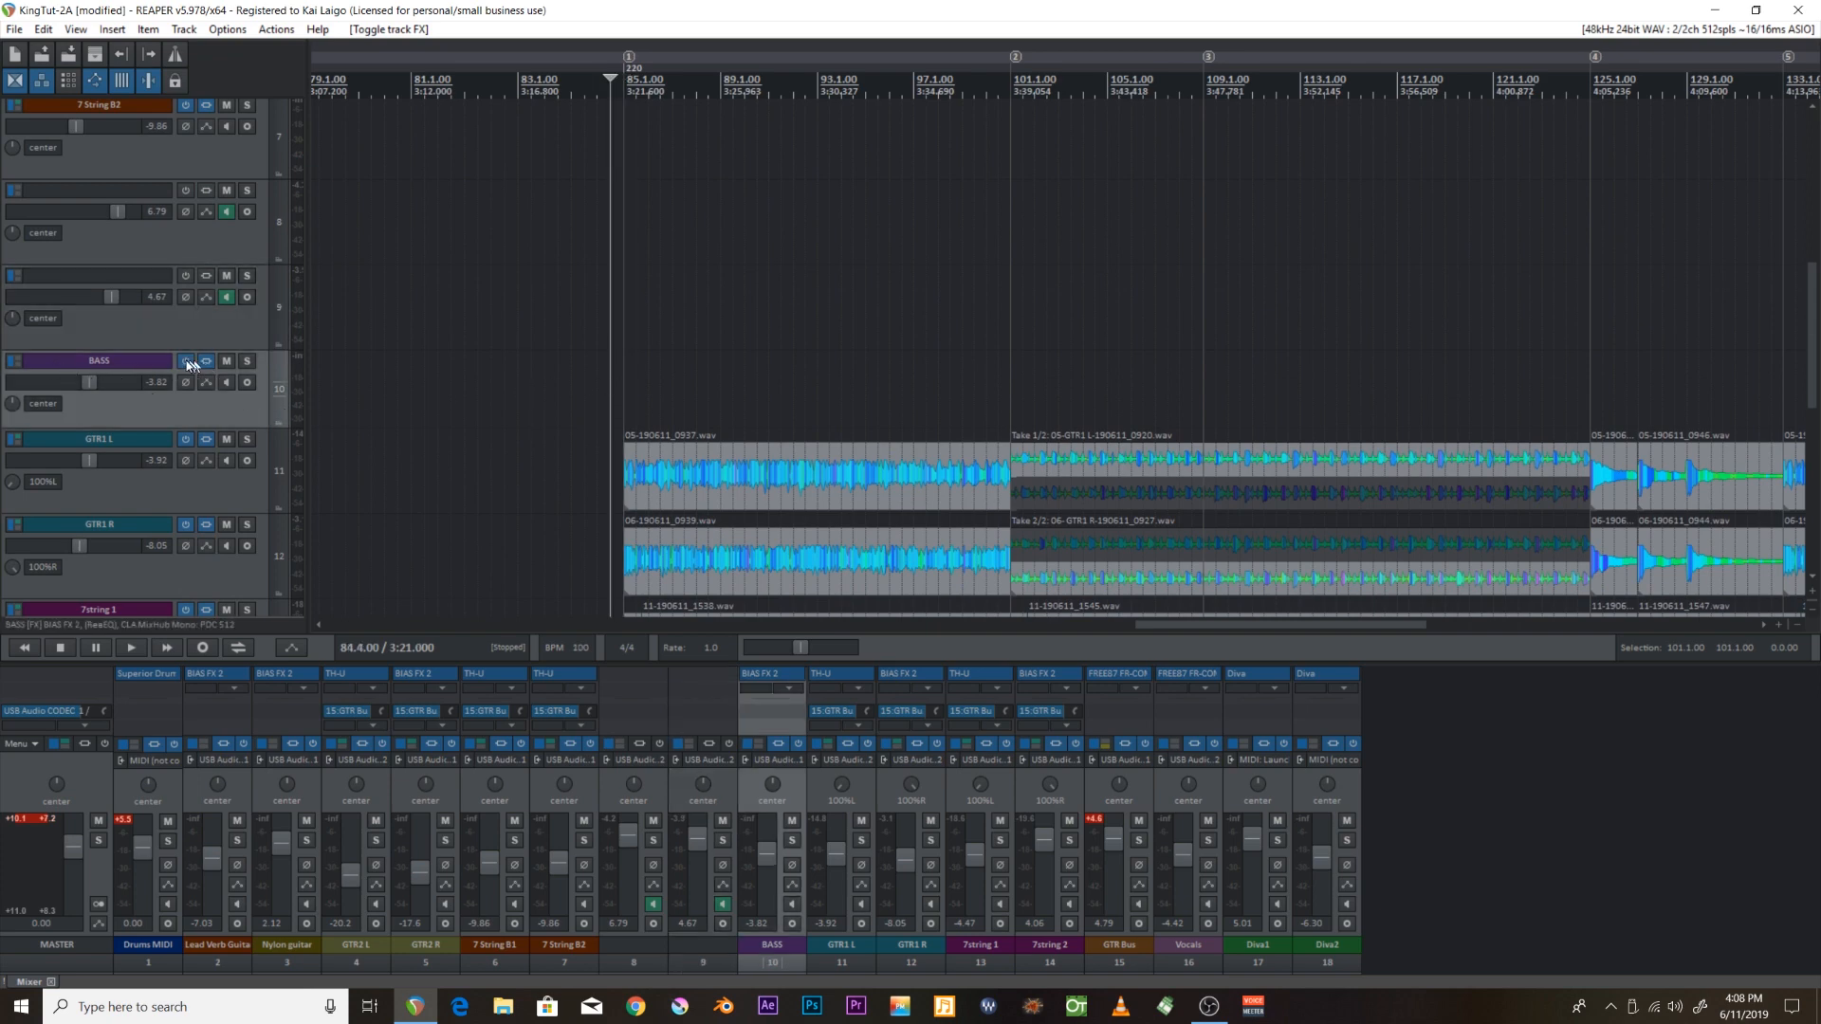
pyautogui.click(246, 298)
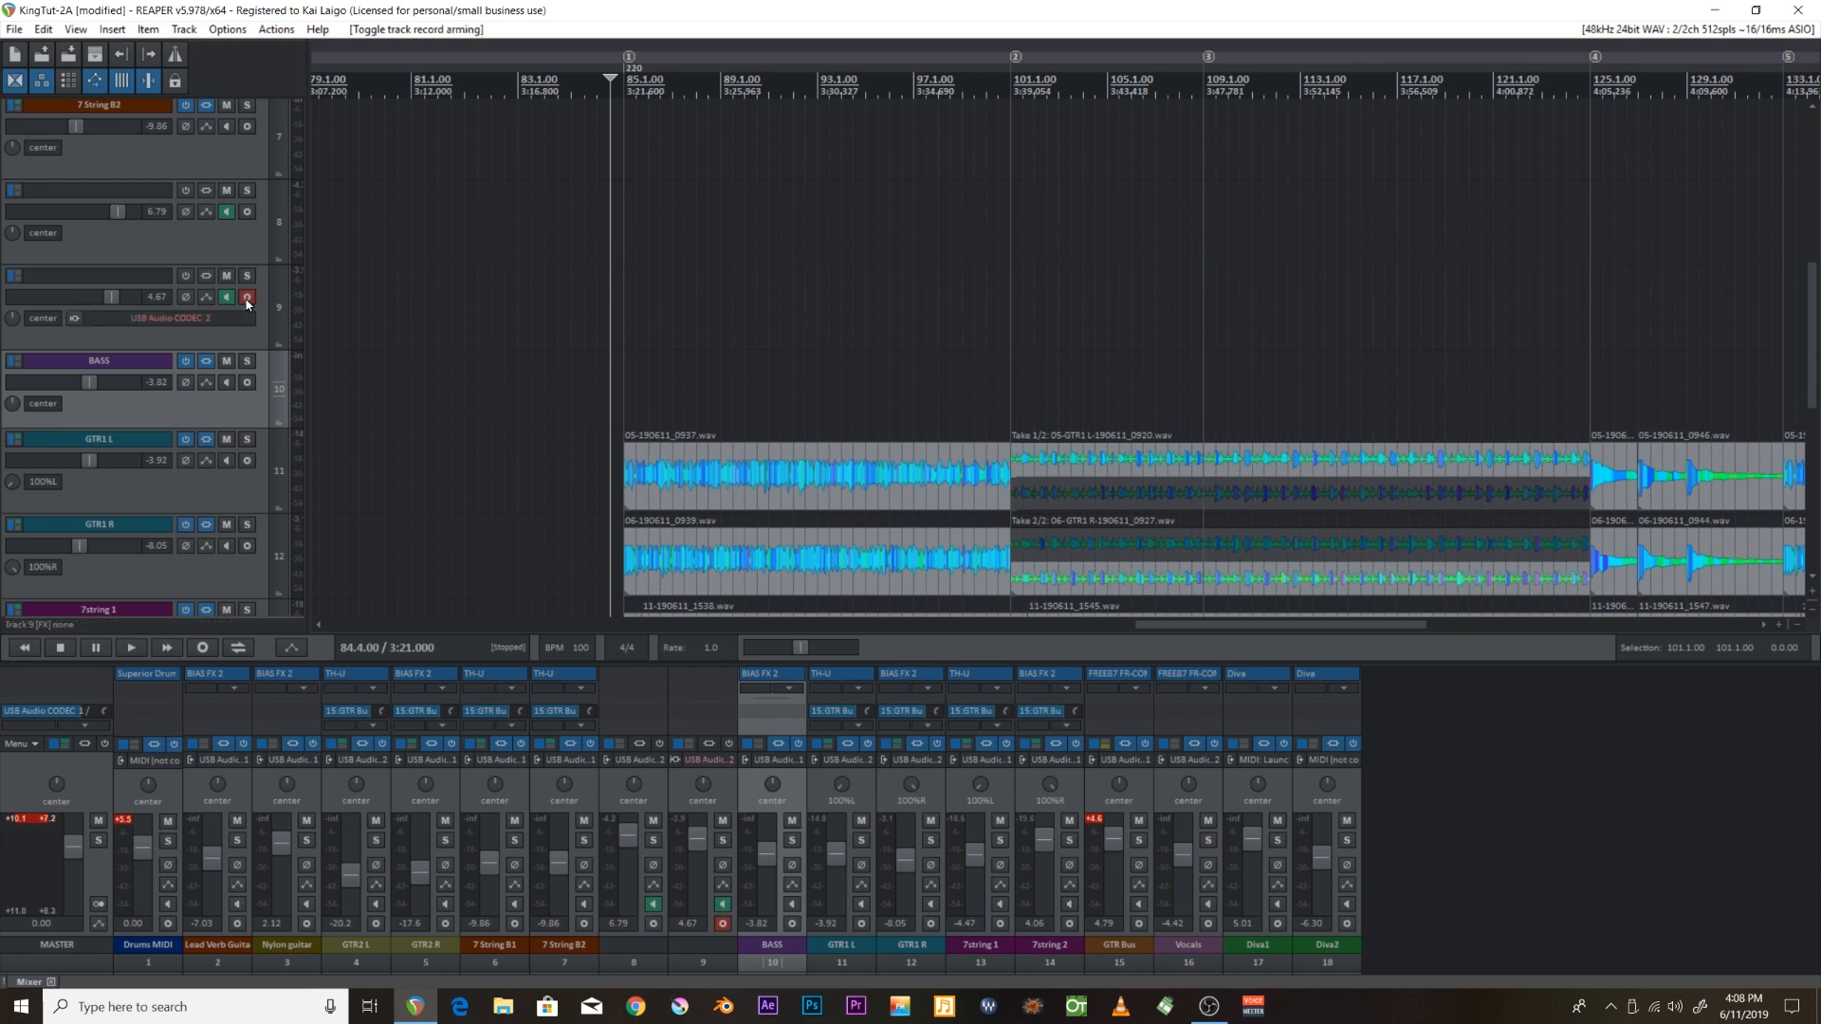
pyautogui.moveTo(110, 303)
pyautogui.moveTo(114, 297); pyautogui.dragTo(127, 308)
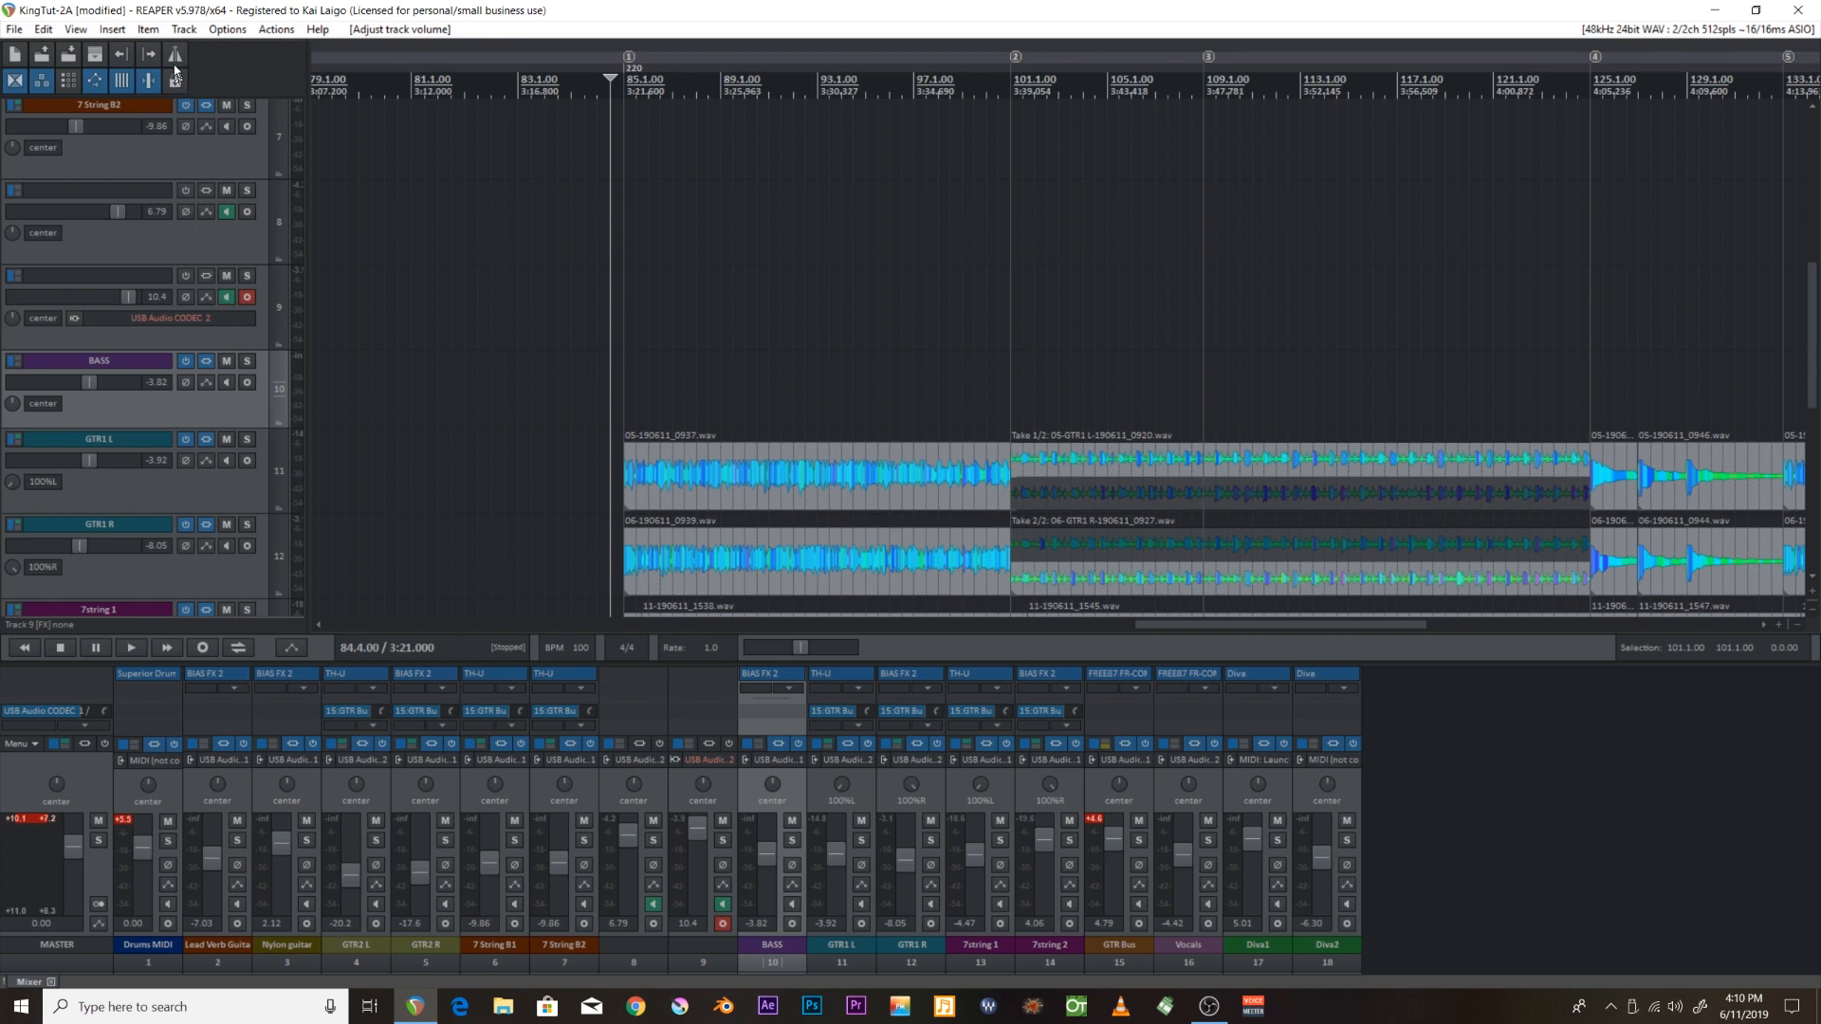
# Enable the metronome and play the project from 84.1.00.
pyautogui.scroll(3, 796, 391)
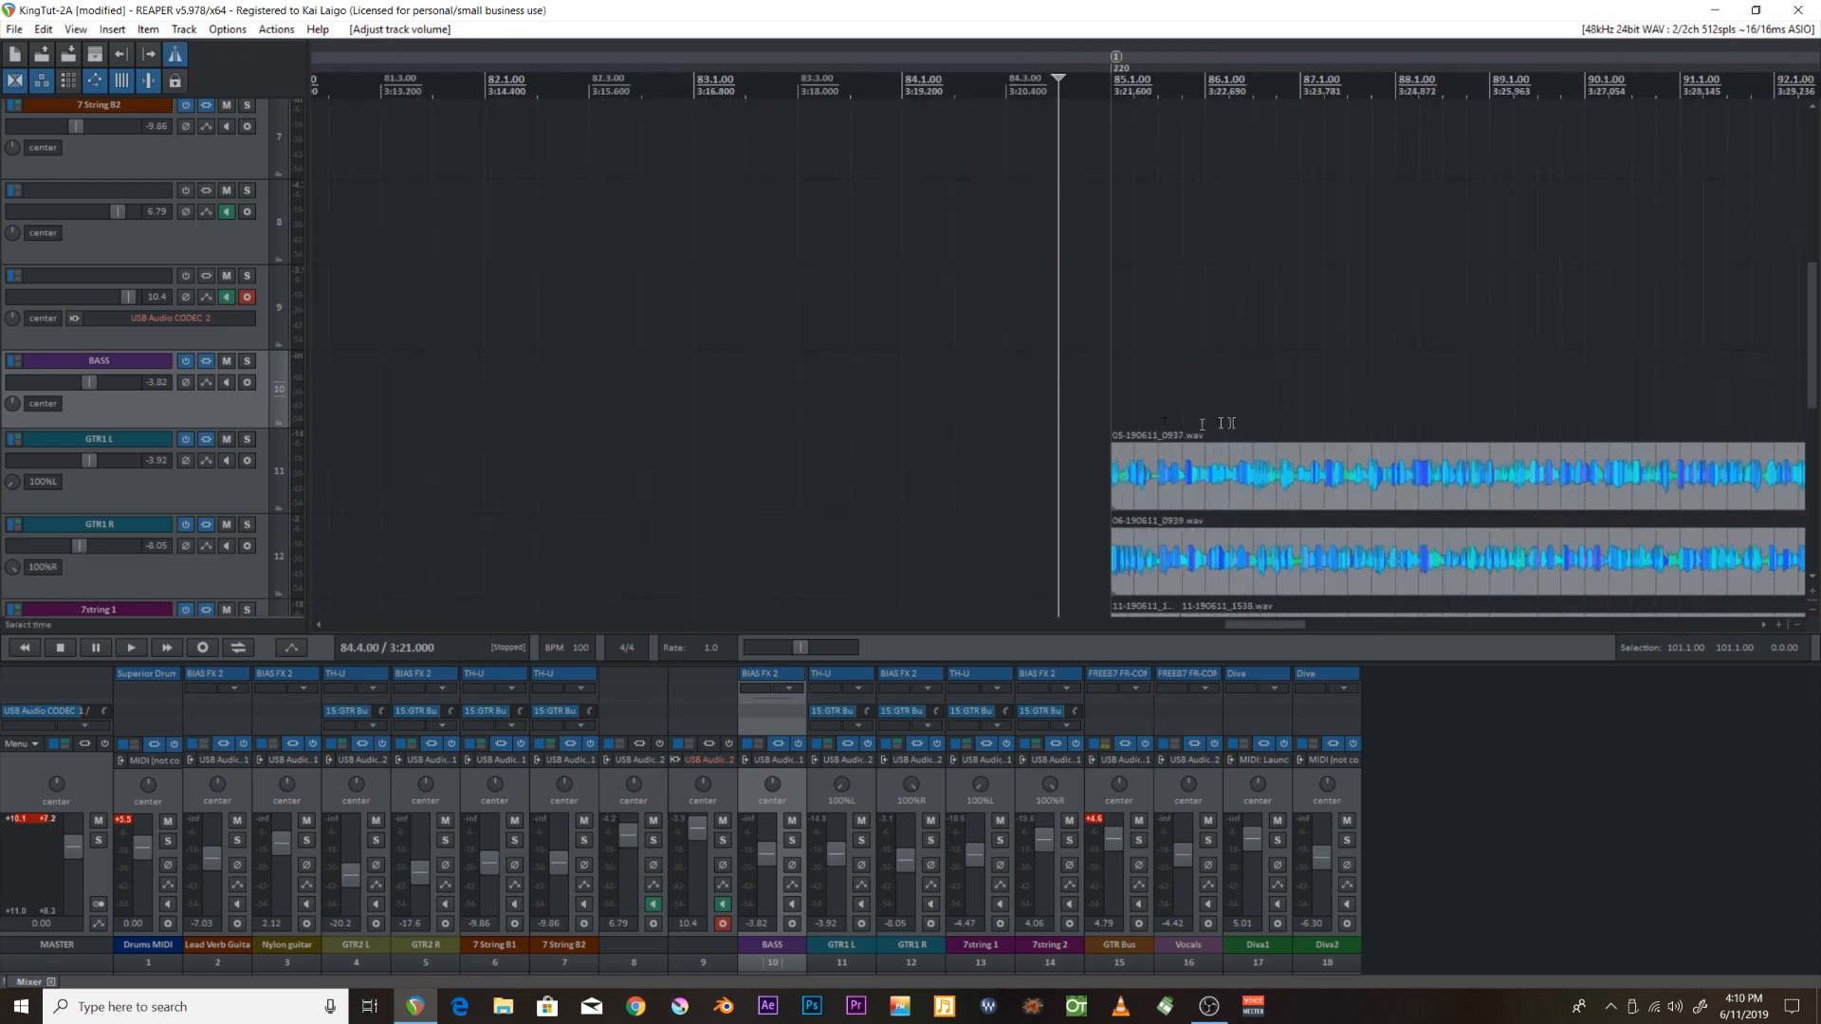
pyautogui.click(905, 375)
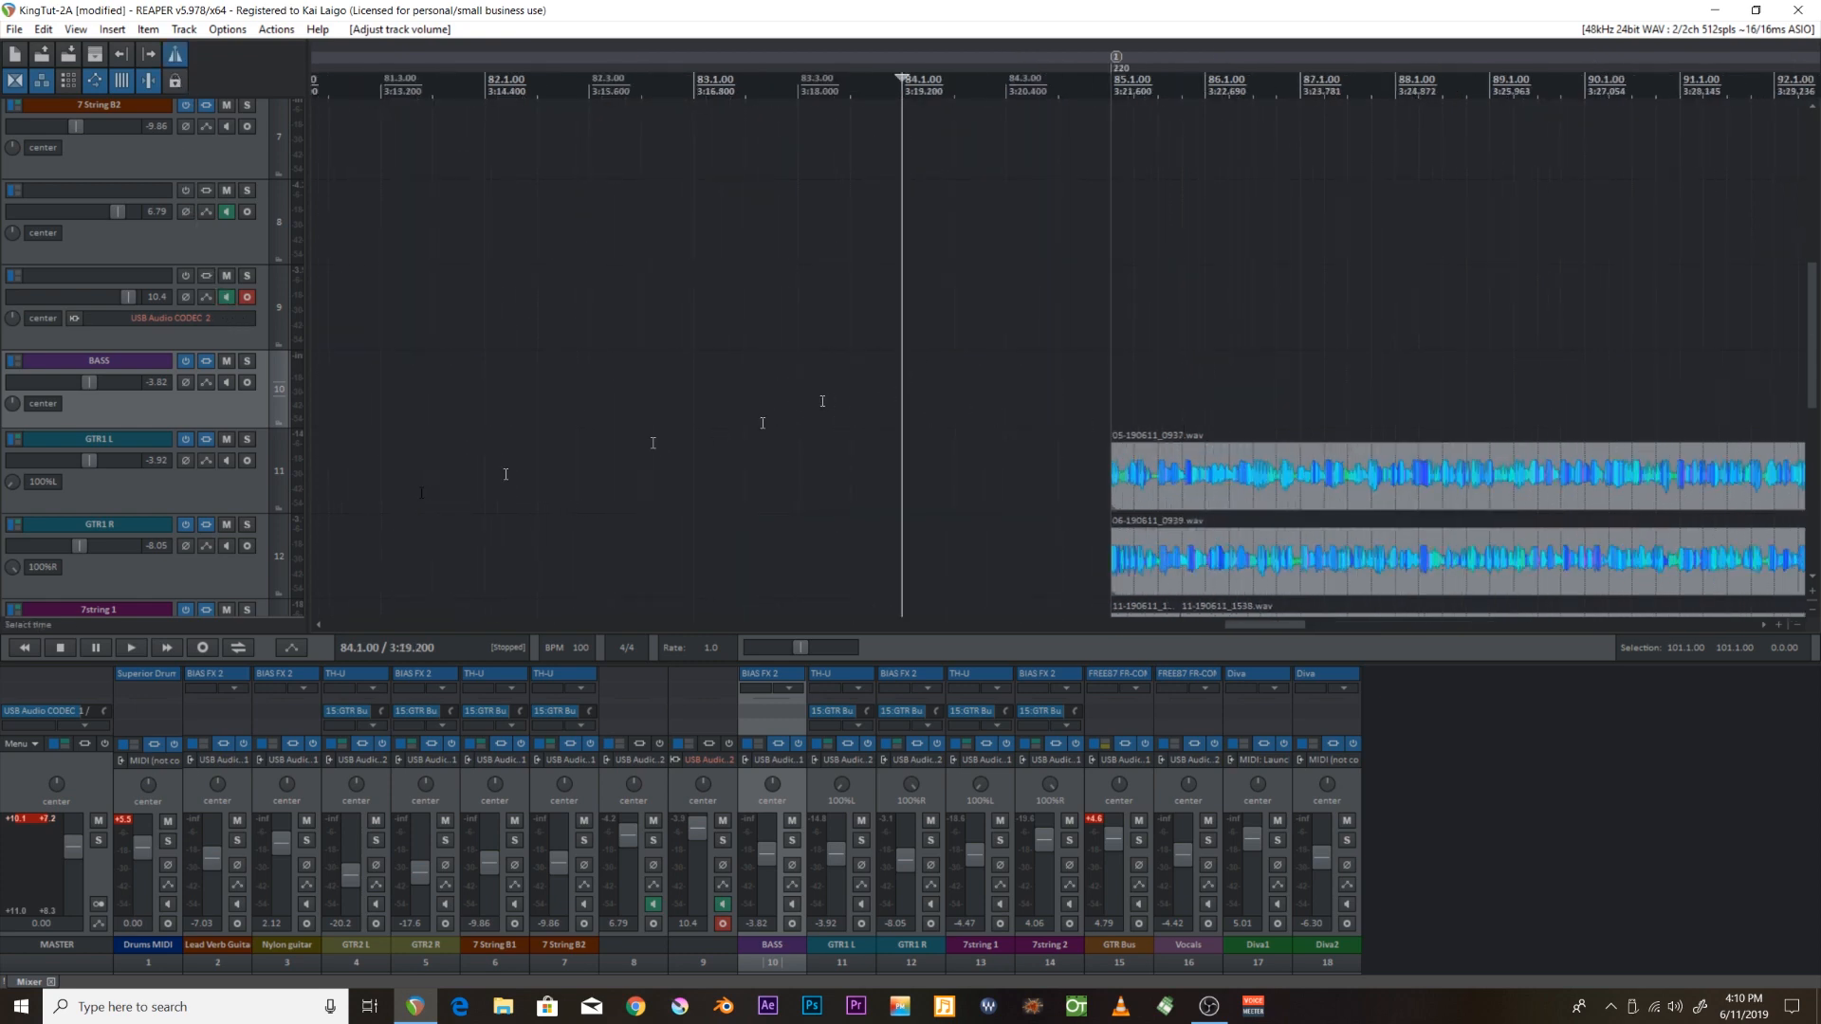
pyautogui.click(135, 650)
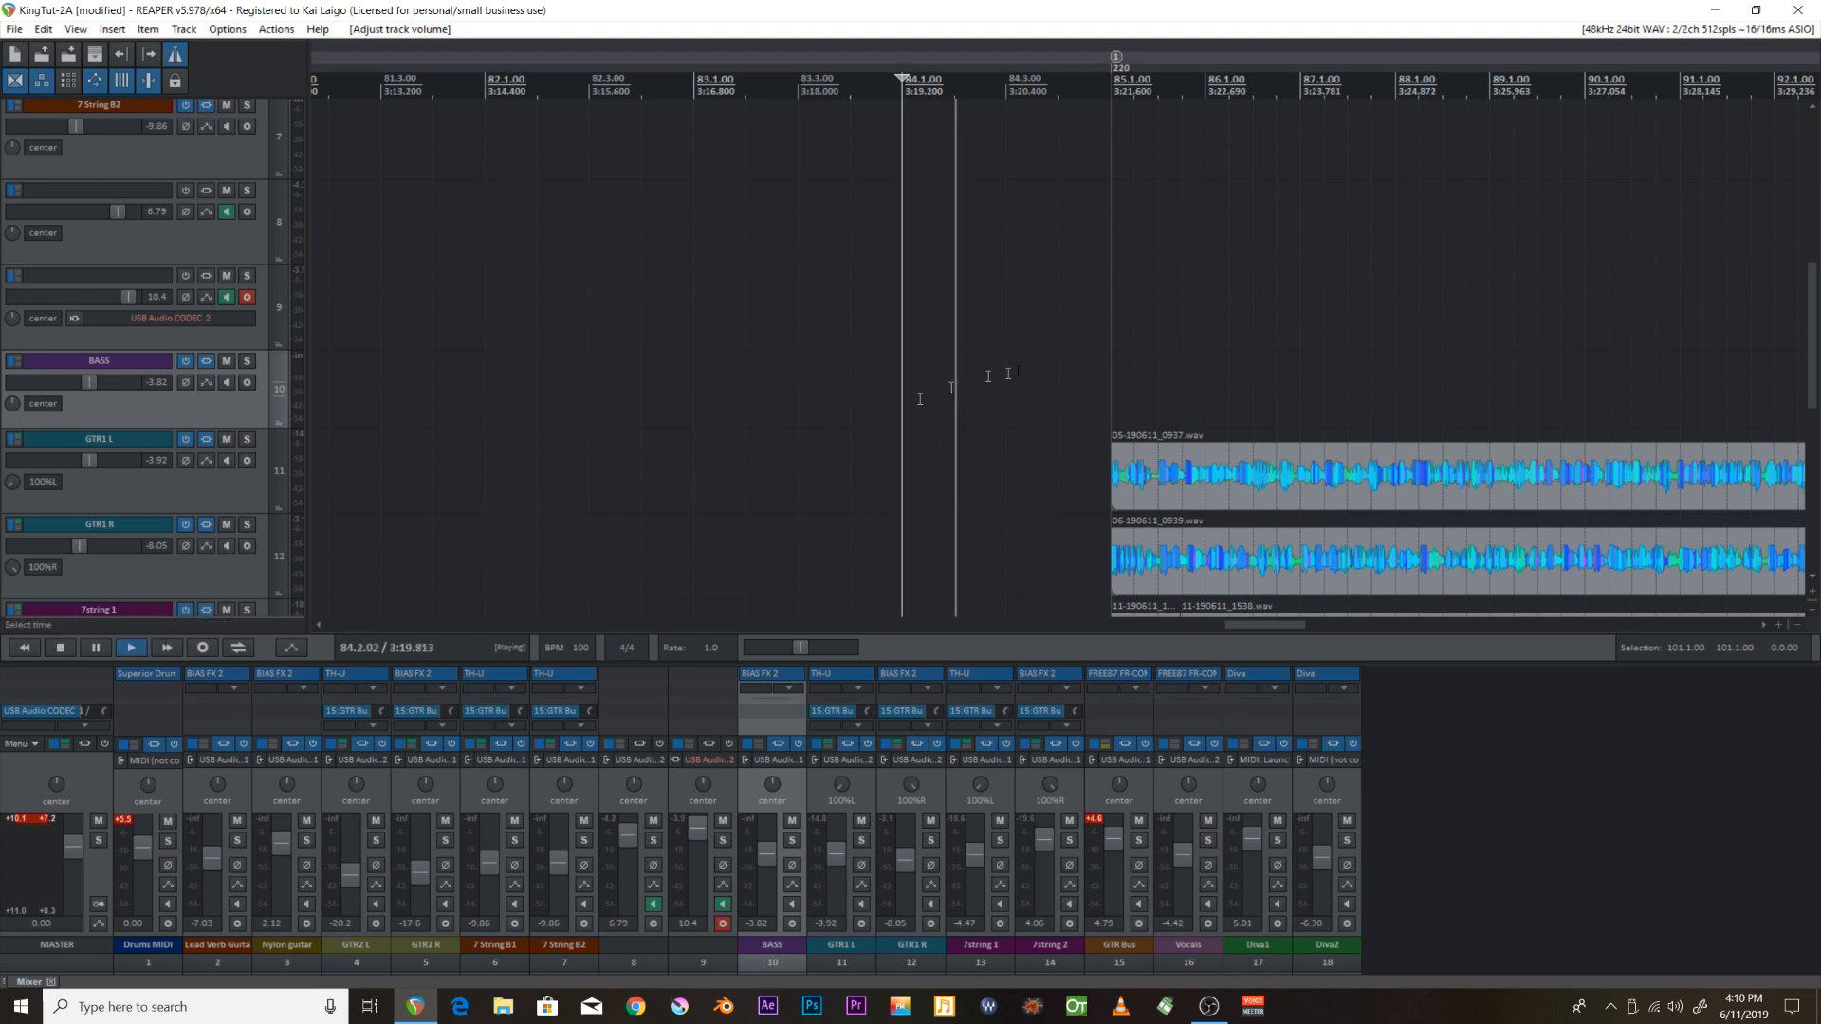
pyautogui.scroll(-3, 1145, 343)
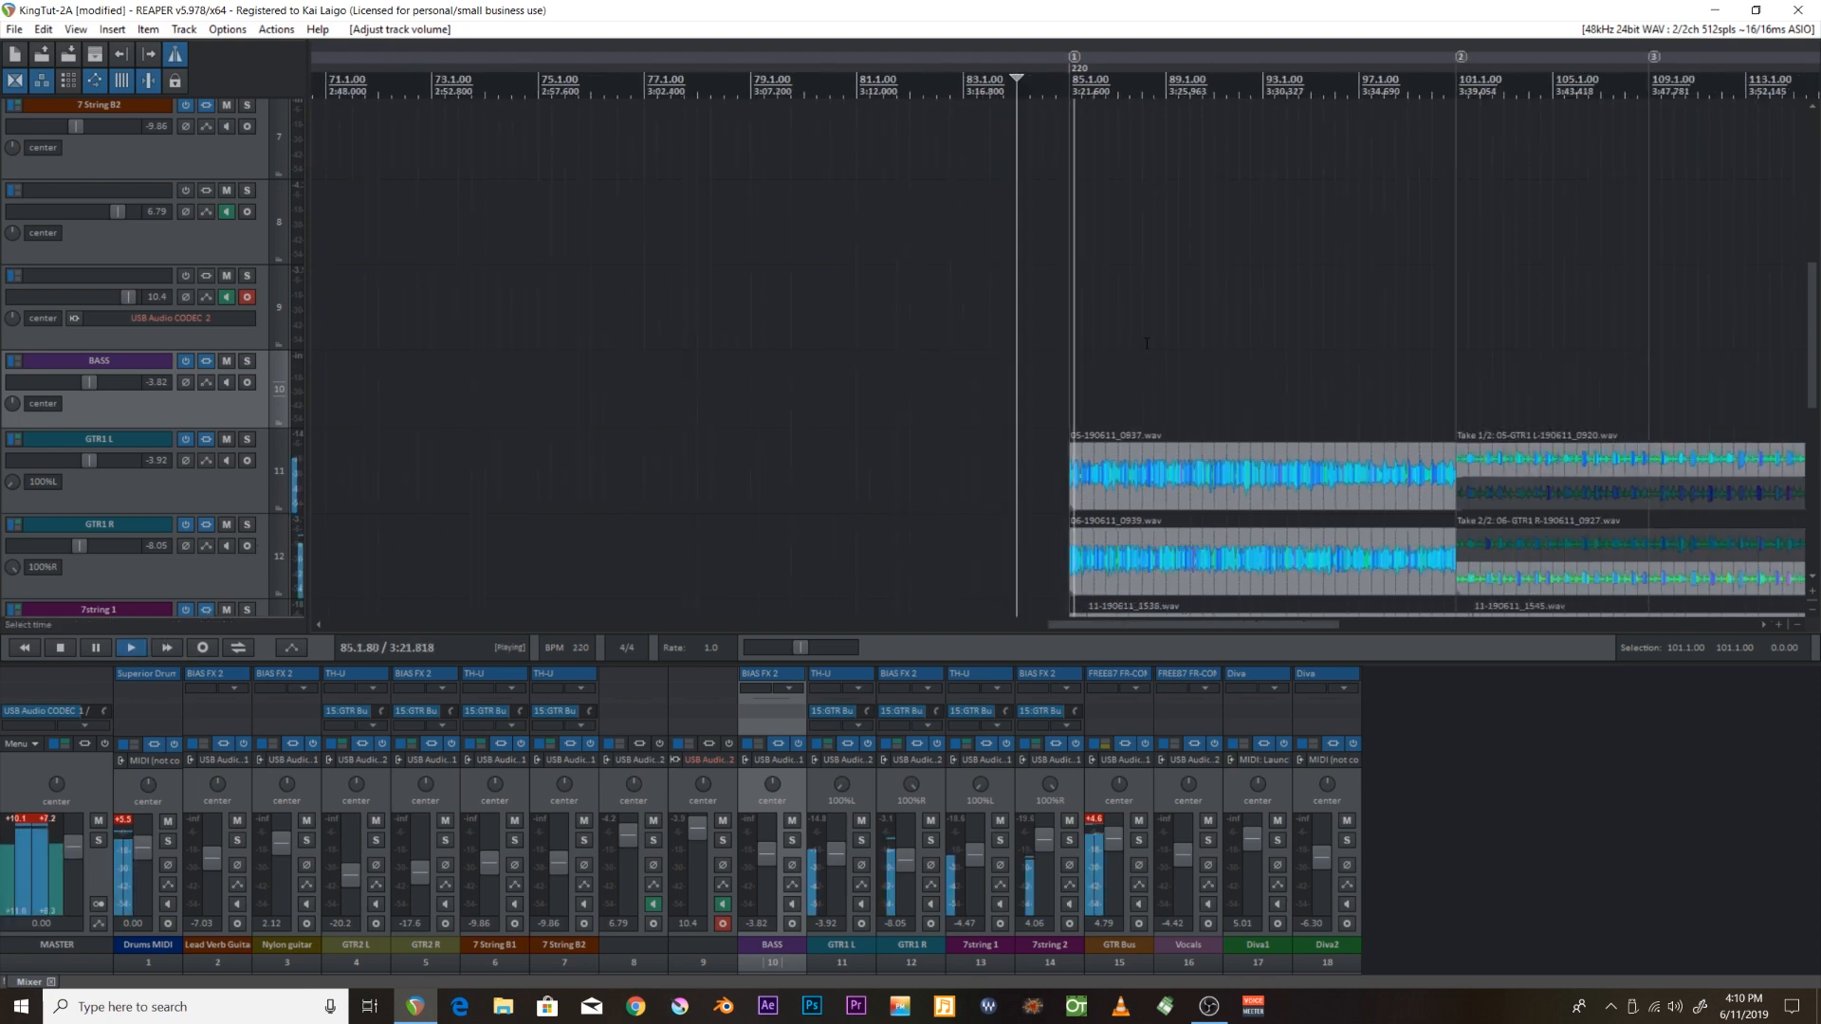
# Stop playback, lower the GTR Bus to -14.1 dB and mute it, and set the armed unnamed track before BASS to 12.0 dB.
pyautogui.click(61, 647)
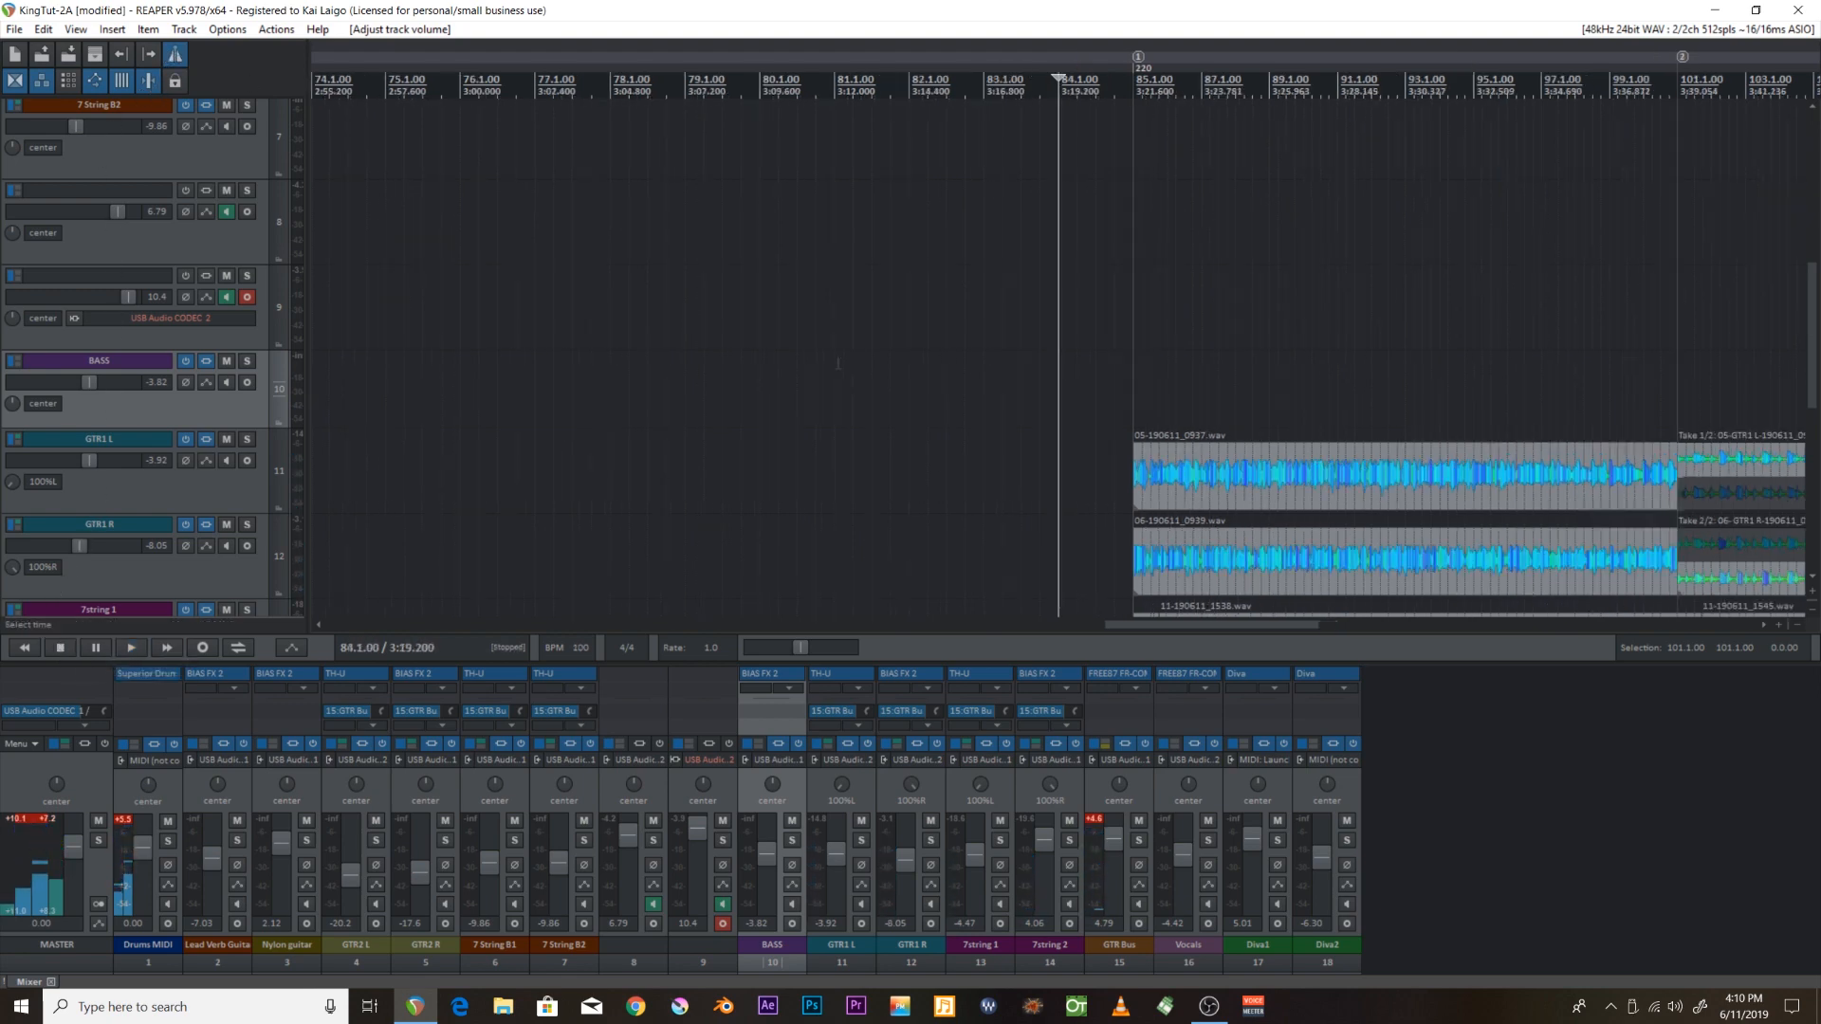
pyautogui.scroll(2, 831, 365)
pyautogui.moveTo(1113, 835); pyautogui.dragTo(1113, 866)
pyautogui.click(1139, 821)
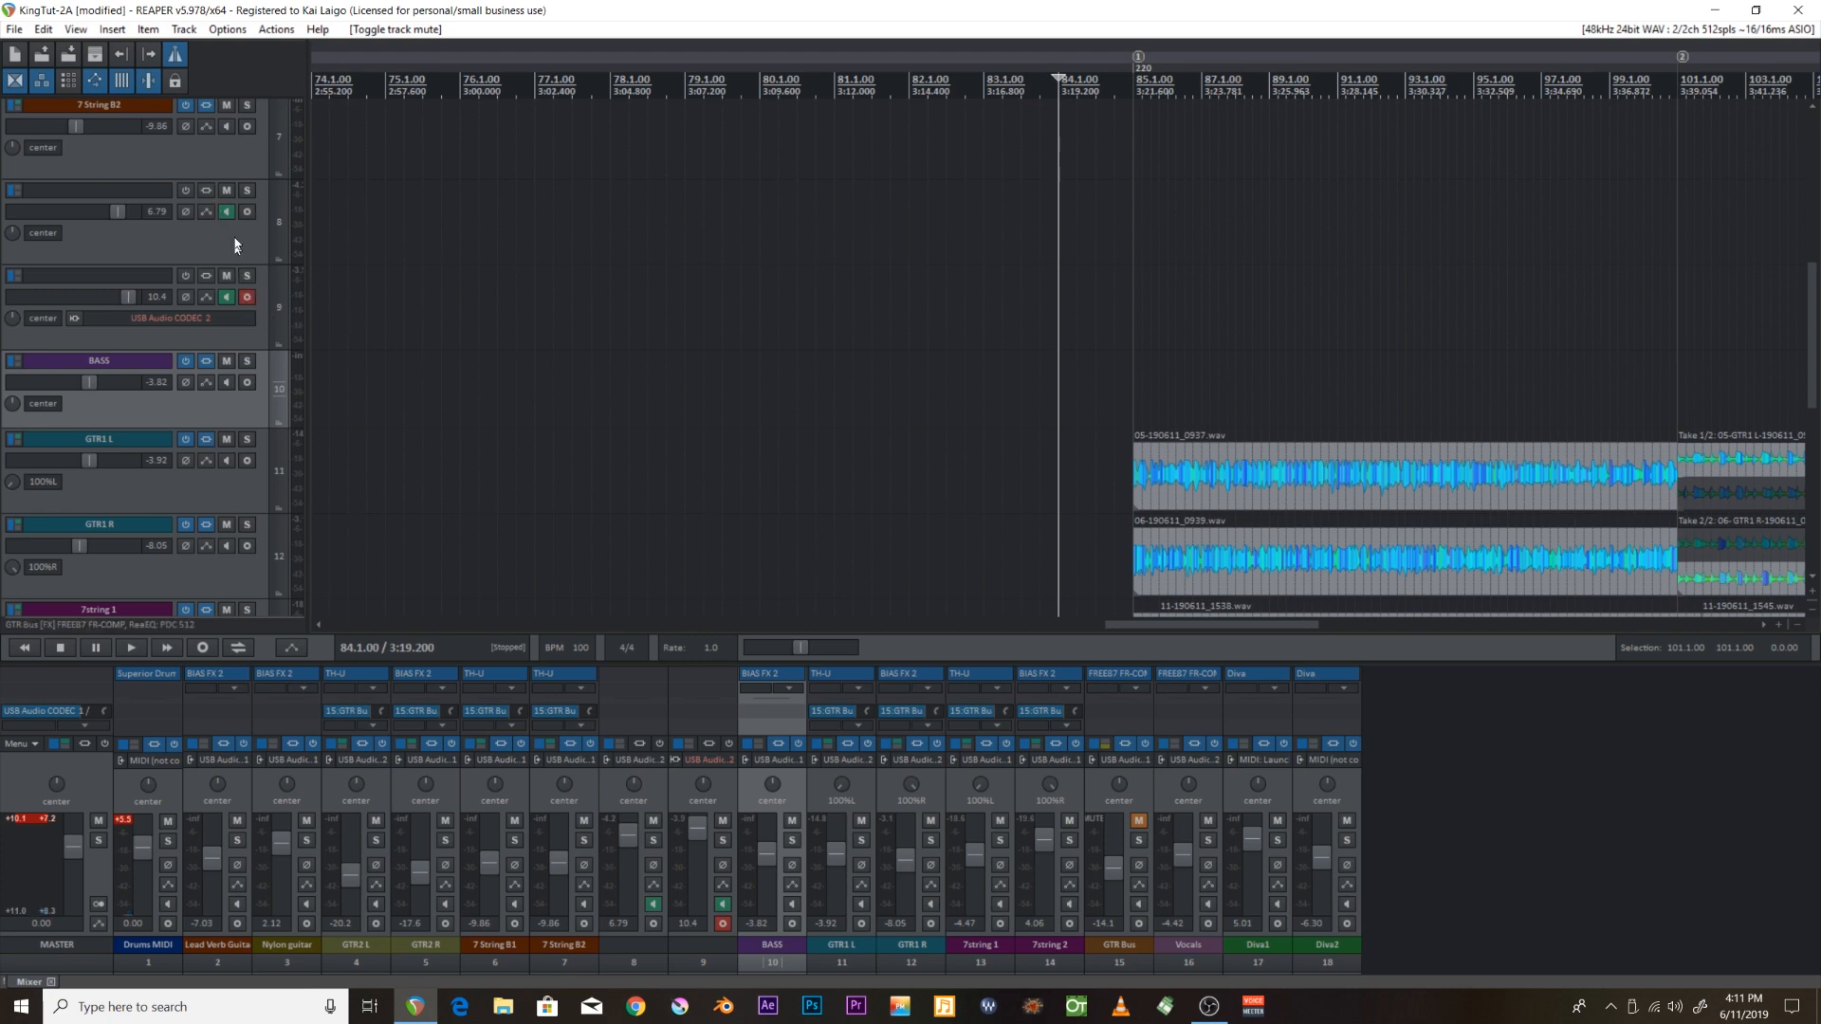
pyautogui.moveTo(143, 297); pyautogui.dragTo(158, 305)
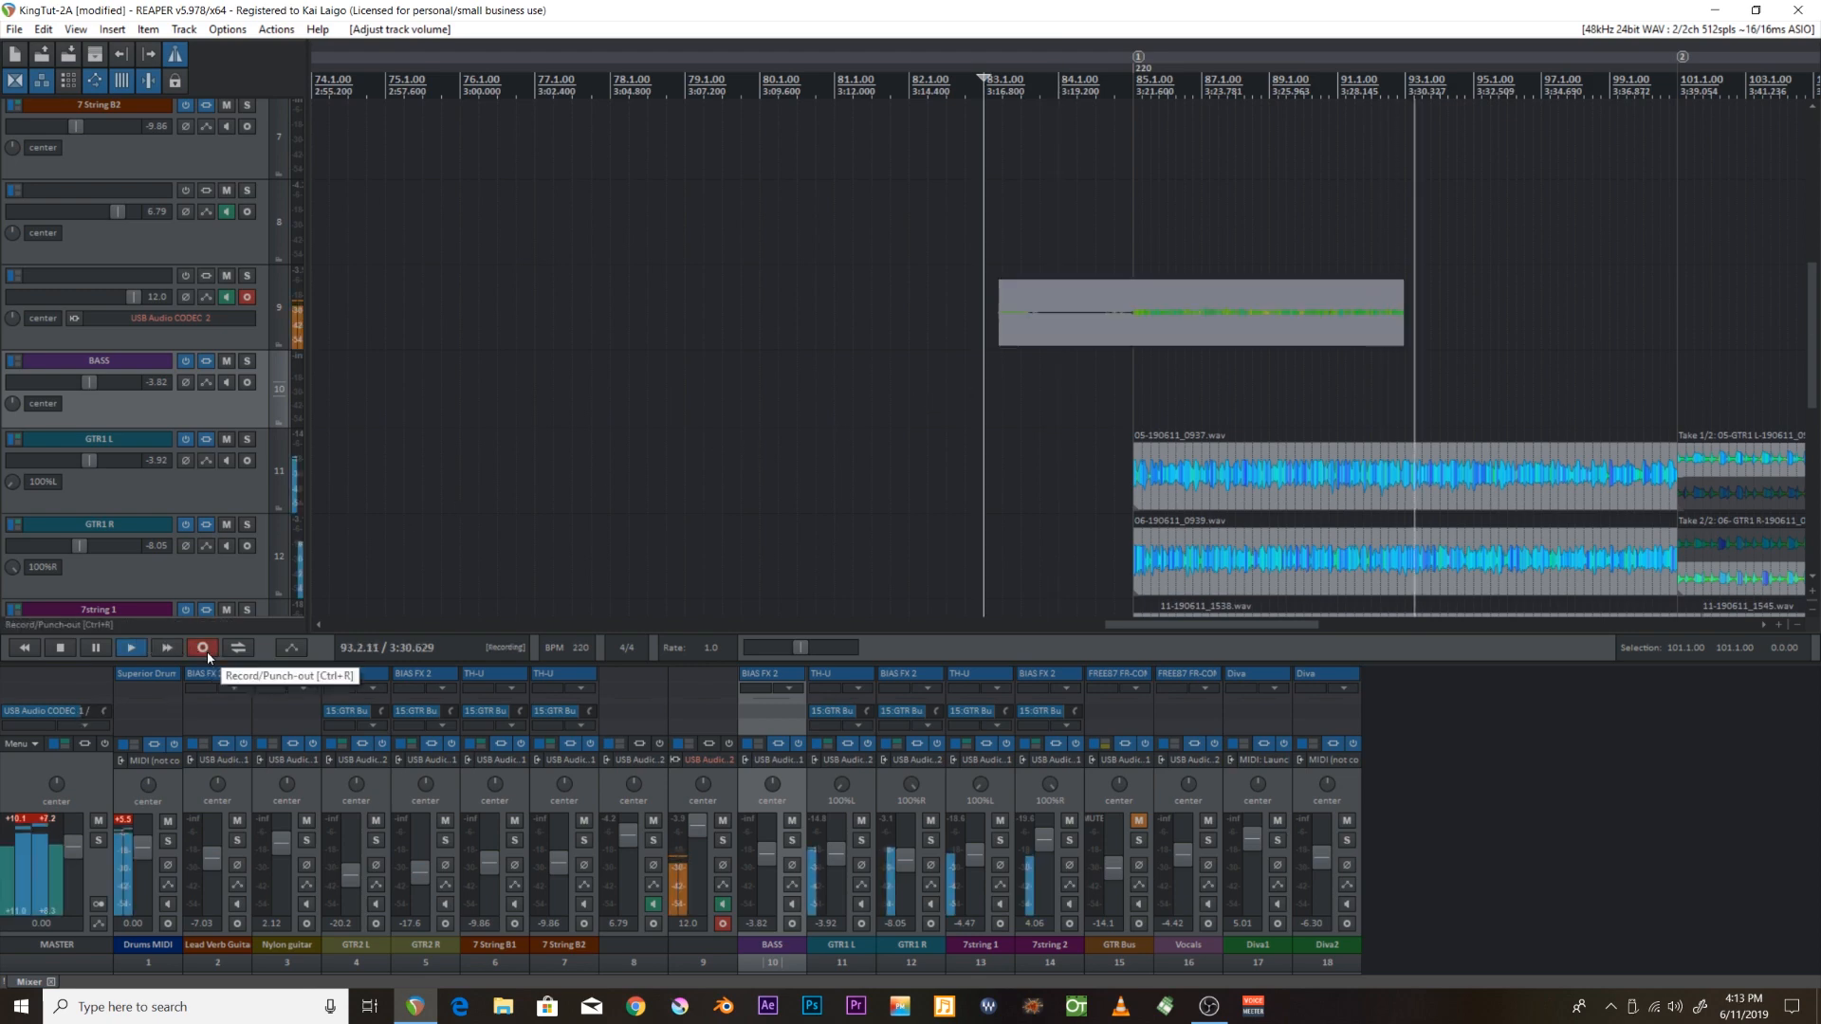
# Record a take on the armed unnamed track from 83.1.00 to just past marker 2, and keep the file.
pyautogui.click(202, 647)
pyautogui.click(203, 649)
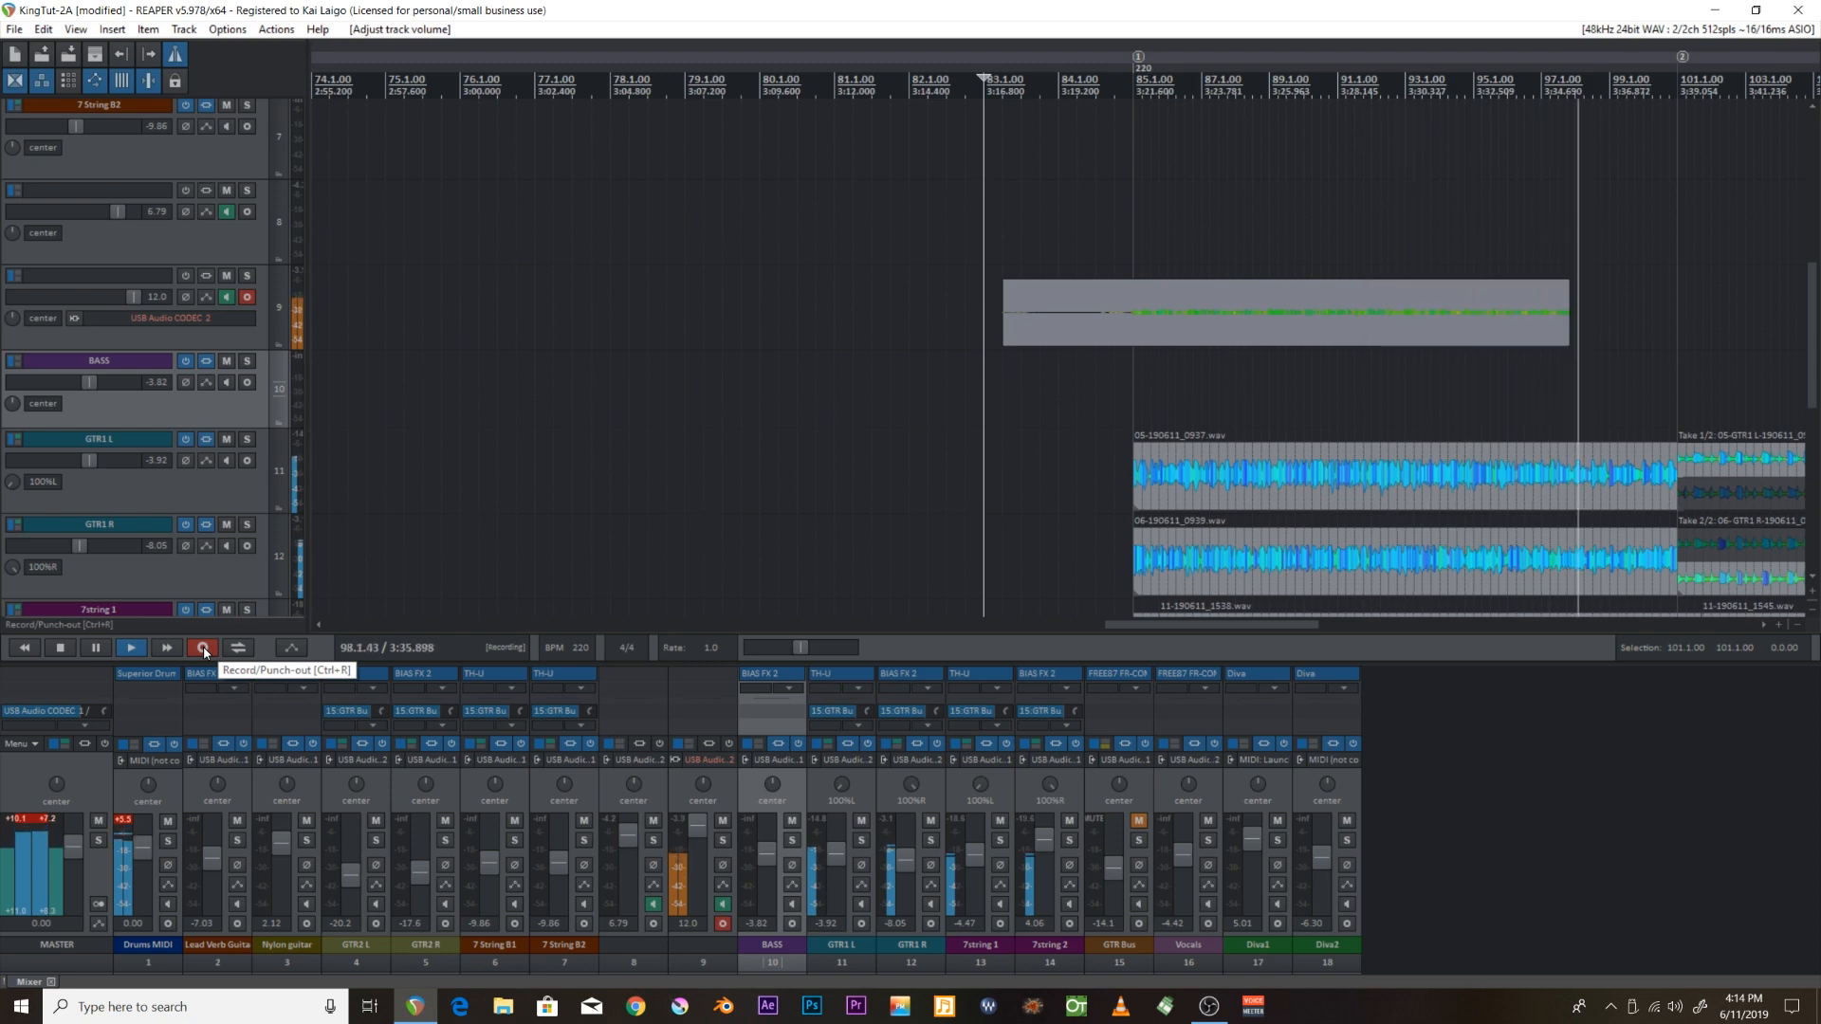
pyautogui.click(203, 645)
pyautogui.press('Return')
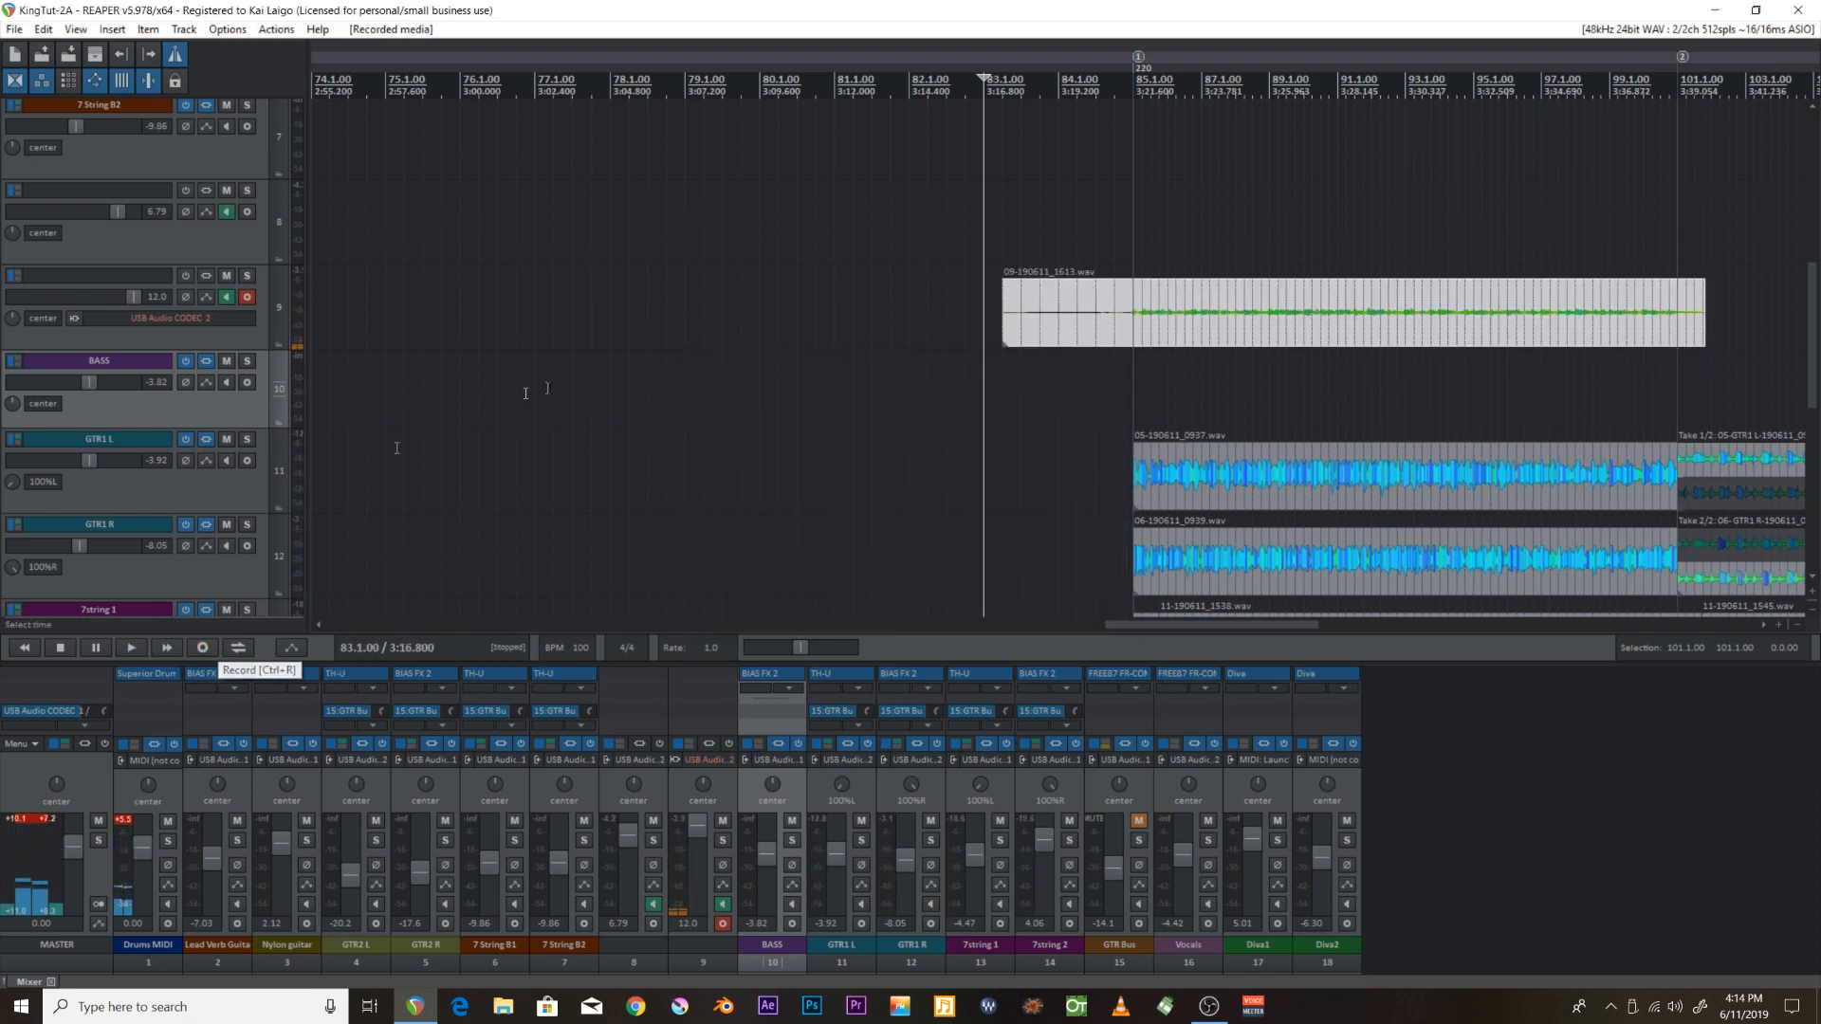
# Check the take's start around marker 1 at 85.1.00, play it from 84.4.00, and undo the recording.
pyautogui.scroll(4, 1403, 137)
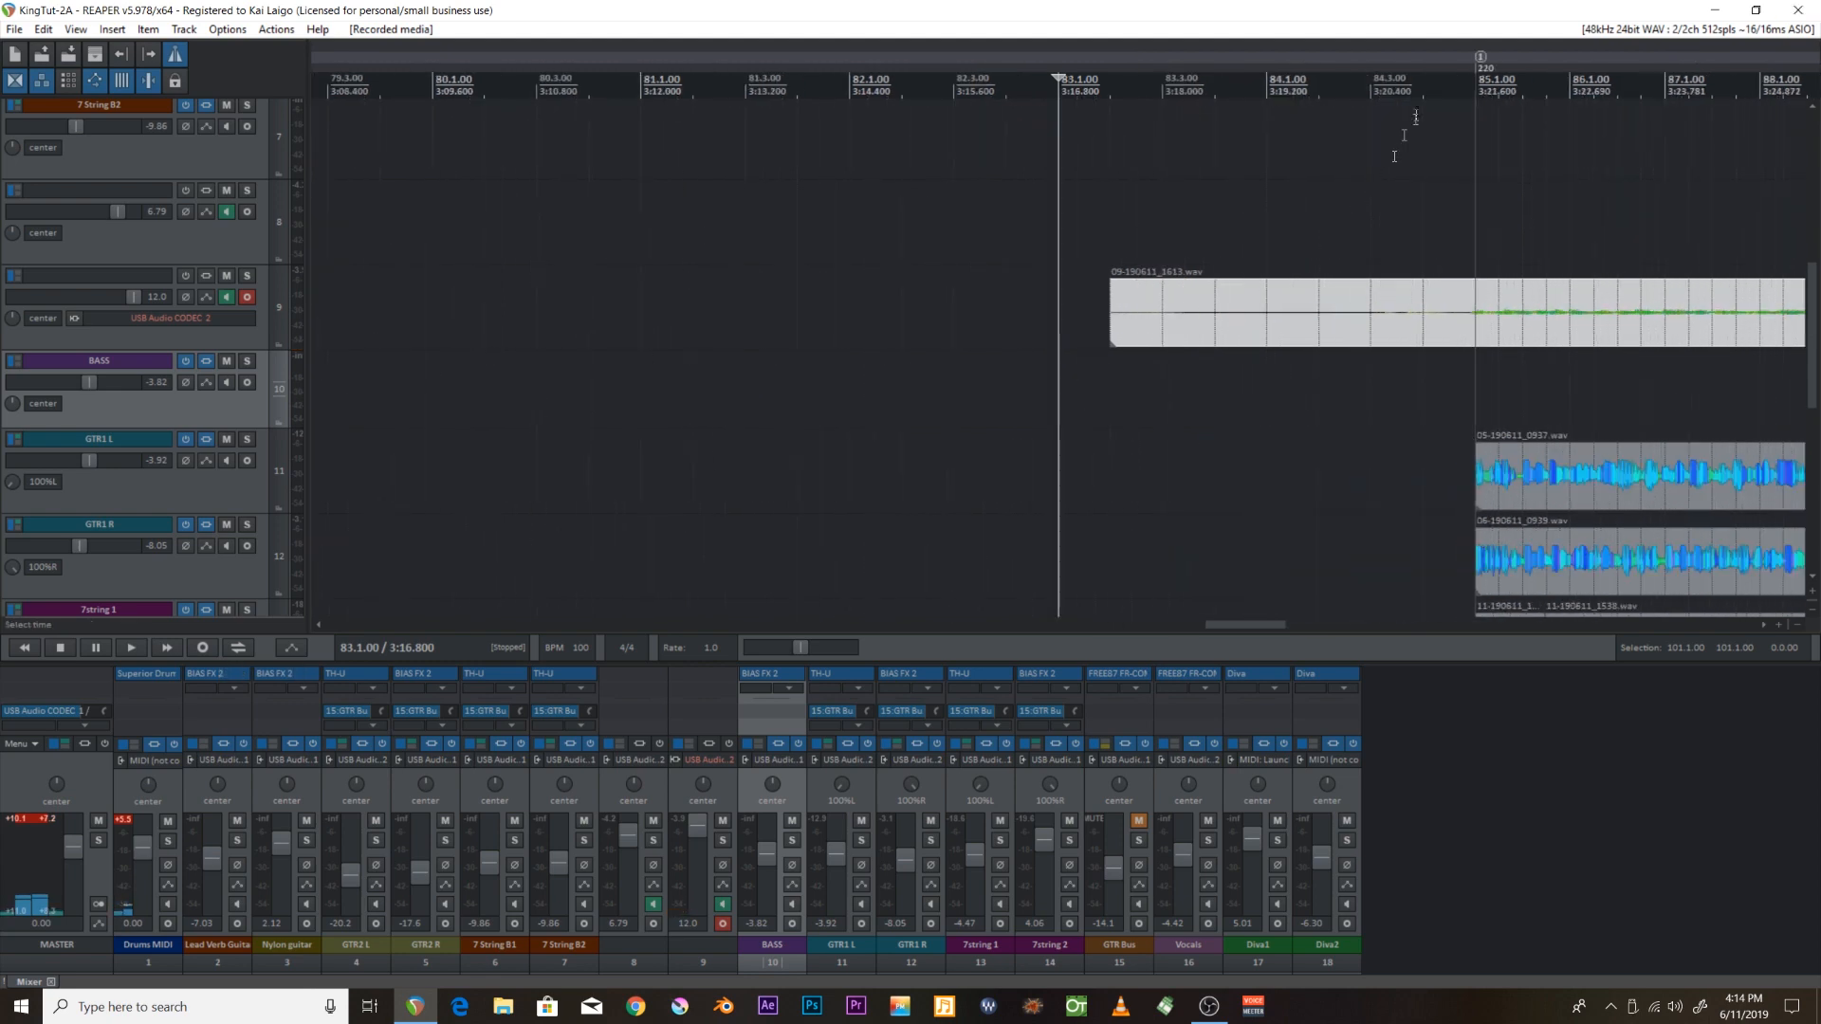
pyautogui.click(1476, 79)
pyautogui.scroll(9, 1470, 87)
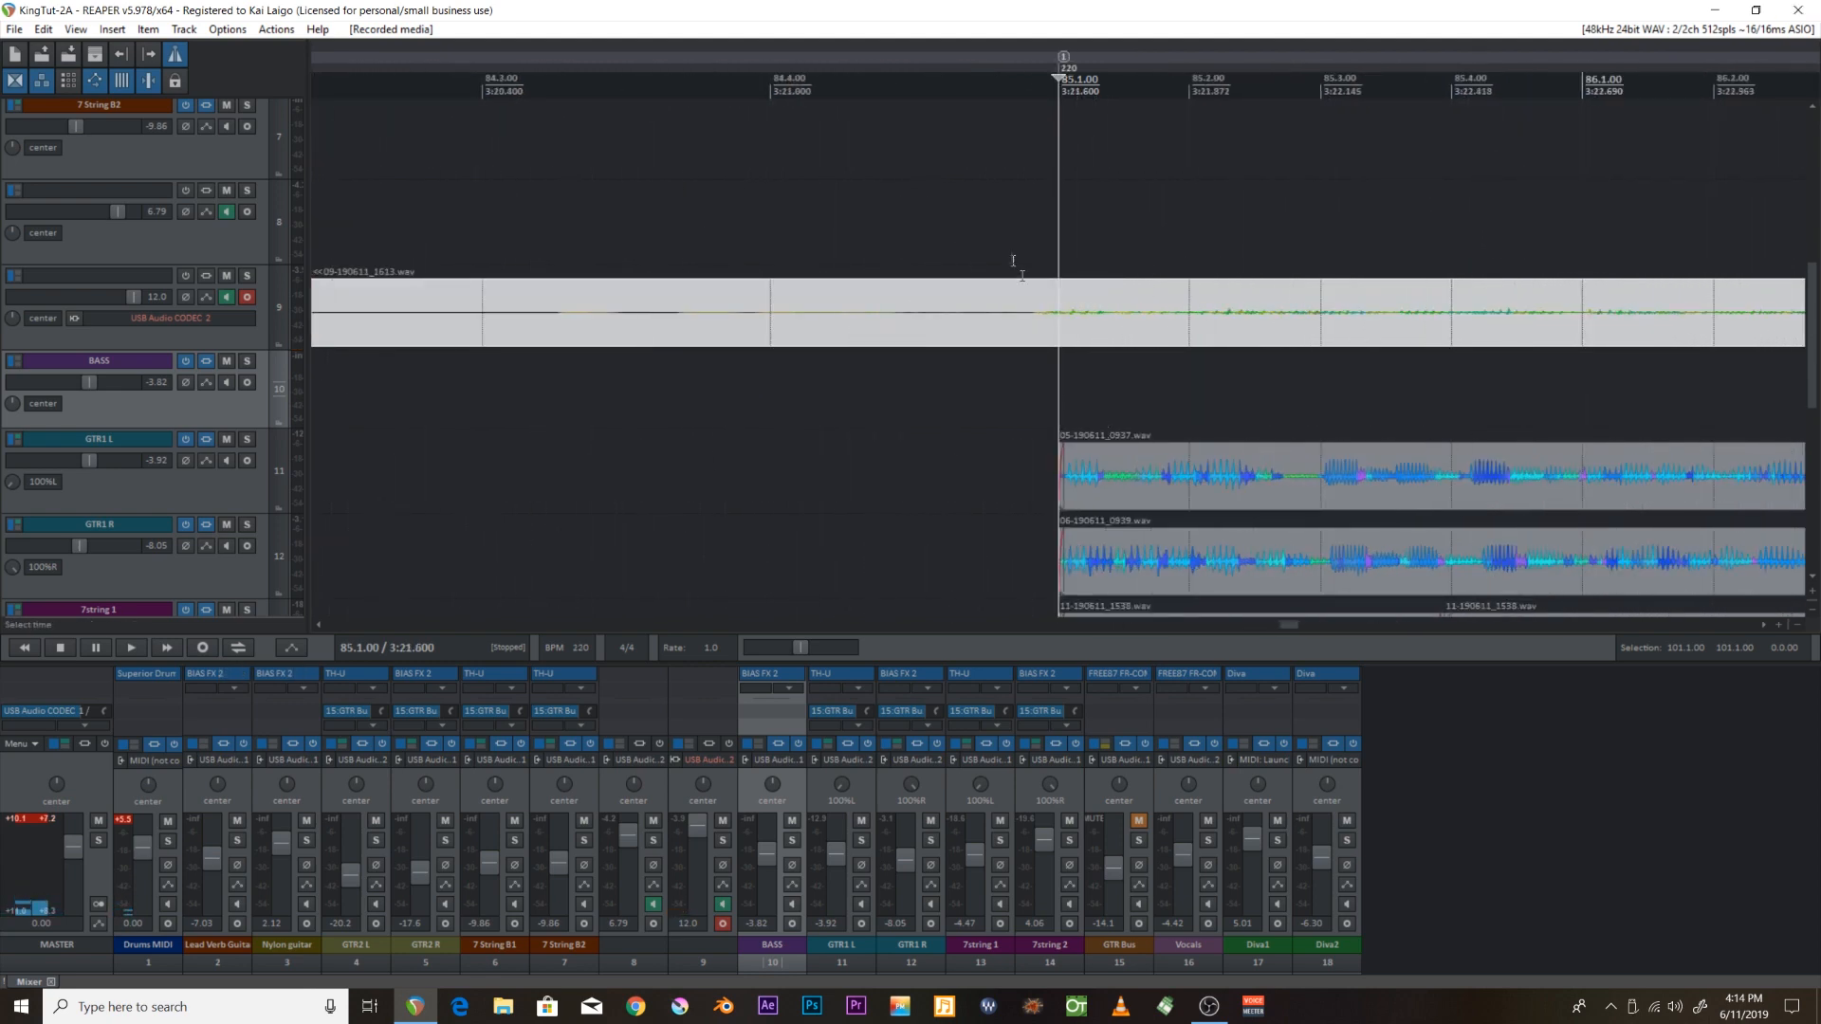
pyautogui.scroll(-4, 1098, 321)
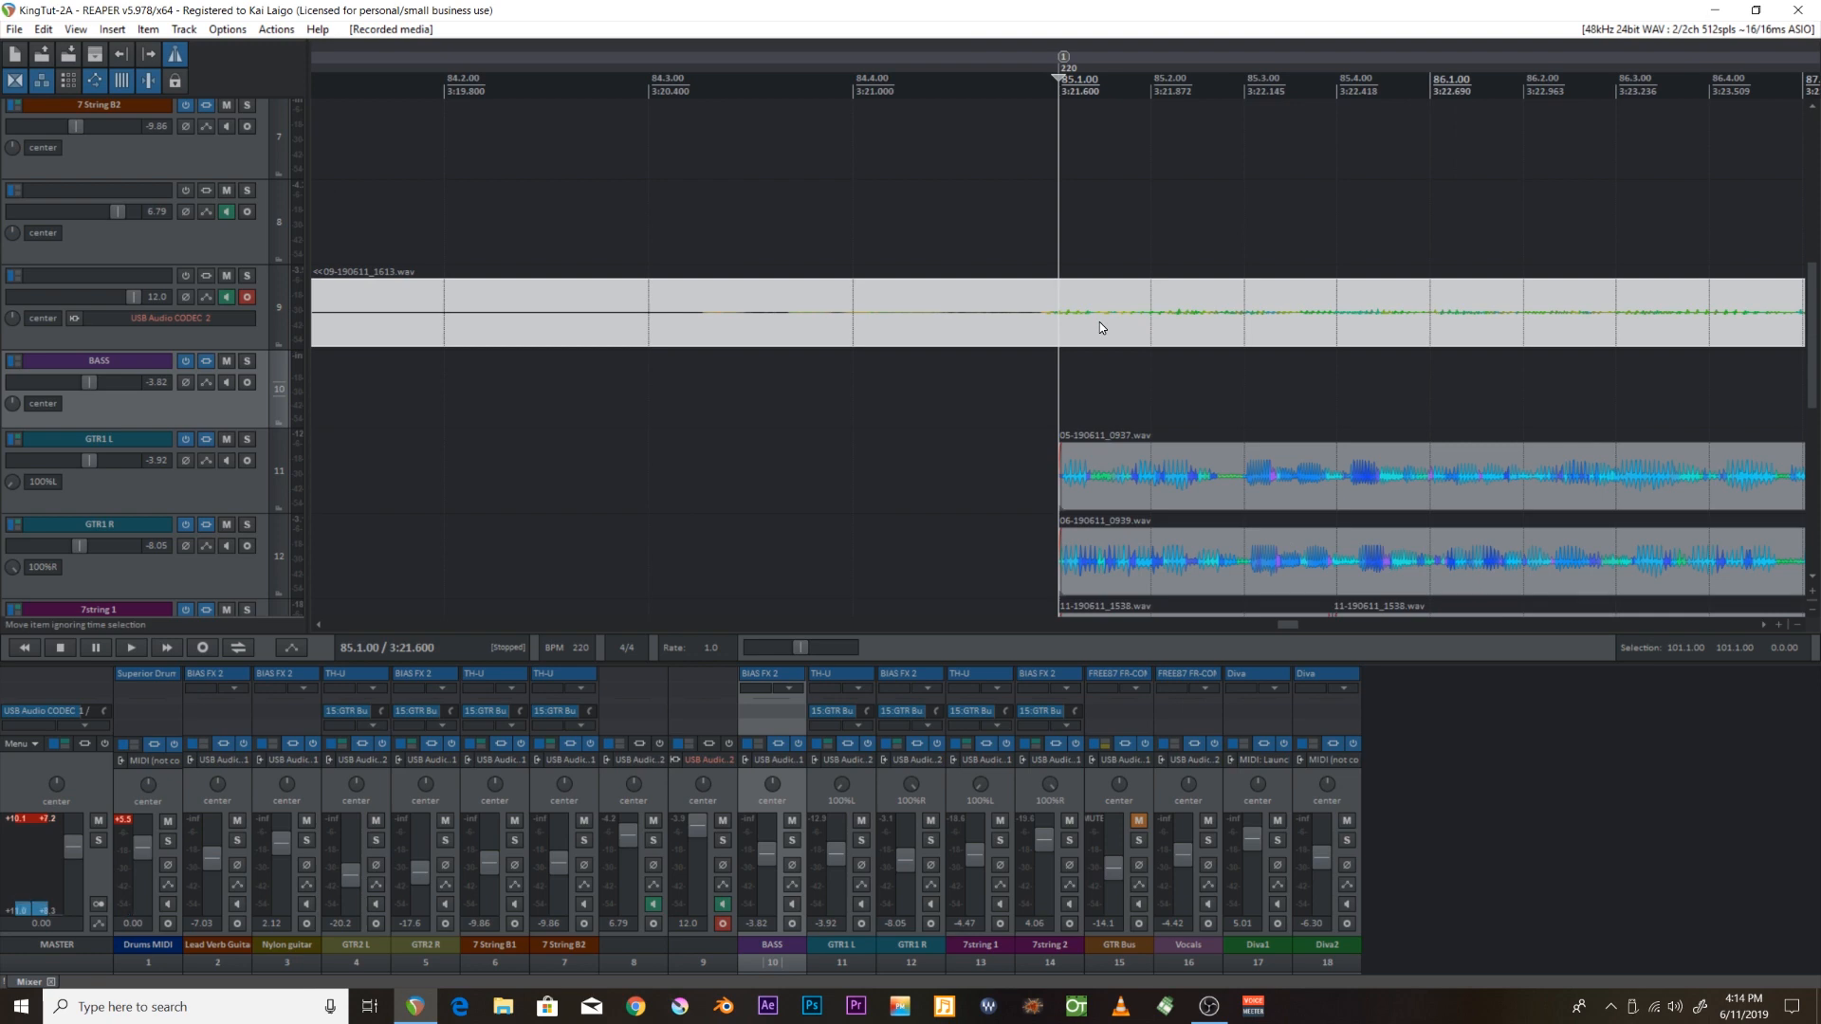
pyautogui.click(953, 90)
pyautogui.press('space')
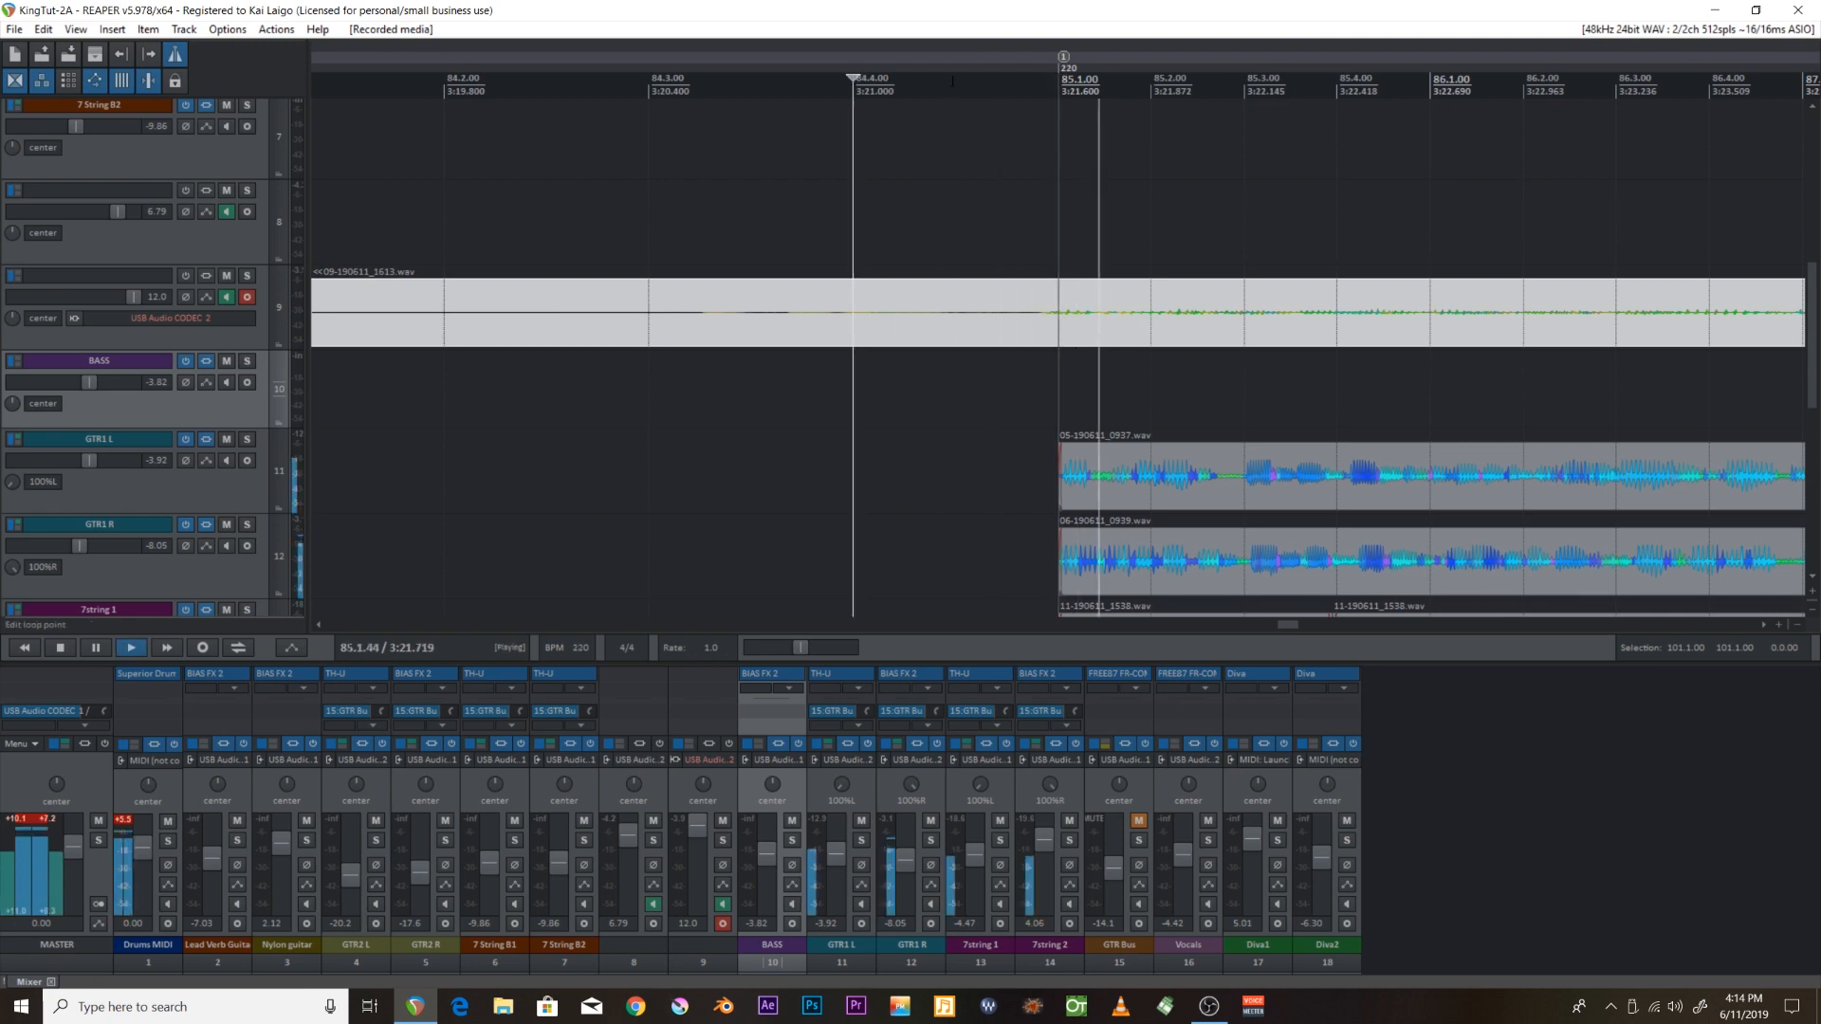
pyautogui.scroll(-3, 955, 100)
pyautogui.press('space')
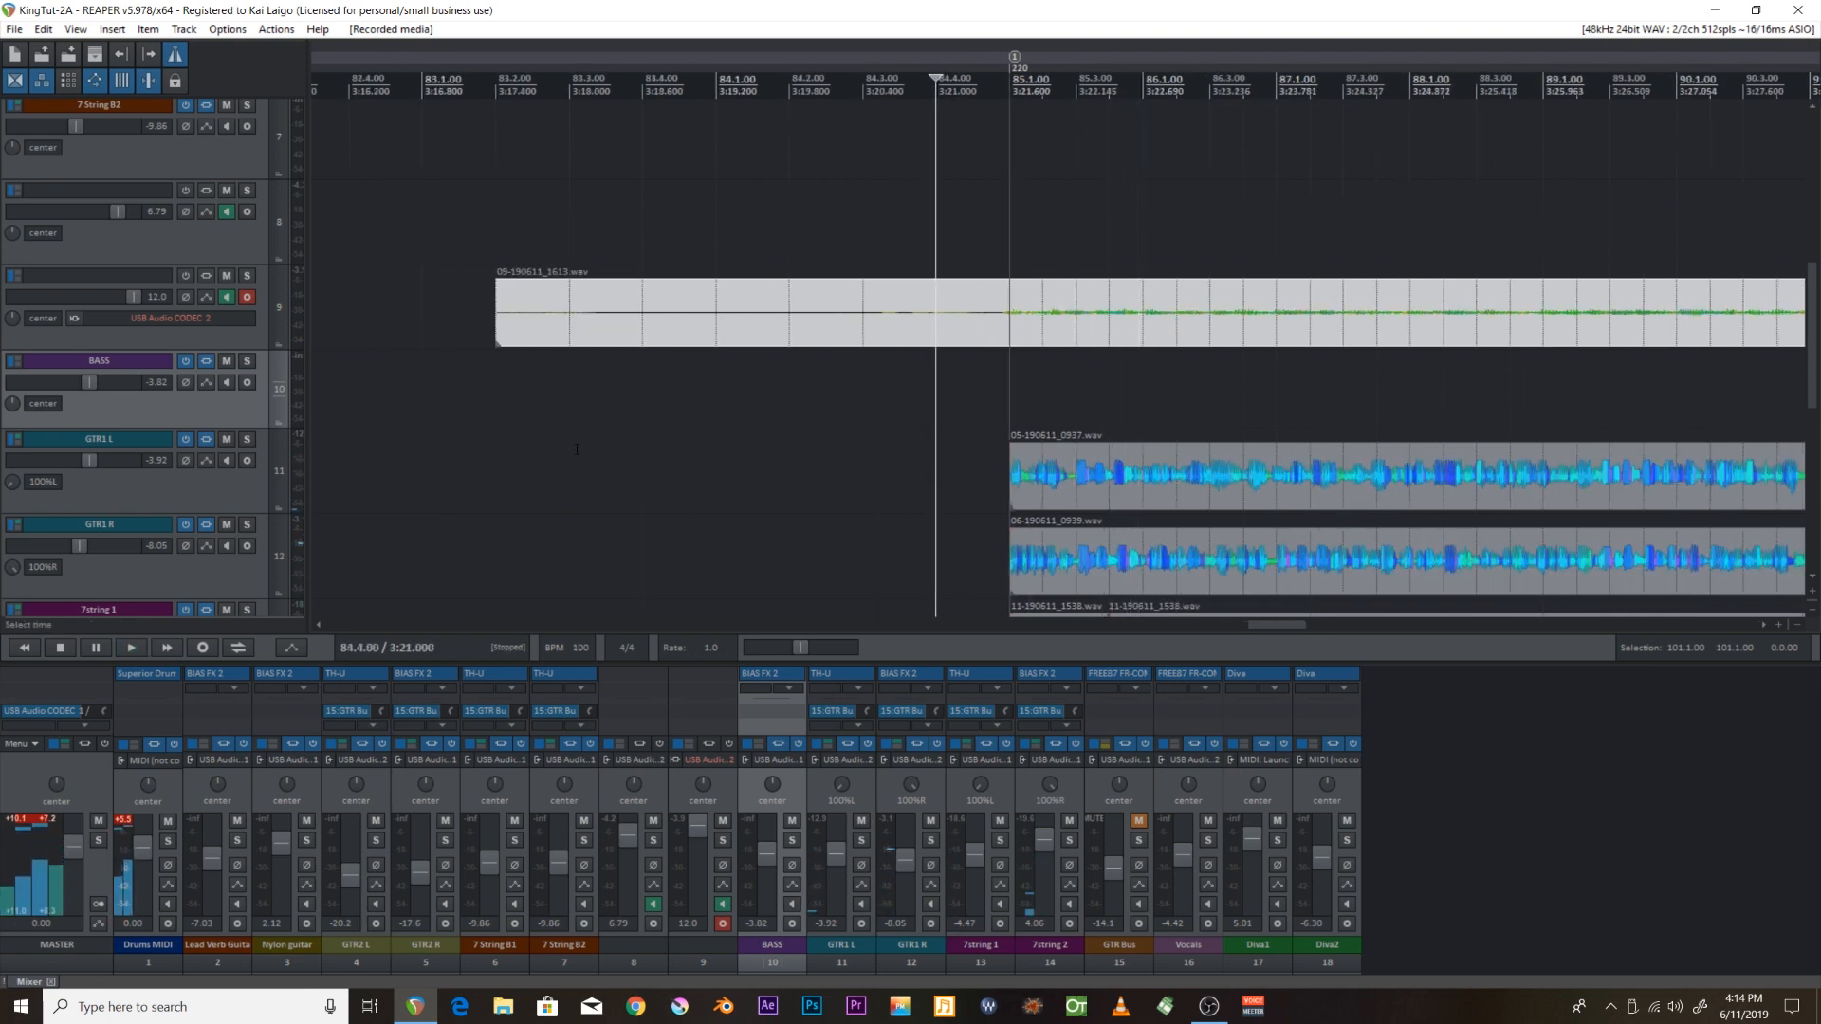
pyautogui.hotkey('ctrl', 'z')
# Record the bass on the armed unnamed track from 83.2.00, deleting the first attempt and starting over.
pyautogui.click(496, 318)
pyautogui.scroll(-3, 512, 418)
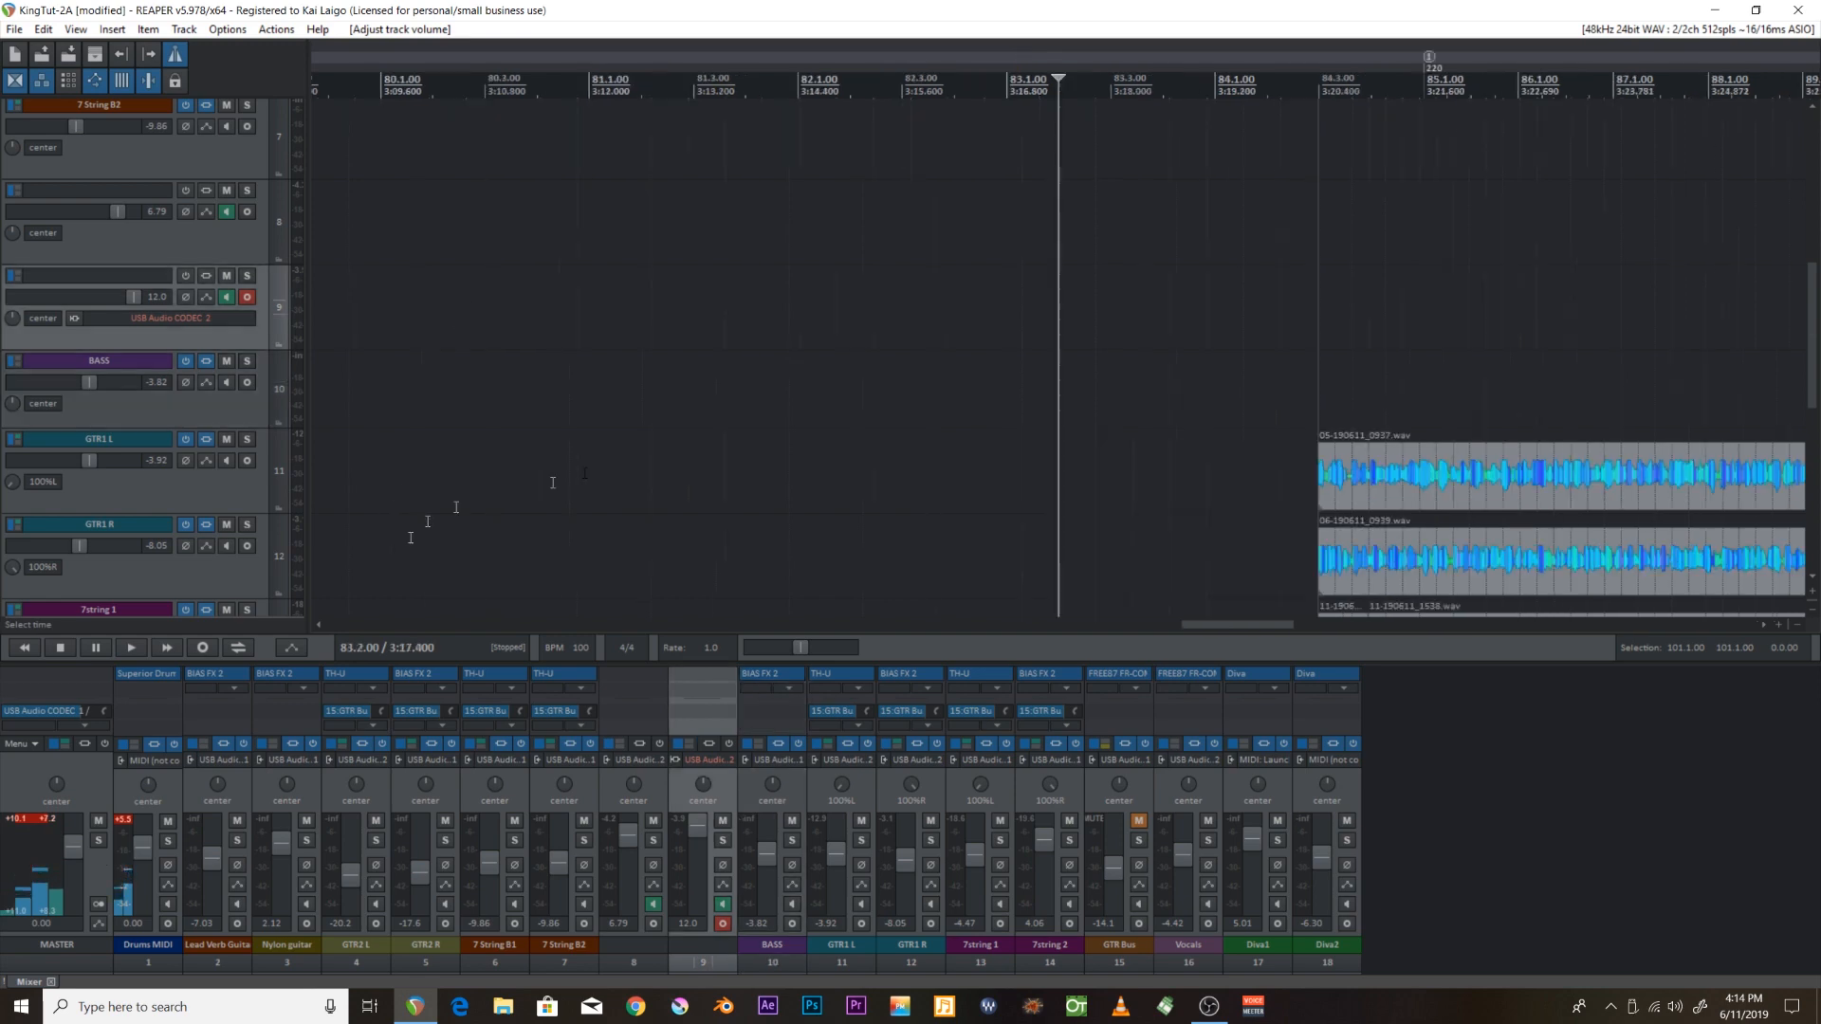
pyautogui.click(203, 647)
pyautogui.press('space')
pyautogui.click(1090, 610)
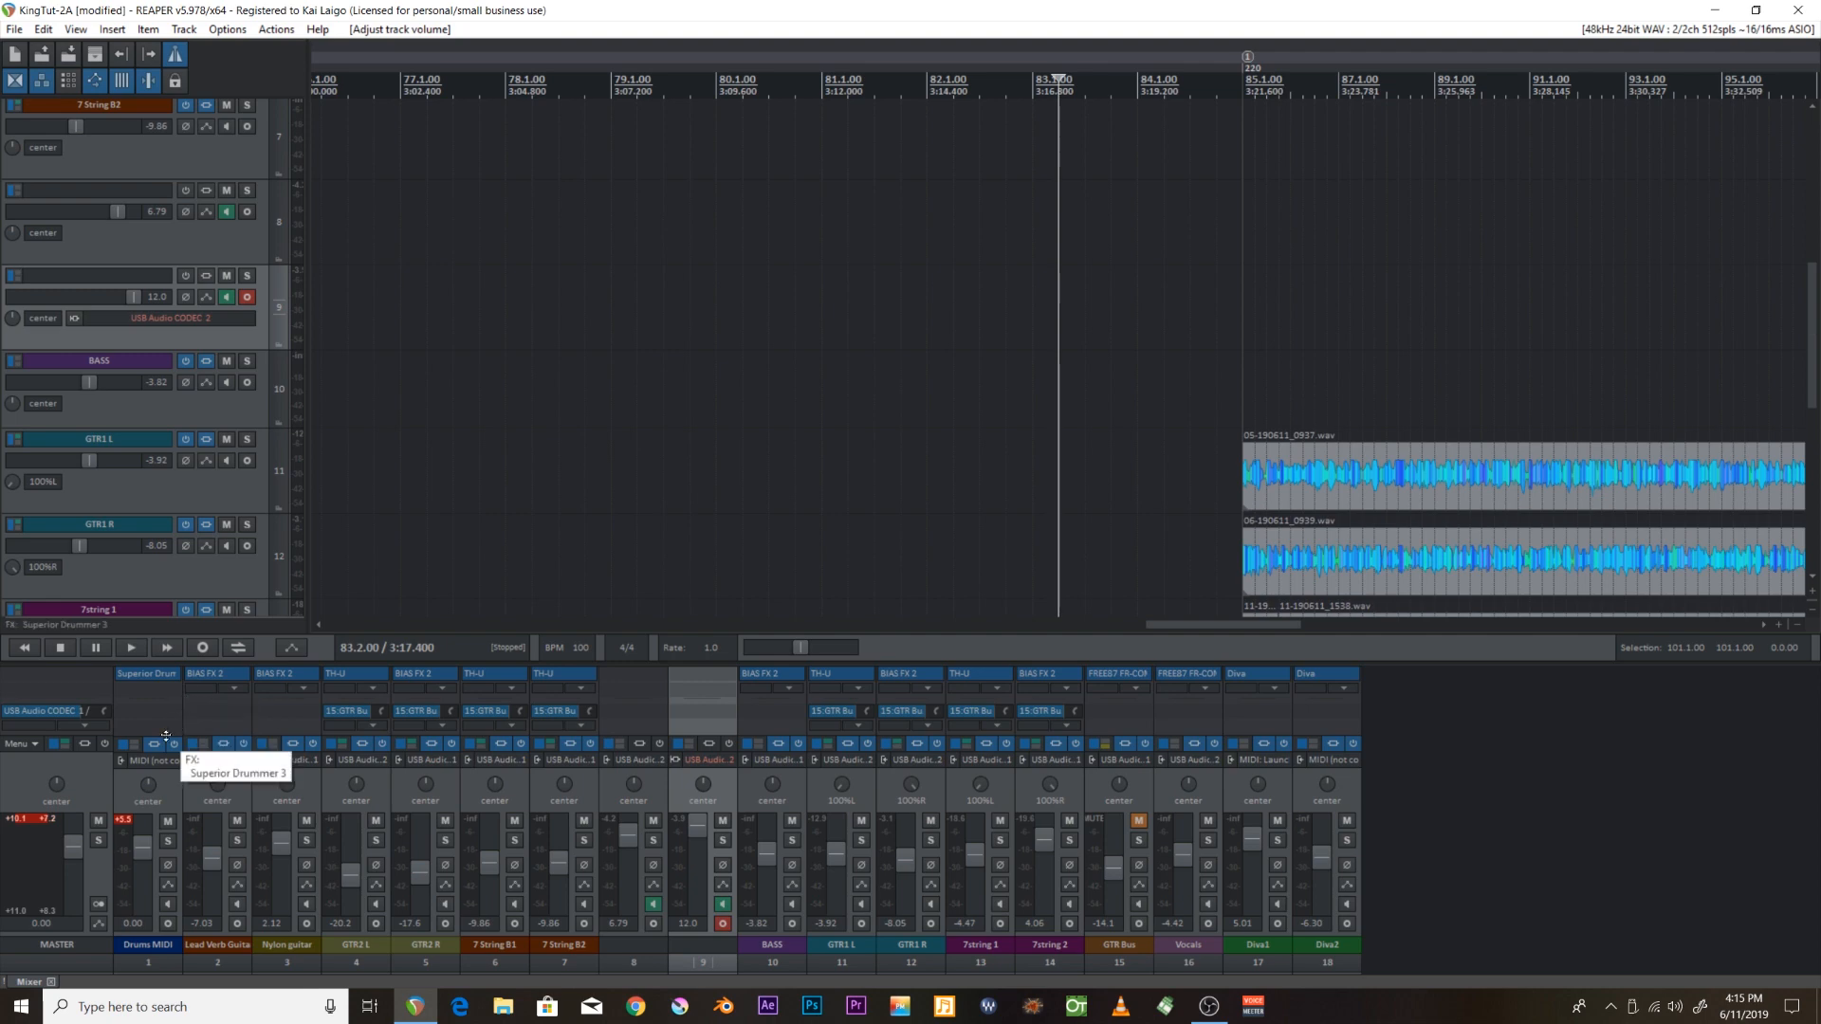
pyautogui.click(201, 649)
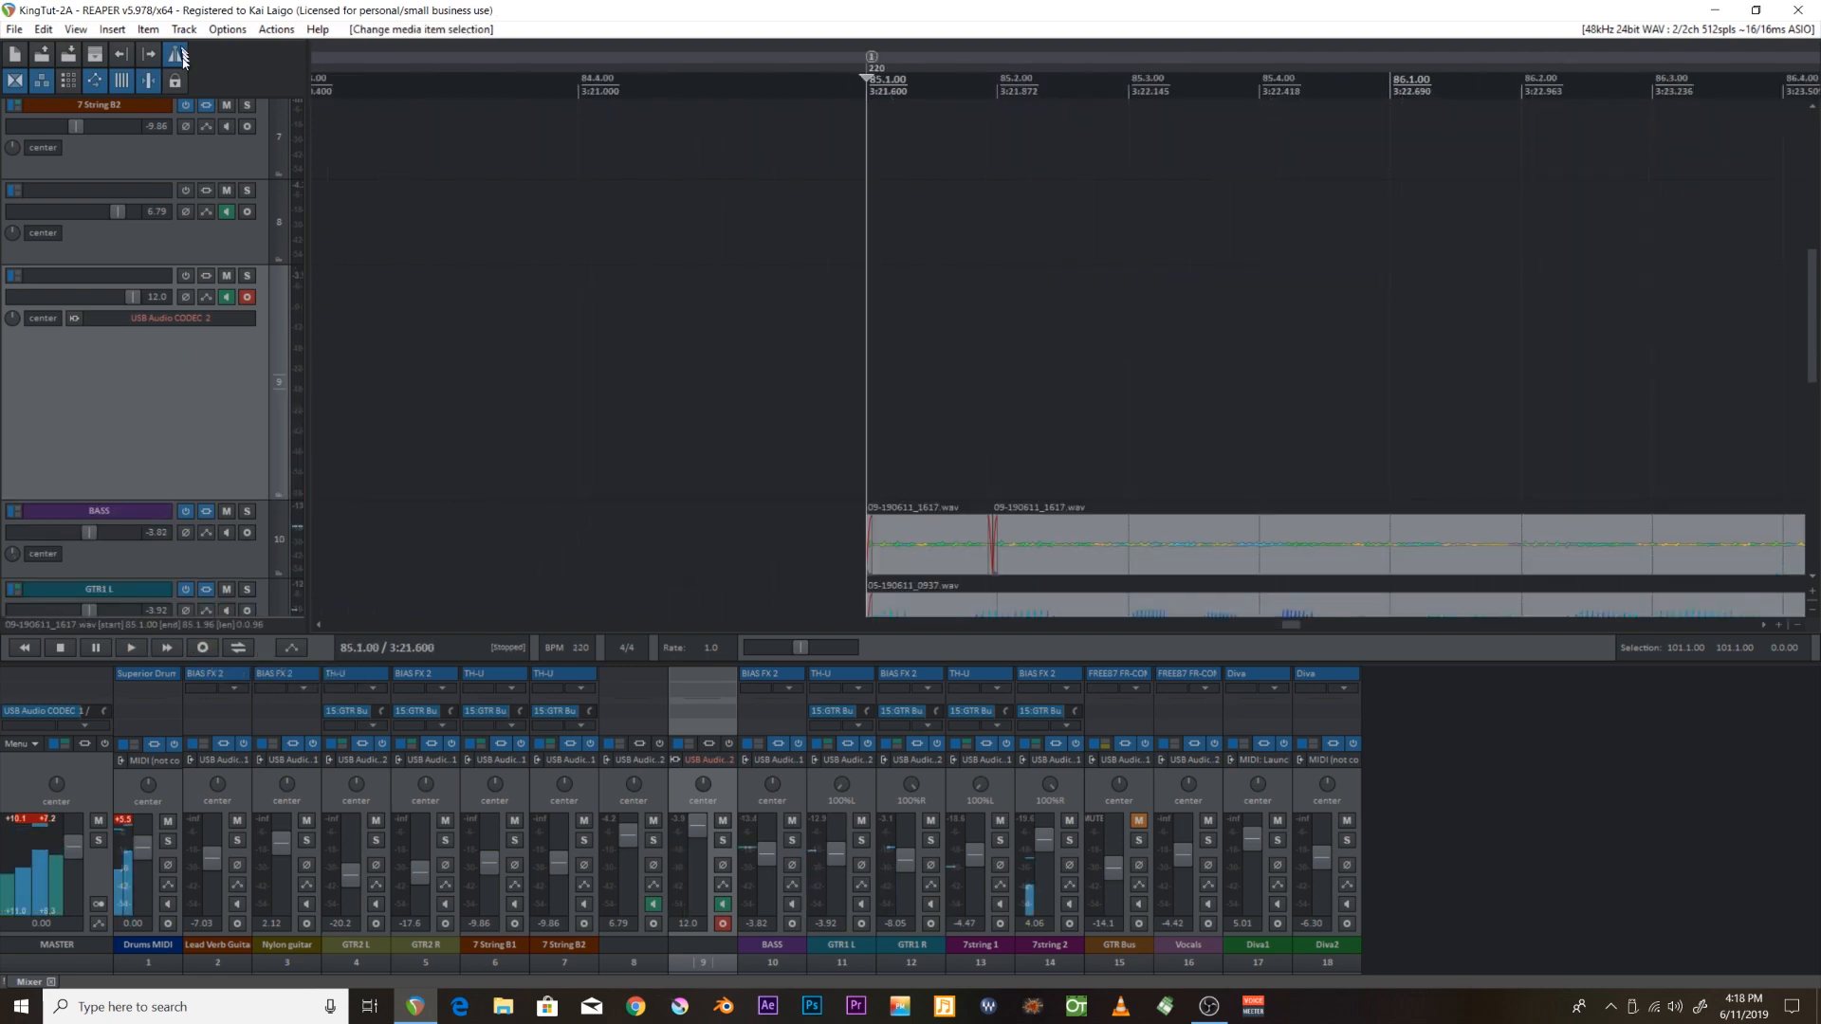
# Play the bass part from 85.1.00 with the BASS track at 2.66 dB, and bypass that track's effects.
pyautogui.moveTo(88, 531); pyautogui.dragTo(104, 533)
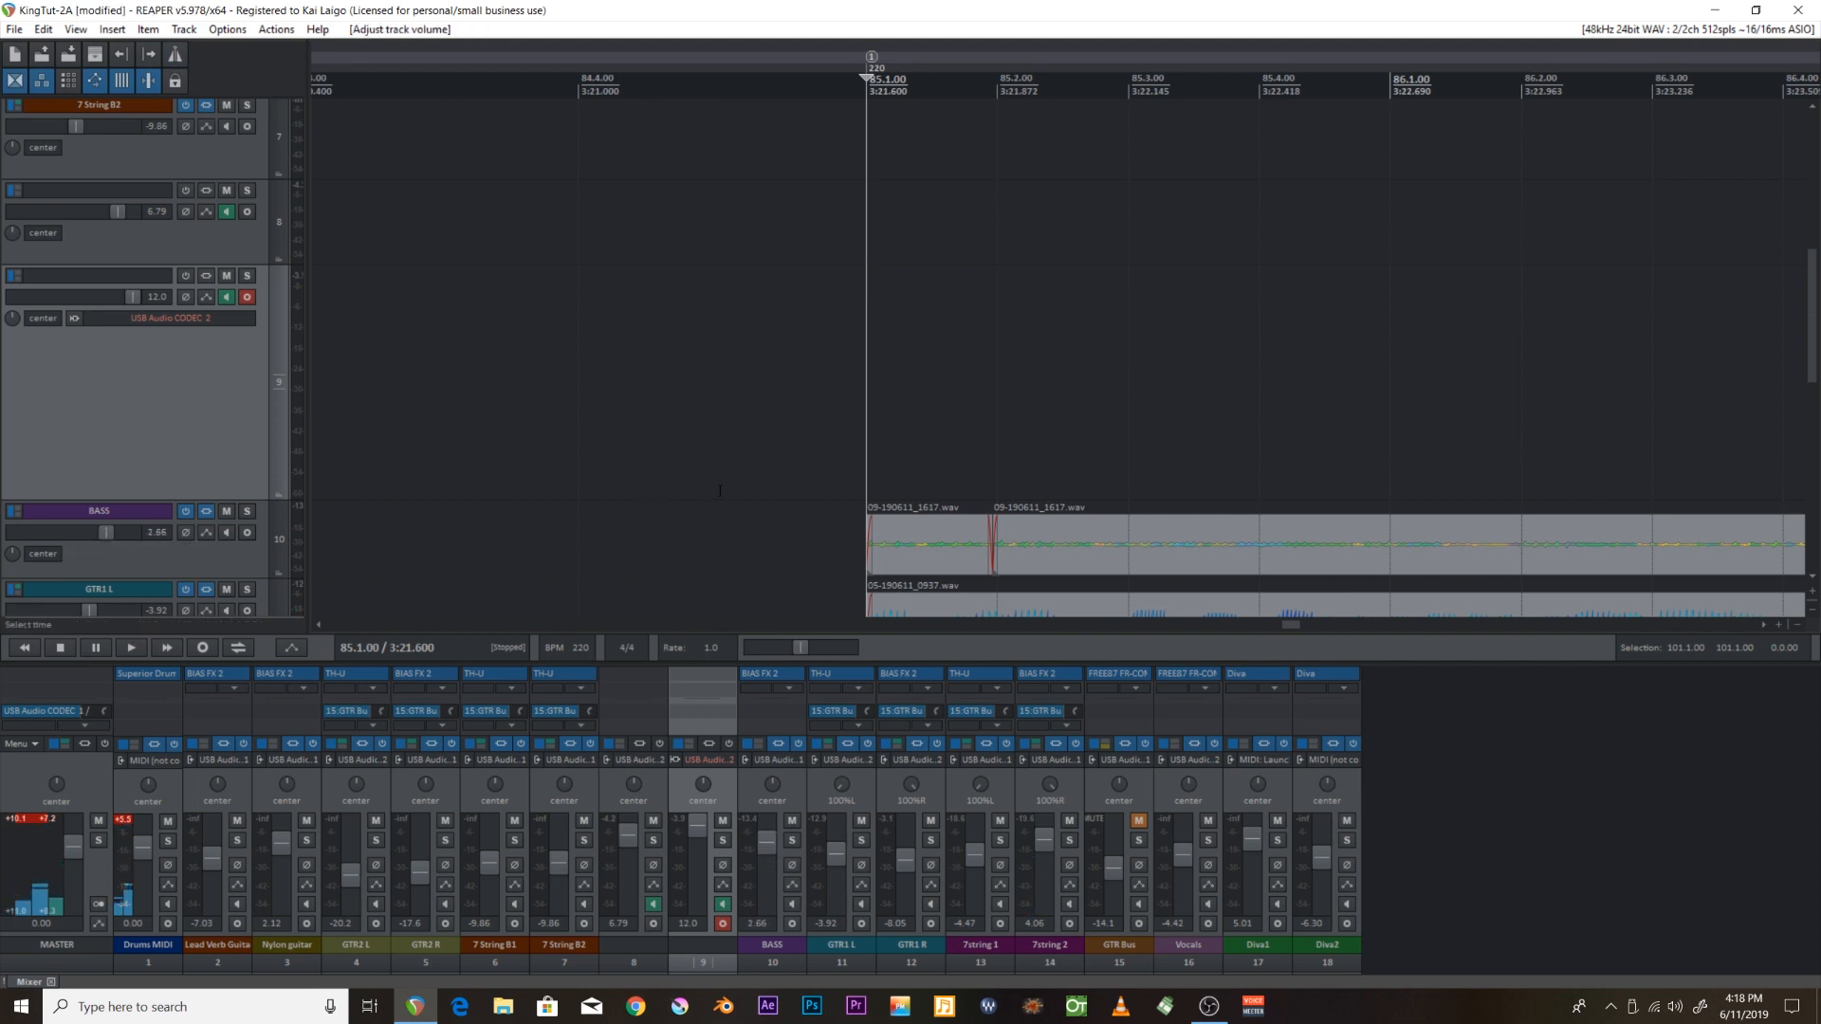
pyautogui.press('space')
pyautogui.scroll(-2, 915, 461)
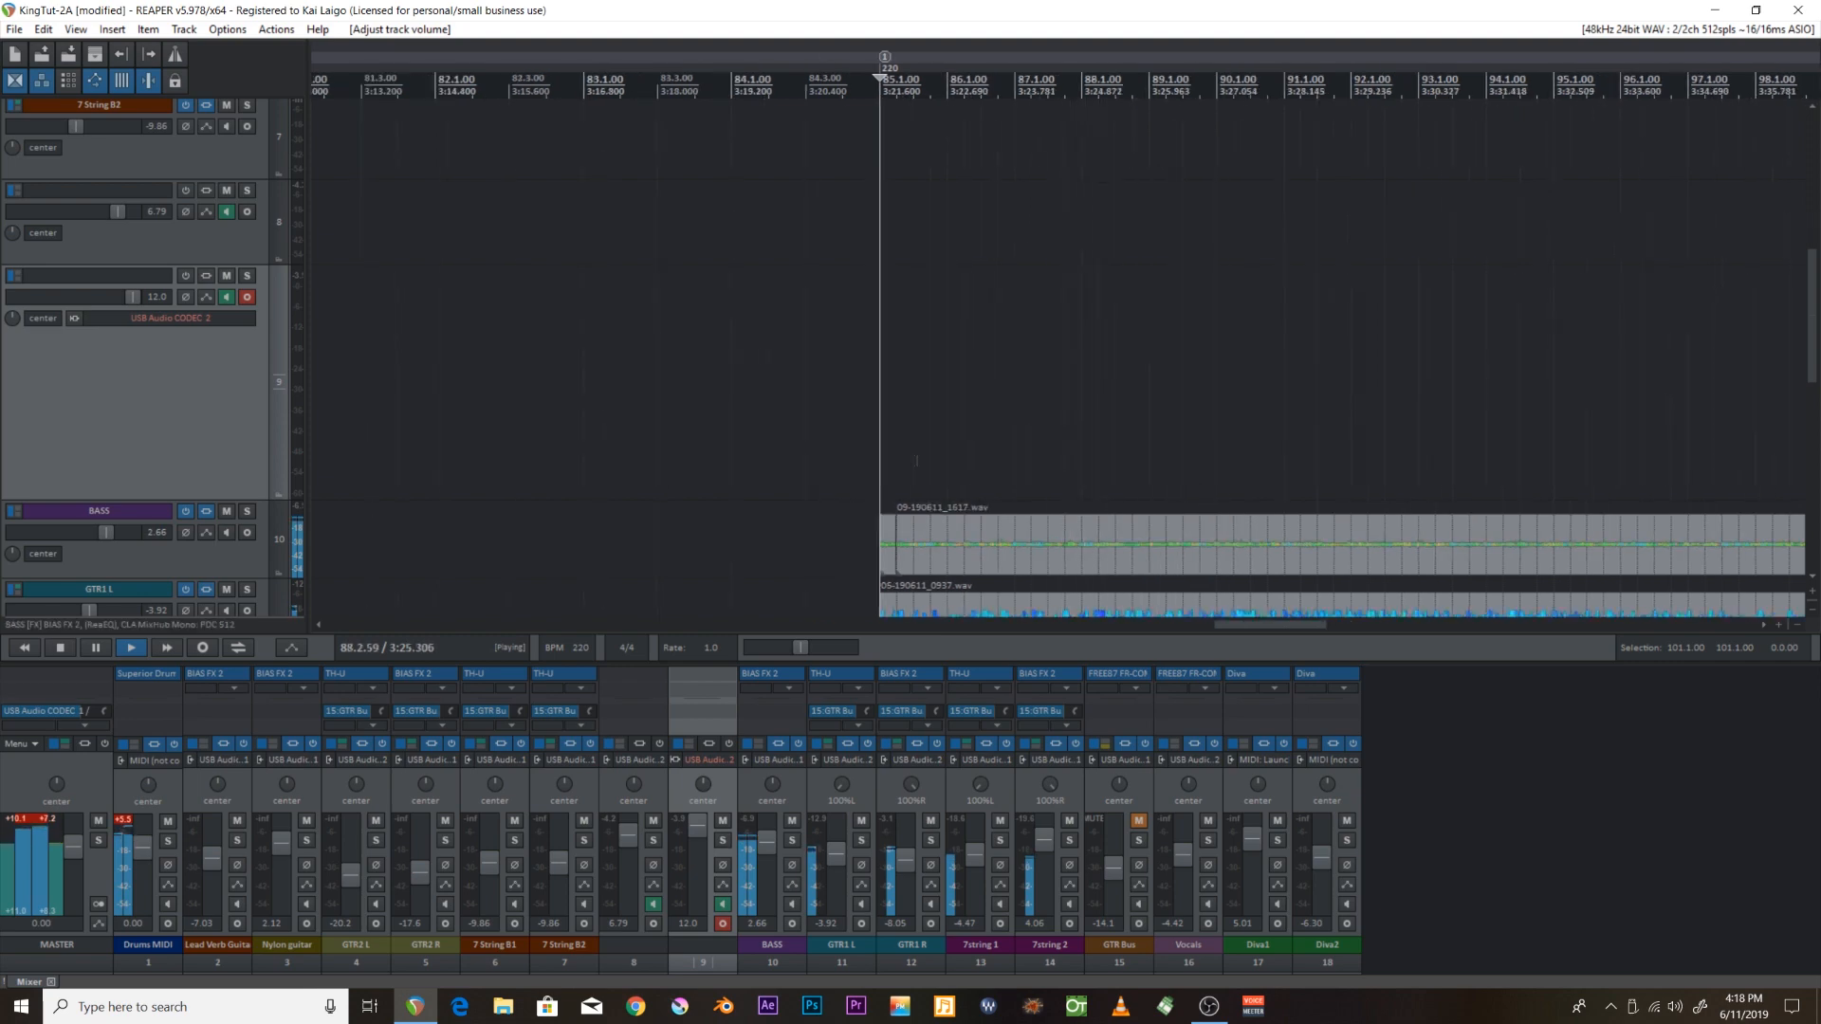
pyautogui.scroll(-3, 916, 461)
pyautogui.scroll(3, 916, 461)
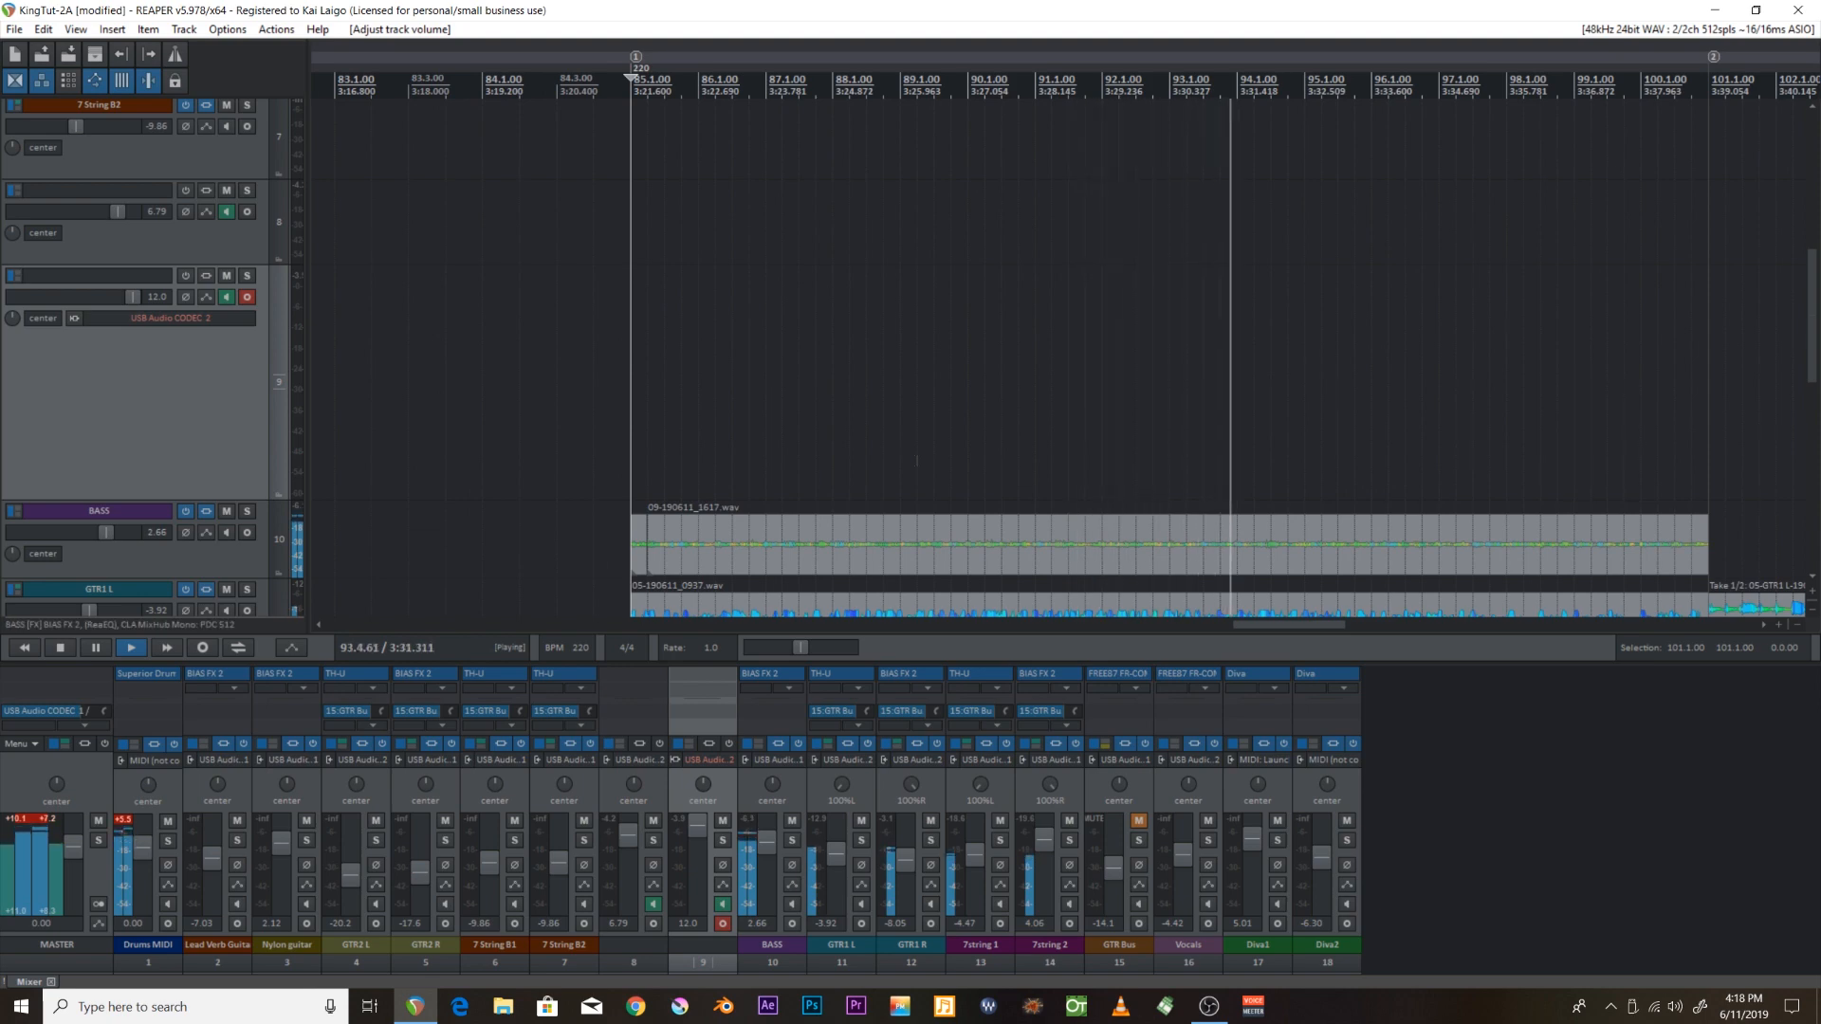
pyautogui.scroll(-2, 917, 460)
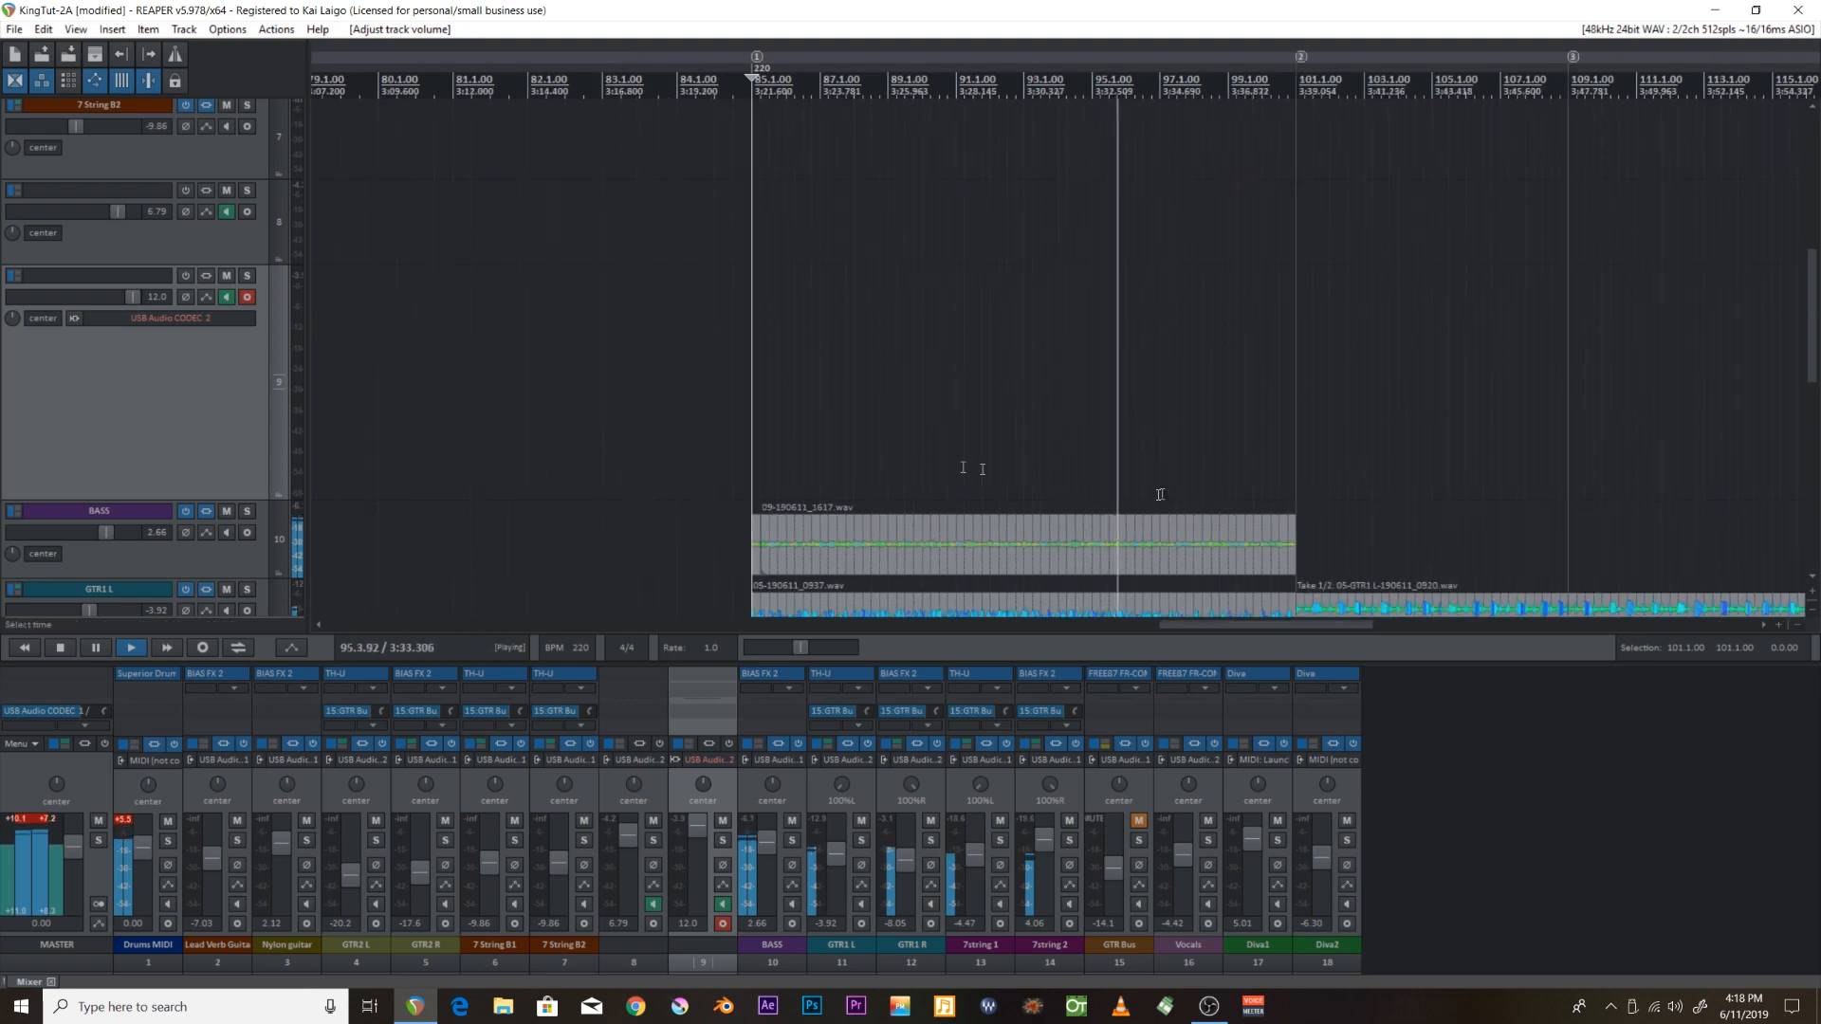
pyautogui.scroll(3, 1205, 433)
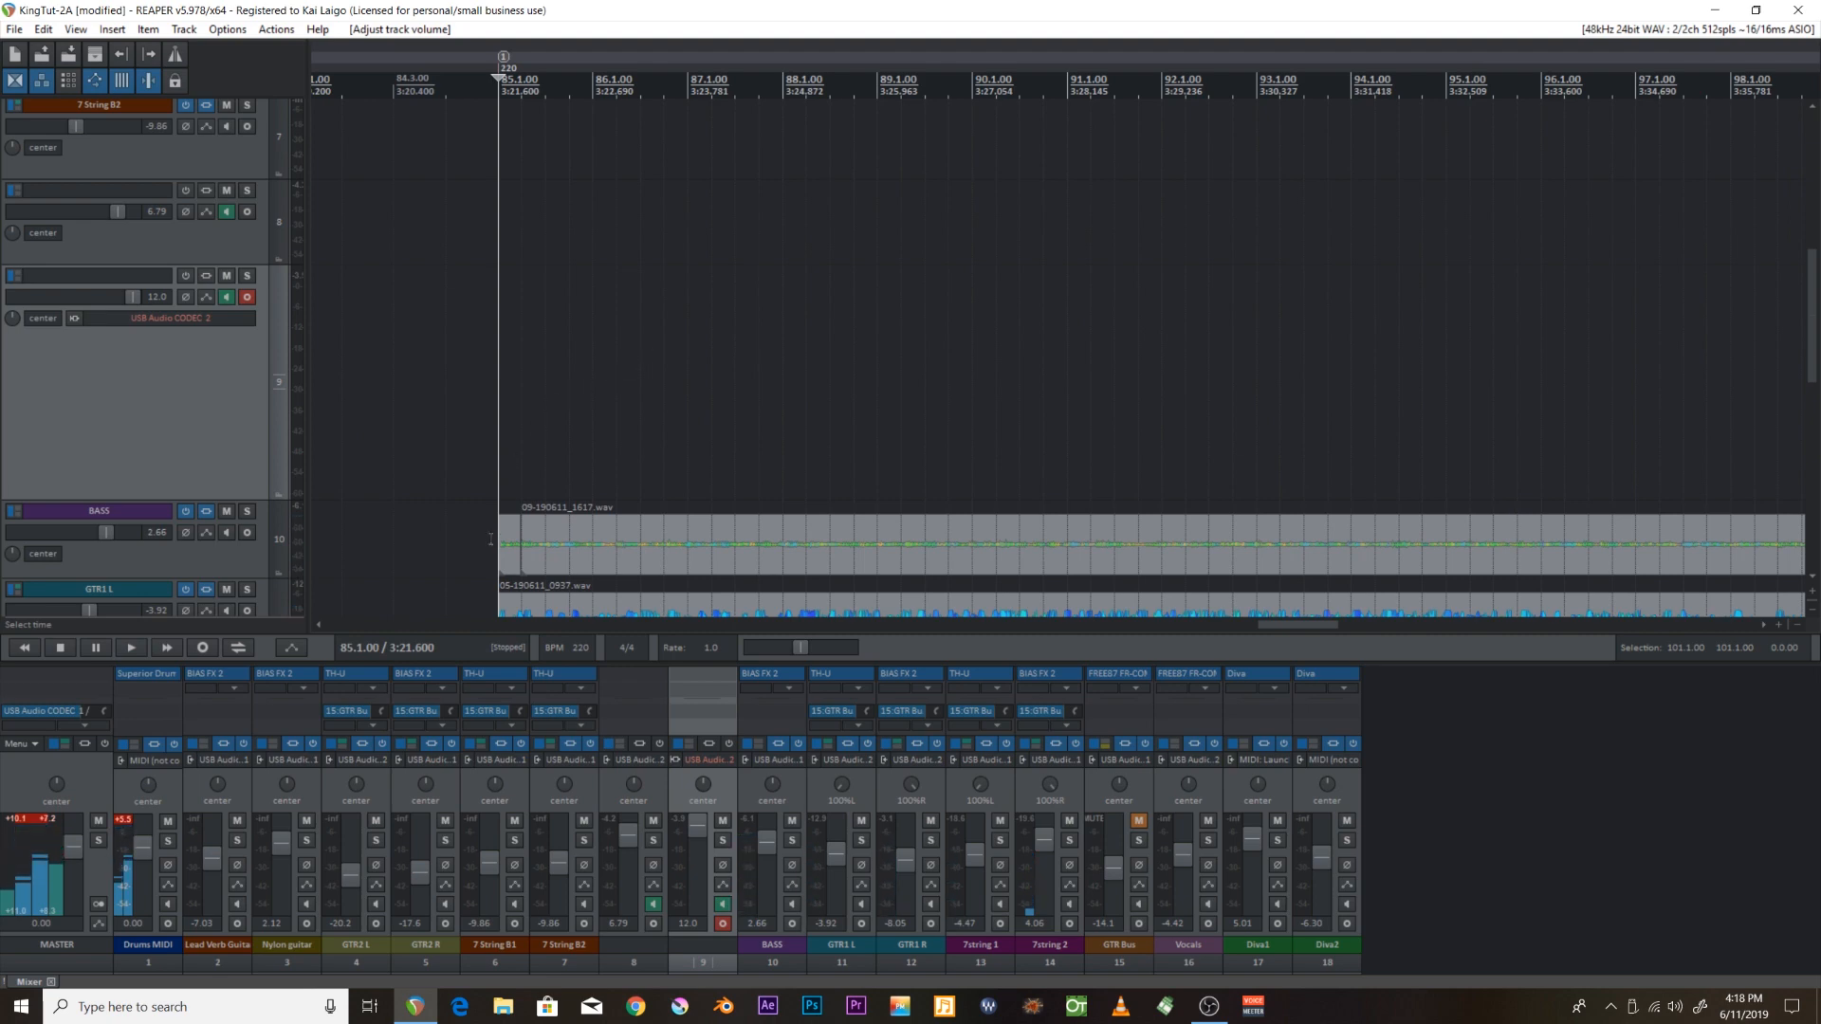
pyautogui.click(184, 514)
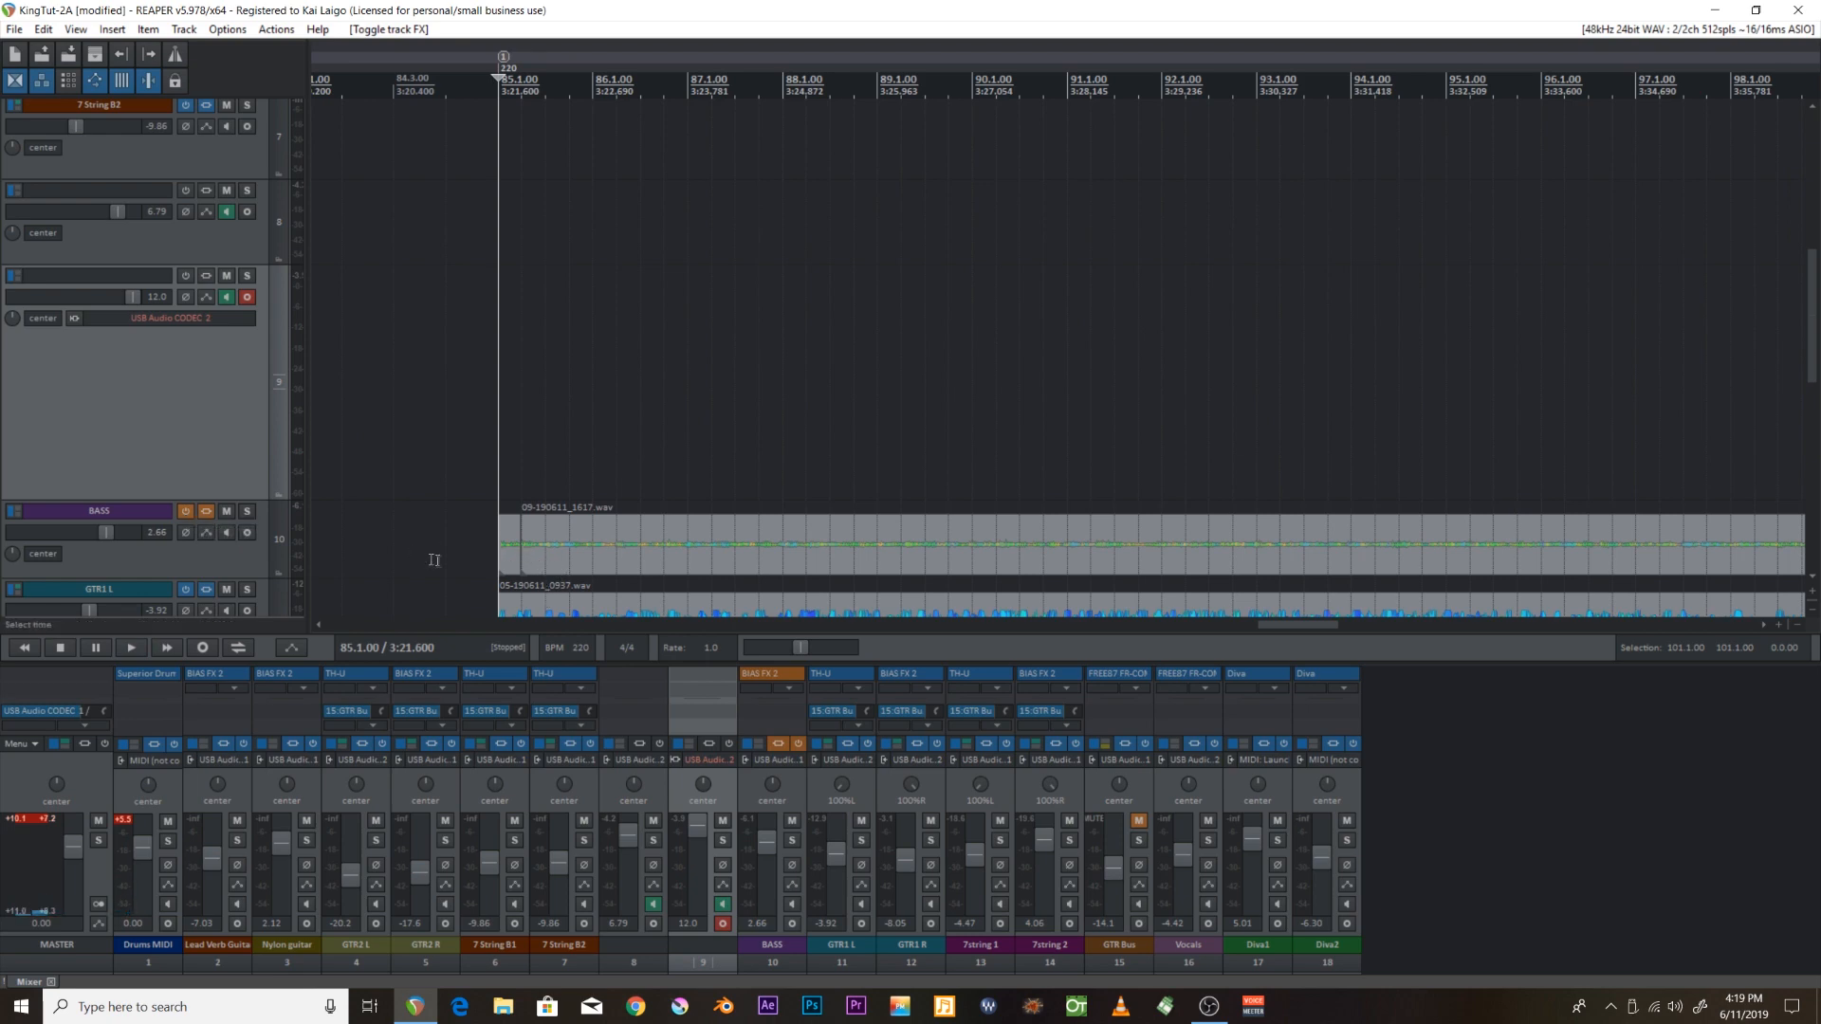
# Try recording on the armed unnamed track from 84.2.00, then stop and delete the recorded file.
pyautogui.click(357, 554)
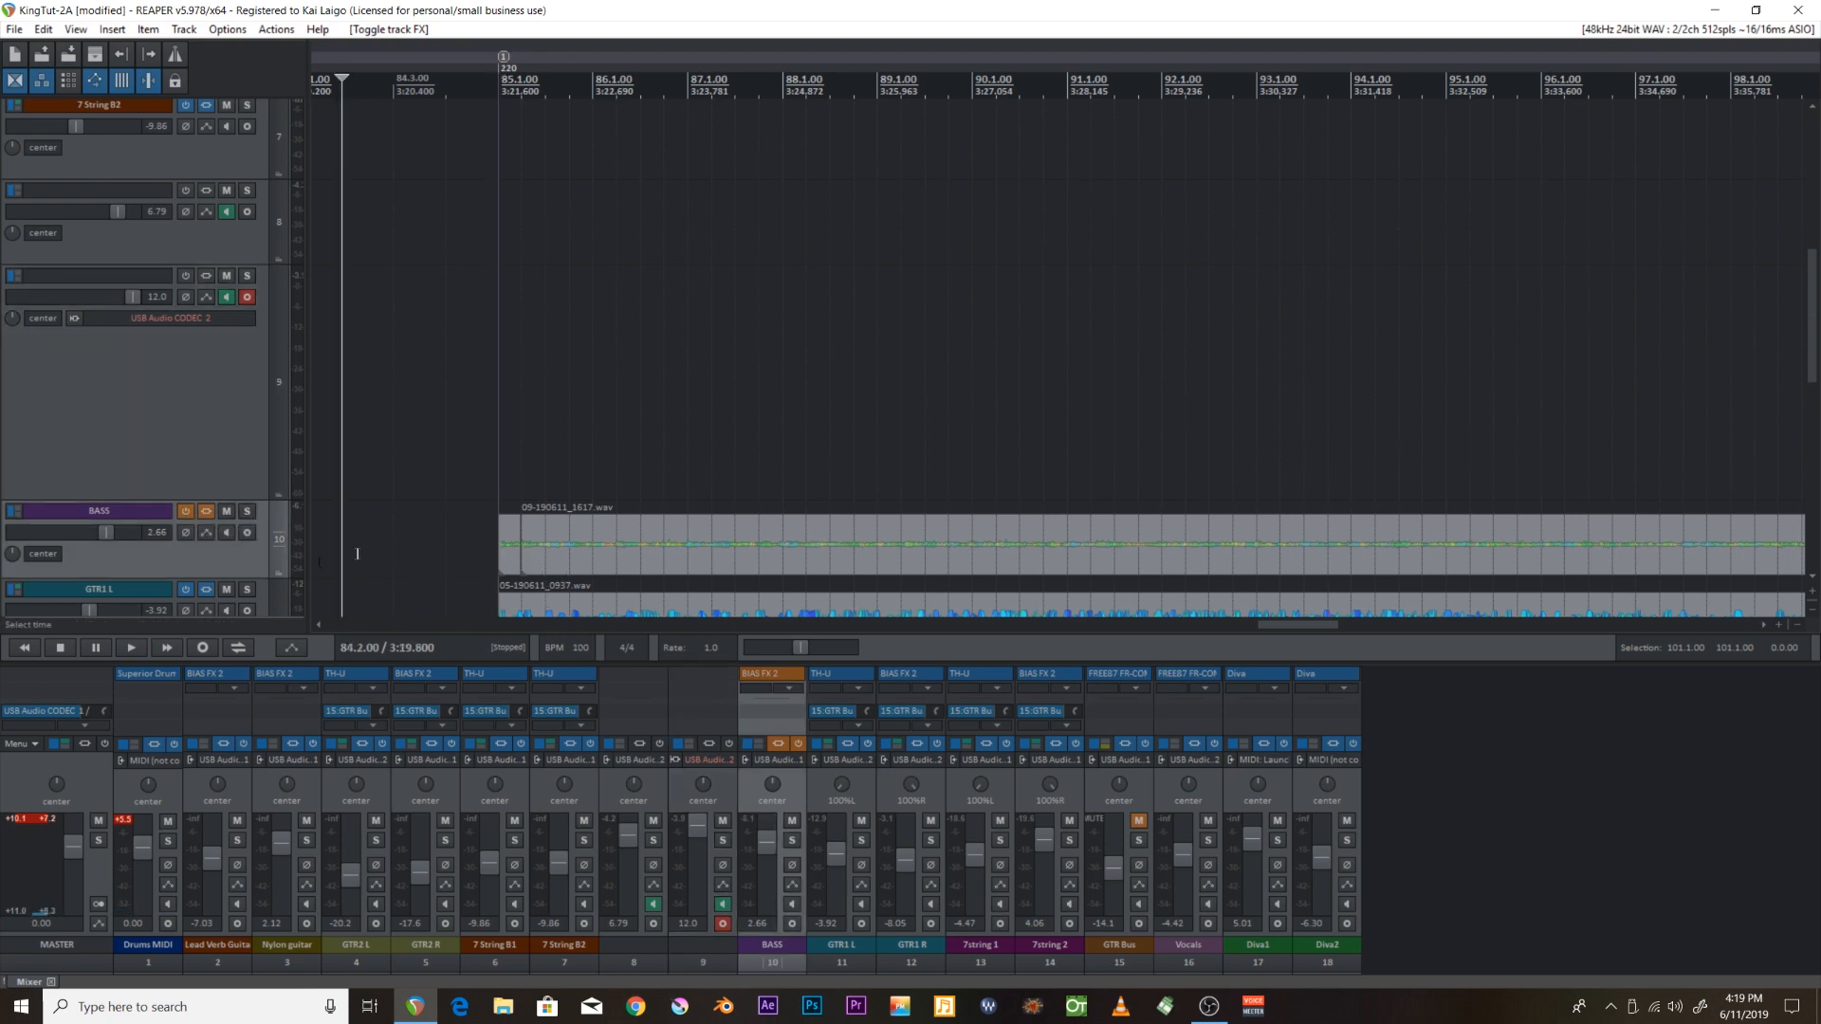
pyautogui.click(202, 646)
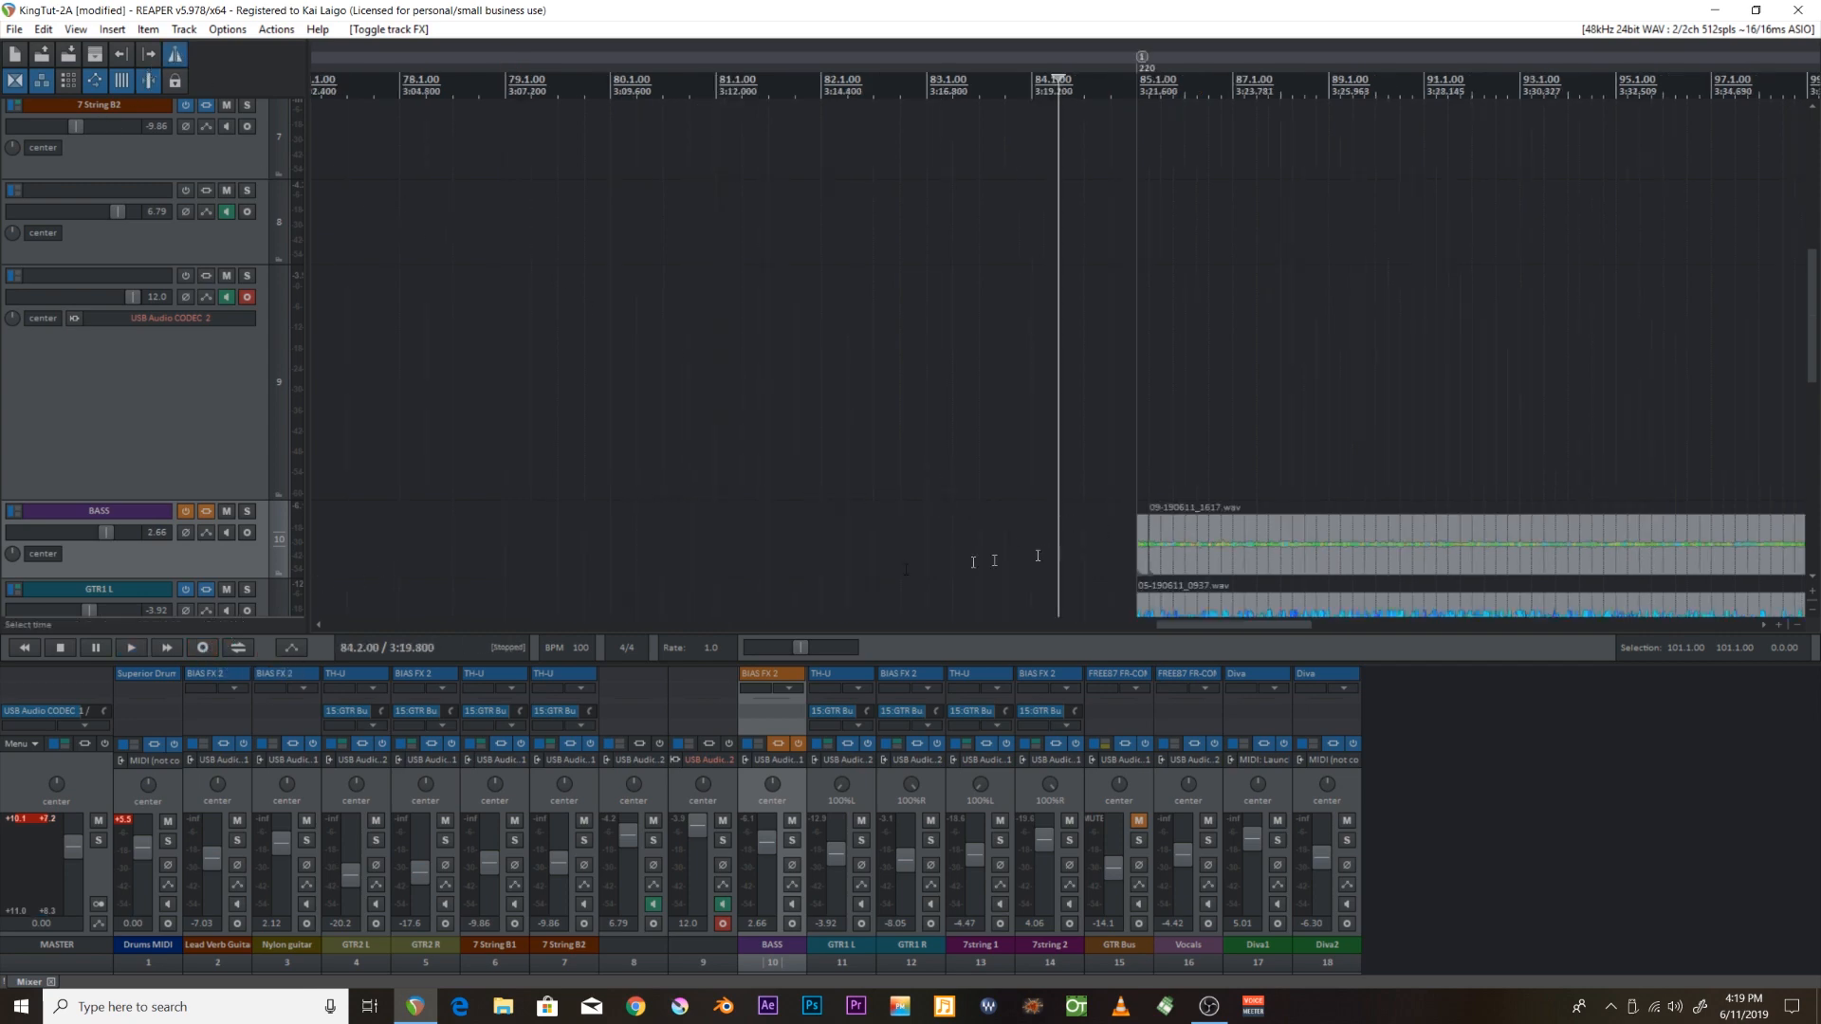
pyautogui.click(208, 652)
pyautogui.scroll(2, 1071, 547)
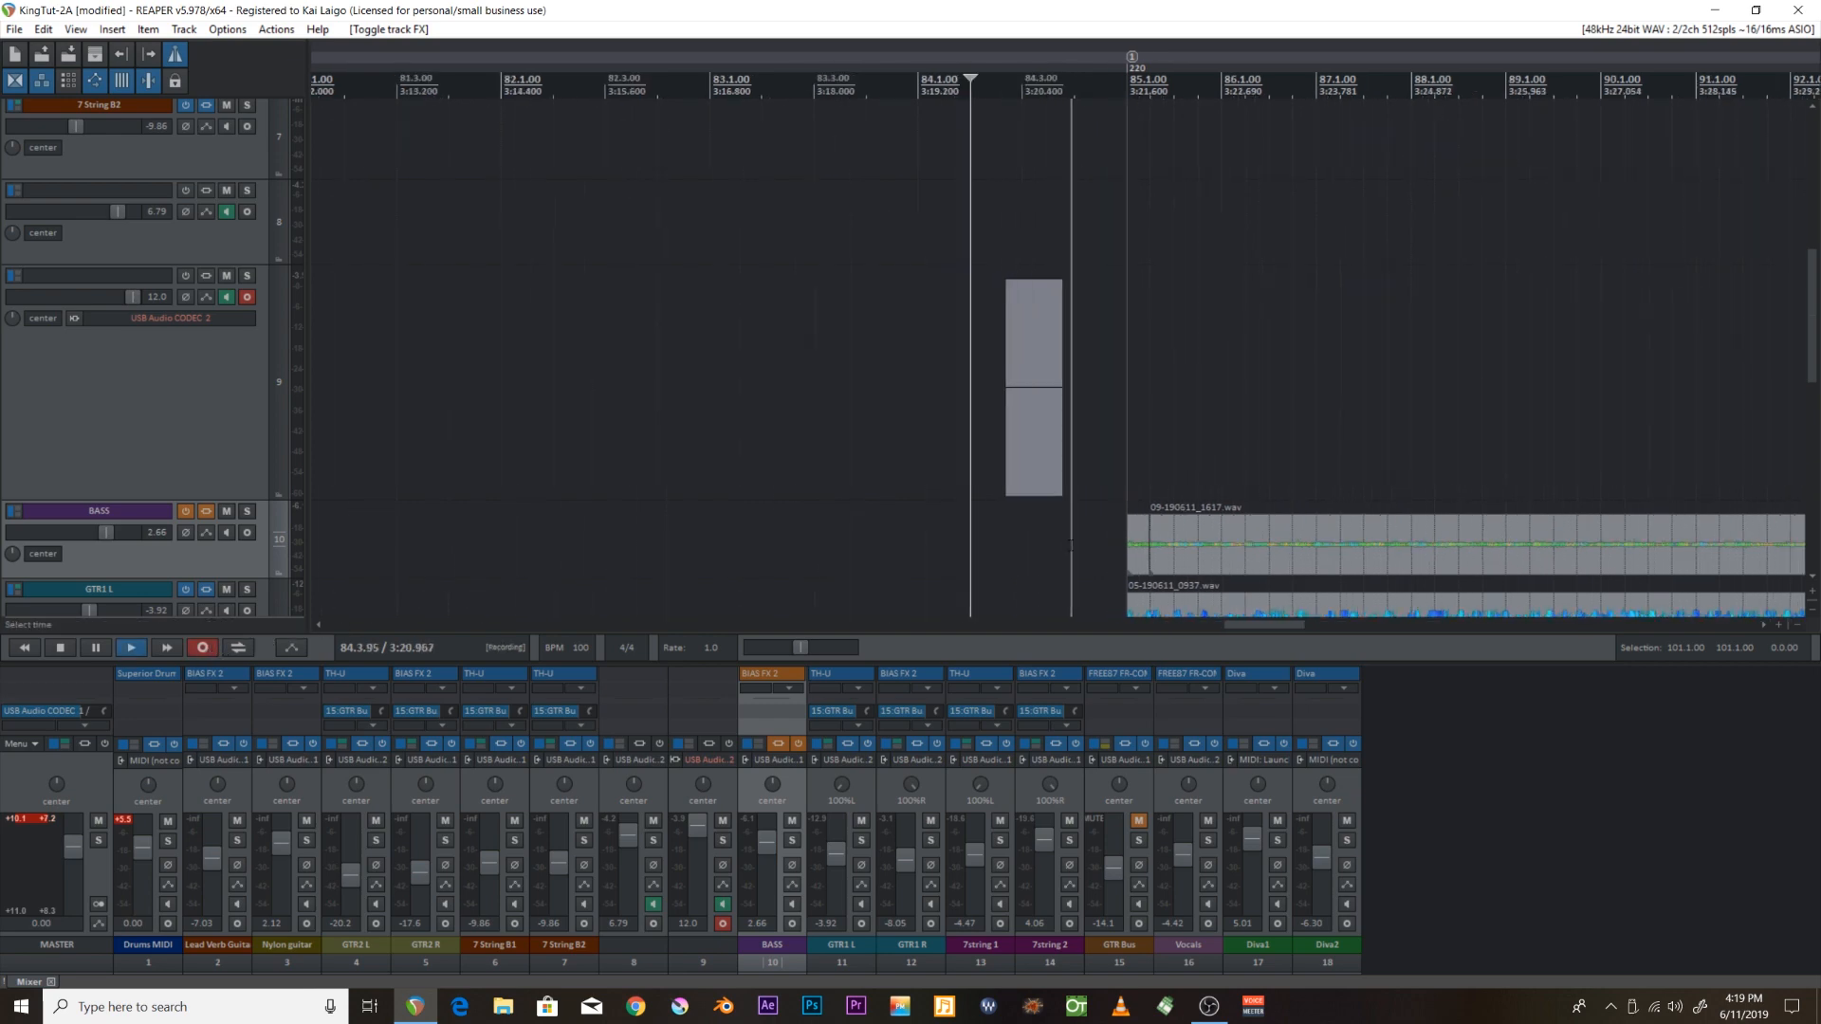
pyautogui.press('space')
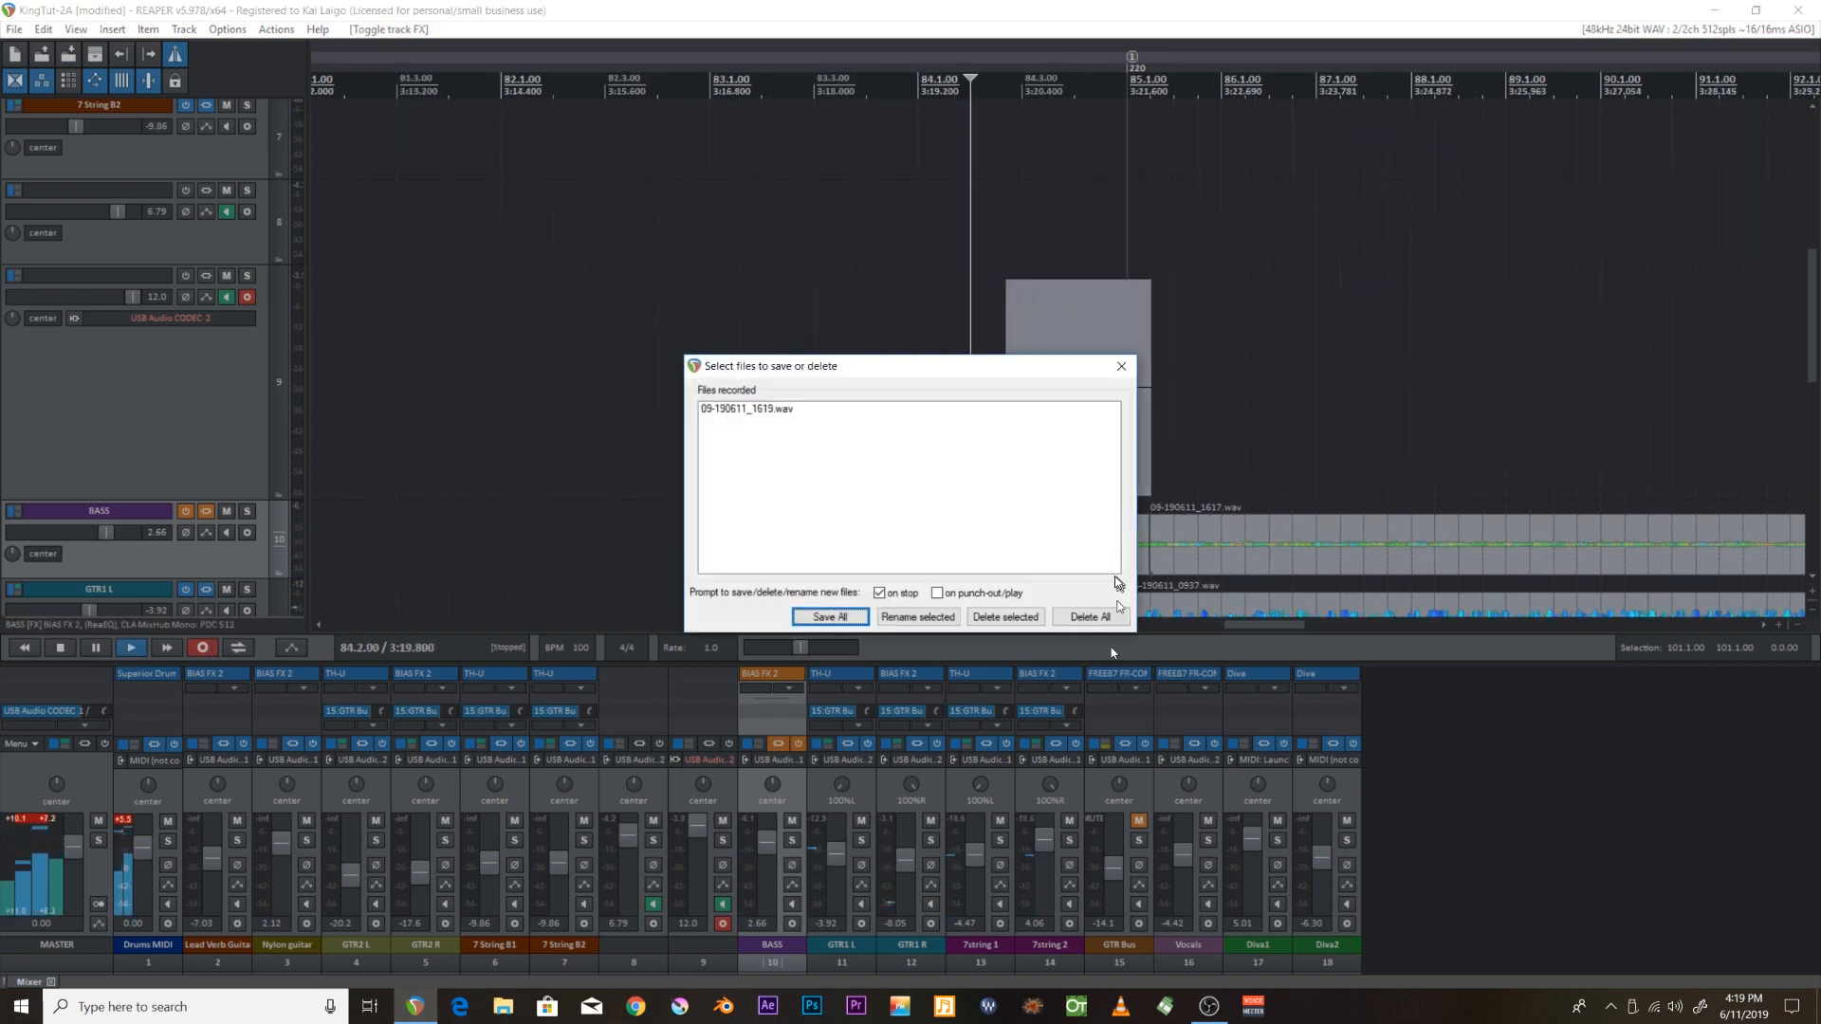
pyautogui.click(1090, 616)
pyautogui.click(869, 552)
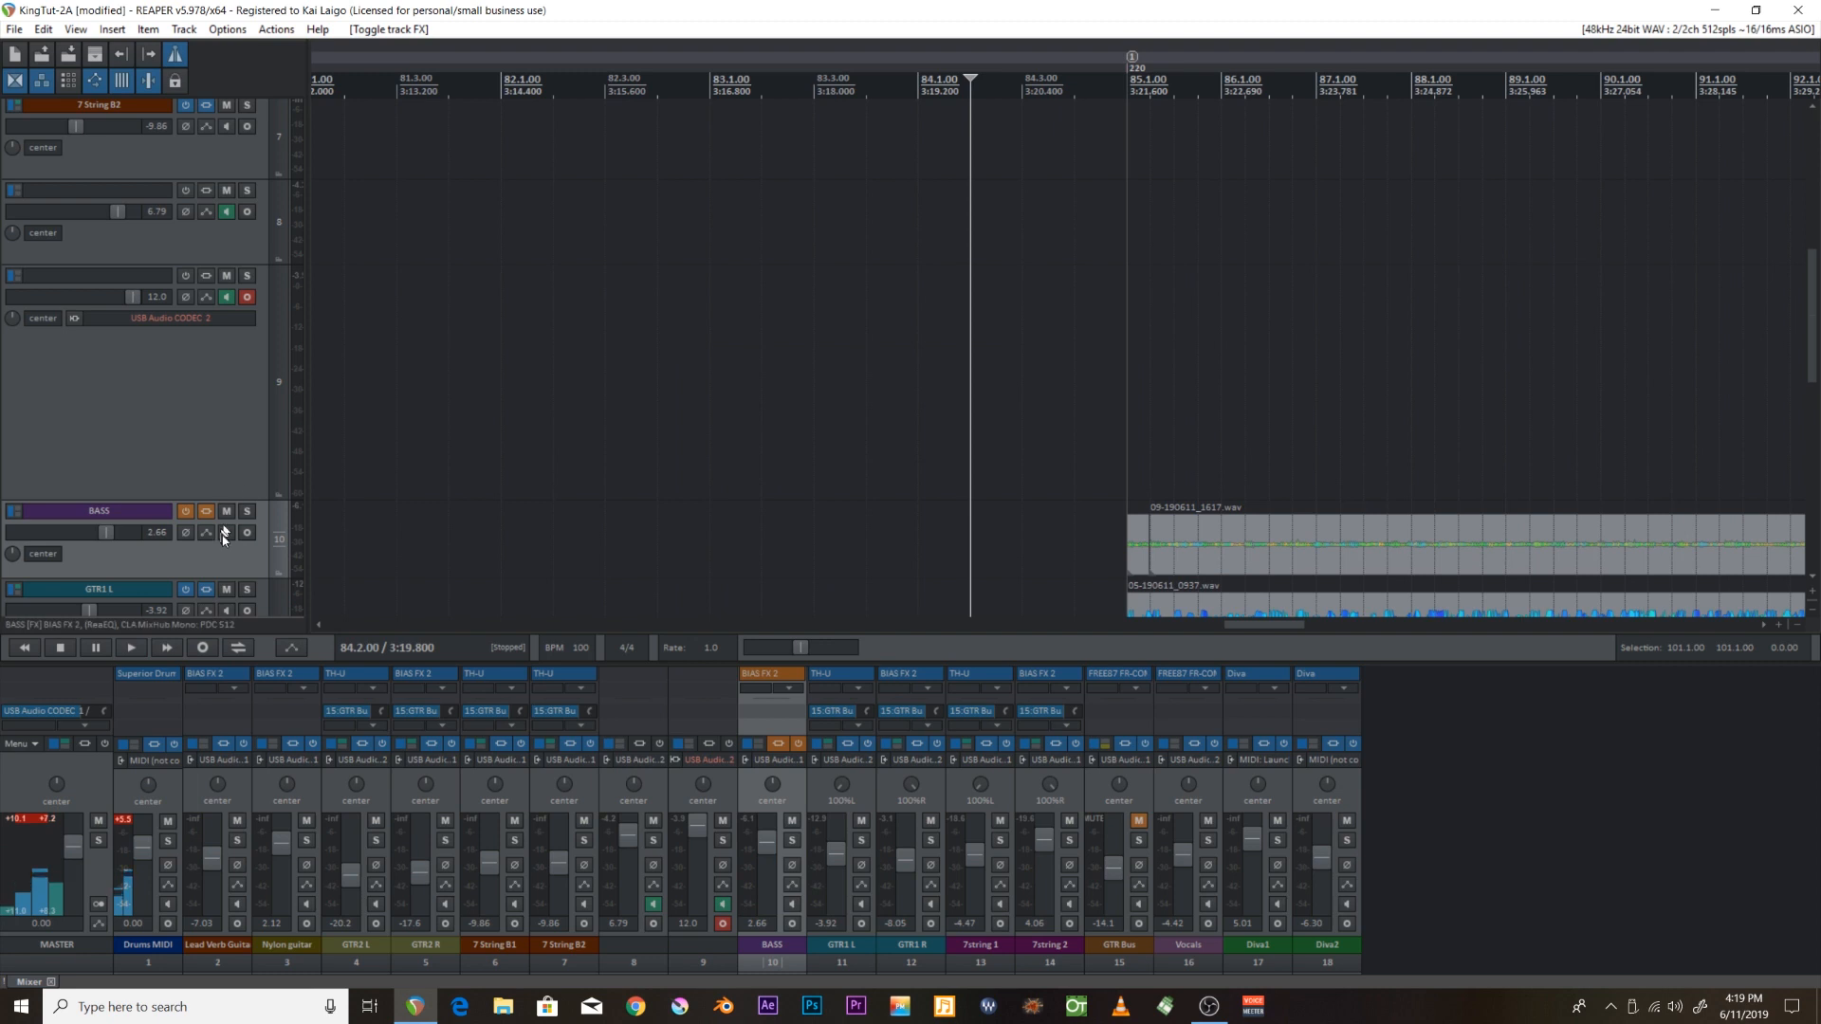
# Arm the BASS track with input monitoring, set its volume to 9.82 dB, and disarm the unnamed track before it.
pyautogui.click(247, 532)
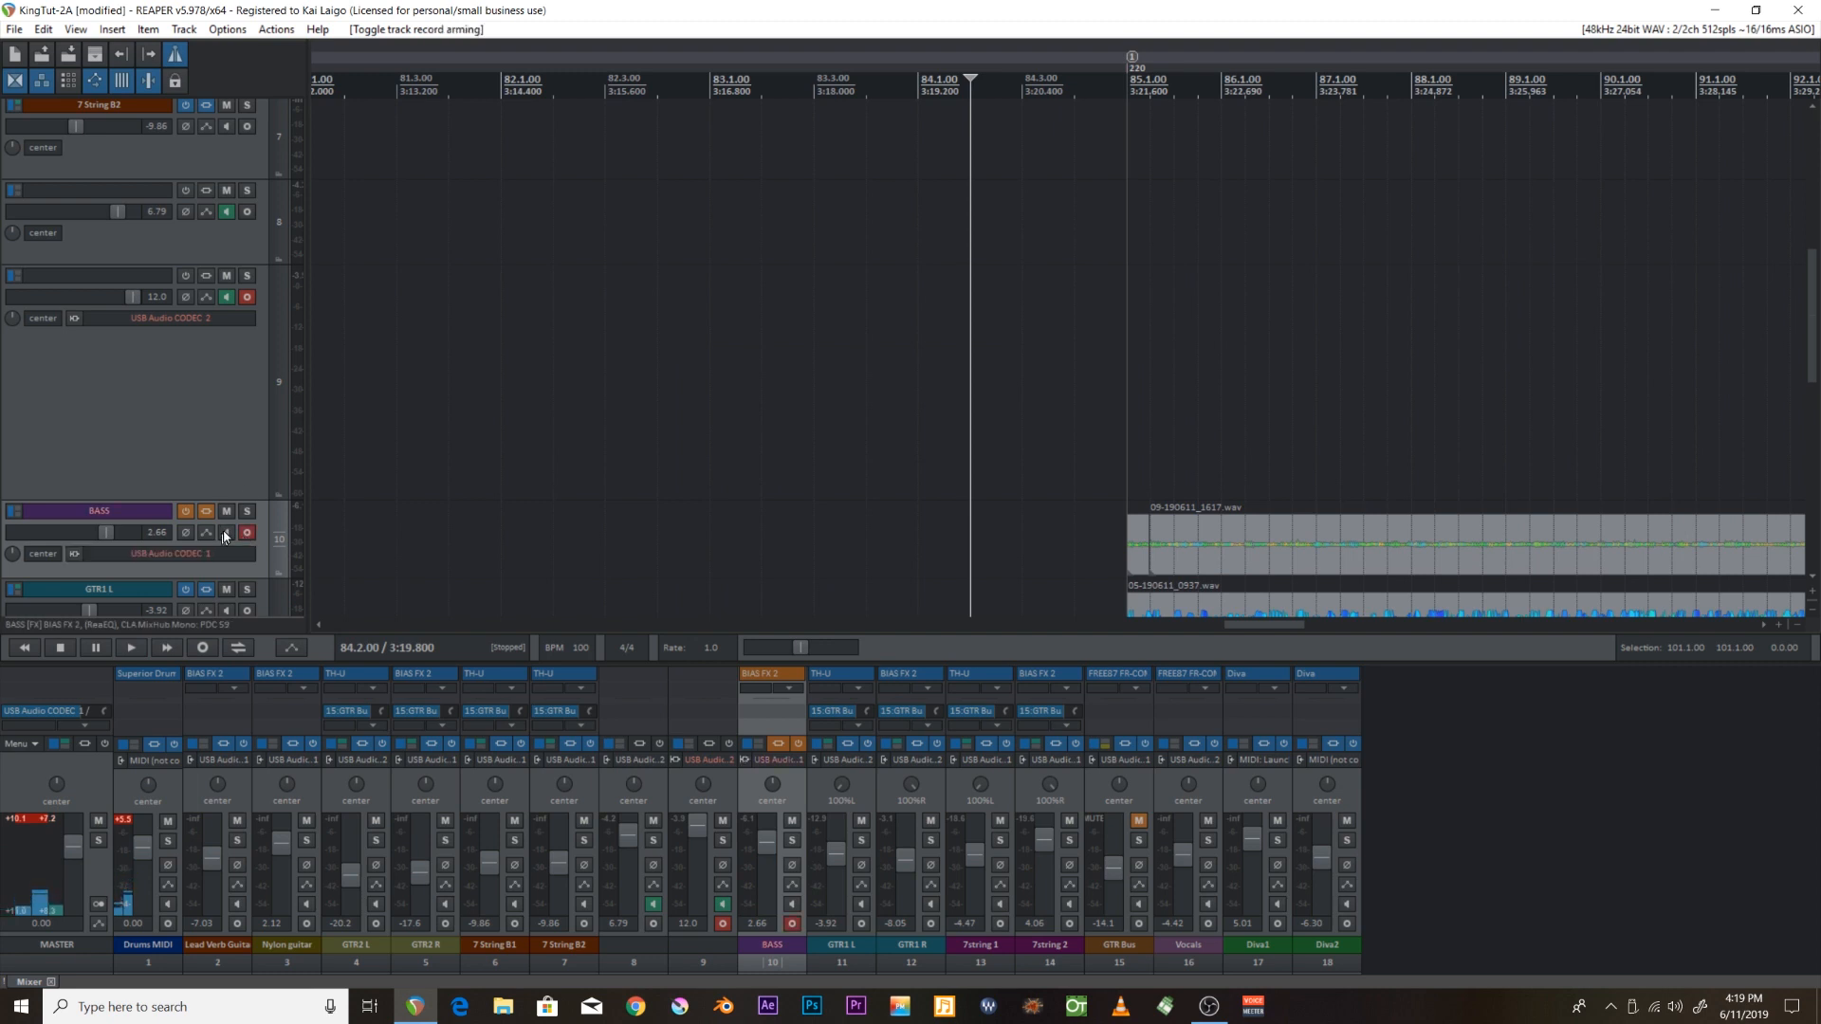
pyautogui.moveTo(104, 535); pyautogui.dragTo(126, 533)
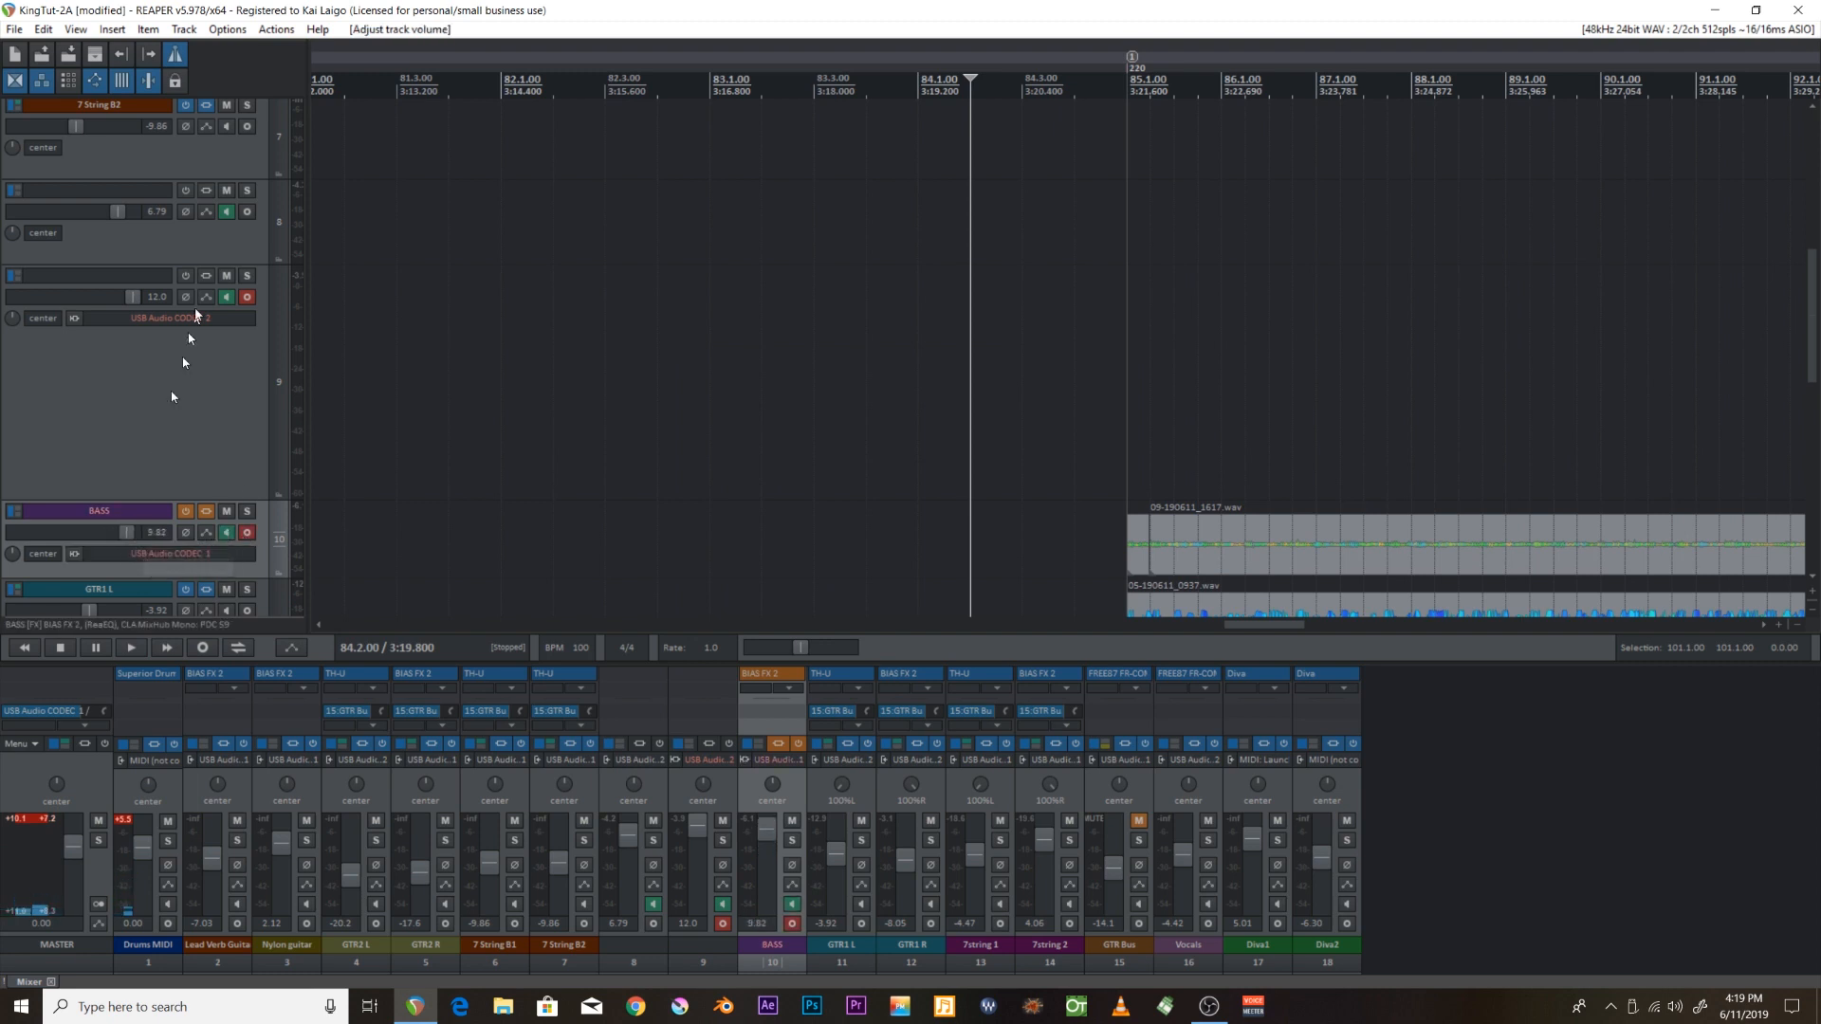
pyautogui.click(245, 298)
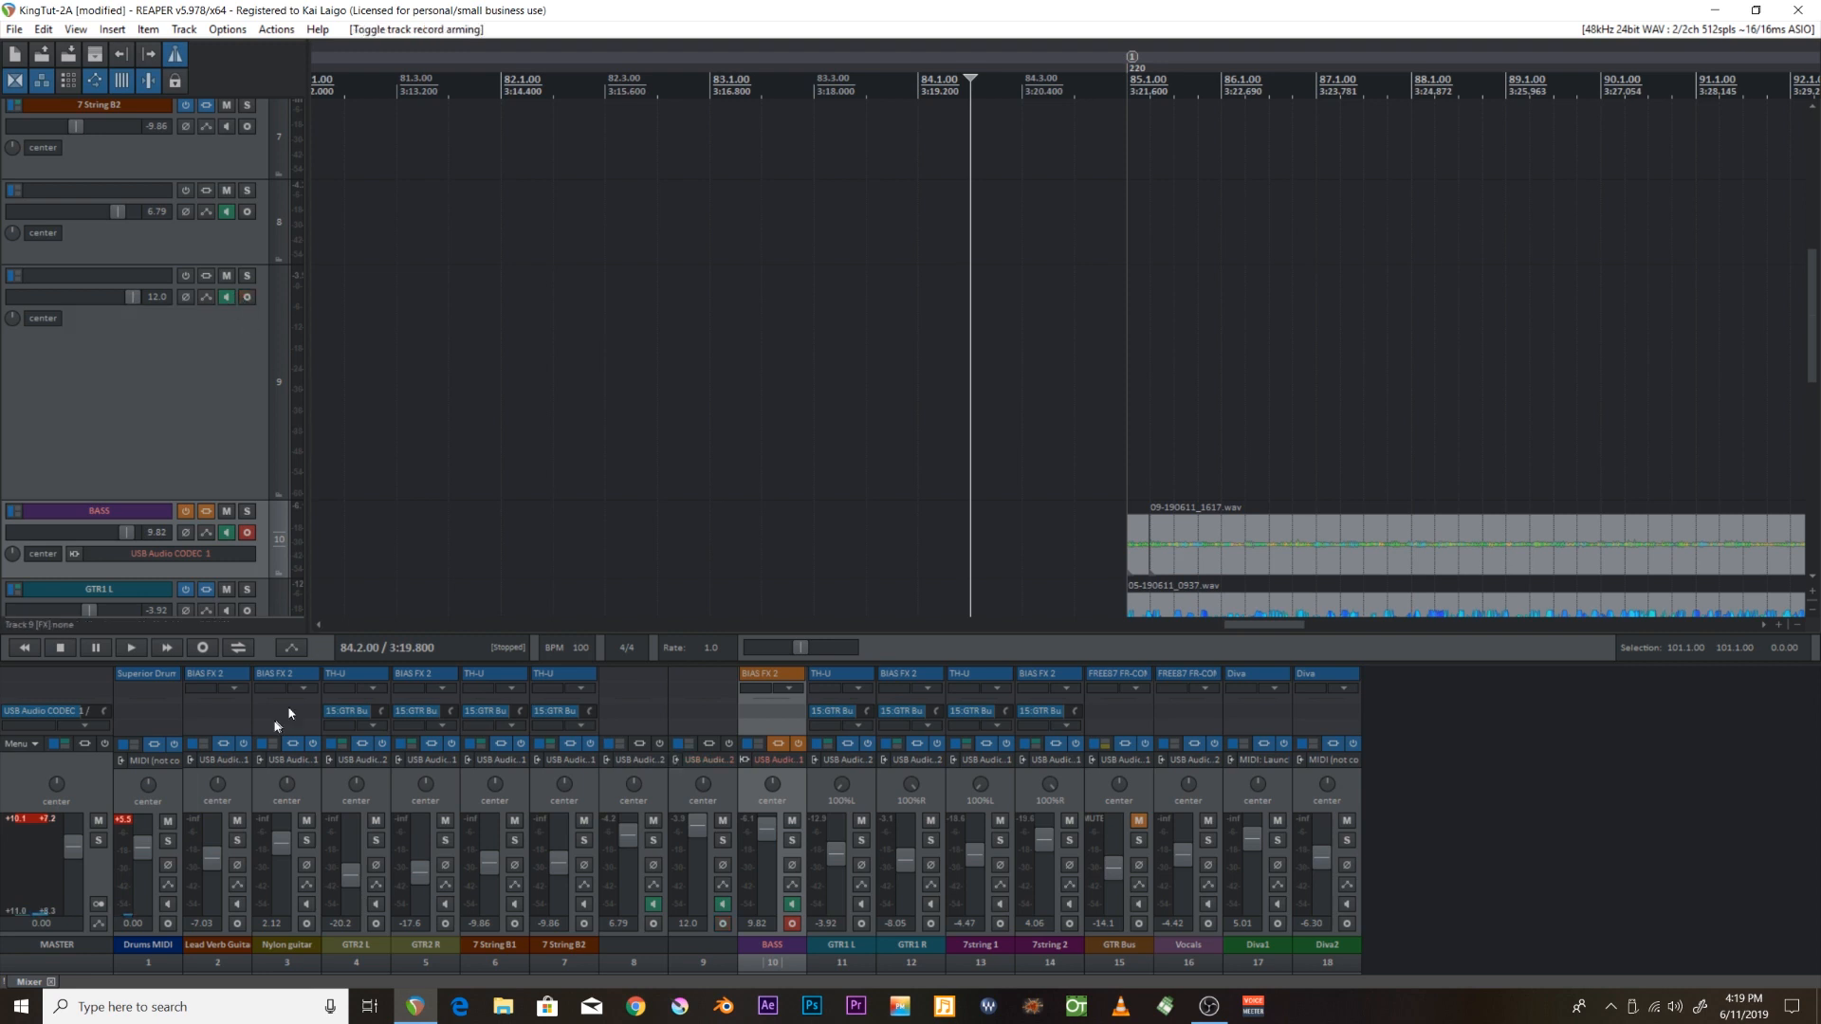
# Try recording on the BASS track from 83.4.00, then stop and delete the recorded file.
pyautogui.click(863, 571)
pyautogui.hotkey('ctrl', 'r')
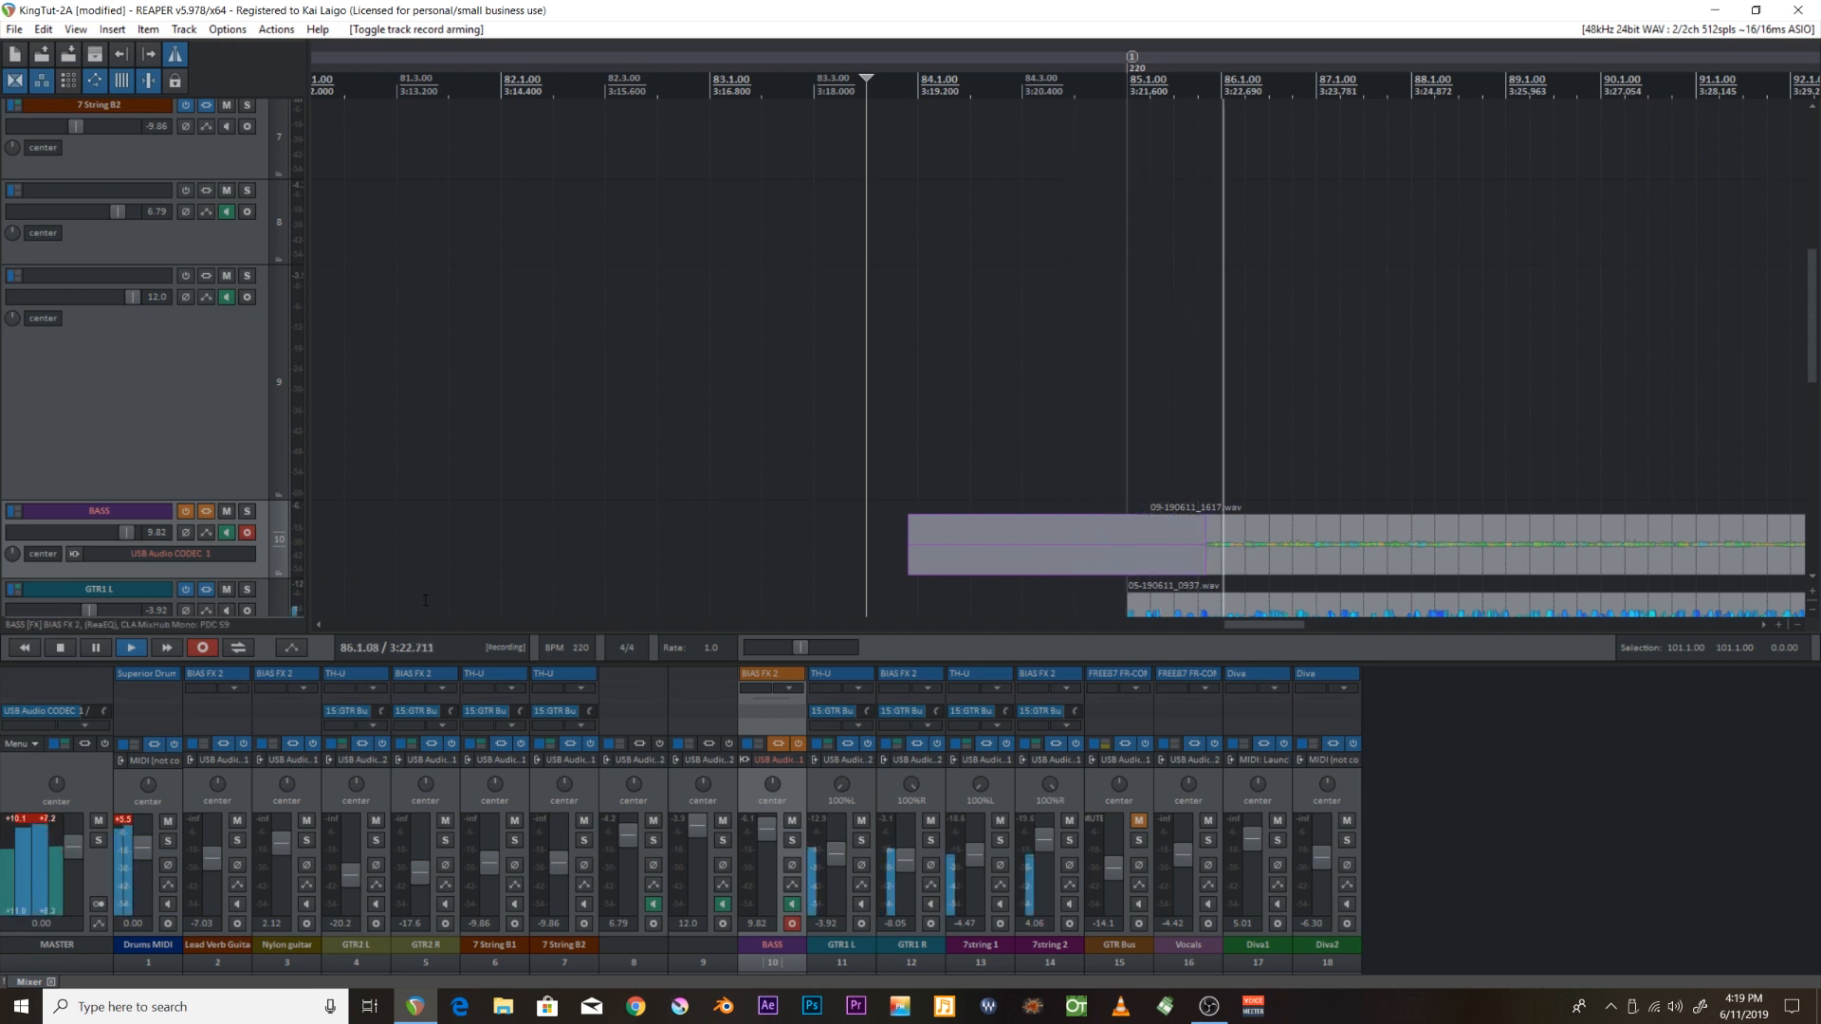
pyautogui.press('space')
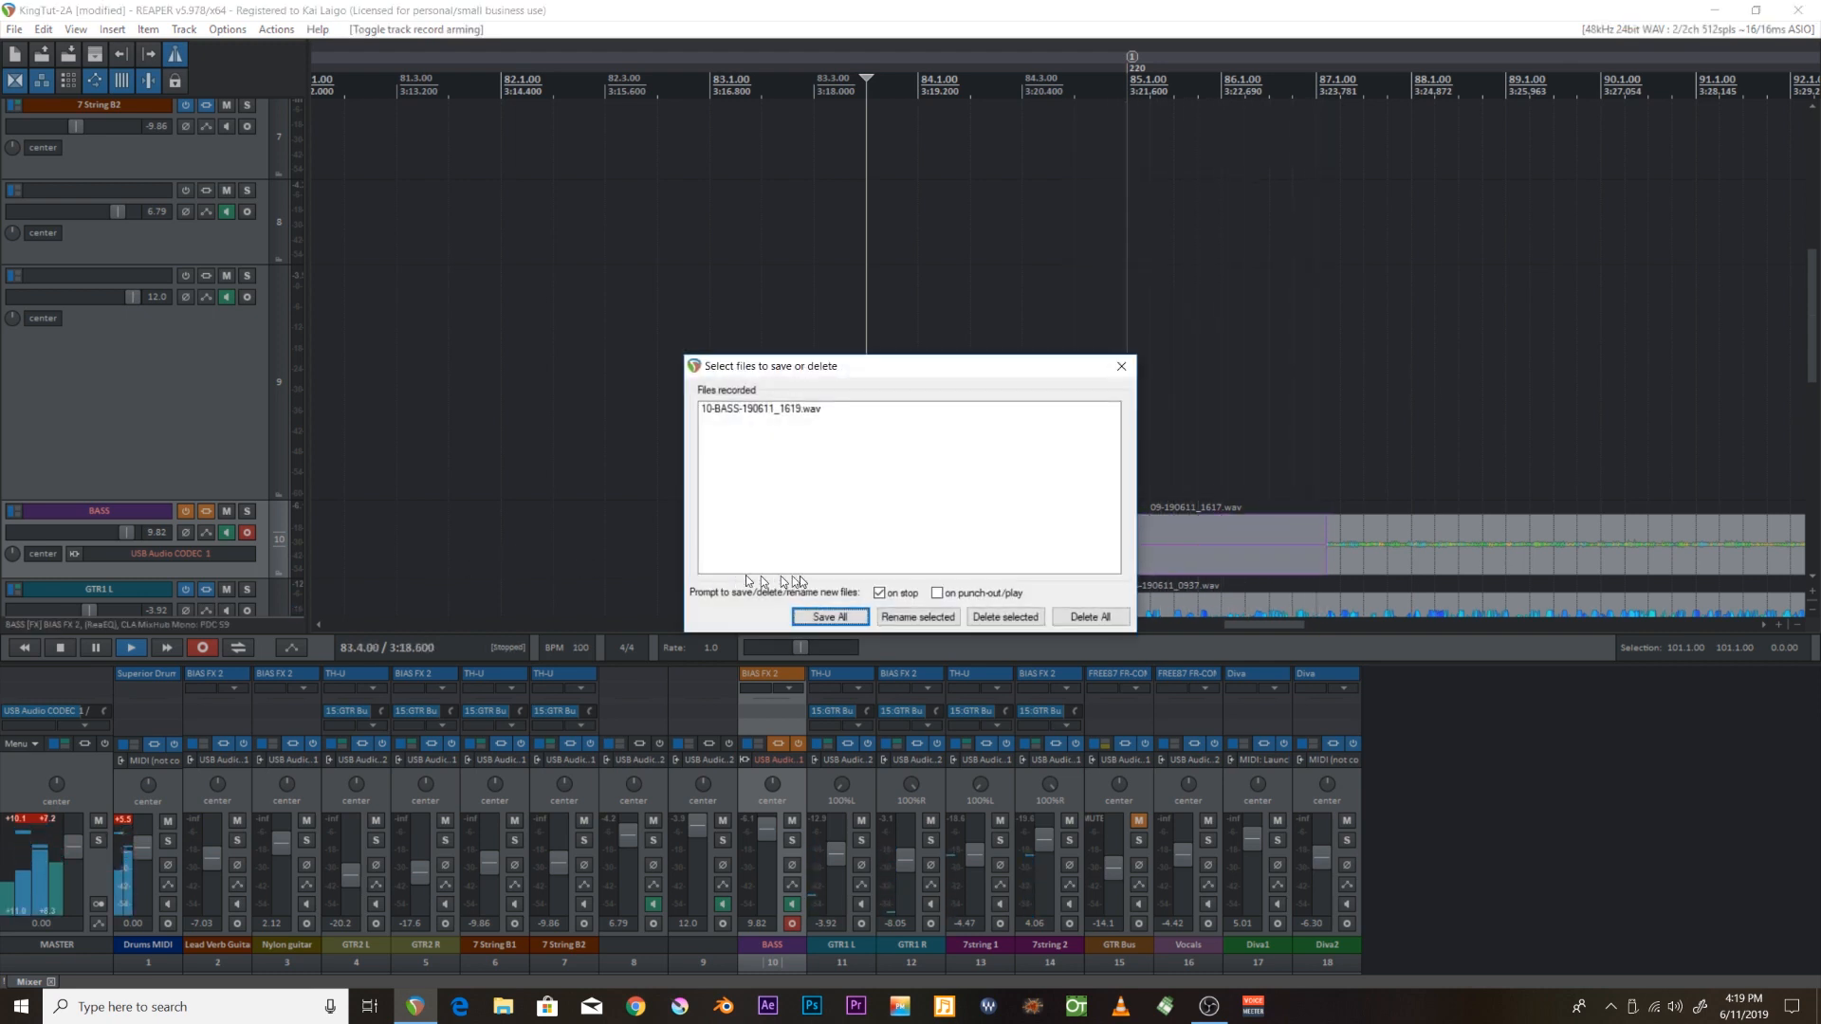
pyautogui.click(1041, 621)
pyautogui.press('Return')
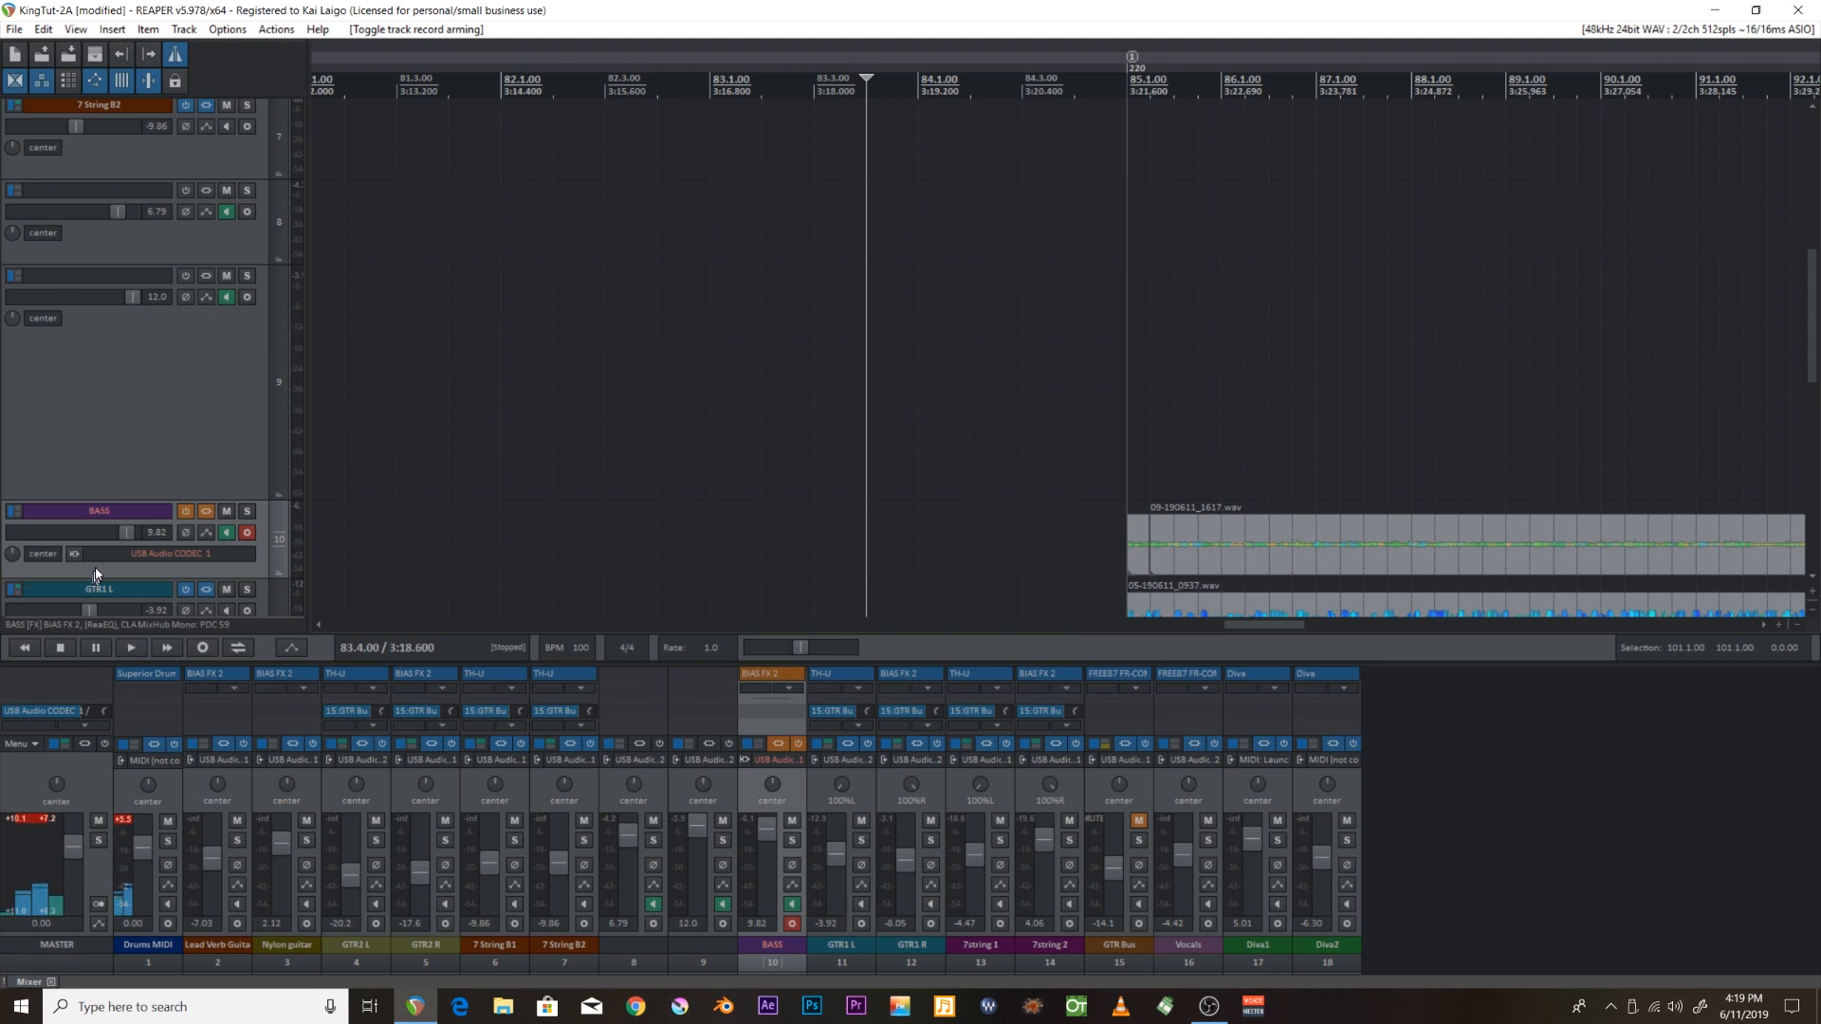
# Set the BASS track's recording input to USB Audio CODEC 2.
pyautogui.click(107, 561)
pyautogui.moveTo(151, 559)
pyautogui.click(313, 582)
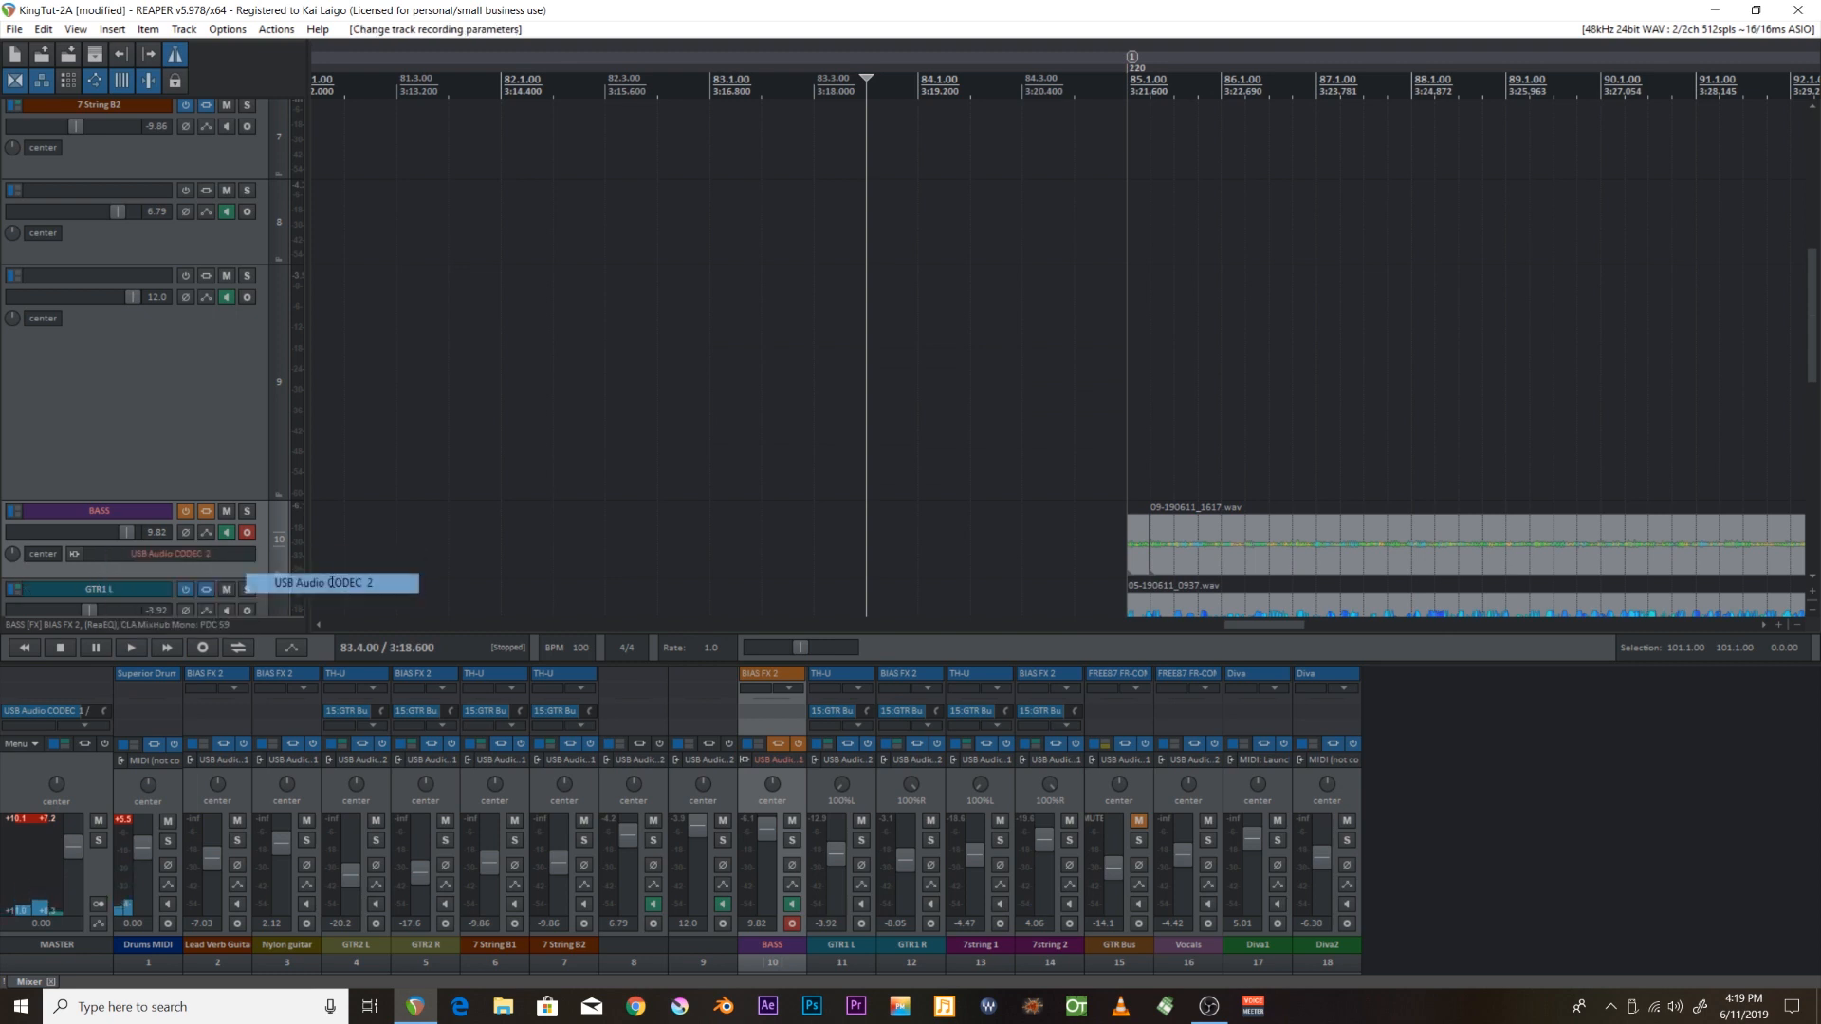
# Record a bass take from 83.4.00 to past marker 2, keep the file, save the project, and briefly play the start.
pyautogui.click(197, 650)
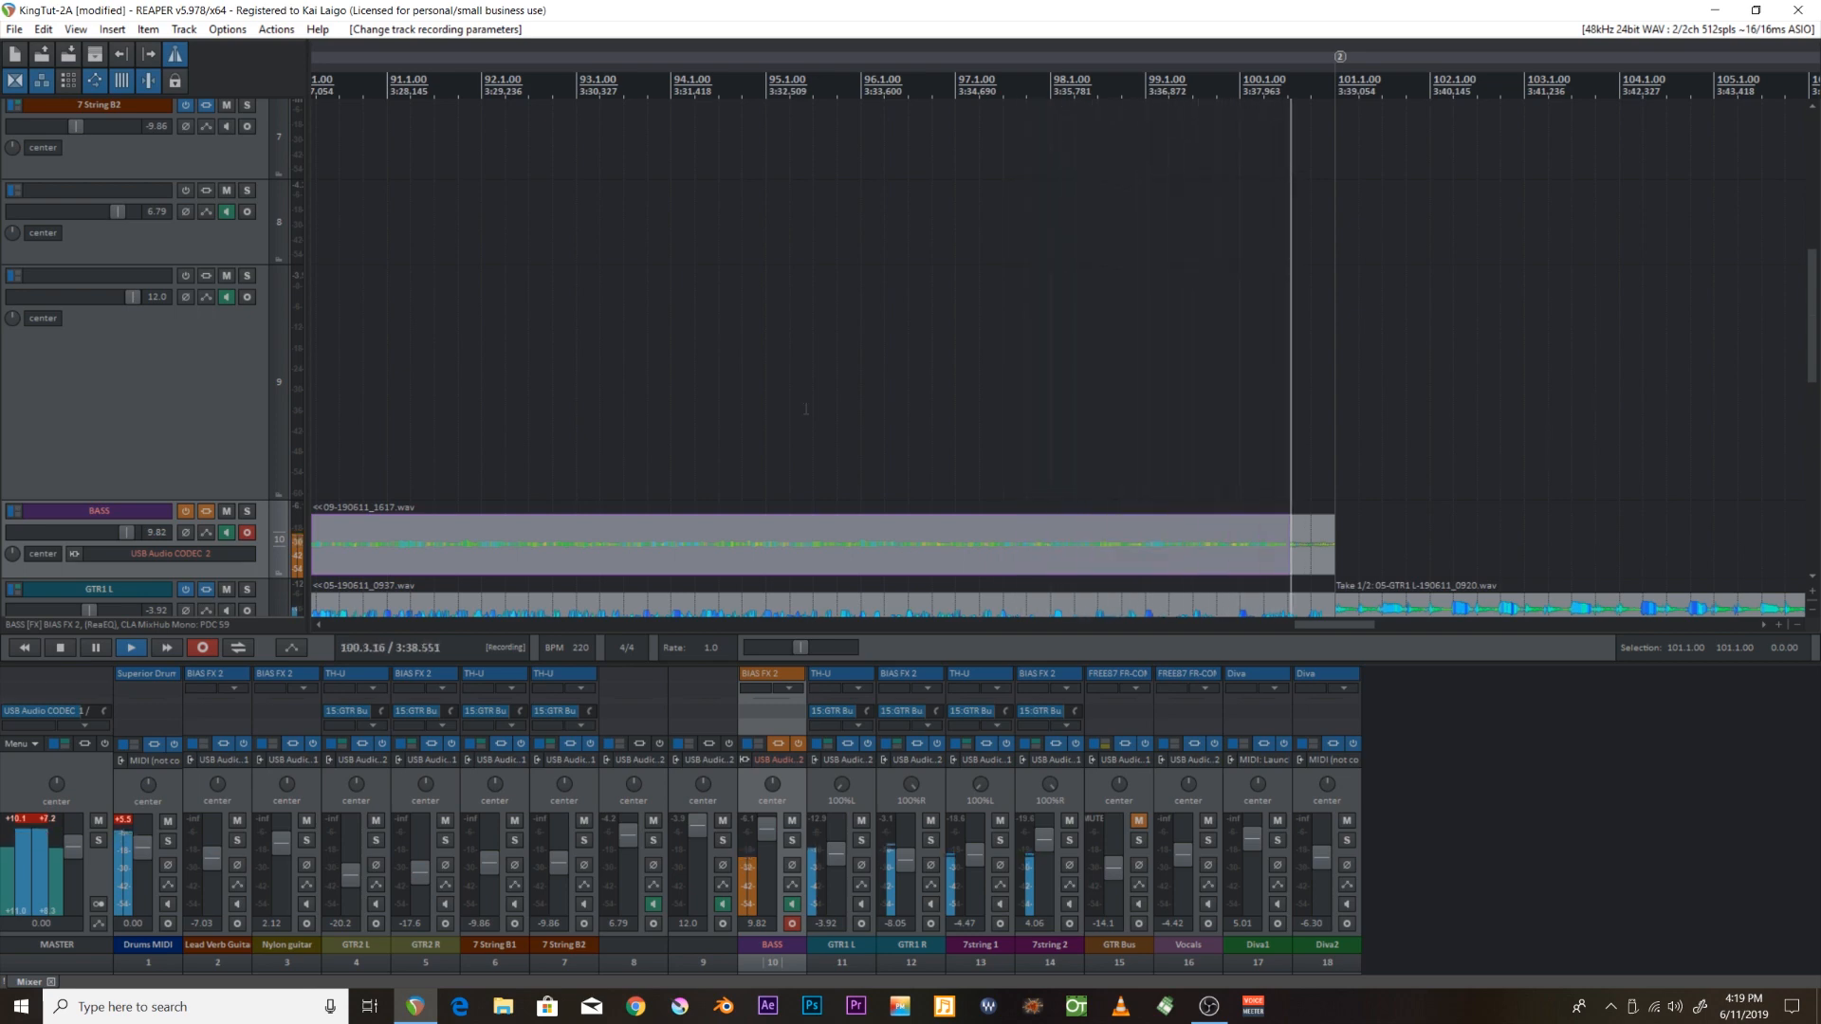
pyautogui.press('space')
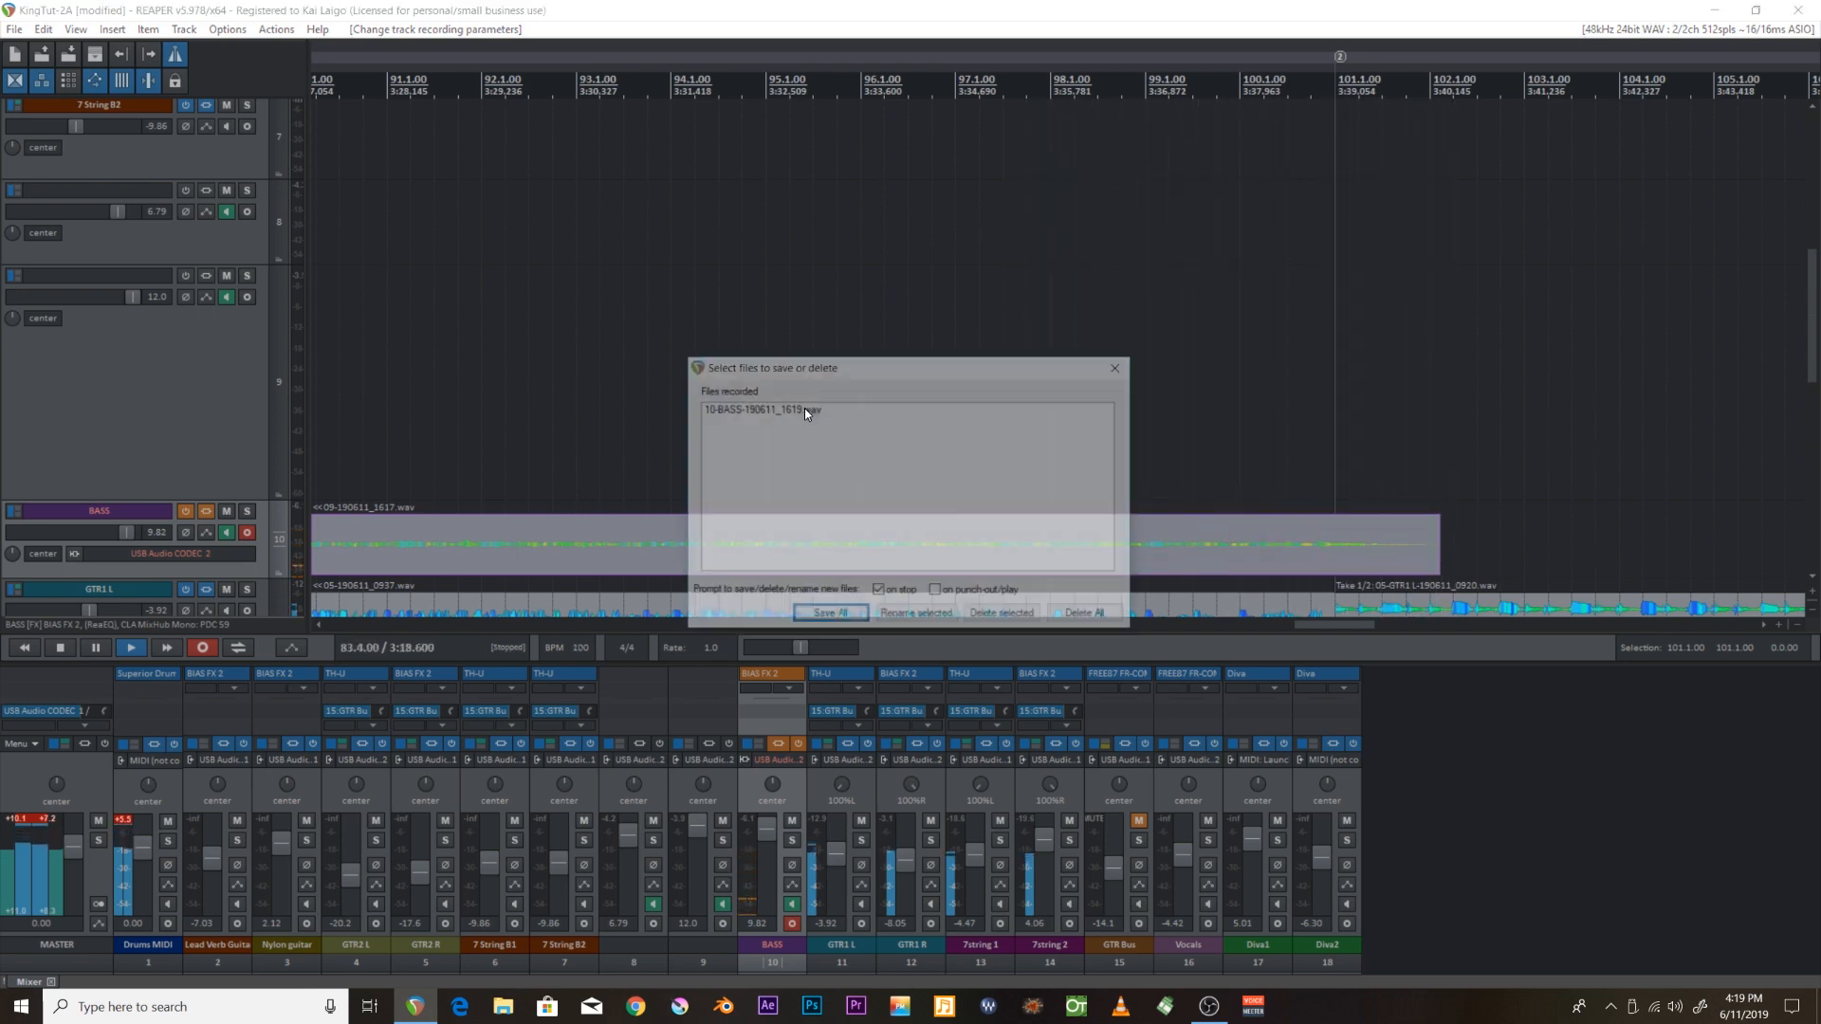
pyautogui.press('Return')
pyautogui.hotkey('ctrl', 's')
pyautogui.press('space')
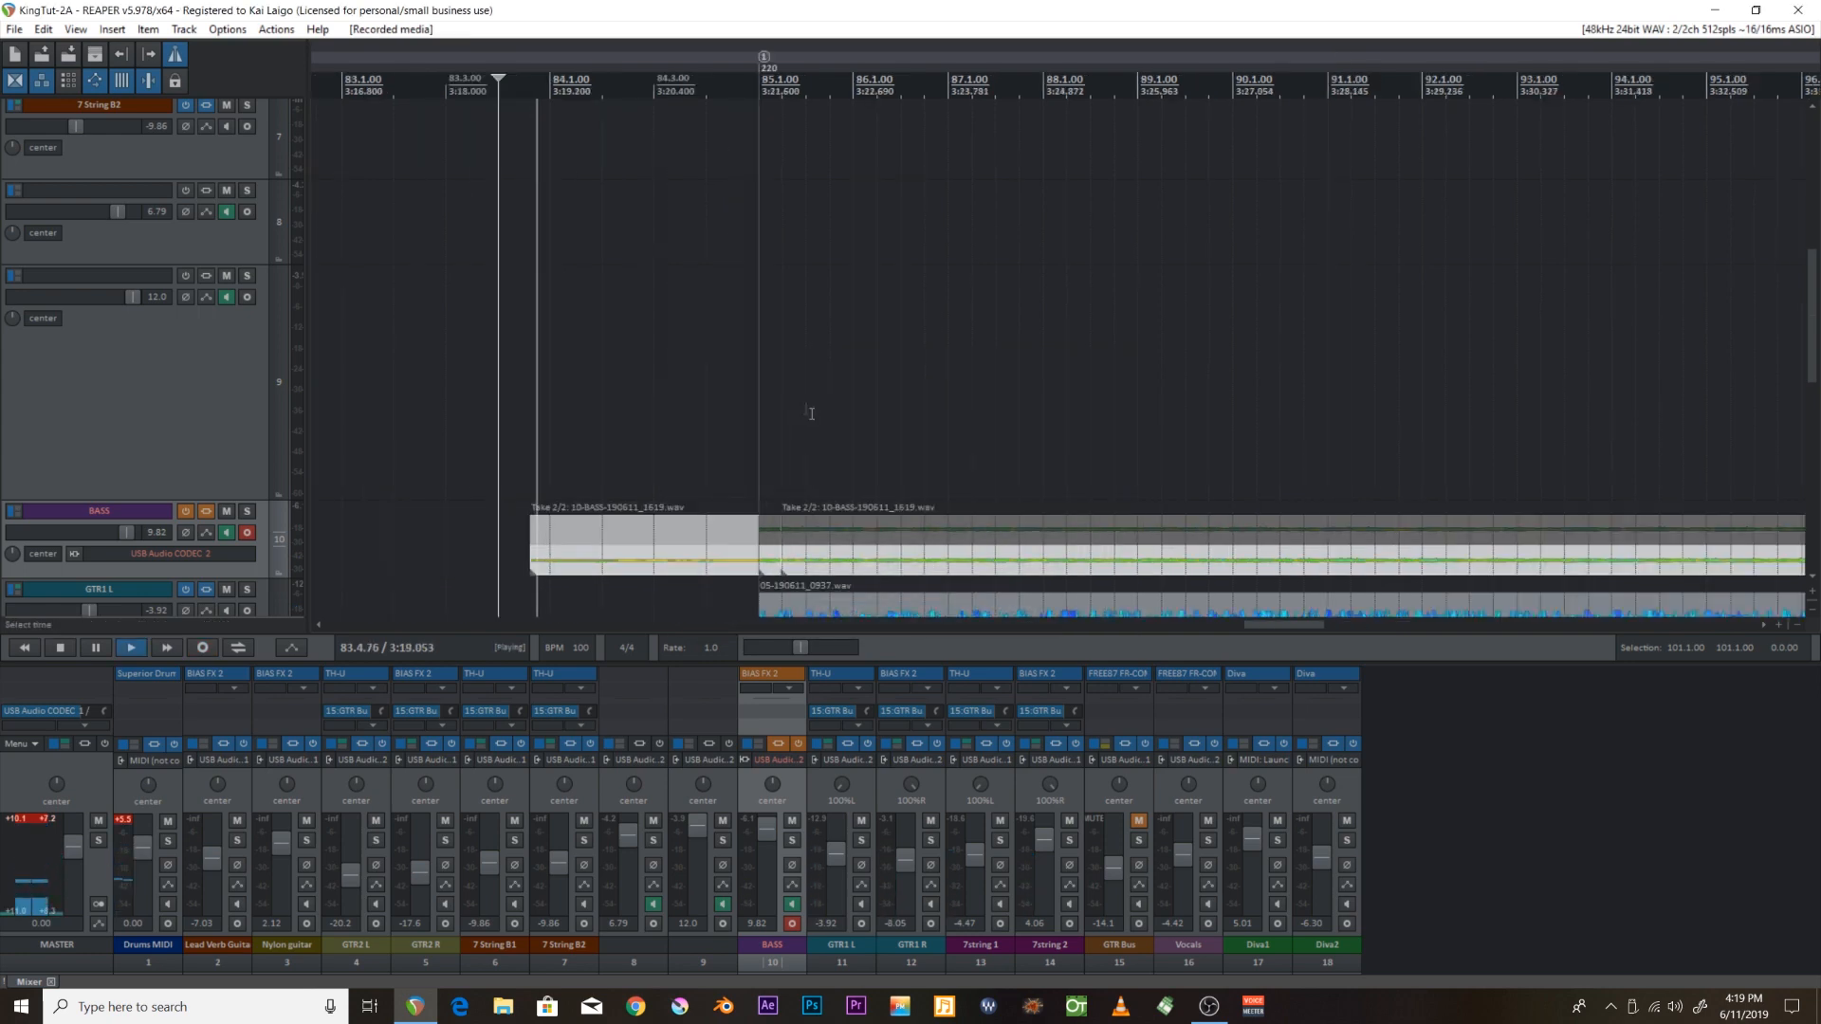
pyautogui.press('space')
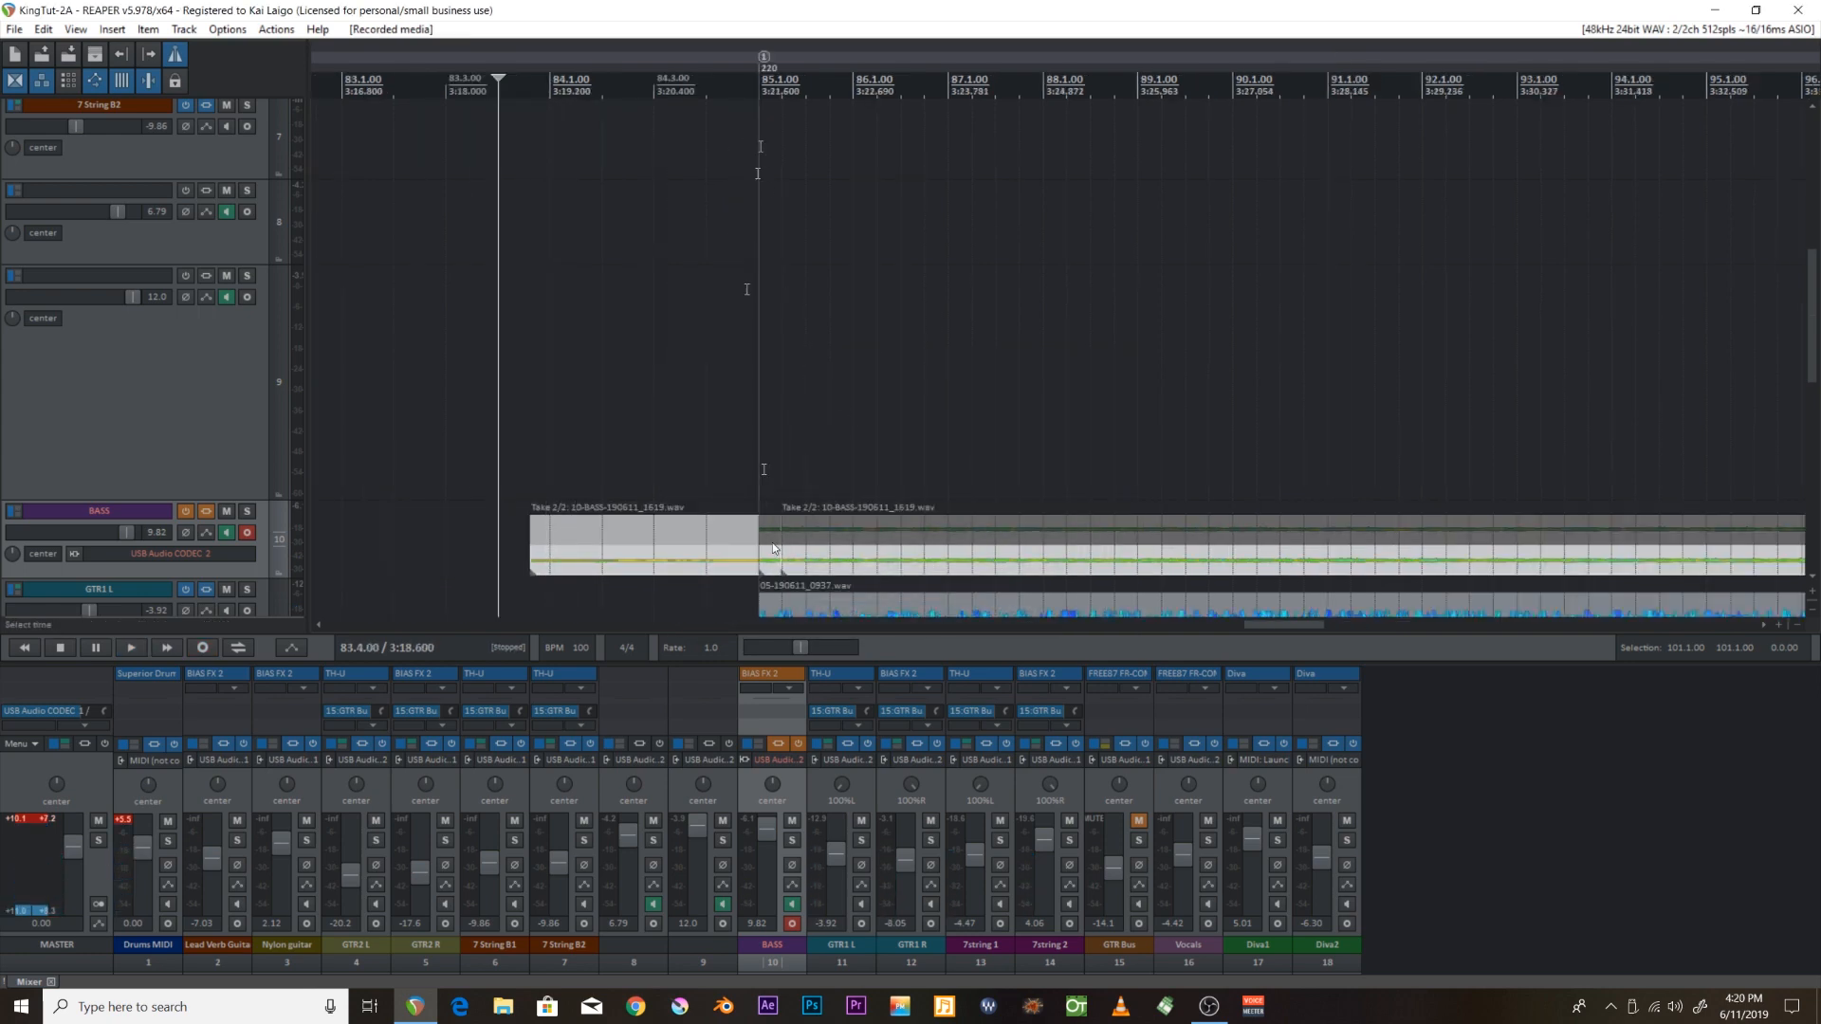
# Delete the BASS take's lead-in before marker 1 at 85.1.00, after briefly playing it.
pyautogui.click(756, 479)
pyautogui.scroll(6, 853, 485)
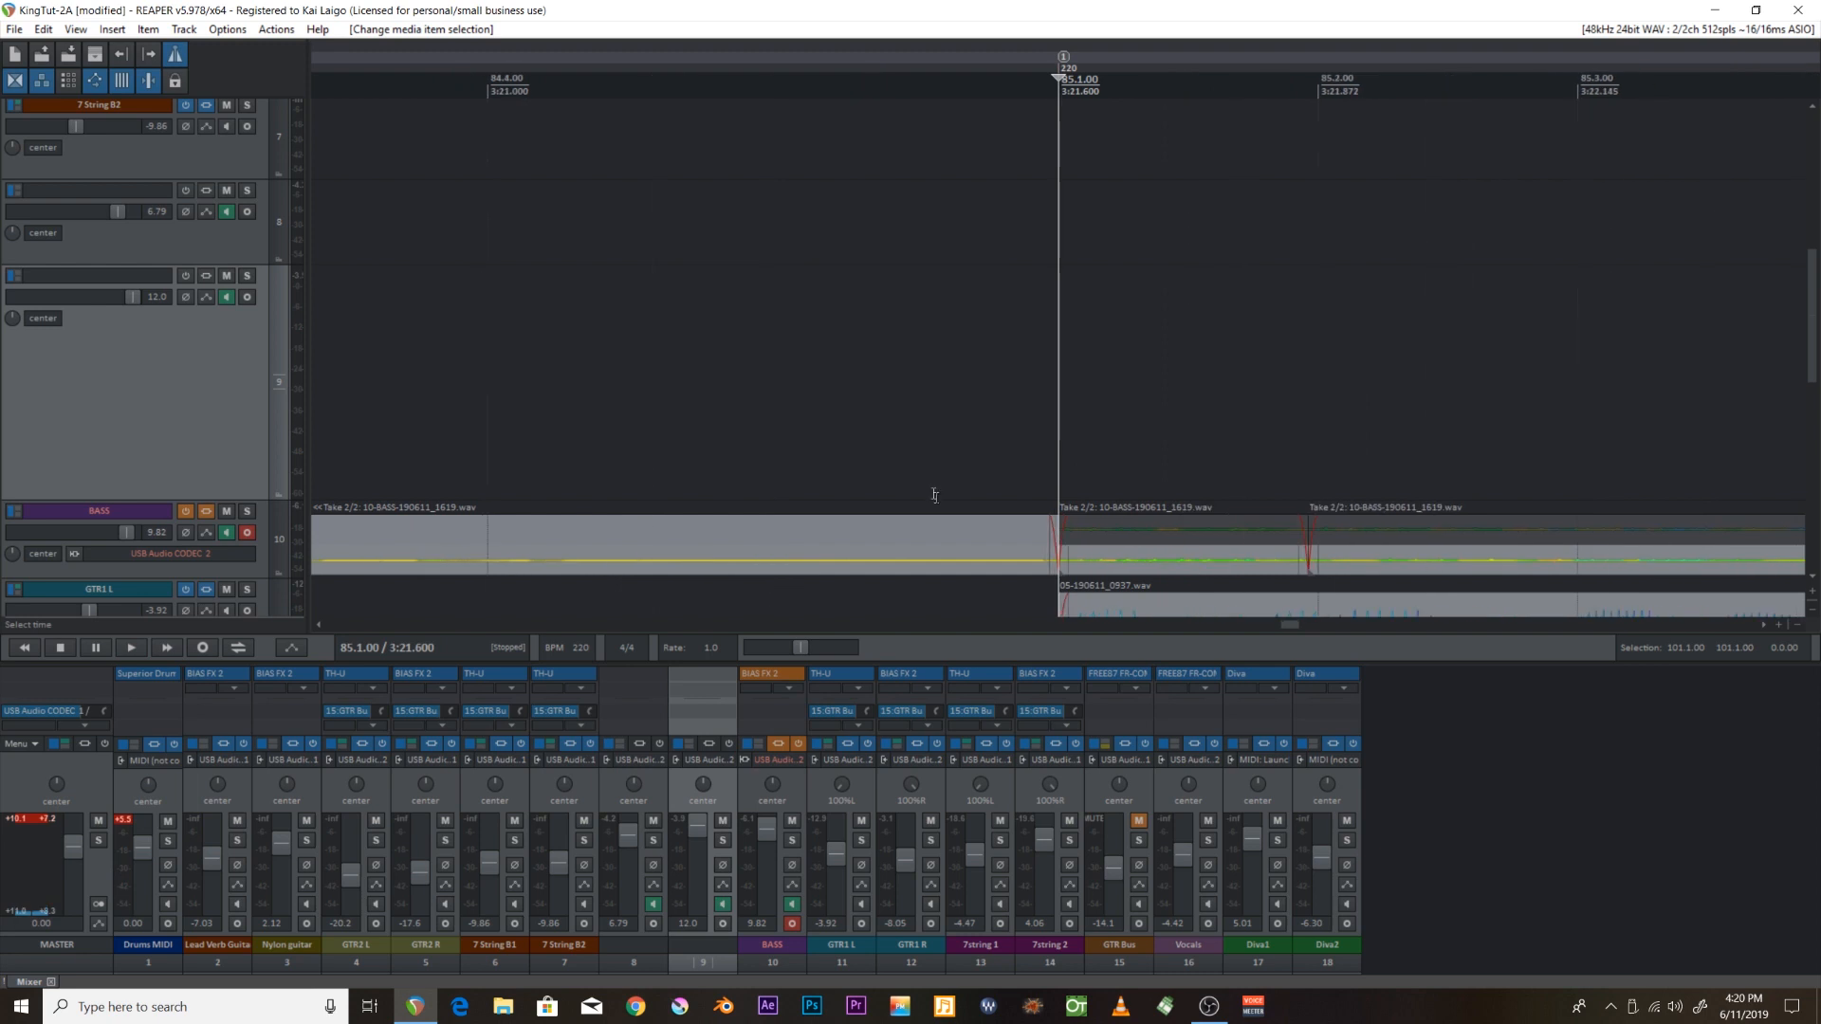
pyautogui.scroll(-3, 927, 521)
pyautogui.click(926, 558)
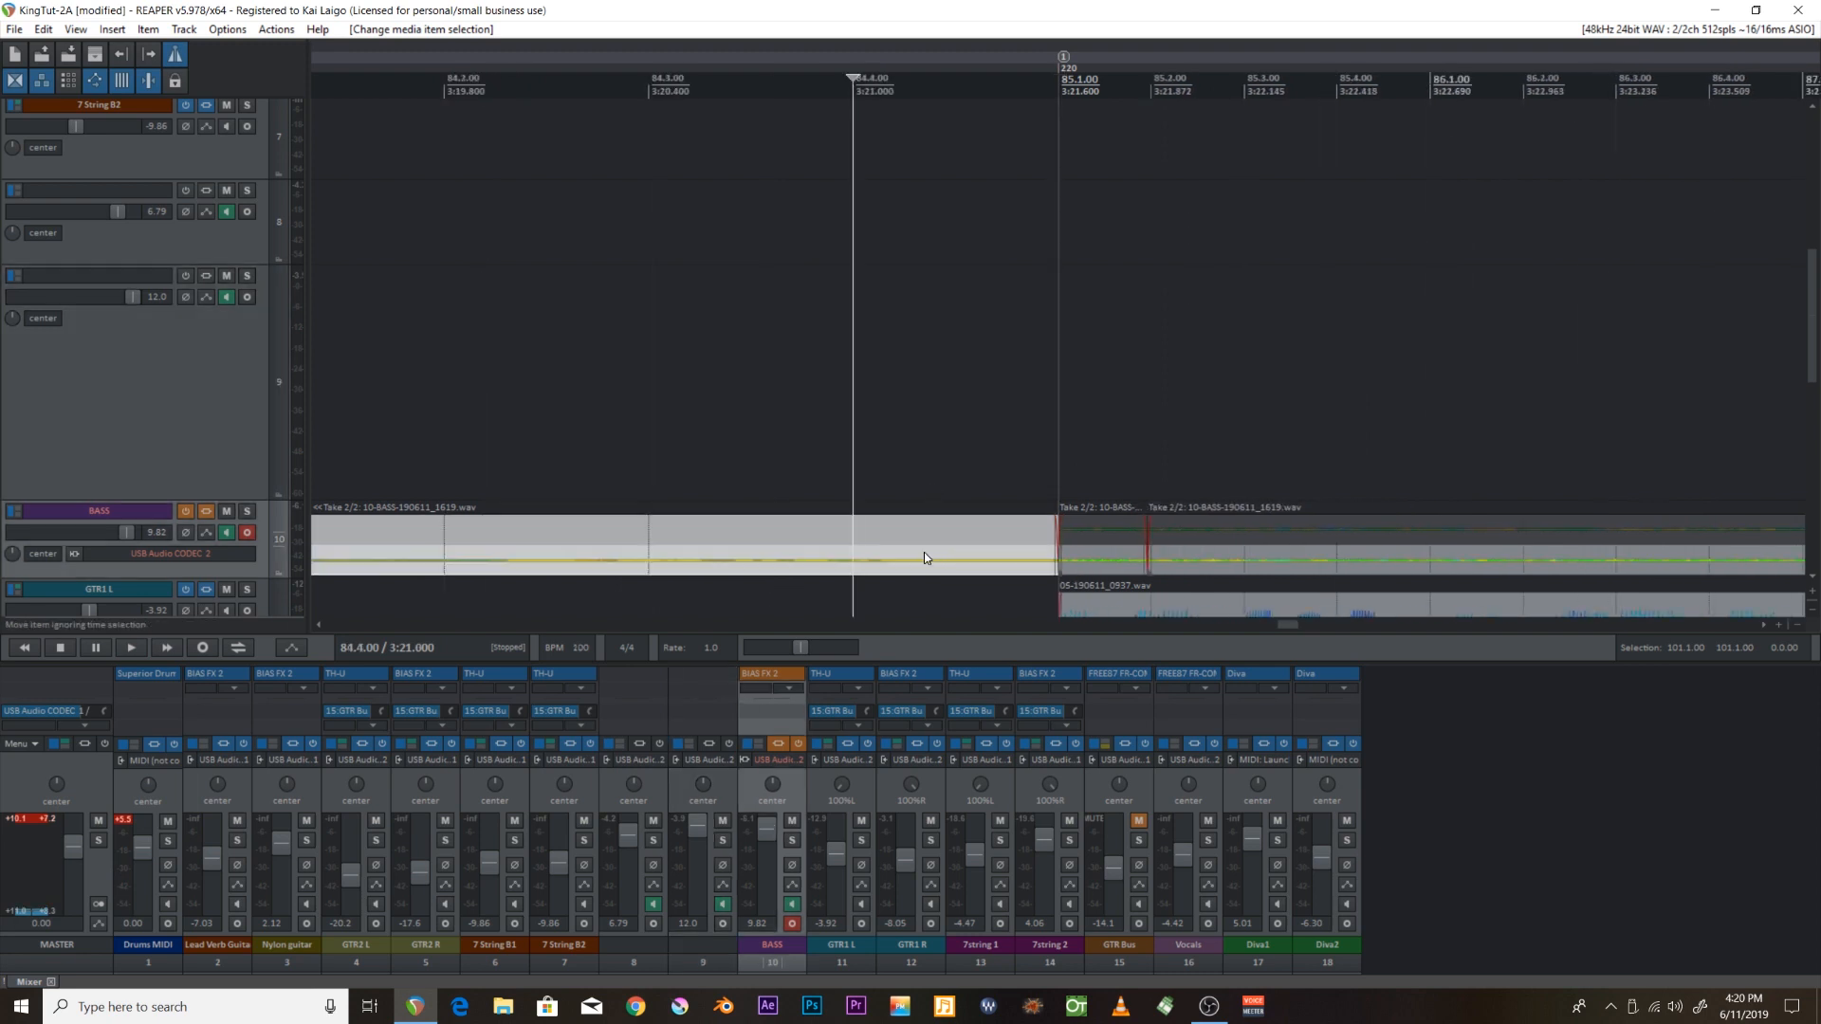
pyautogui.press('space')
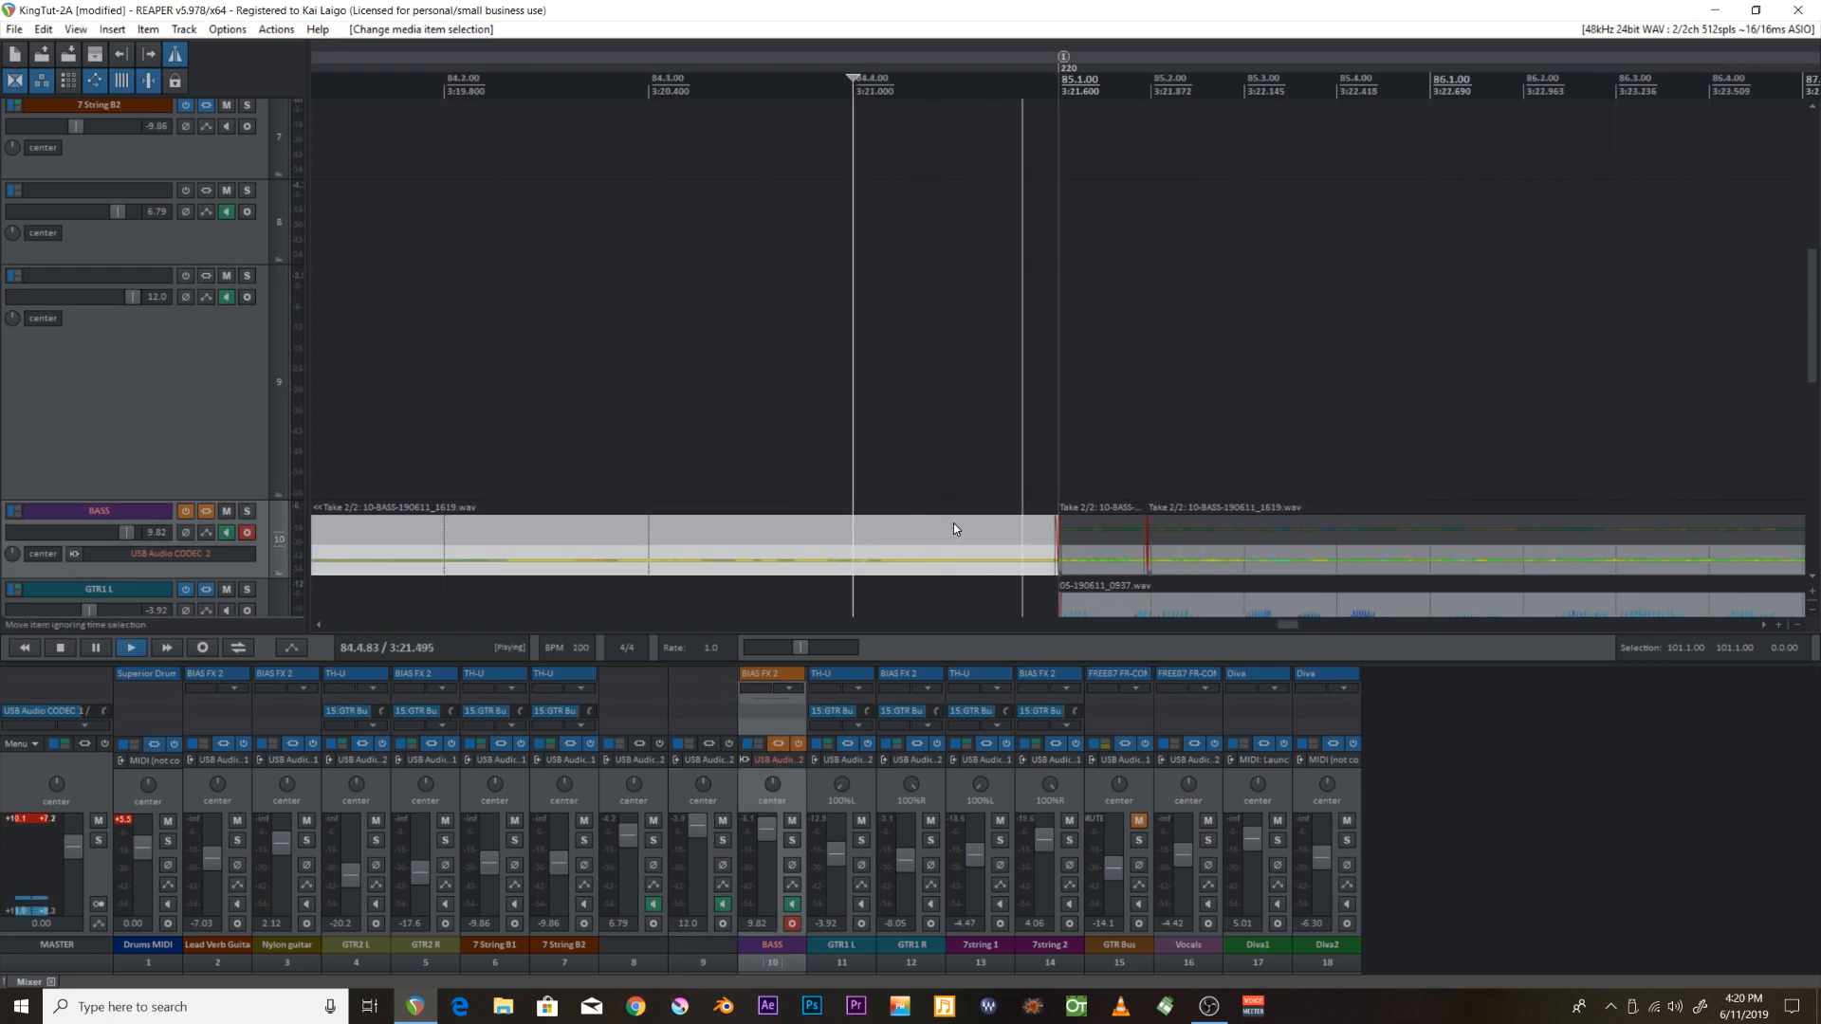
pyautogui.press('space')
pyautogui.press('Delete')
# Split the BASS take at marker 2 (101.1.00) and delete the part after it.
pyautogui.scroll(-6, 1076, 398)
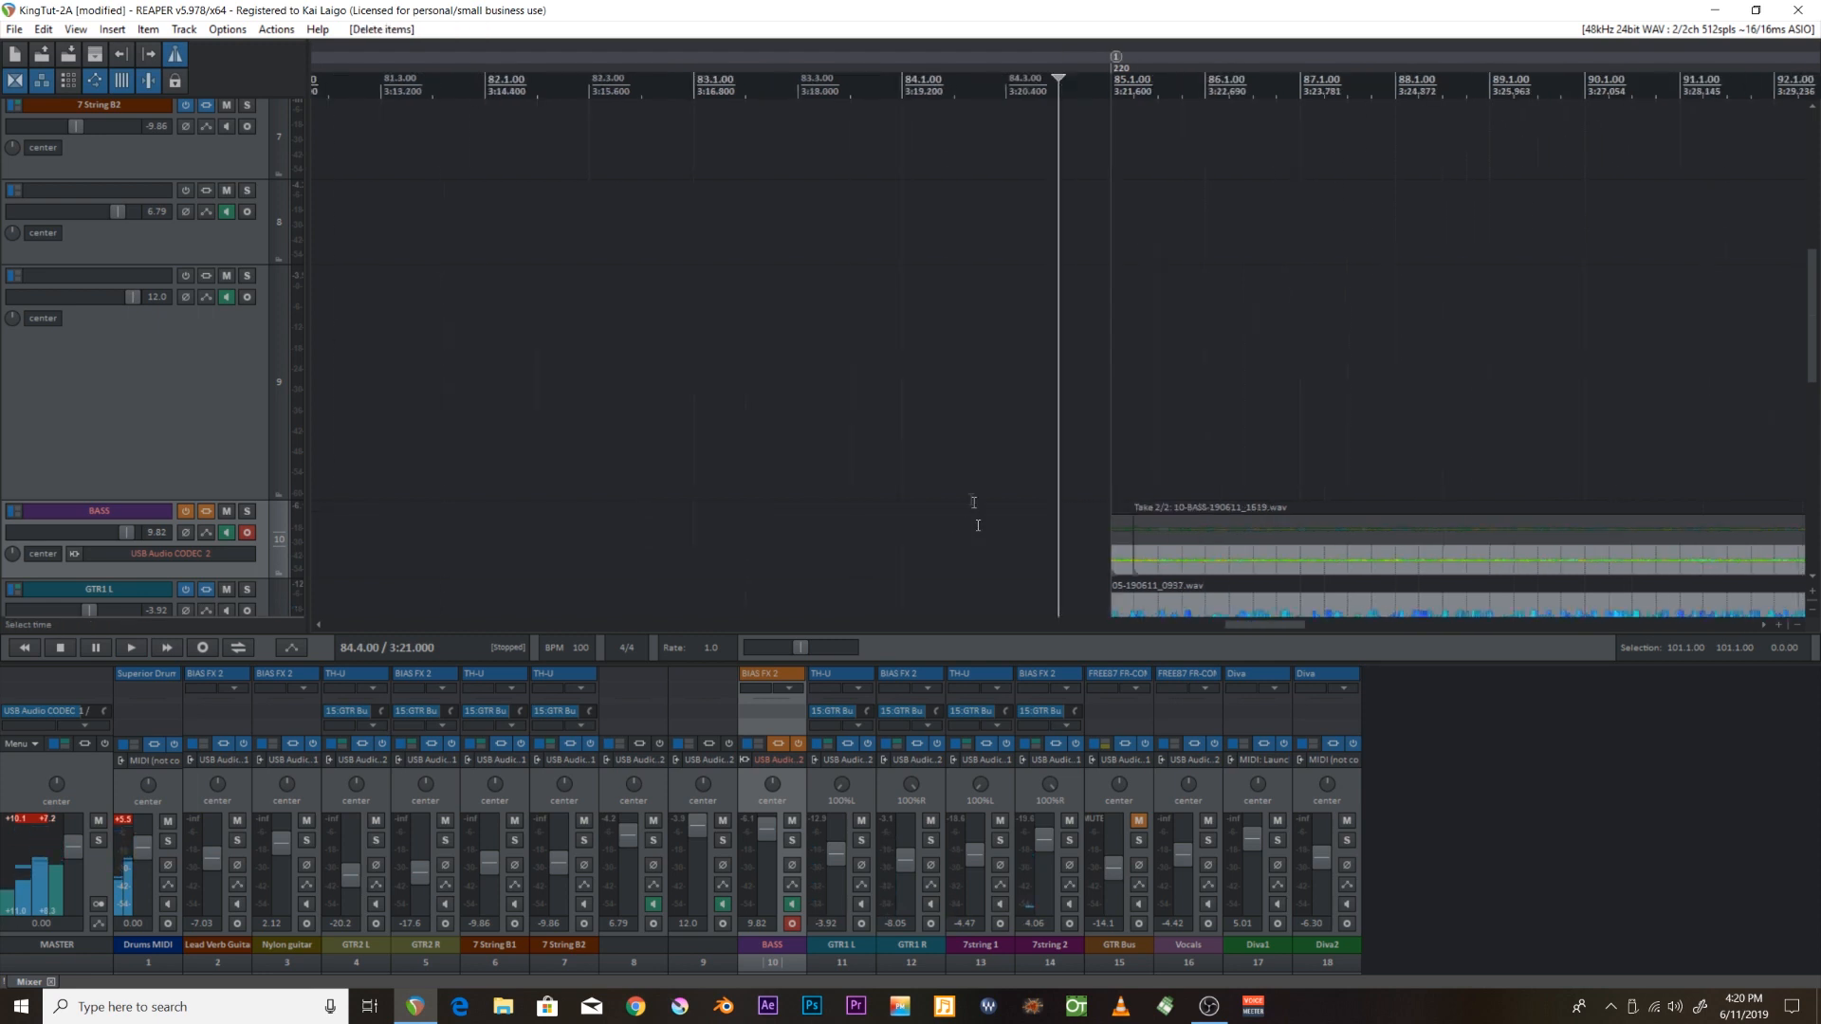
pyautogui.scroll(8, 1458, 417)
pyautogui.click(1165, 543)
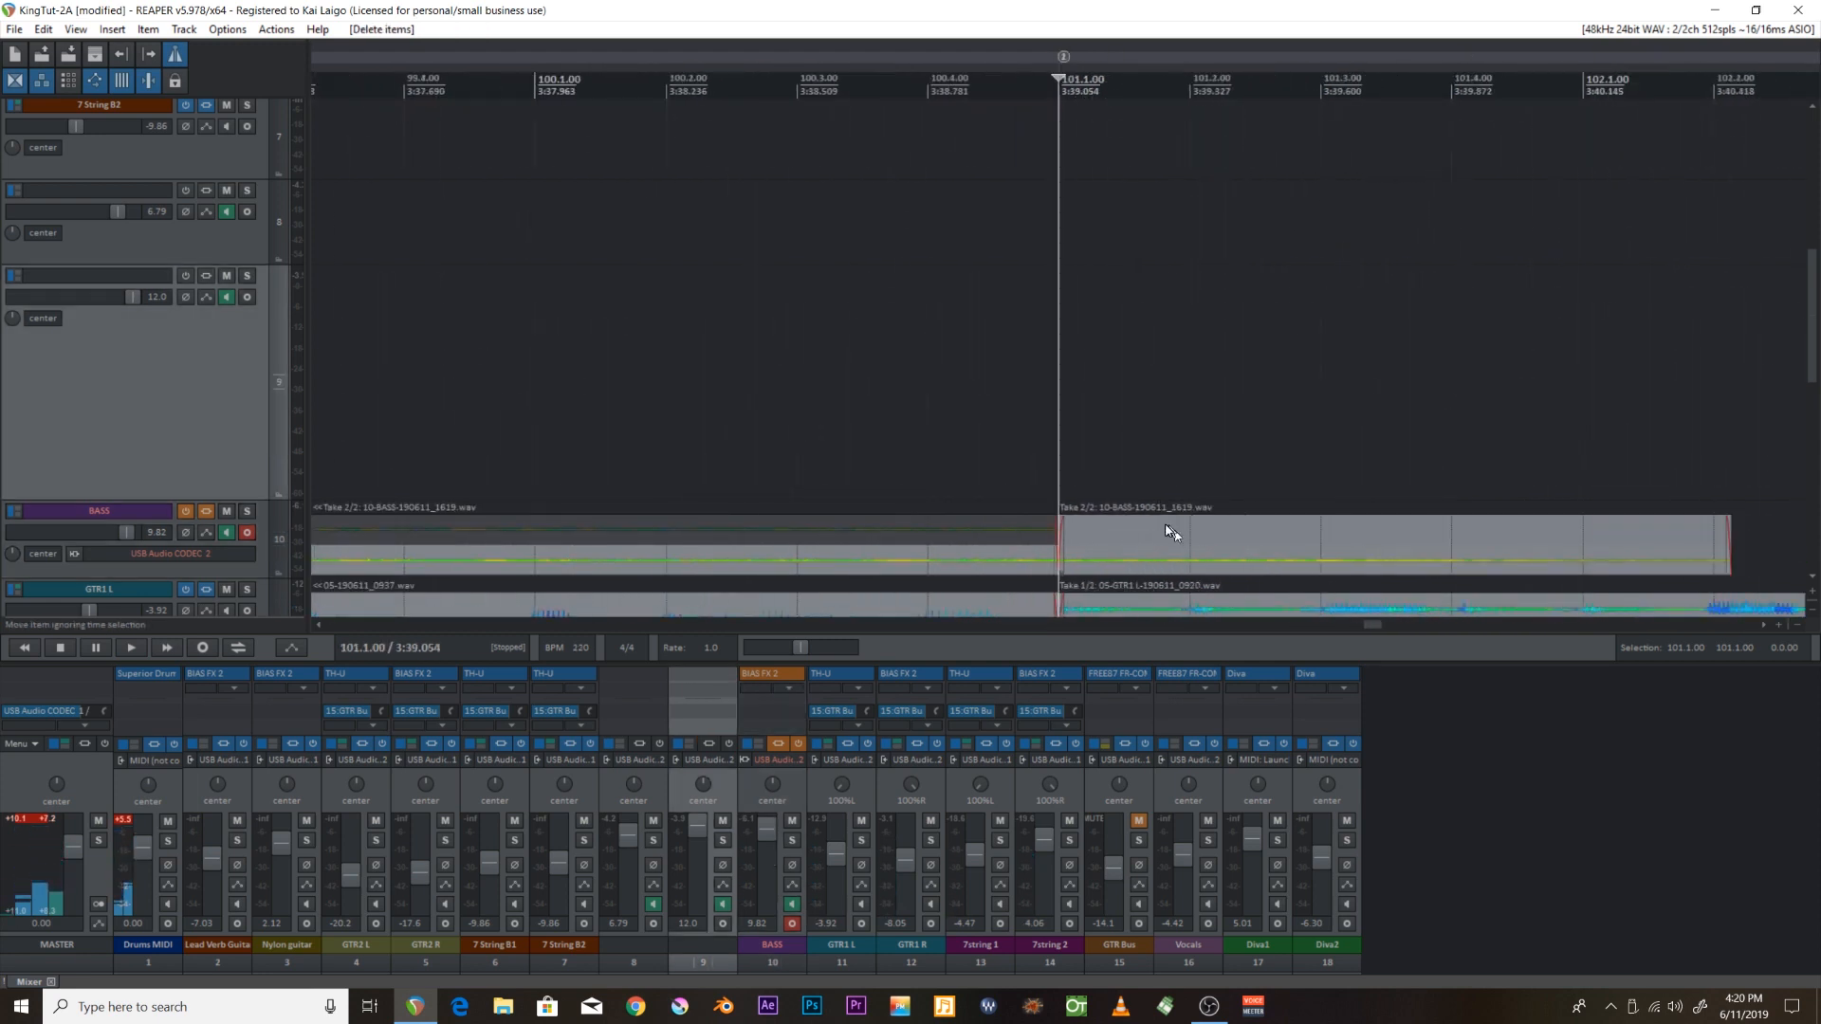
pyautogui.press('Delete')
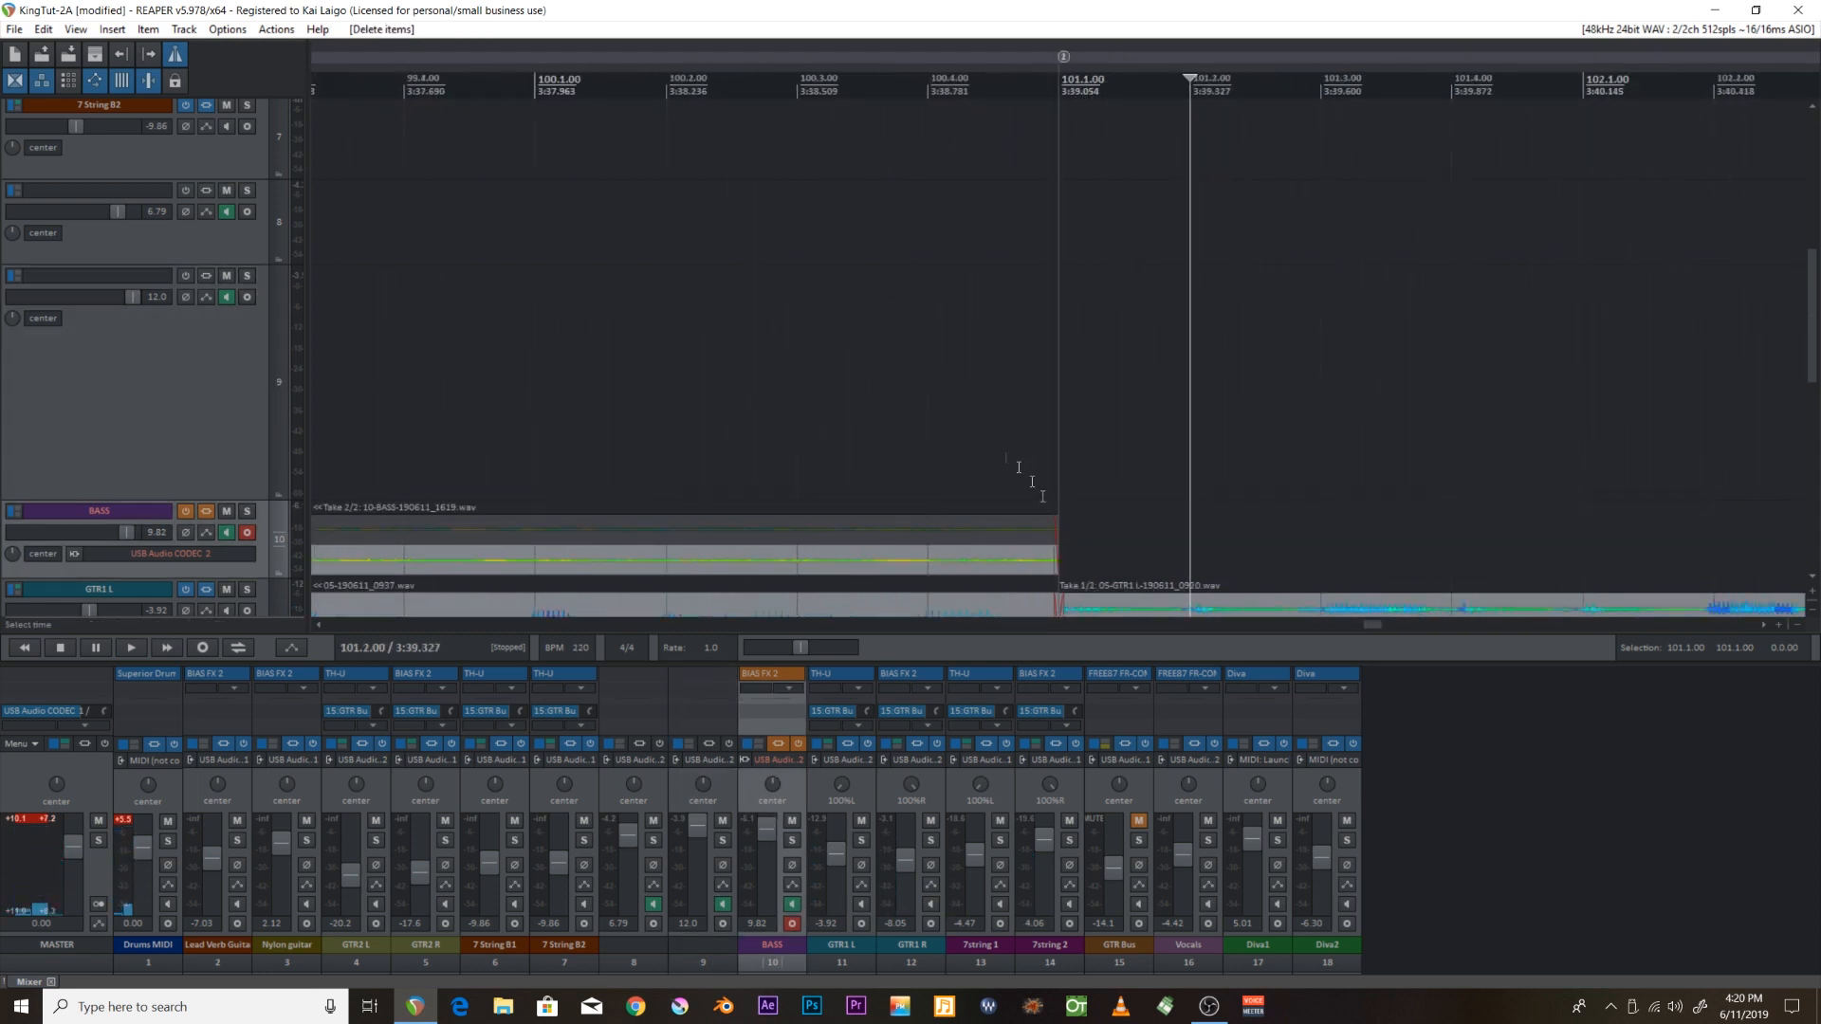
# Play the start of the trimmed bass take from 84.3.00.
pyautogui.scroll(-10, 958, 448)
pyautogui.click(840, 128)
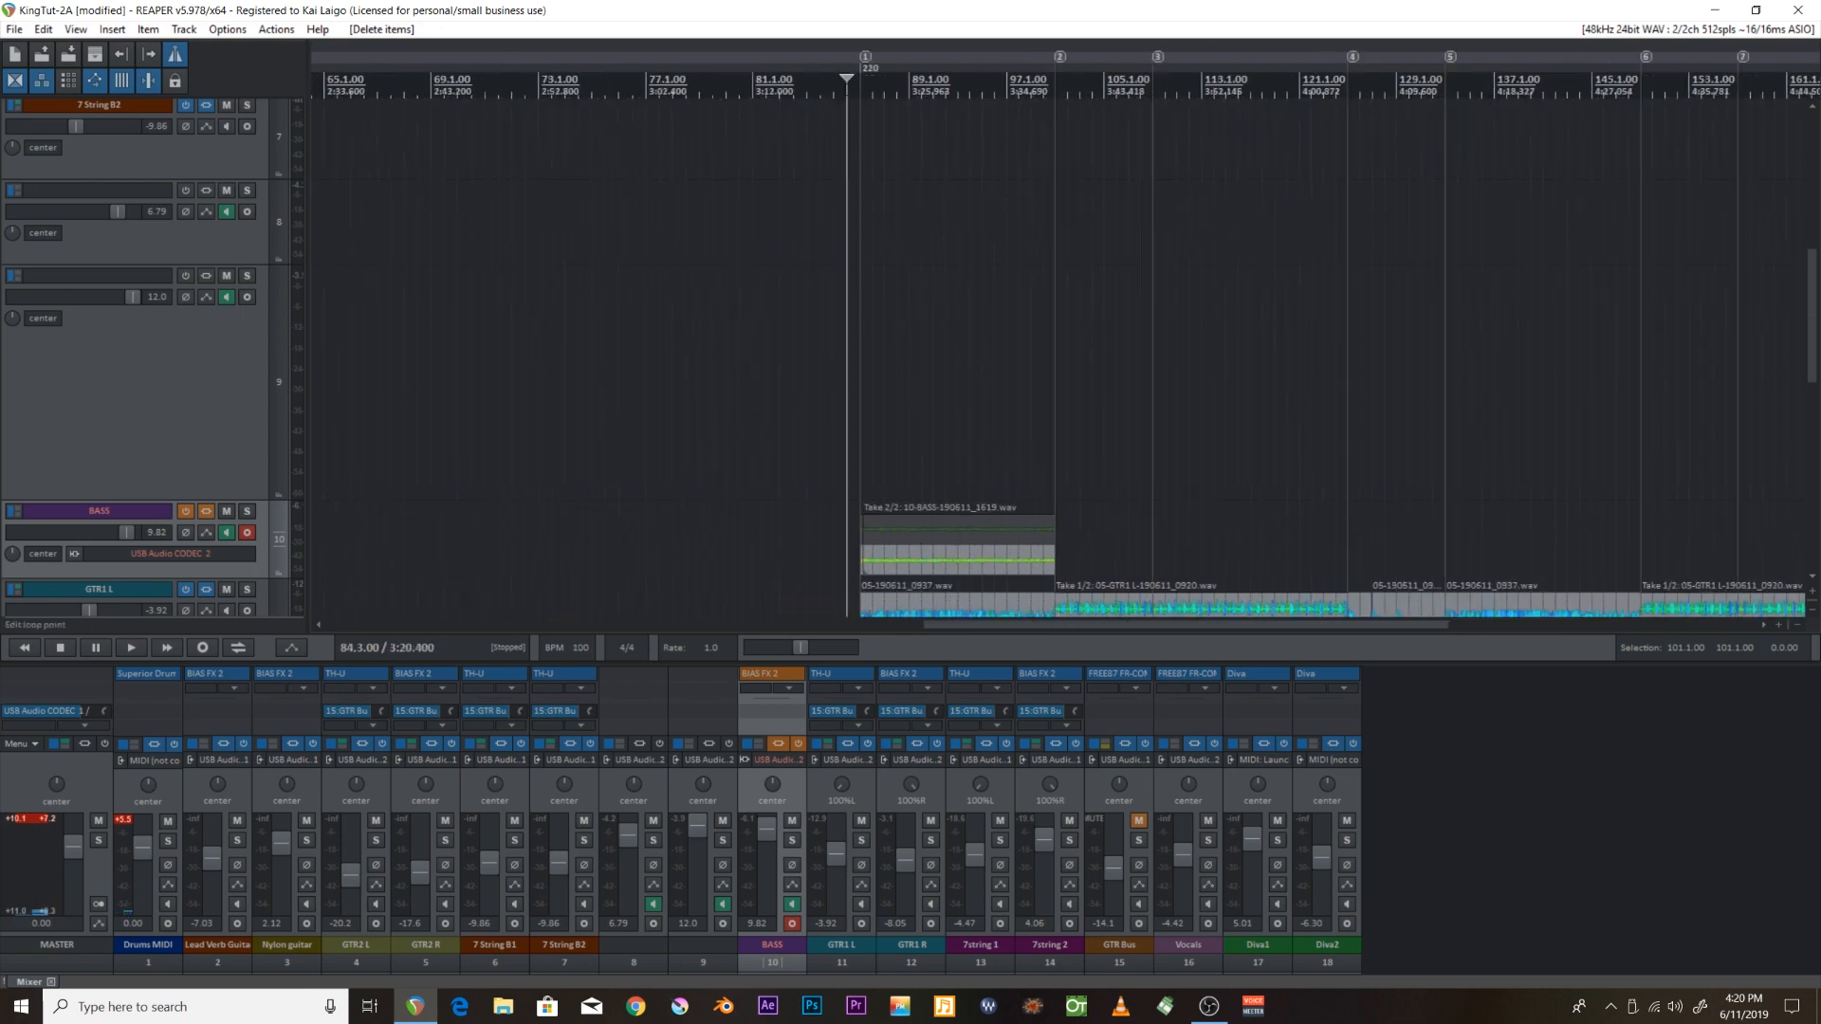
pyautogui.press('space')
pyautogui.scroll(6, 873, 123)
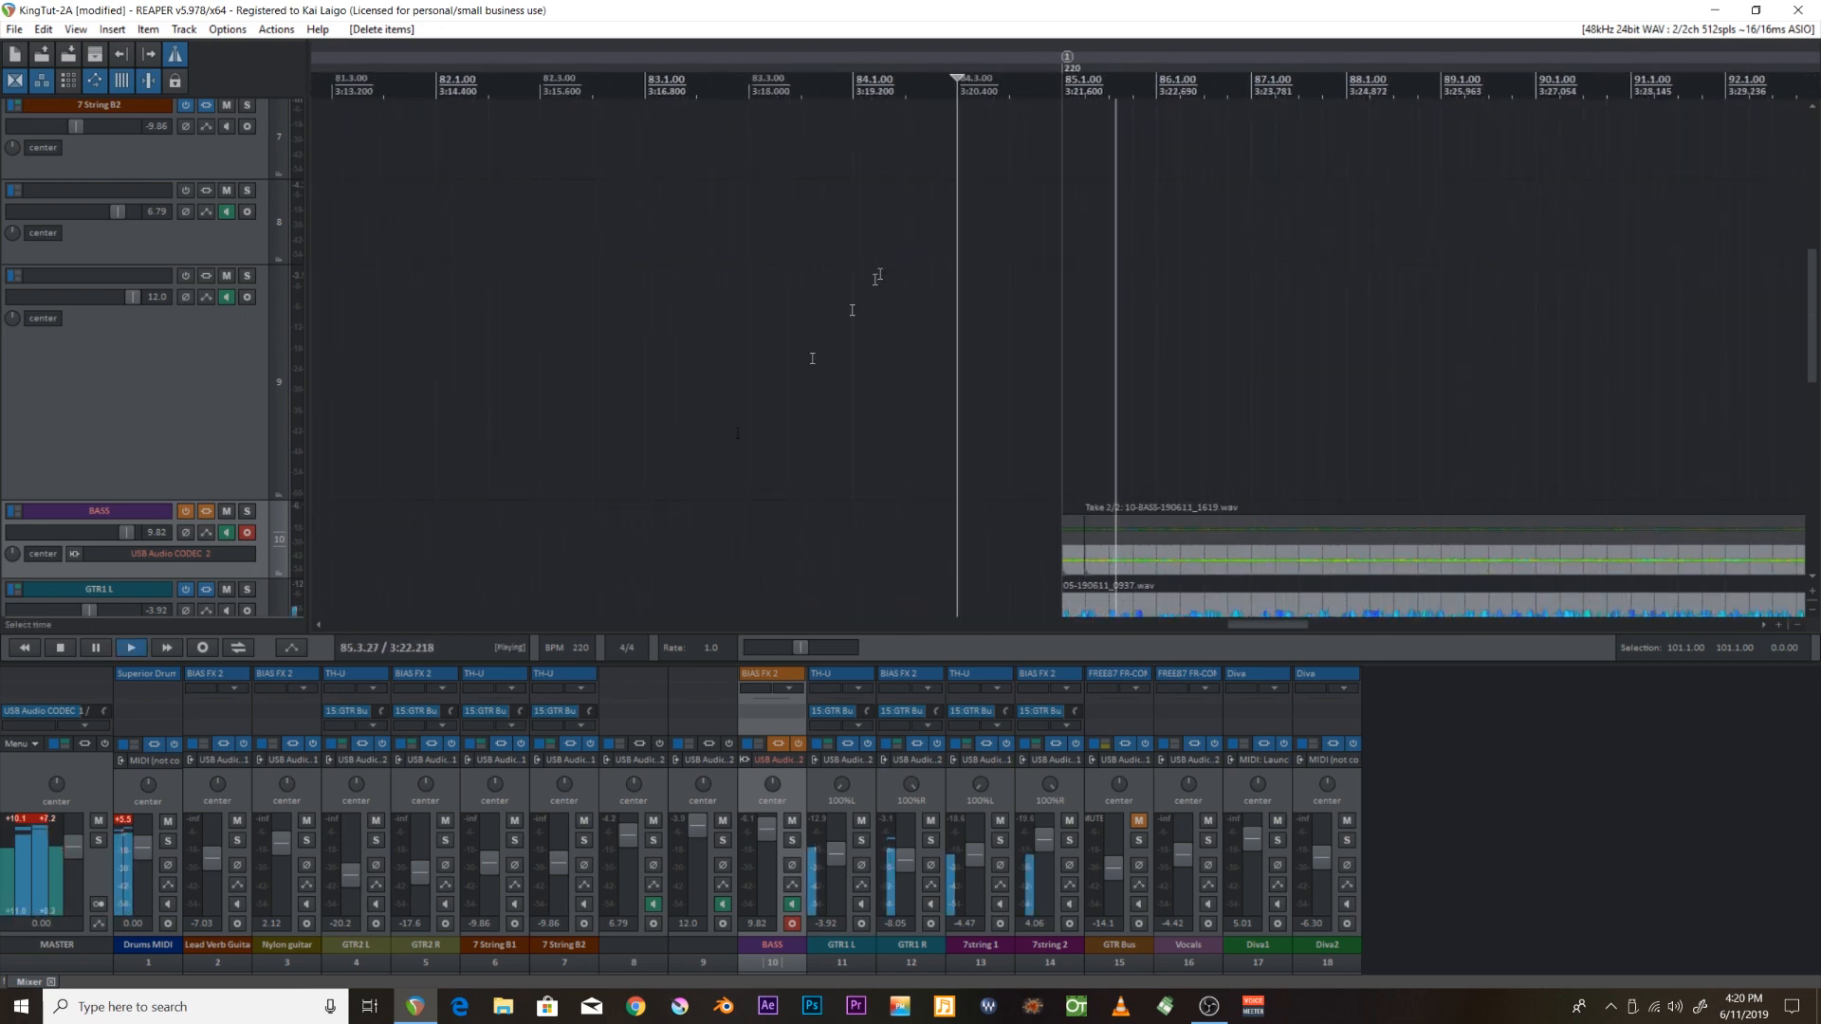
pyautogui.press('space')
# Disarm the BASS track, set its volume to 0.00 dB, and enable its effects.
pyautogui.click(247, 533)
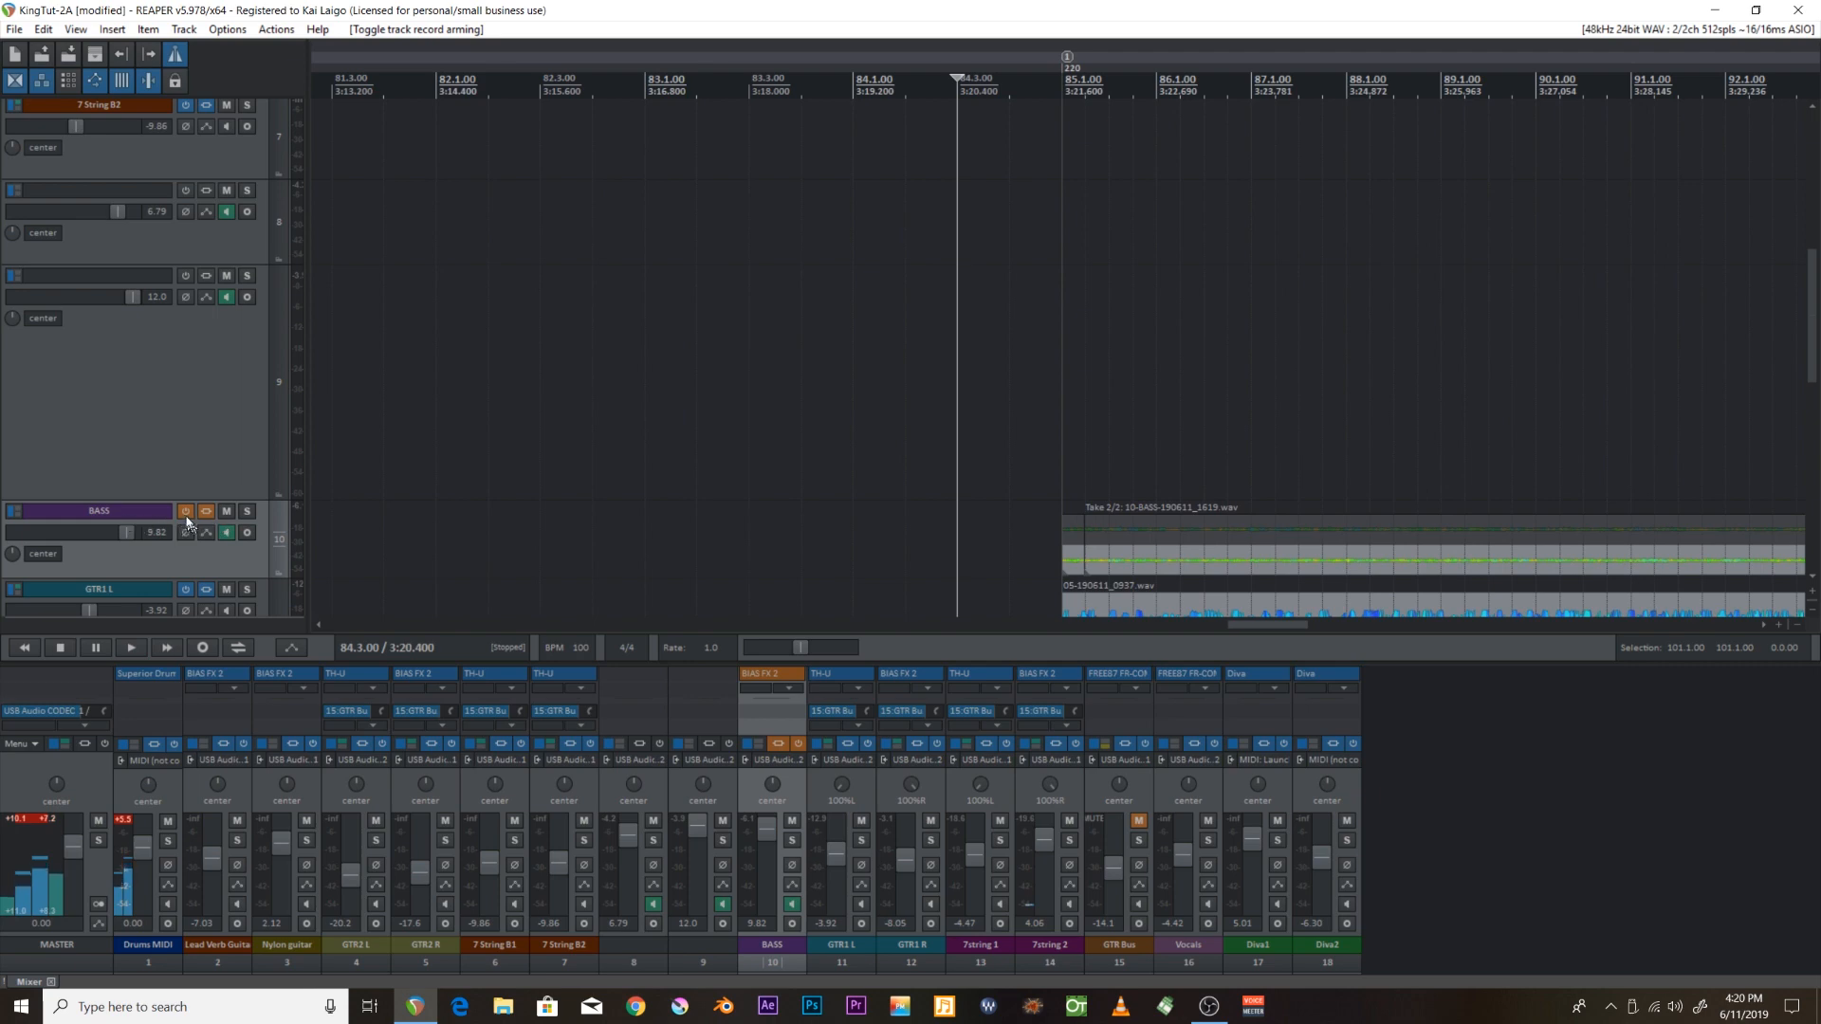
pyautogui.moveTo(120, 535); pyautogui.dragTo(133, 533)
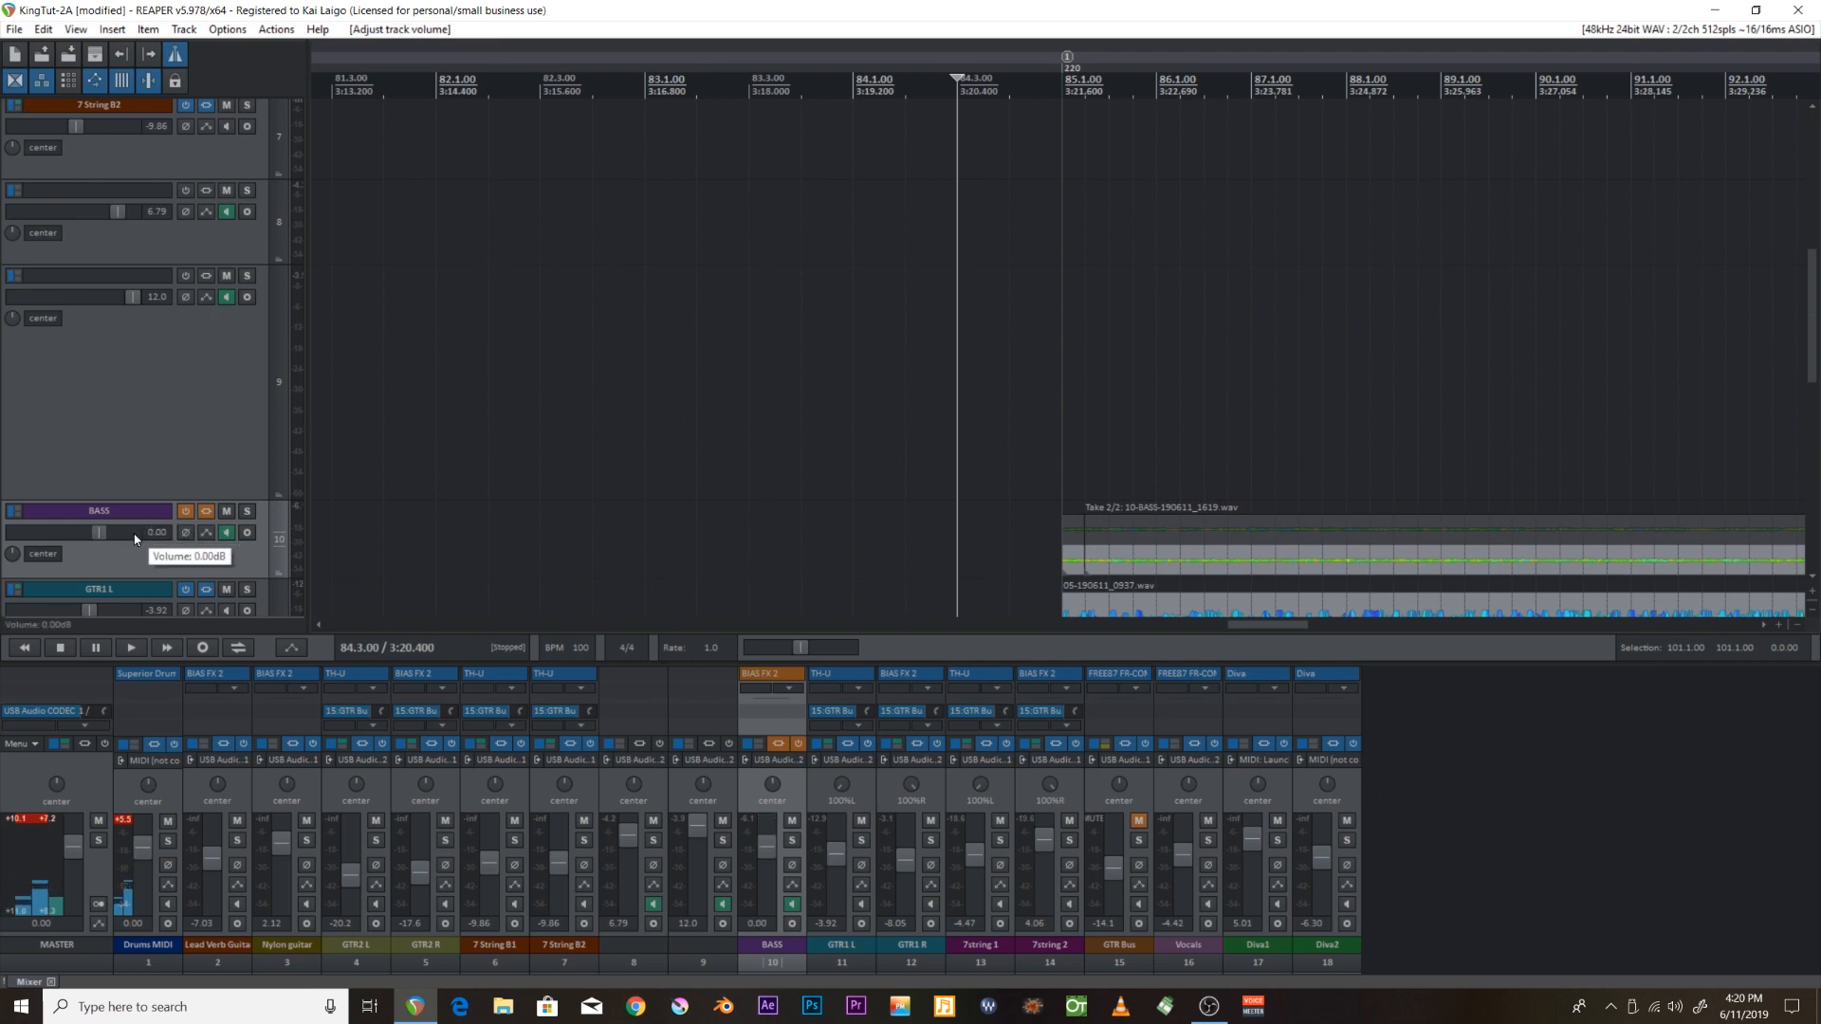
pyautogui.click(185, 512)
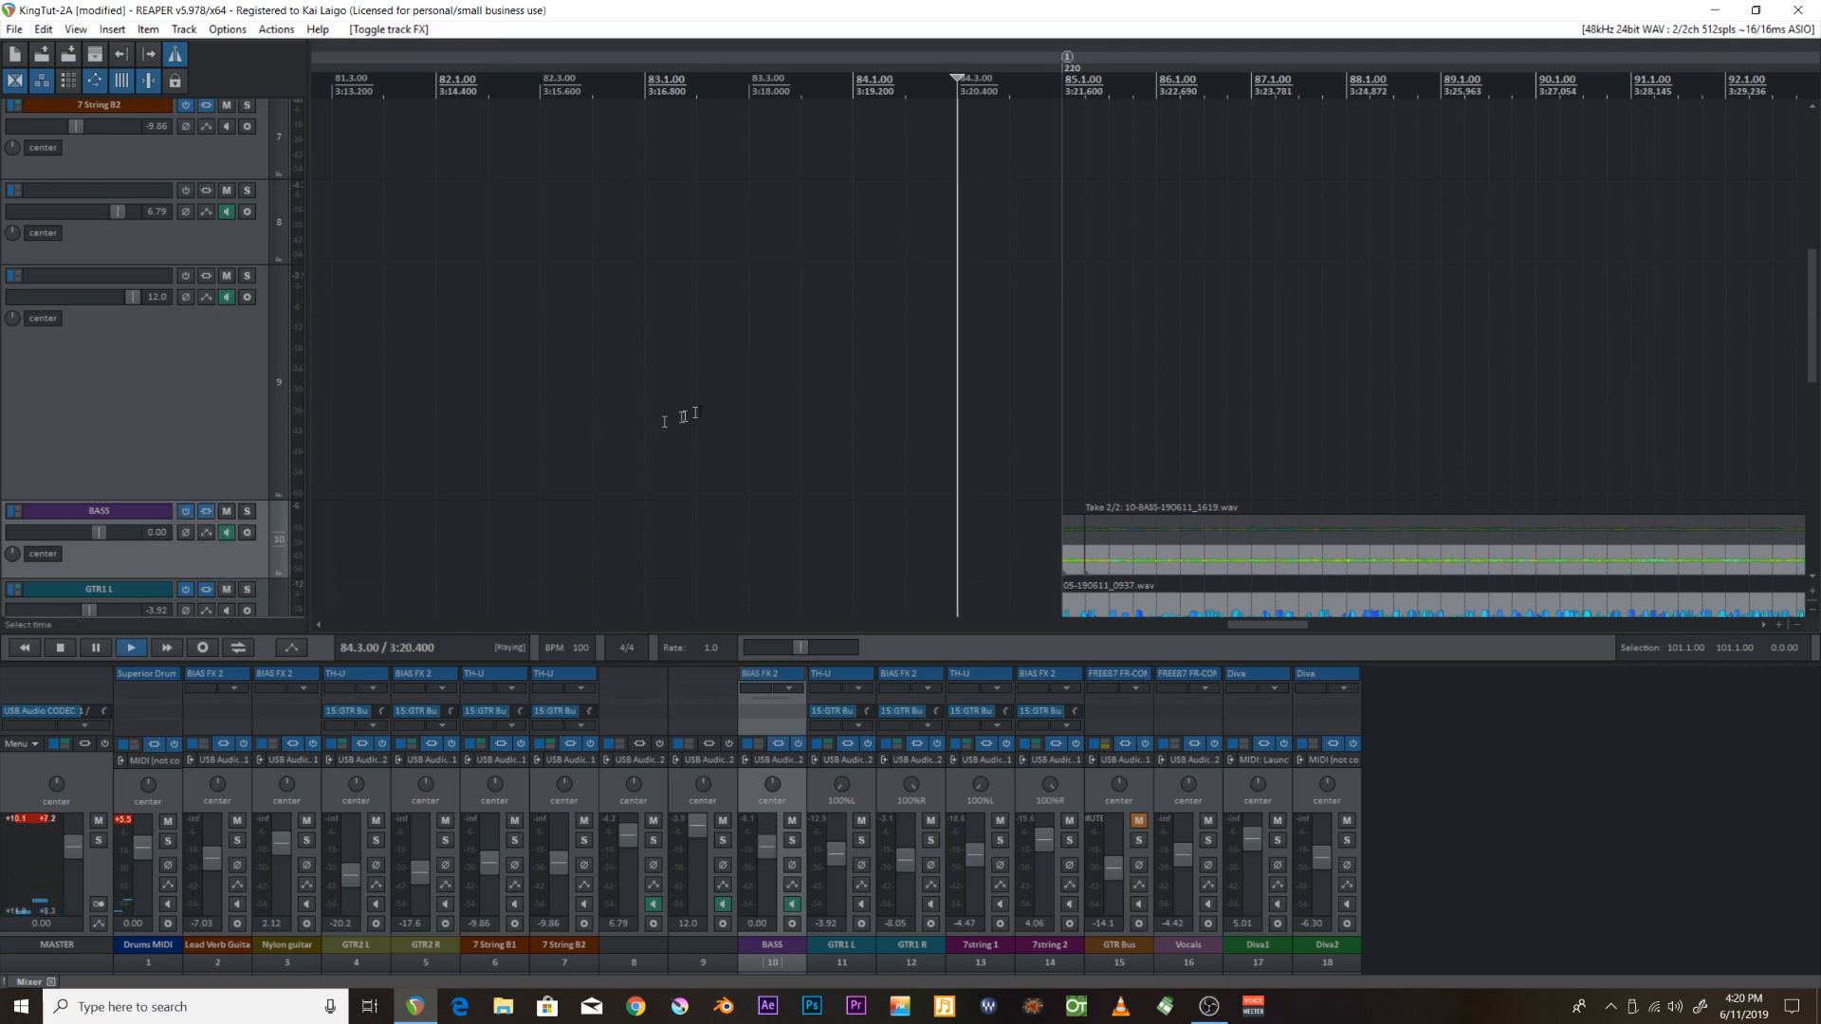
# Turn off the metronome while playing the trimmed bass take with its effects from 84.3.00.
pyautogui.scroll(-3, 695, 414)
pyautogui.click(176, 59)
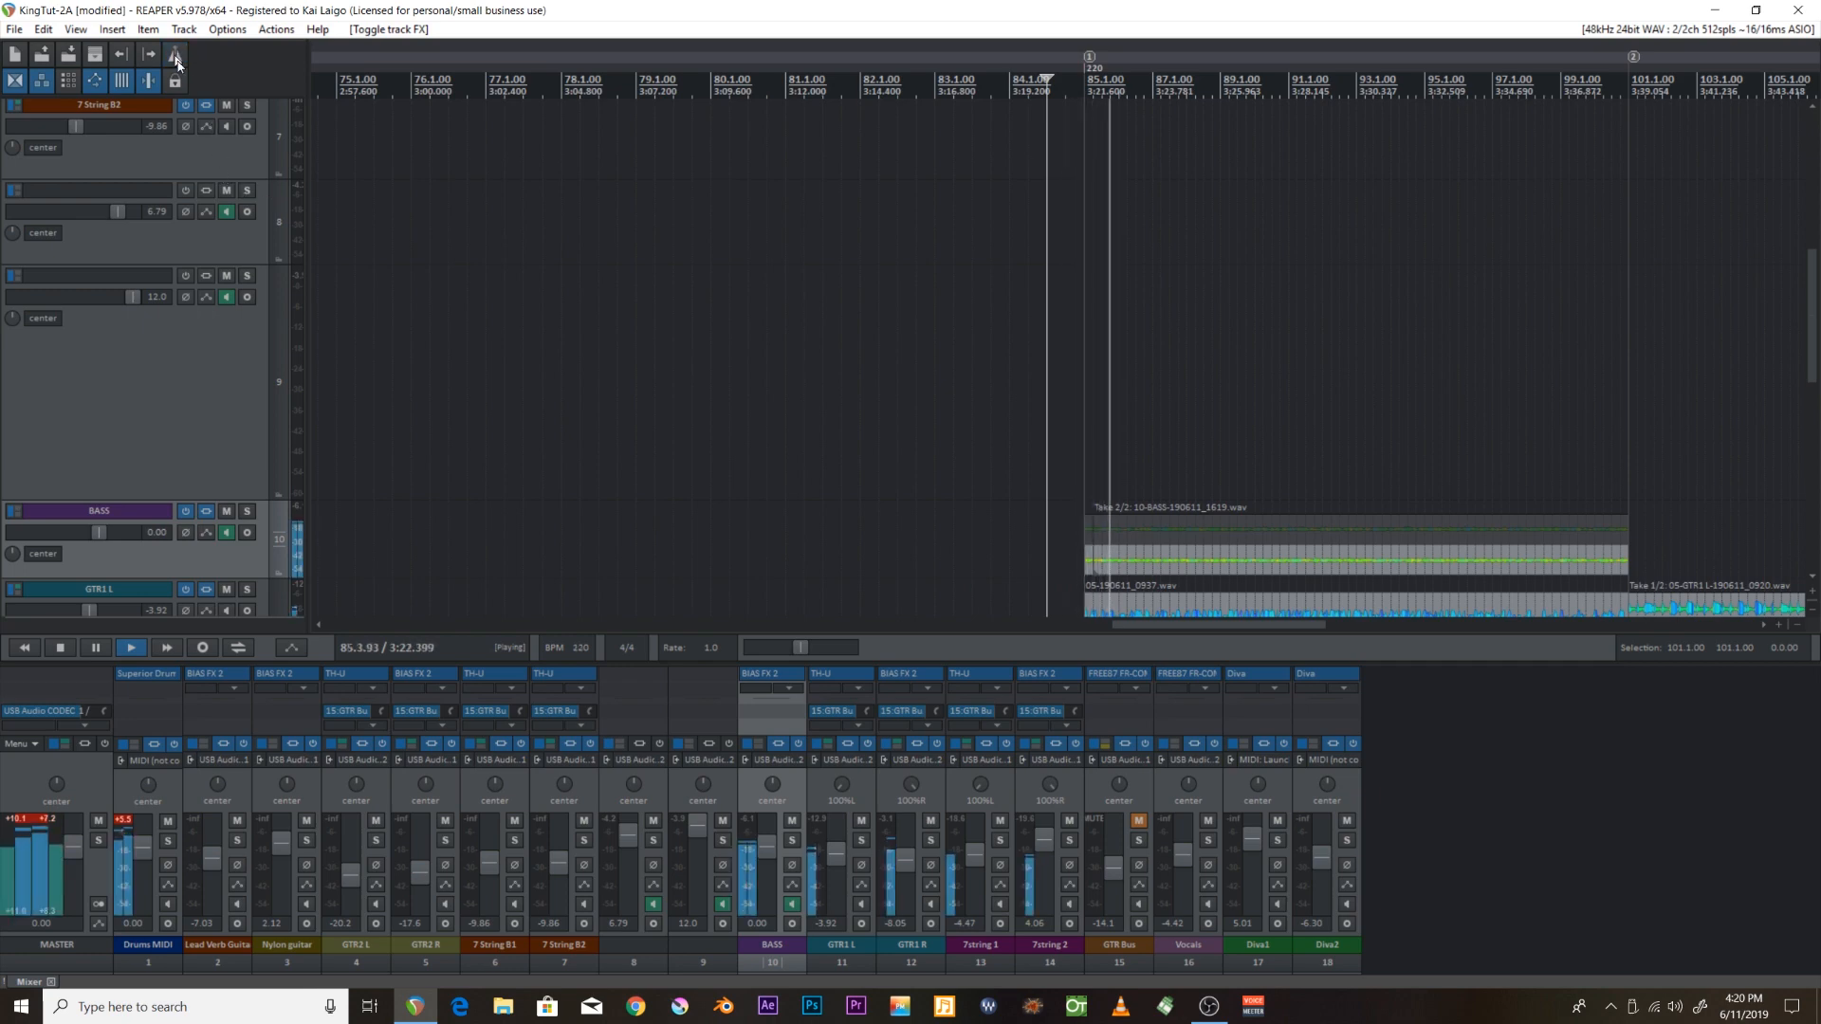
pyautogui.scroll(-3, 793, 195)
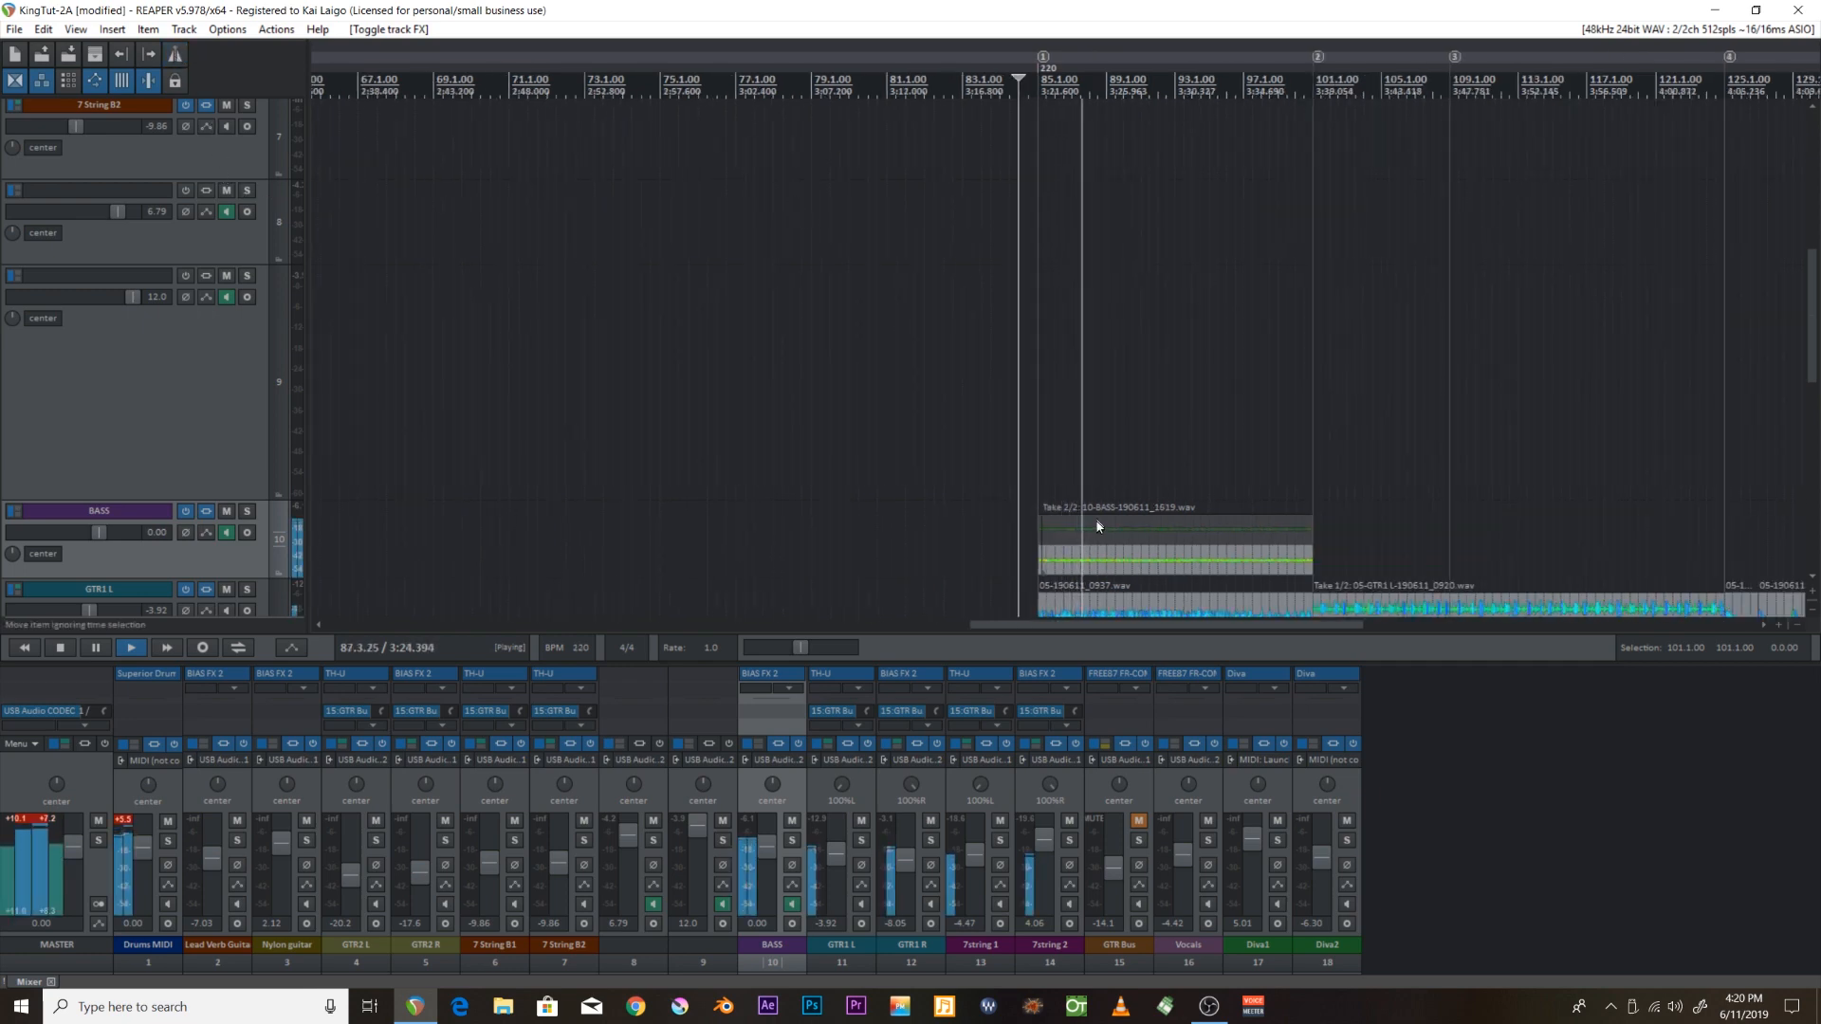
pyautogui.scroll(3, 1169, 475)
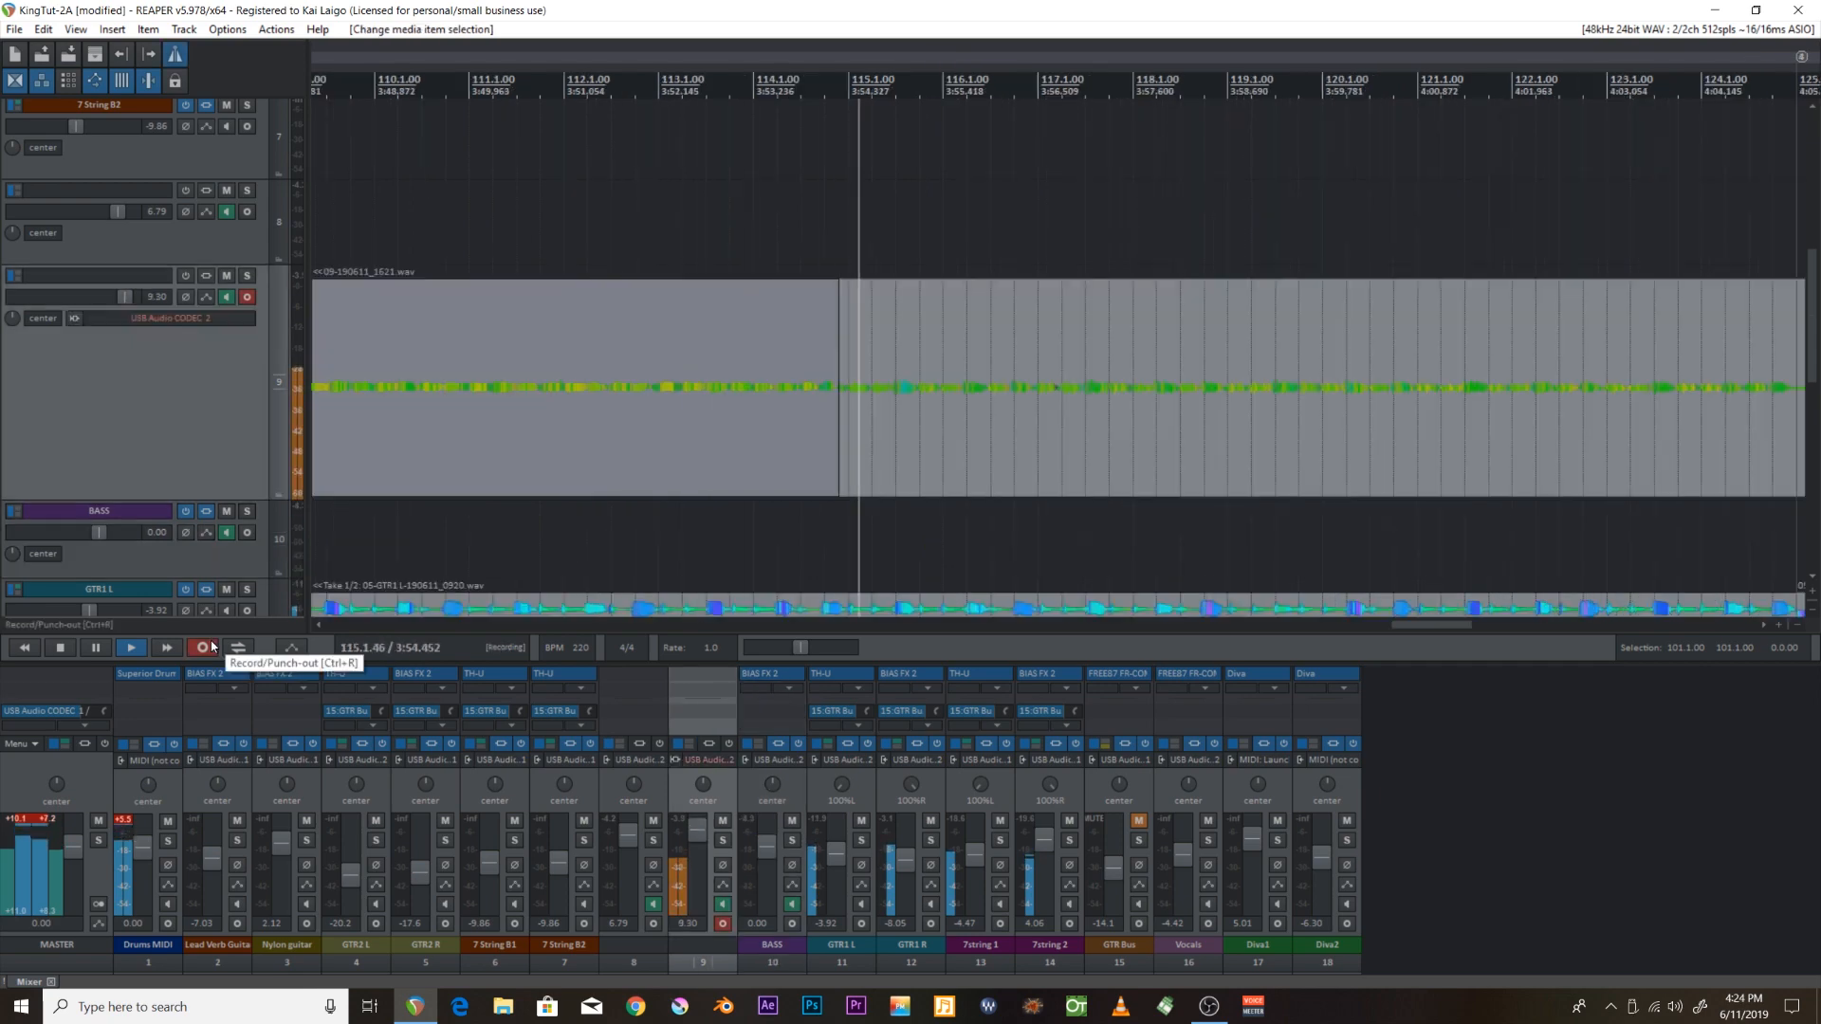
# Stop the running bass recording on unnamed track 9, re-record it from 97.3.00 before marker 2, and keep the new take.
pyautogui.press('space')
pyautogui.click(1090, 617)
pyautogui.click(882, 561)
pyautogui.press('space')
pyautogui.click(203, 648)
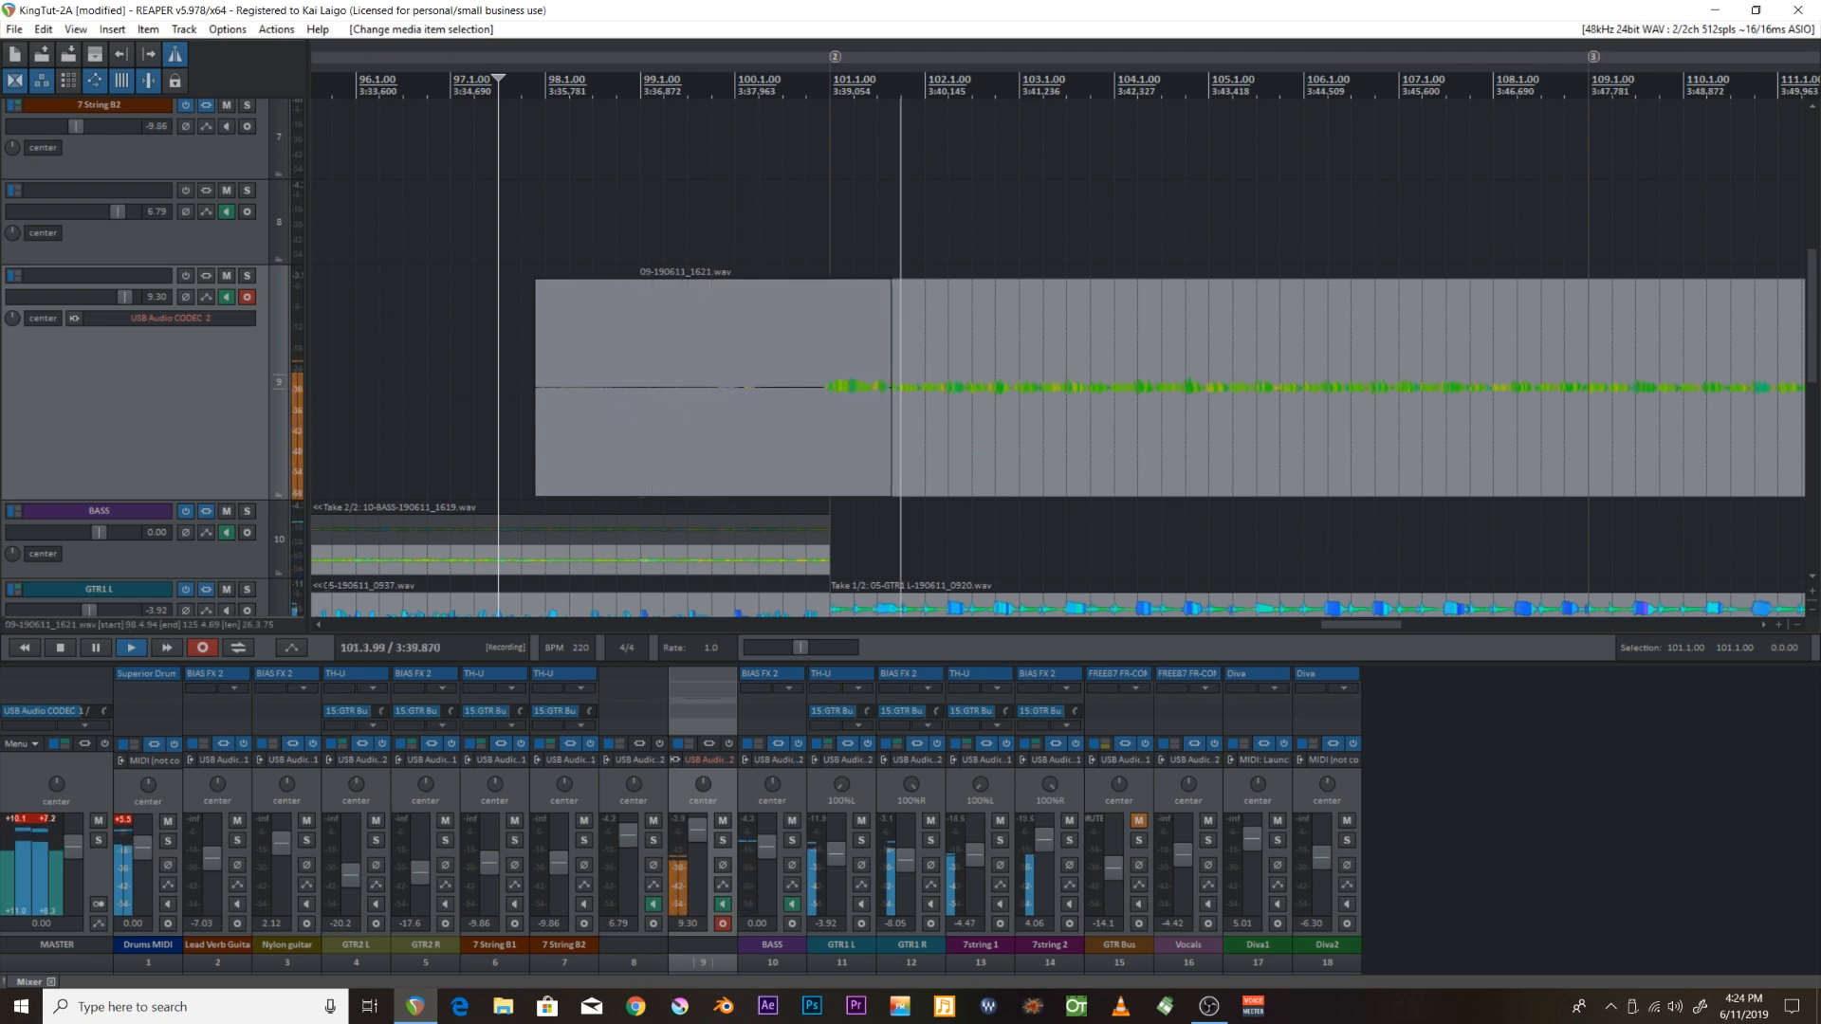
pyautogui.press('space')
pyautogui.click(732, 617)
# Split the new take at 101.2.95 and nudge the earlier piece slightly later to align its first notes with marker 2.
pyautogui.click(854, 464)
pyautogui.scroll(5, 962, 467)
pyautogui.scroll(2, 1019, 438)
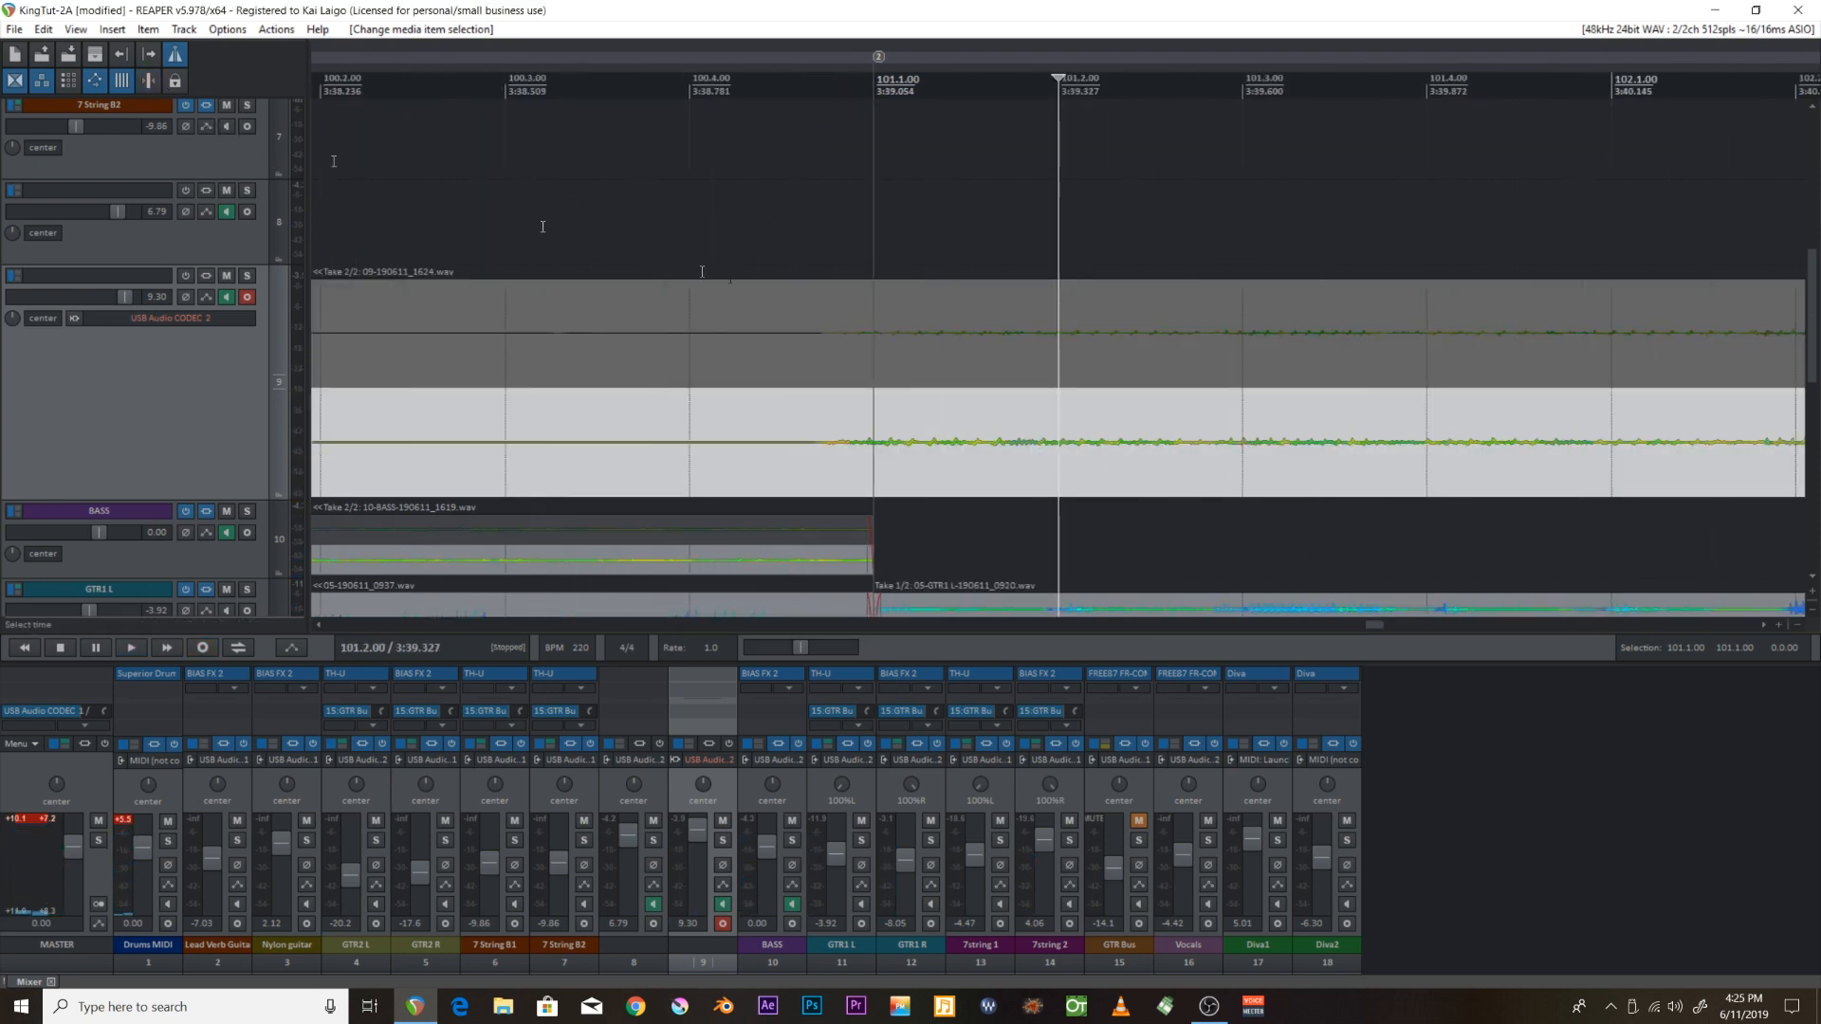
pyautogui.click(1234, 445)
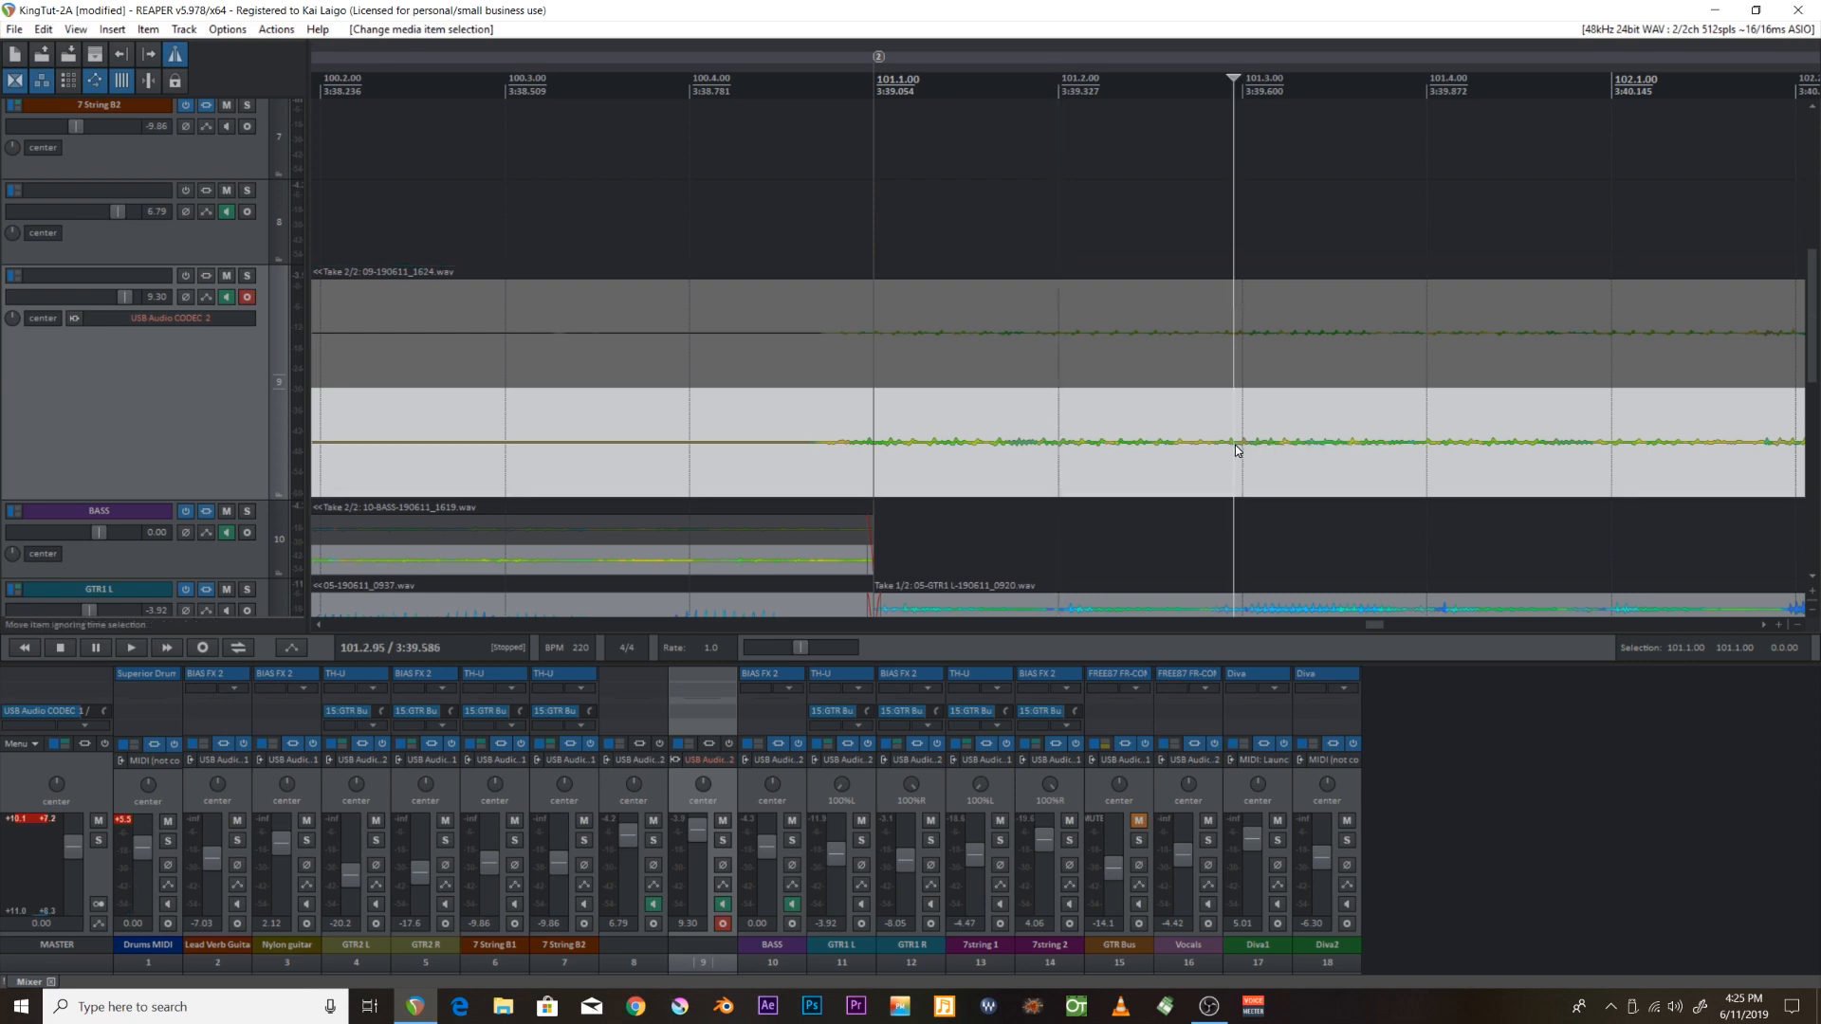
pyautogui.press('s')
pyautogui.click(977, 458)
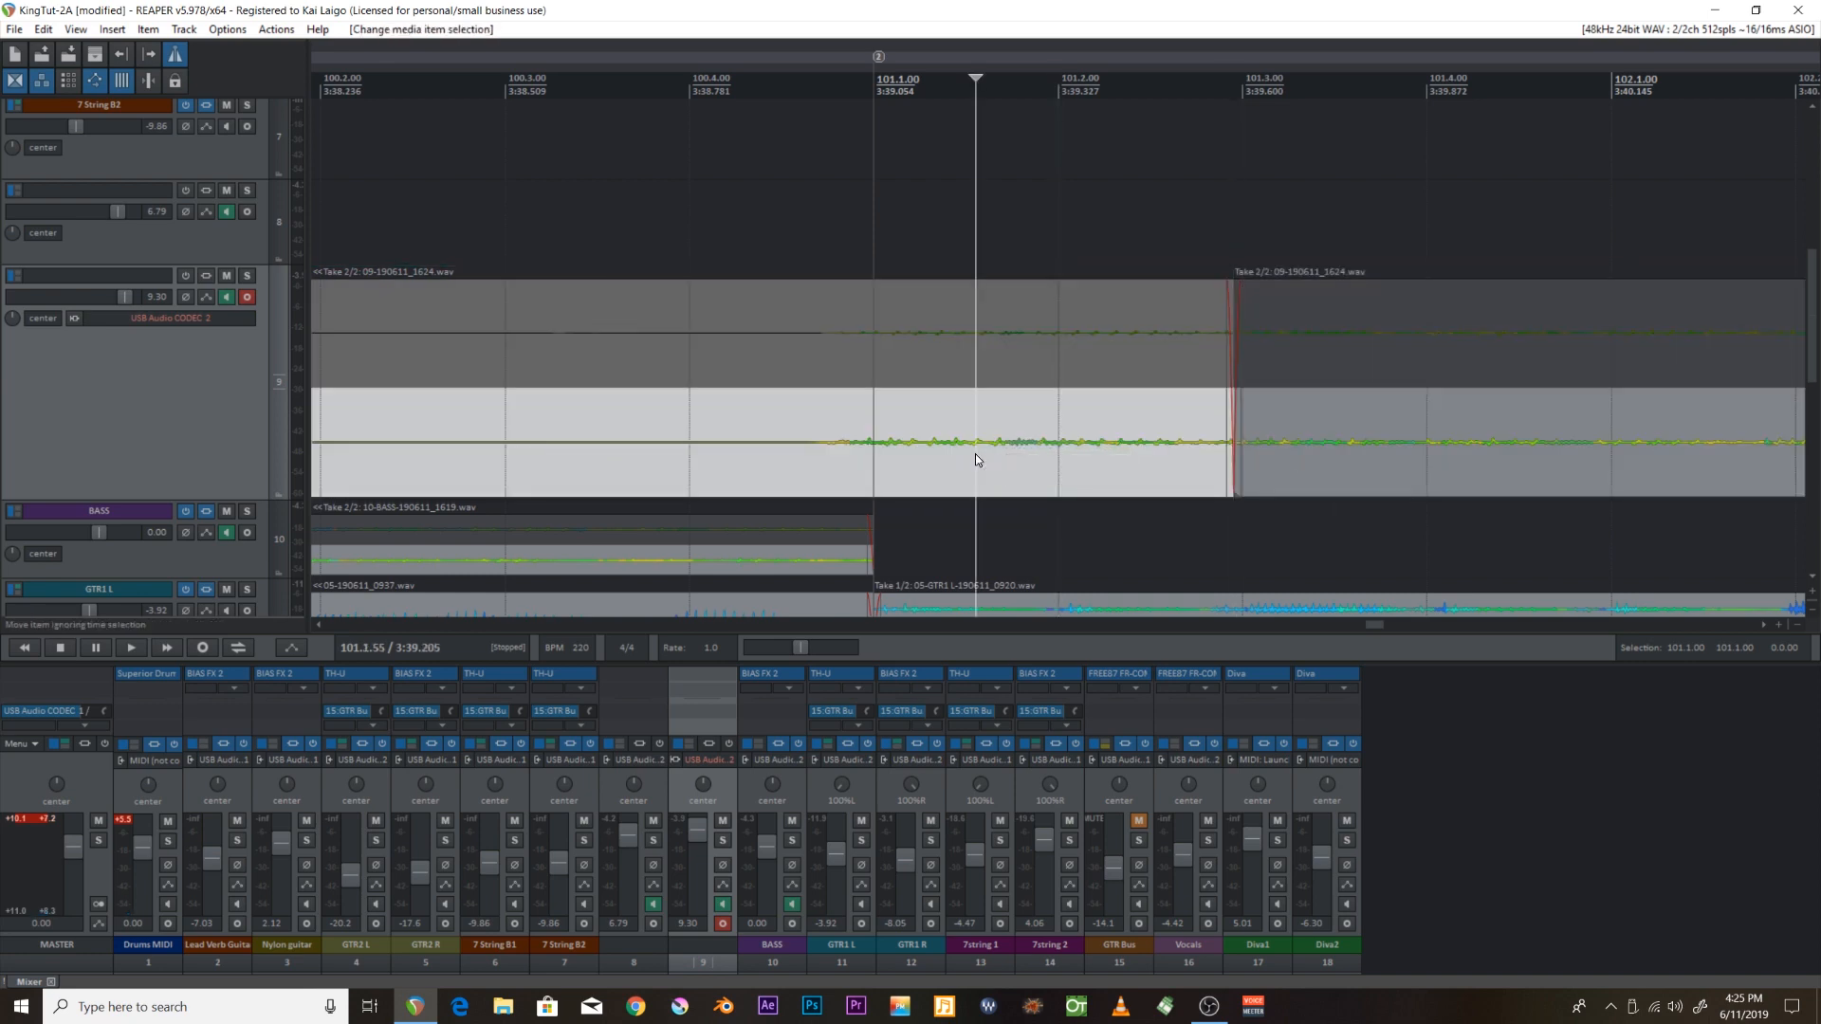
pyautogui.moveTo(975, 455); pyautogui.dragTo(977, 474)
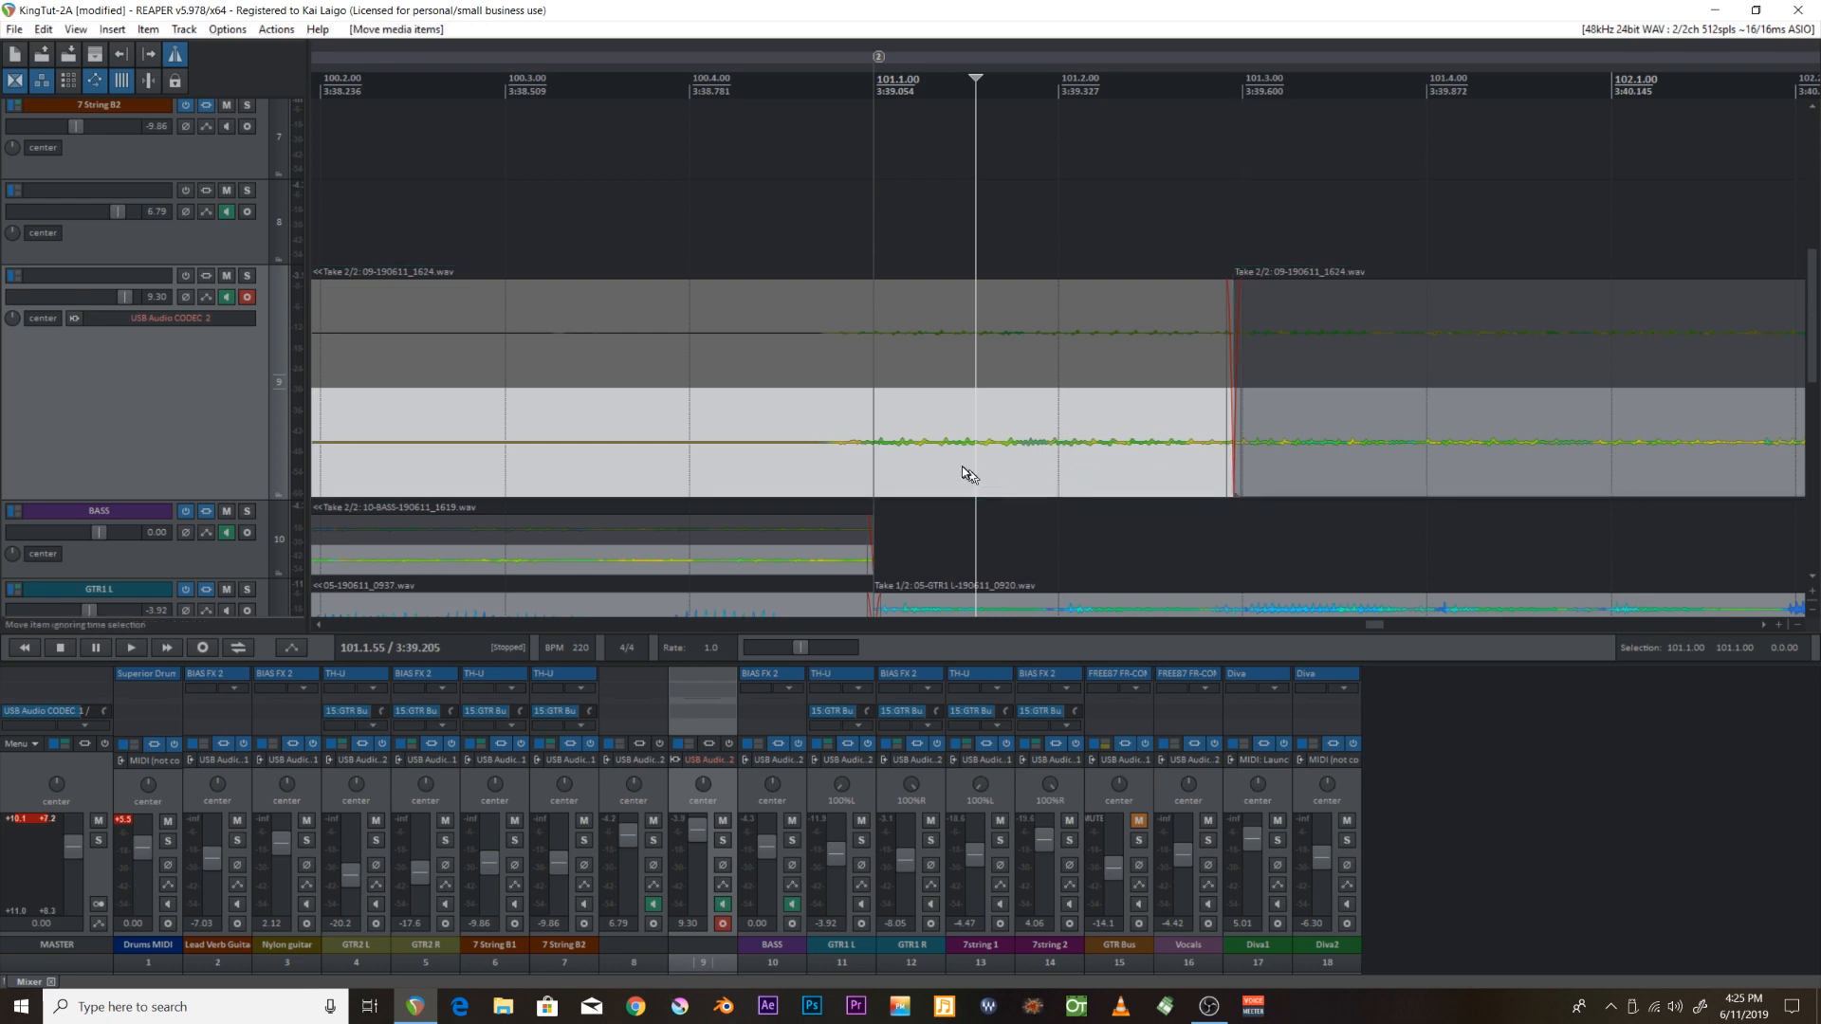
# Delete the silent first piece of the new take and trim the start of the next piece to marker 2.
pyautogui.scroll(-3, 941, 452)
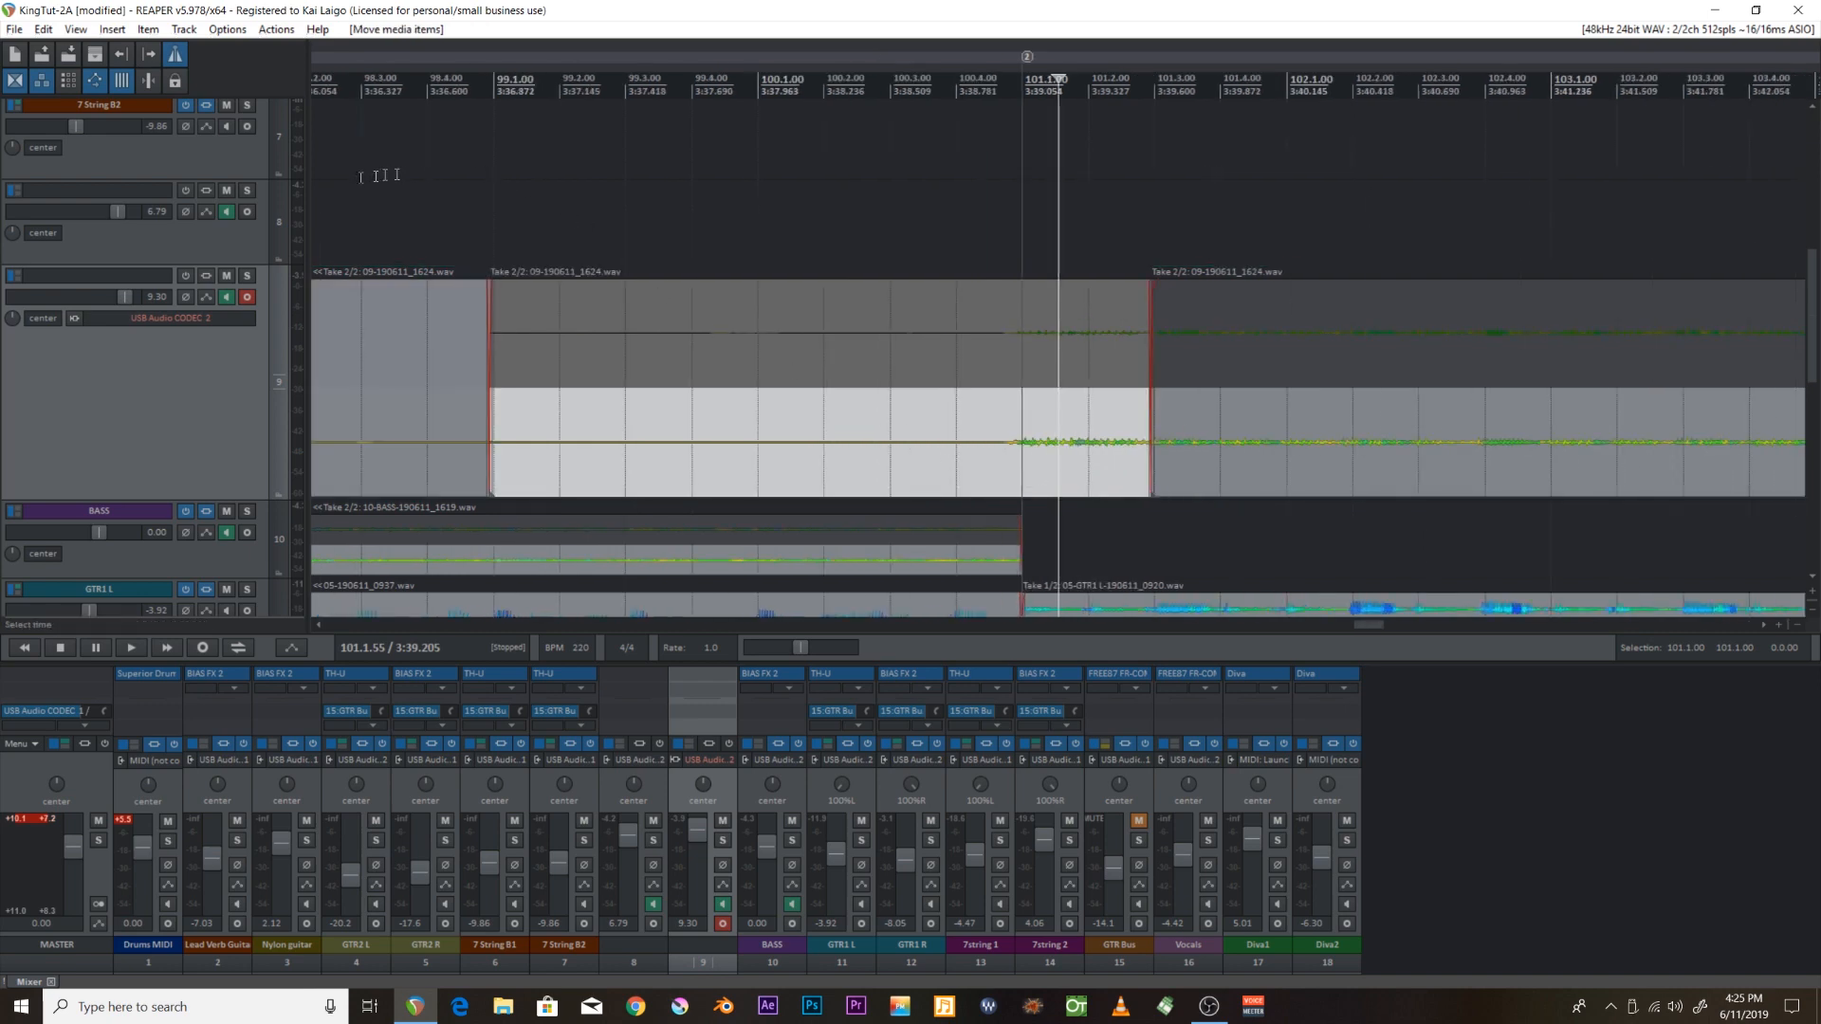
pyautogui.scroll(-2, 664, 385)
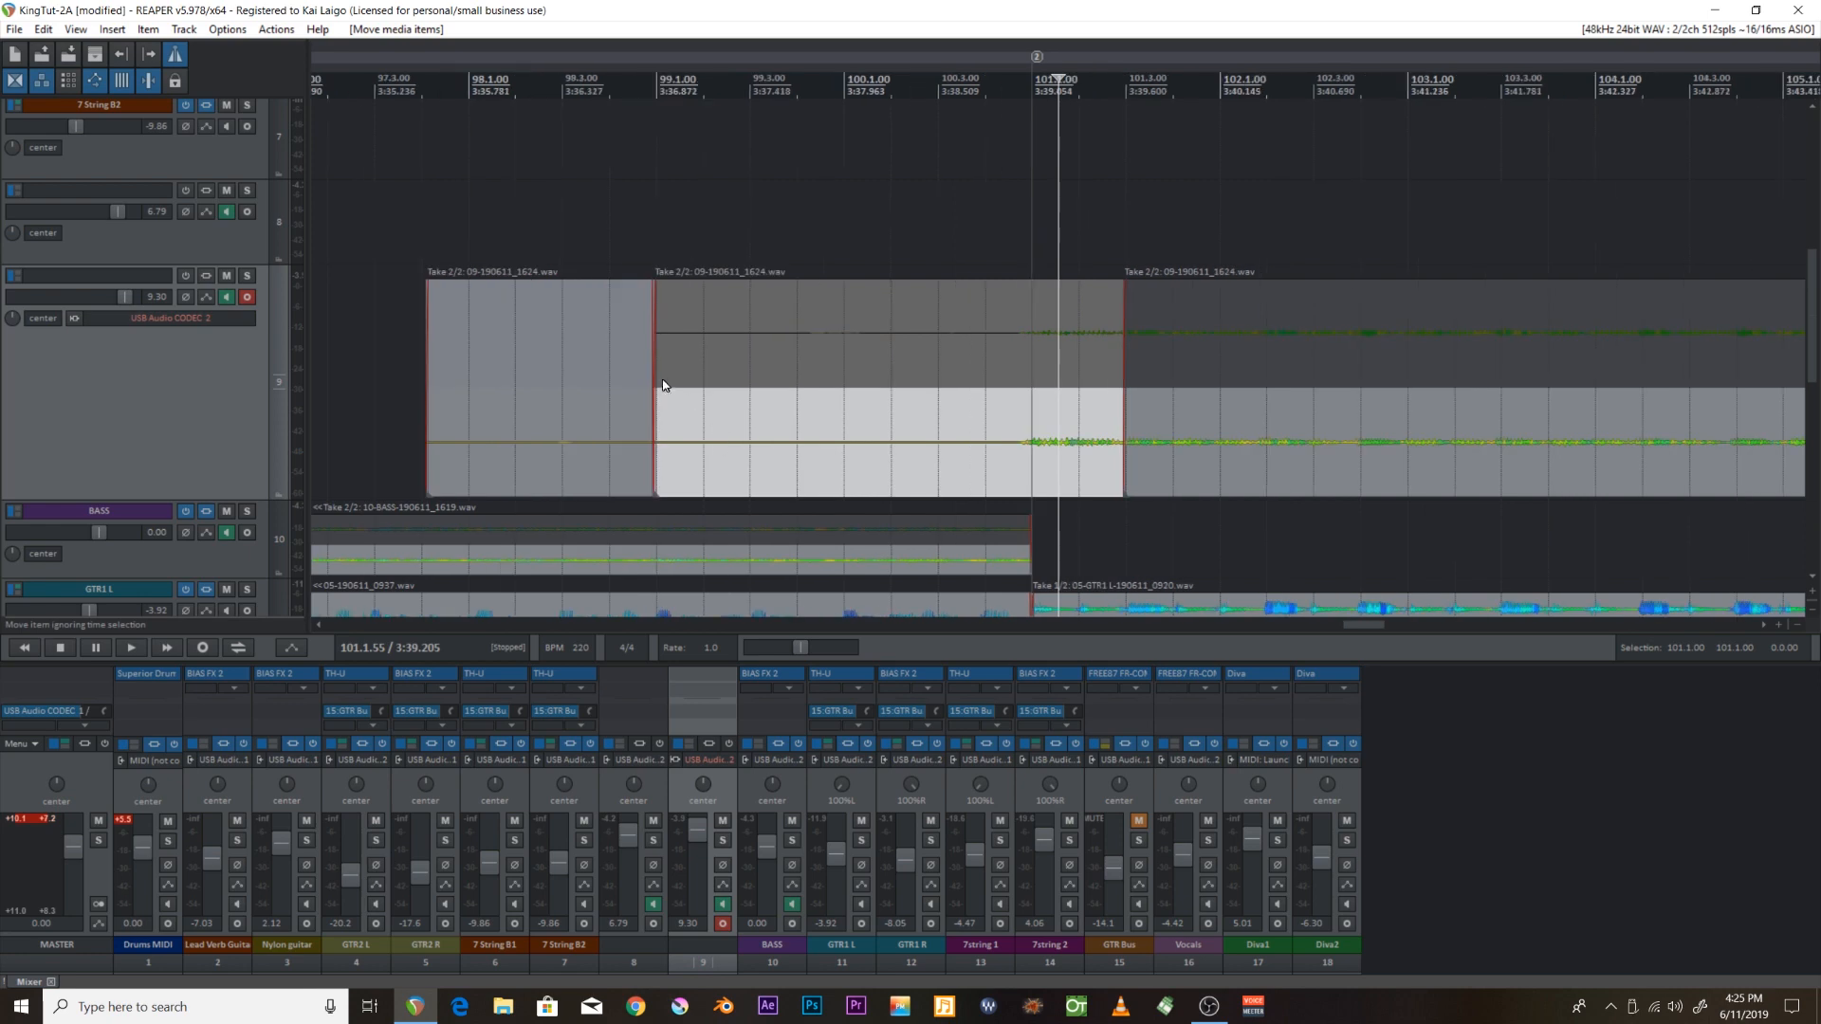
pyautogui.click(630, 409)
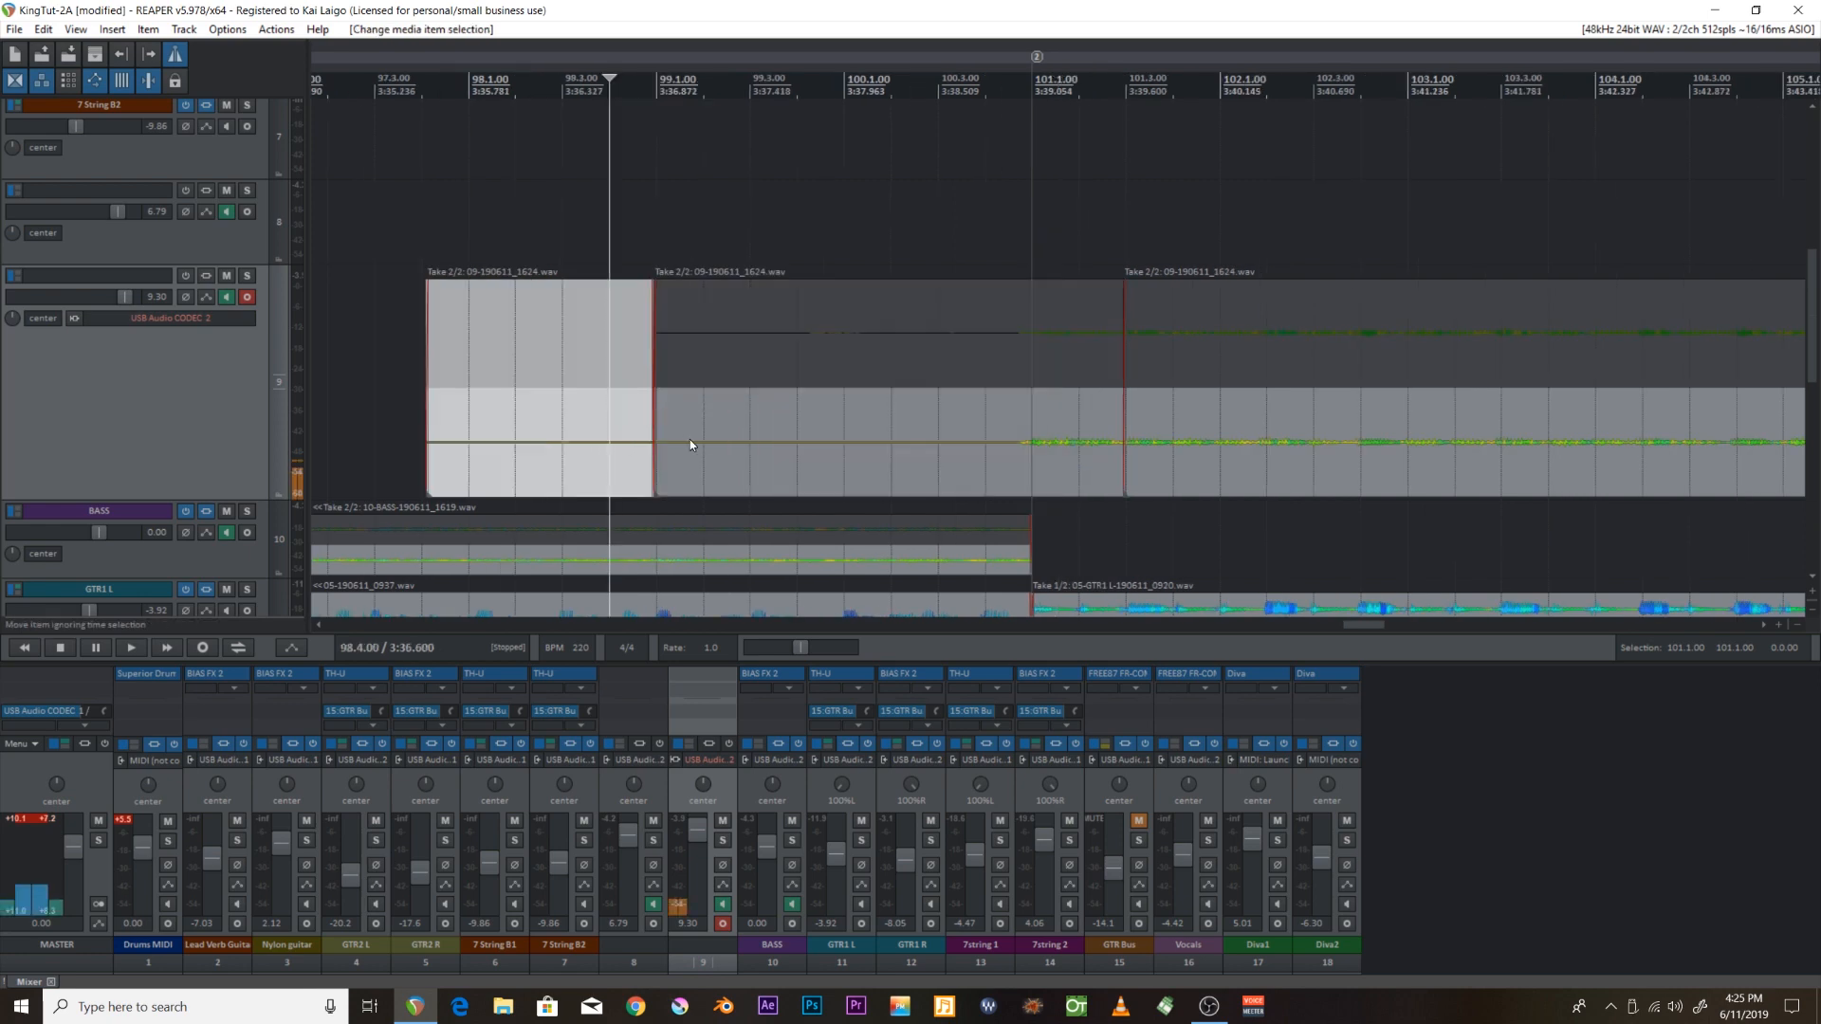
pyautogui.press('Delete')
pyautogui.moveTo(656, 459); pyautogui.dragTo(1043, 469)
# Delete the sliver at the end of the new take and trim the take's end to marker 4 at 125.1.00.
pyautogui.scroll(-3, 1076, 466)
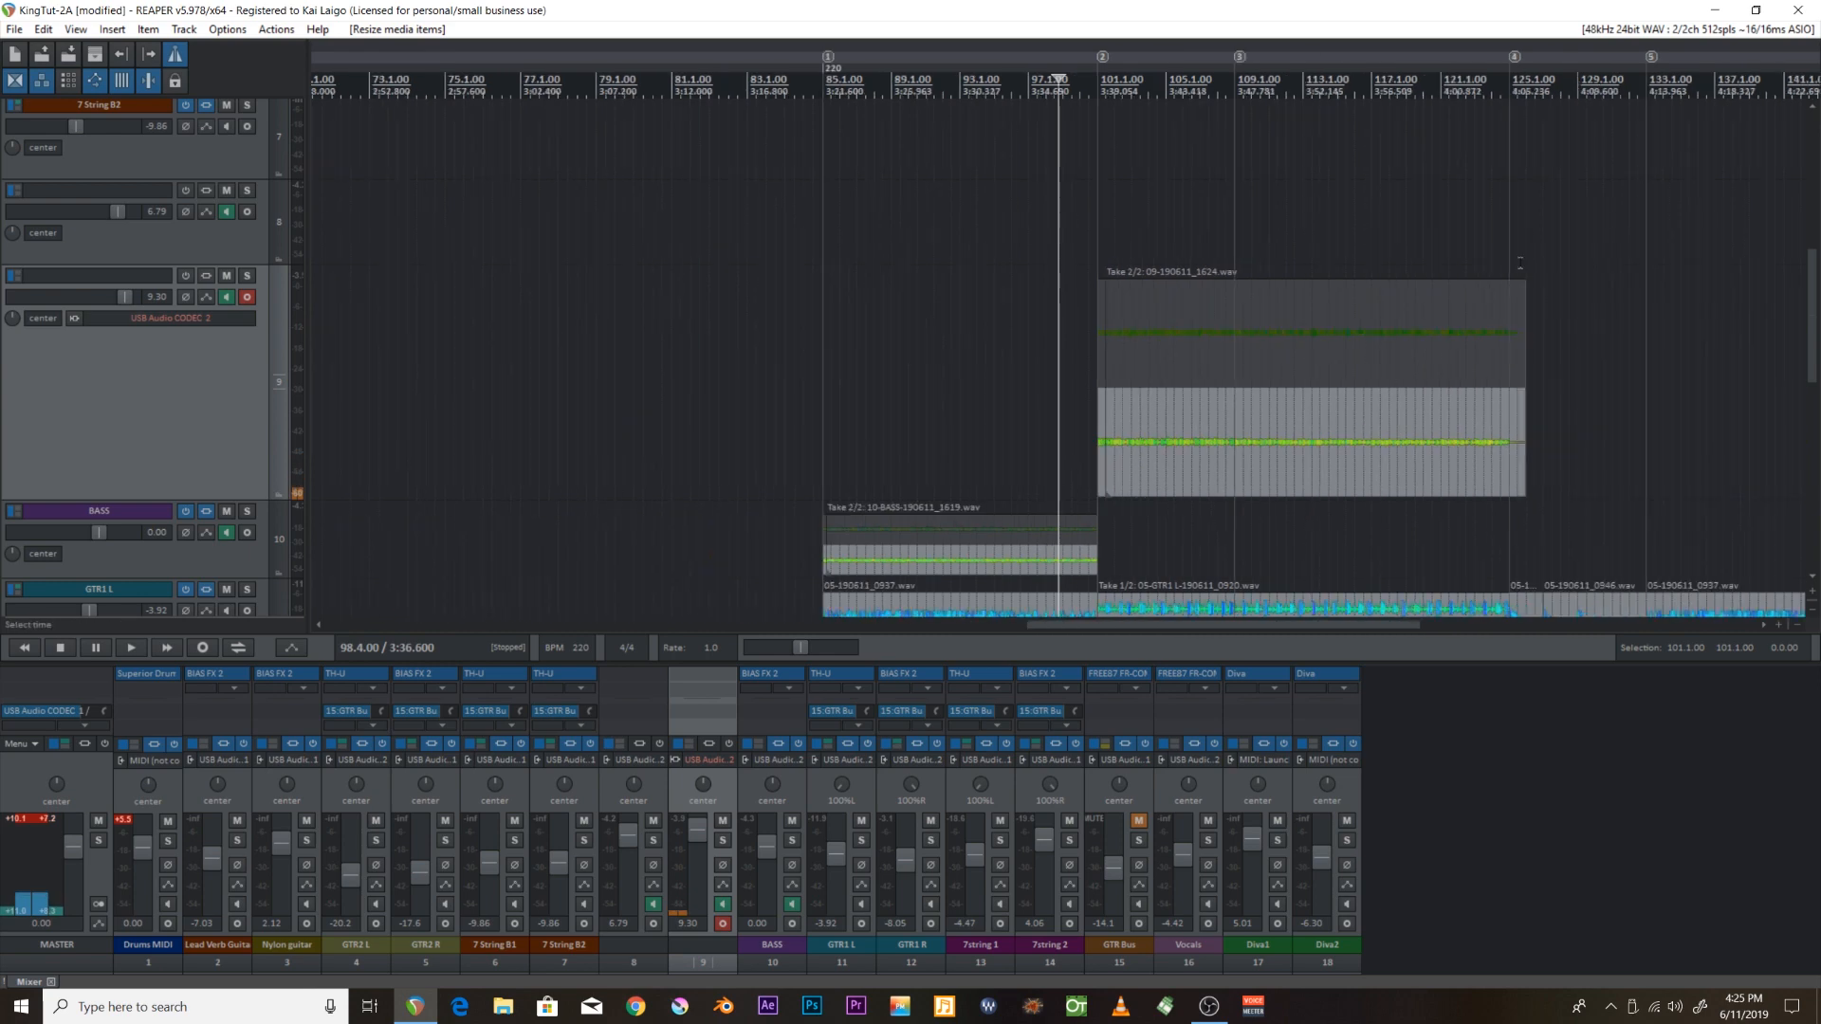
pyautogui.click(1519, 263)
pyautogui.scroll(5, 1513, 285)
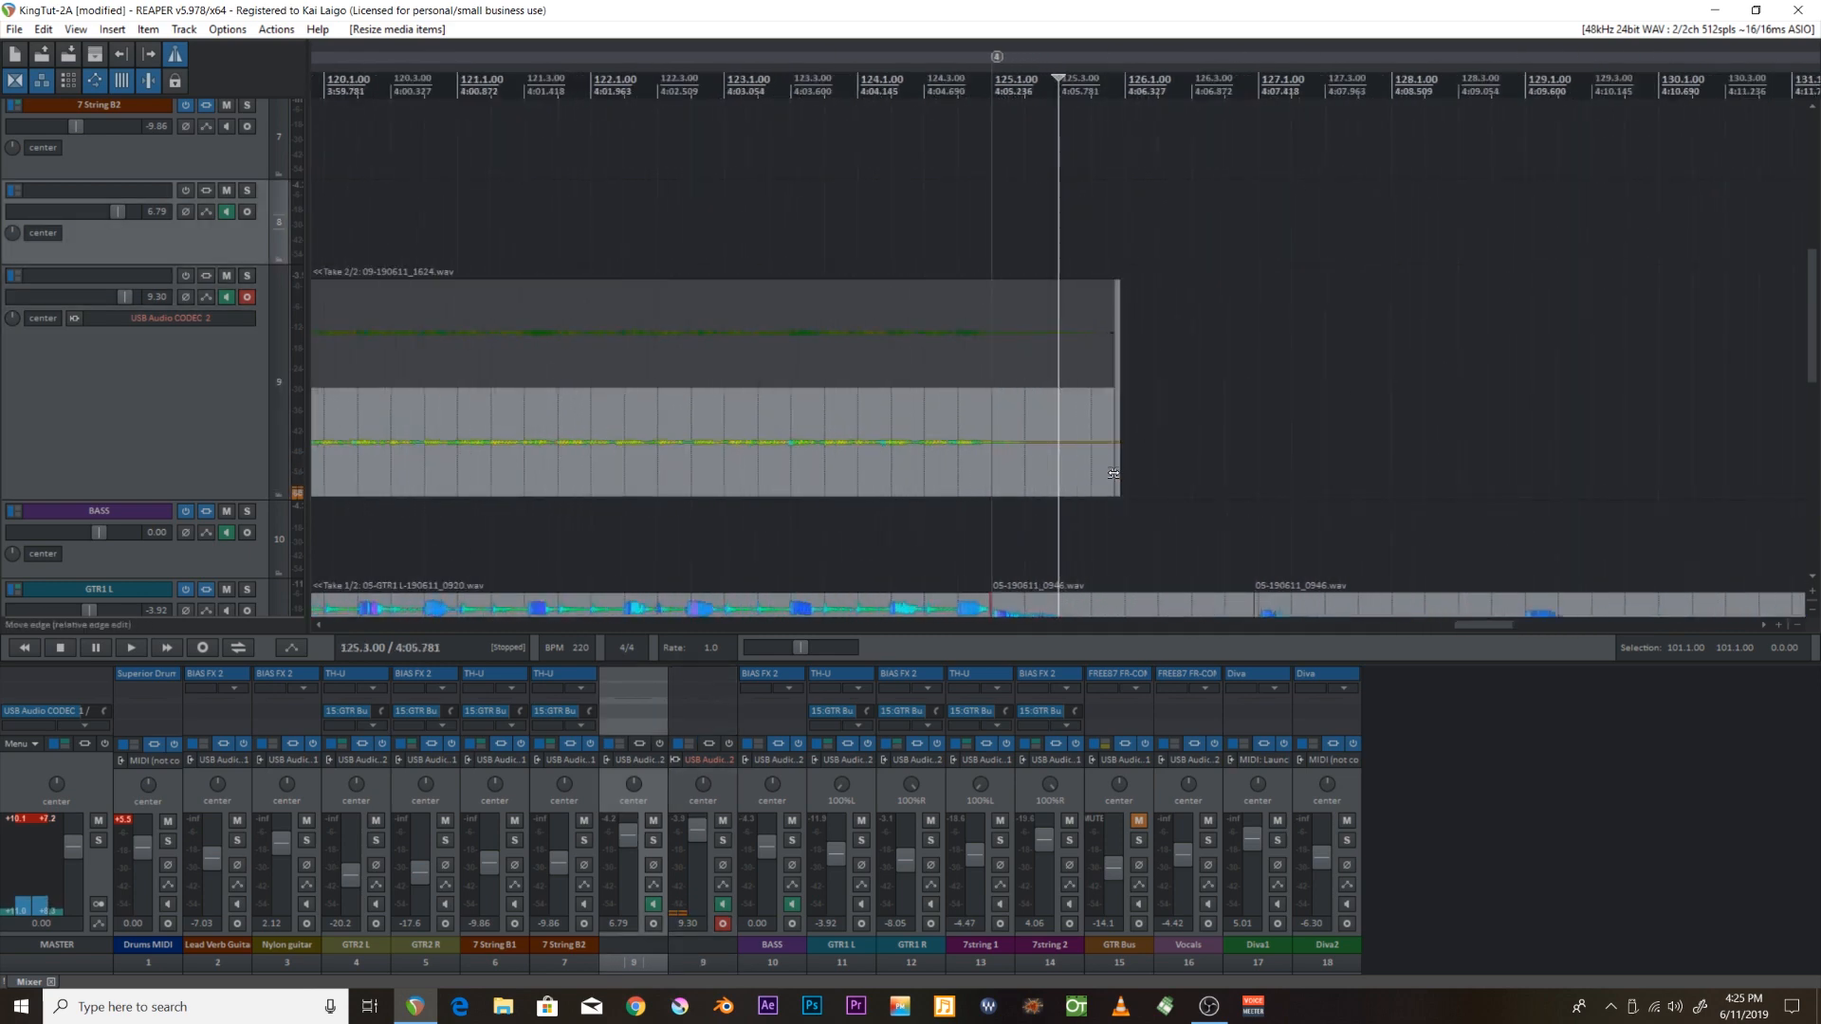
pyautogui.click(1122, 488)
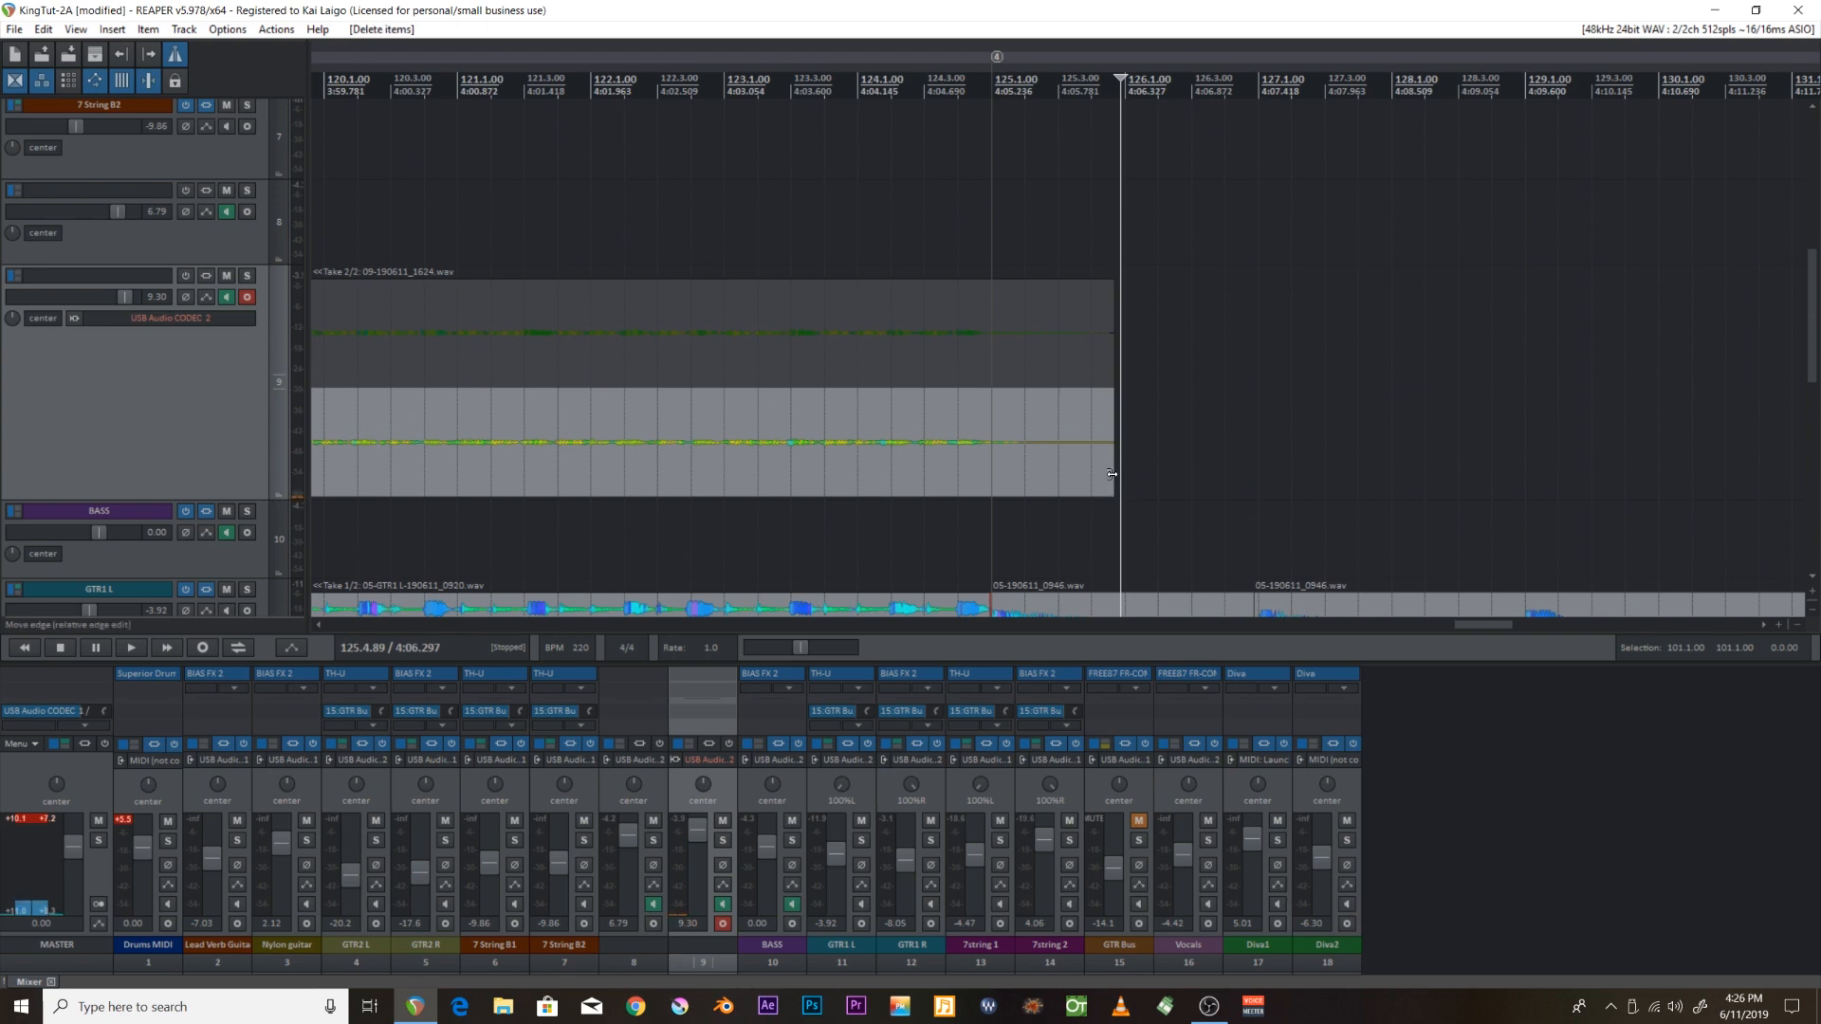
pyautogui.moveTo(1111, 473); pyautogui.dragTo(991, 473)
# Select both pieces of the new take and move them onto the BASS track directly after the existing bass take.
pyautogui.scroll(-4, 1043, 502)
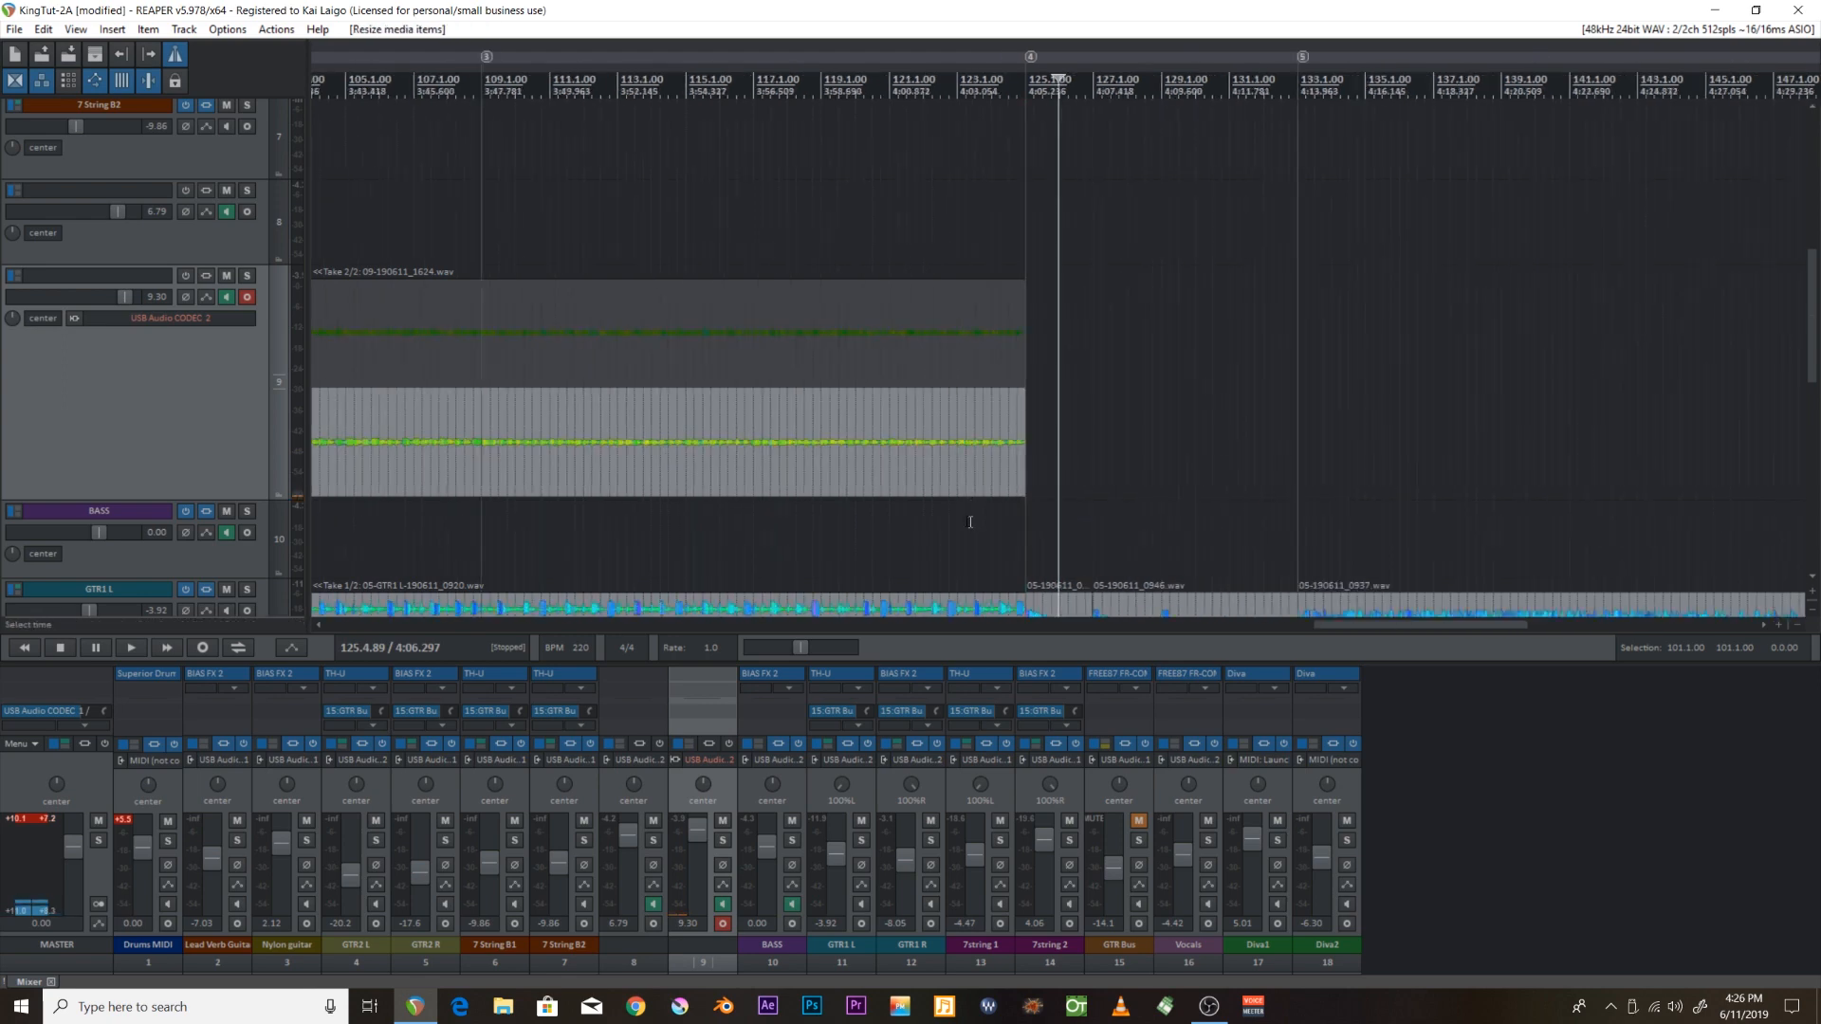
pyautogui.scroll(-3, 969, 522)
pyautogui.click(796, 256)
pyautogui.scroll(5, 859, 459)
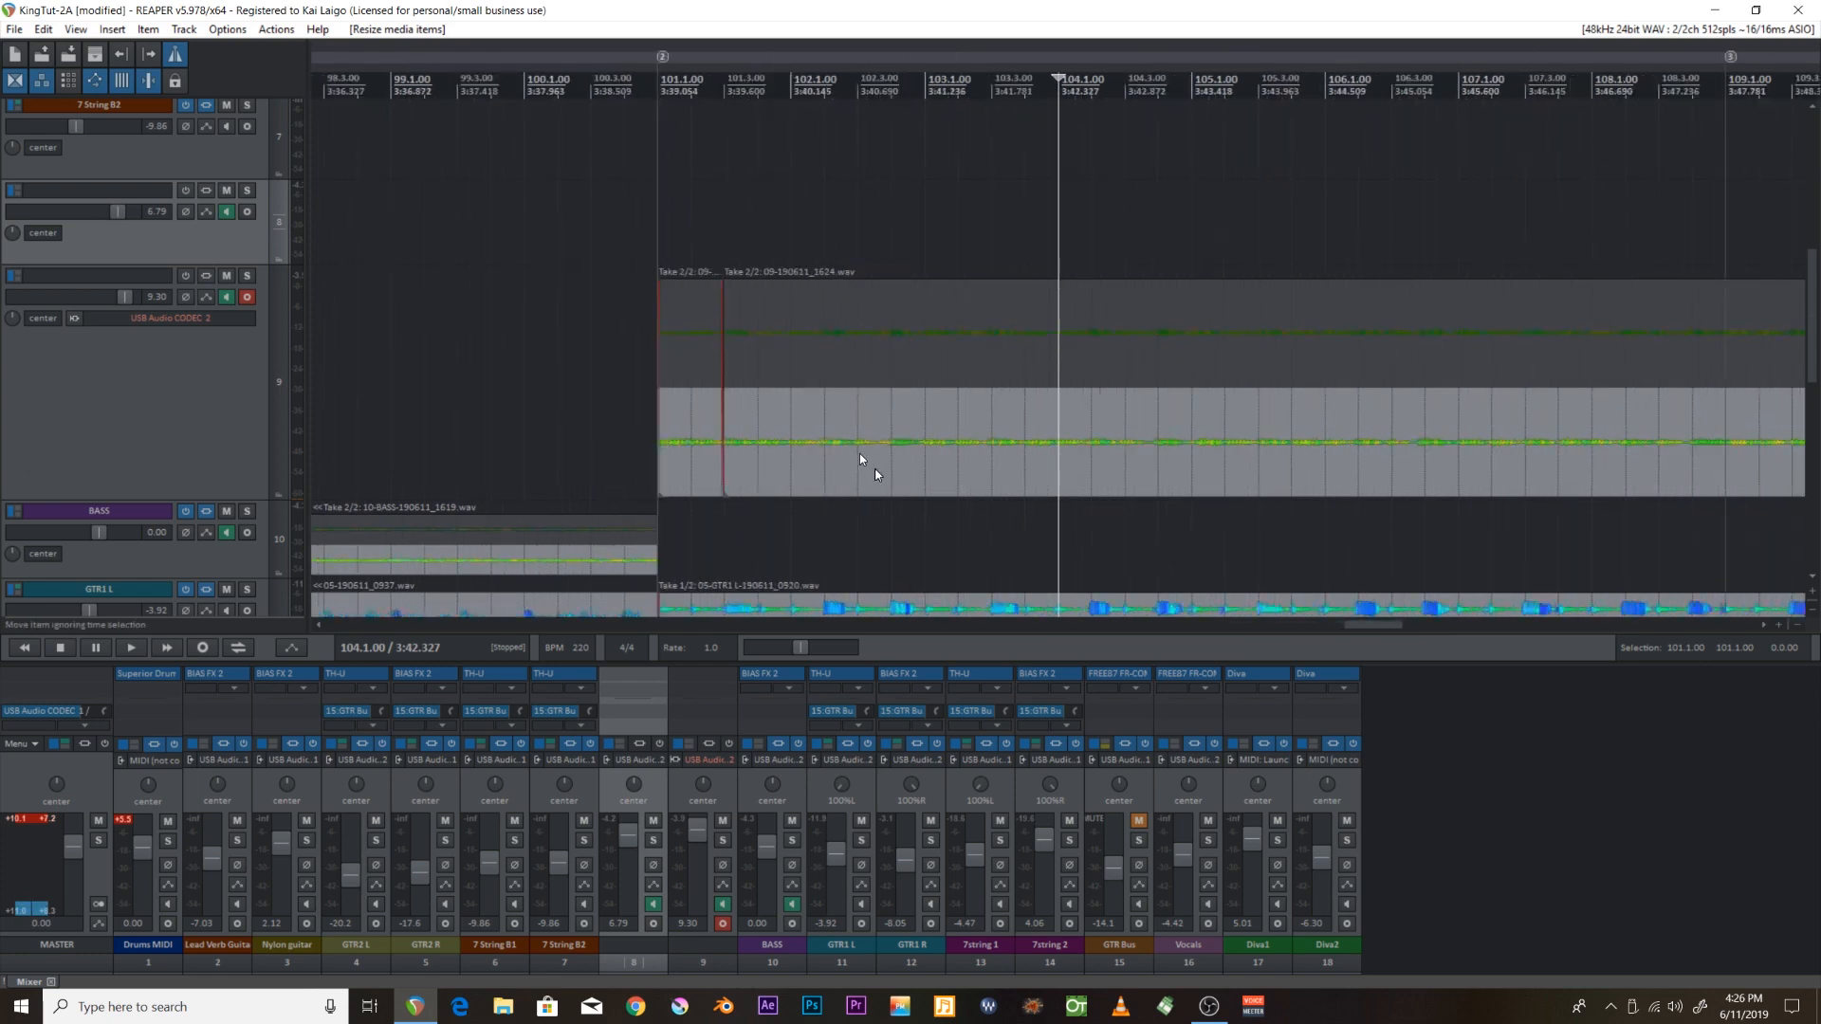
pyautogui.click(711, 451)
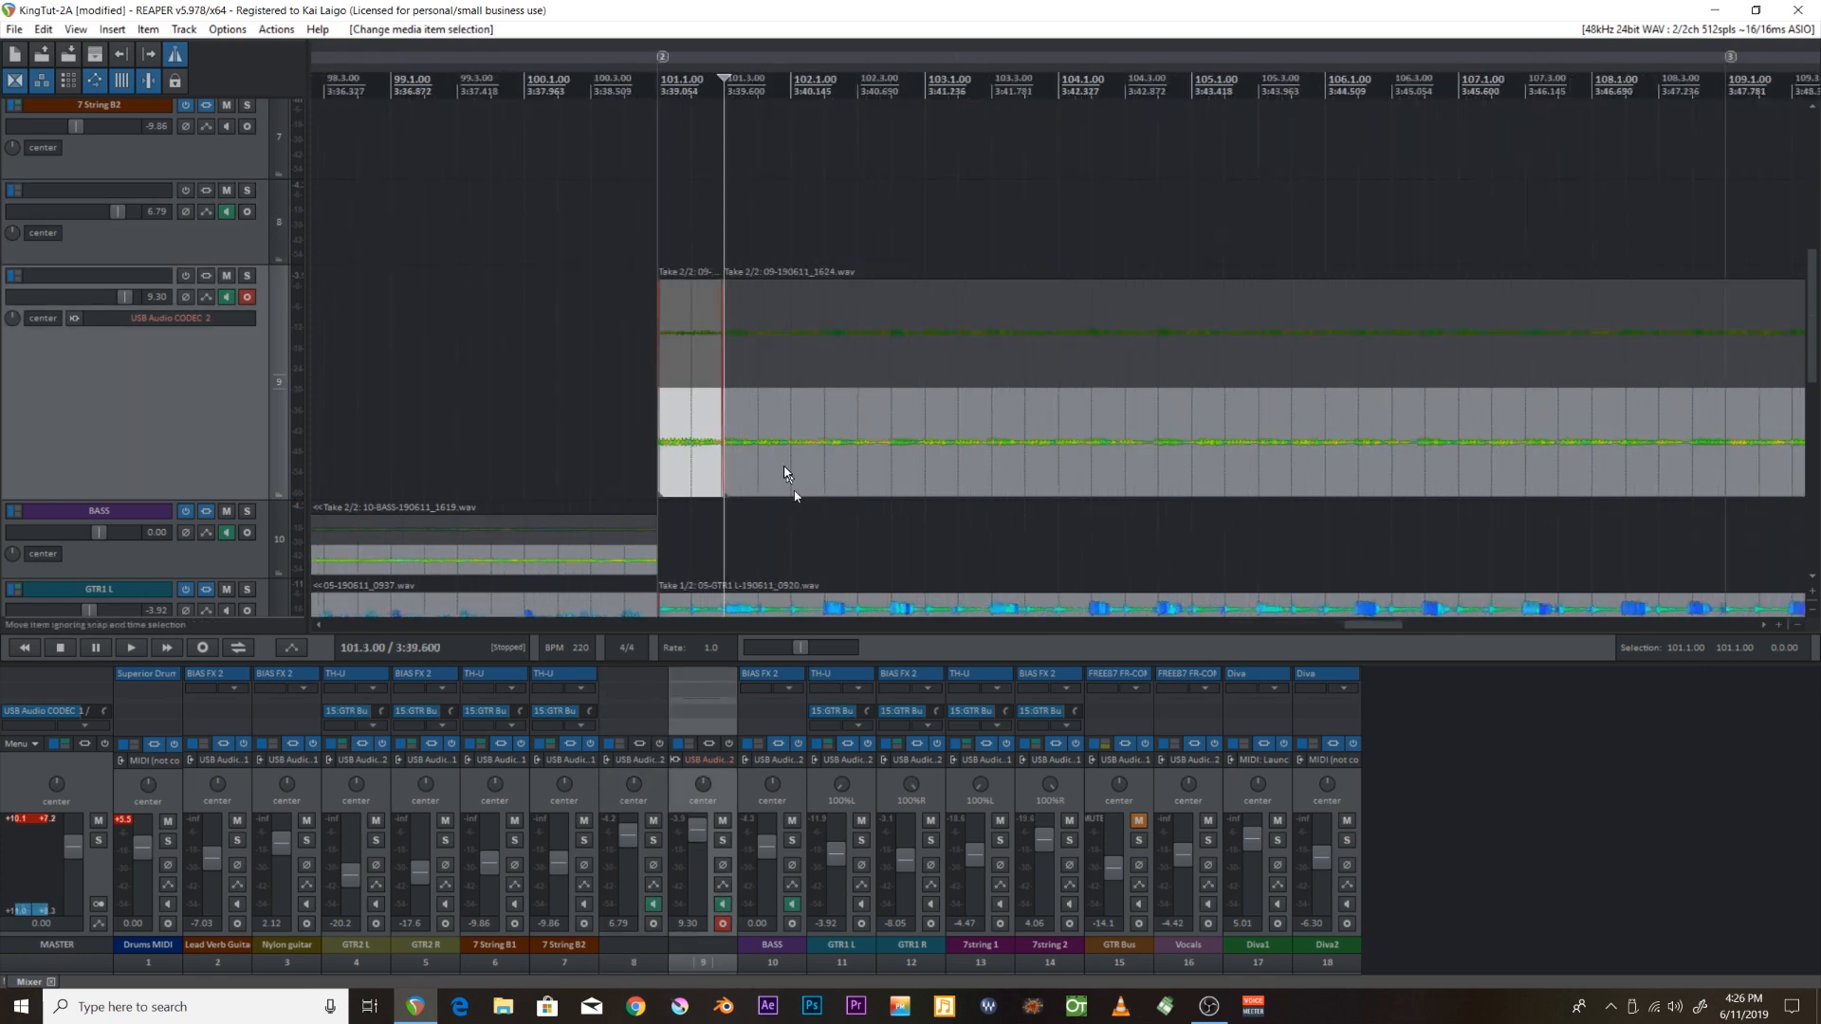
pyautogui.keyDown('ctrl'); pyautogui.click(785, 470); pyautogui.keyUp('ctrl')
pyautogui.moveTo(703, 470); pyautogui.dragTo(702, 532)
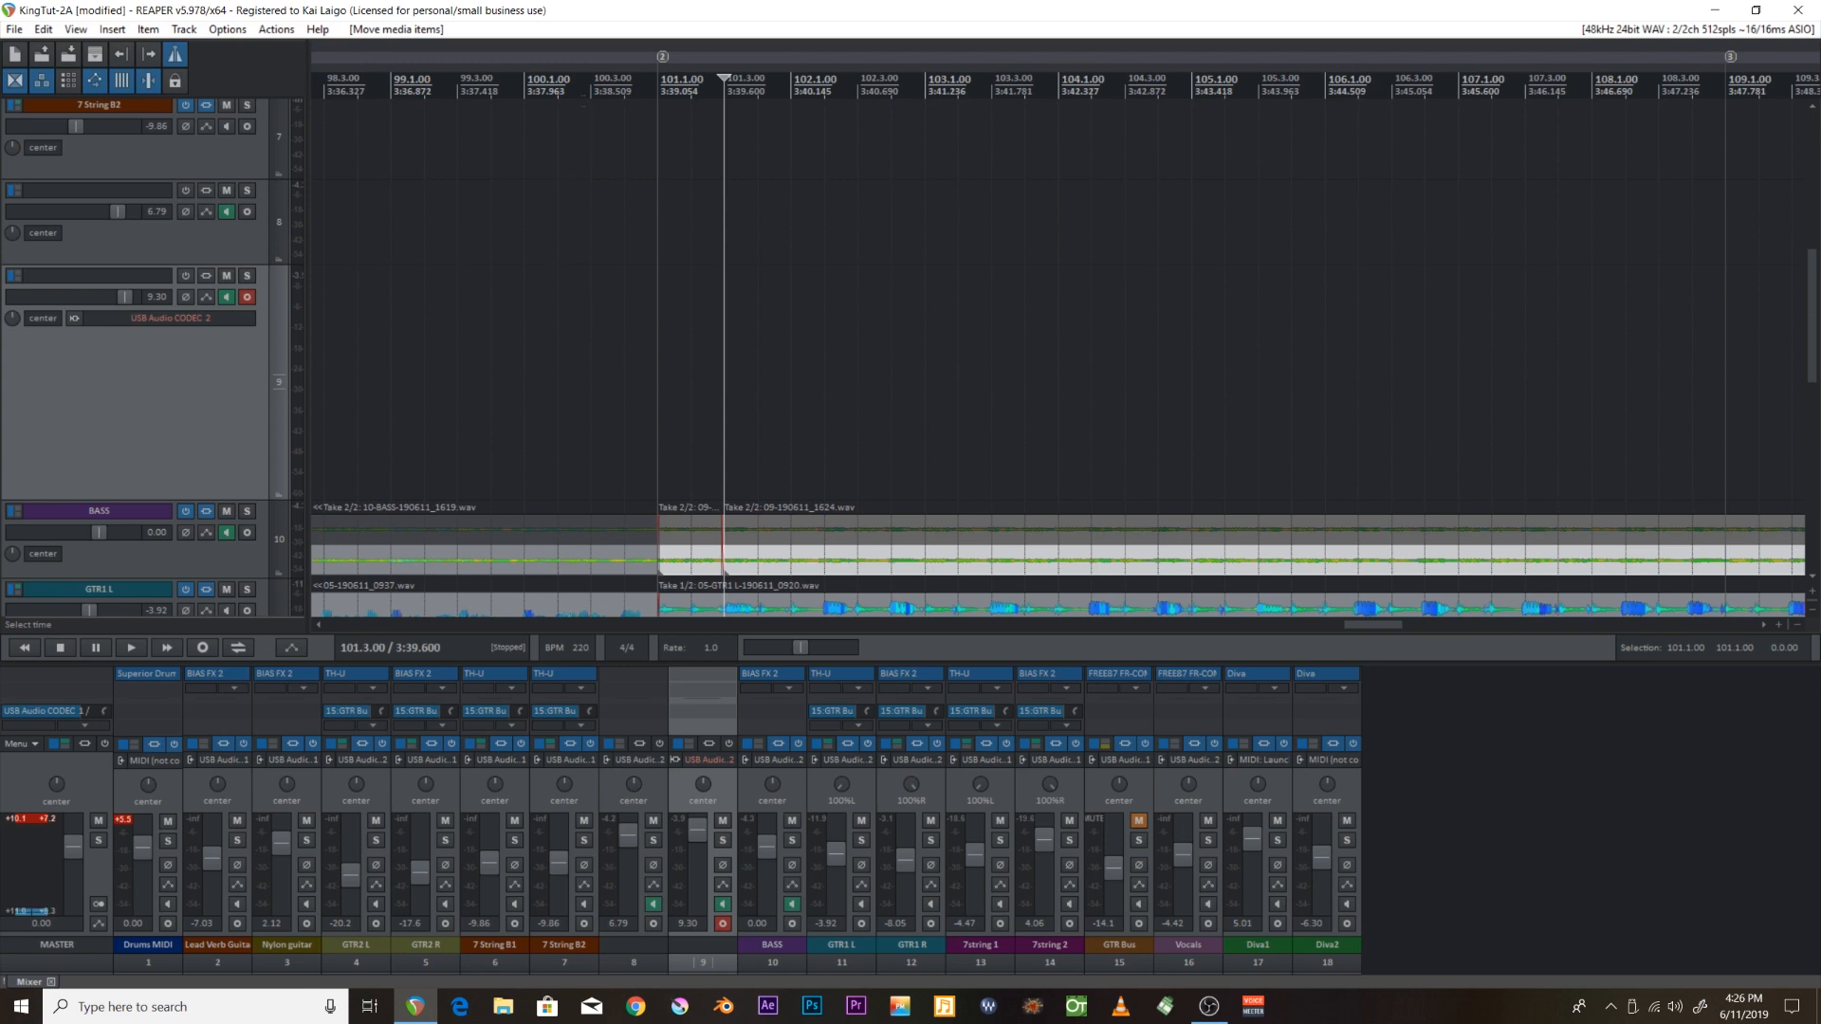
# Play the assembled bass part from 100.3.00 past marker 3 to check the join and the new take.
pyautogui.click(576, 107)
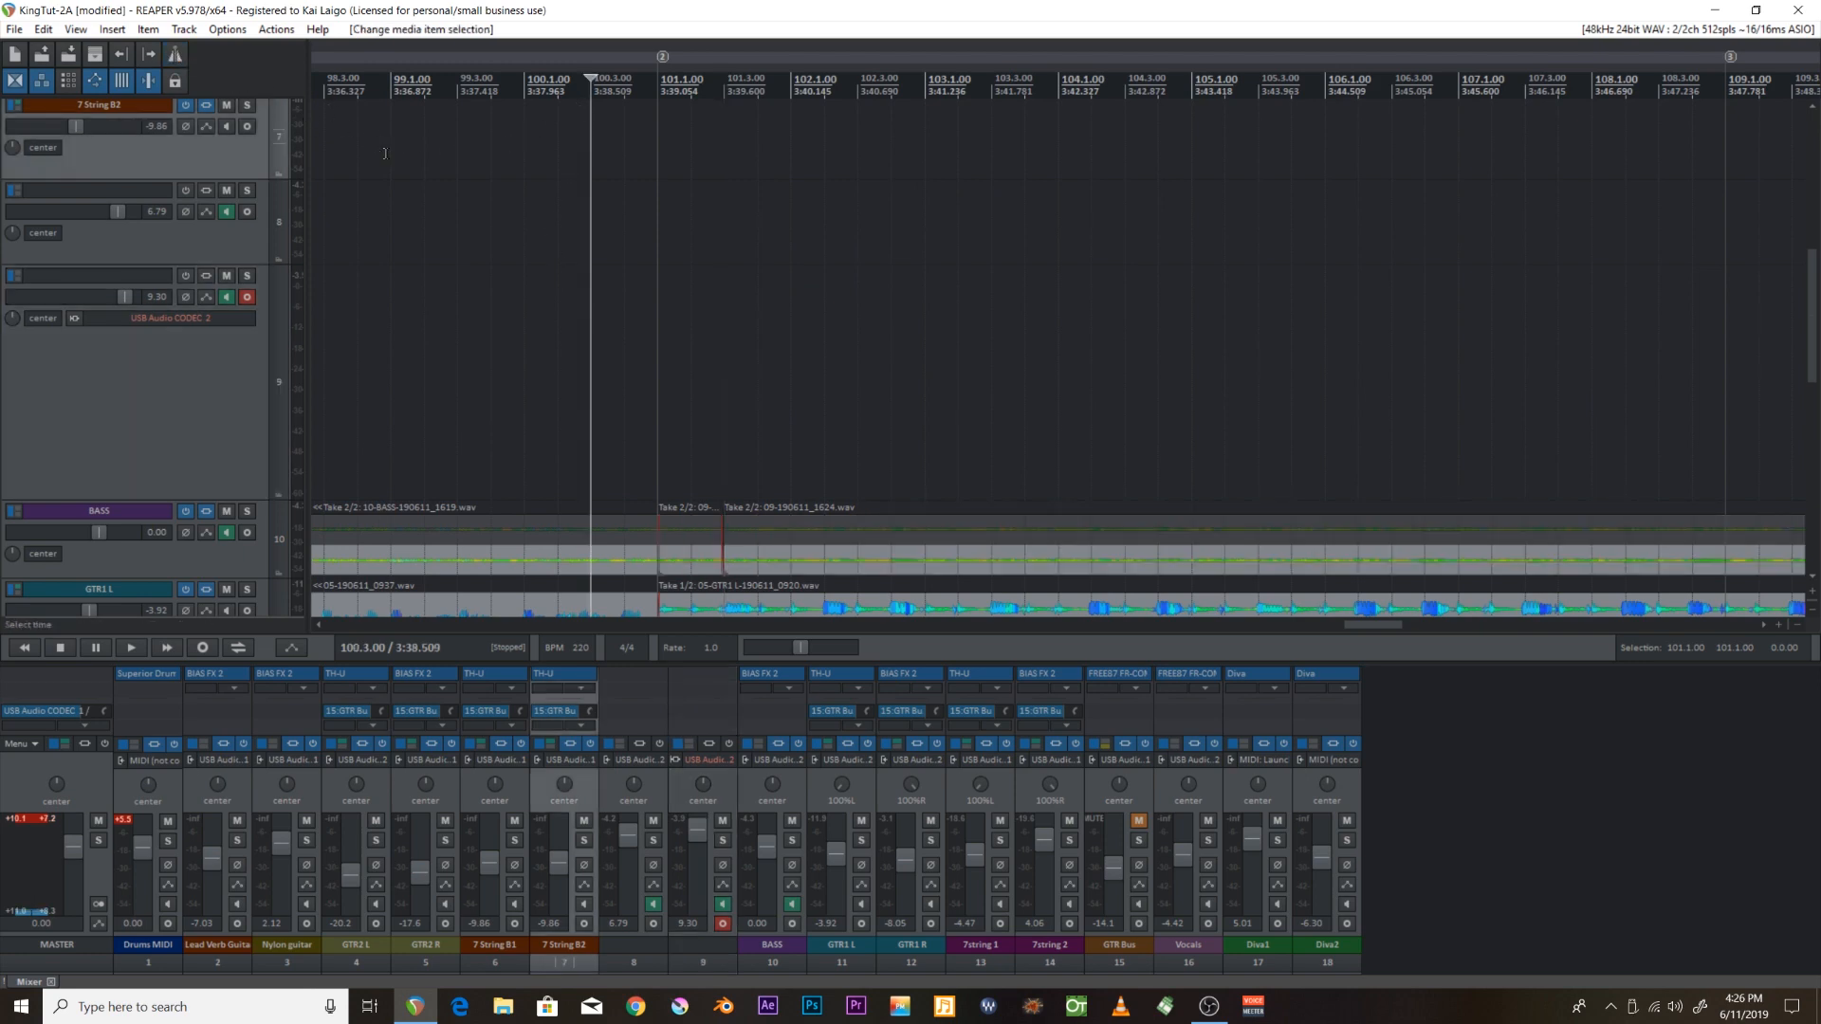
pyautogui.press('space')
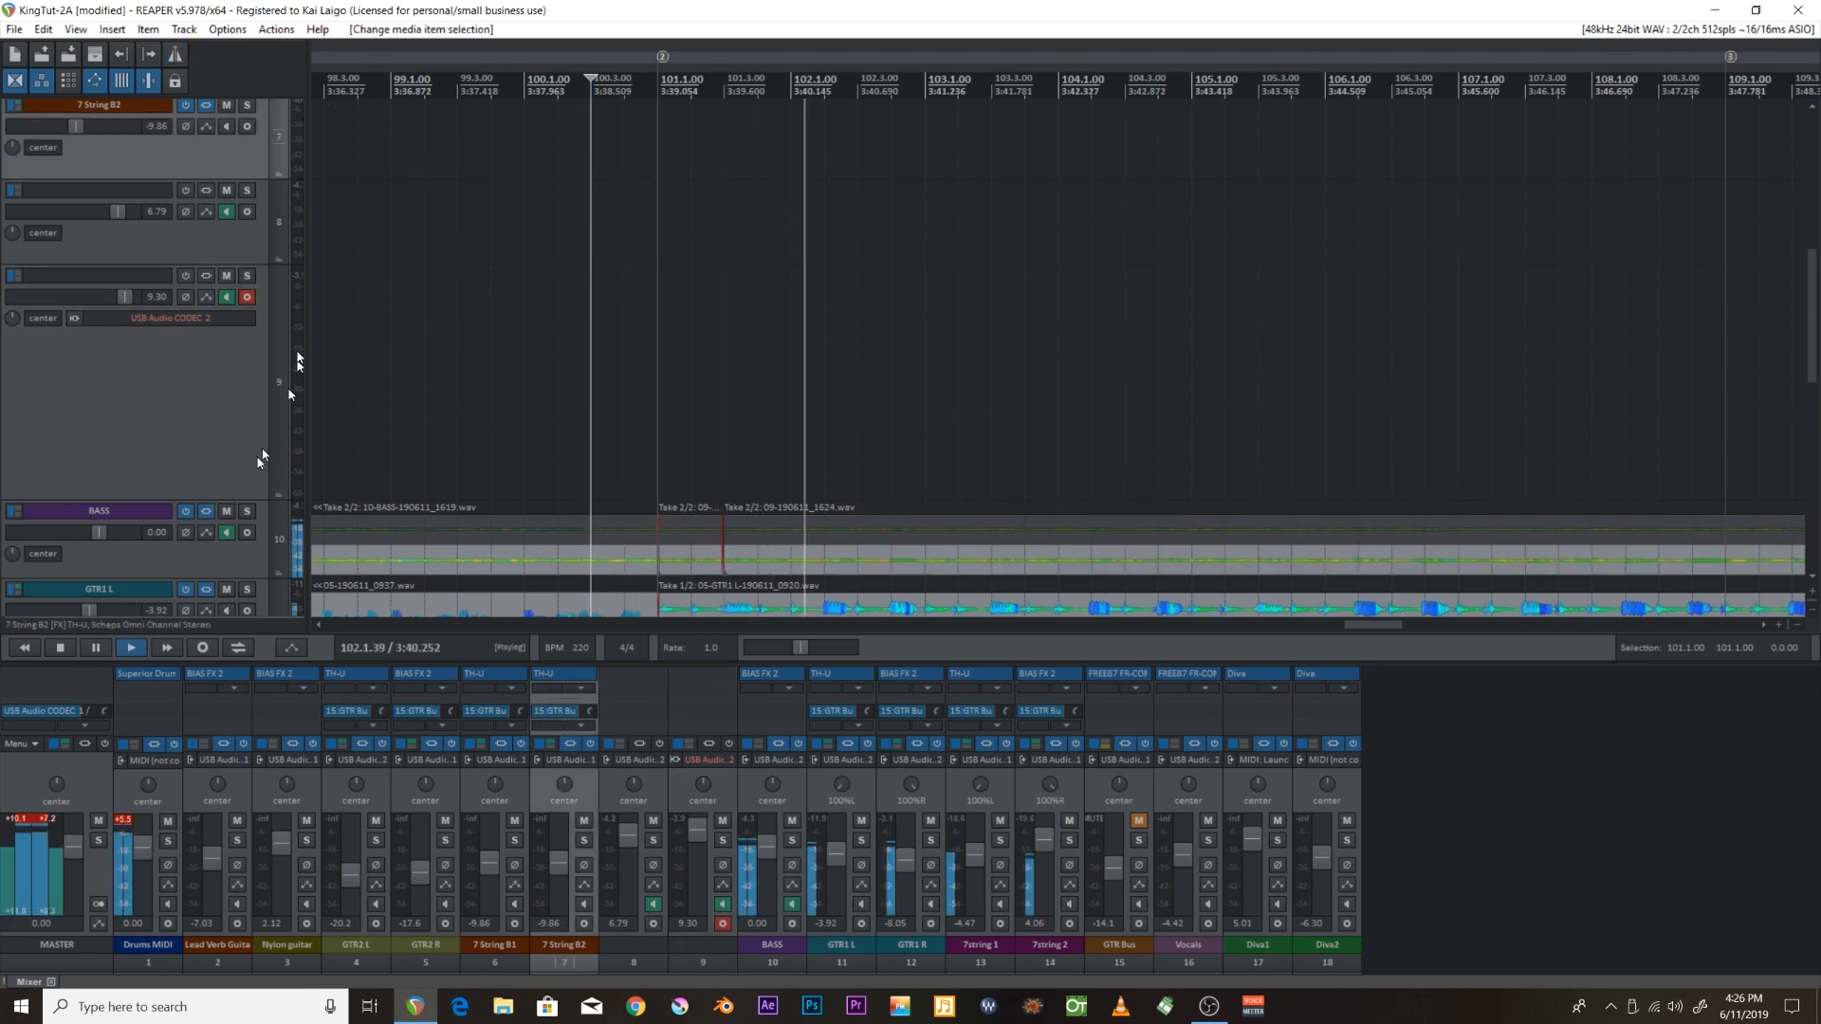
pyautogui.click(246, 297)
pyautogui.scroll(-5, 878, 452)
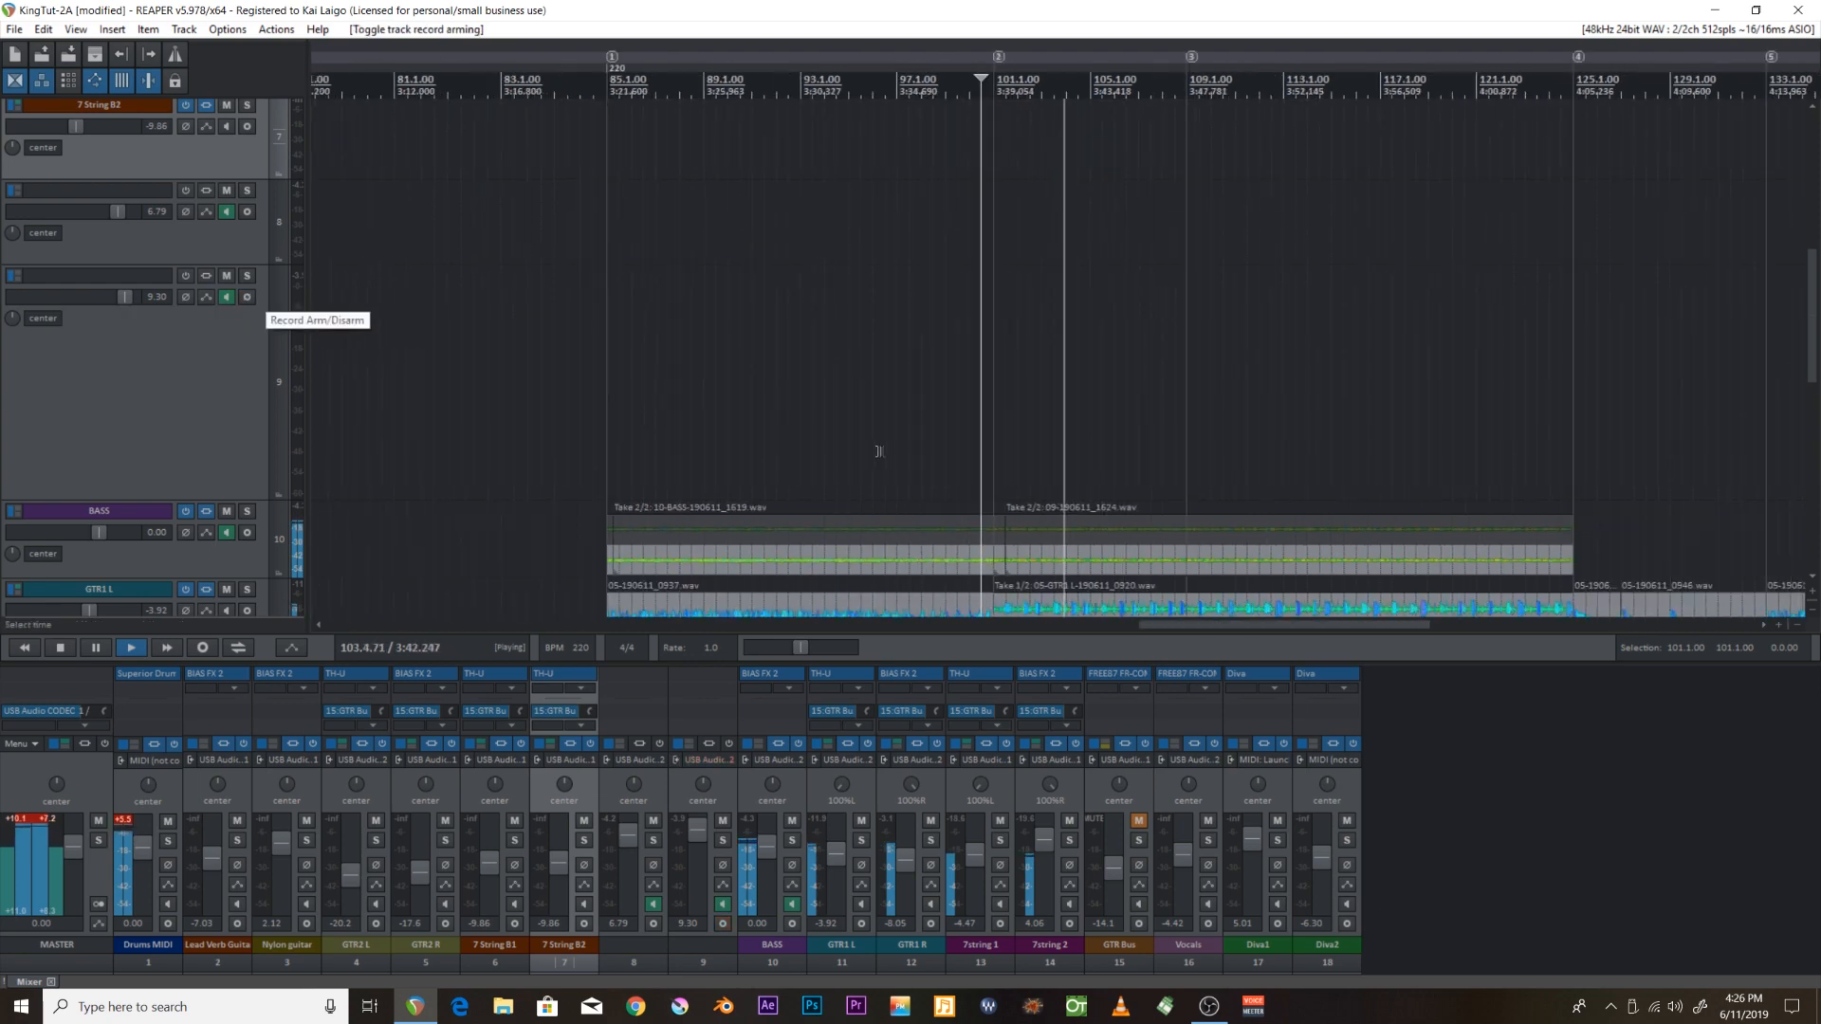
pyautogui.click(246, 297)
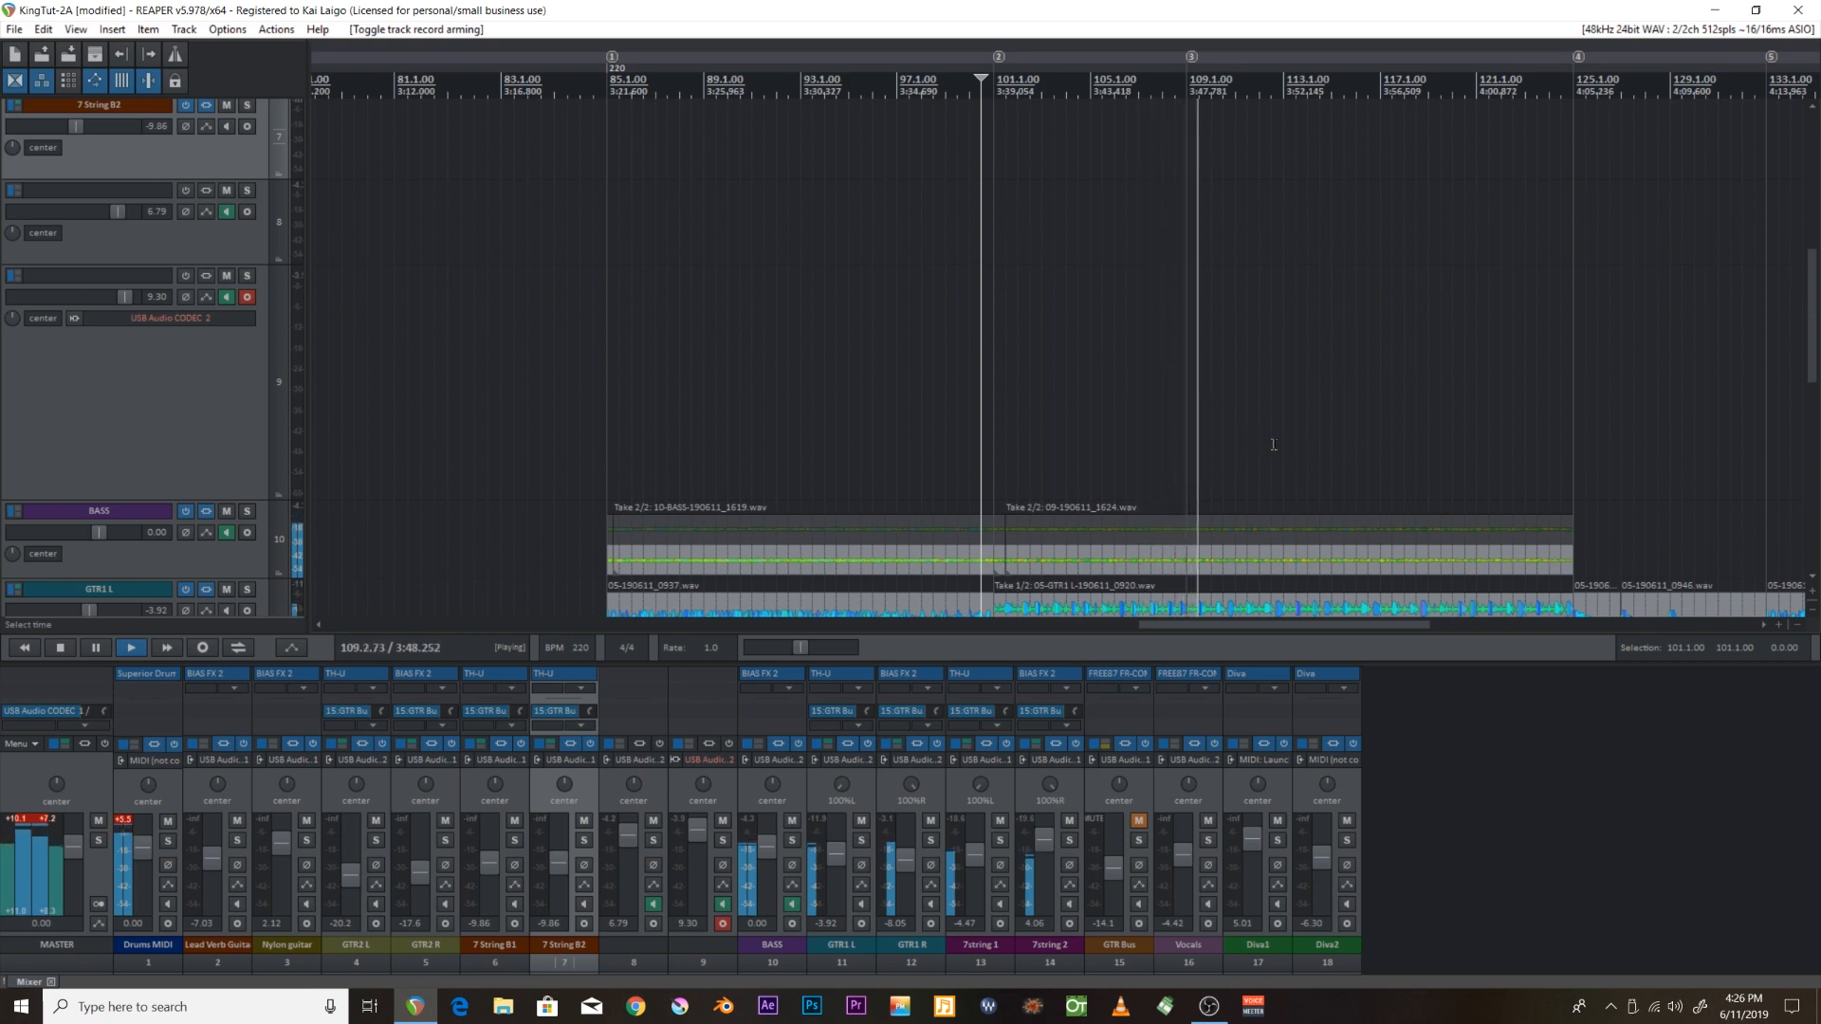
pyautogui.scroll(3, 1268, 443)
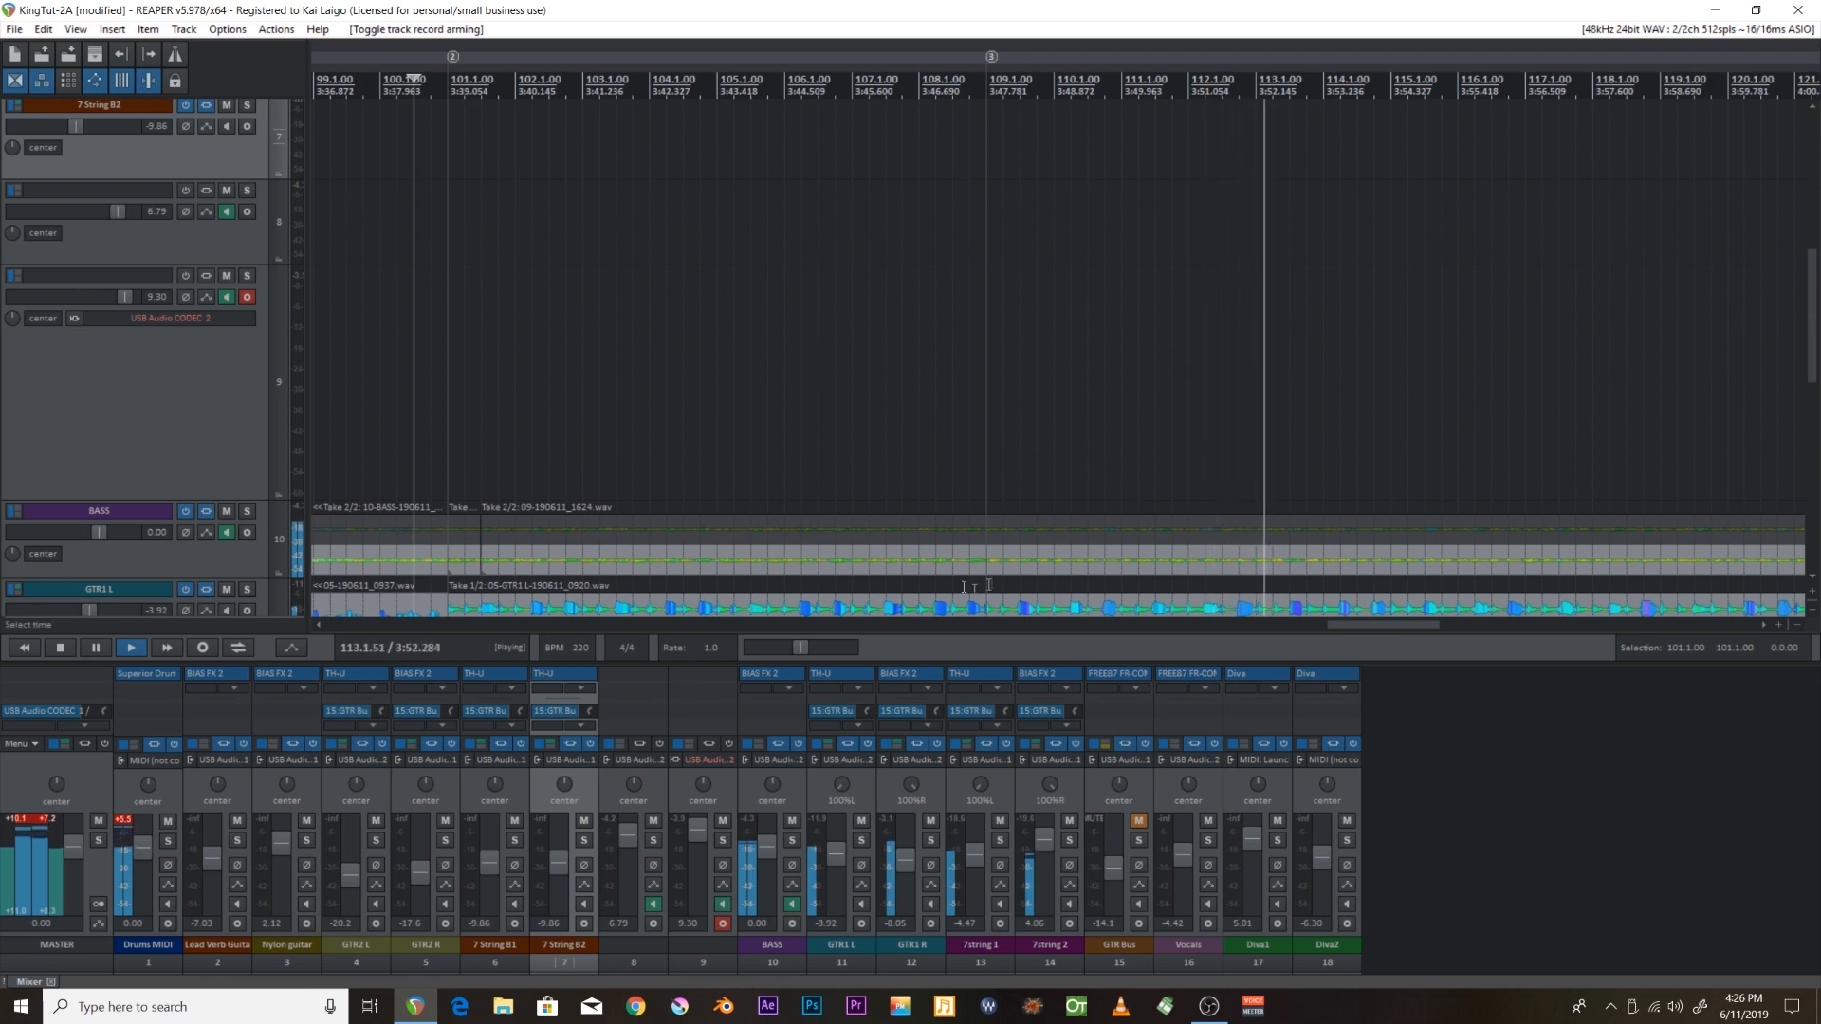
pyautogui.scroll(-2, 1273, 369)
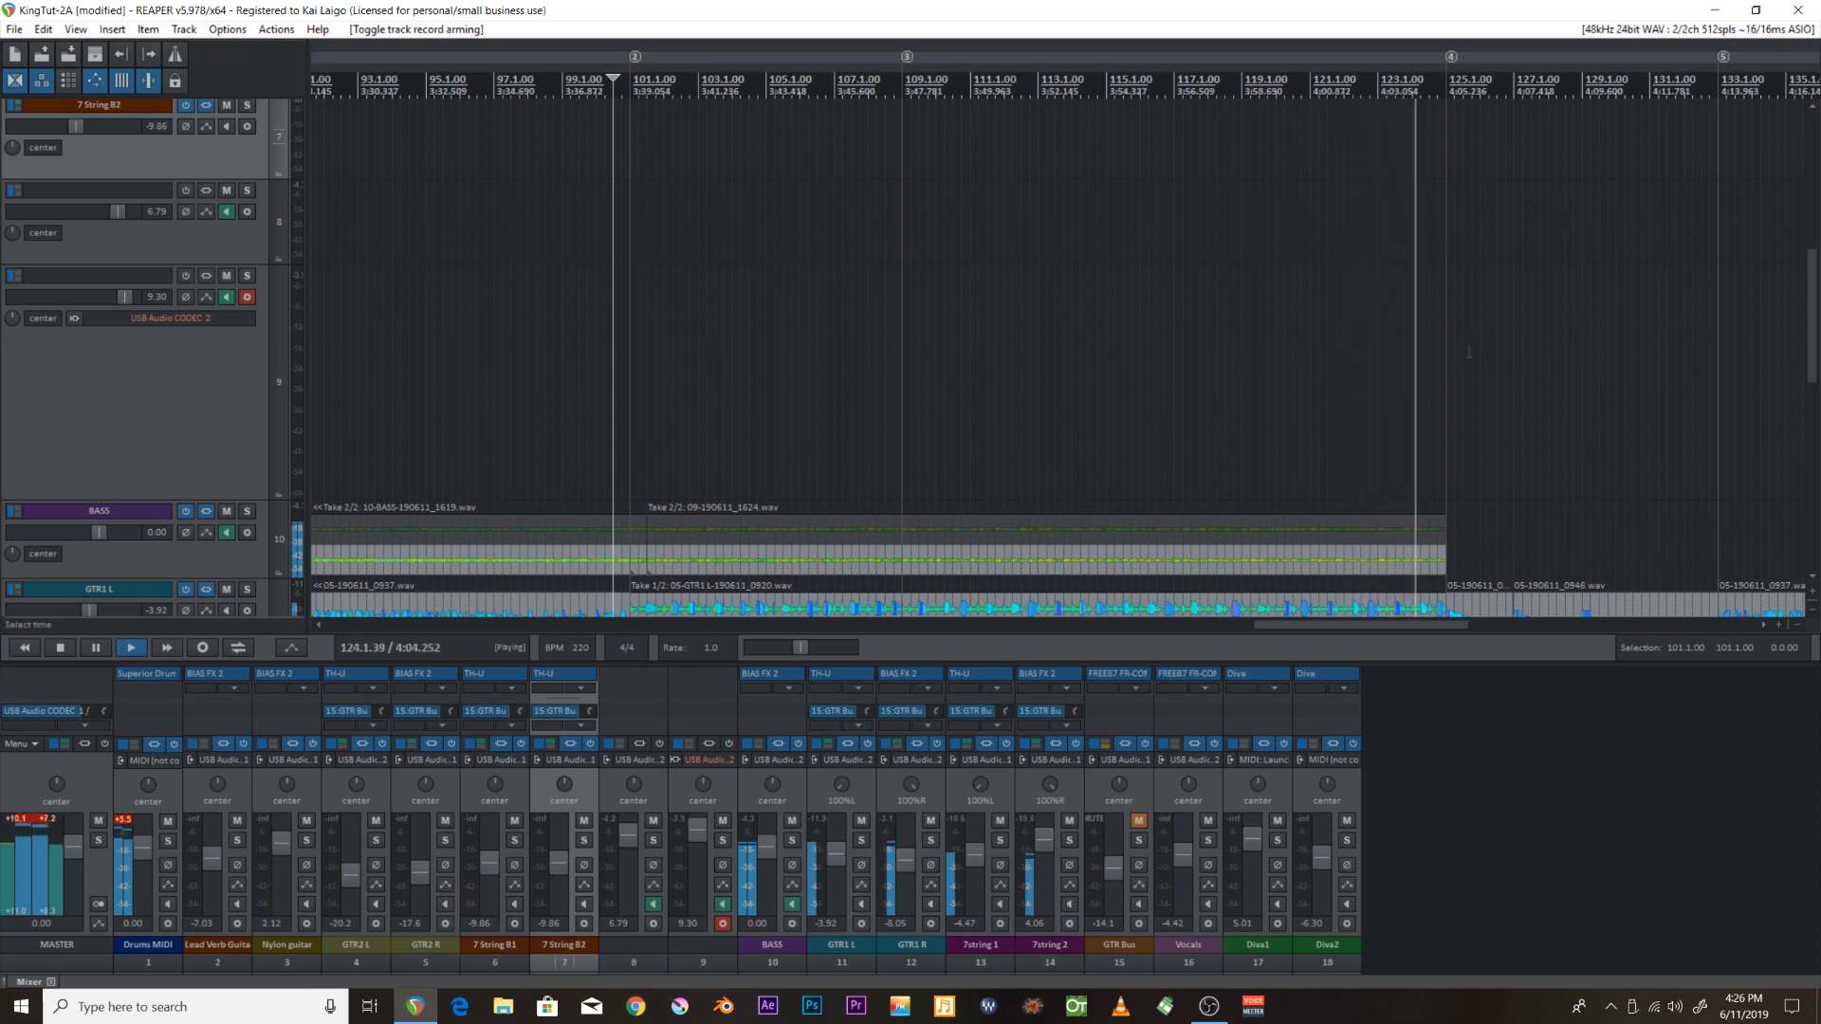
pyautogui.press('space')
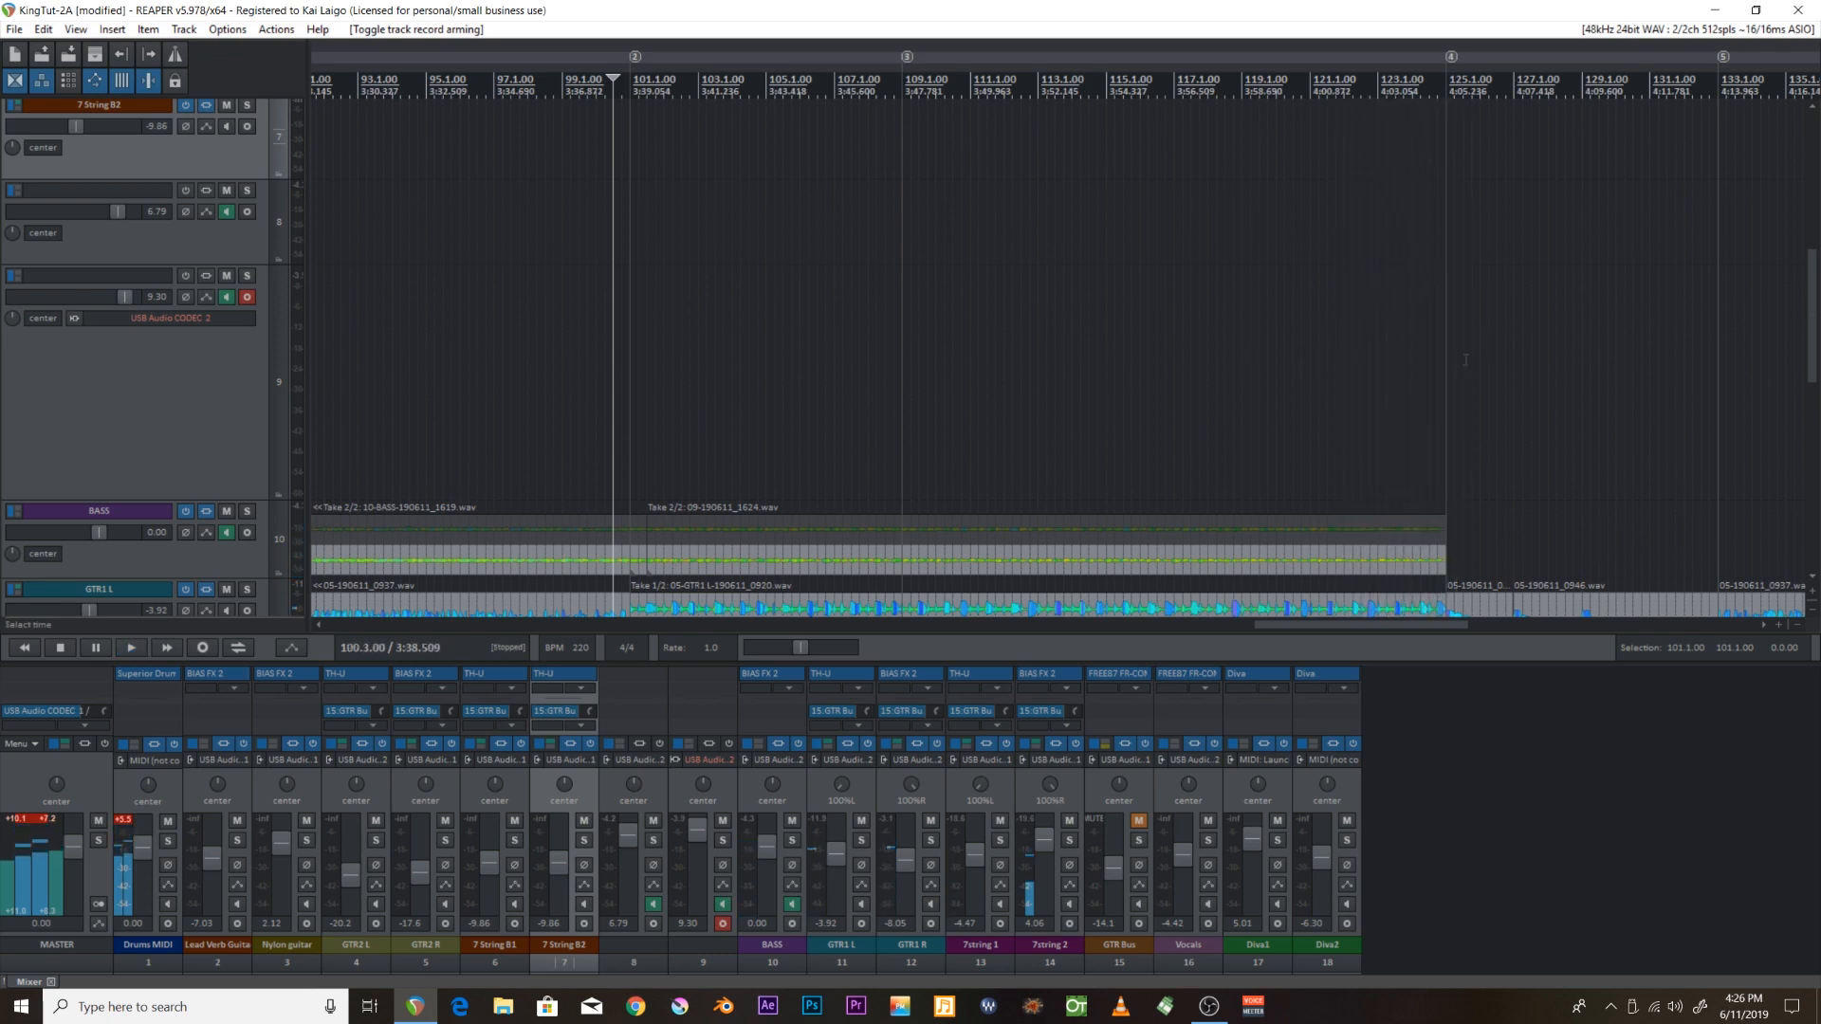
pyautogui.click(1417, 453)
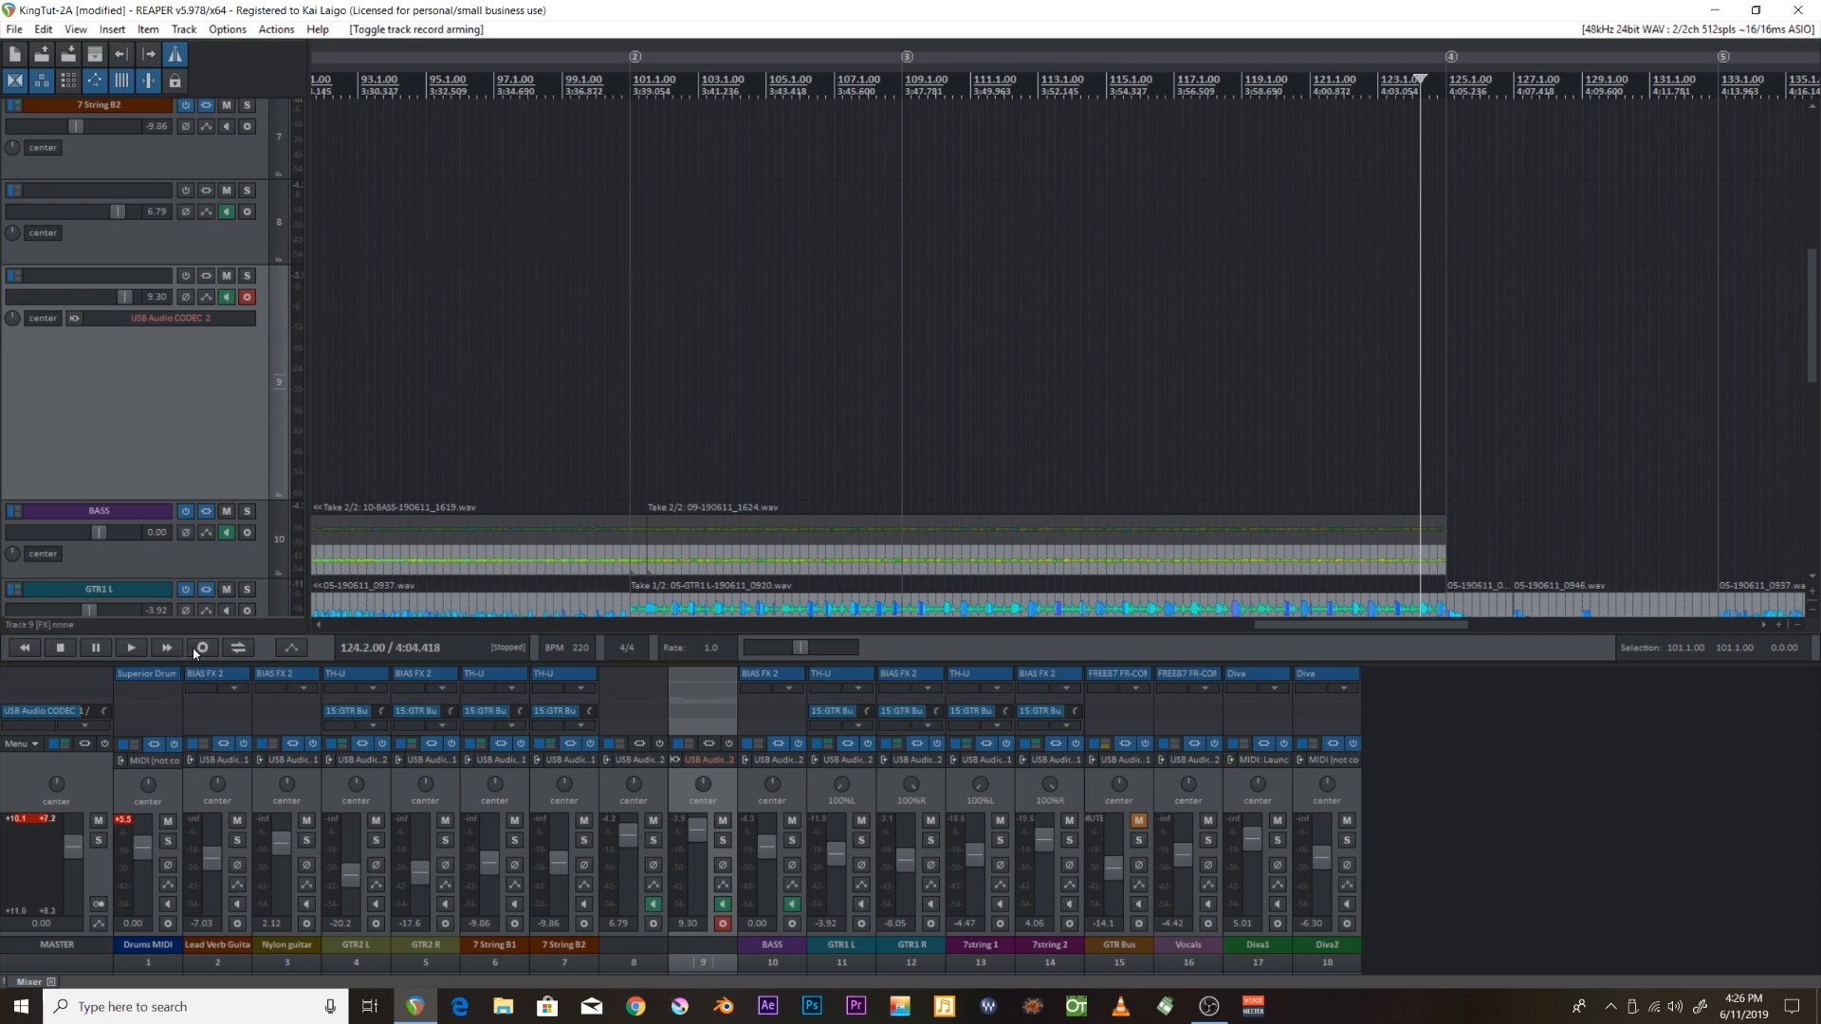
pyautogui.hotkey('ctrl', 'r')
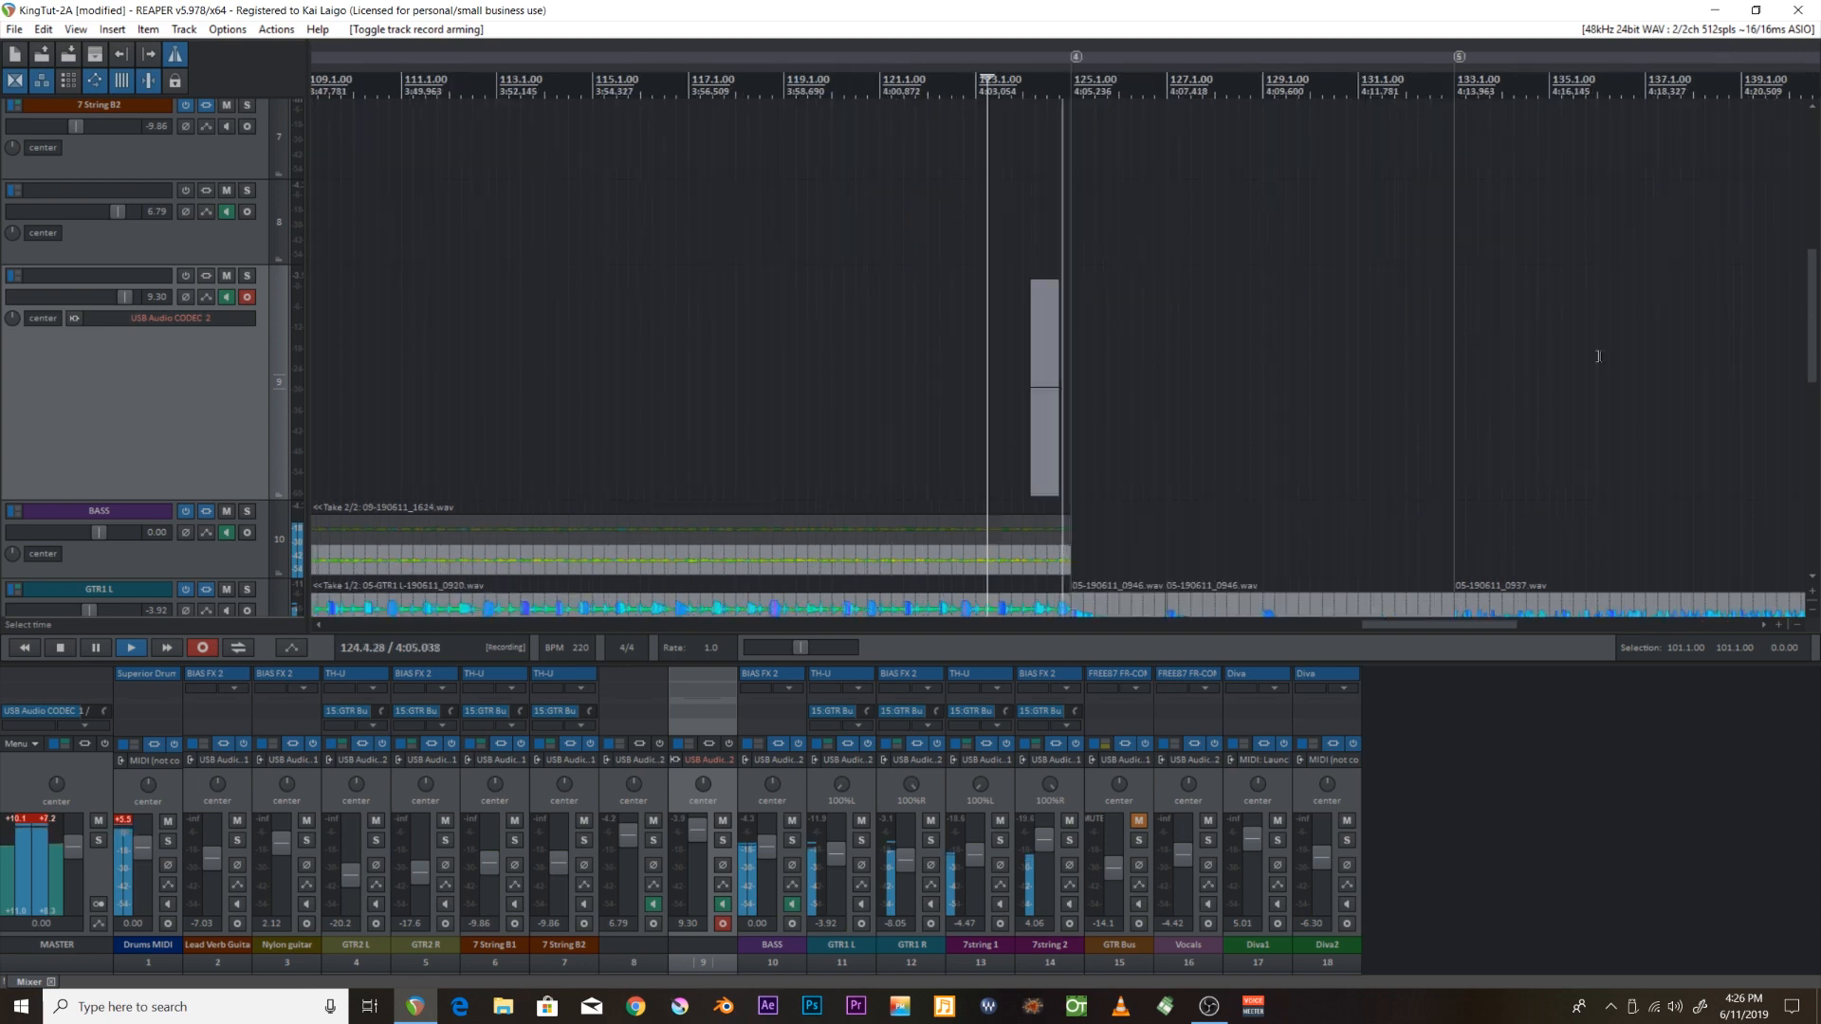
pyautogui.press('space')
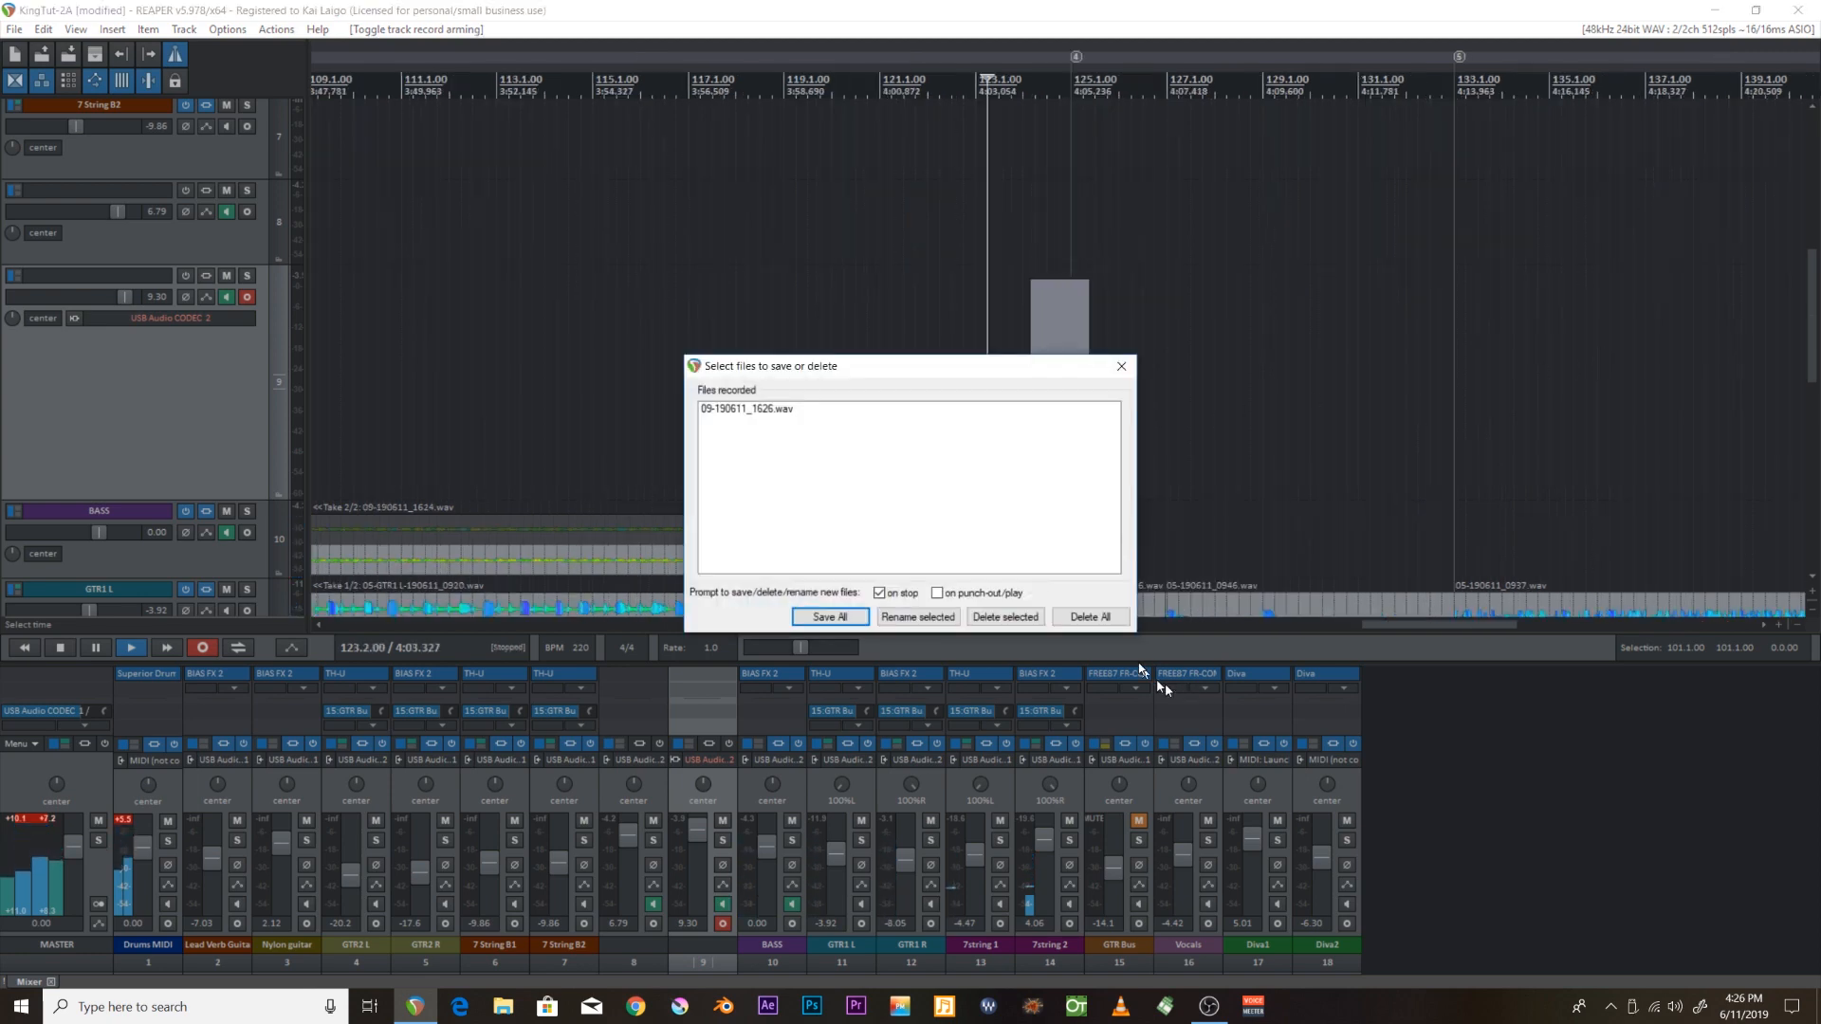
pyautogui.click(1091, 618)
pyautogui.press('Return')
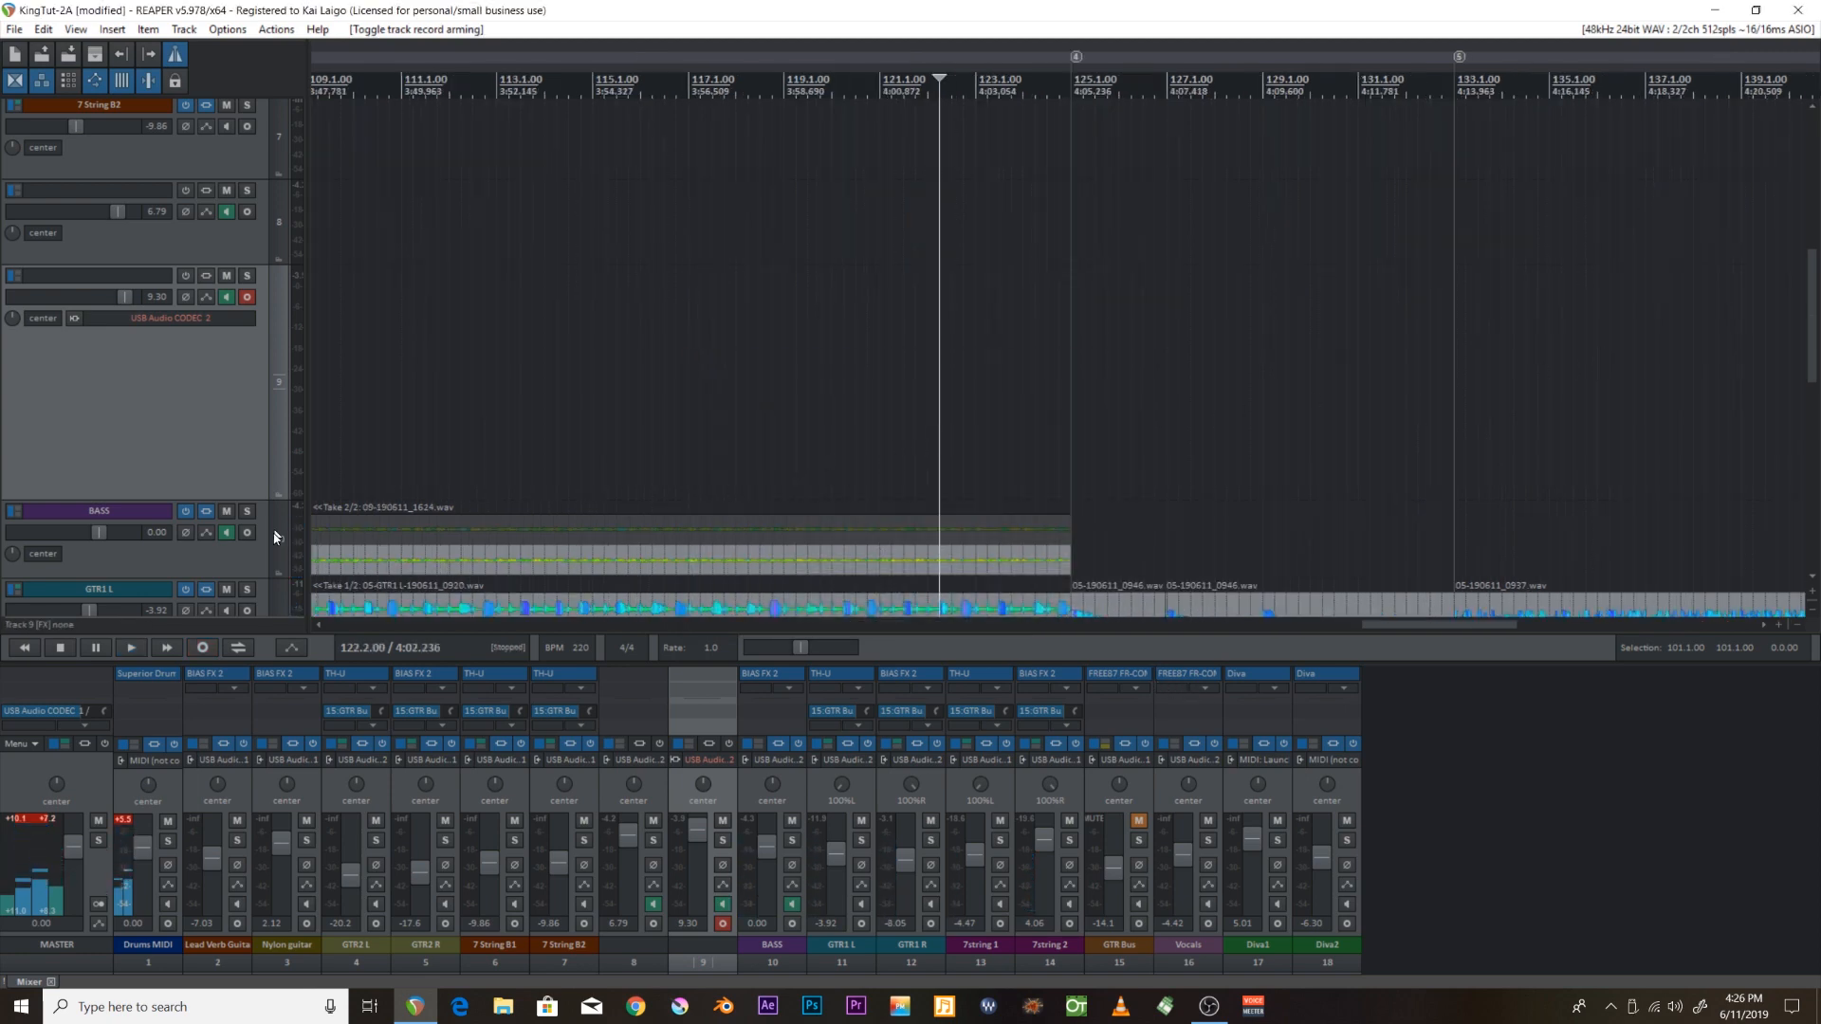
# Record a new bass take on track 9 from 121.1.00 past marker 5 and keep the recorded file.
pyautogui.hotkey('ctrl', 'r')
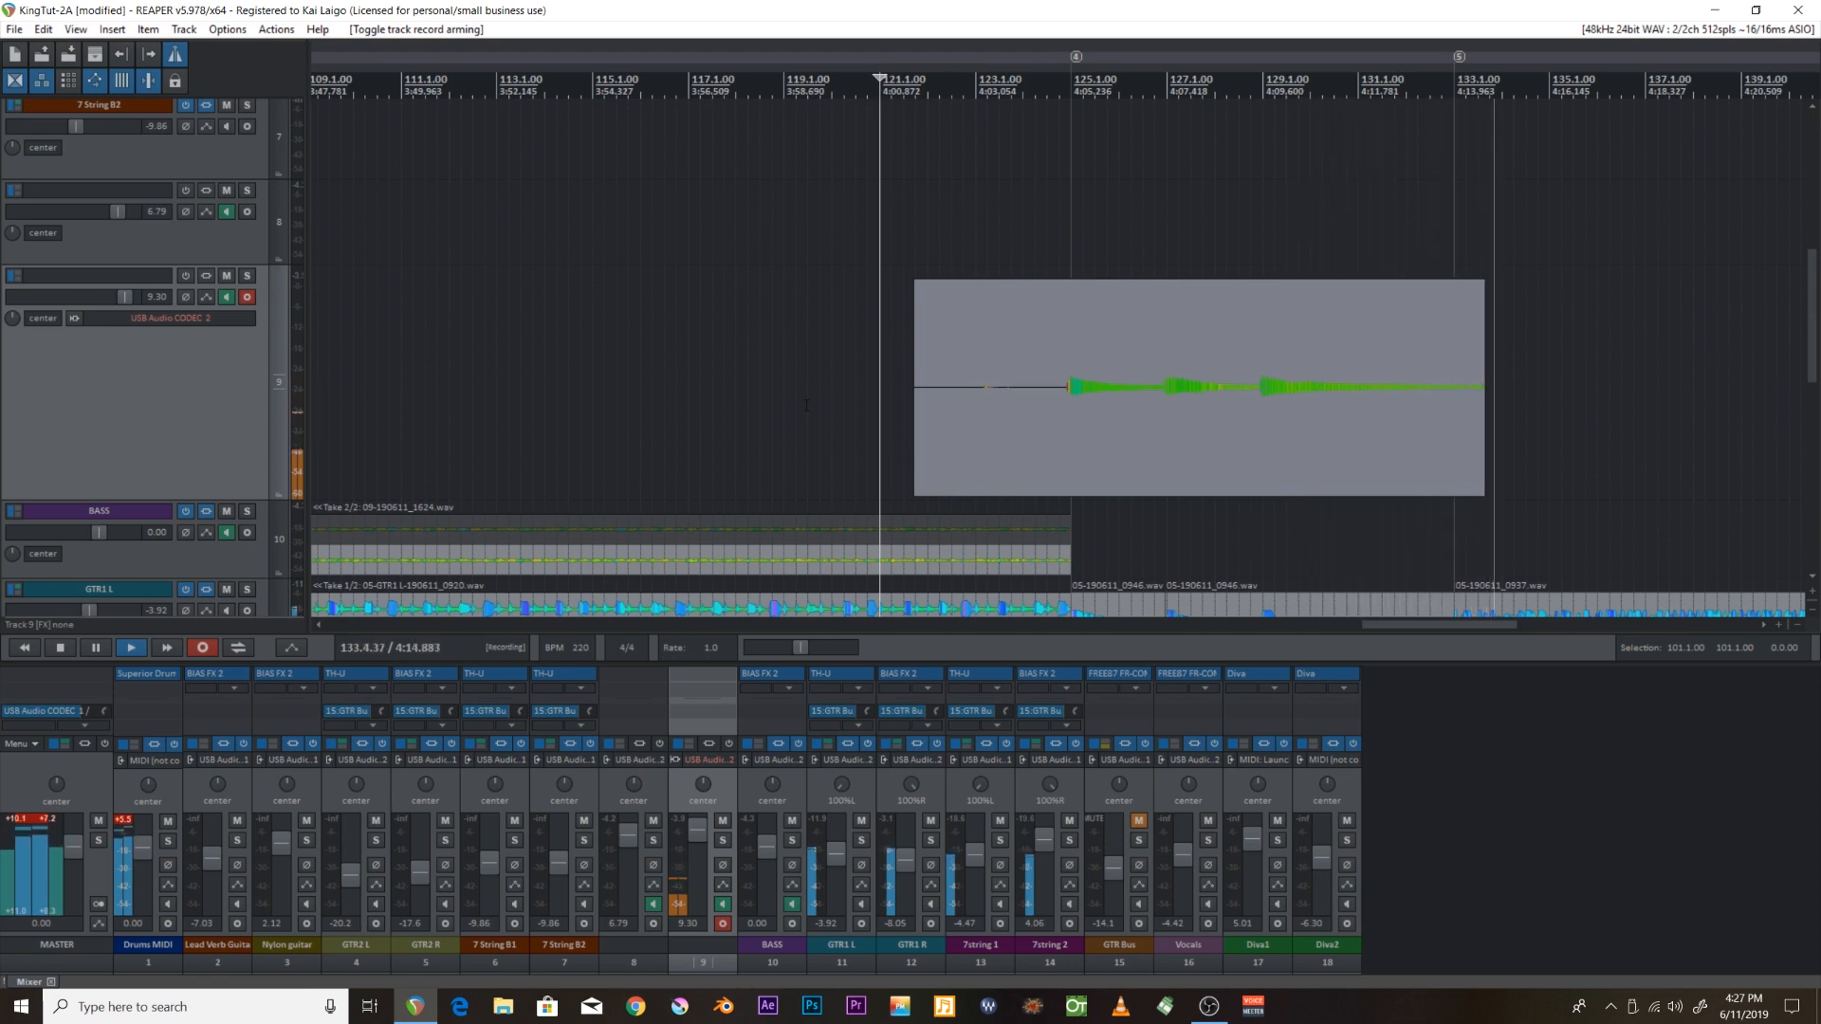
pyautogui.press('space')
pyautogui.press('Return')
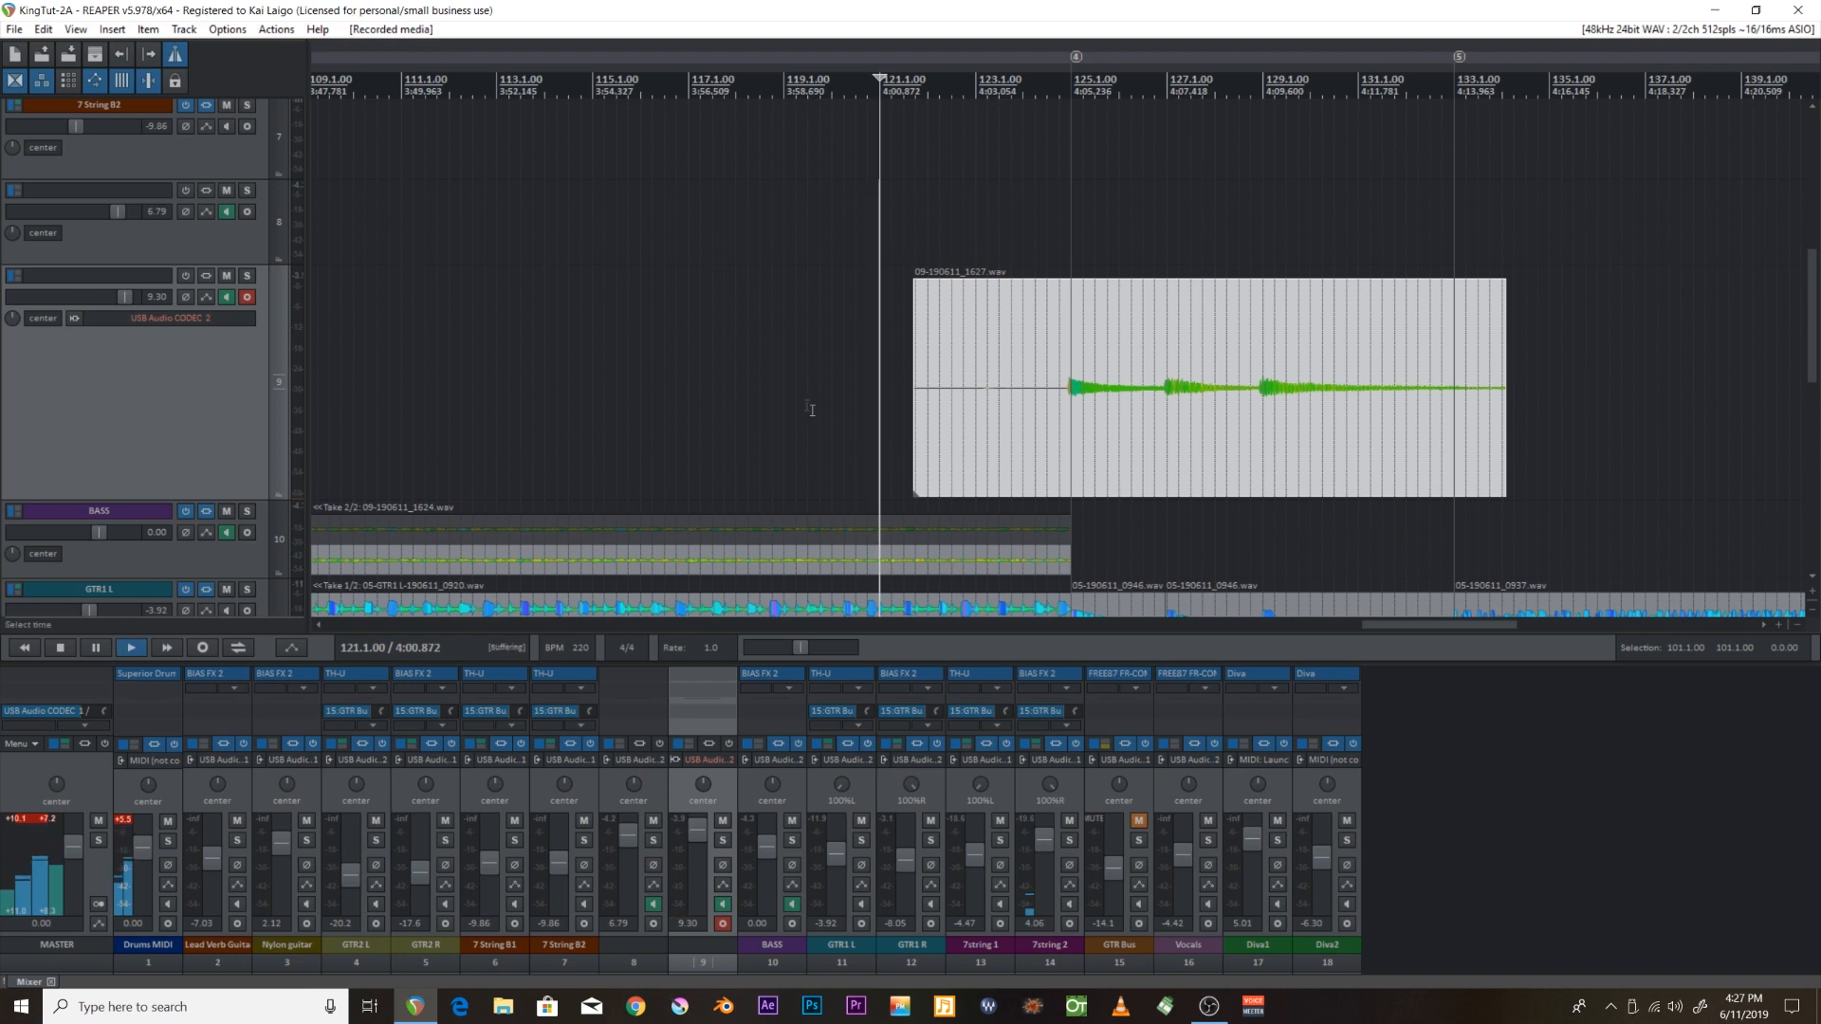
# Split the new take just before its second note, at 126.4.76.
pyautogui.click(1106, 334)
pyautogui.scroll(5, 1115, 351)
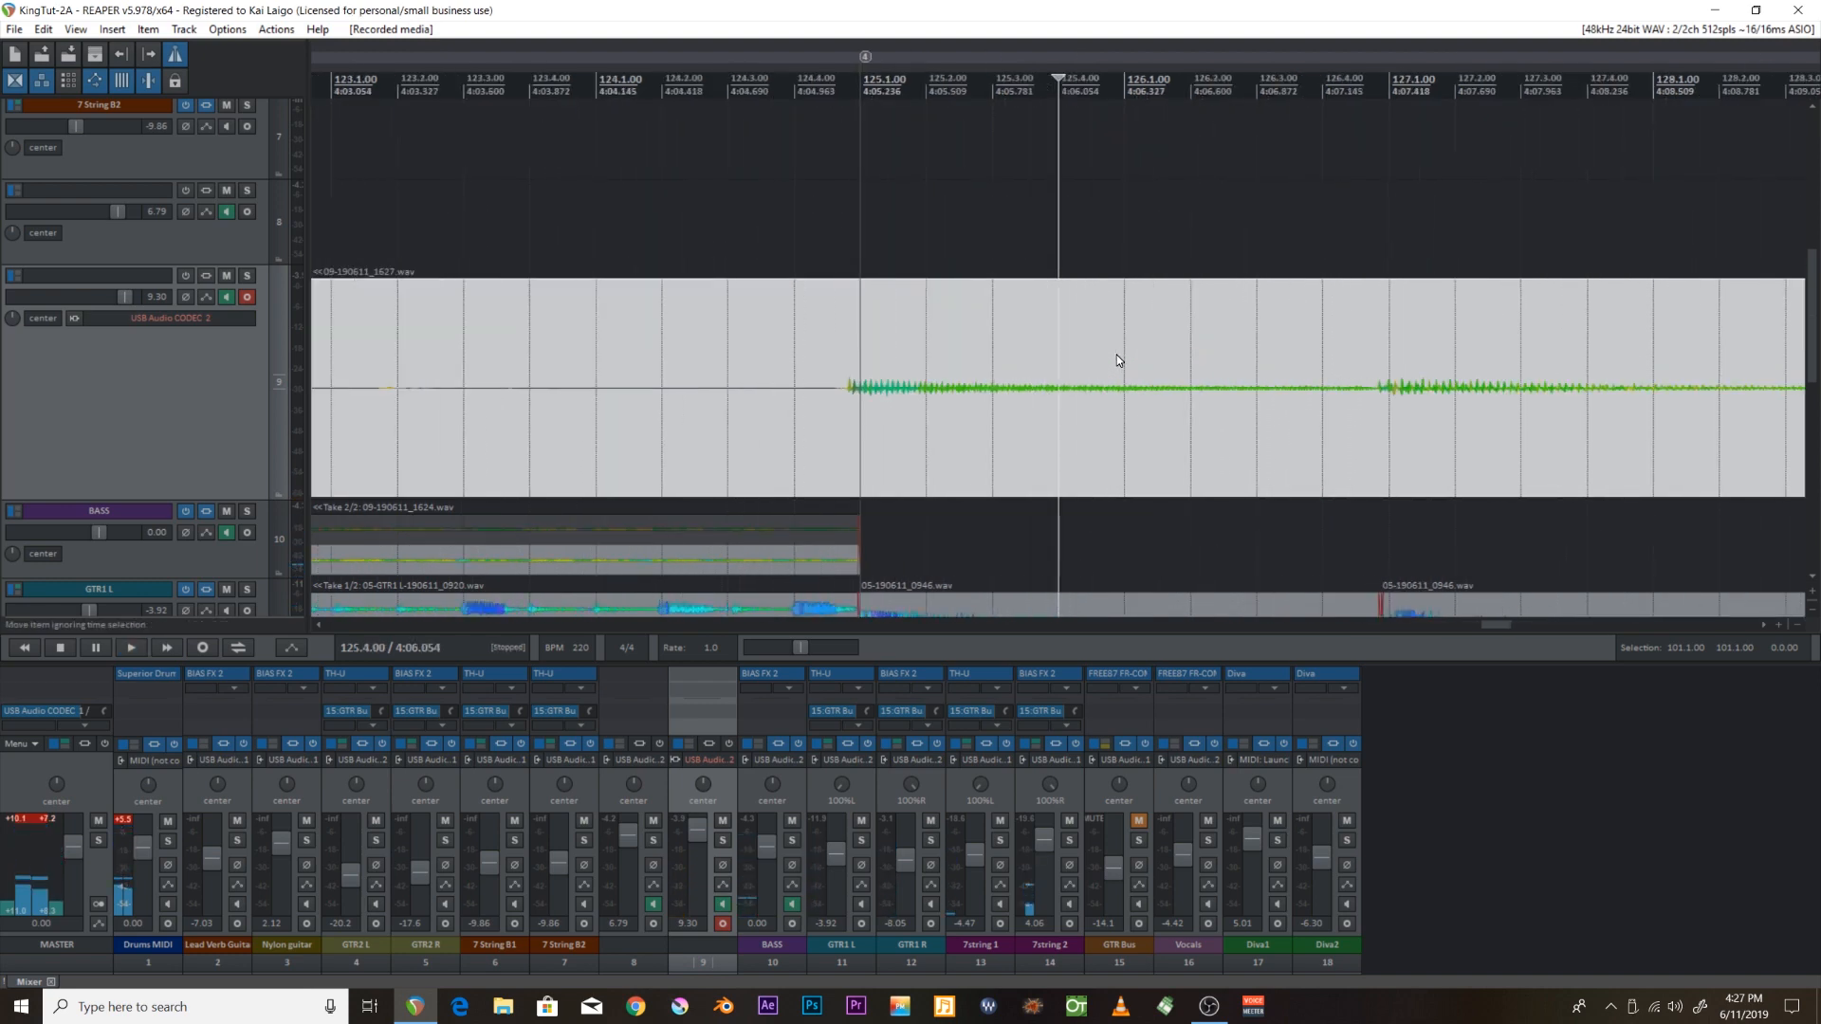
pyautogui.scroll(3, 840, 400)
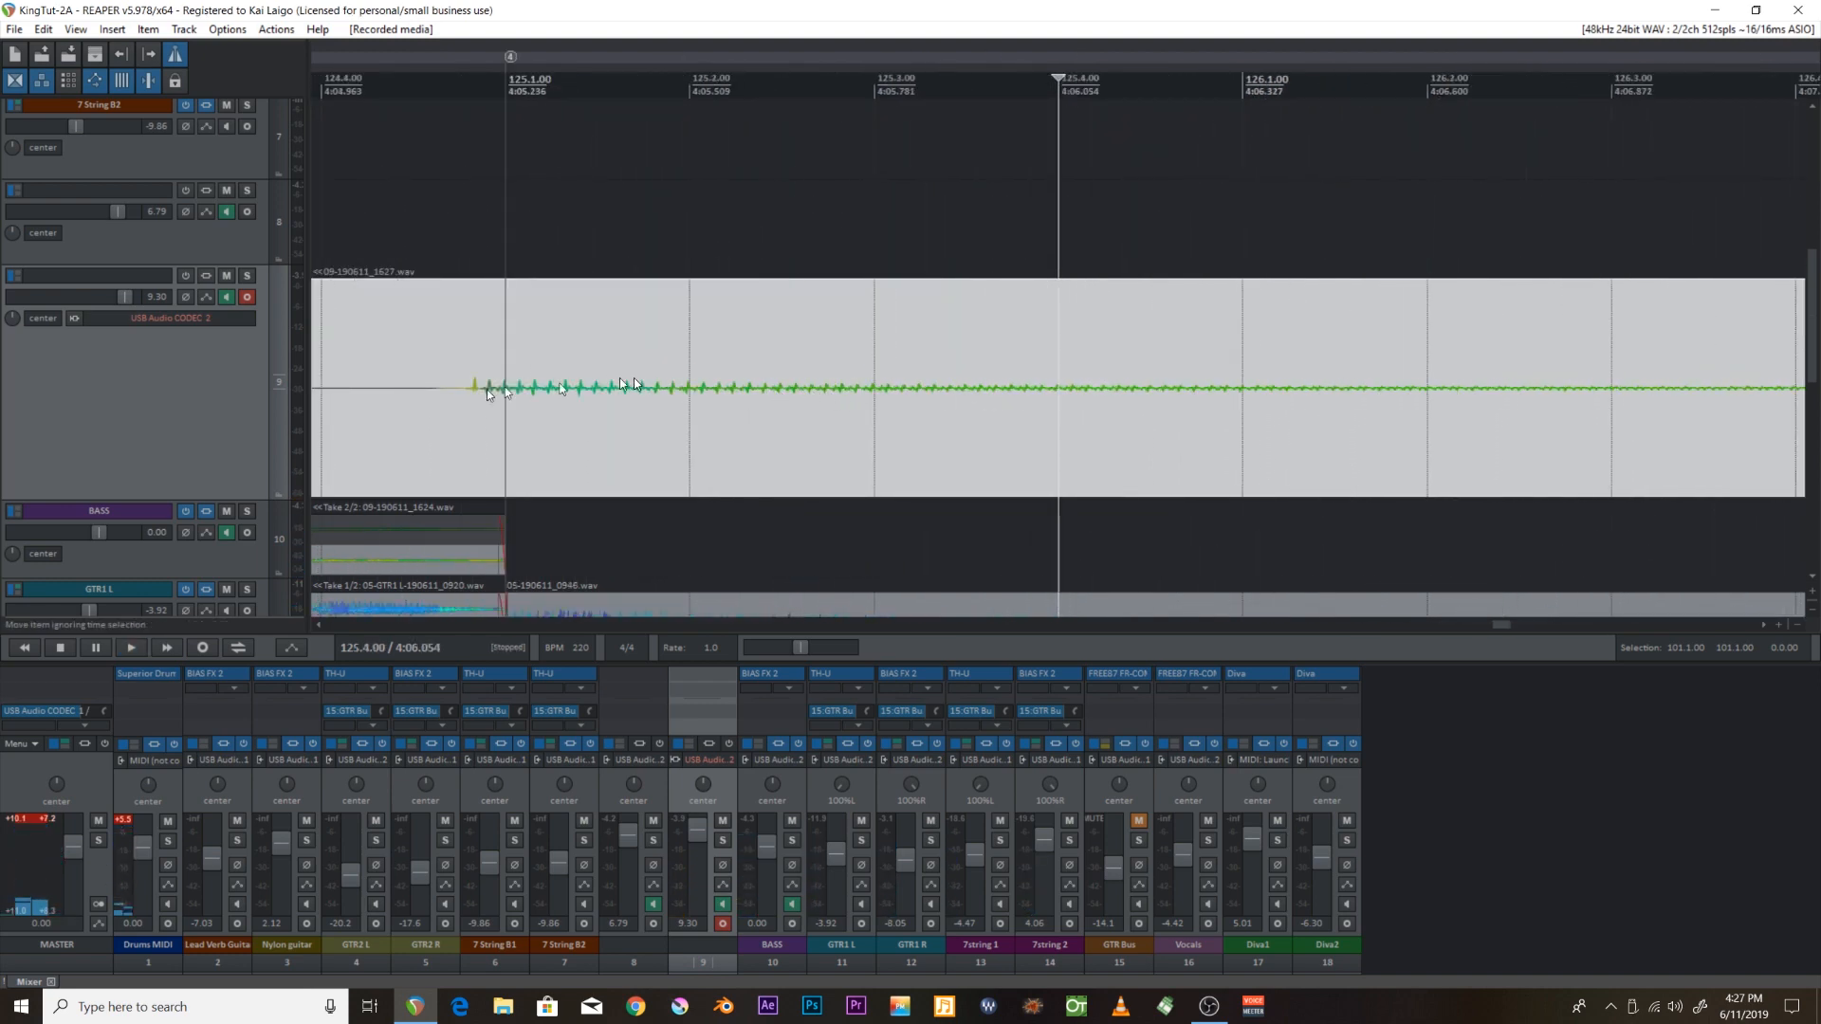
pyautogui.scroll(-2, 596, 406)
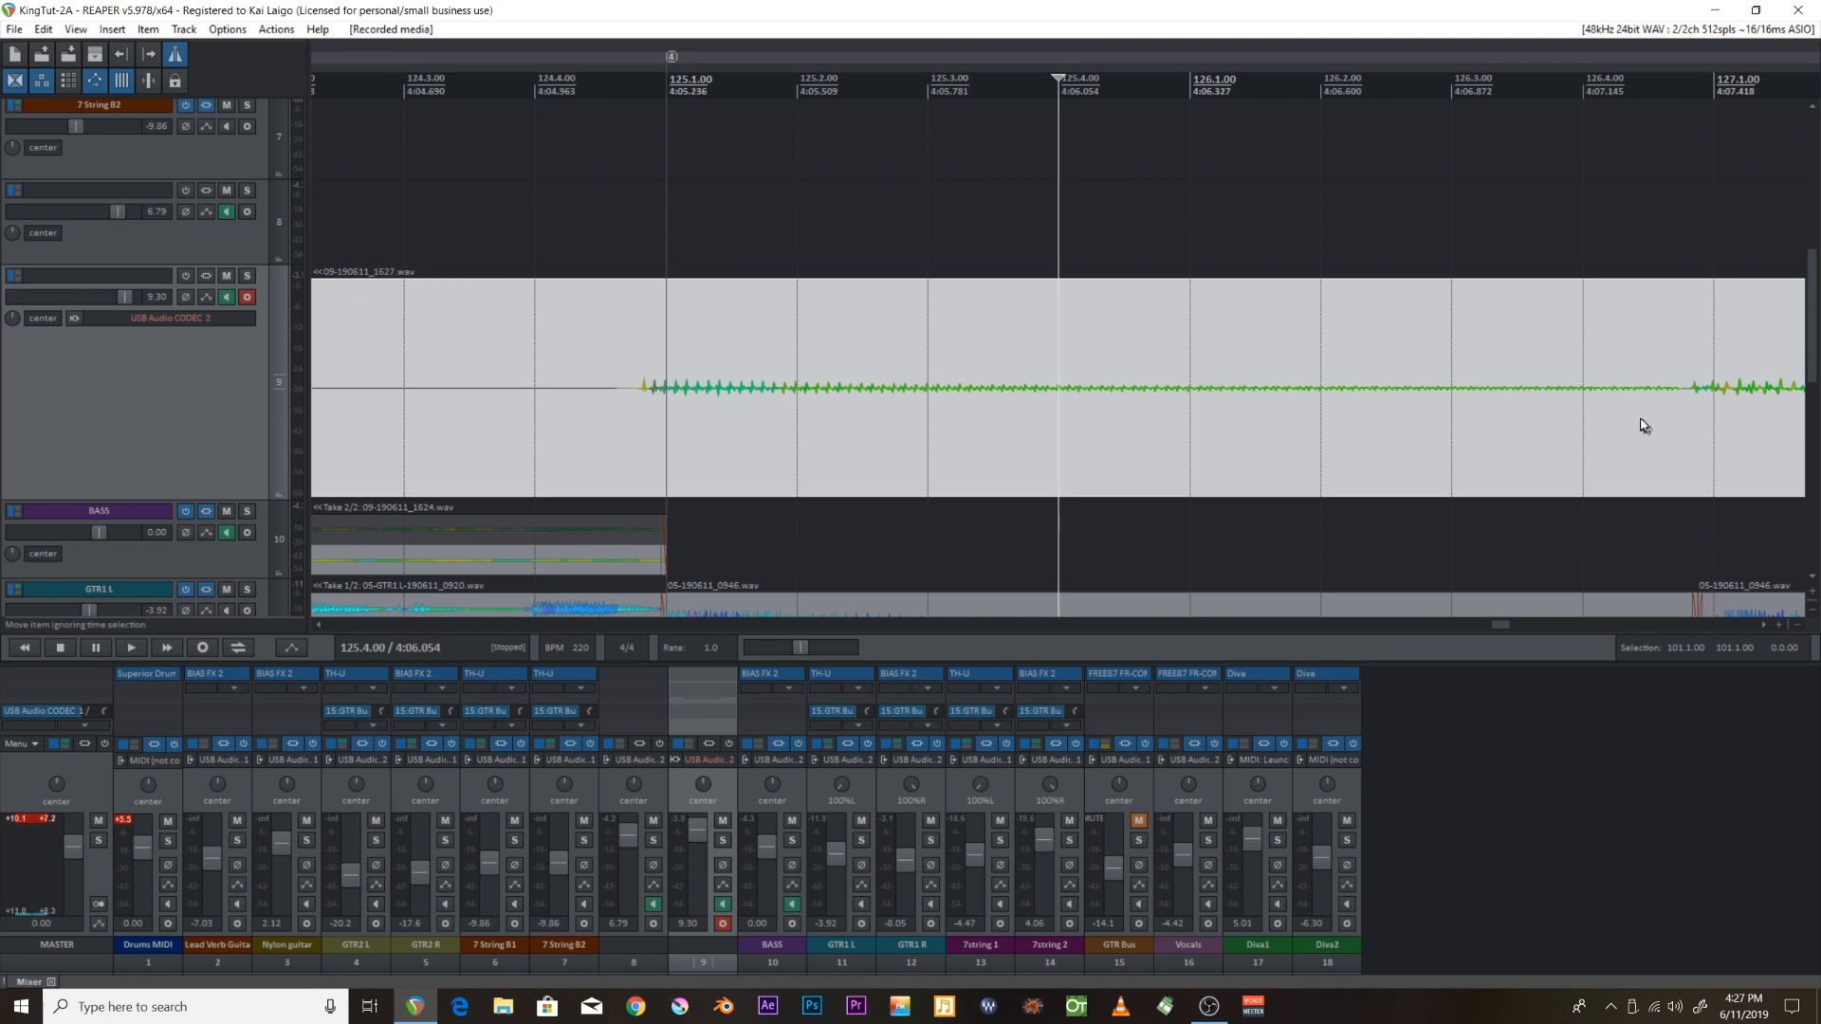
pyautogui.click(1681, 392)
pyautogui.press('s')
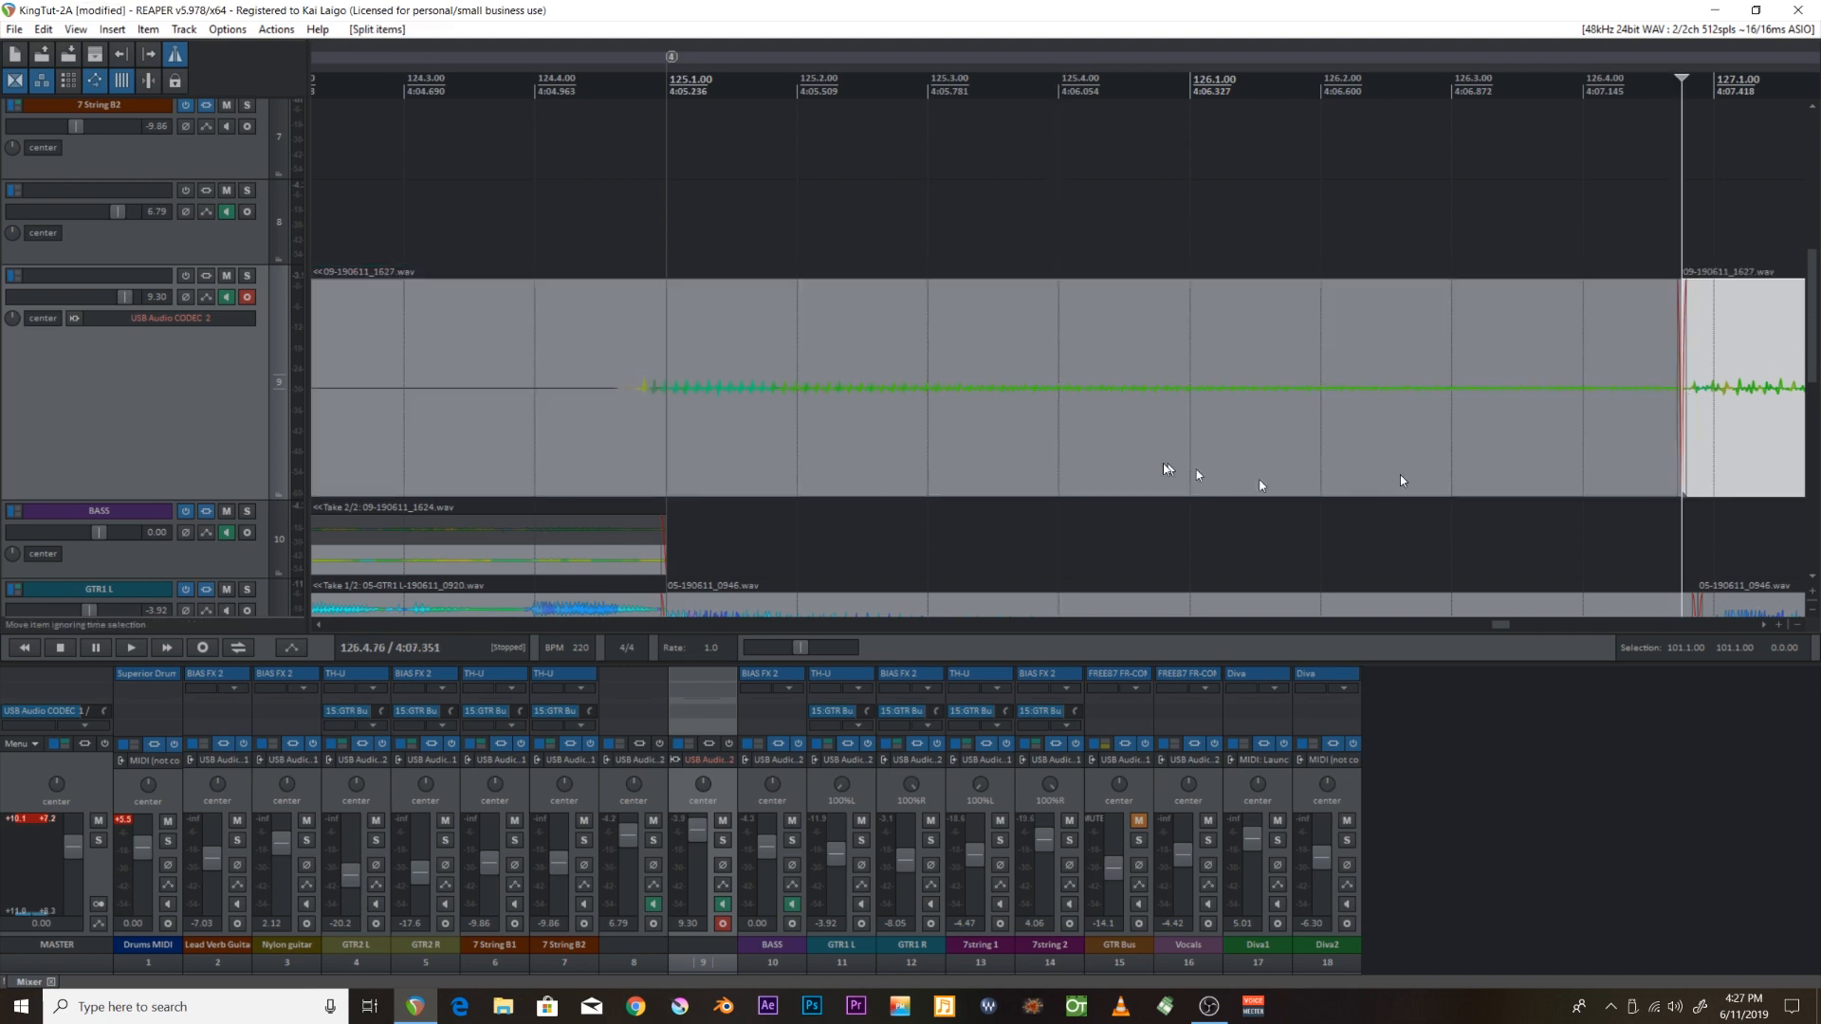
# Shift the first piece of the new take so its opening note starts at marker 4, 125.1.00.
pyautogui.click(797, 440)
pyautogui.moveTo(776, 430); pyautogui.dragTo(808, 432)
pyautogui.scroll(-3, 807, 437)
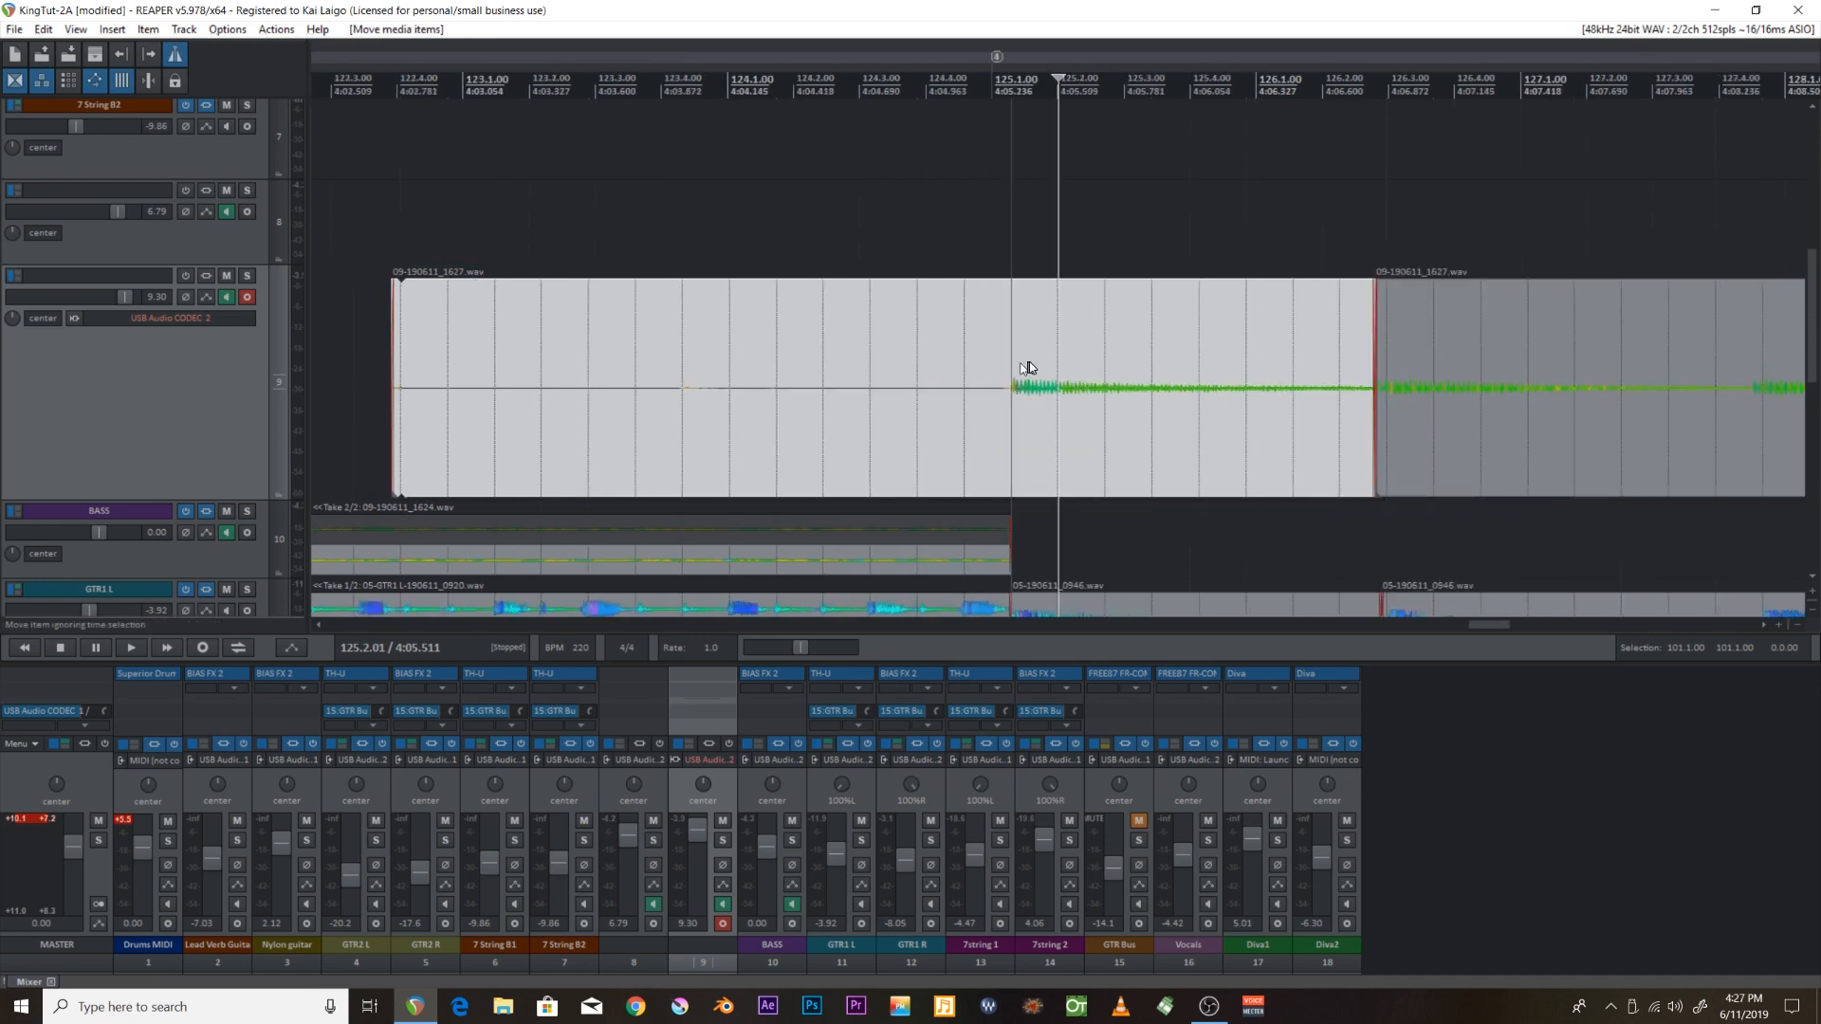
# Trim the start of the first piece to marker 4 and the end of the second piece to marker 5 at 133.1.00.
pyautogui.click(1433, 426)
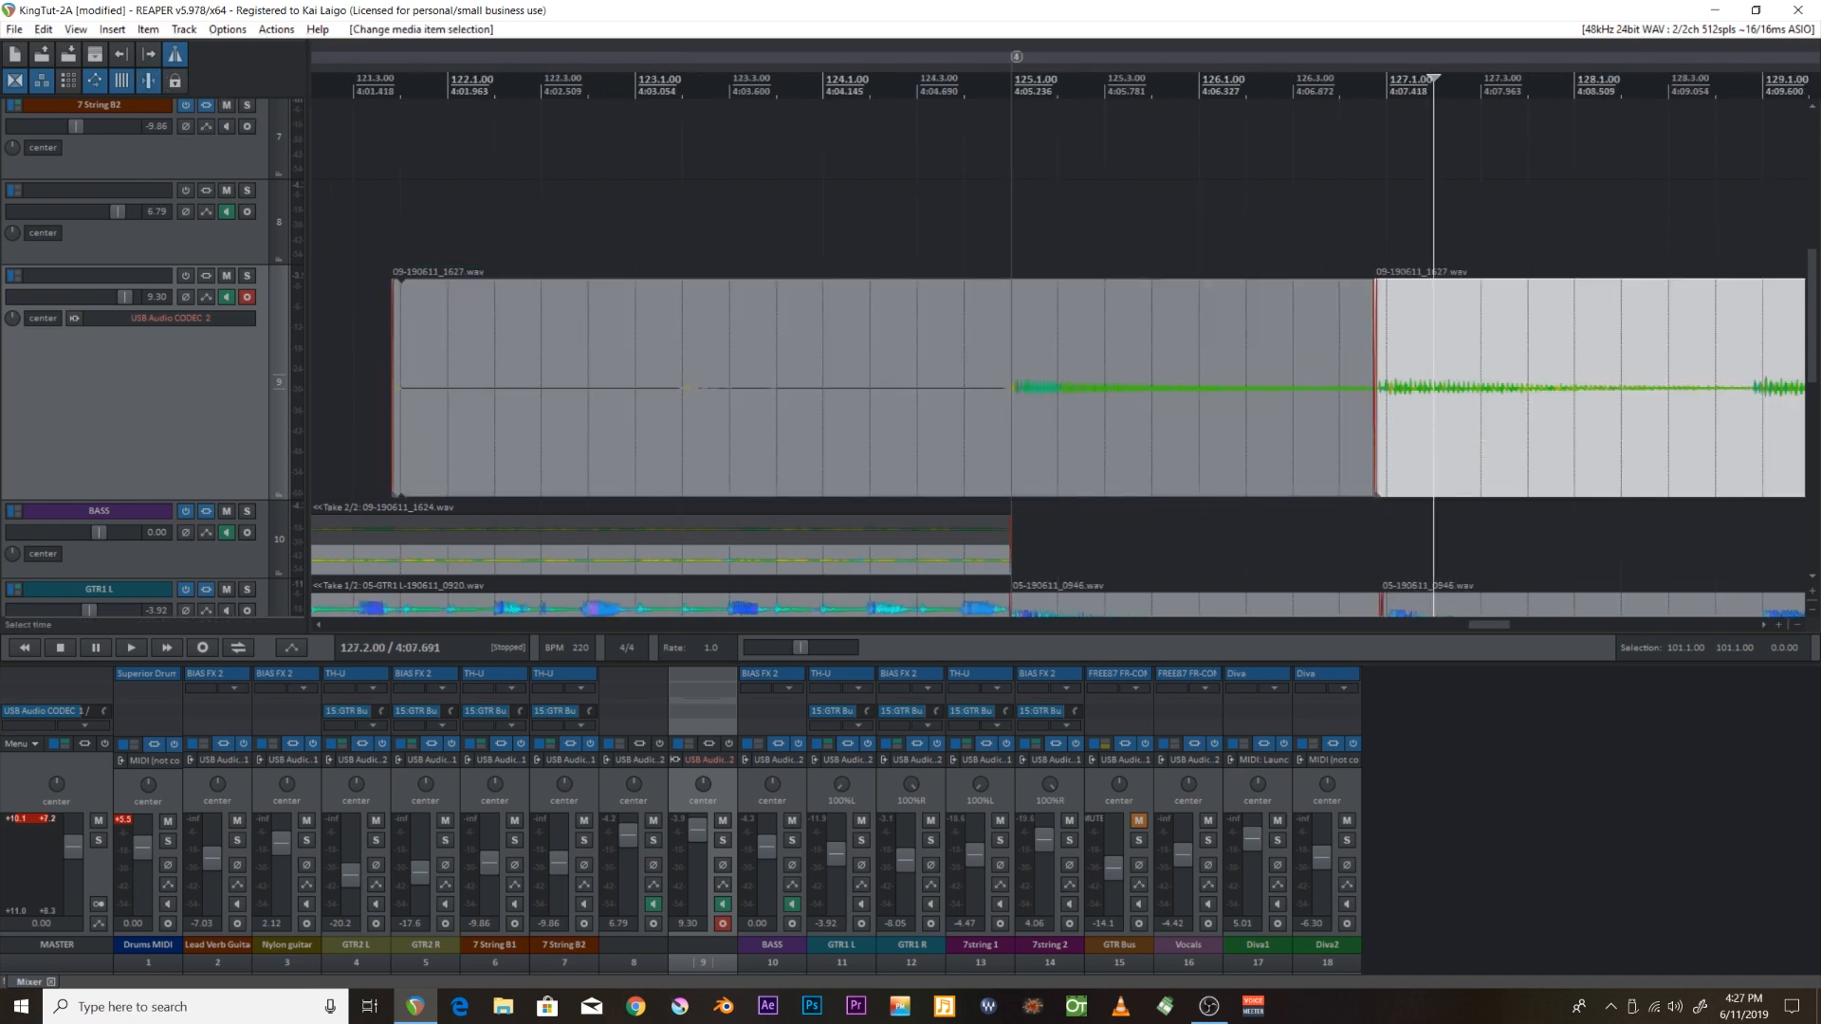
pyautogui.moveTo(394, 399); pyautogui.dragTo(1043, 463)
pyautogui.click(986, 399)
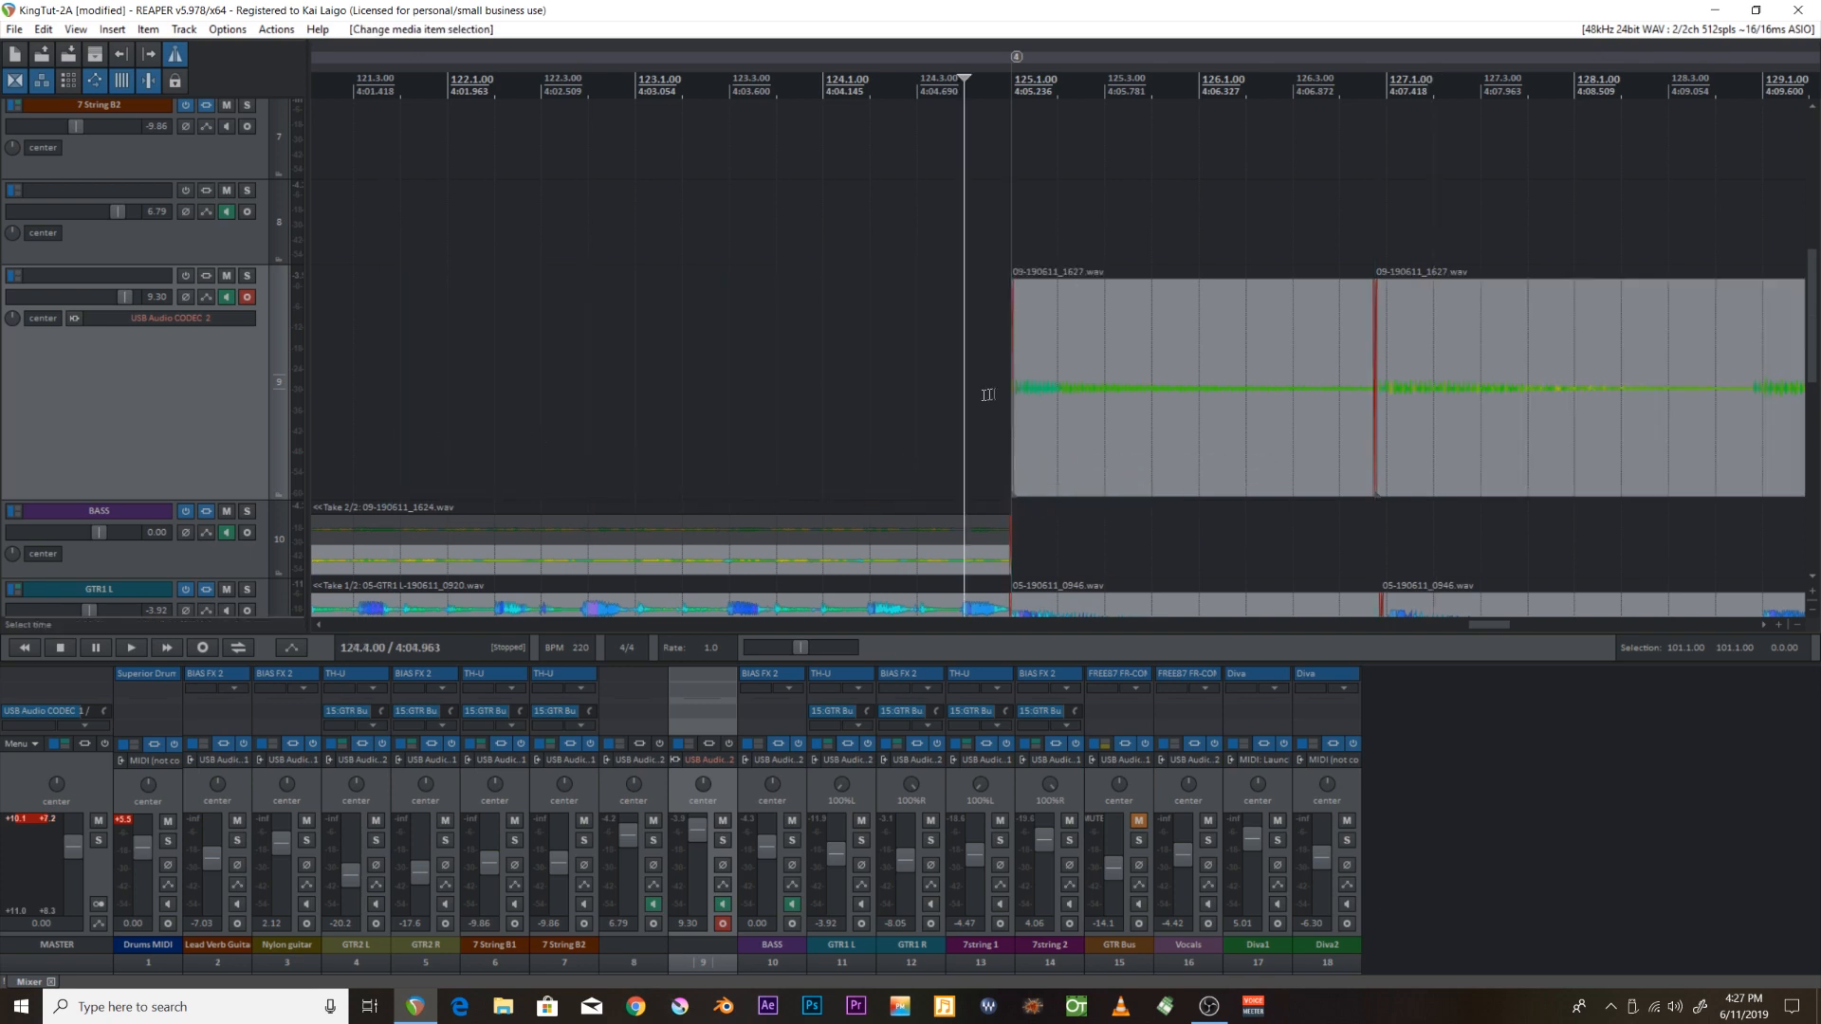
pyautogui.scroll(-3, 988, 396)
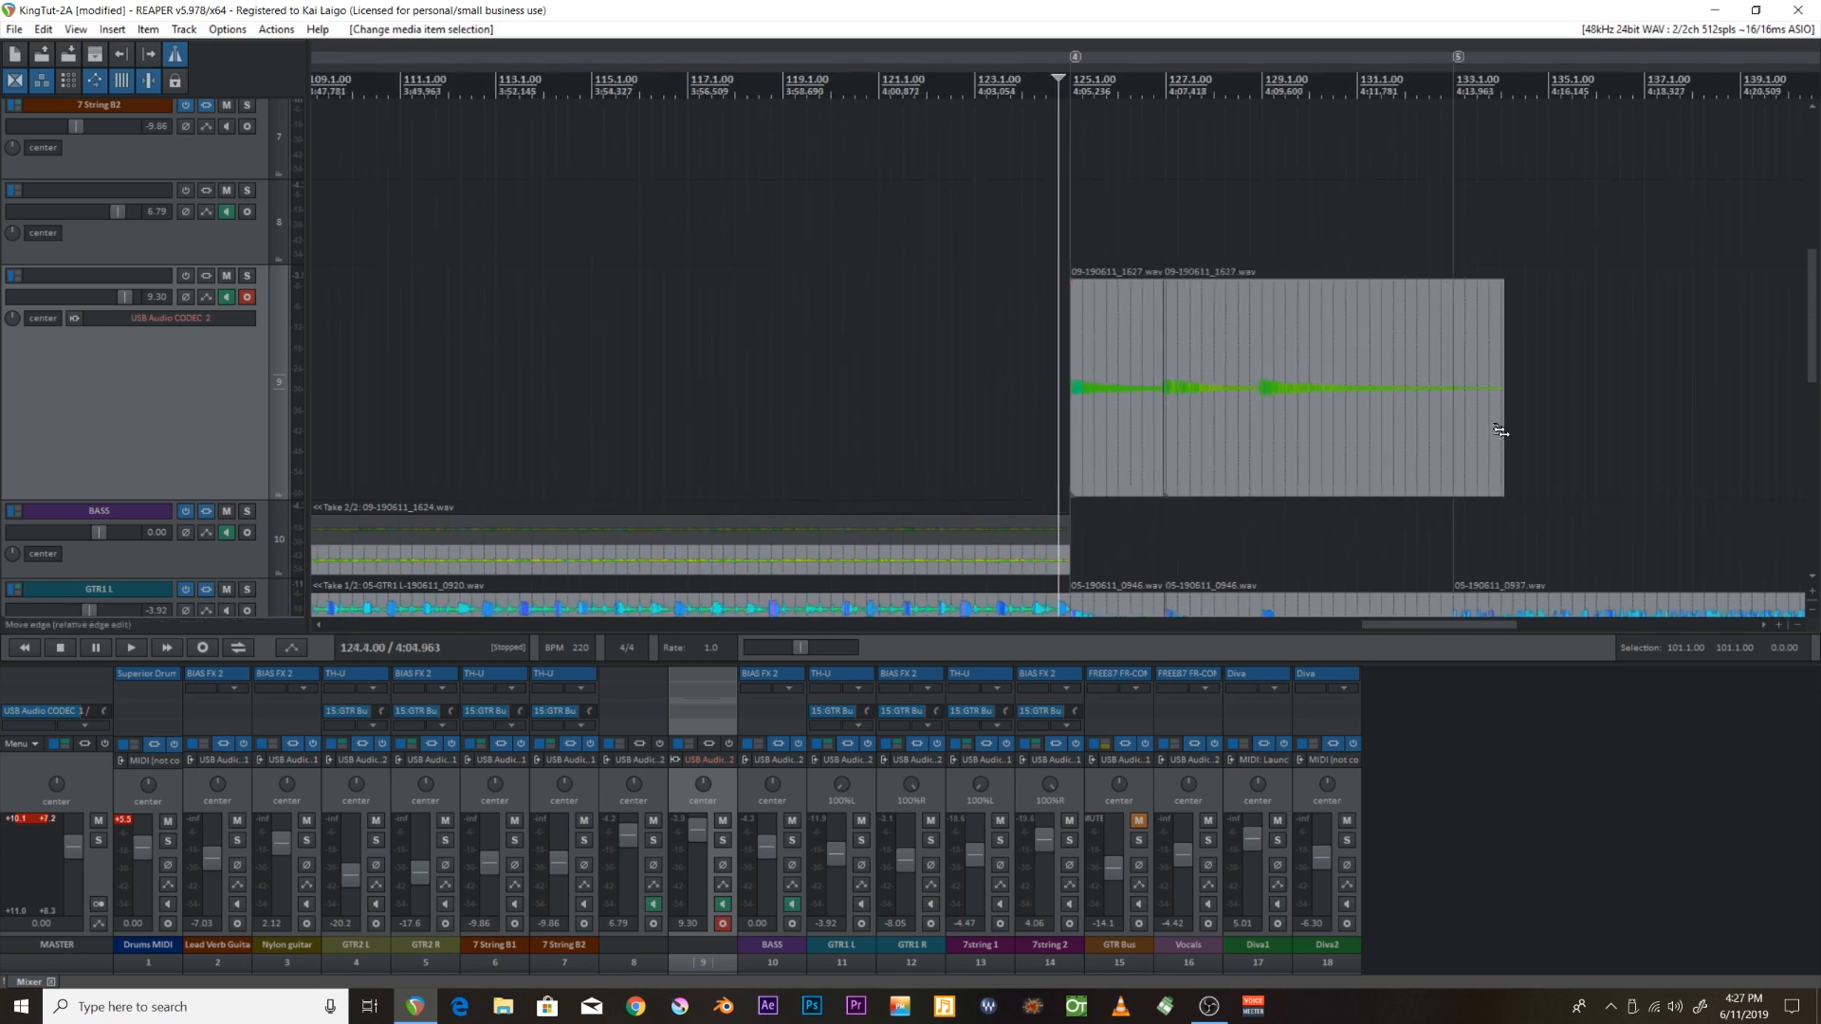
pyautogui.moveTo(1501, 430); pyautogui.dragTo(1447, 439)
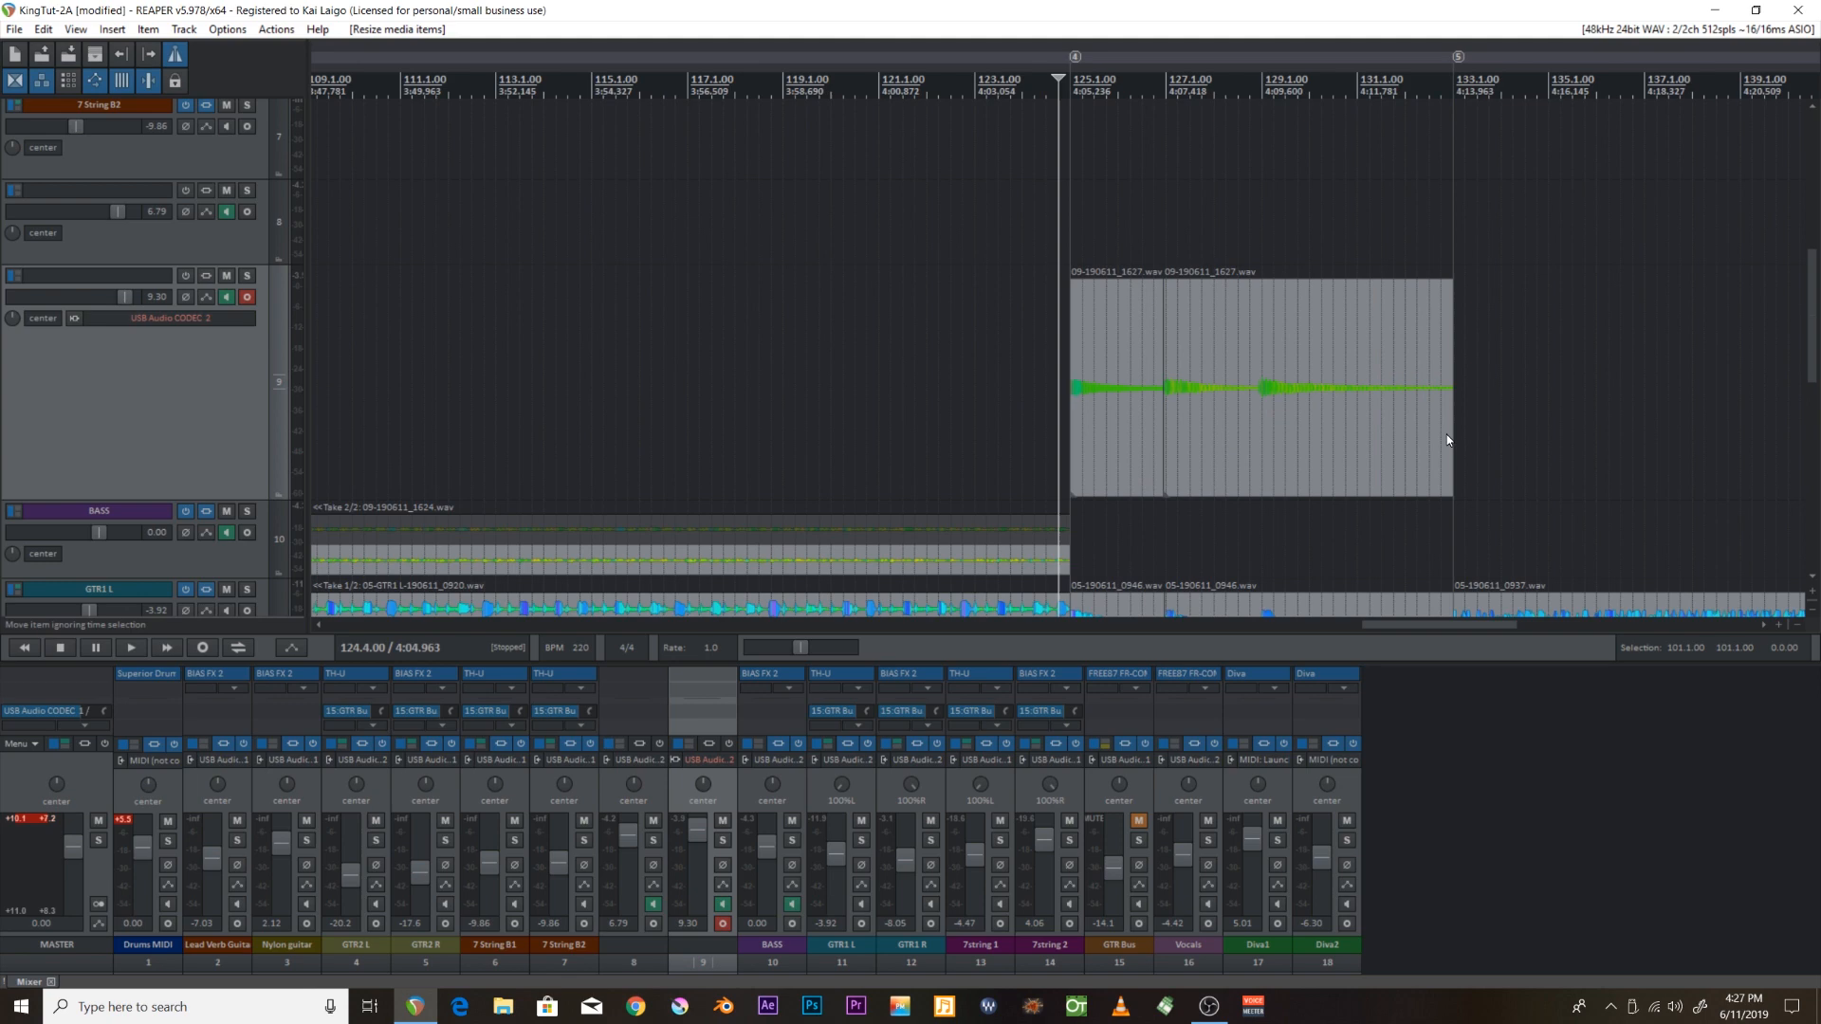
# Select both trimmed pieces of the take and move them onto the BASS track directly after the existing bass items.
pyautogui.click(1115, 428)
pyautogui.scroll(4, 1102, 421)
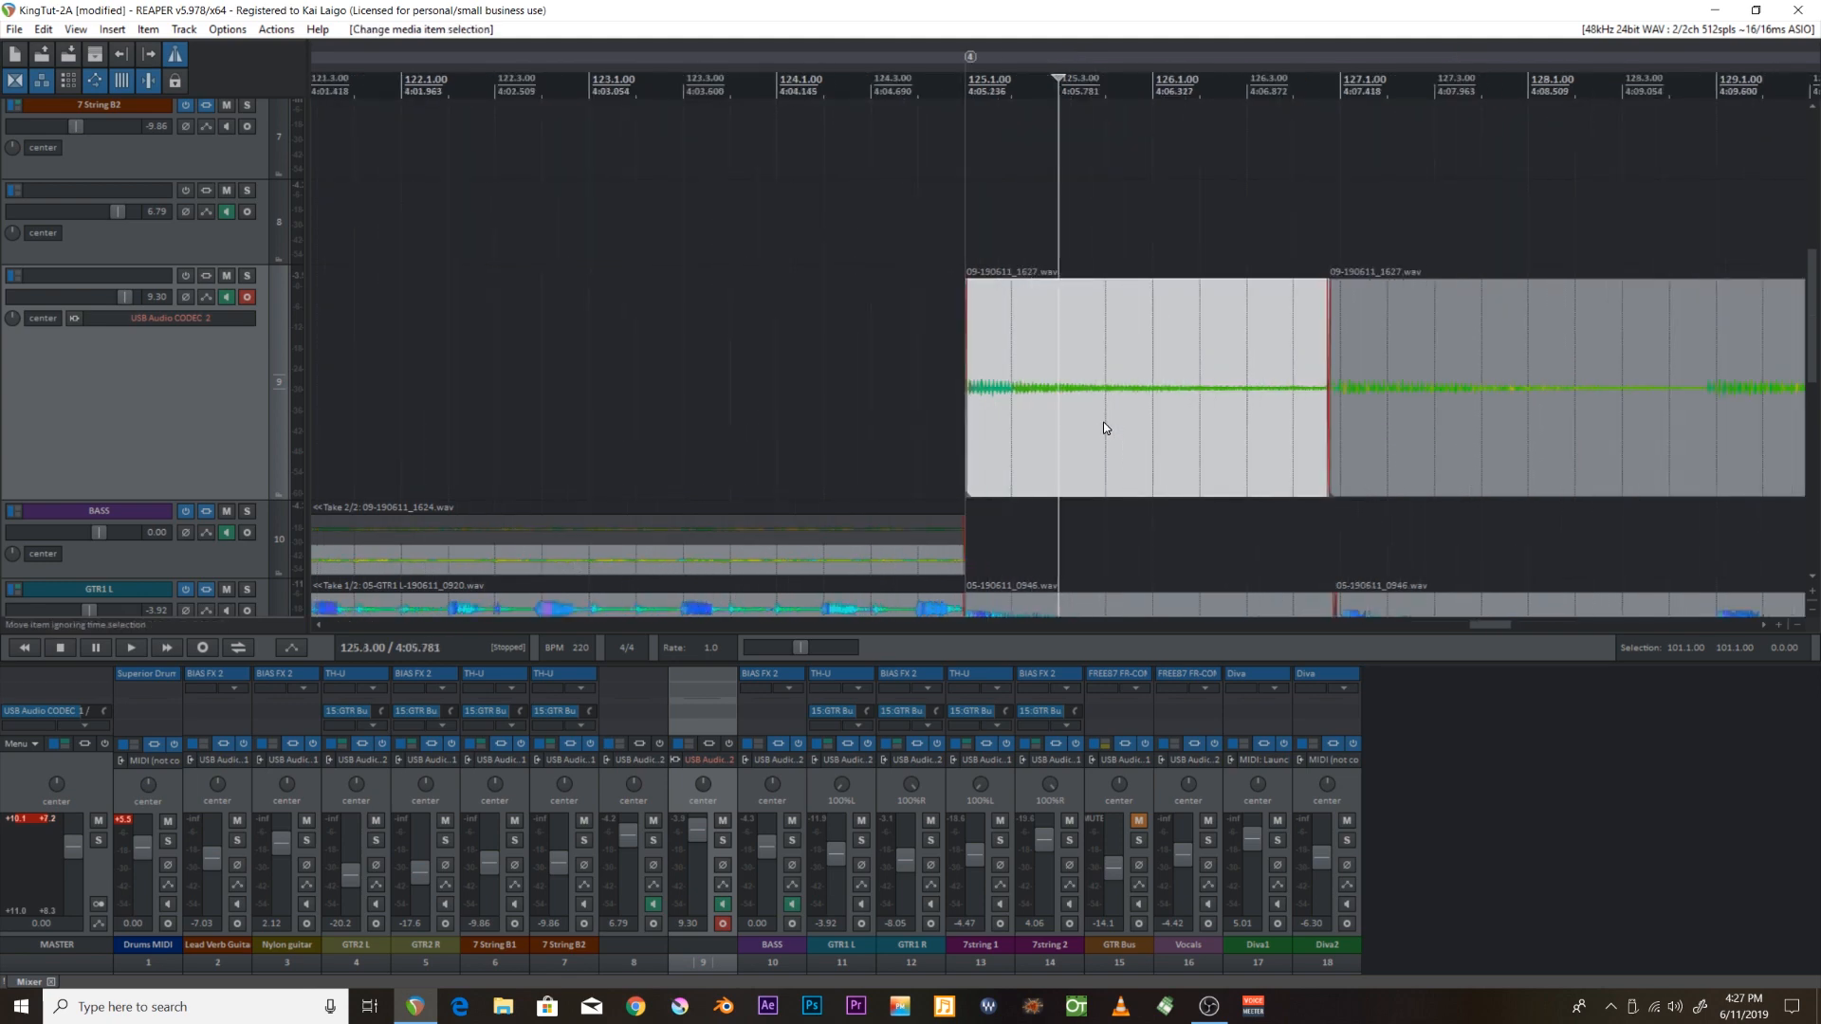
pyautogui.keyDown('ctrl'); pyautogui.click(1498, 466); pyautogui.keyUp('ctrl')
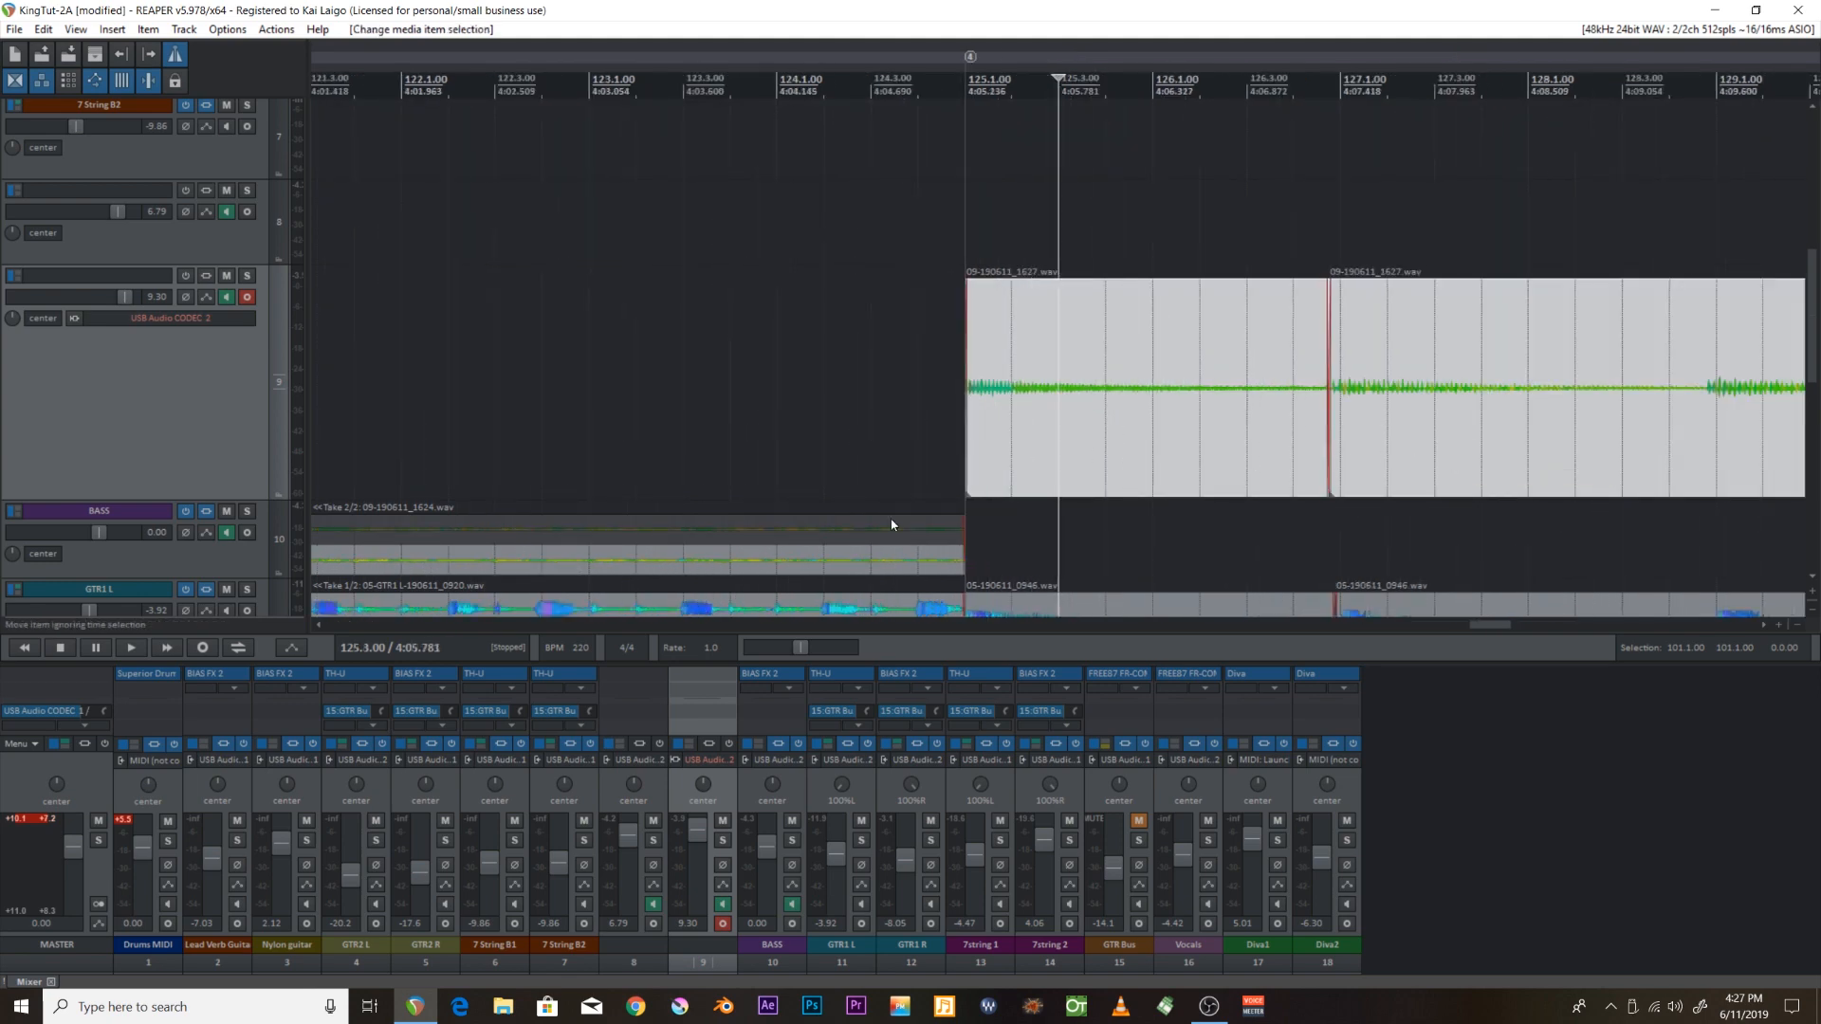
pyautogui.moveTo(1067, 465); pyautogui.dragTo(1047, 515)
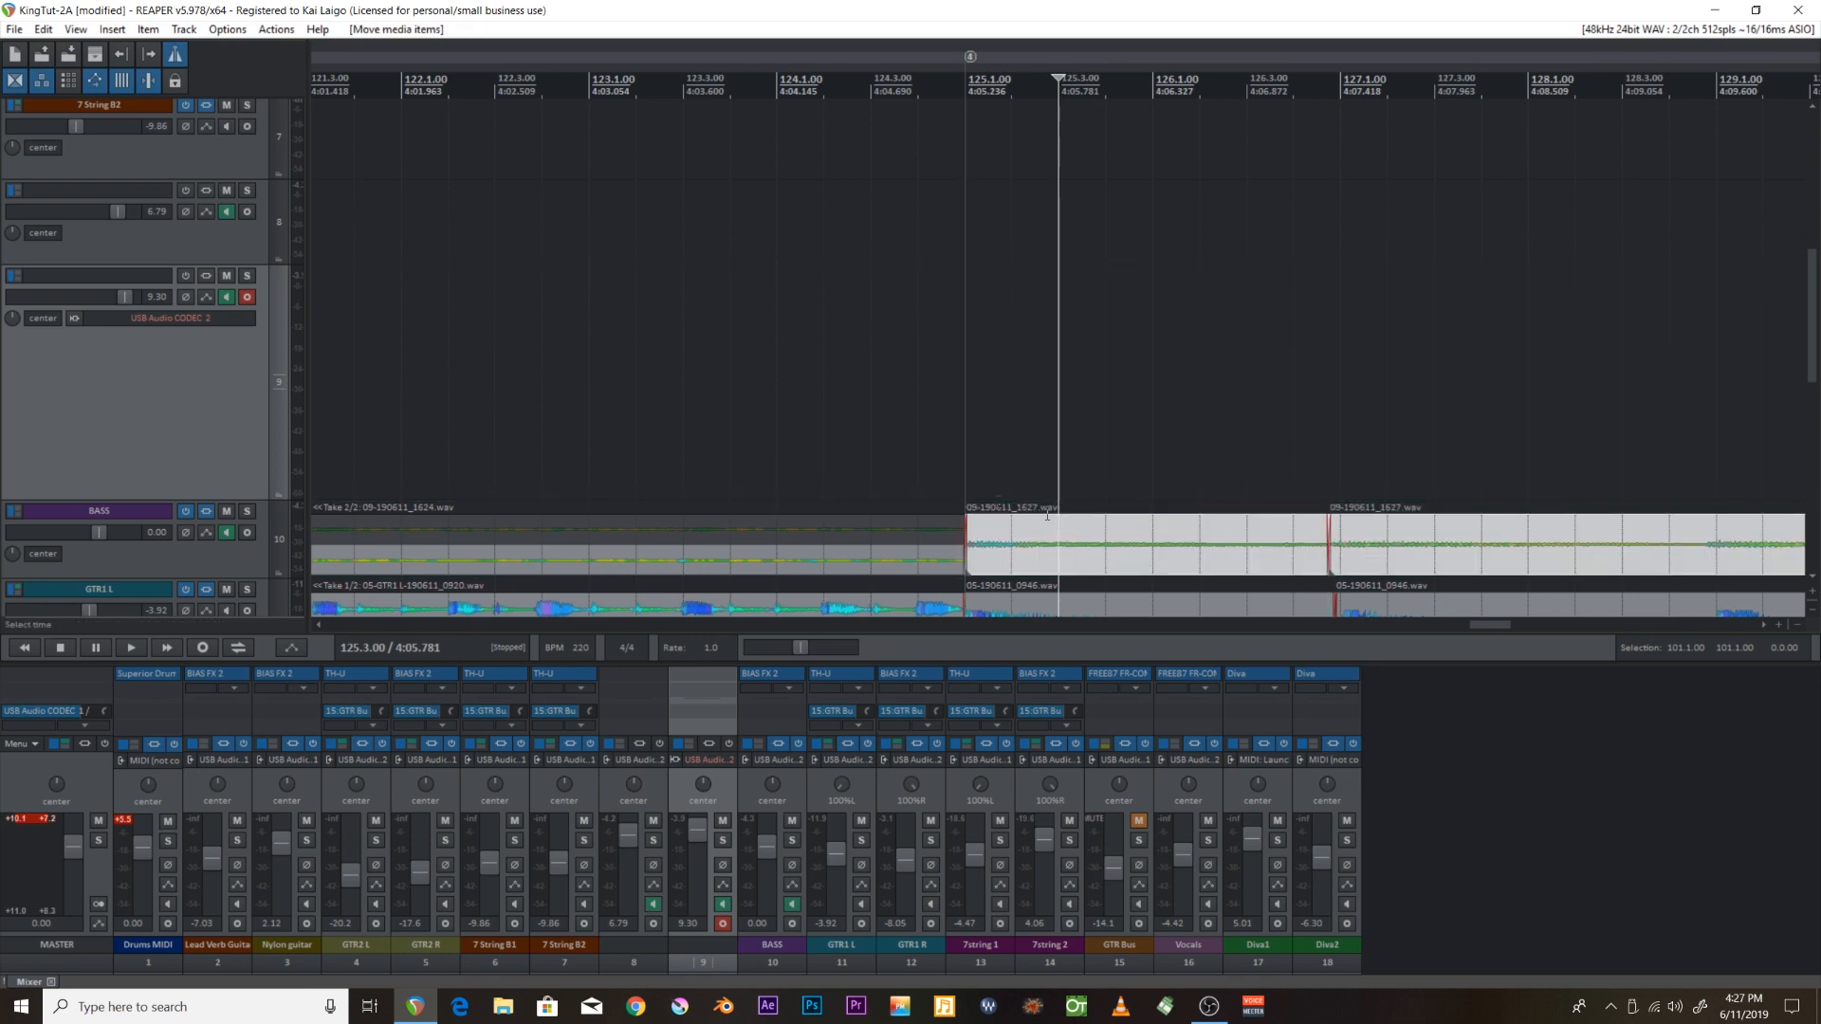
# Play the bass part from just before marker 4 to about marker 5 to check the join and the new section.
pyautogui.click(872, 81)
pyautogui.press('space')
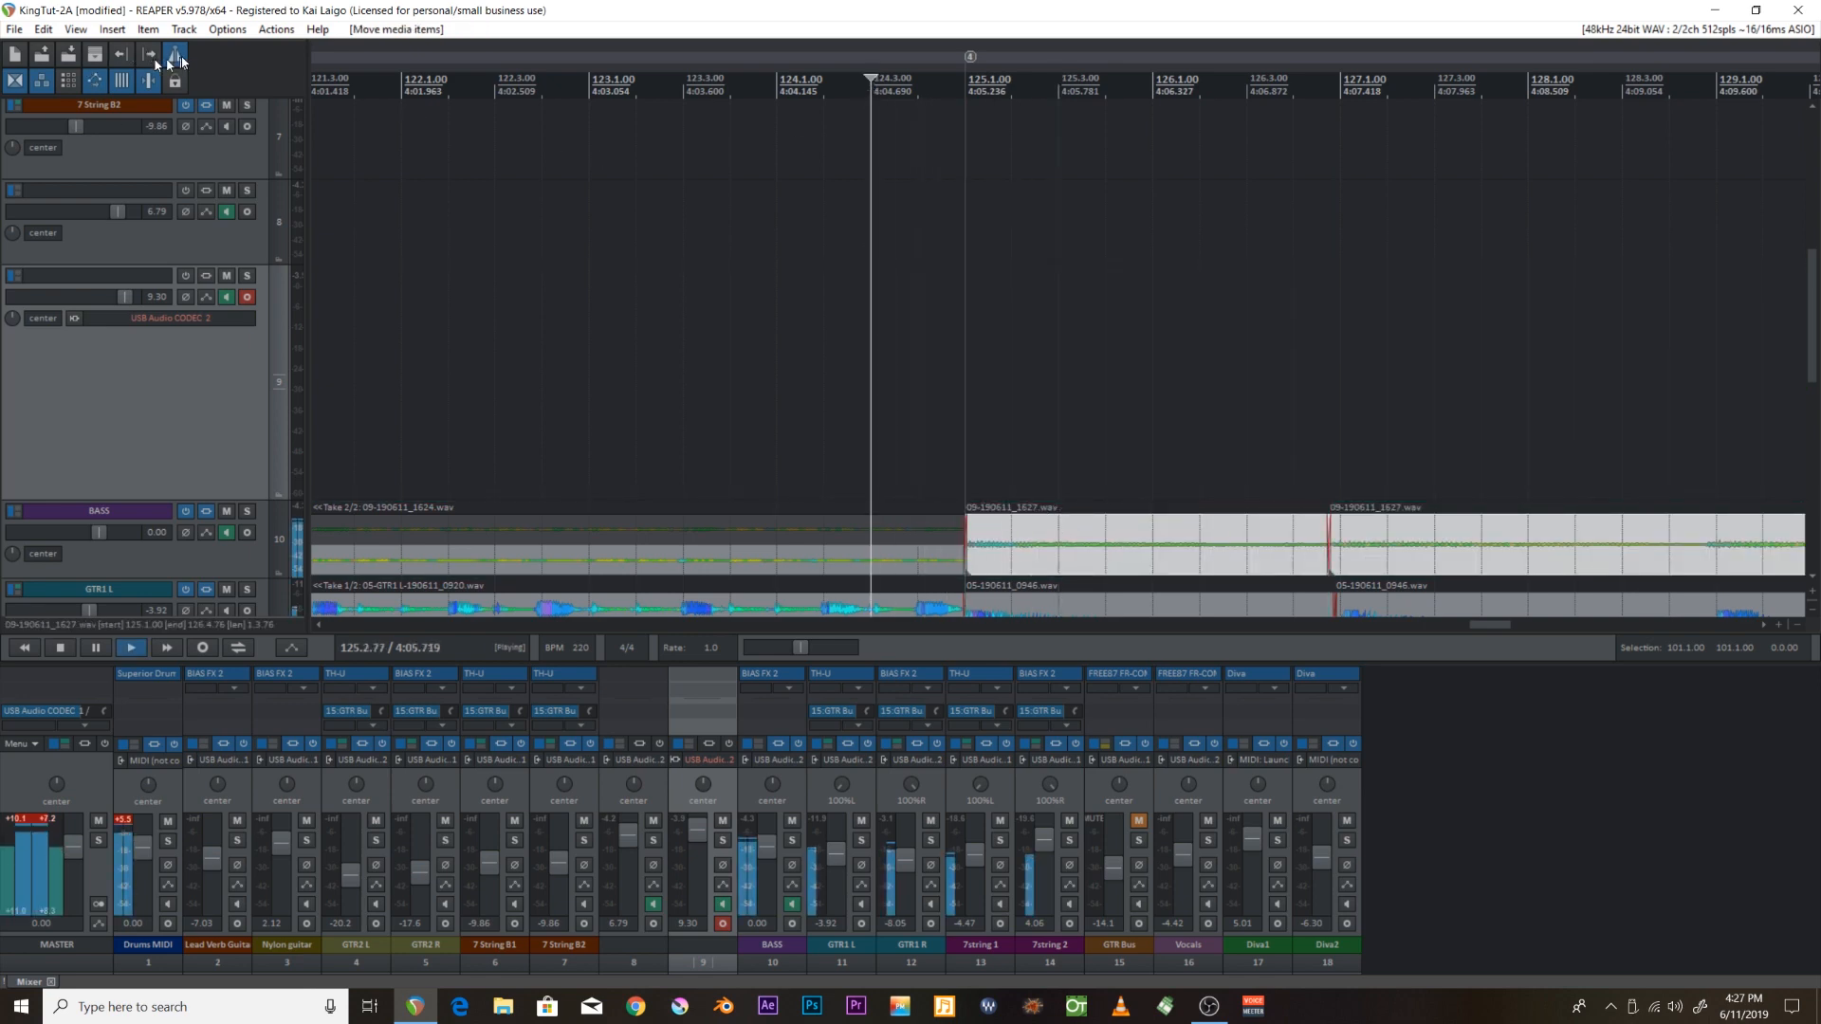
pyautogui.scroll(-3, 1189, 177)
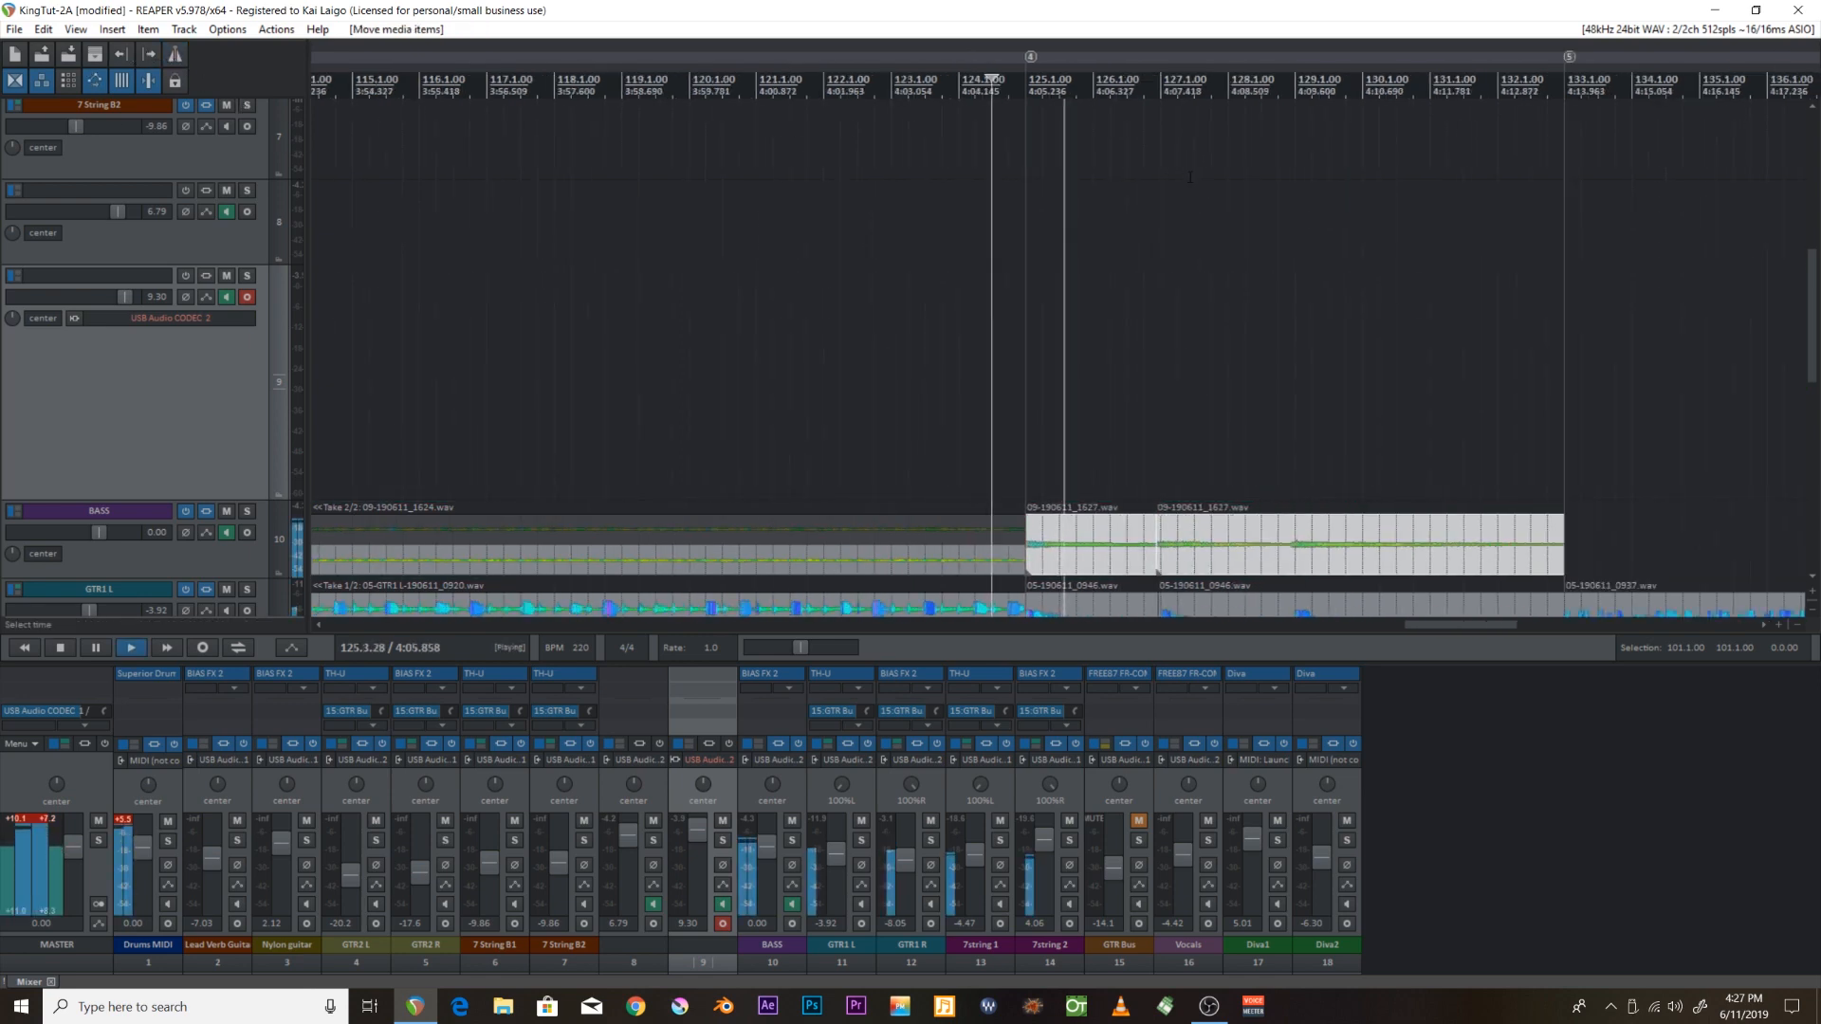
pyautogui.scroll(-2, 1189, 177)
pyautogui.scroll(3, 1204, 209)
pyautogui.scroll(-3, 1232, 259)
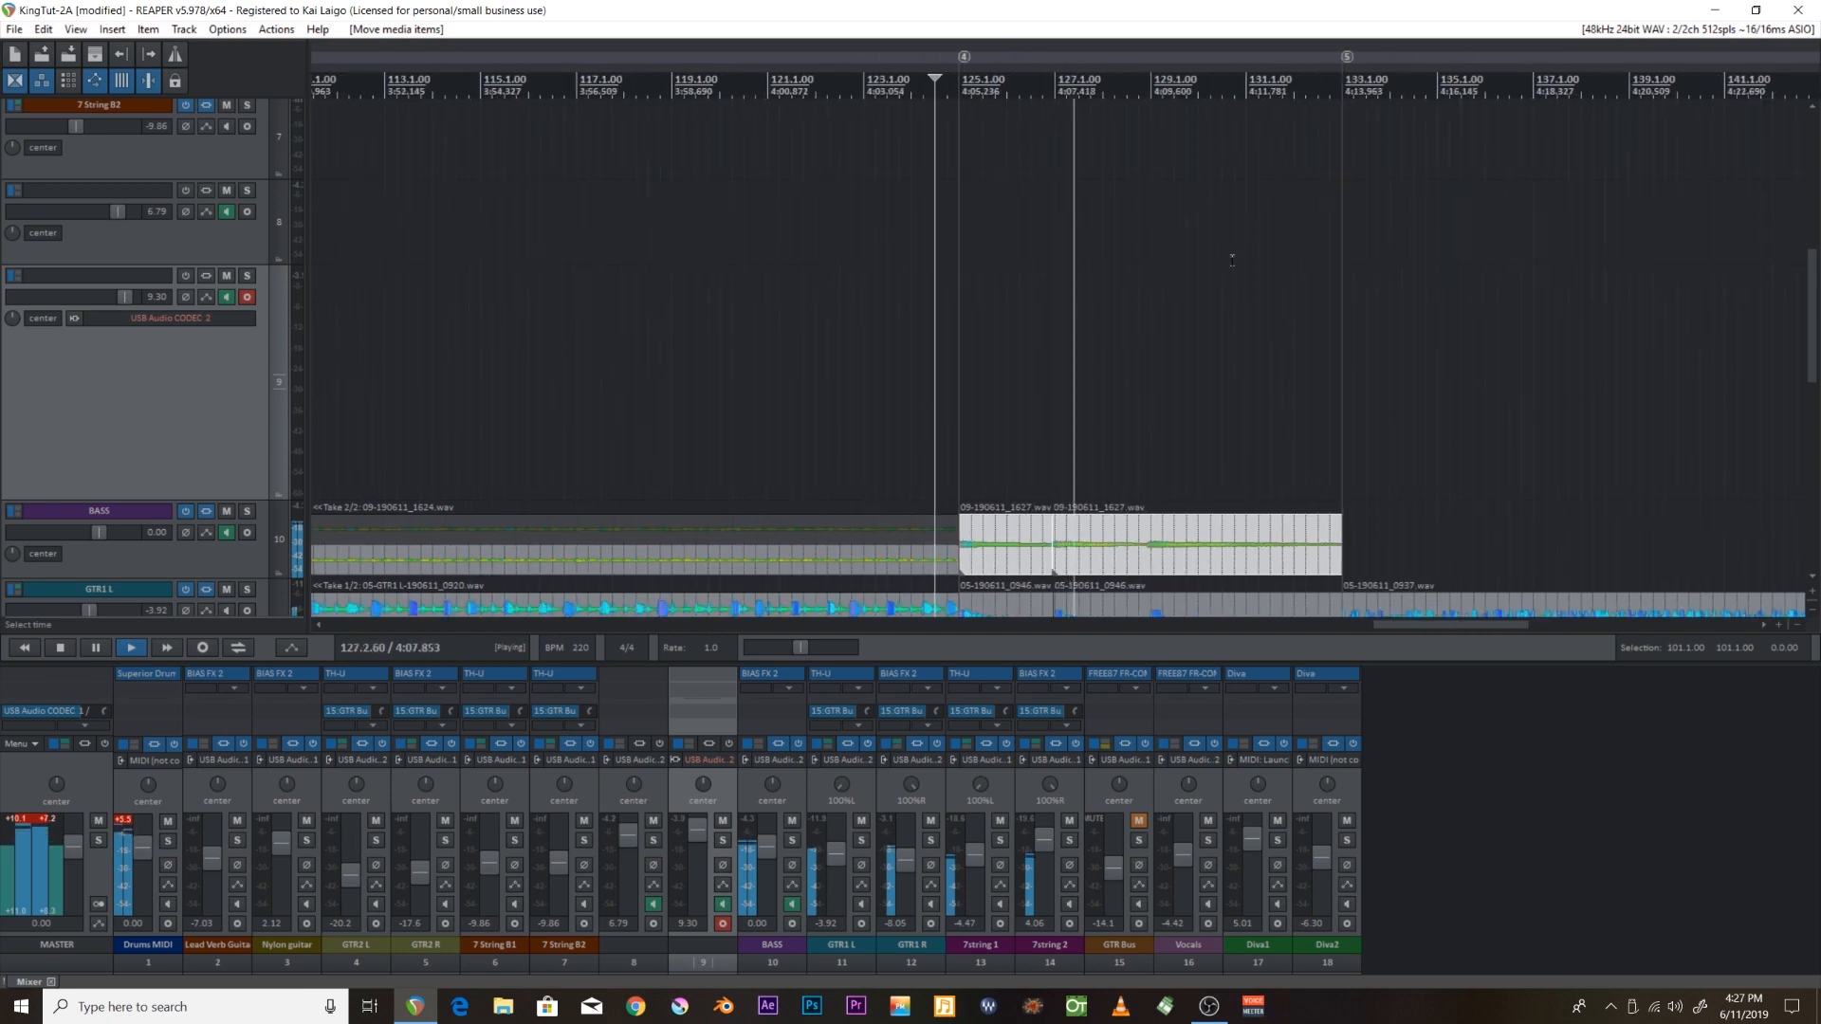
pyautogui.scroll(3, 1232, 259)
pyautogui.scroll(-3, 1232, 259)
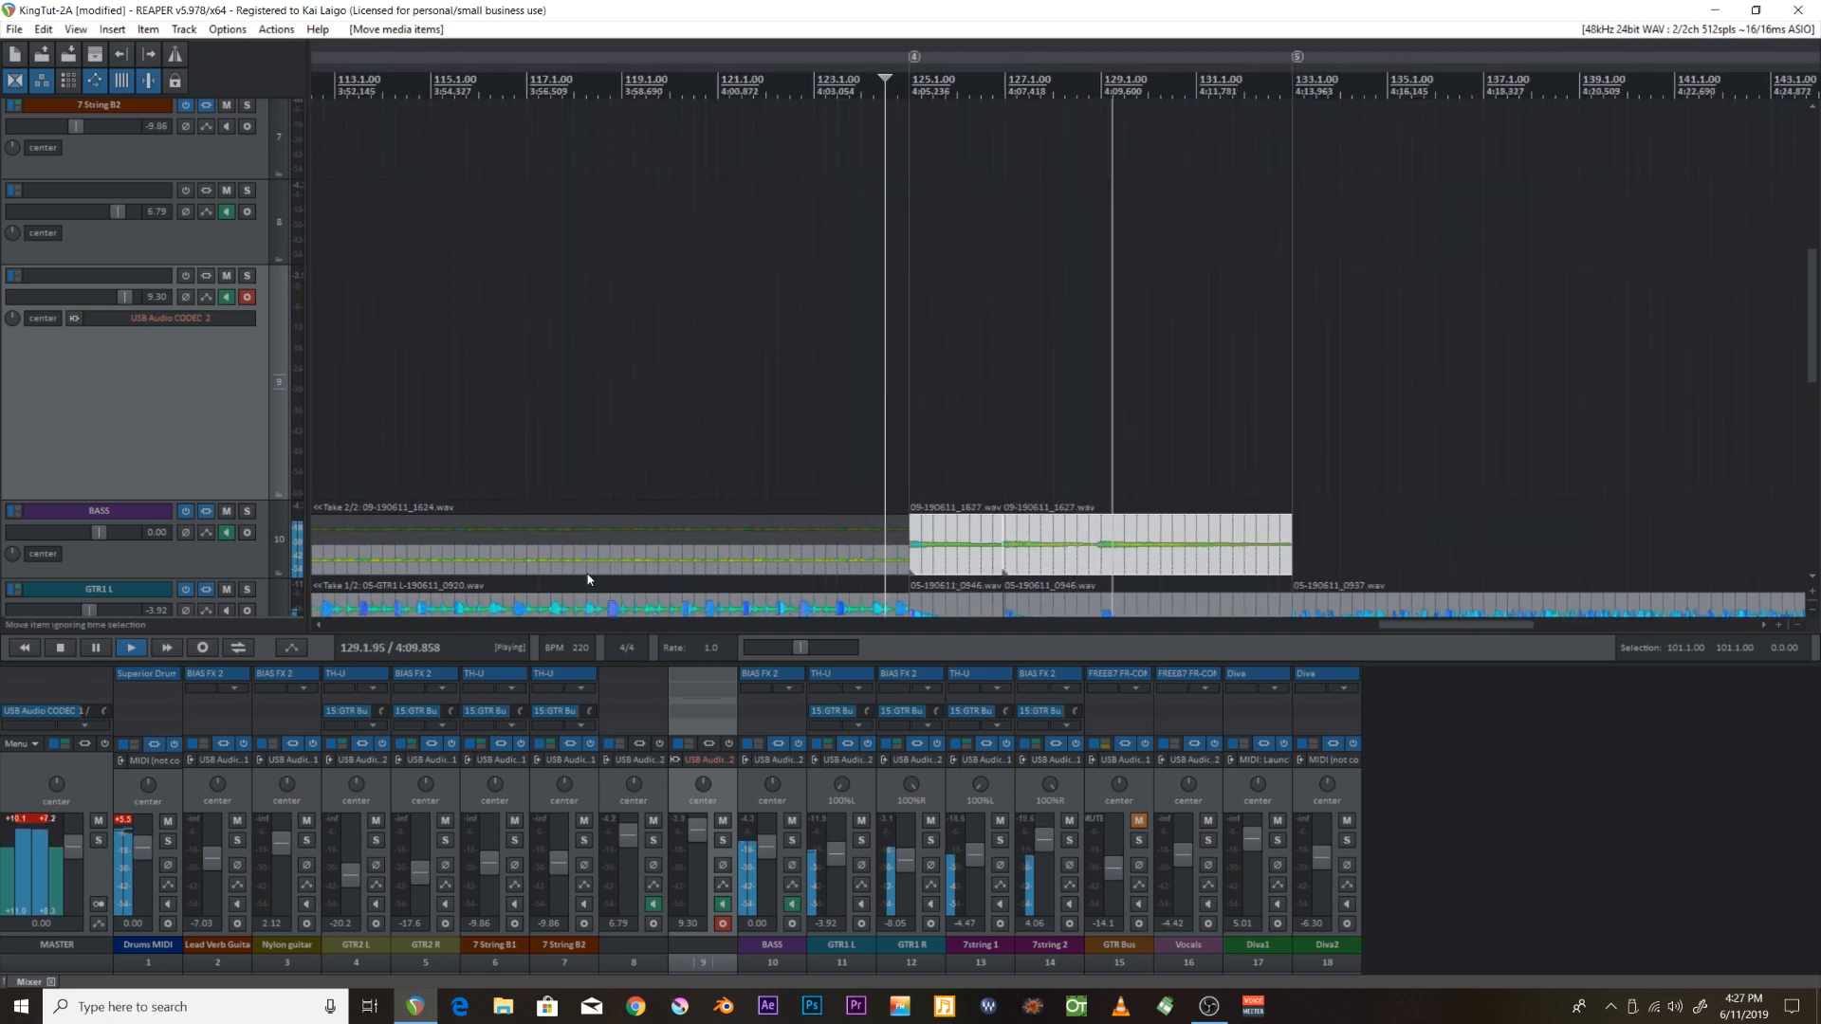
pyautogui.scroll(-4, 622, 516)
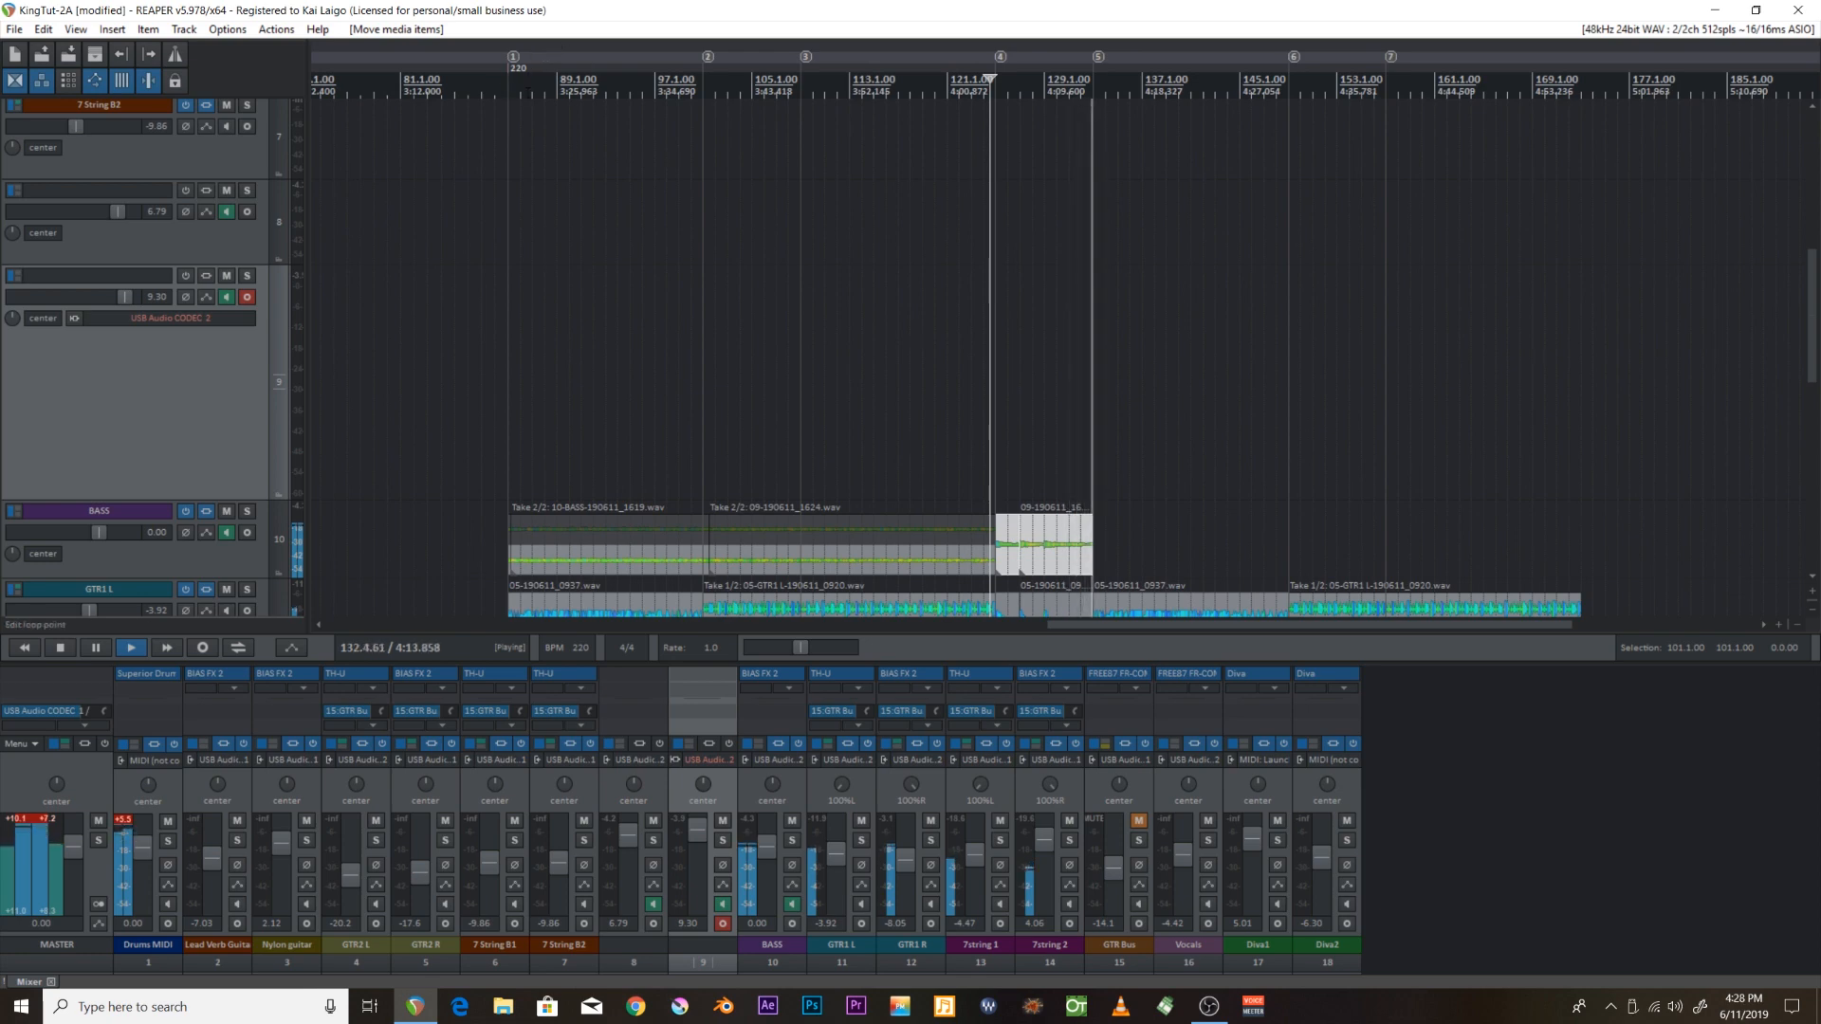
pyautogui.press('space')
# Select and copy the BASS track items that span marker 1 to marker 4.
pyautogui.click(530, 92)
pyautogui.scroll(3, 772, 417)
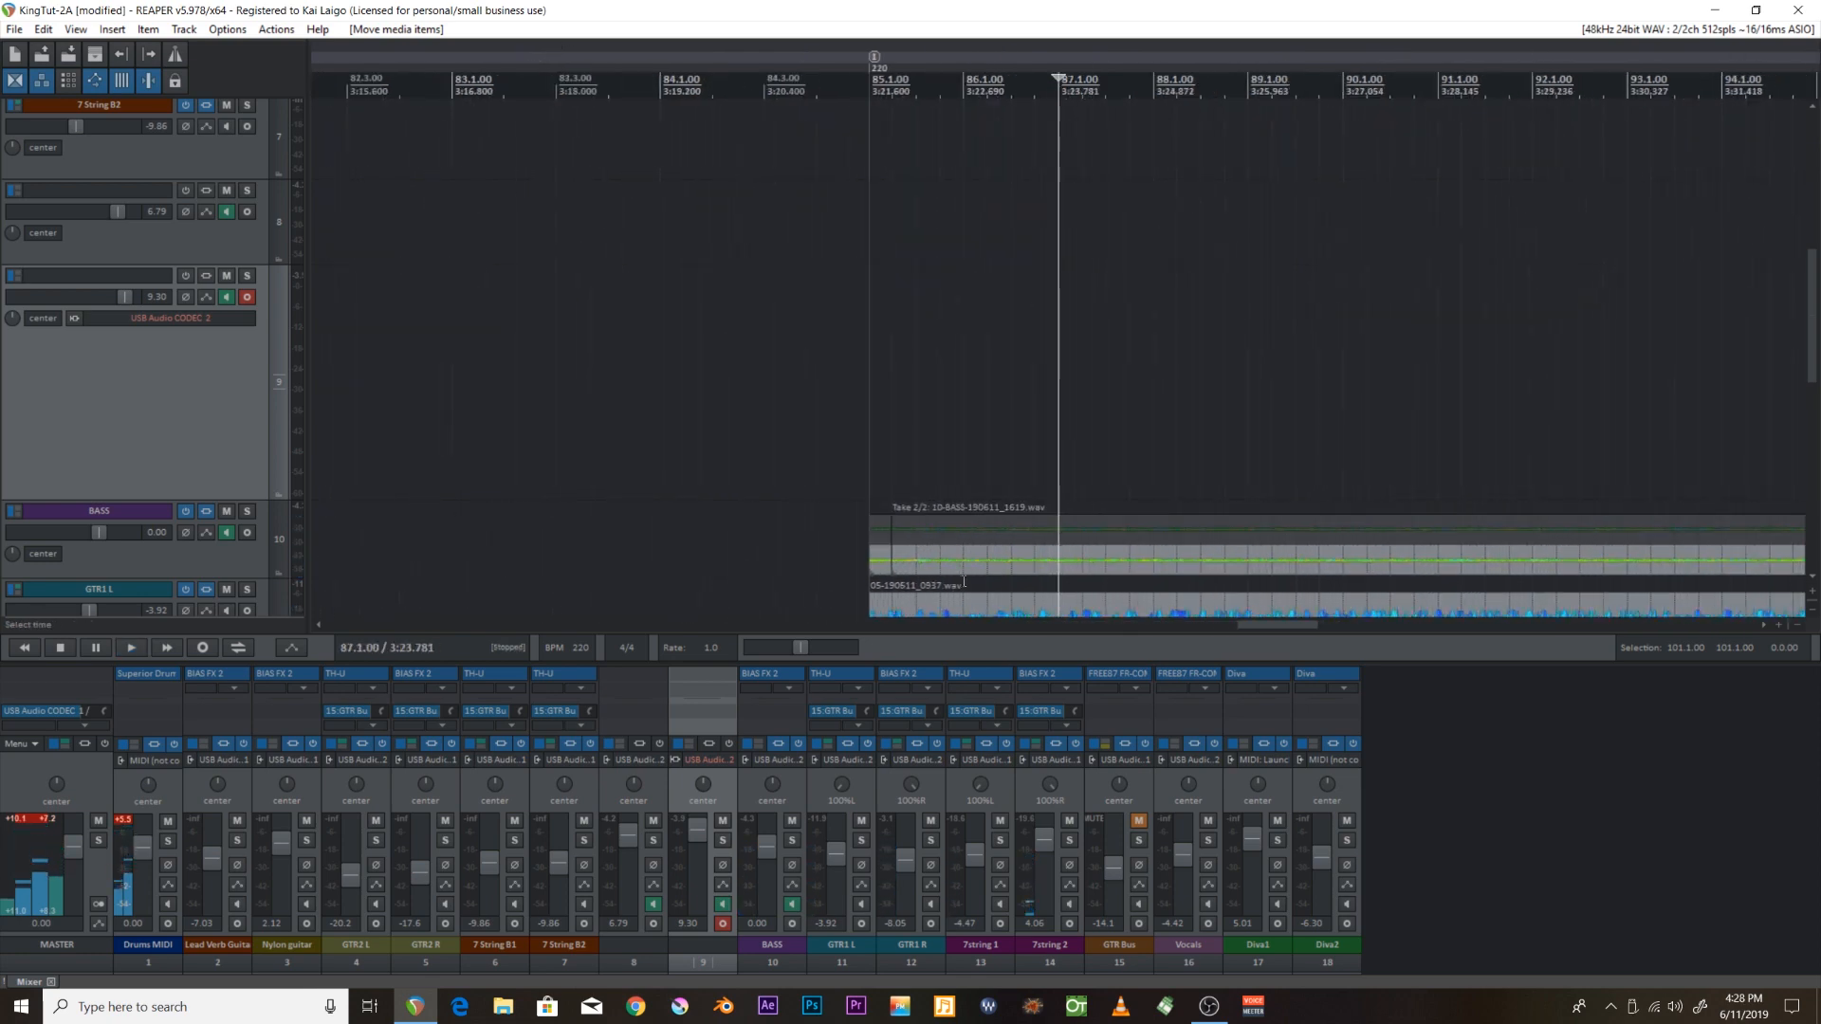
pyautogui.click(887, 567)
pyautogui.scroll(-3, 934, 561)
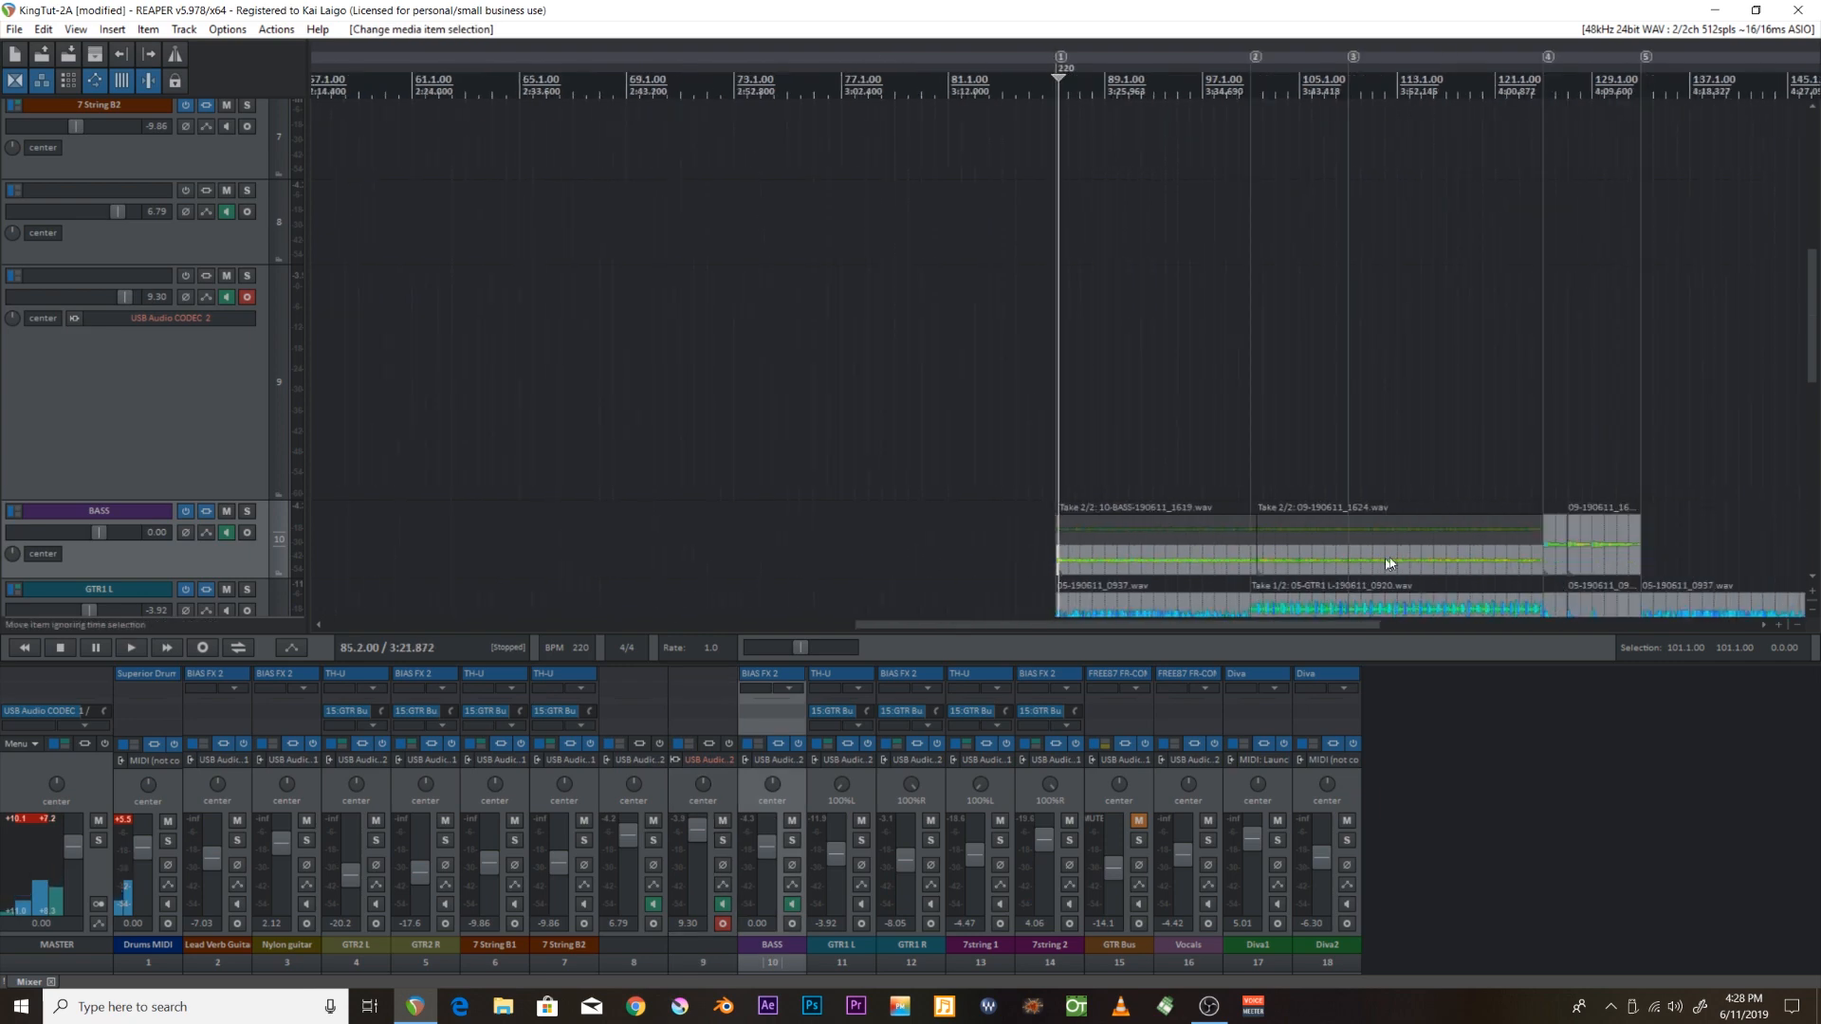
pyautogui.keyDown('shift'); pyautogui.click(1412, 572); pyautogui.keyUp('shift')
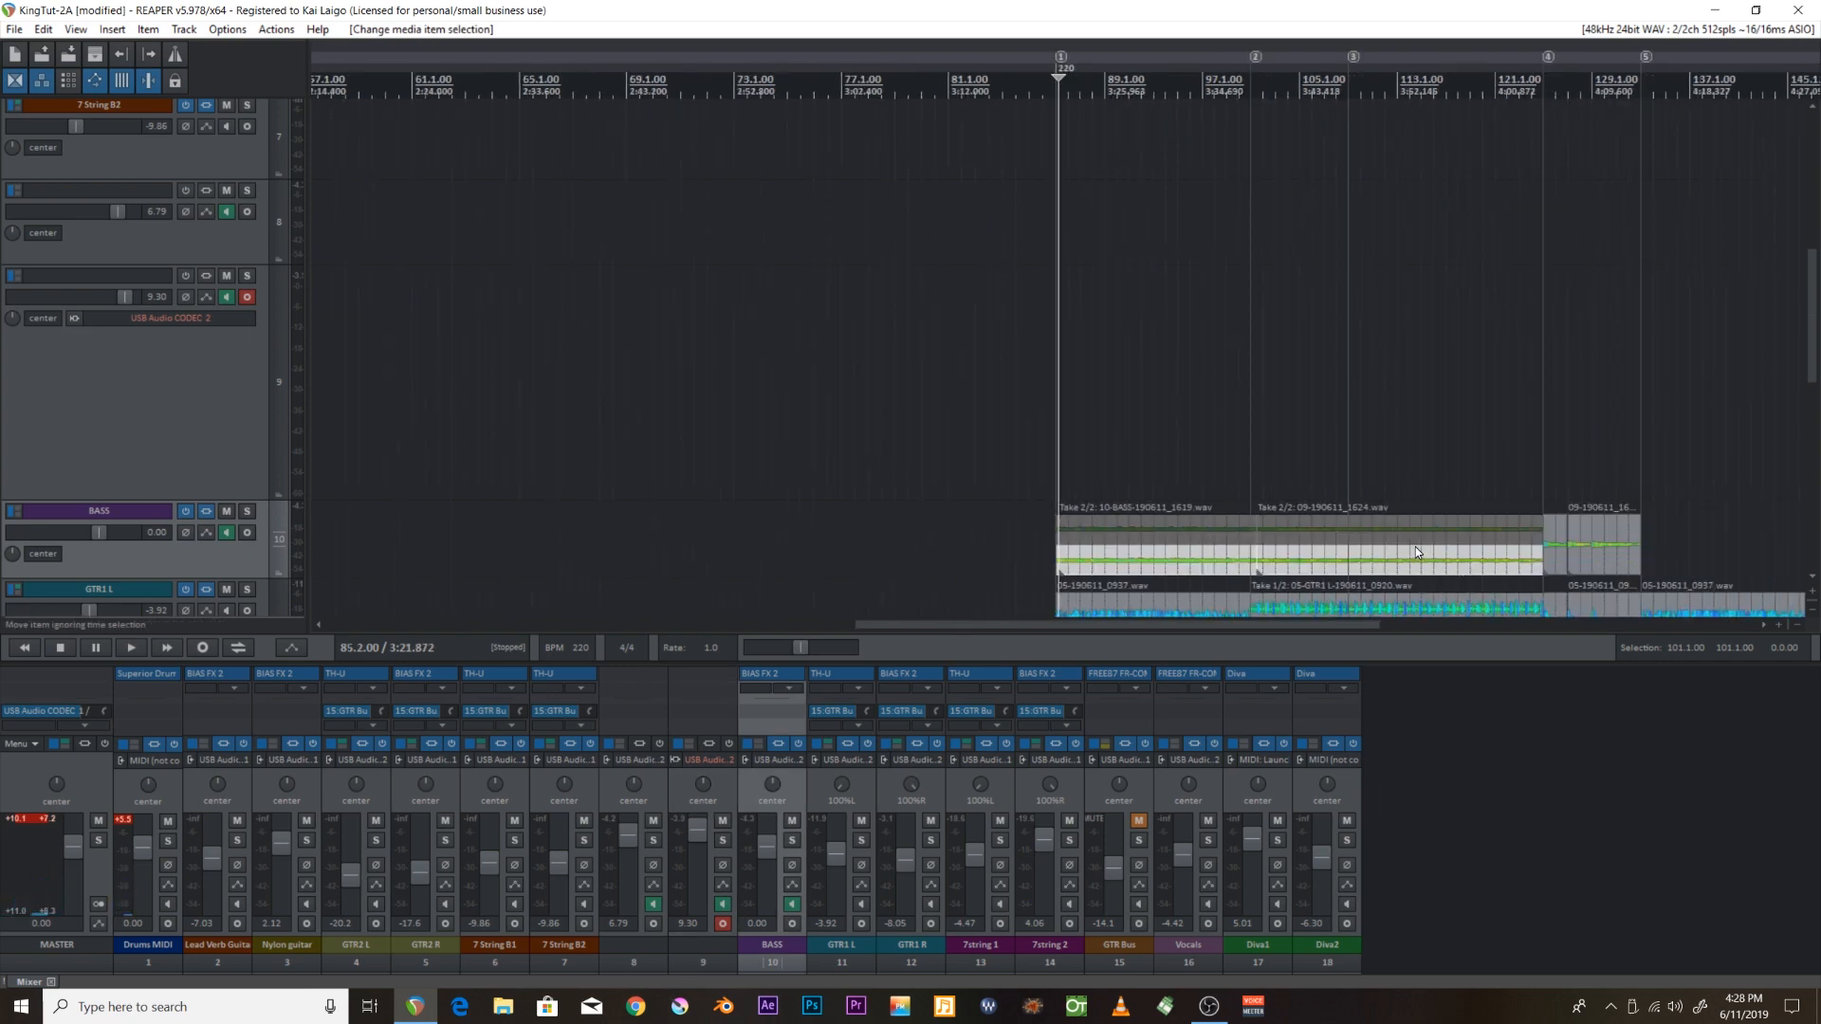
pyautogui.scroll(-2, 1454, 533)
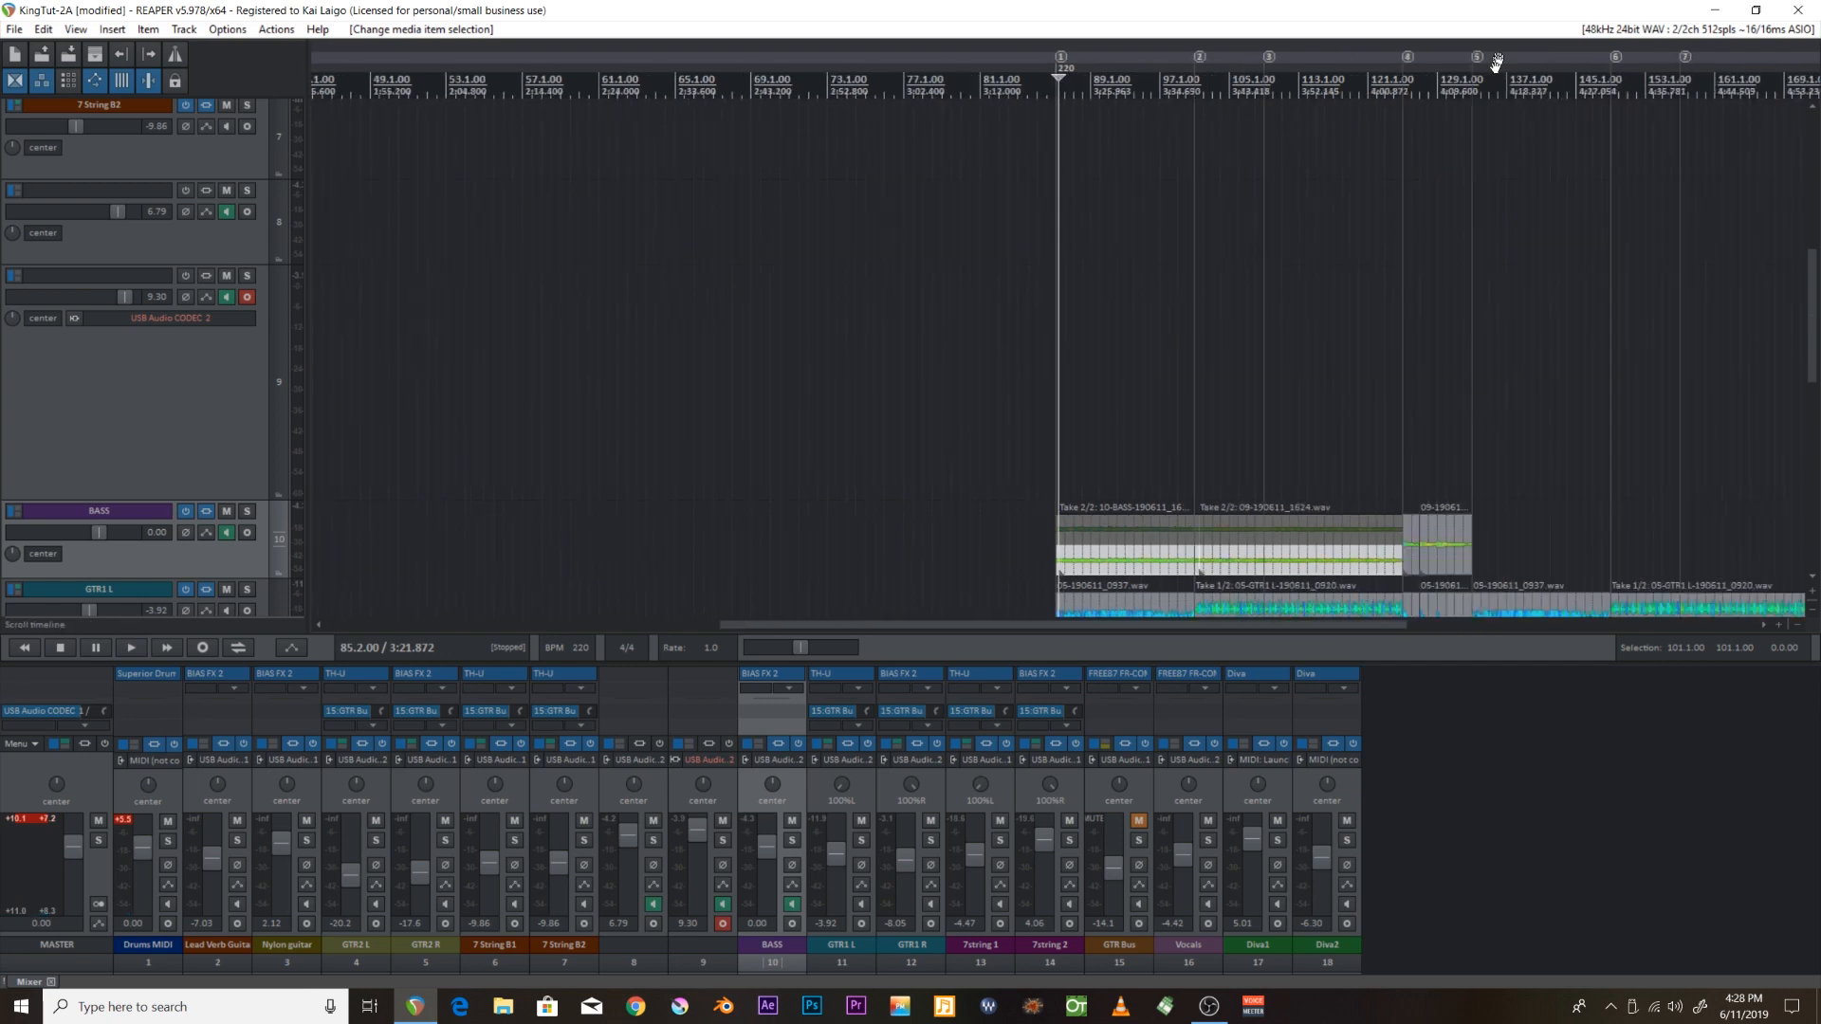
# Paste the copied bass items on the BASS track at marker 5, 133.1.00, directly after the last bass piece.
pyautogui.click(1495, 62)
pyautogui.scroll(10, 1309, 351)
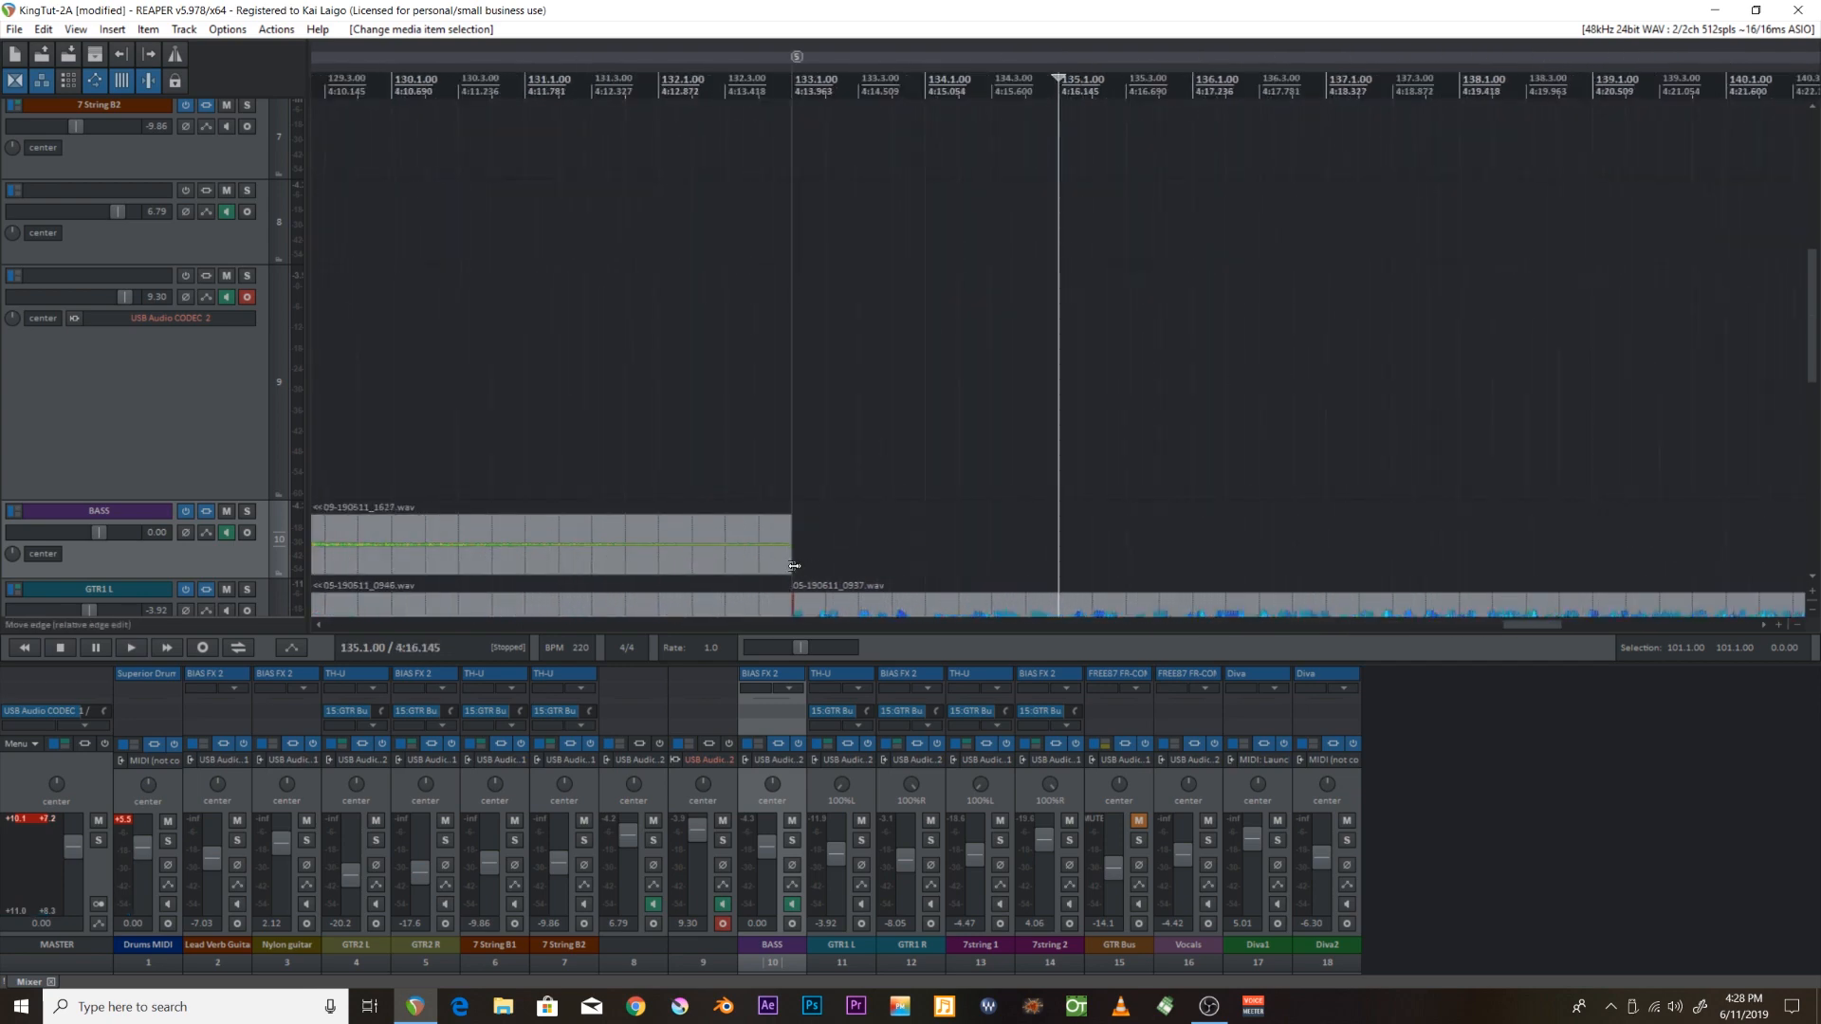
pyautogui.click(792, 566)
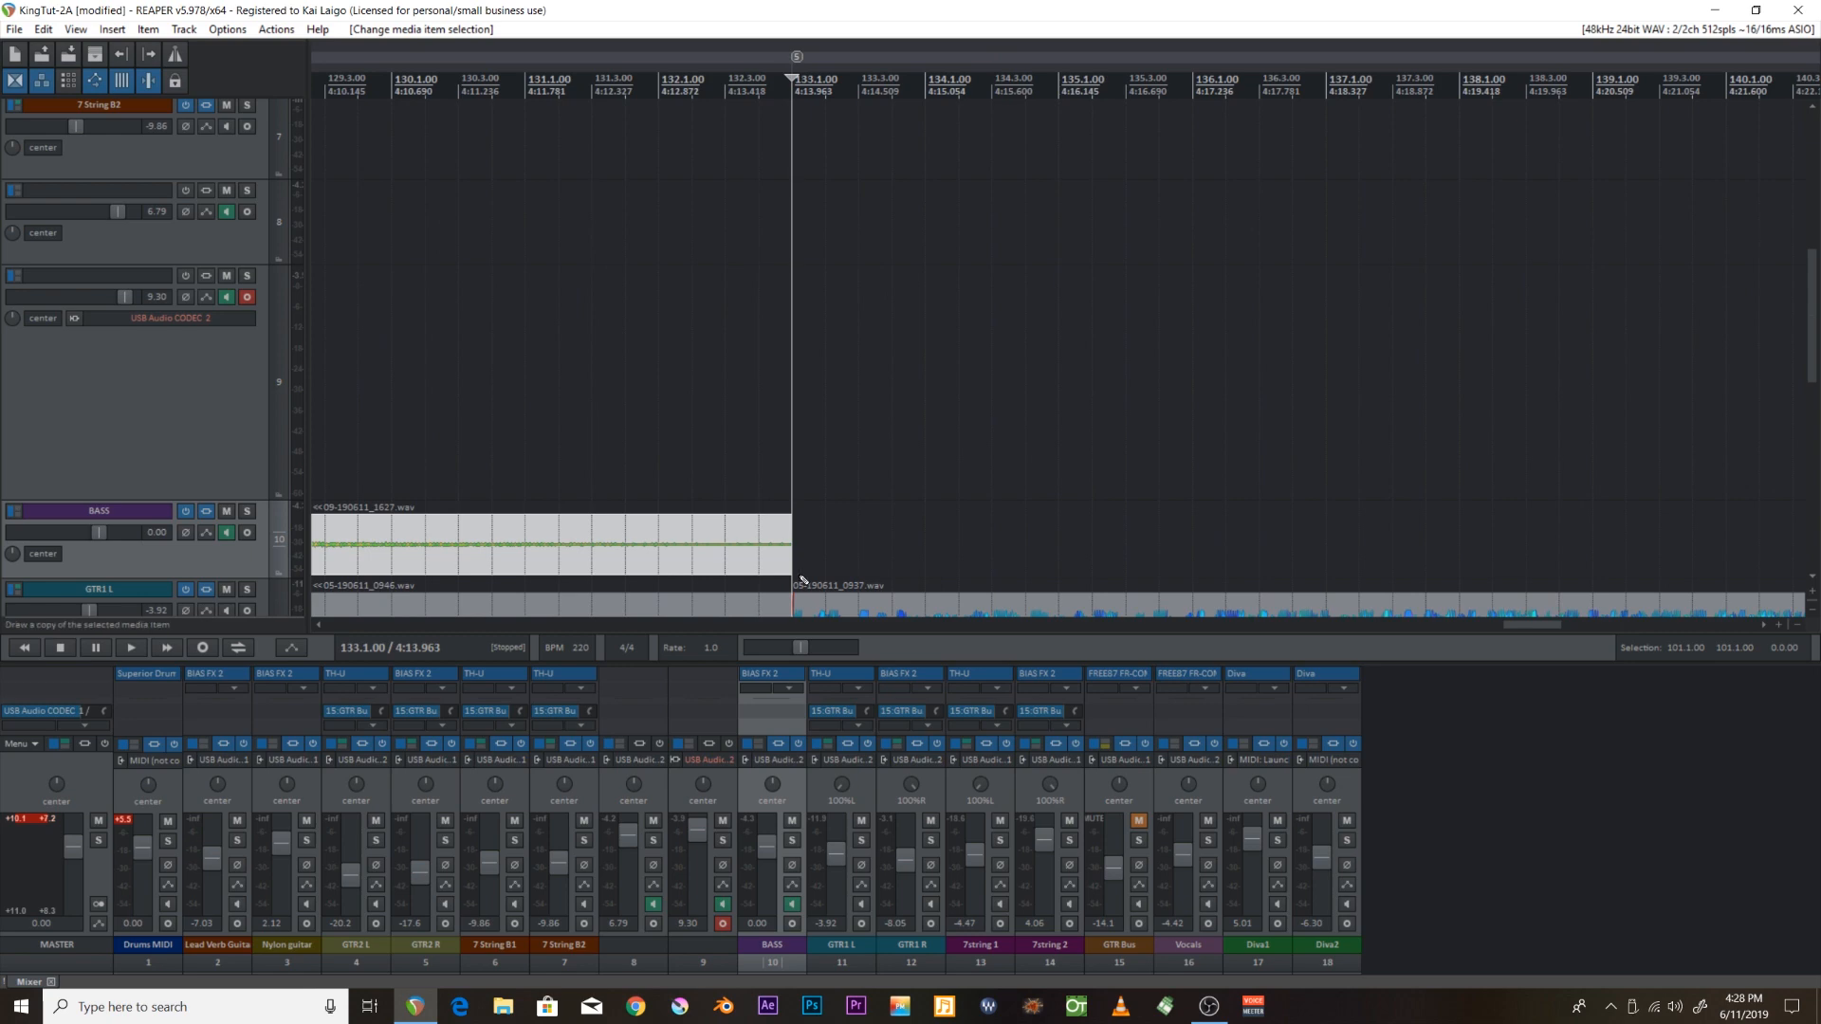
pyautogui.hotkey('ctrl', 'v')
pyautogui.scroll(-3, 825, 479)
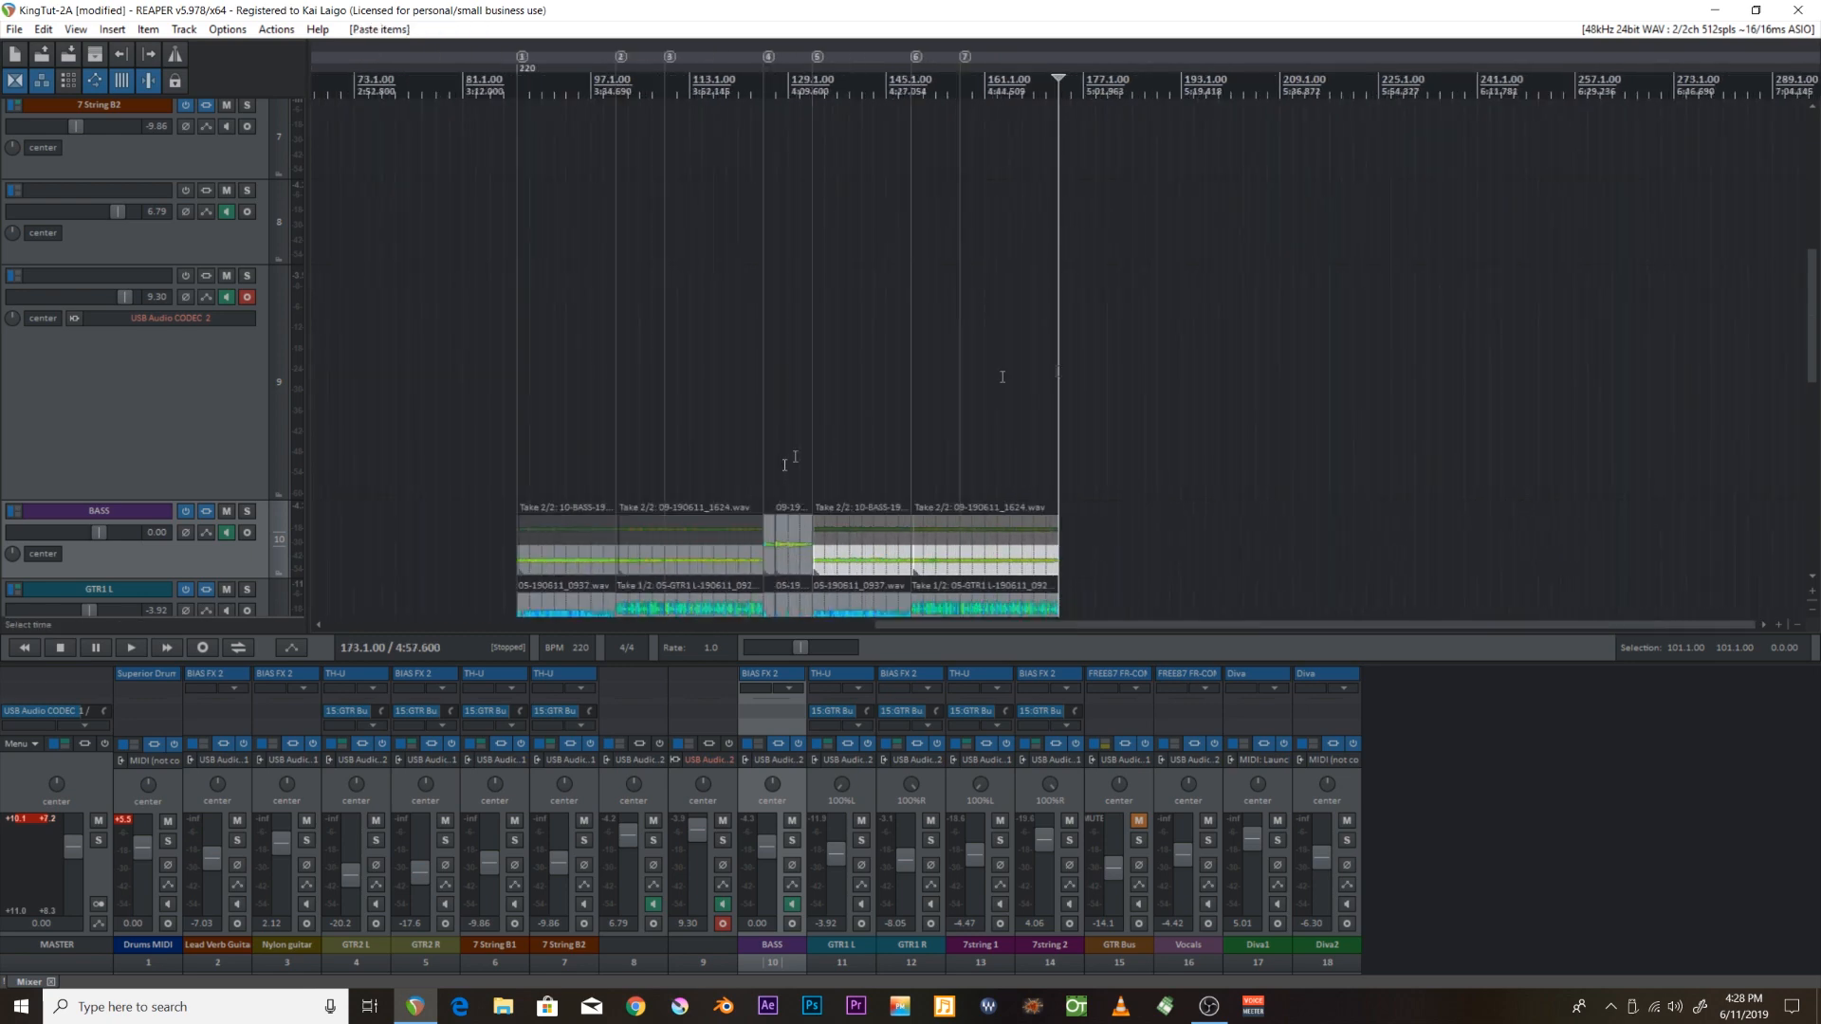
# Play the whole assembled section from 84.1.00, with the bass and doubled guitar tracks in view.
pyautogui.moveTo(1813, 308); pyautogui.dragTo(1786, 390)
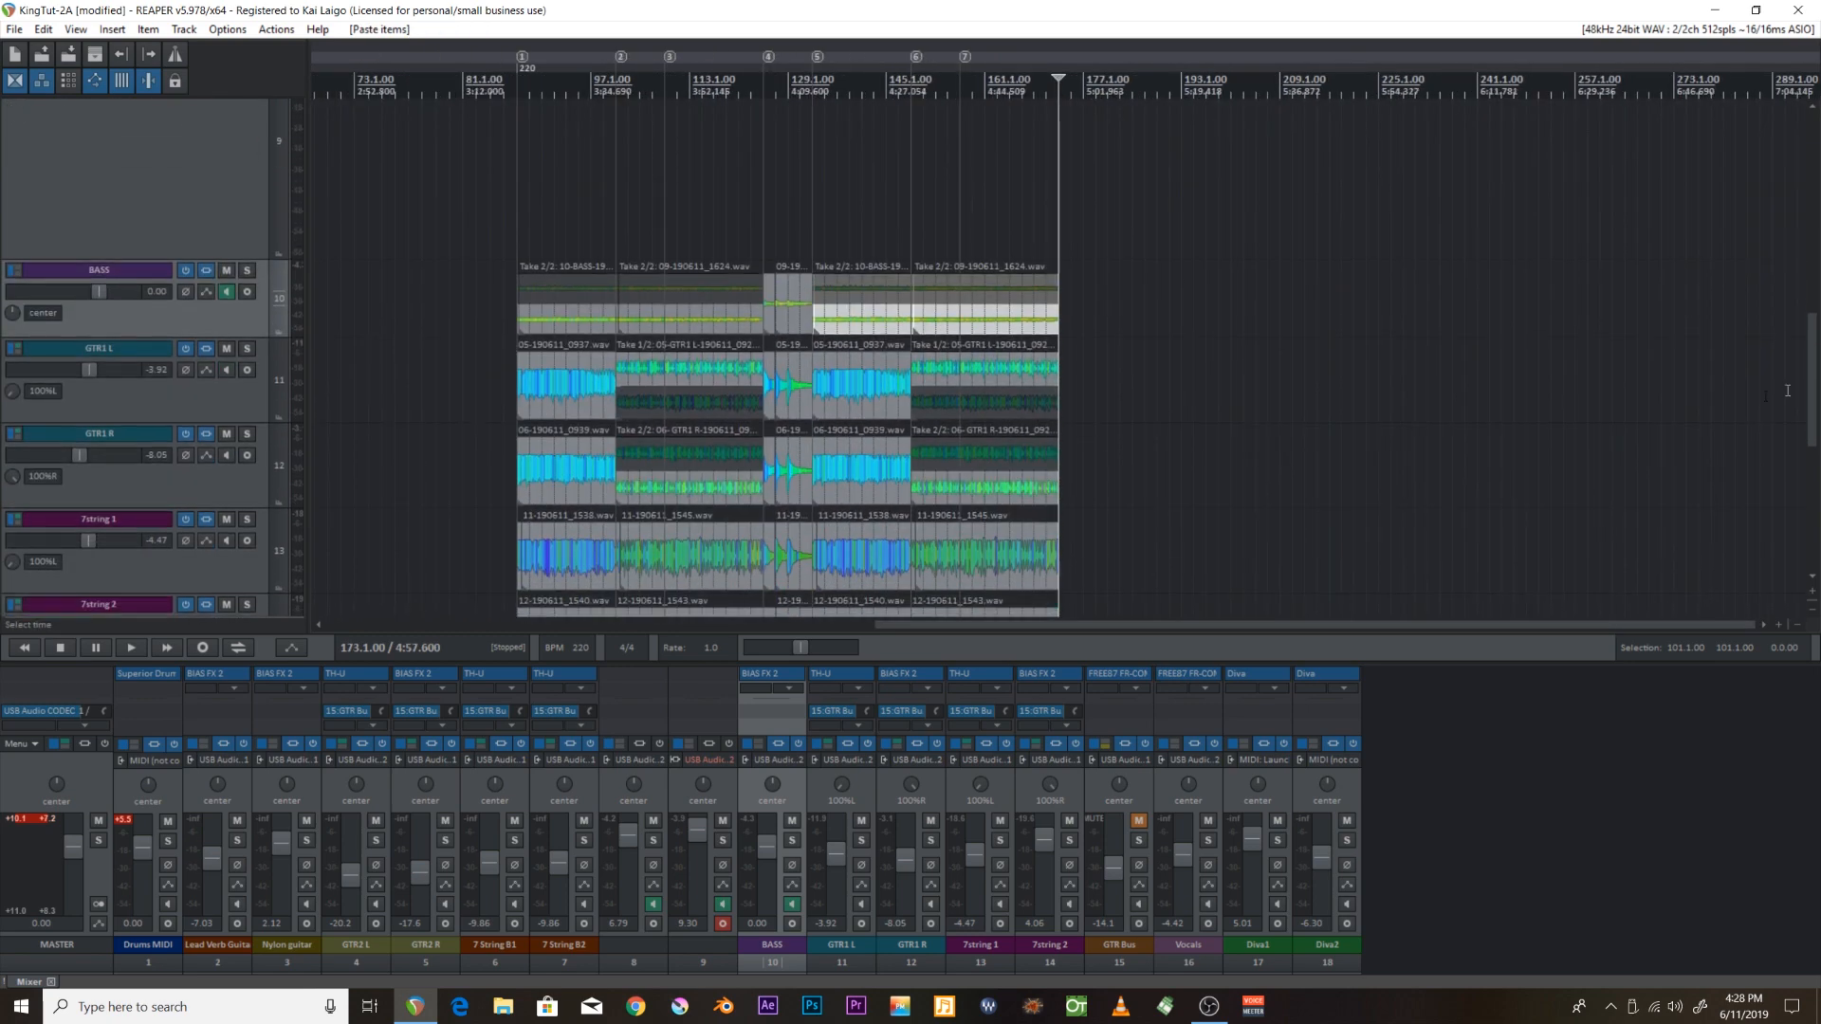
pyautogui.click(506, 93)
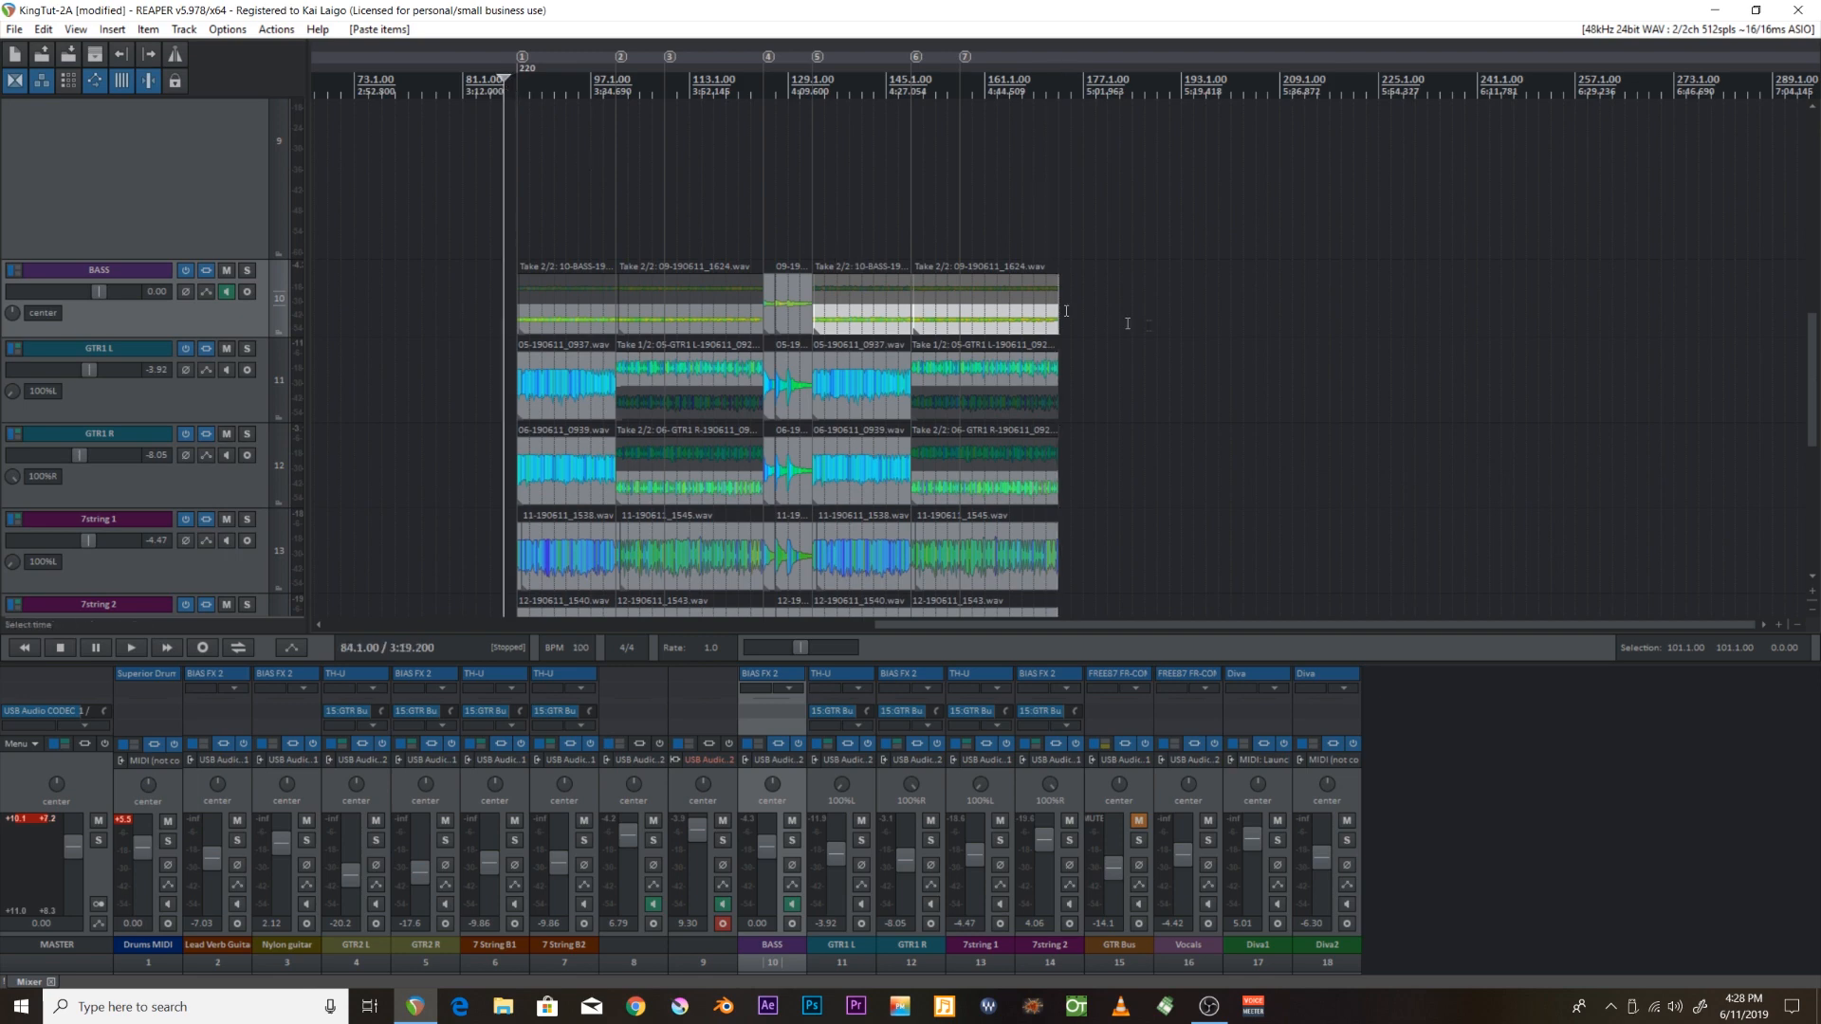
pyautogui.moveTo(1814, 336); pyautogui.dragTo(1809, 369)
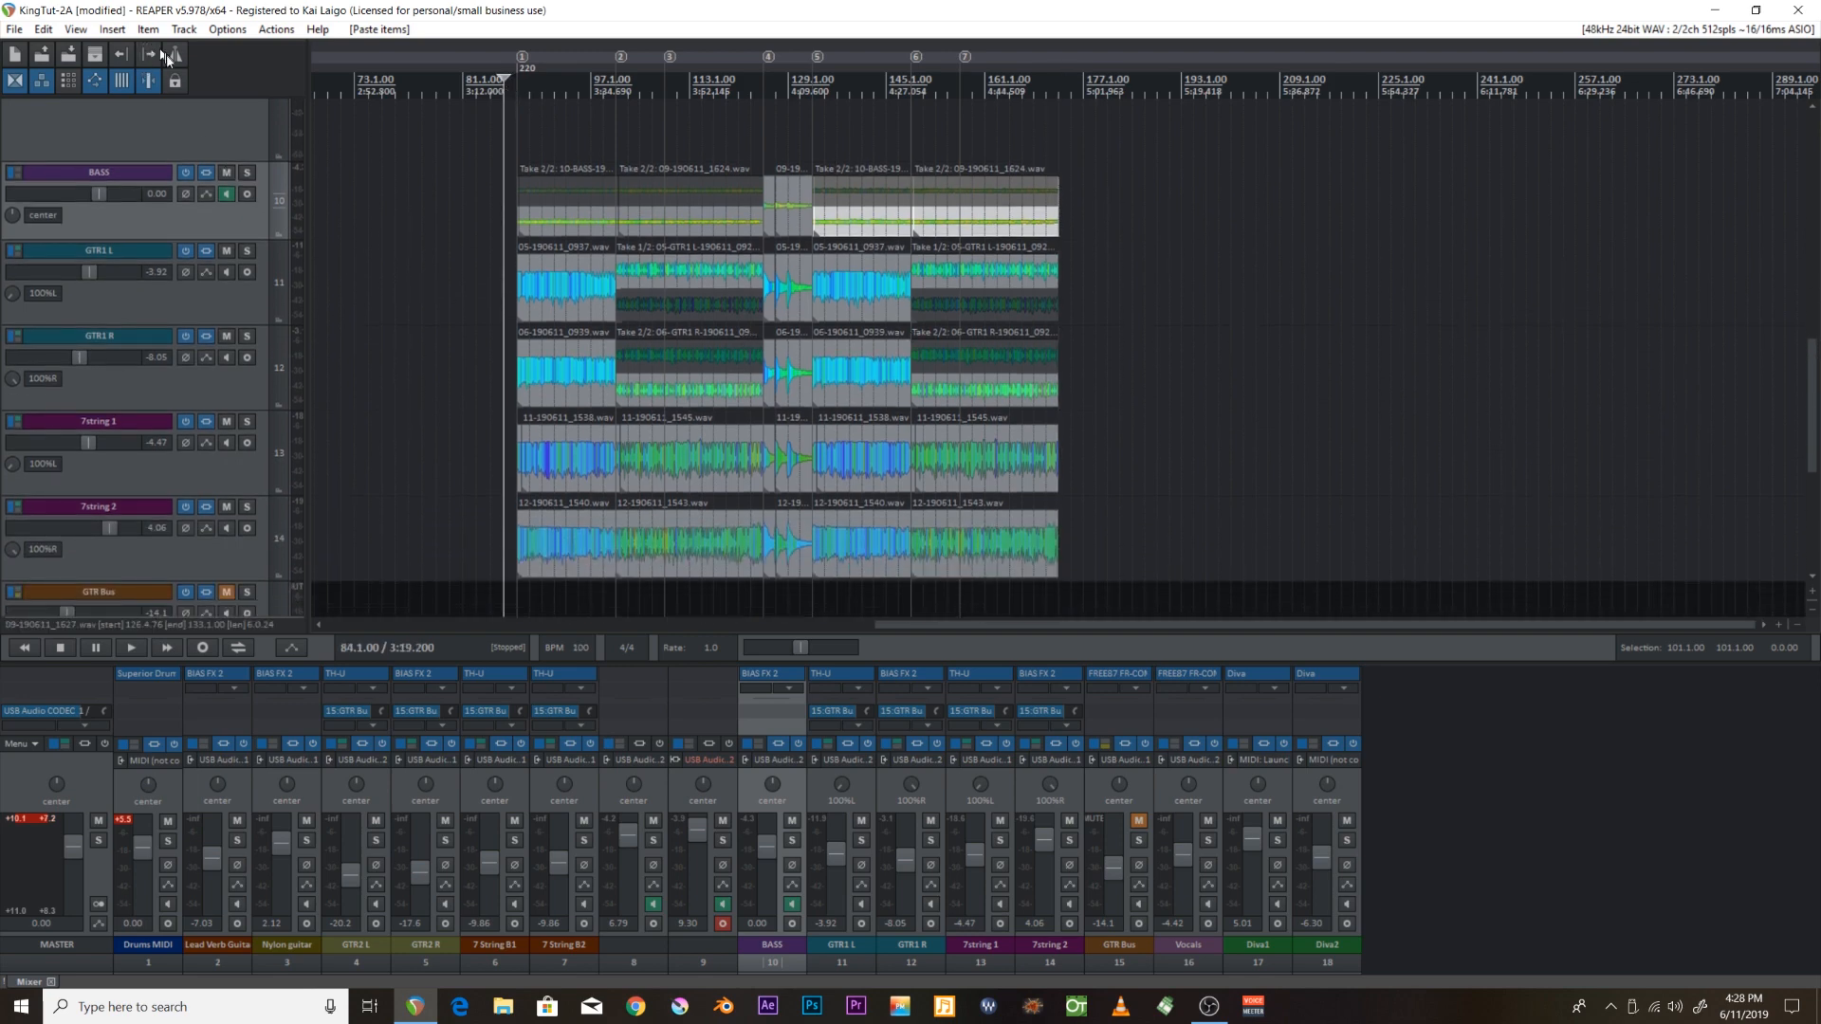
pyautogui.press('space')
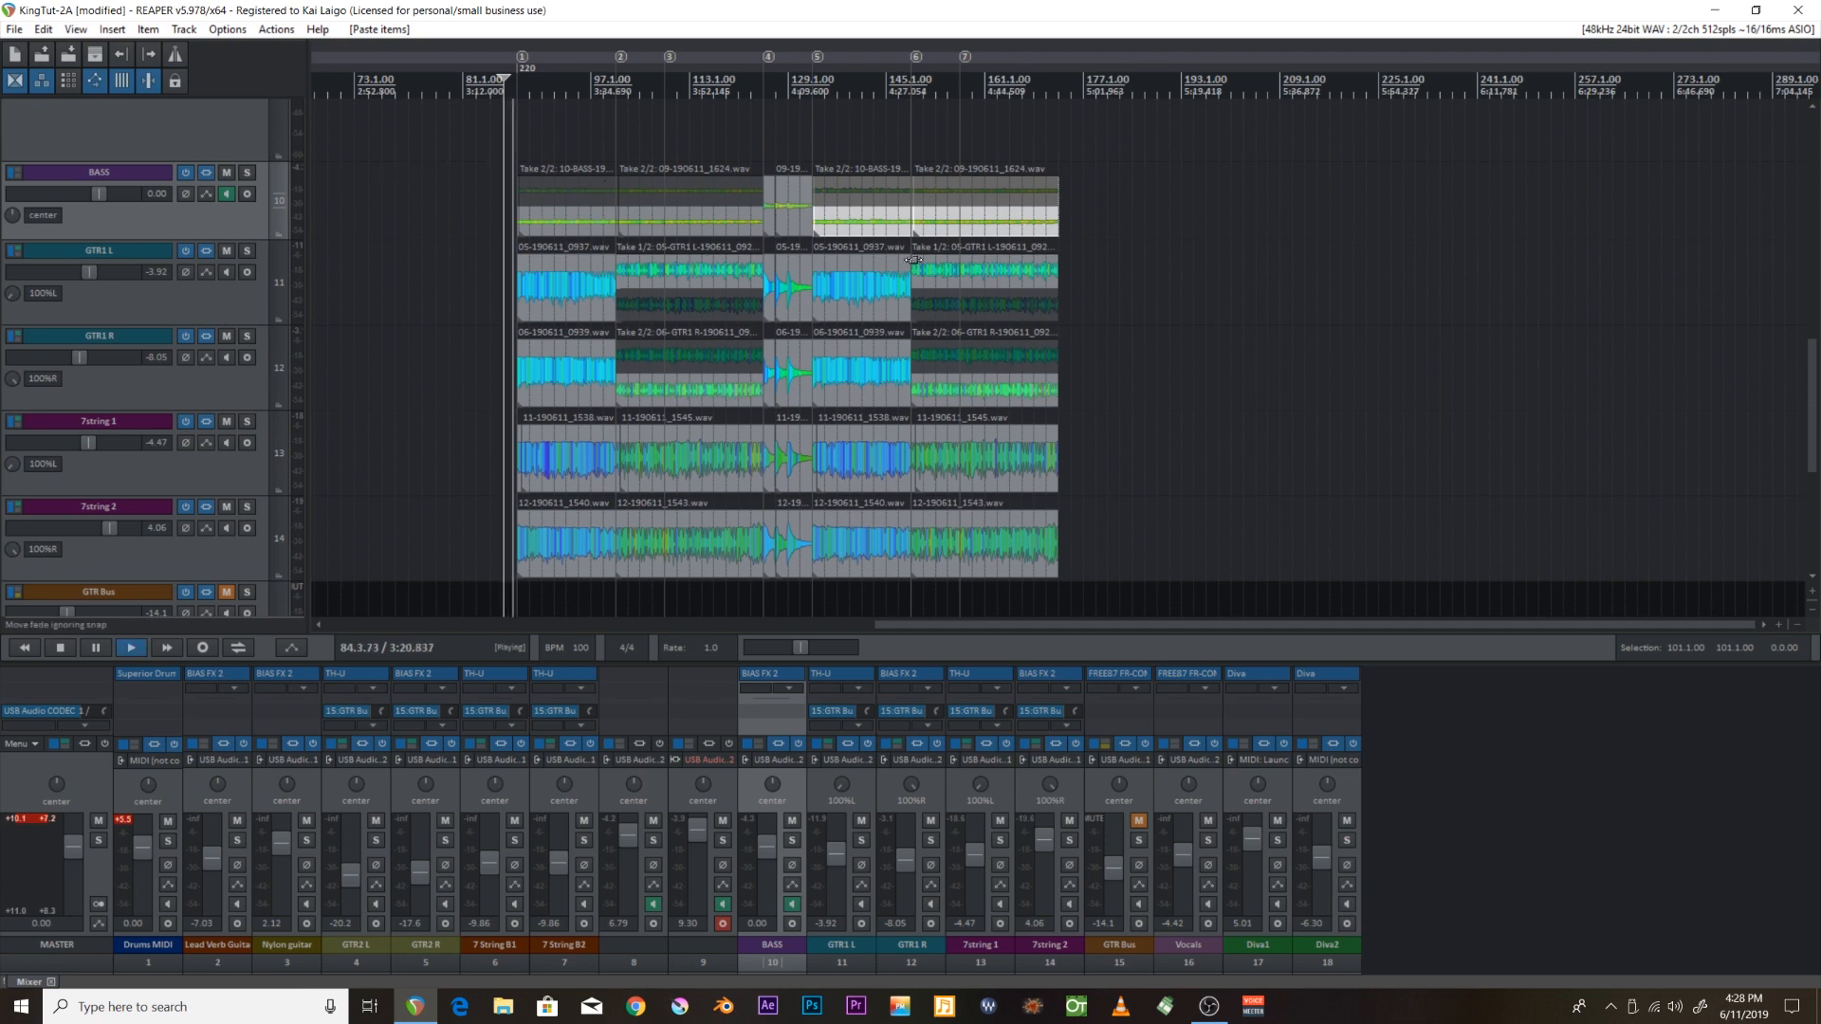